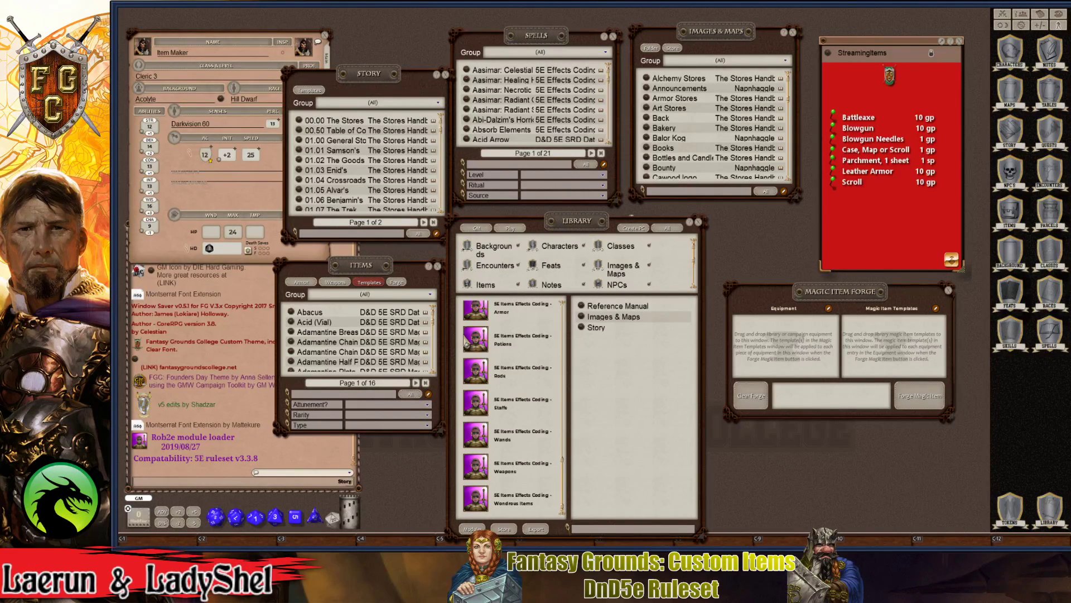
scroll(505, 385, "up", 1)
scroll(508, 381, "up", 1)
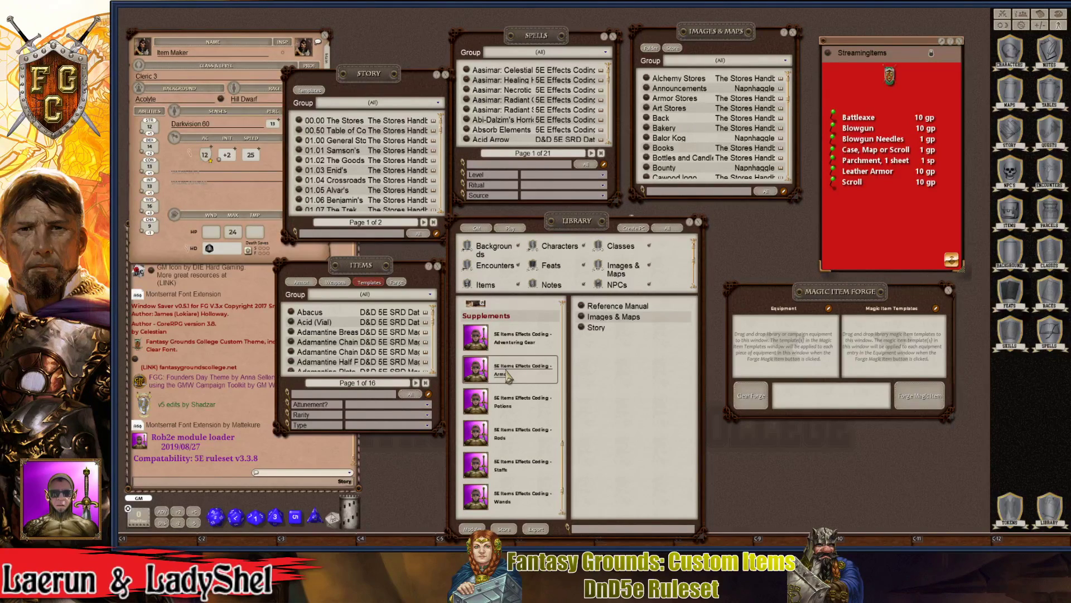
scroll(491, 413, "down", 2)
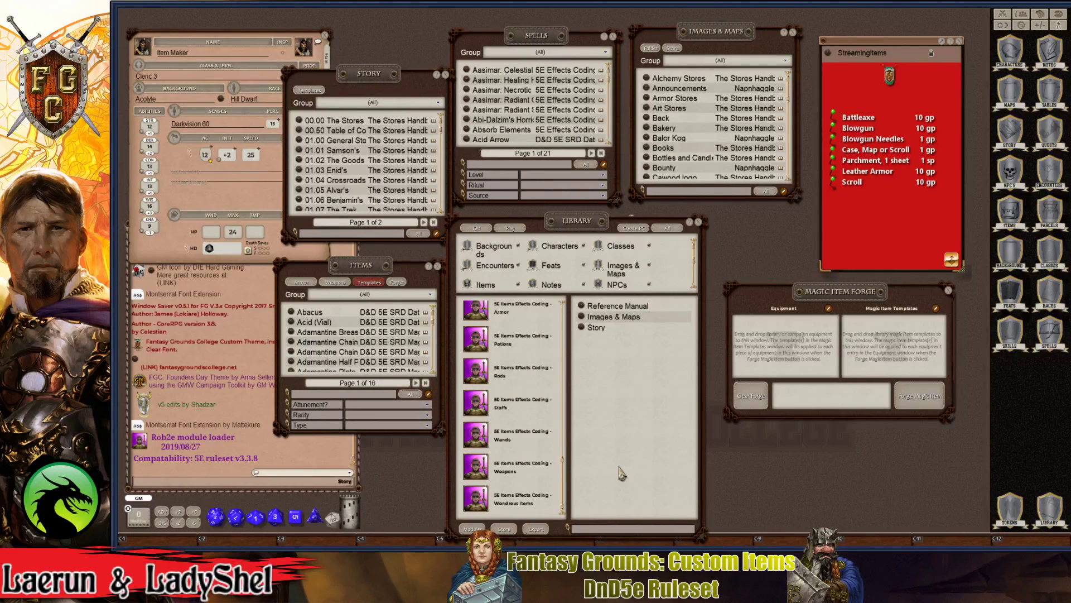
key("ctrl")
key("ctrl")
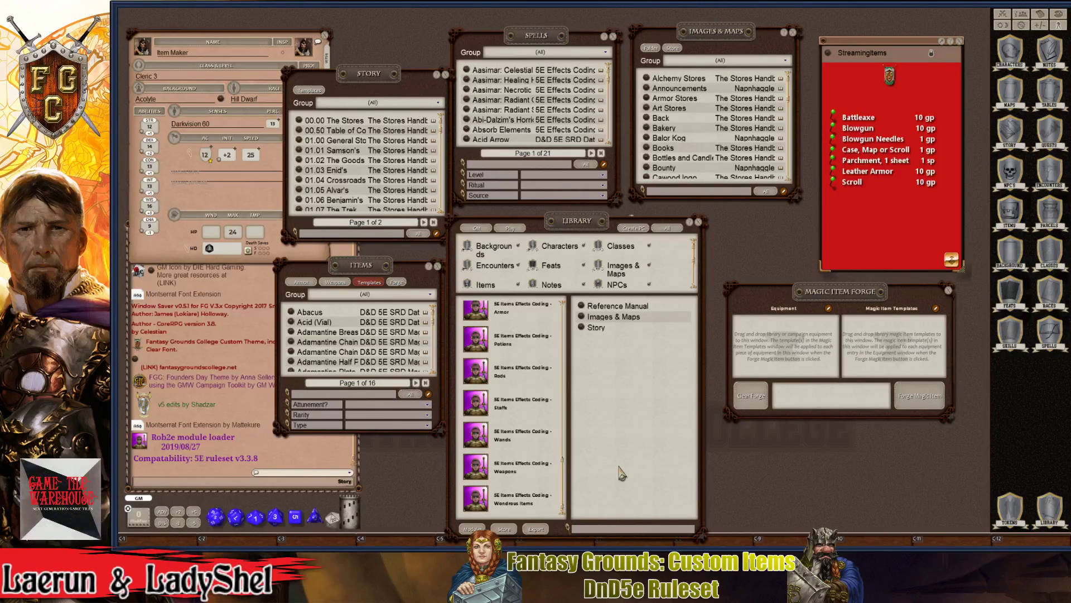
key("ctrl")
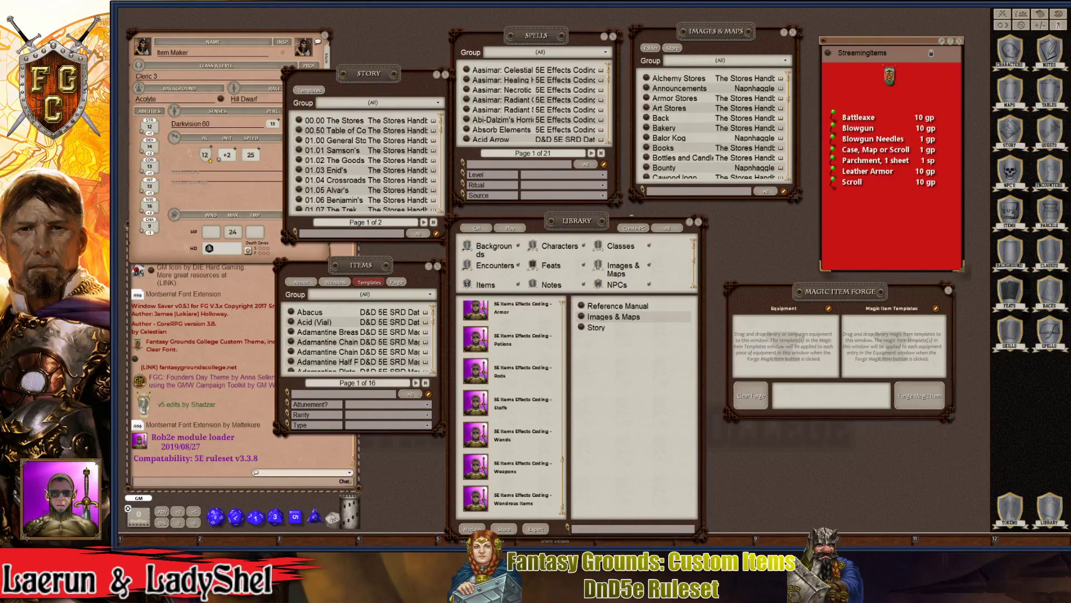
- Close the Story, Items, Library, Spells, Images & Maps and Magic Item Forge windows
key("ctrl")
left_click(445, 74)
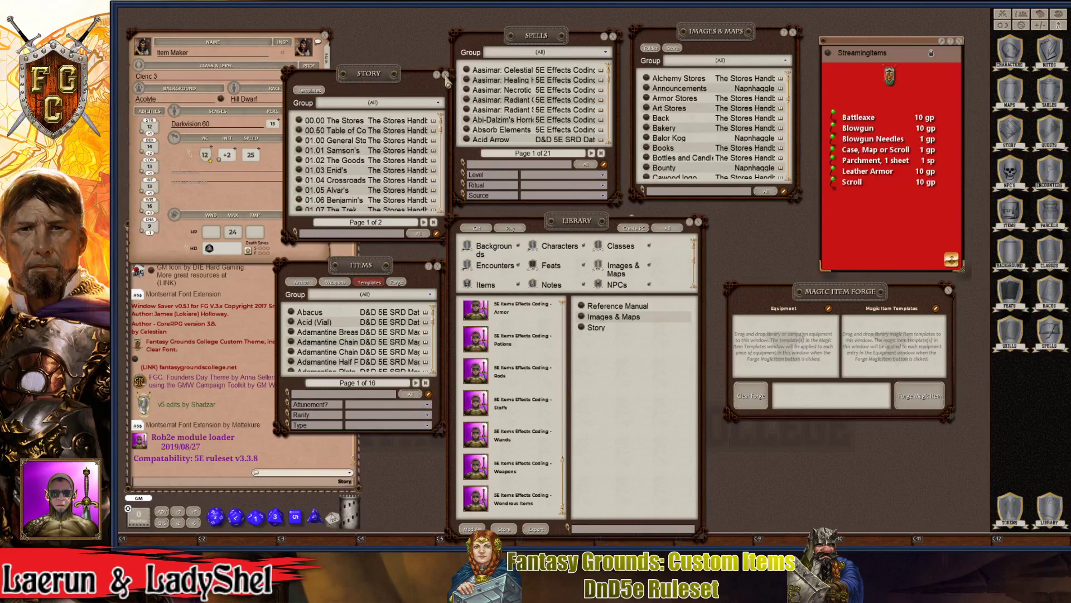
left_click(437, 267)
key("ctrl")
left_click(698, 223)
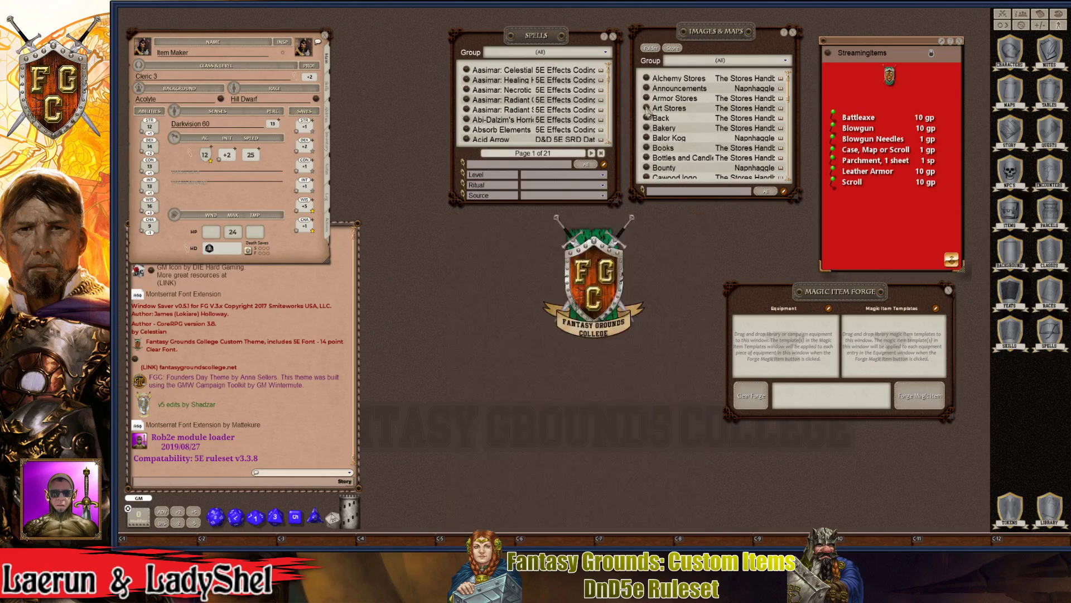
left_click(613, 37)
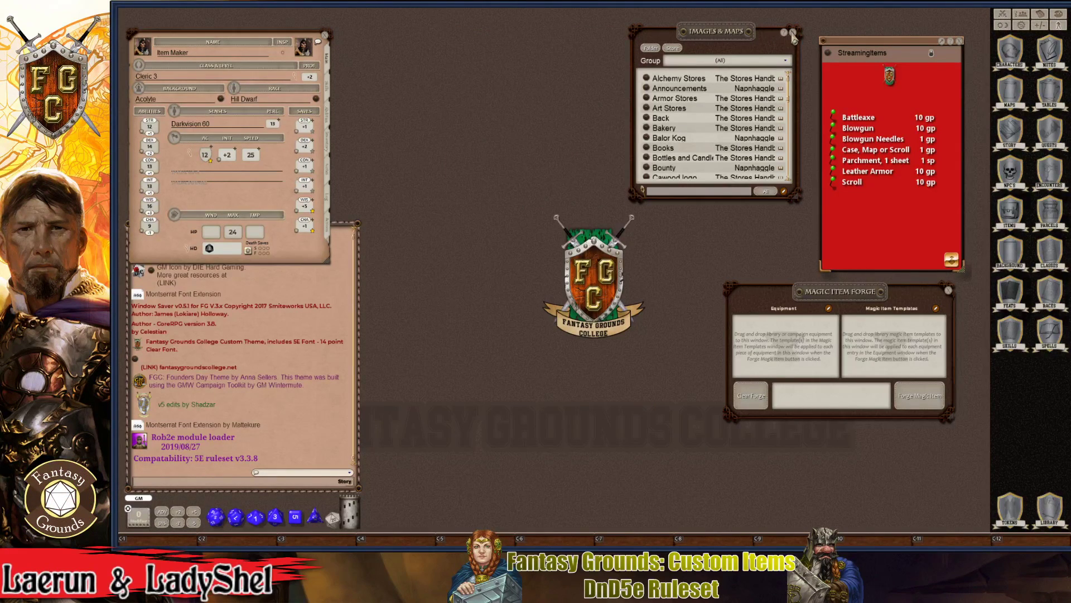
left_click(792, 33)
left_click(949, 291)
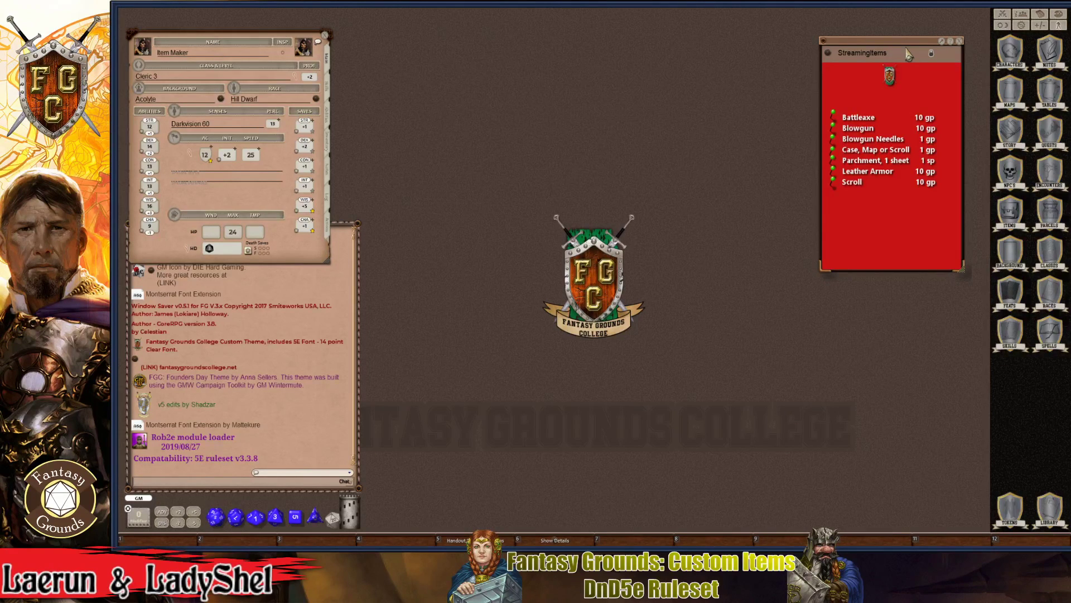
- Assign the StreamingItems record to hotkey slot C7 and close its window
key("ctrl")
key("ctrl")
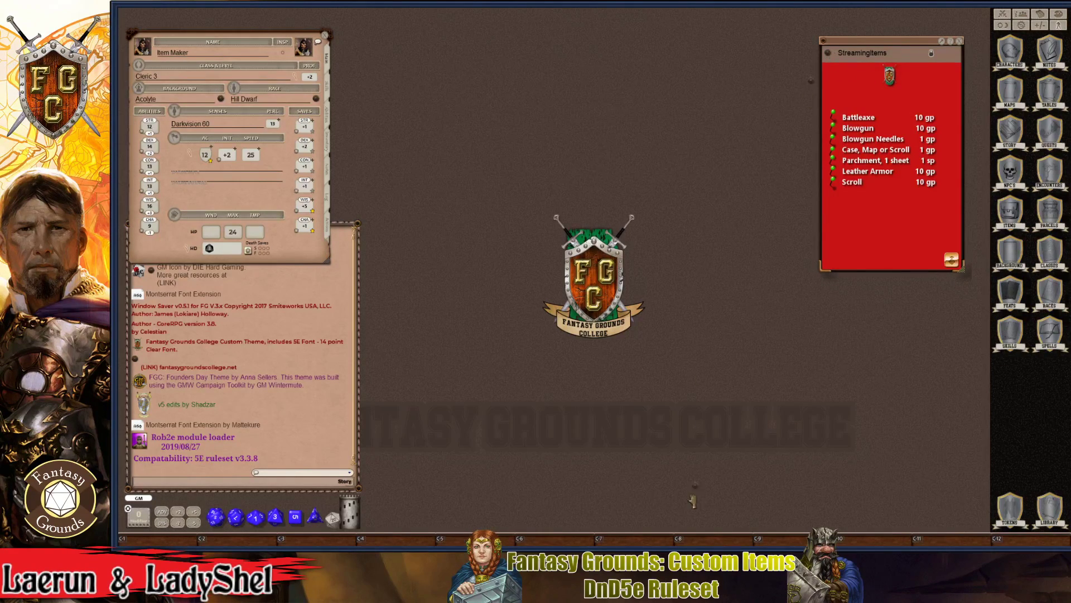
left_click_drag(692, 501, 652, 543)
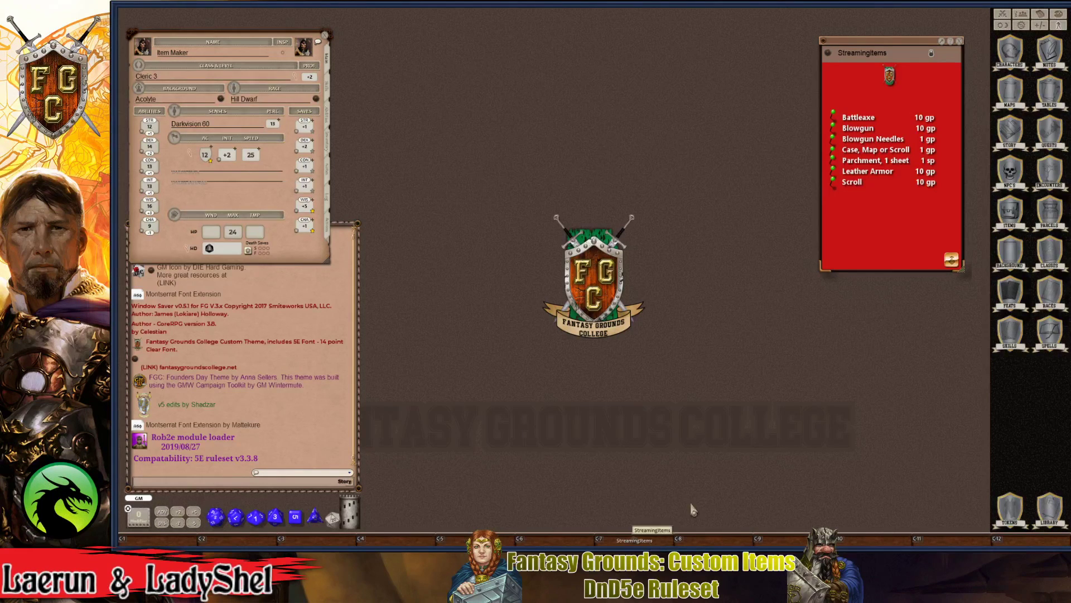
left_click(959, 41)
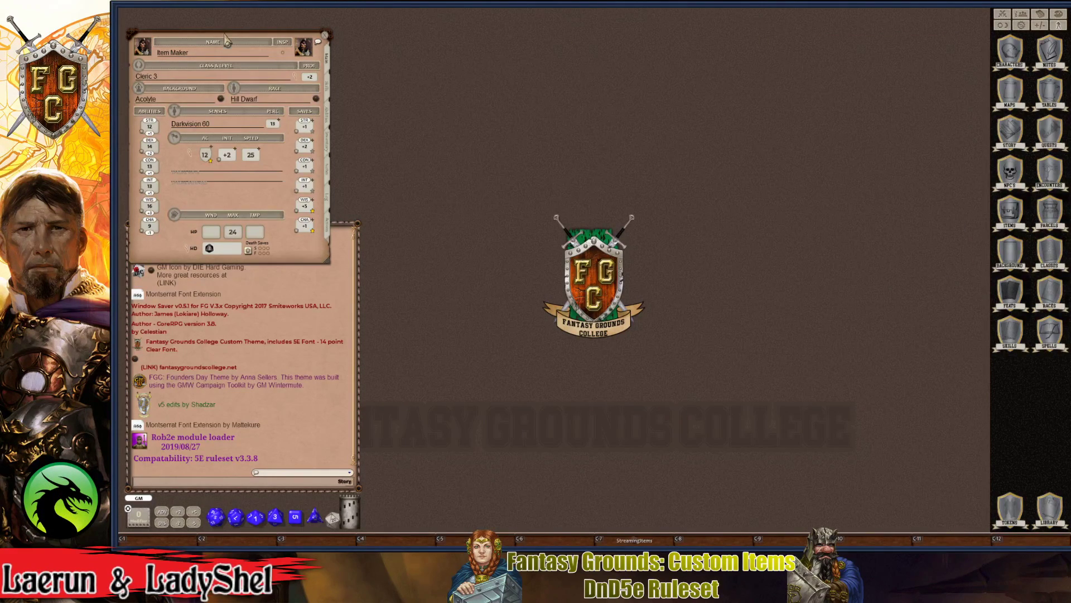
- Move the Item Maker character sheet beside the chat window, lengthen it to nearly the full desktop height, and show its inventory
left_click_drag(226, 40, 505, 25)
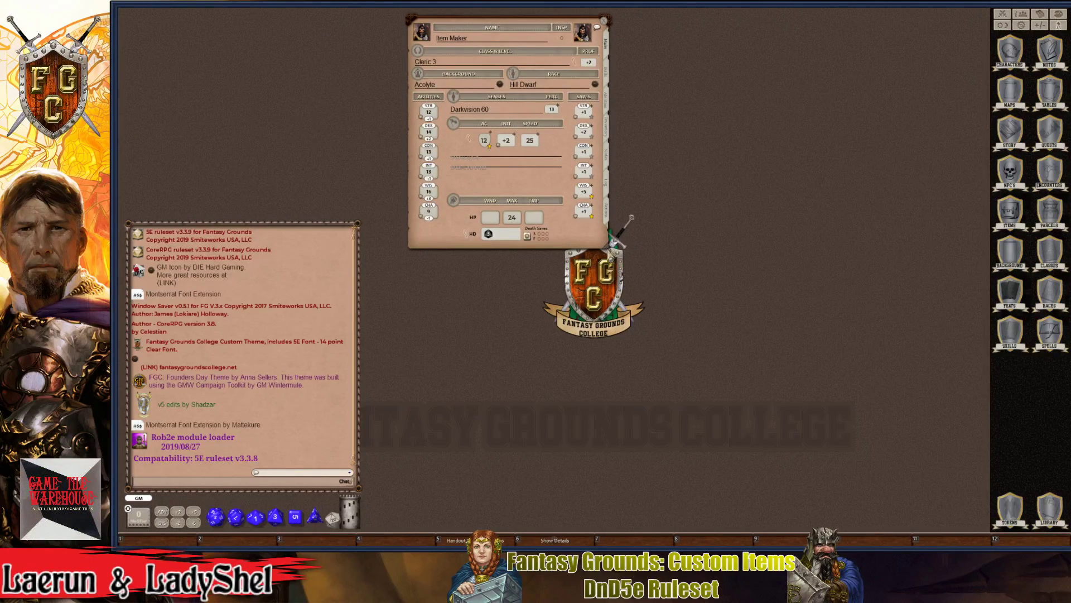
left_click_drag(608, 247, 605, 520)
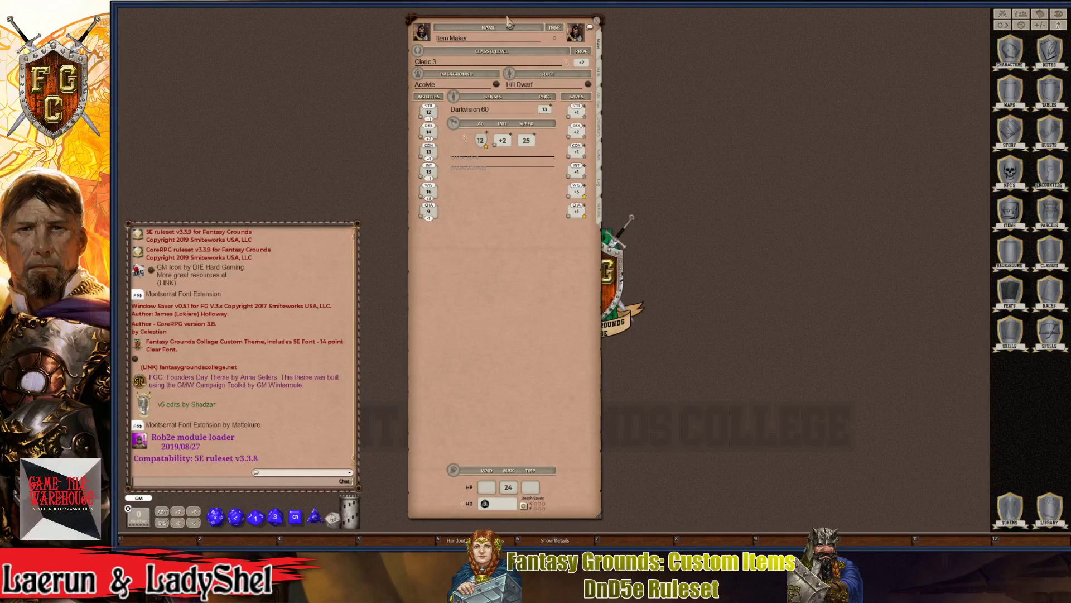
left_click_drag(509, 22, 475, 23)
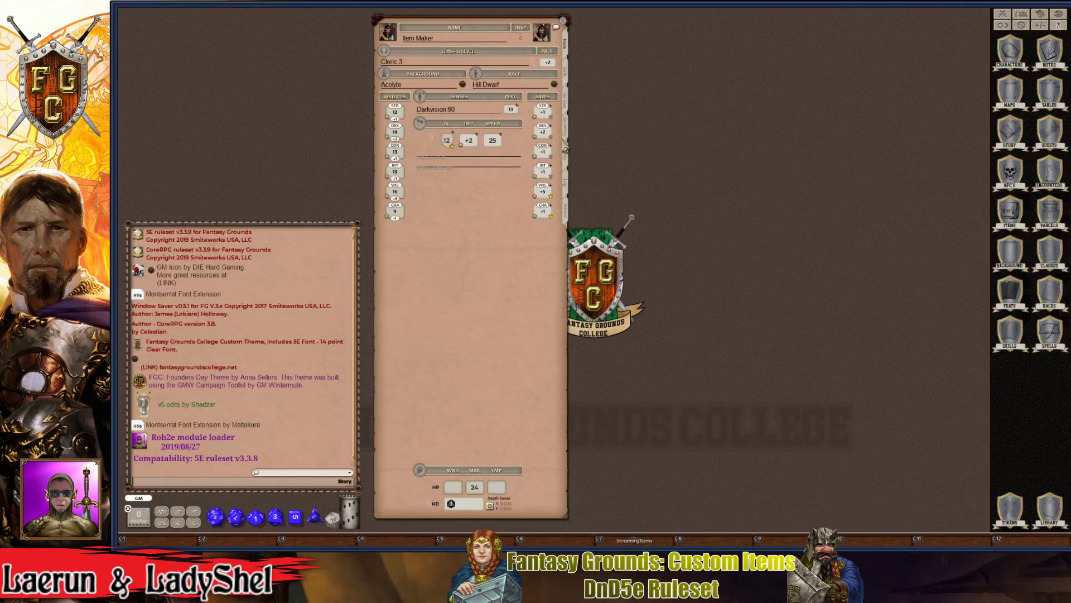
key("ctrl")
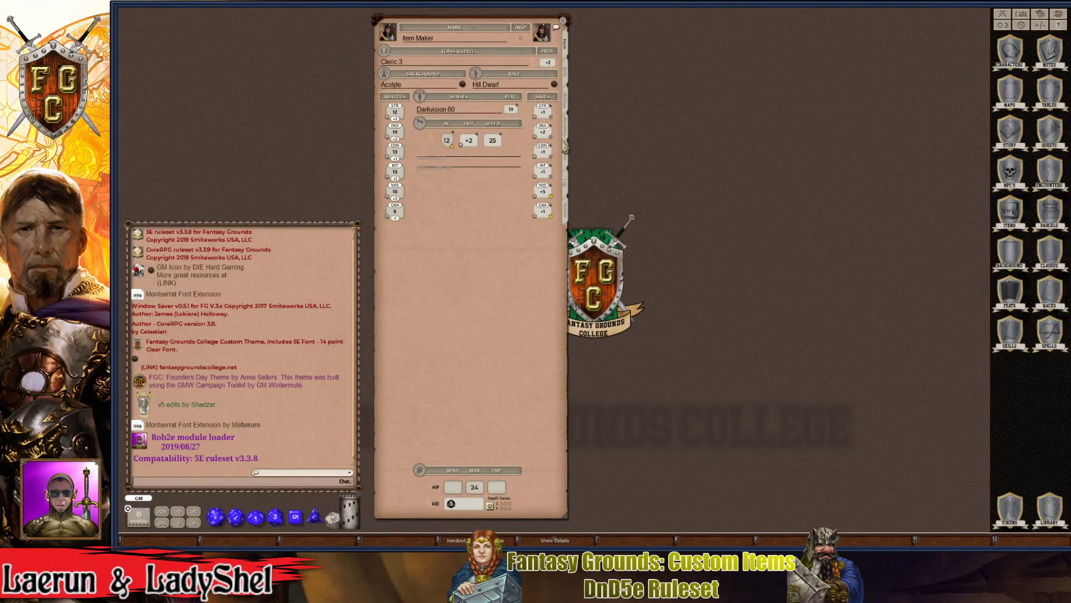
key("ctrl")
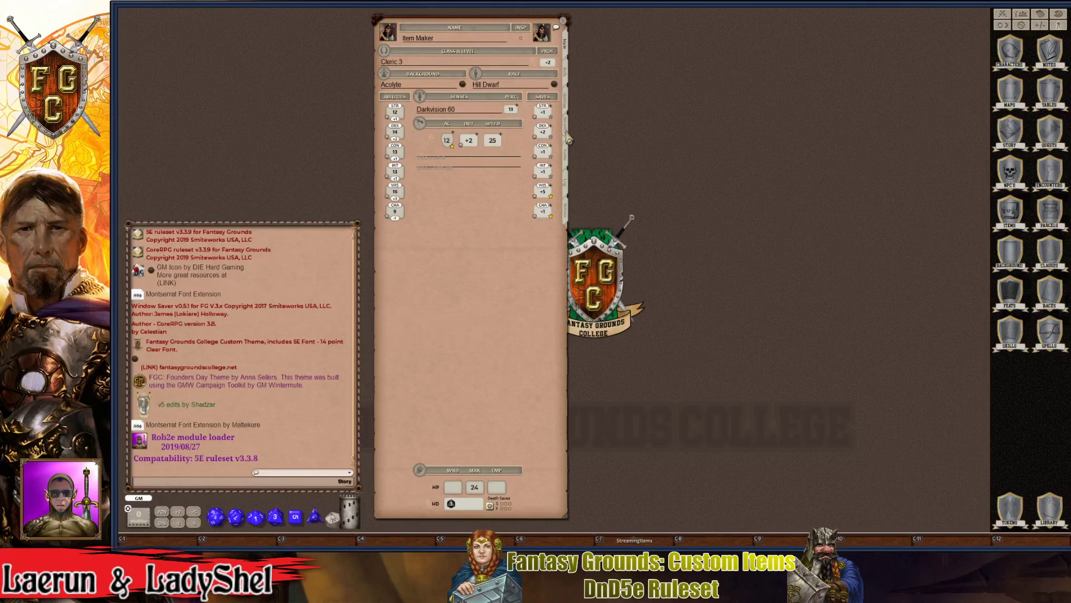
left_click(567, 134, "ctrl")
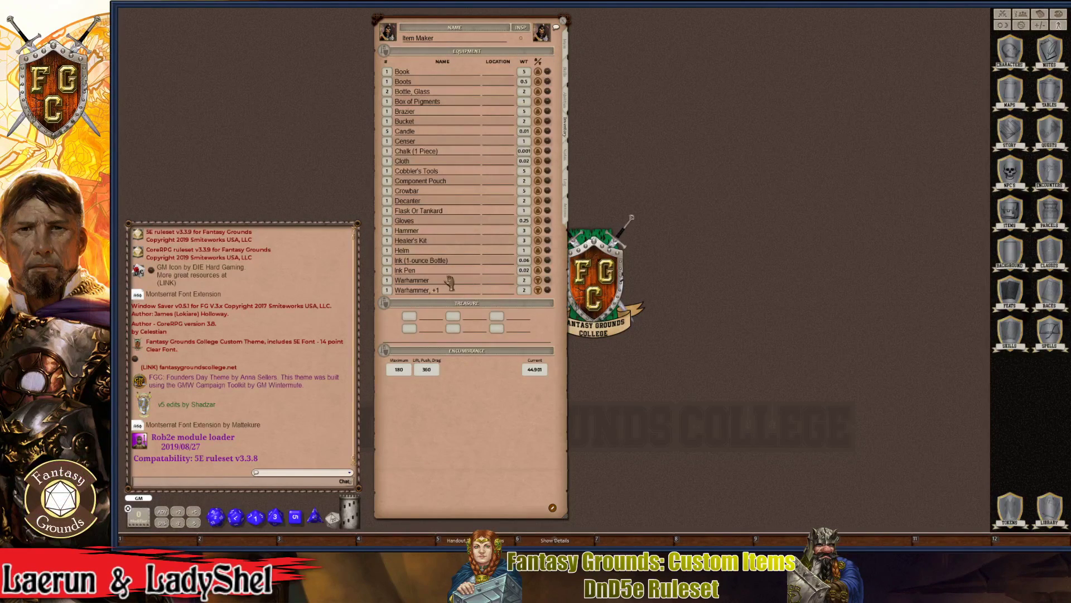
key("ctrl")
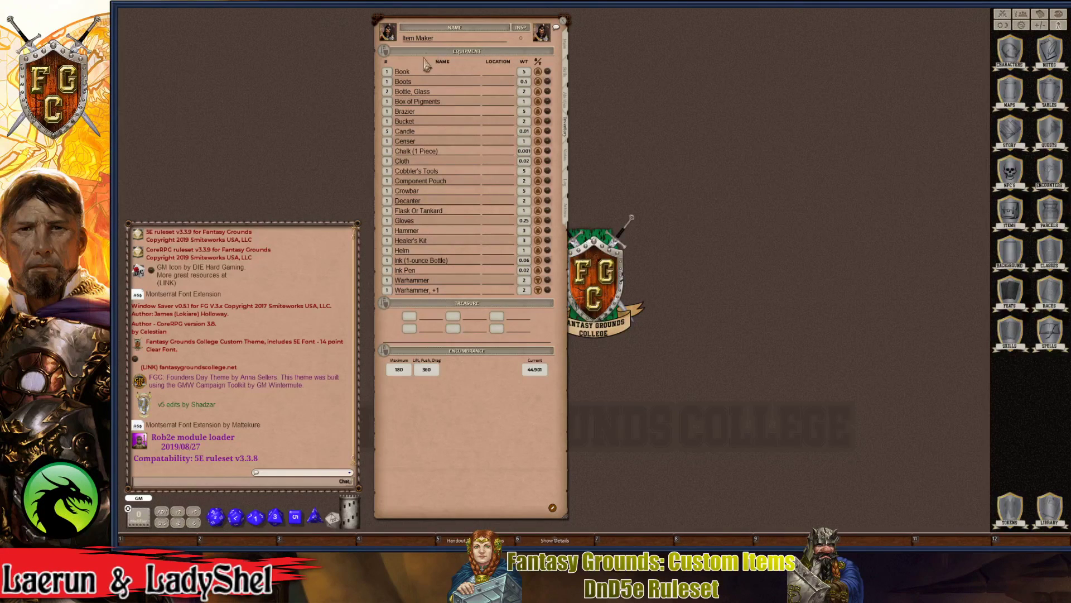
key("ctrl")
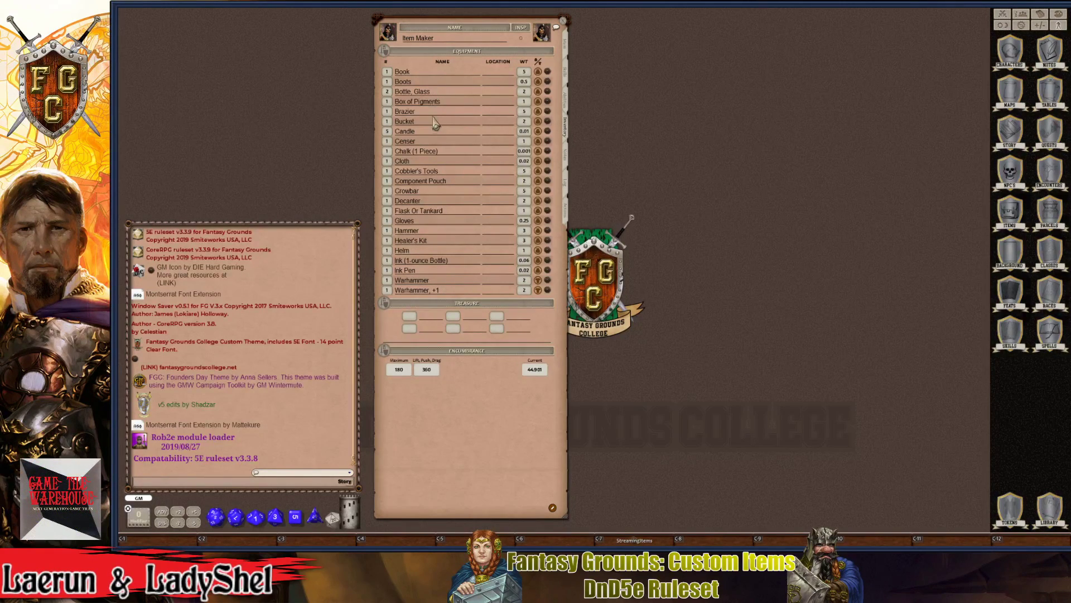
key("ctrl")
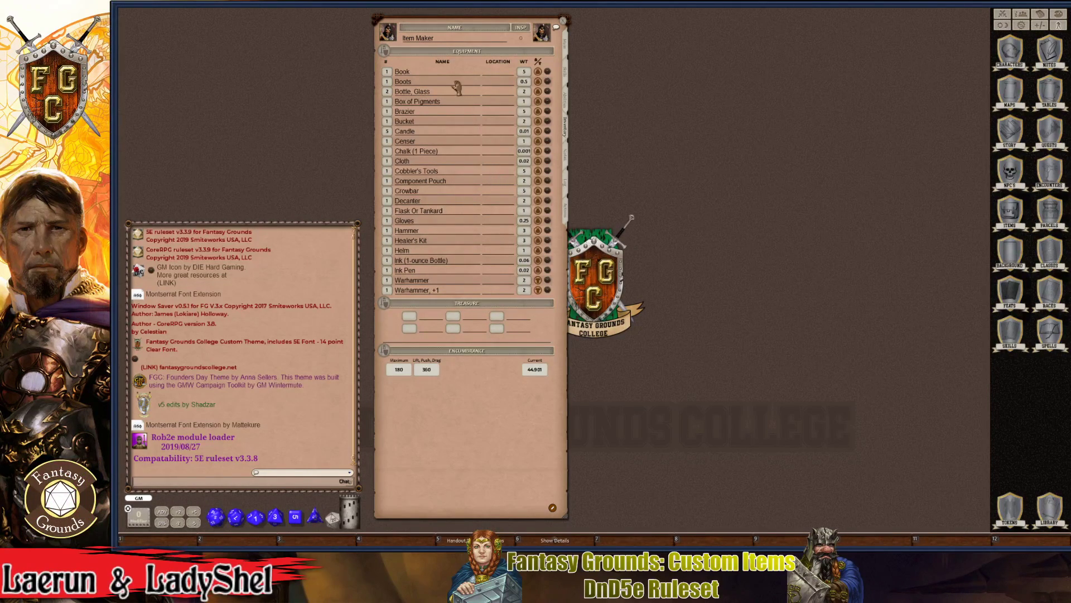
key("ctrl")
left_click_drag(473, 27, 464, 33)
key("ctrl")
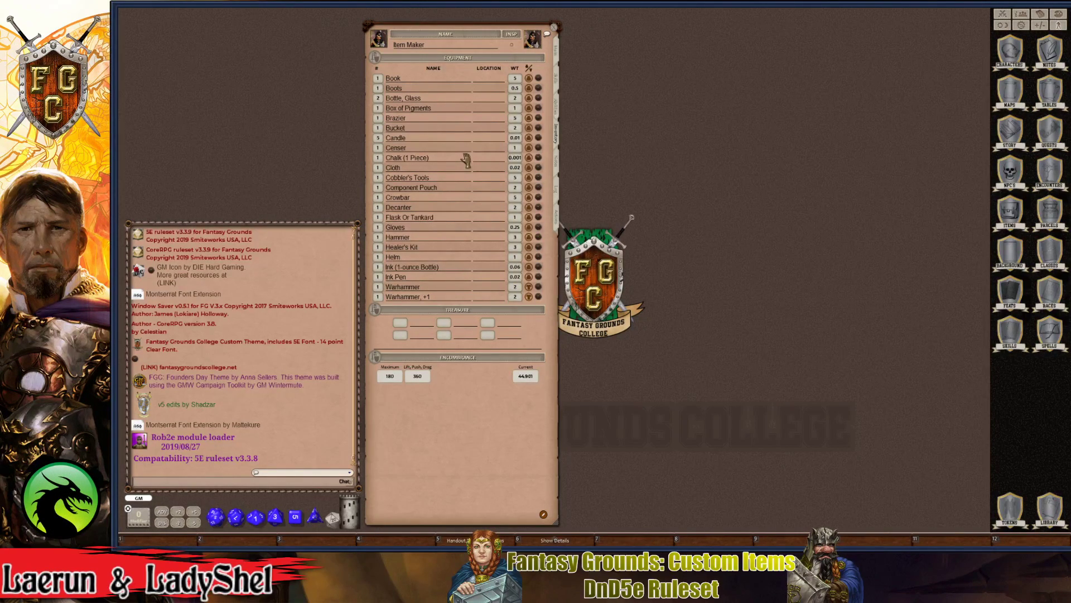
key("ctrl")
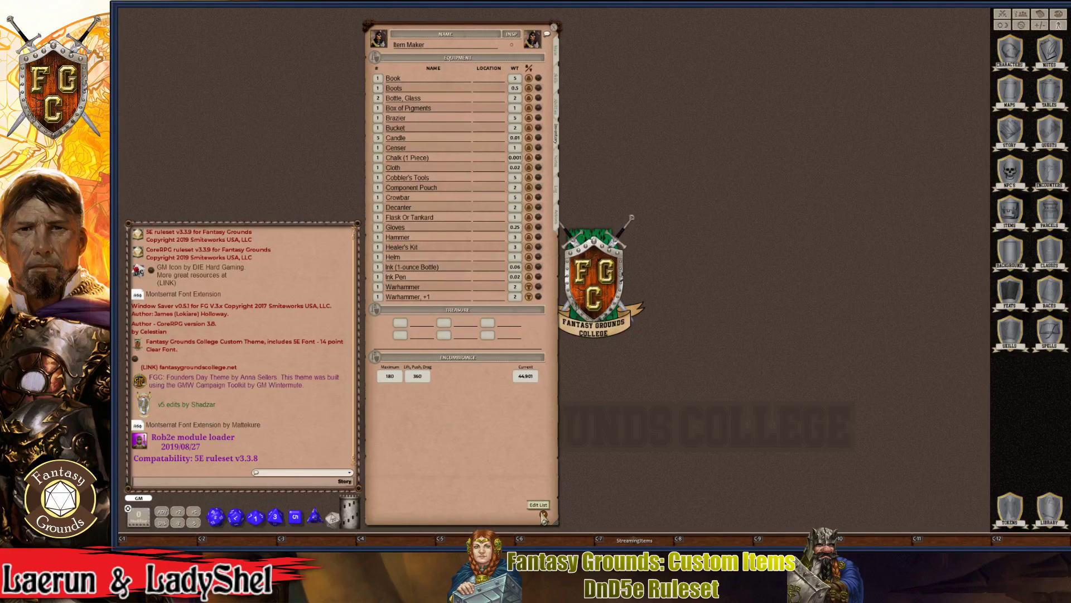
- Add a blank entry to the character's equipment list and finish editing the list
left_click(544, 517)
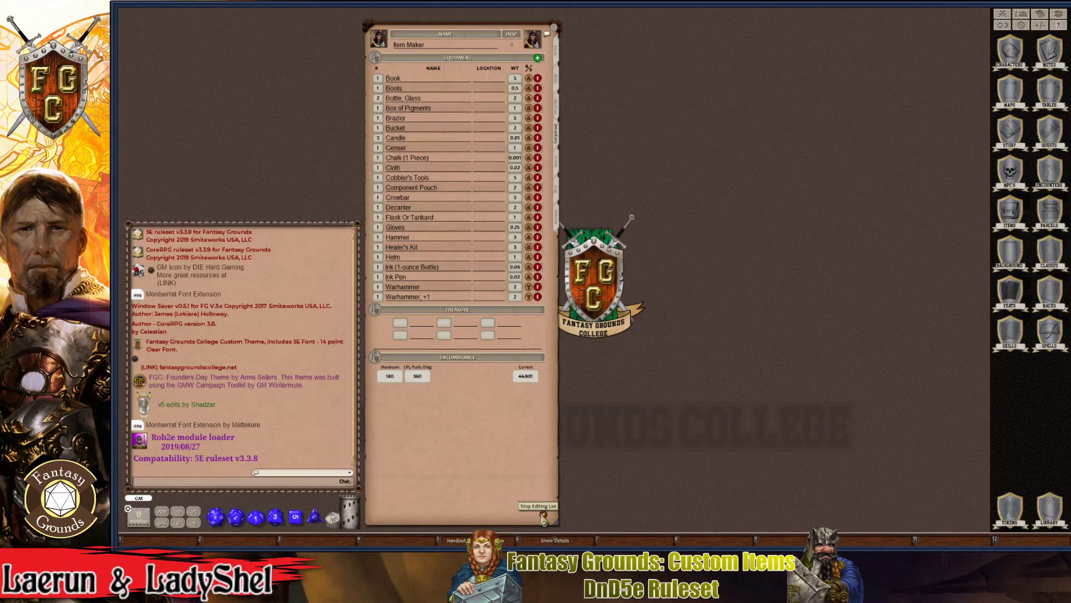
key("ctrl")
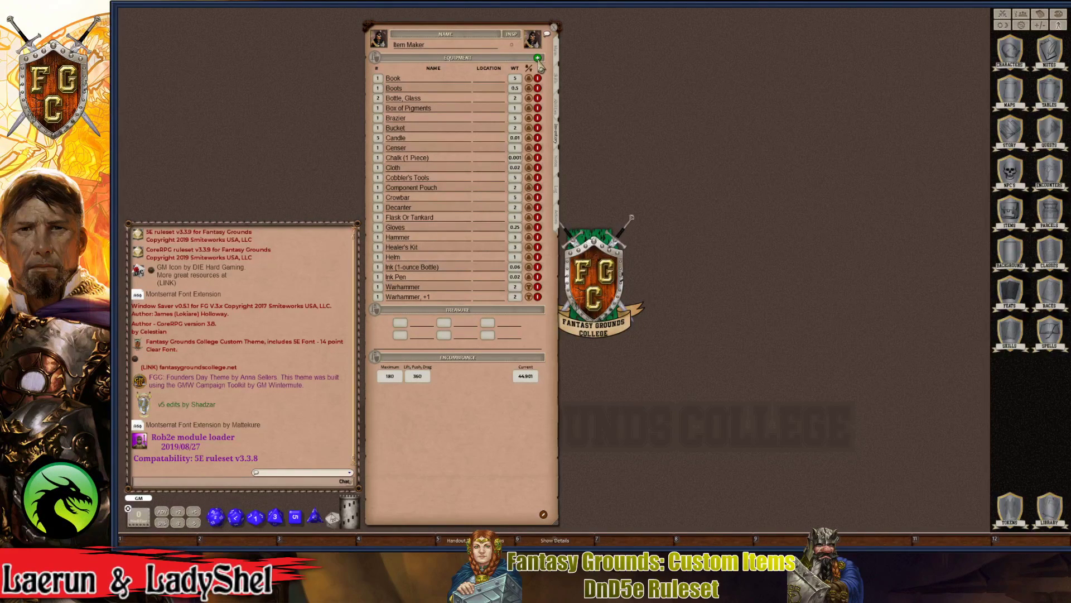
left_click(538, 58)
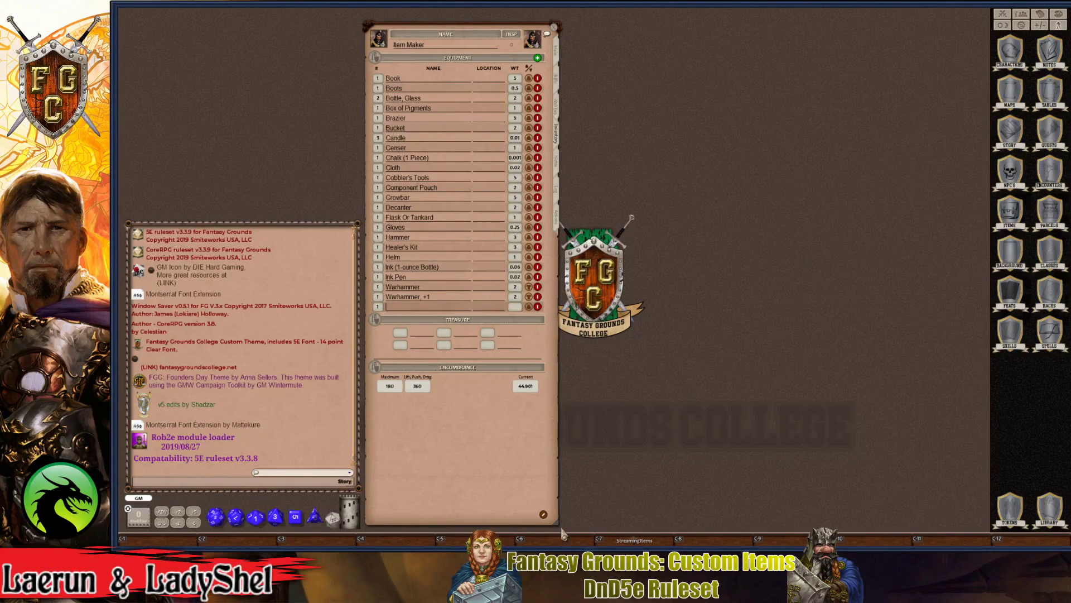
key("ctrl")
left_click(545, 515)
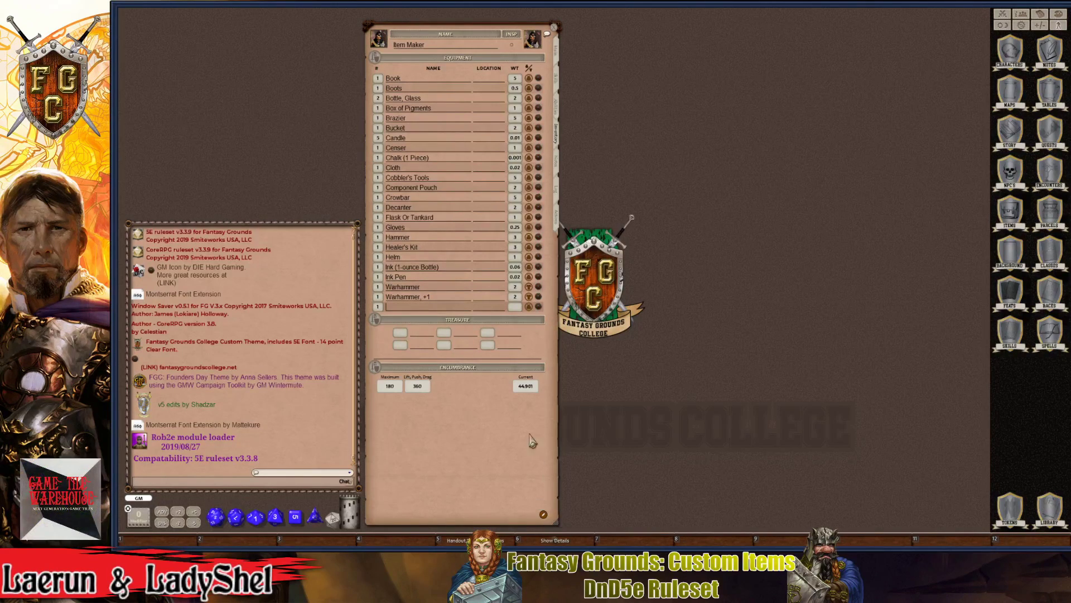
- Open the blank equipment entry's item record, move it onto the empty desktop area, and name the item Anvil
left_click(539, 307)
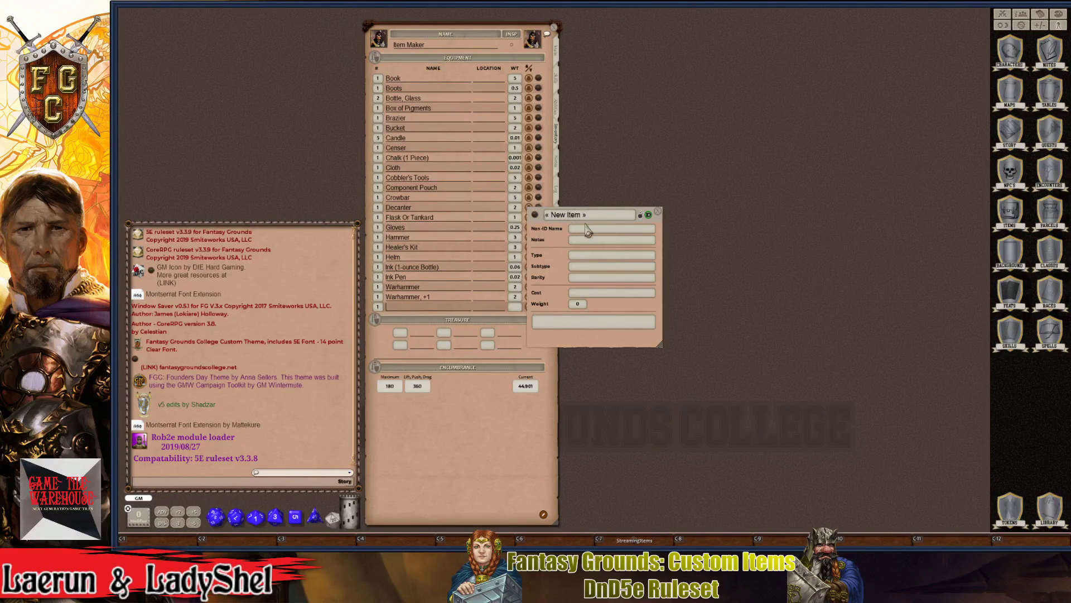
left_click_drag(560, 246, 709, 179)
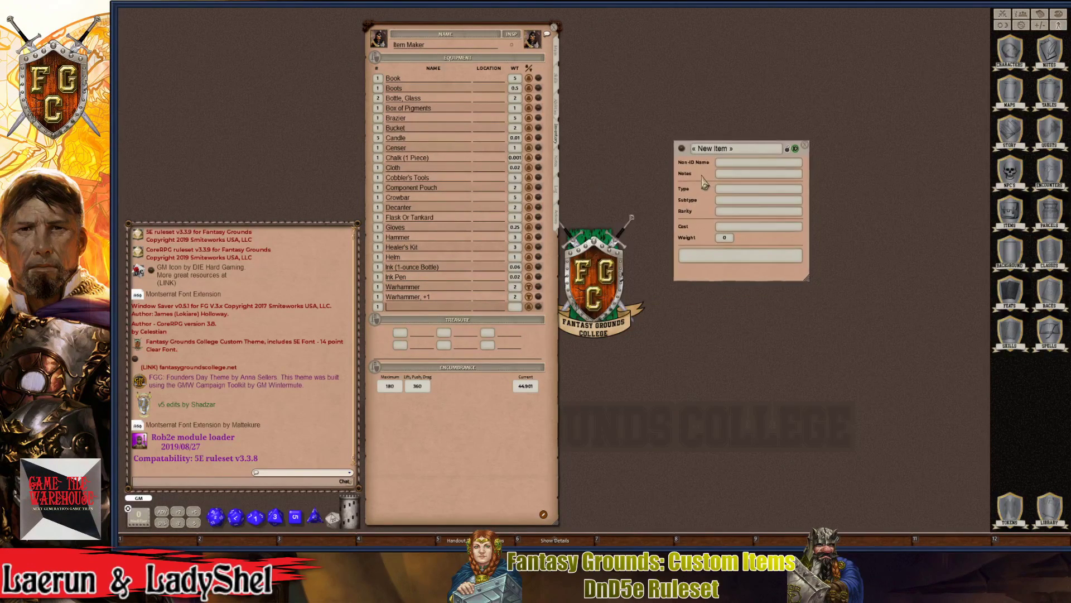
left_click(745, 148)
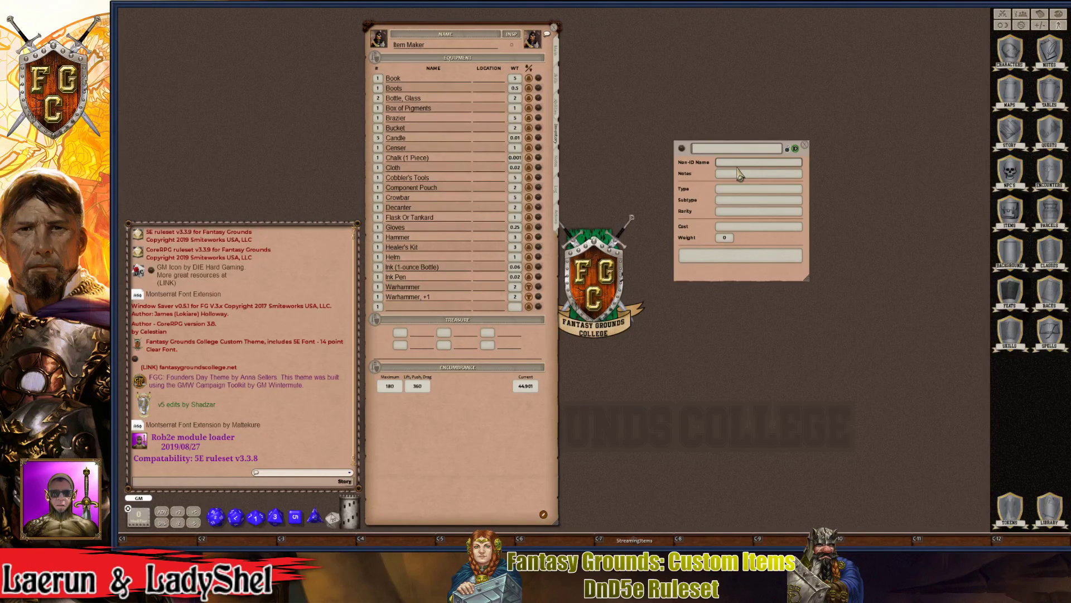
type("Anvil")
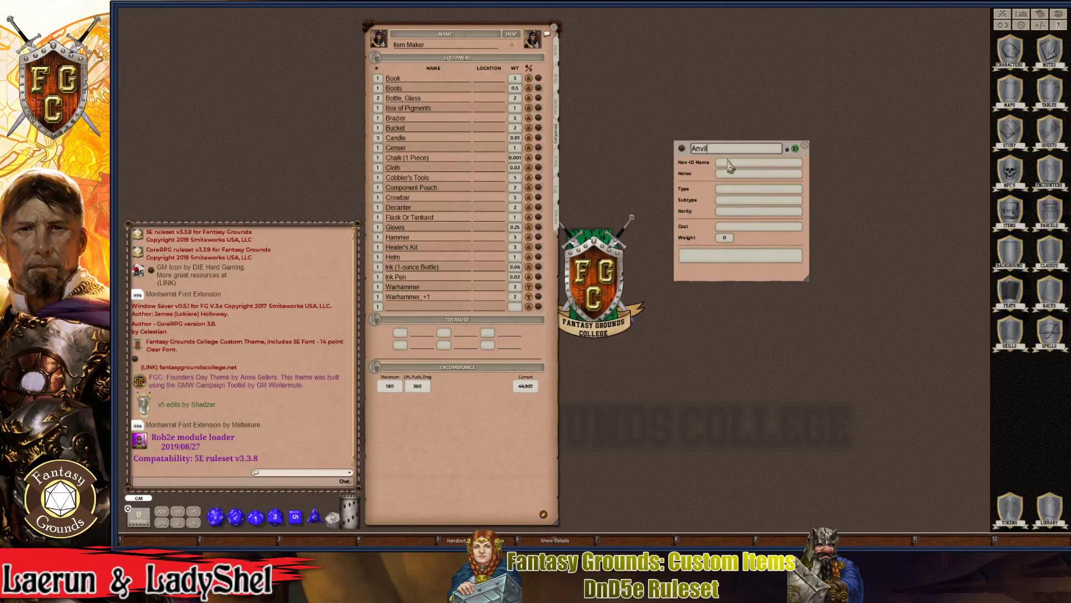
left_click(732, 163)
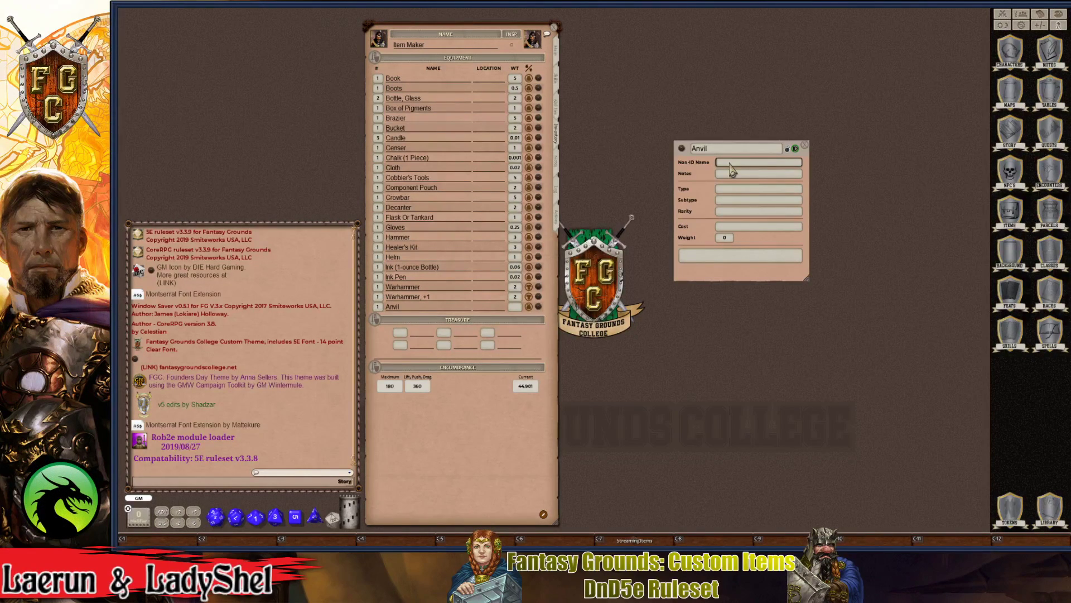
left_click(716, 147)
left_click(719, 162)
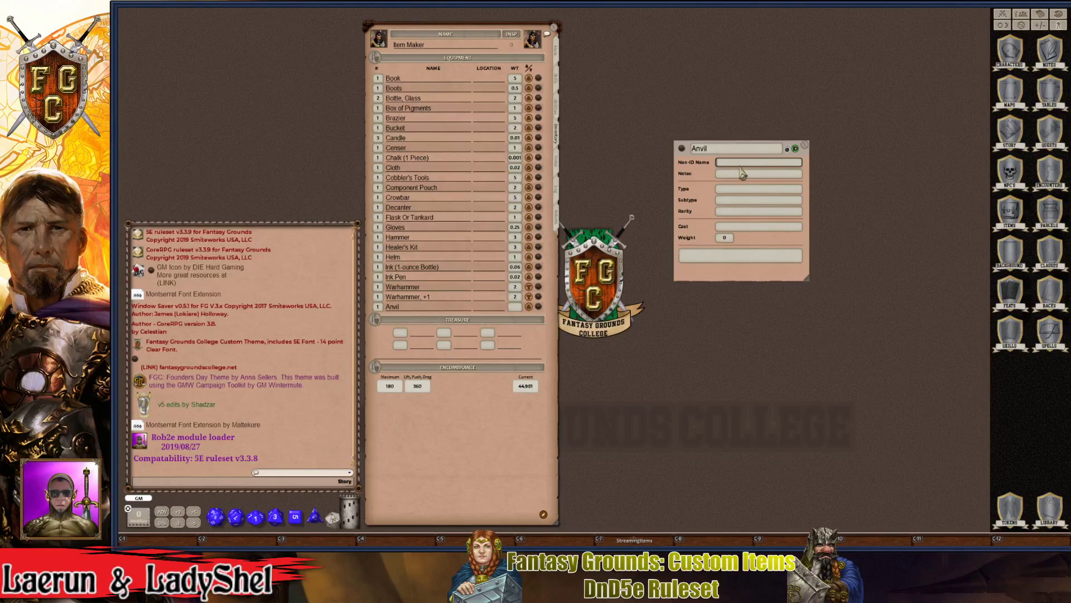
left_click(713, 150)
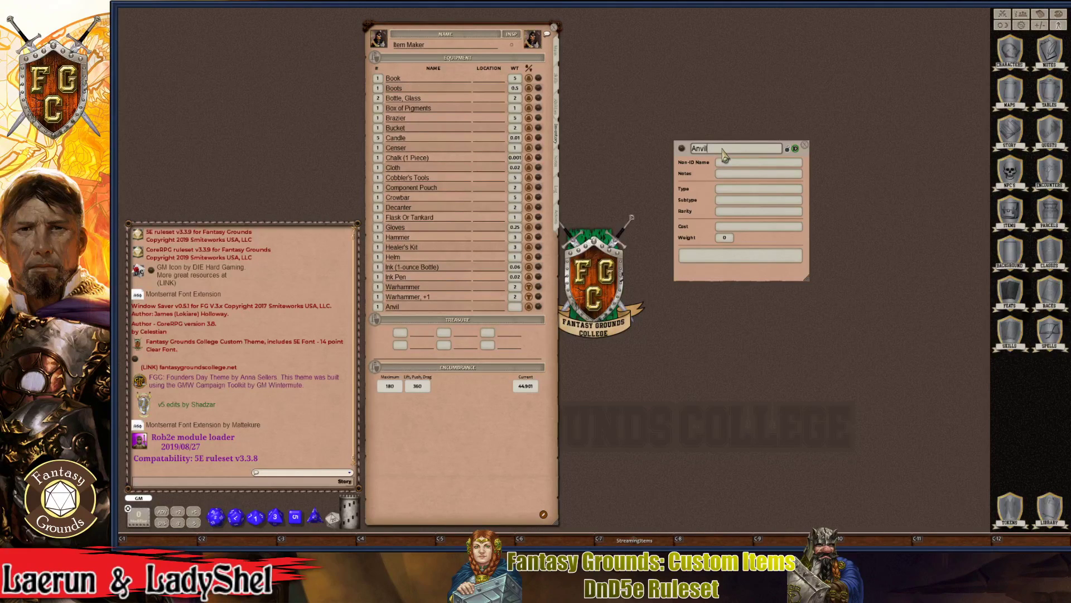
left_click(734, 176)
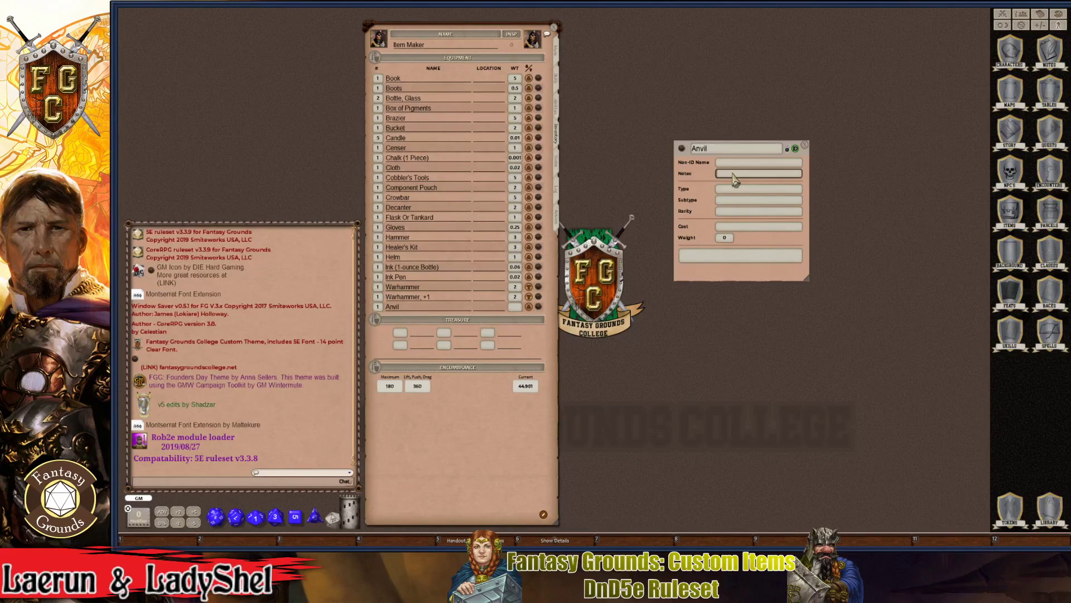
key("ctrl")
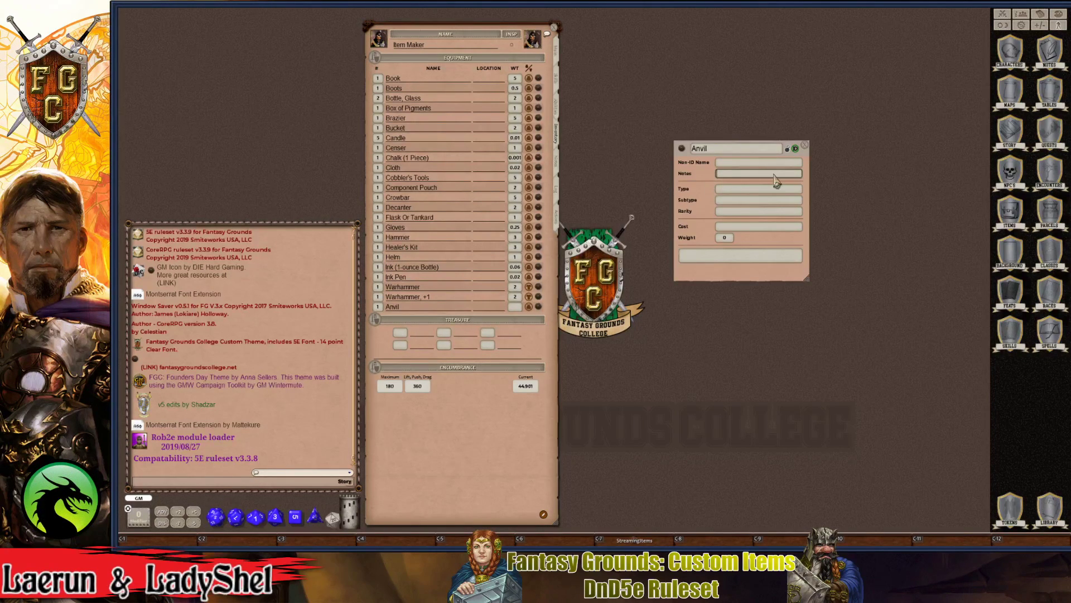
left_click(752, 190)
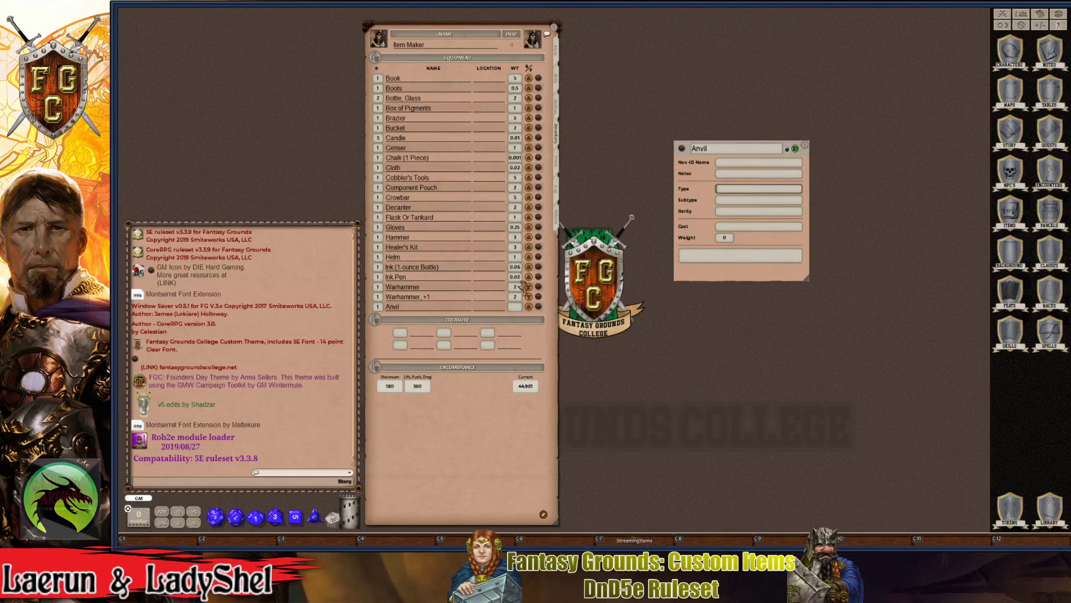
left_click(734, 189)
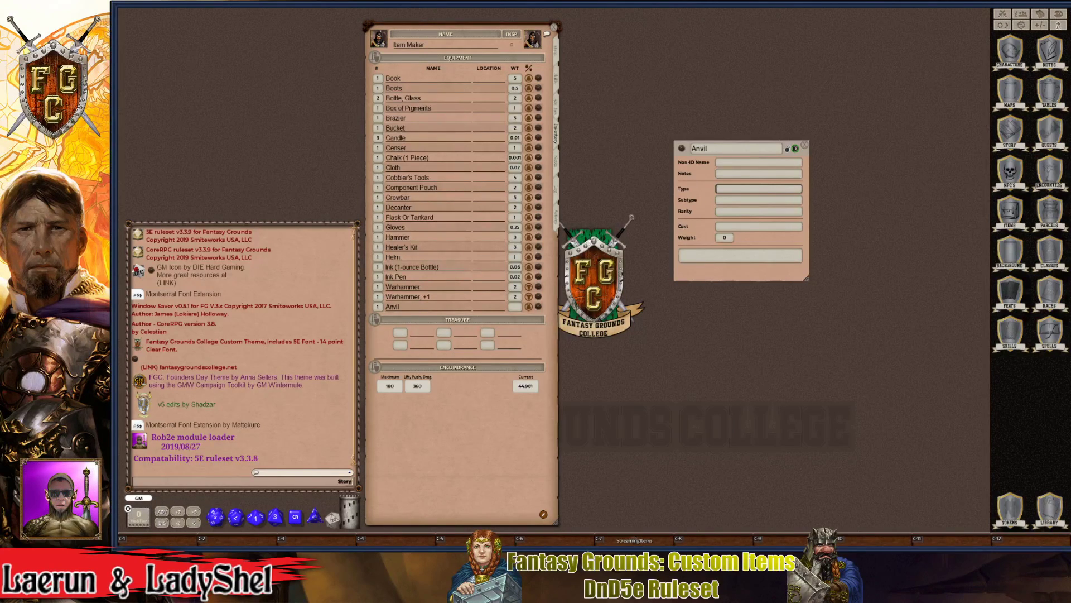
- Mark the Anvil item as unidentified and enter Anvil as its non-ID name
left_click(795, 149)
left_click(733, 163)
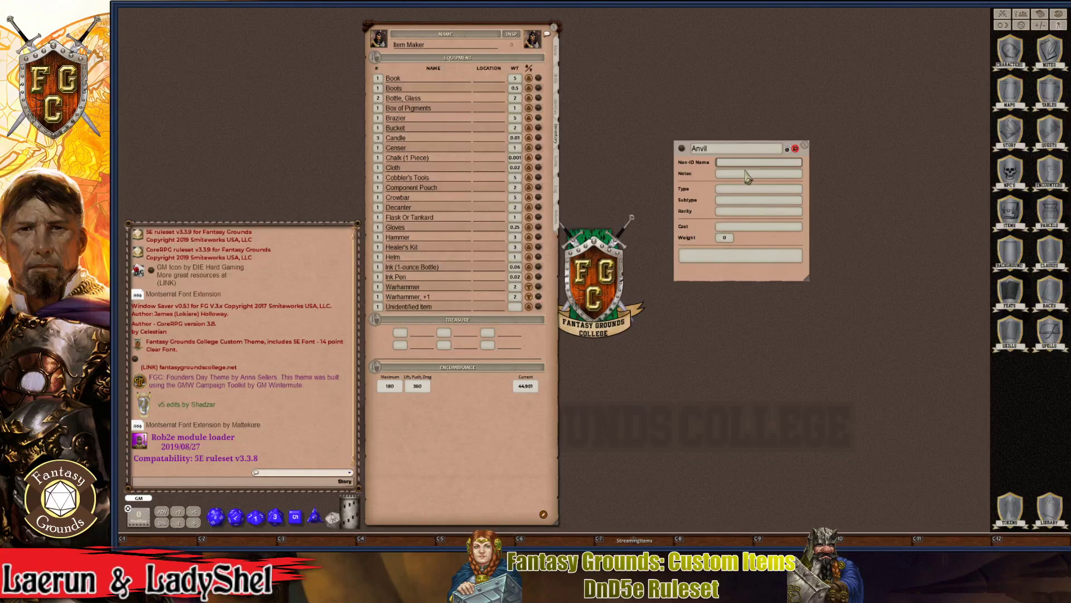
key("ctrl")
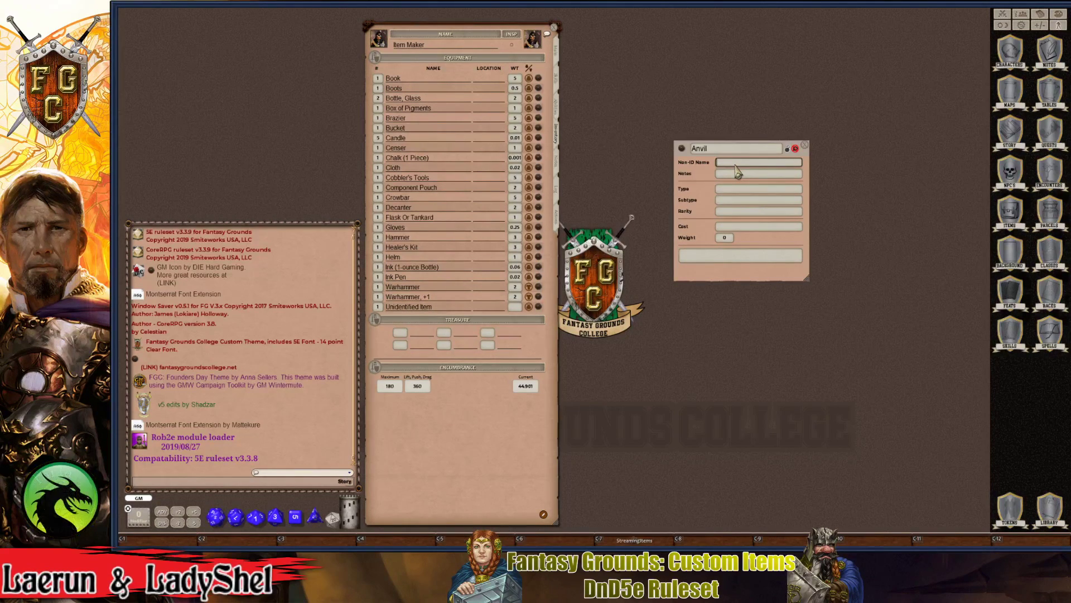
type("Amn")
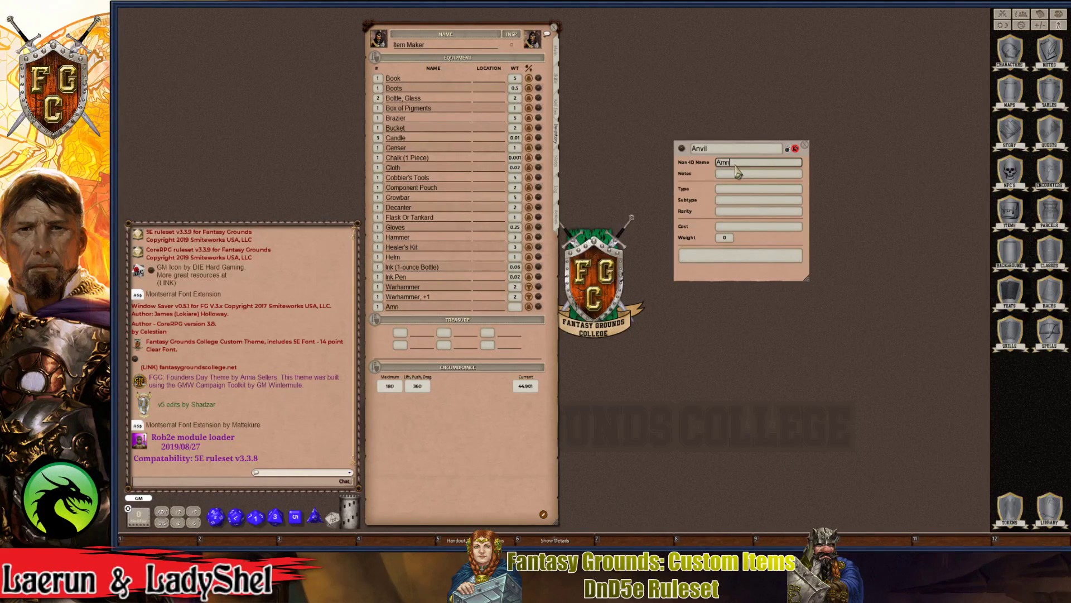
key("BackSpace")
type("nvil")
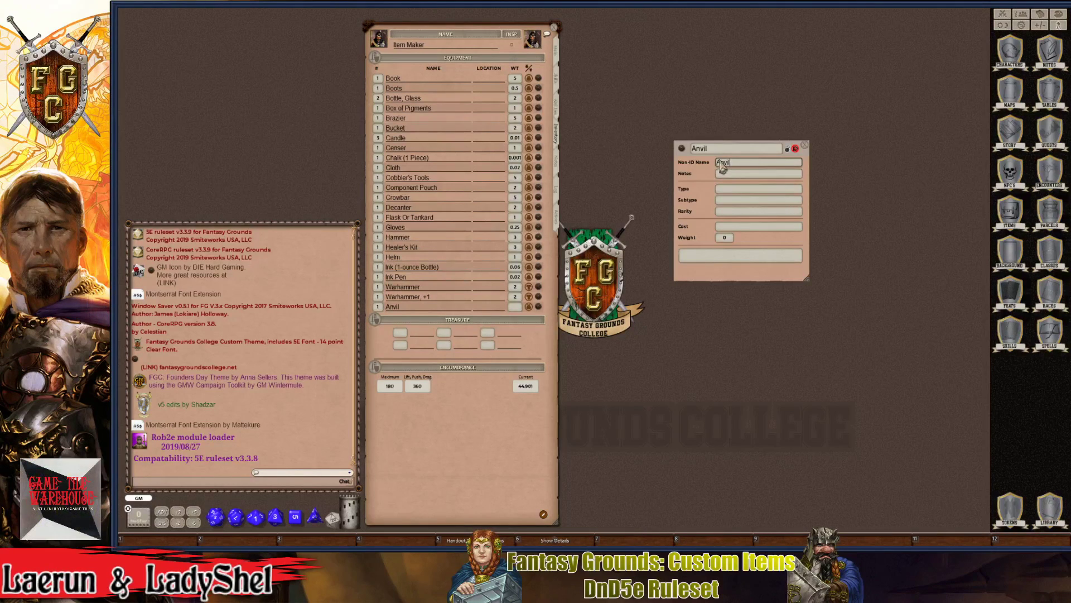
- Extend the item's identified name to "Anvil, Dwarven Iron"
left_click(742, 148)
type(", ")
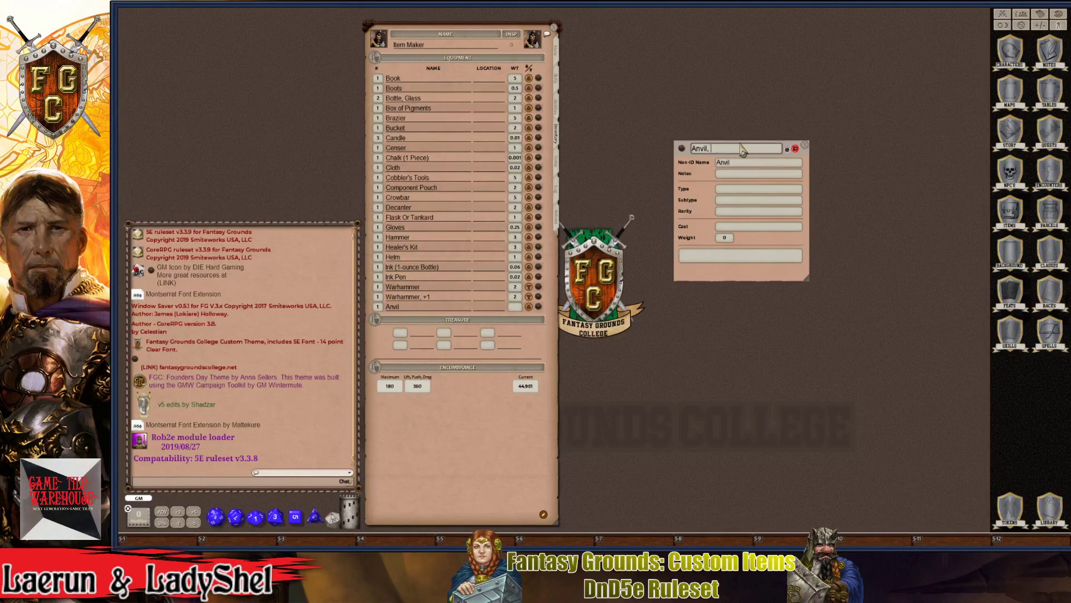
type("Dwarven Iron")
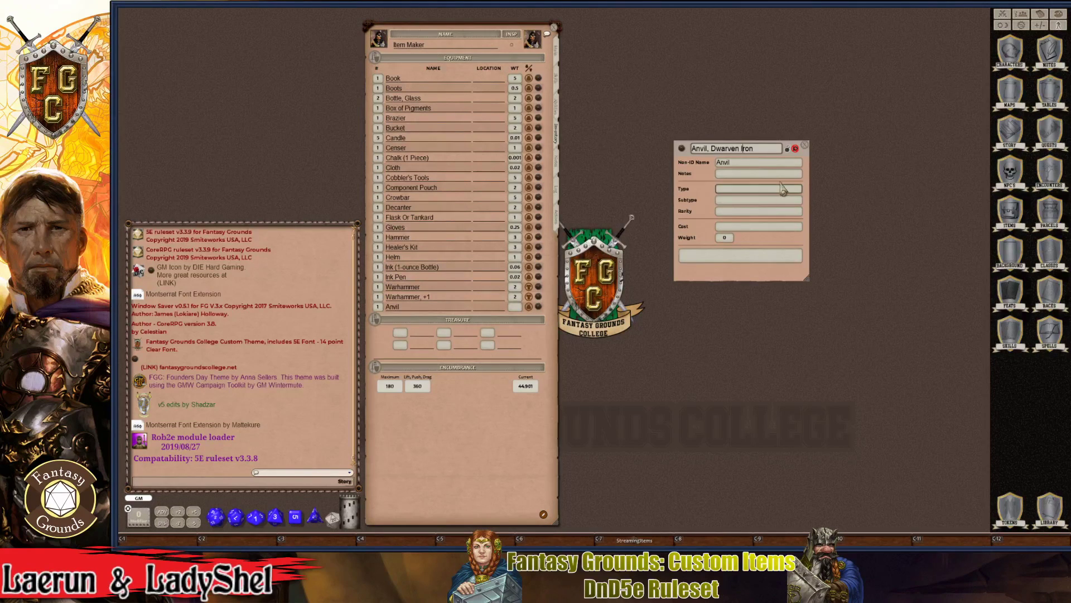
- Lock the item's record, mark the anvil as identified, and unlock the record for further editing
left_click(796, 149)
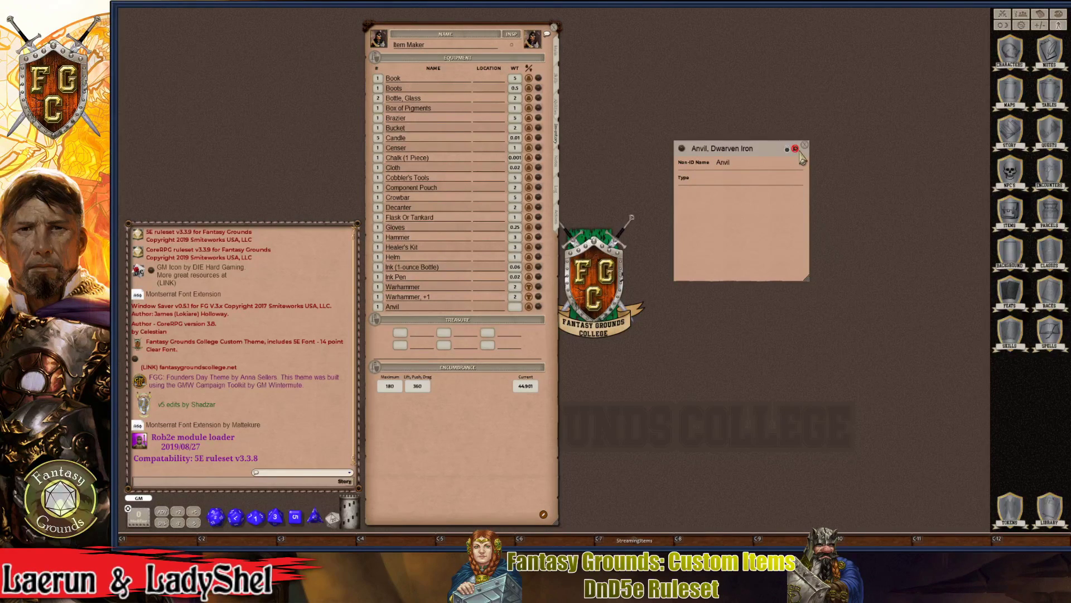
left_click(796, 149)
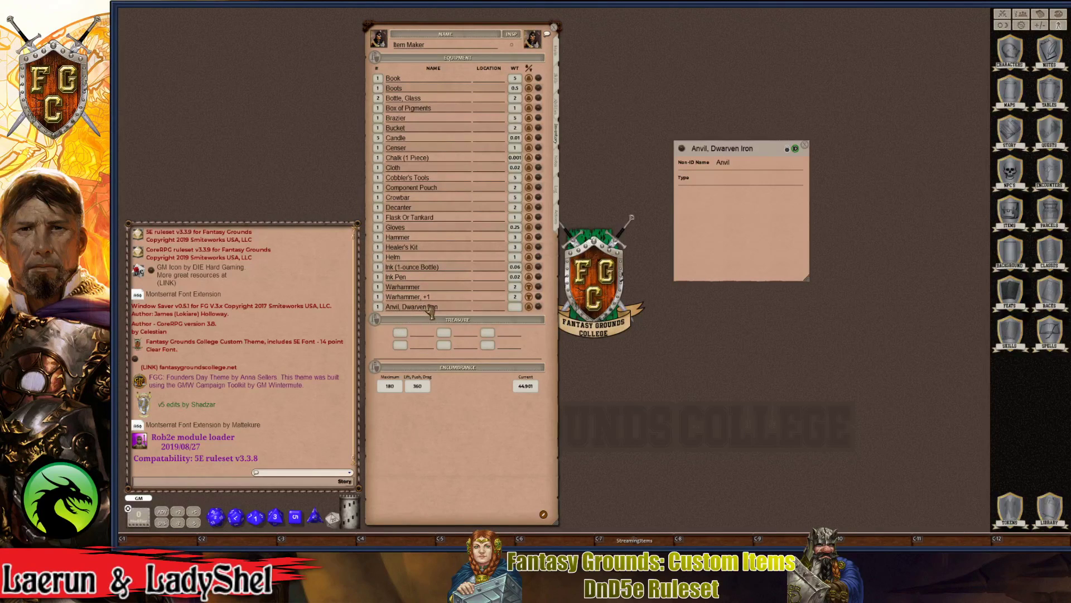
left_click(786, 149)
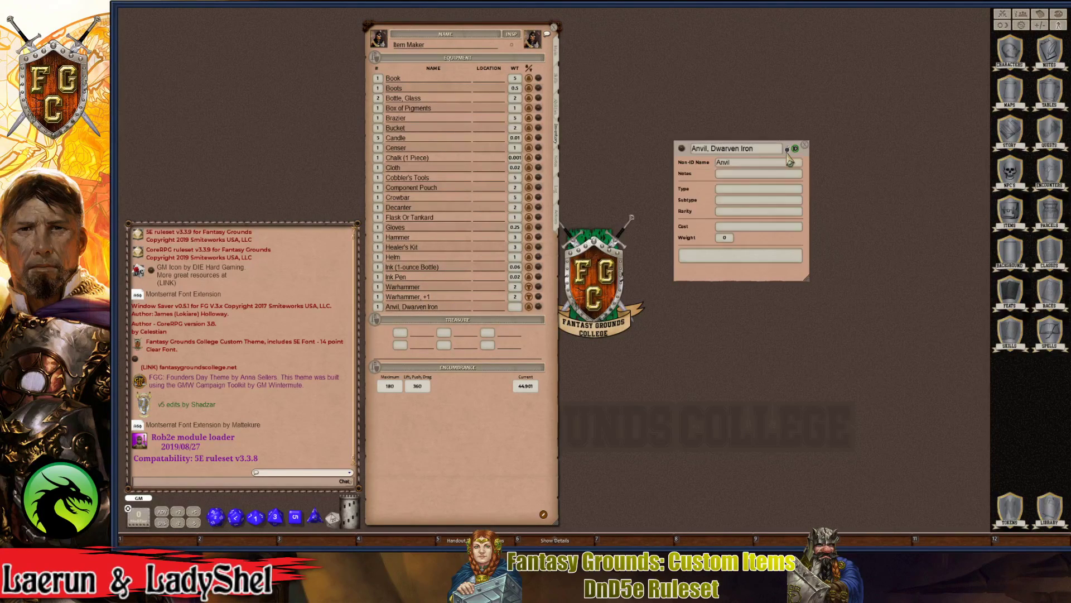
- Begin the item's notes with the sentence "A large block of heavy shaped iron."
left_click(737, 179)
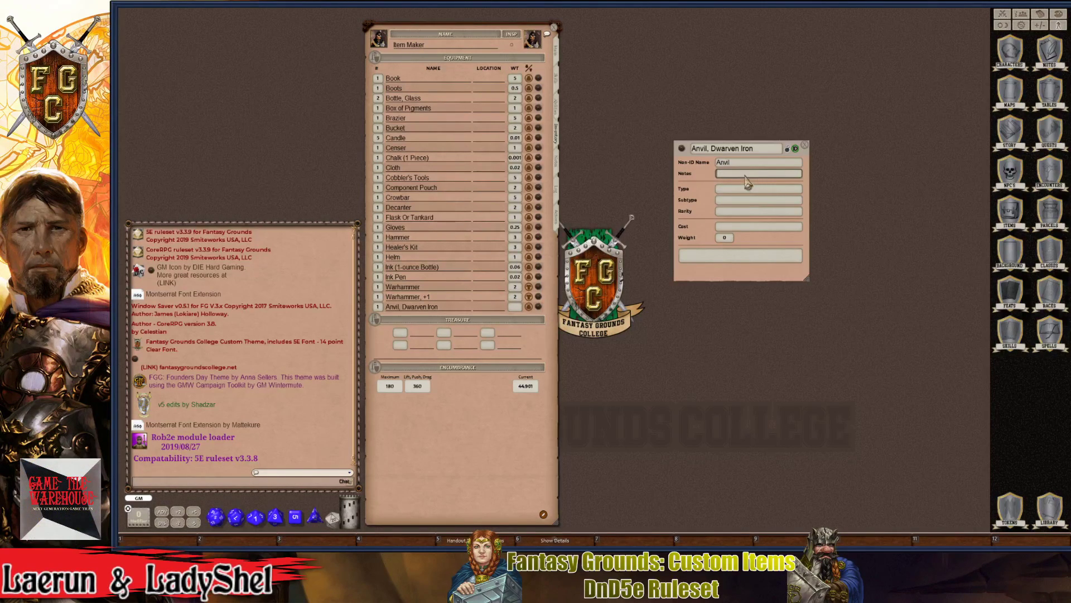
key("ctrl")
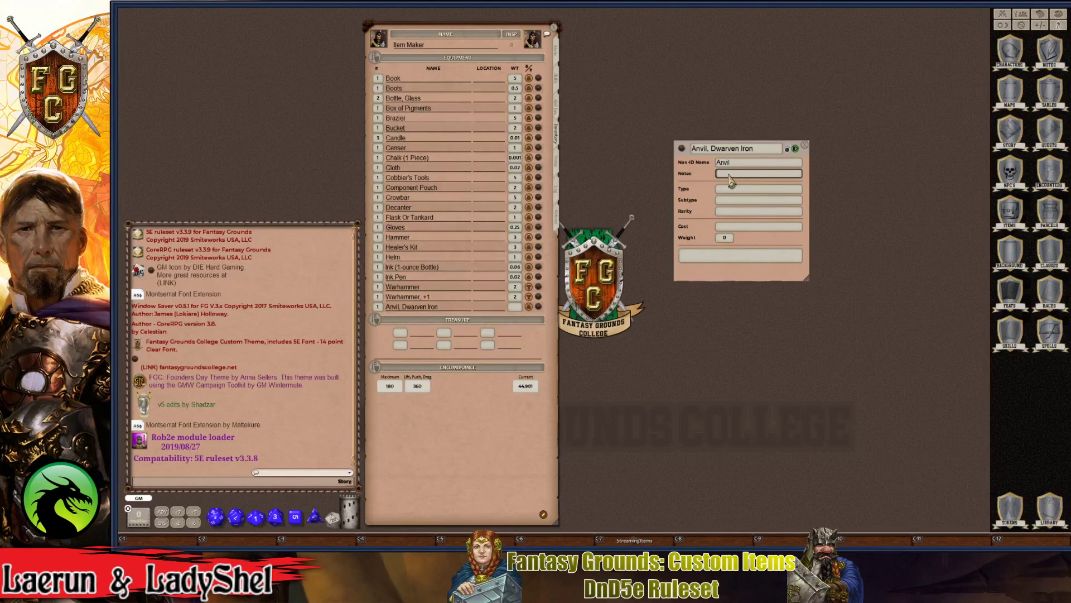
type("A la")
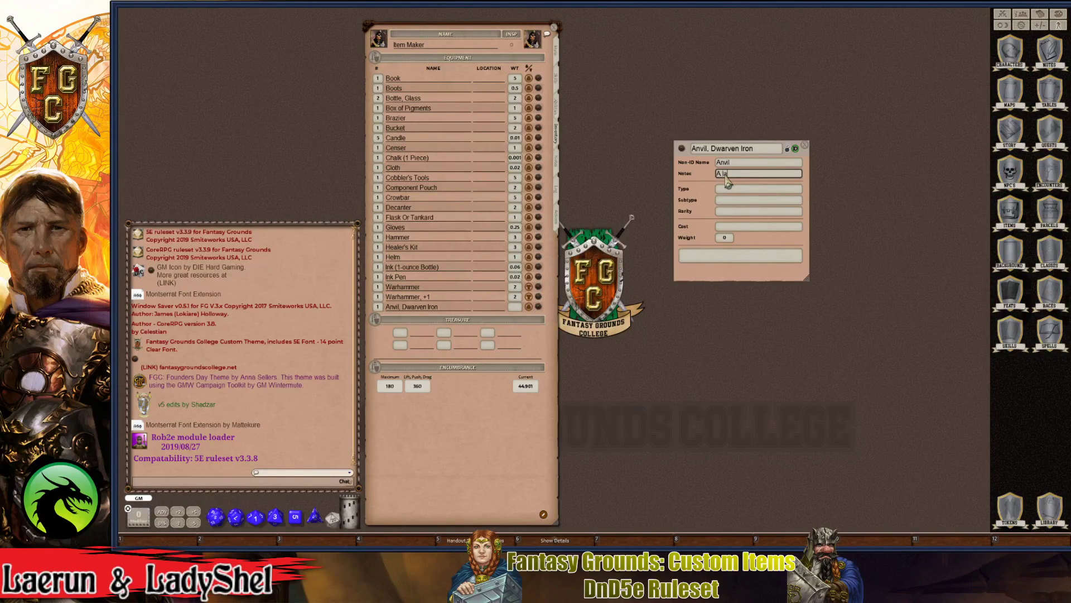
type("rge iro")
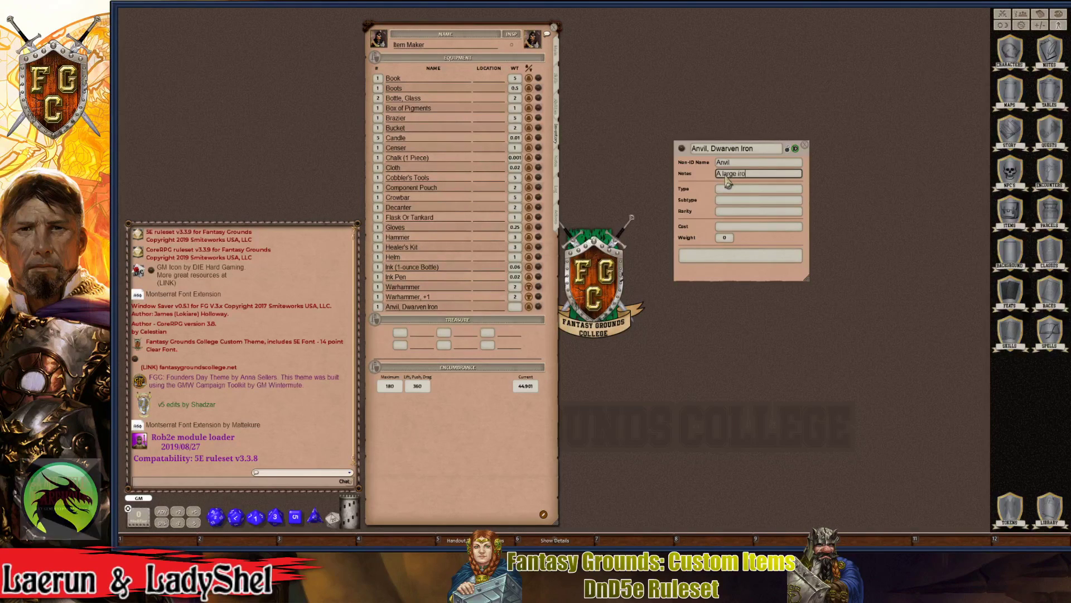
type("n sdh")
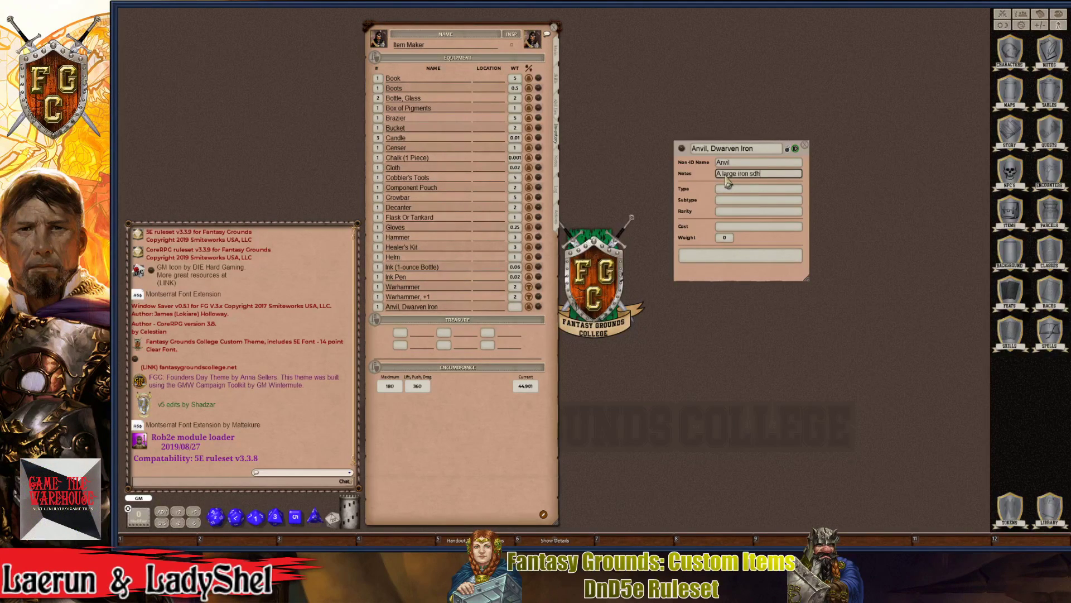
key("BackSpace")
key("BackSpace")
key("BackSpace")
key("BackSpace")
key("BackSpace")
key("BackSpace")
key("BackSpace")
key("BackSpace")
type("block of")
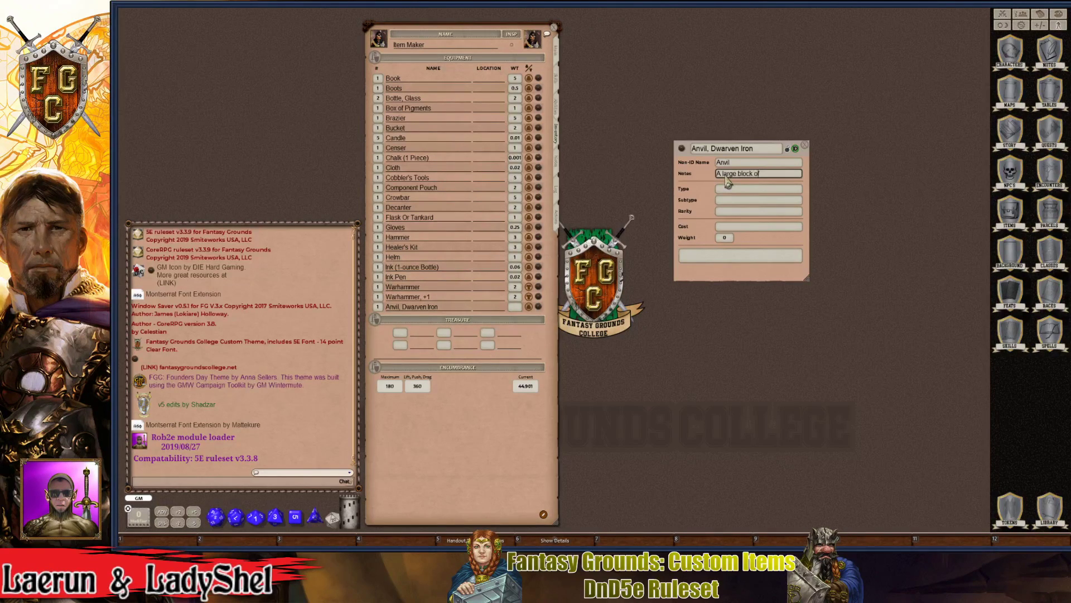
type("  heavy iron")
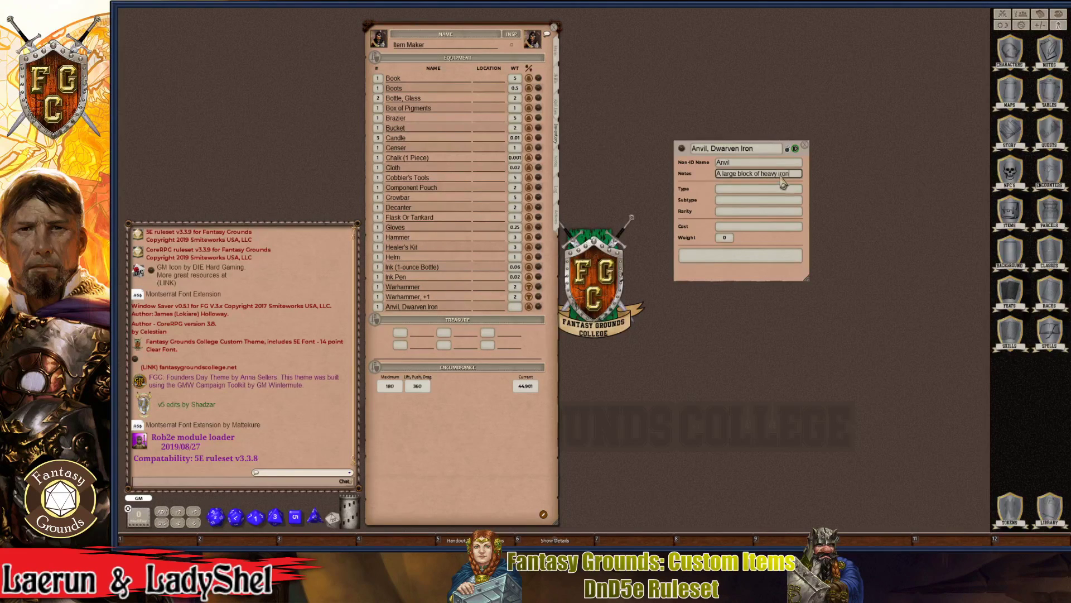
type("shaped")
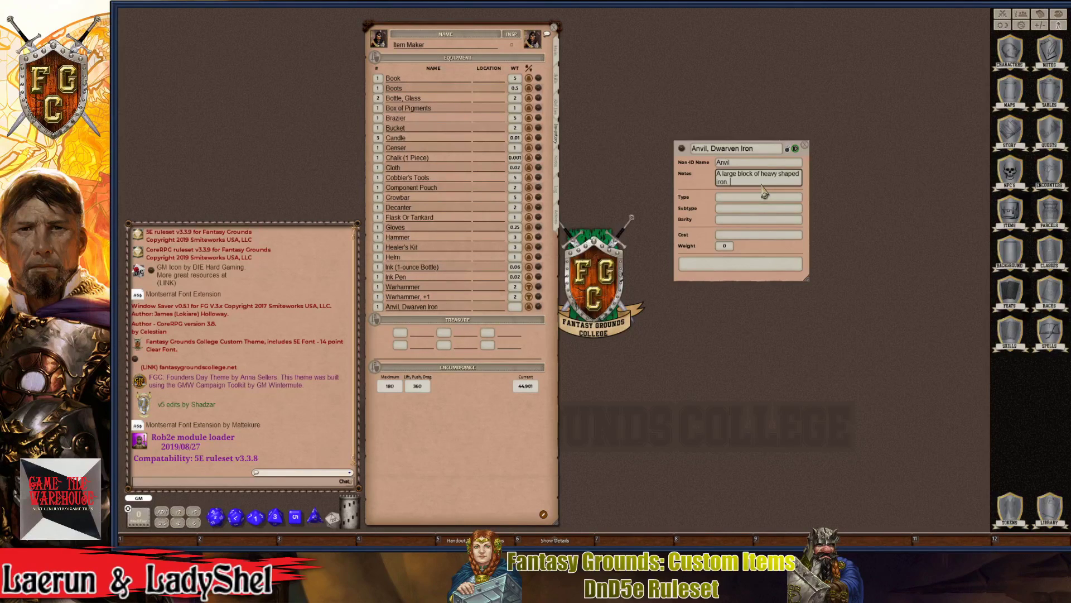
- Add a second sentence to the notes reading "The anvil is covered with Dwarven like runes.", correcting its spelling and capitalization
type("The an")
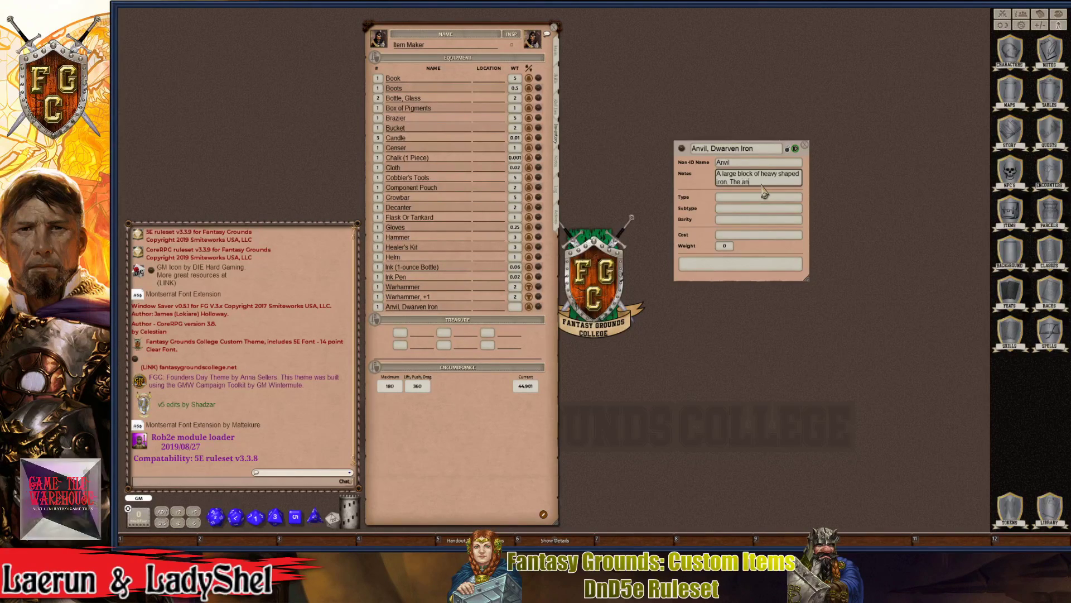
type("vil is v")
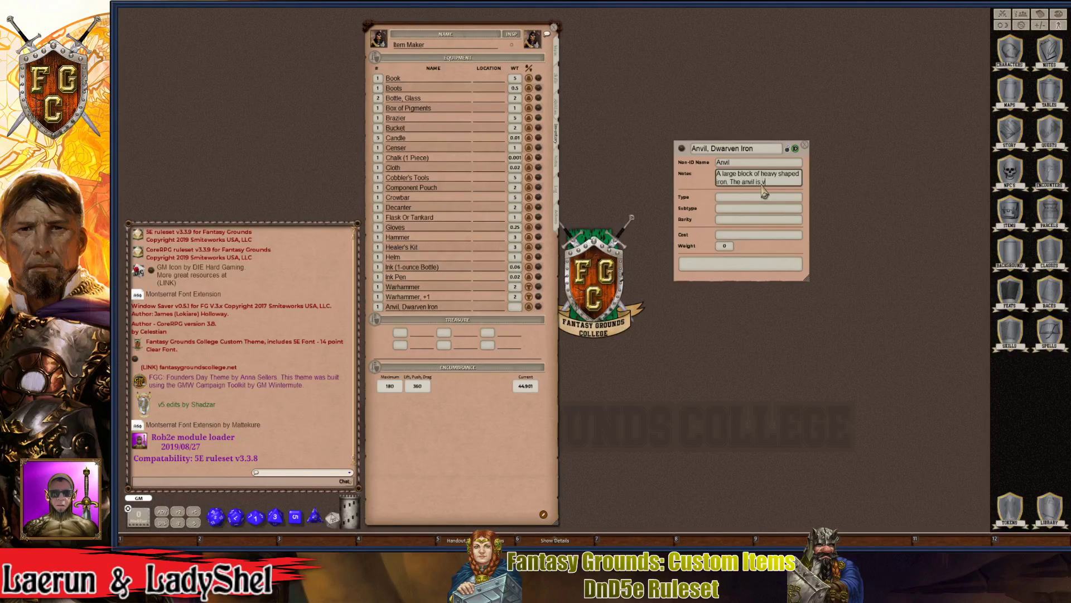
type("ocered with dwarve")
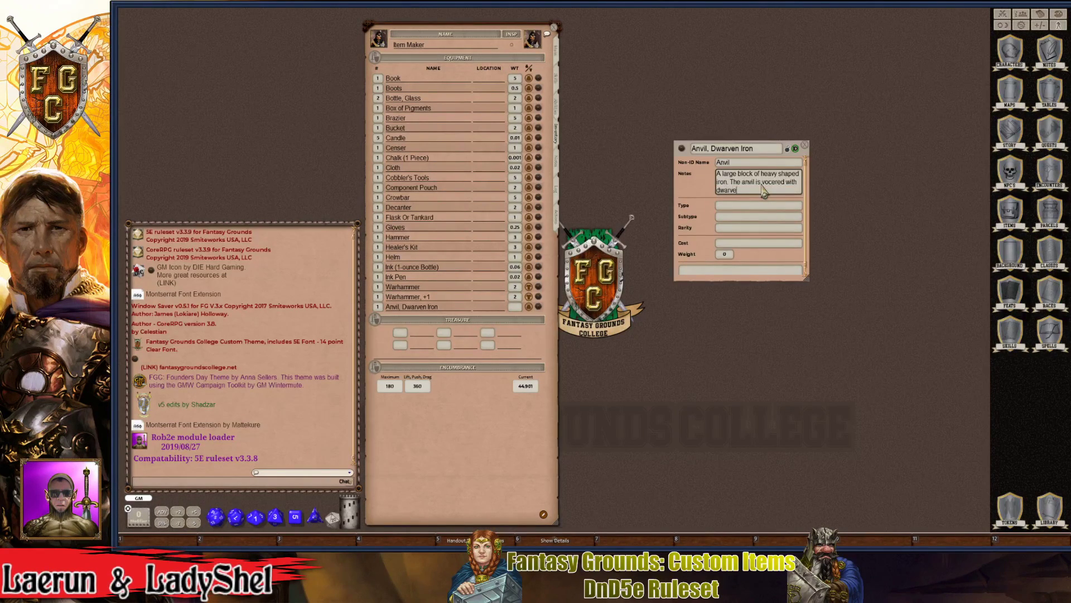
type("n like run")
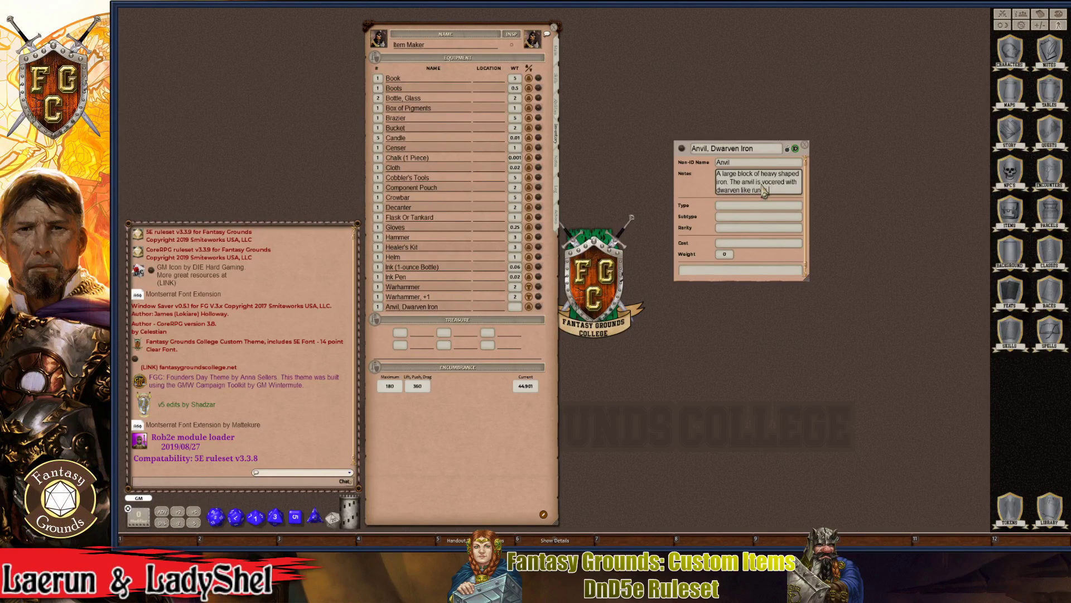
key("ctrl")
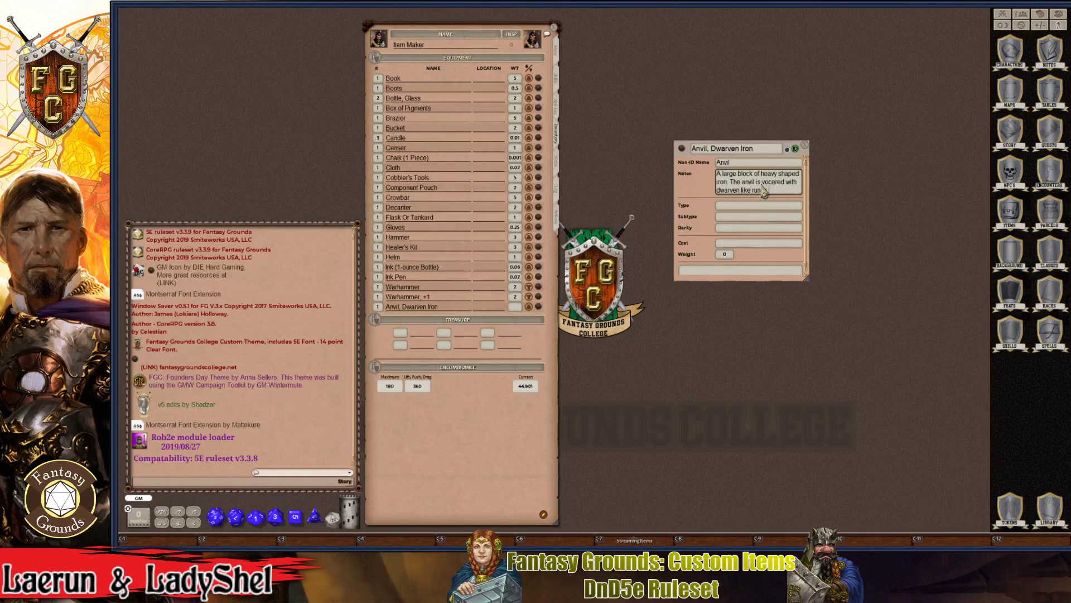
type("es.")
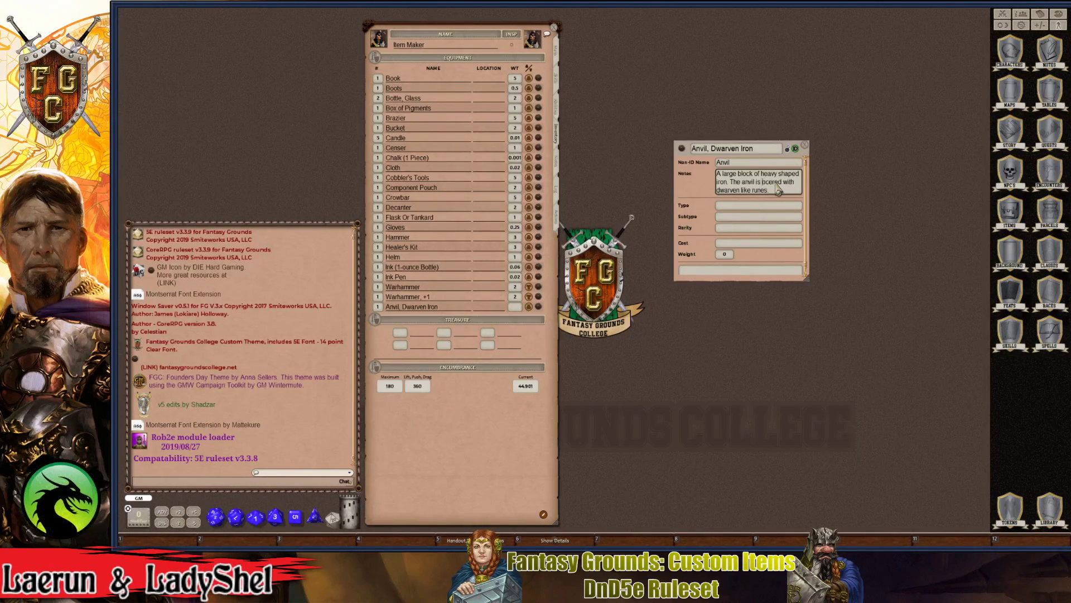
type("co")
key("Delete")
type("v")
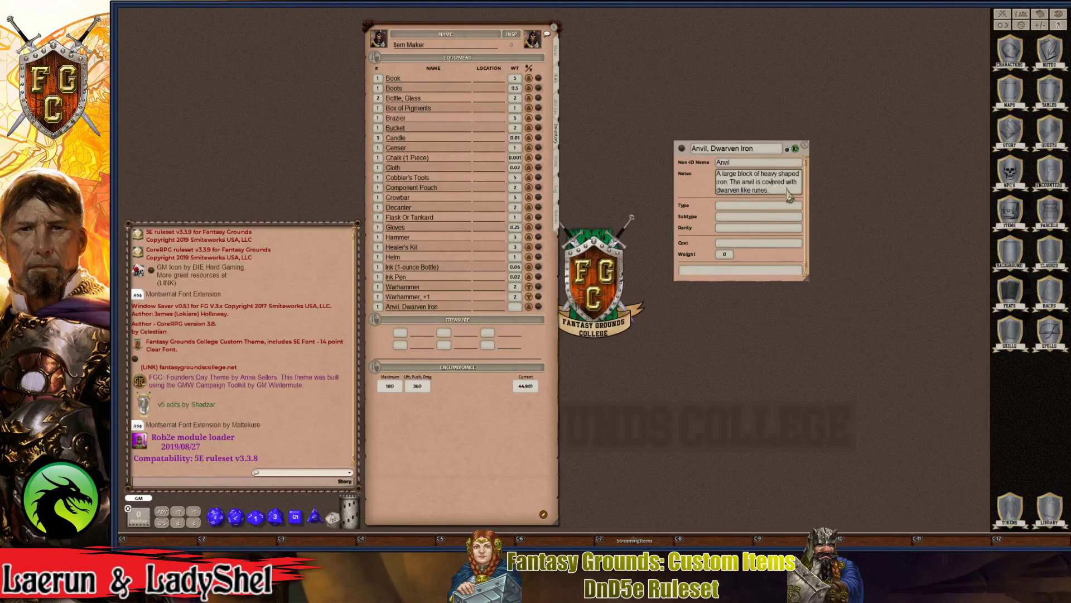
left_click(793, 191)
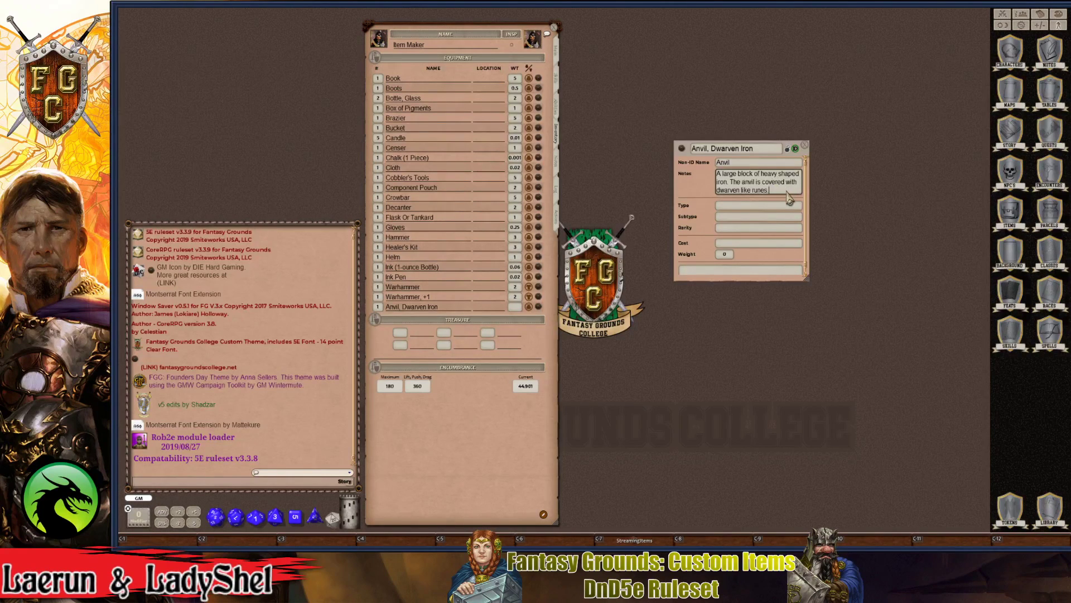
left_click(722, 190)
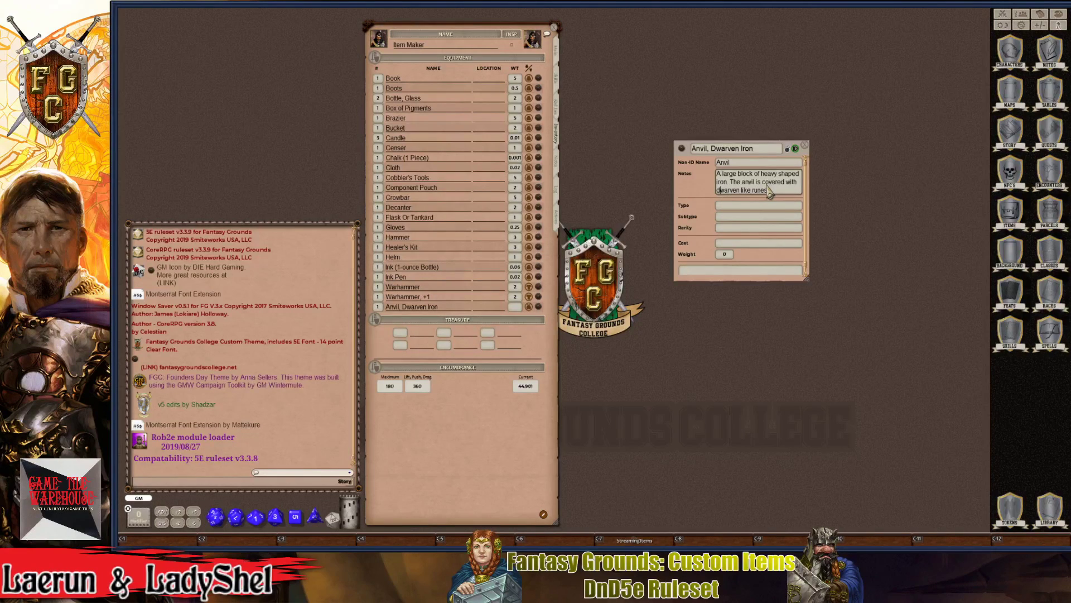
key("BackSpace")
type("D")
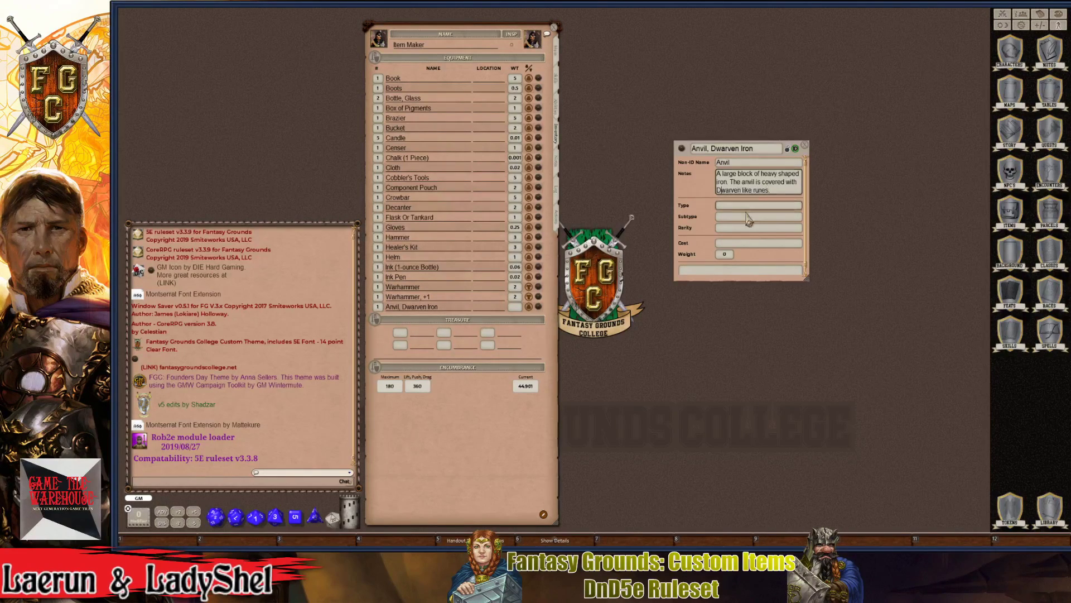
- Enlarge the anvil's item record window, making it wider and more than twice as tall
left_click(733, 205)
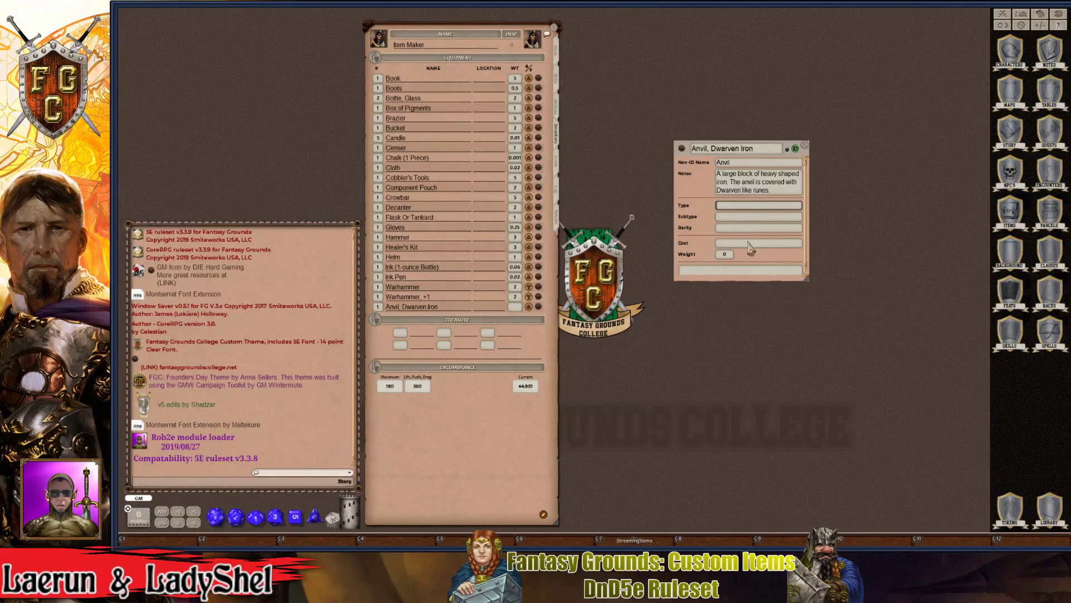
left_click_drag(806, 279, 865, 468)
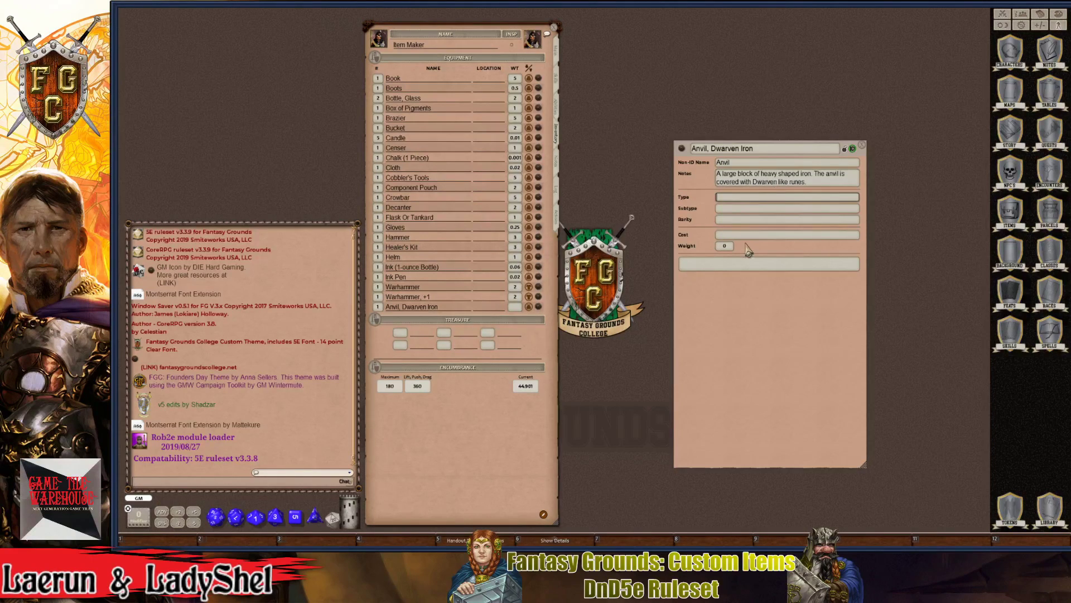
- Set the anvil's weight to 250 and mark it as not carried in the character's equipment list
key("ctrl")
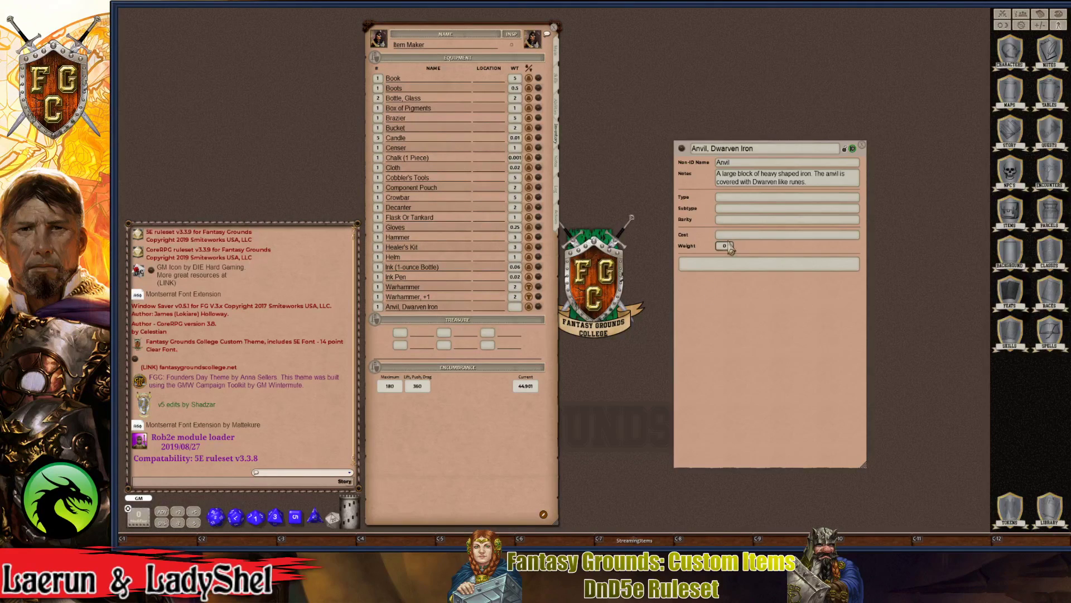
type("25")
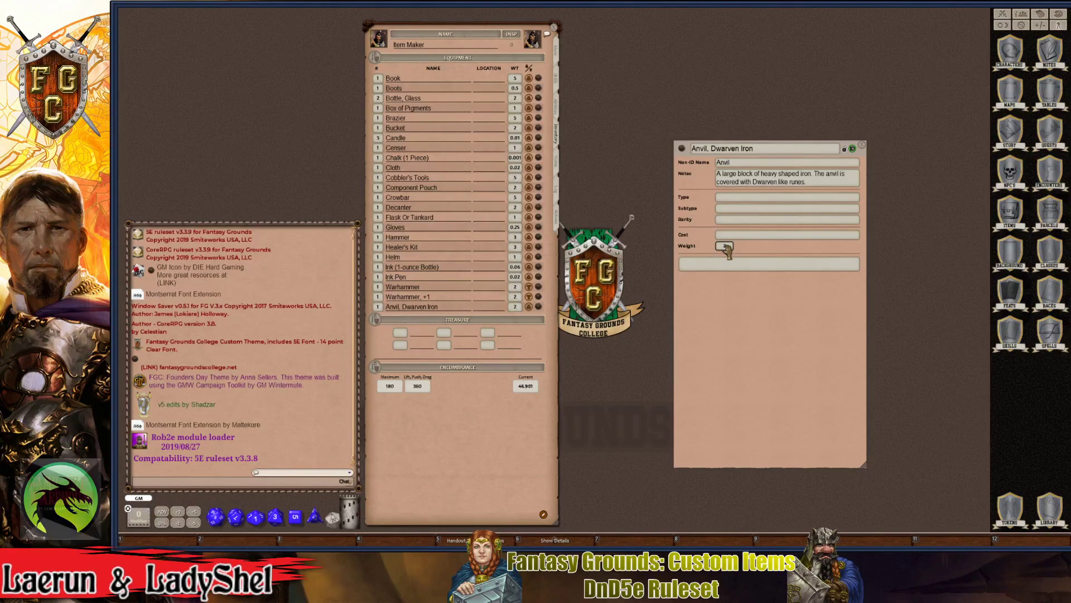
type("0")
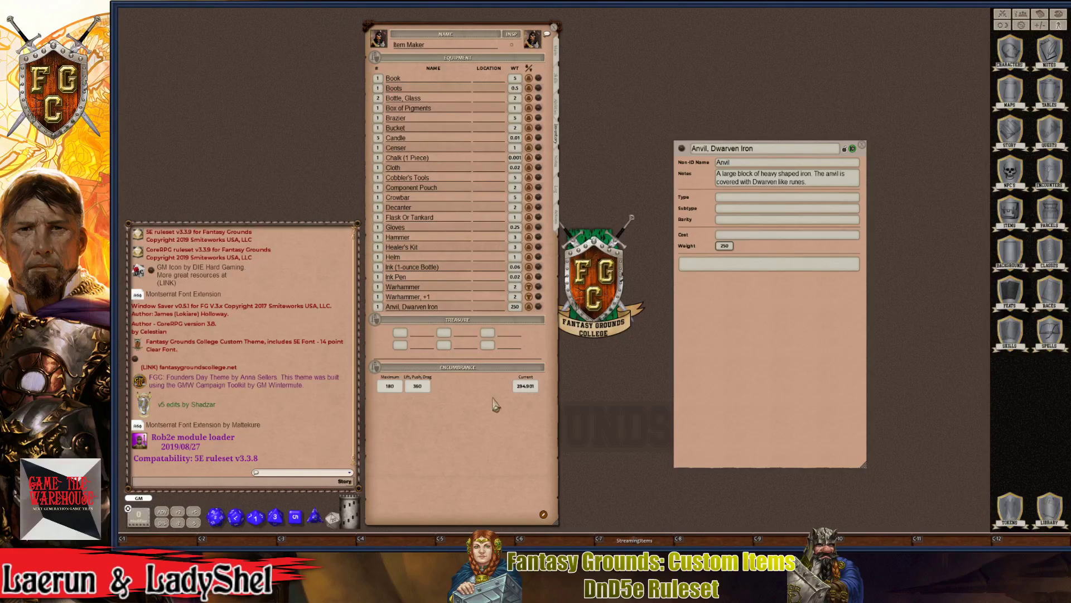
left_click(529, 307)
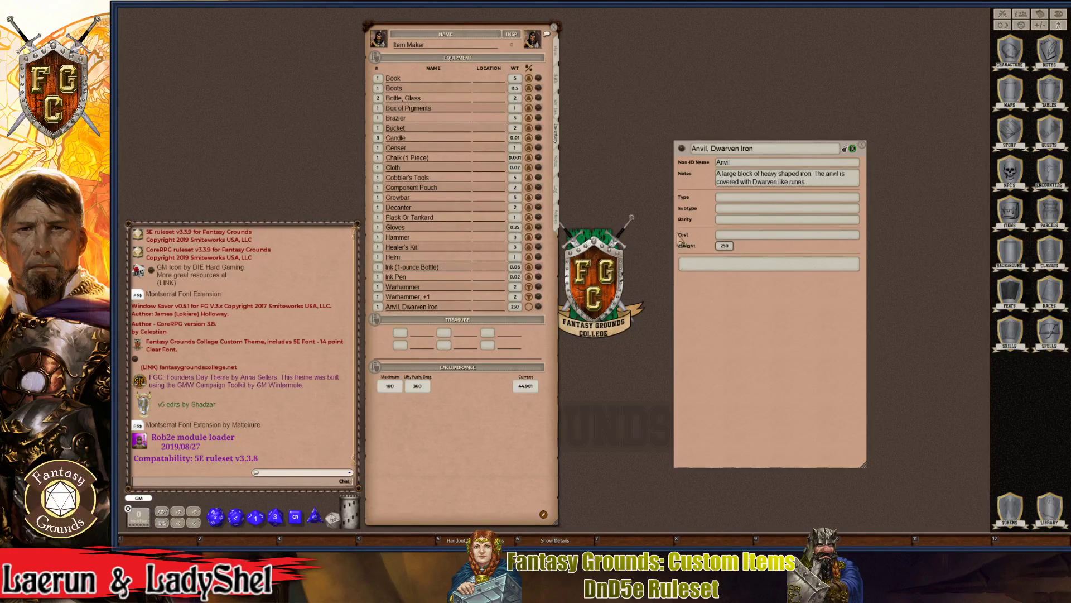
- Open the campaign's item list, move it beside the character sheet, and search it for "tool"
left_click(729, 220)
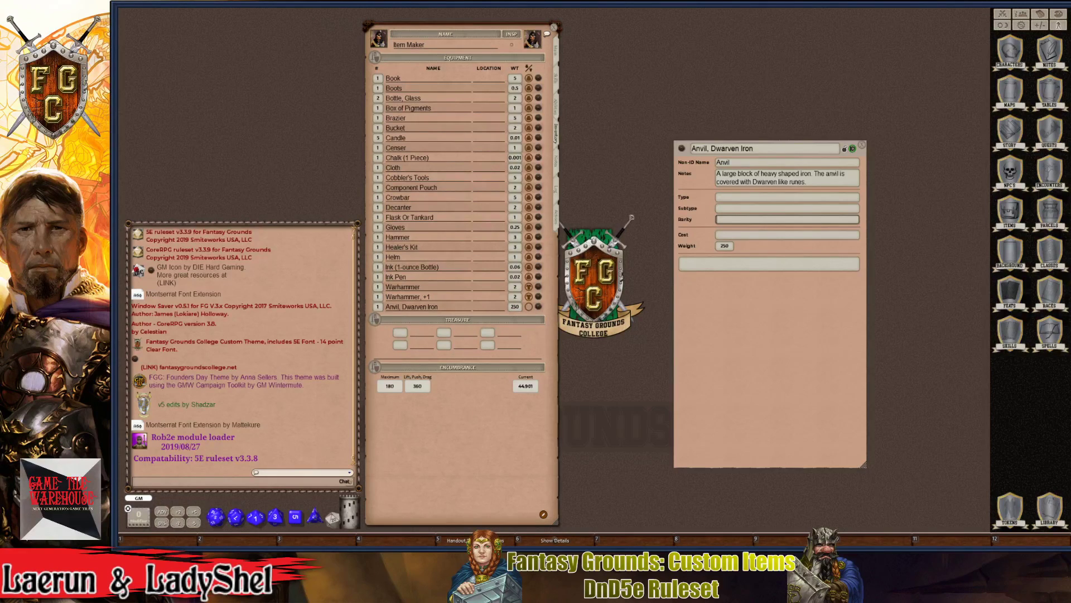
key("ctrl")
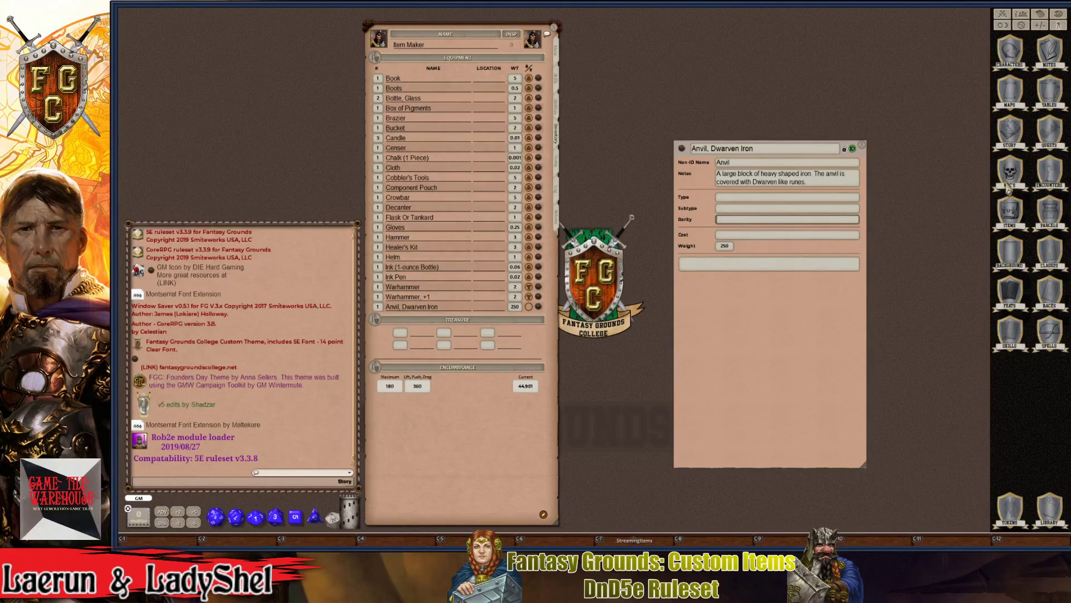
left_click(1010, 215)
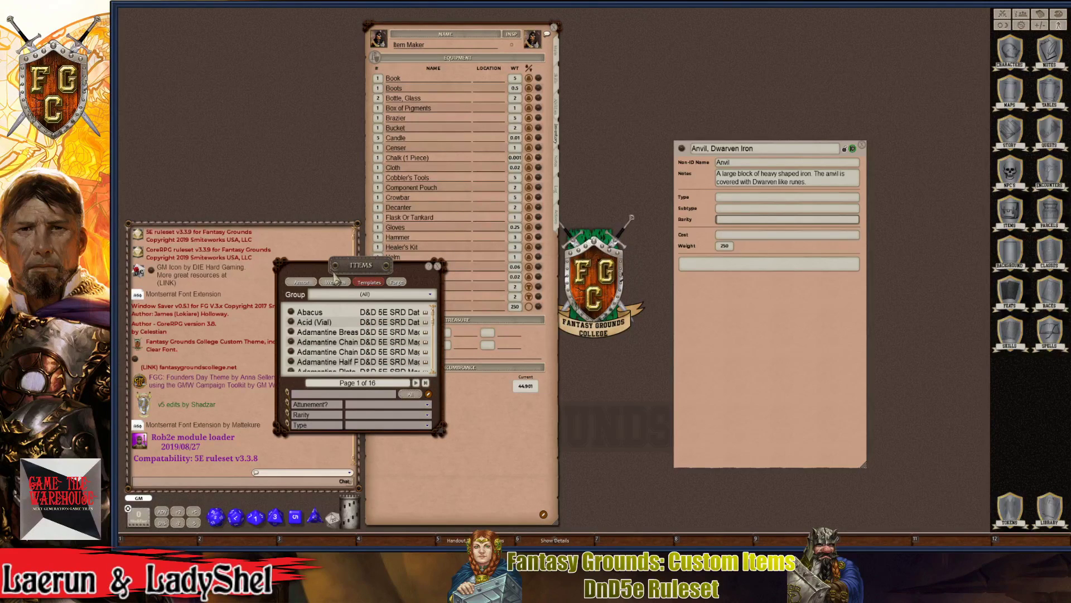
left_click_drag(334, 275, 631, 74)
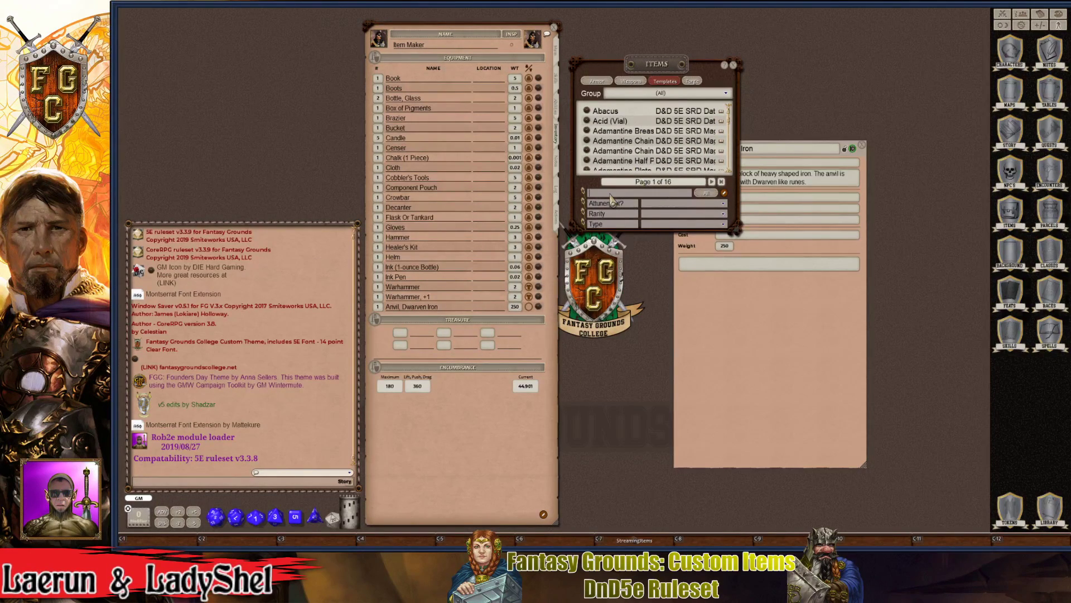
left_click(656, 84)
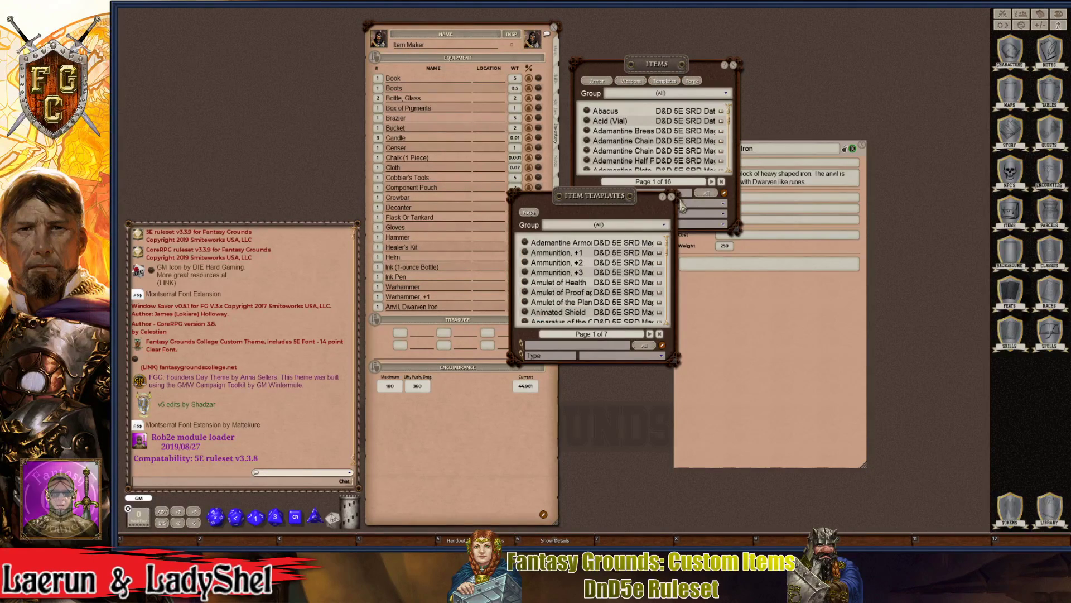
left_click(677, 205)
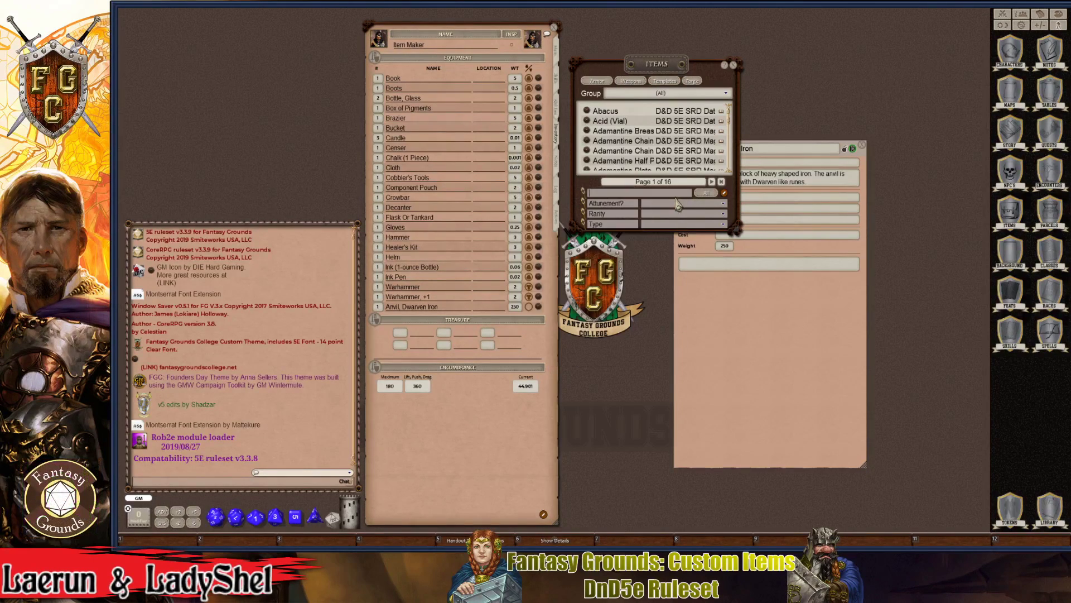
left_click(598, 196)
type("tool")
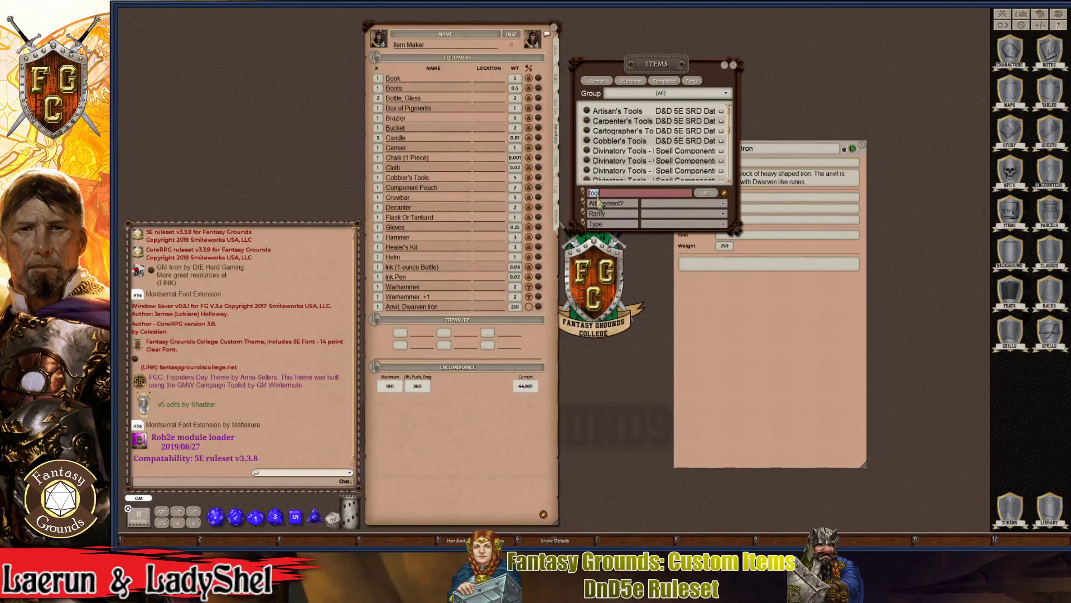
key("ctrl+a")
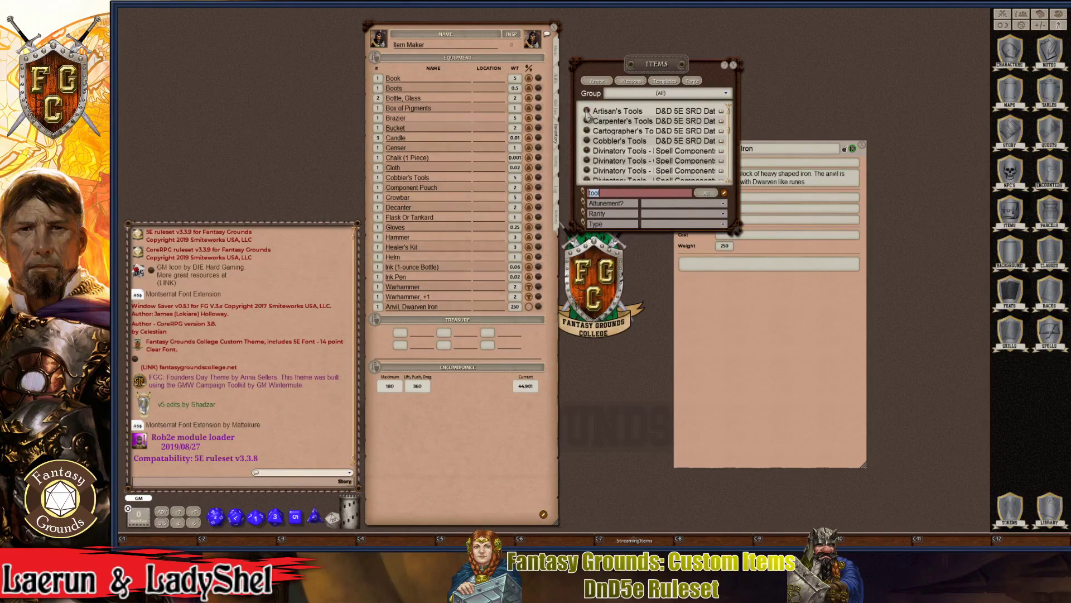
- View the D&D 5E SRD Data record for Artisan's Tools, enlarge the item list window, and close the record
left_click(587, 112)
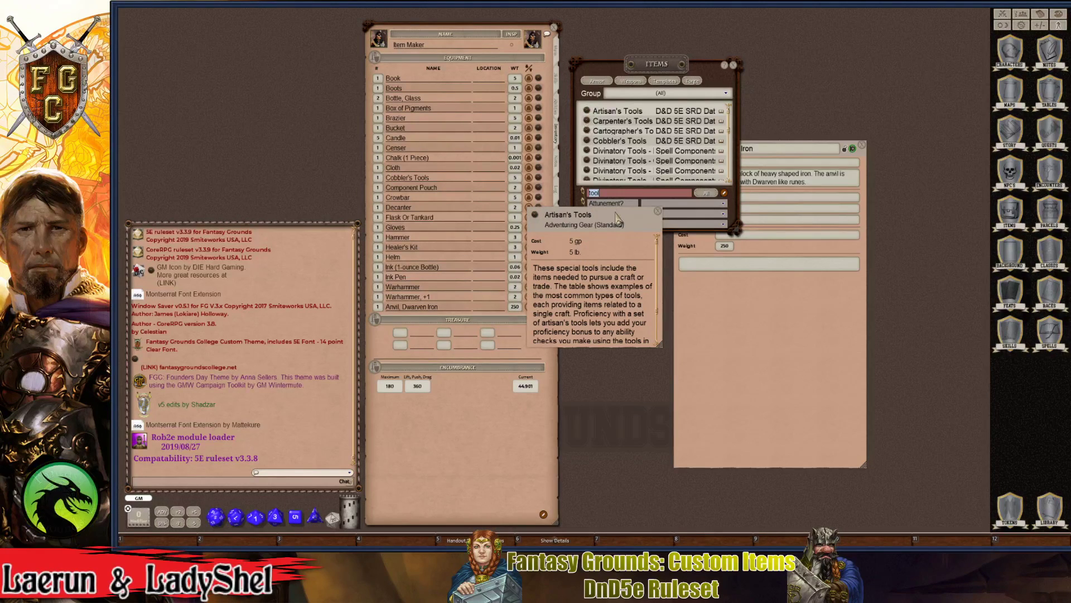
left_click_drag(526, 233, 801, 107)
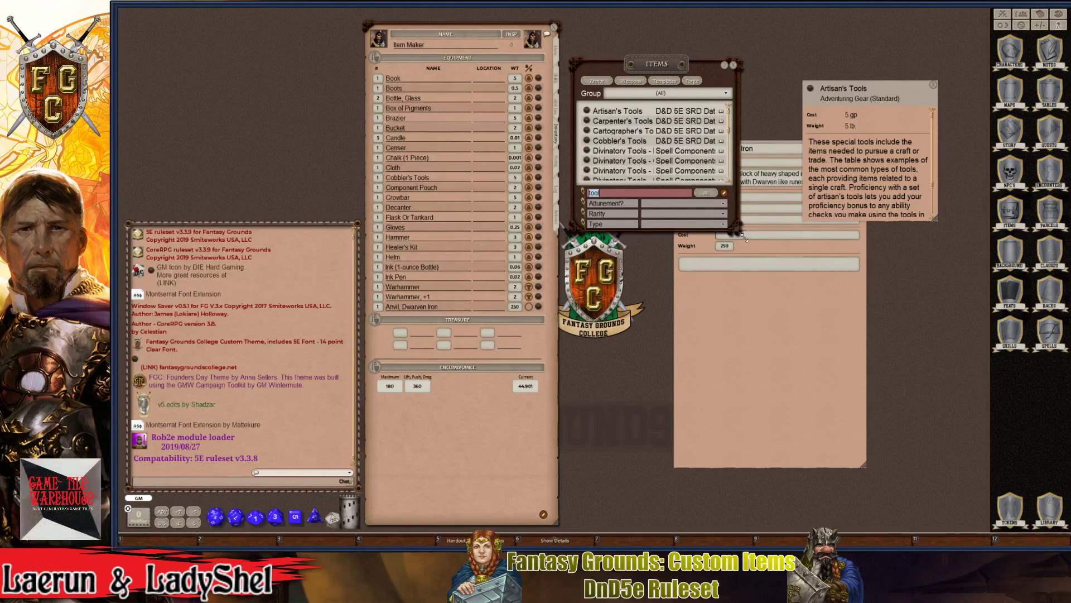
left_click_drag(737, 229, 832, 367)
left_click_drag(906, 100, 862, 117)
left_click_drag(770, 109, 617, 148)
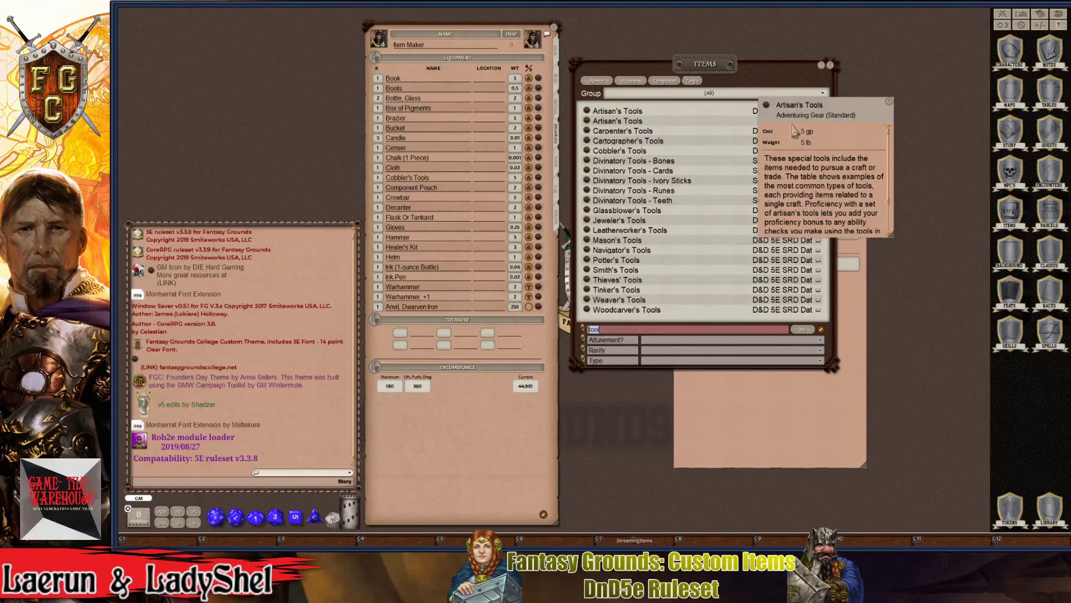
left_click(889, 102)
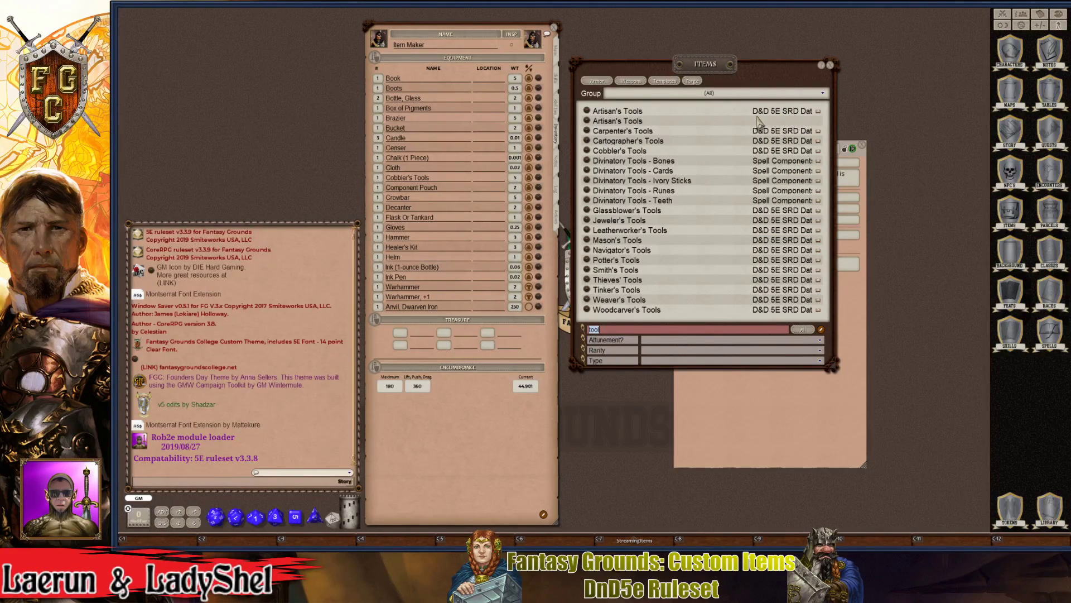
- Open the campaign copy of Artisan's Tools beside the item list and unlock it to expose all its fields
left_click(587, 121)
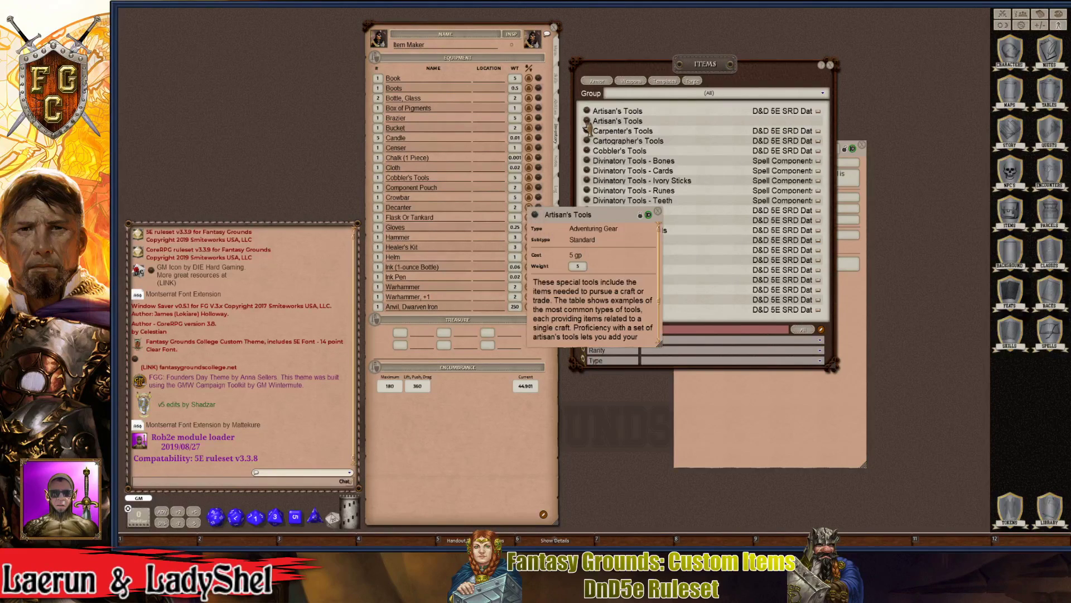
left_click_drag(613, 216, 907, 82)
left_click(934, 82)
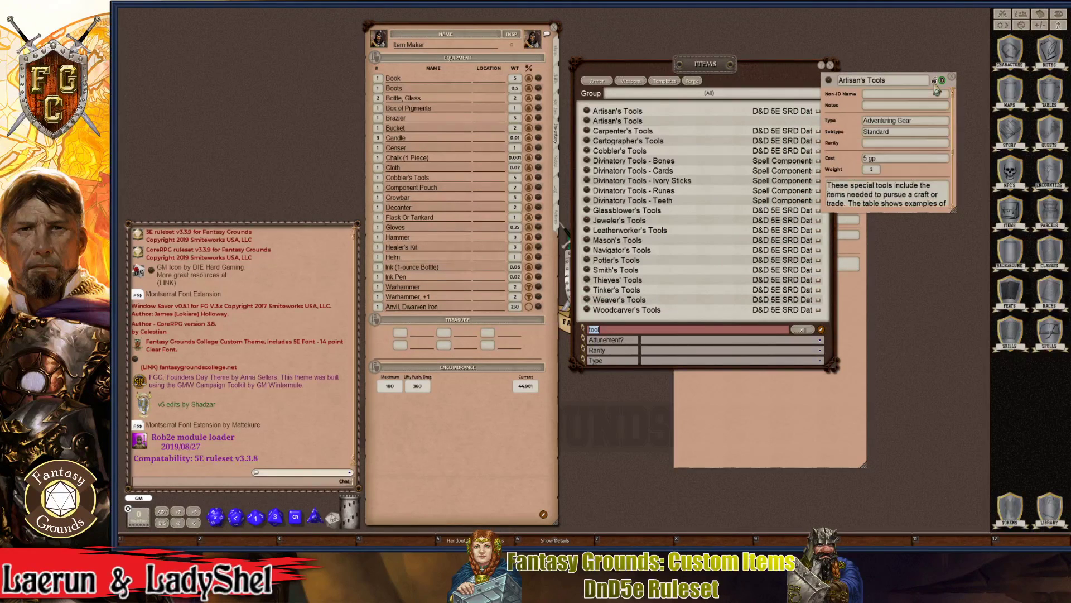
left_click(908, 123)
key("ctrl")
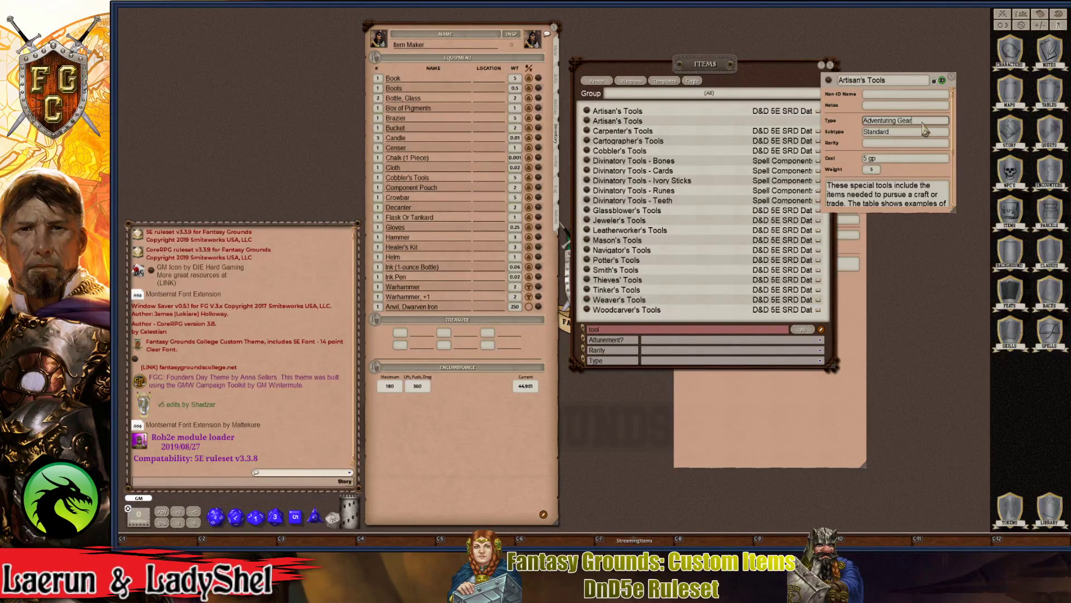
- Place the anvil's record beside Artisan's Tools and copy the type "Adventuring Gear" into the anvil's type
left_click(749, 405)
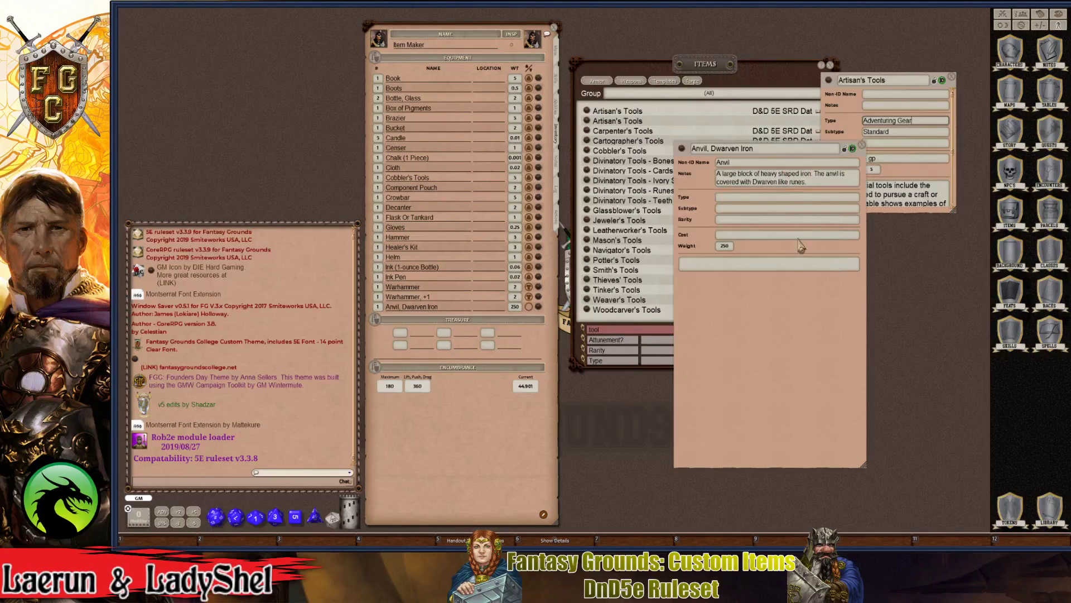
left_click_drag(780, 308, 719, 230)
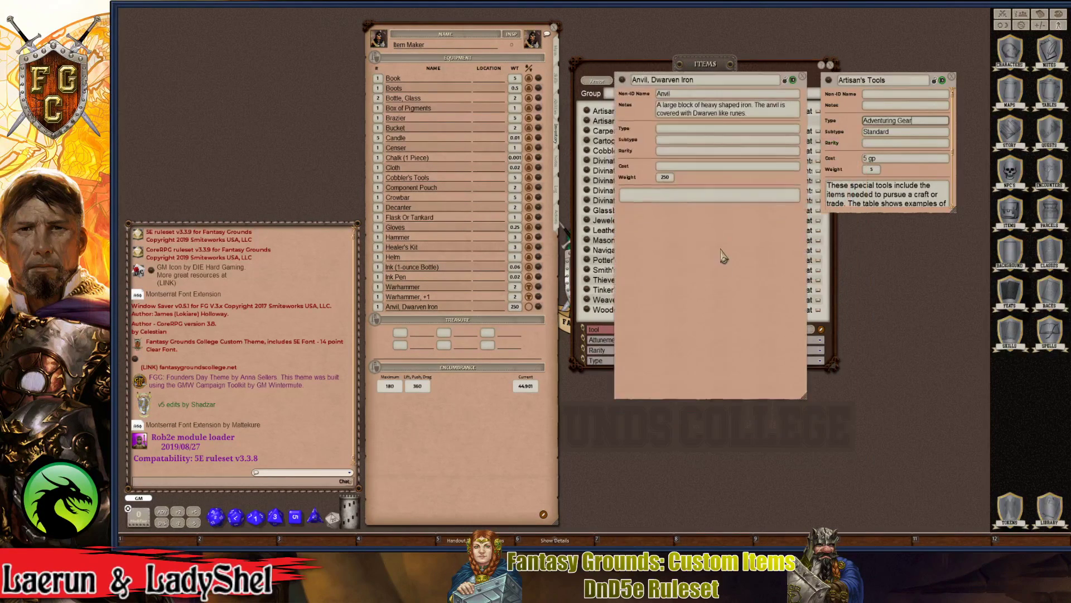
double_click(866, 124)
key("ctrl+c")
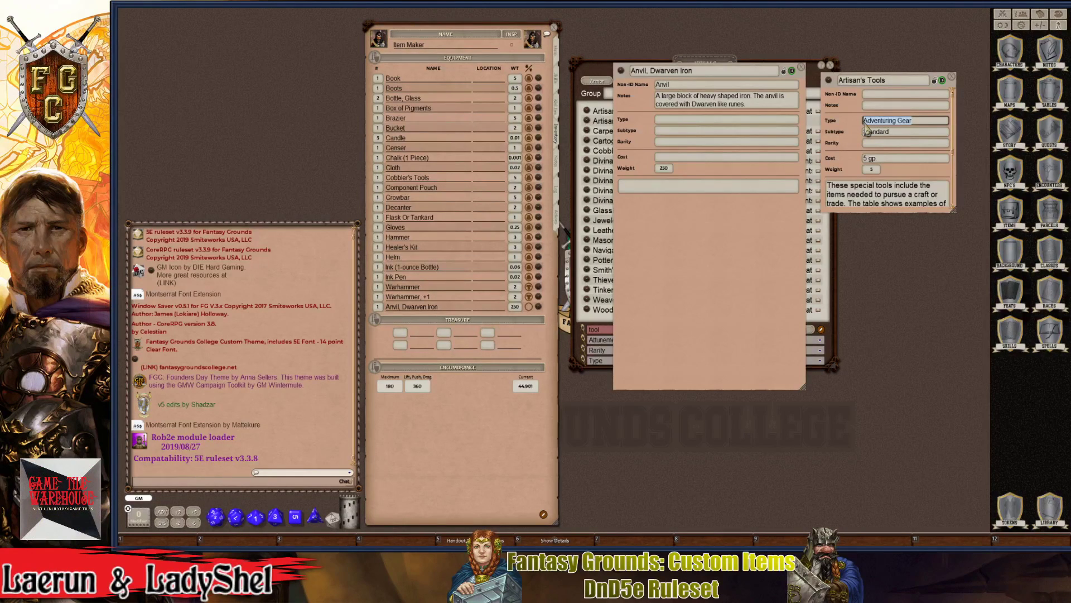
left_click(680, 120)
key("ctrl+v")
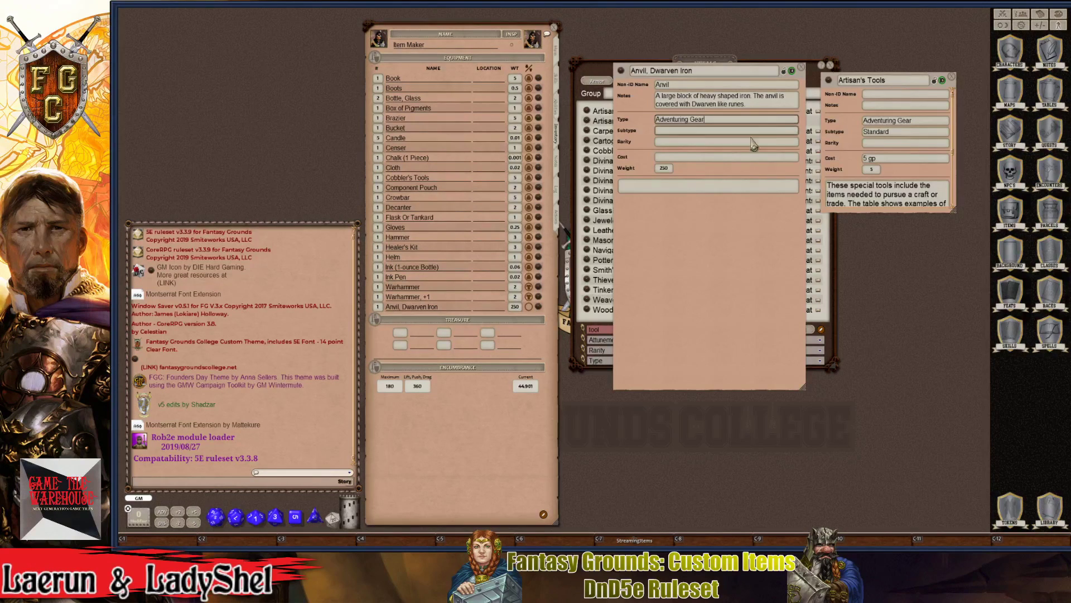
- Copy the subtype "Standard" from Artisan's Tools into the anvil's subtype
double_click(902, 132)
key("ctrl+c")
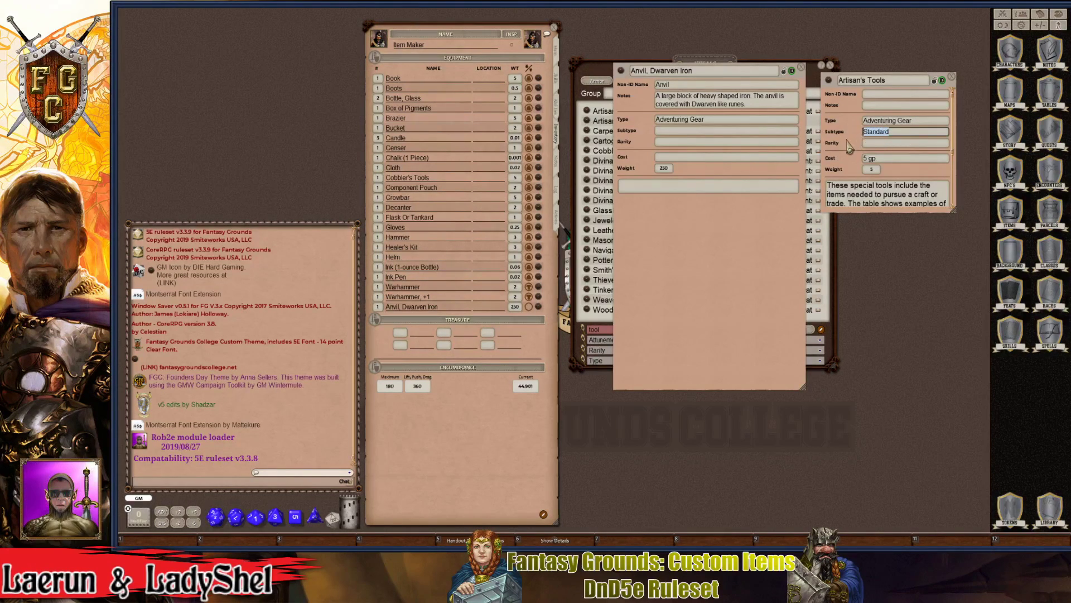
left_click(729, 133)
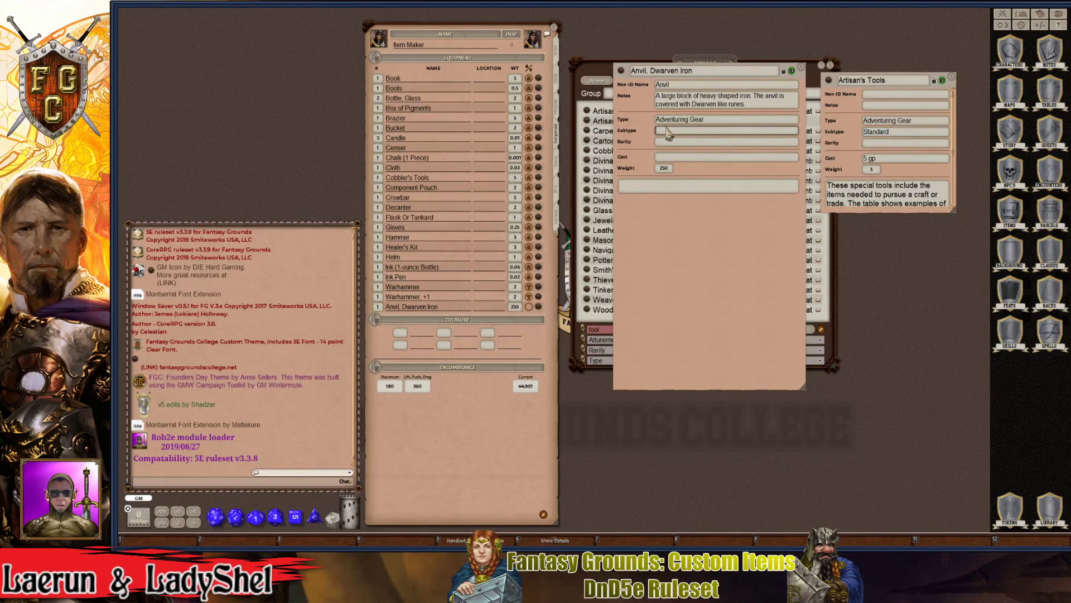
key("ctrl+v")
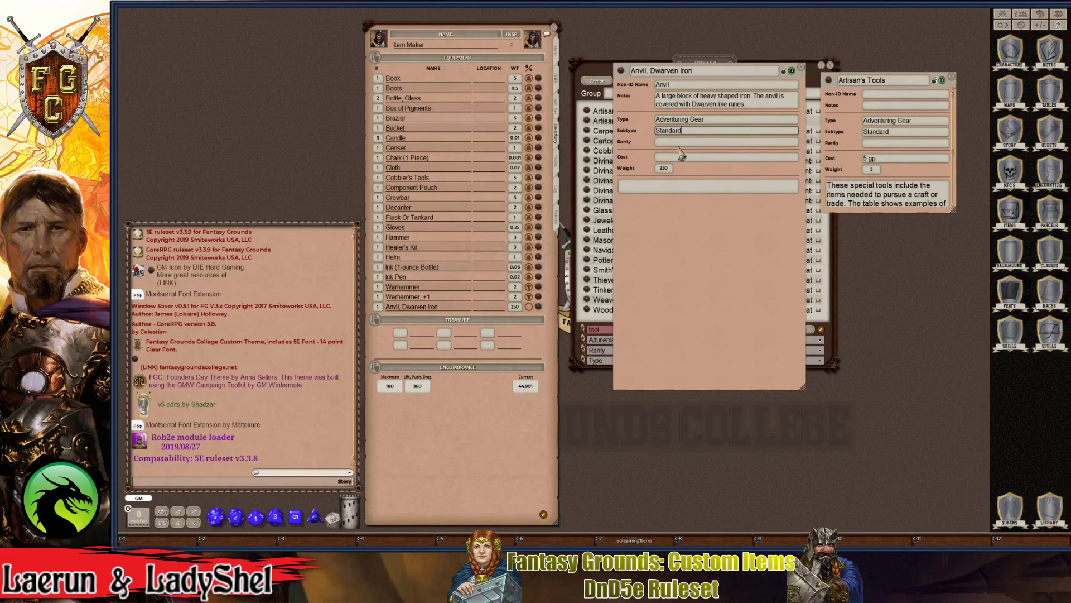
- Set the anvil's rarity to "uncommon" and its cost to "150 gp"
key("Tab")
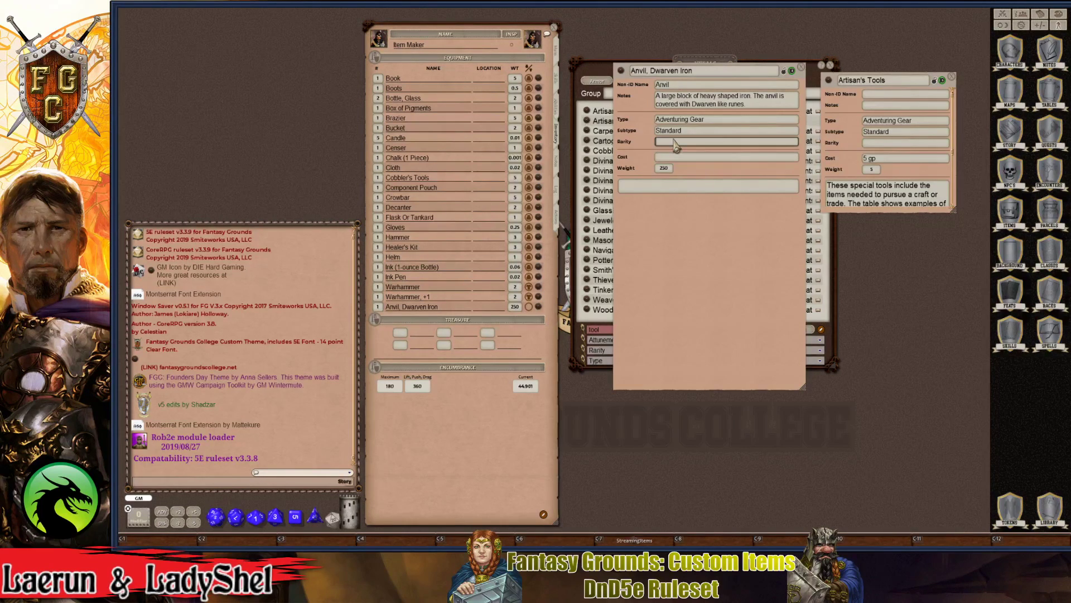
key("Tab")
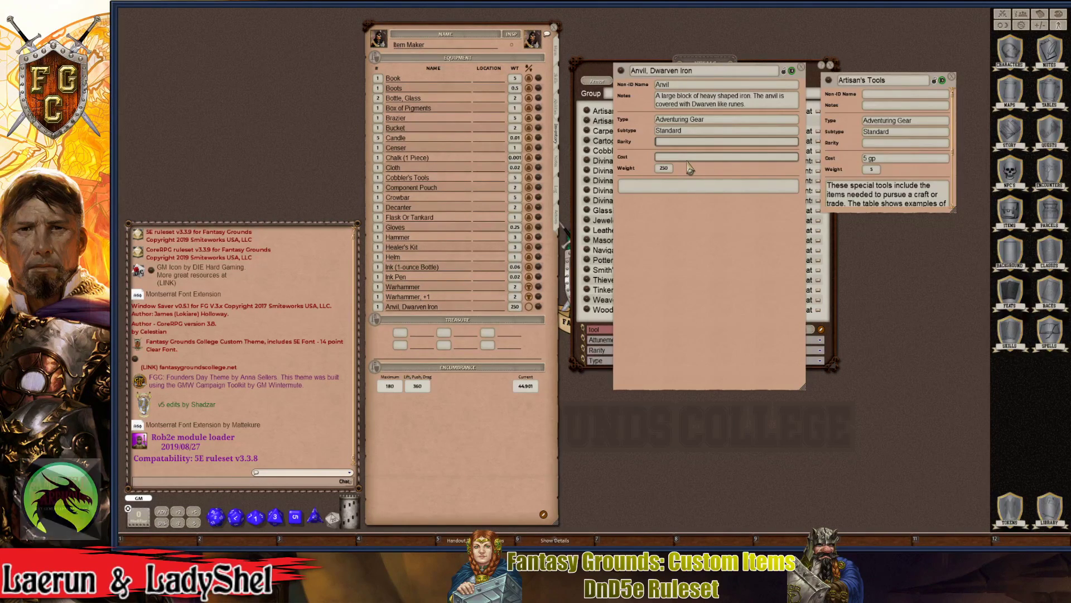
type("uncommon")
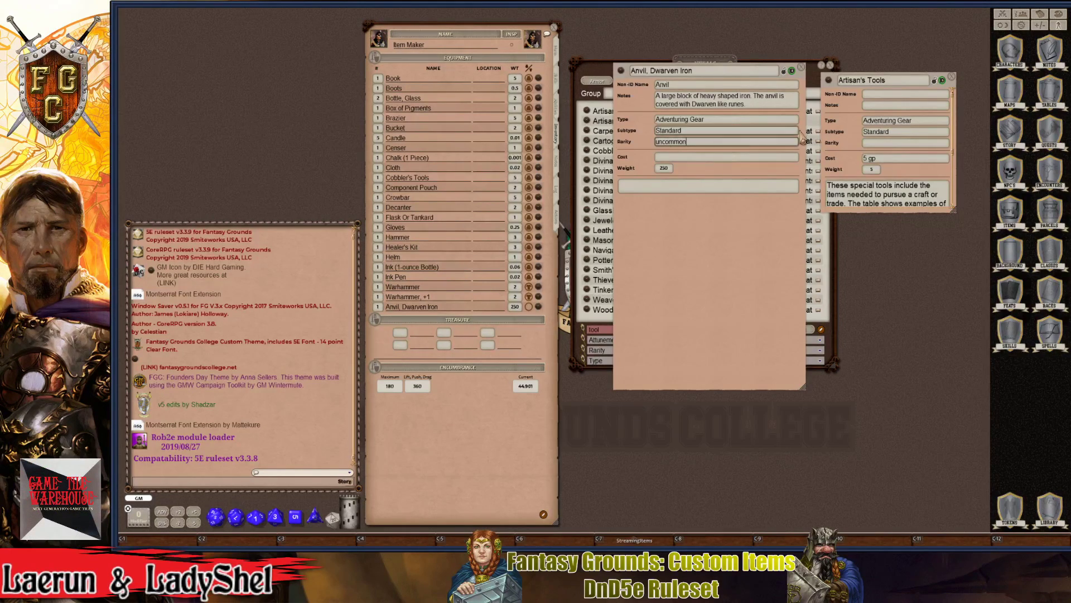
left_click(669, 157)
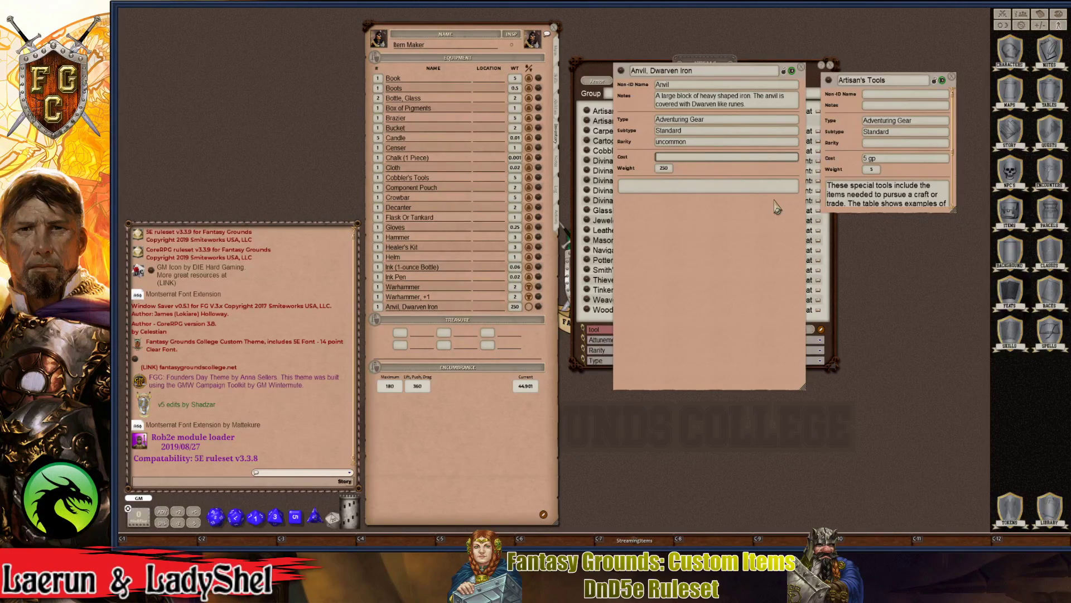
key("ctrl")
key("ctrl")
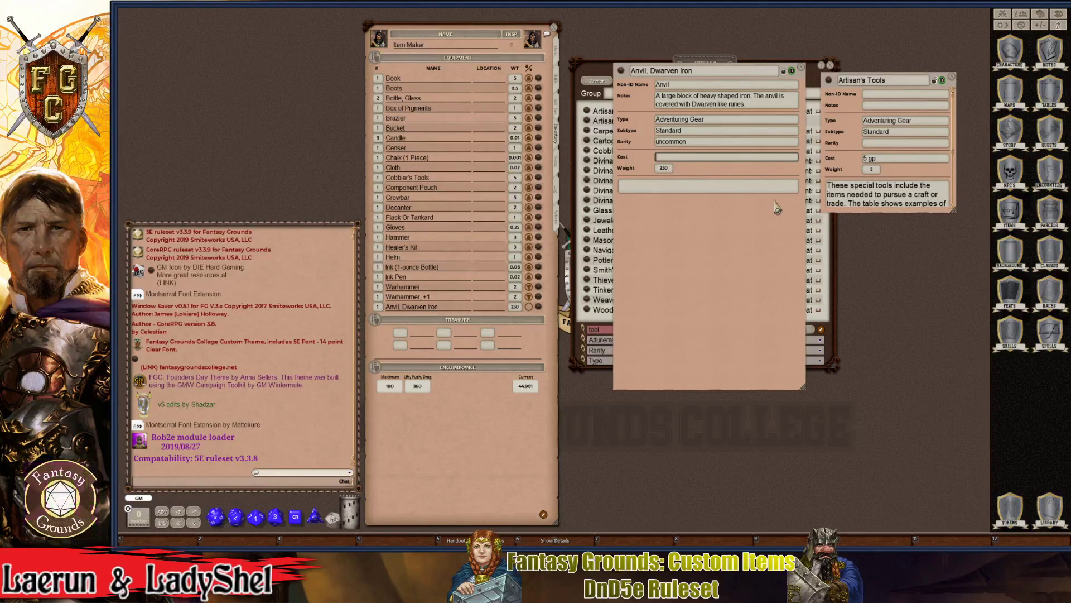
type("150 gp")
left_click(669, 190)
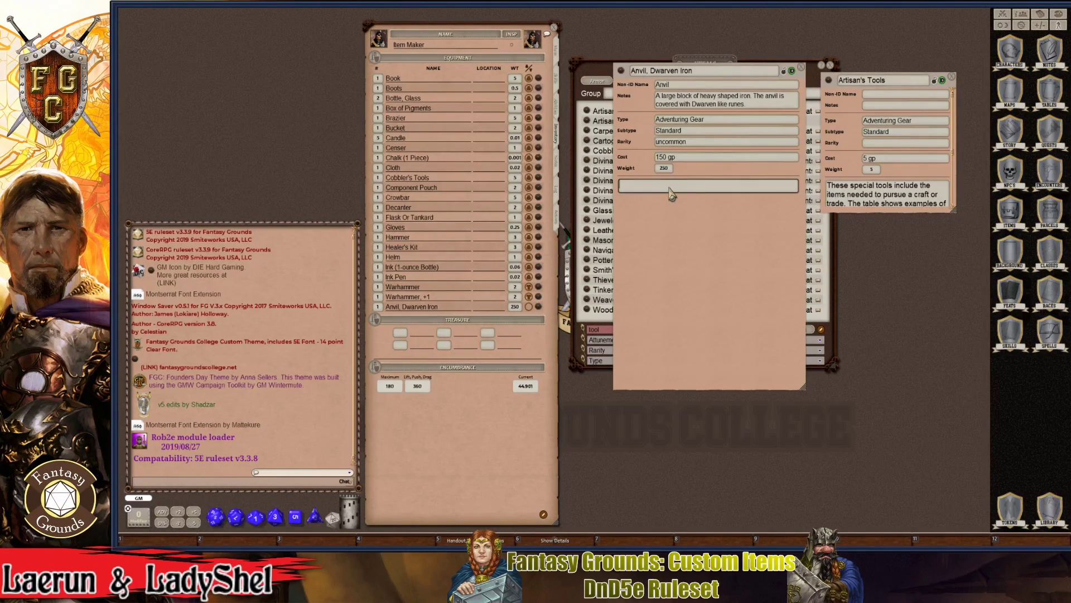
- Enlarge the Artisan's Tools record to read its full description, then close the record
key("ctrl")
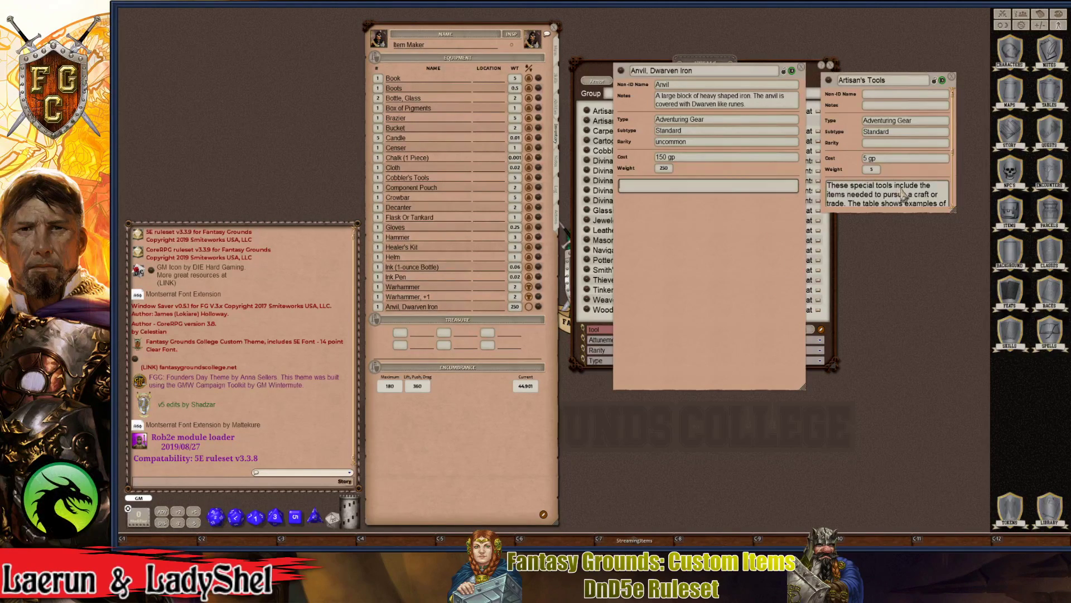
left_click_drag(953, 210, 988, 362)
key("ctrl")
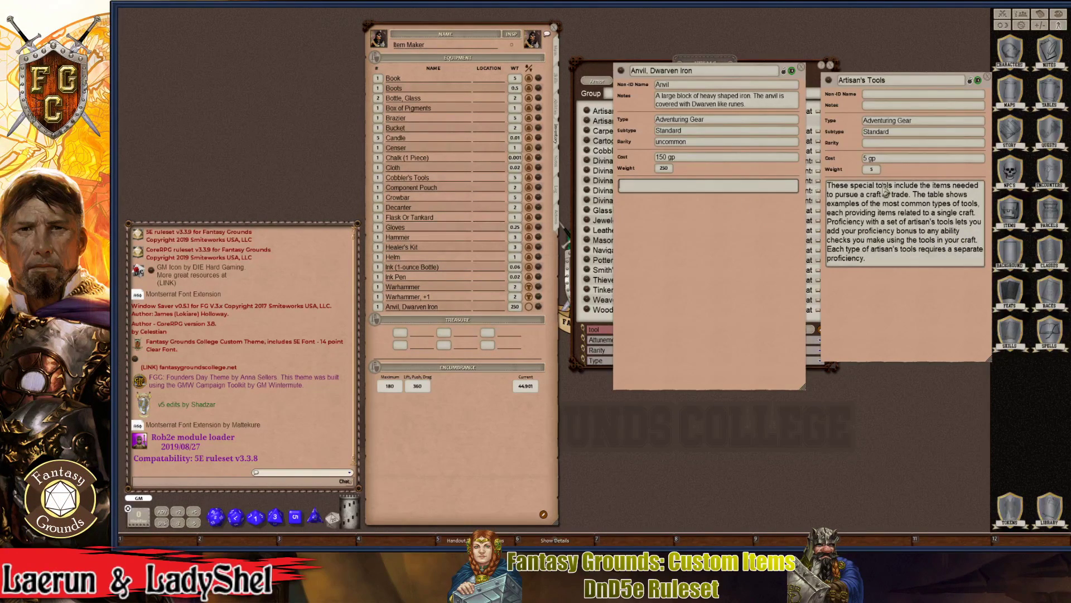
left_click(969, 85)
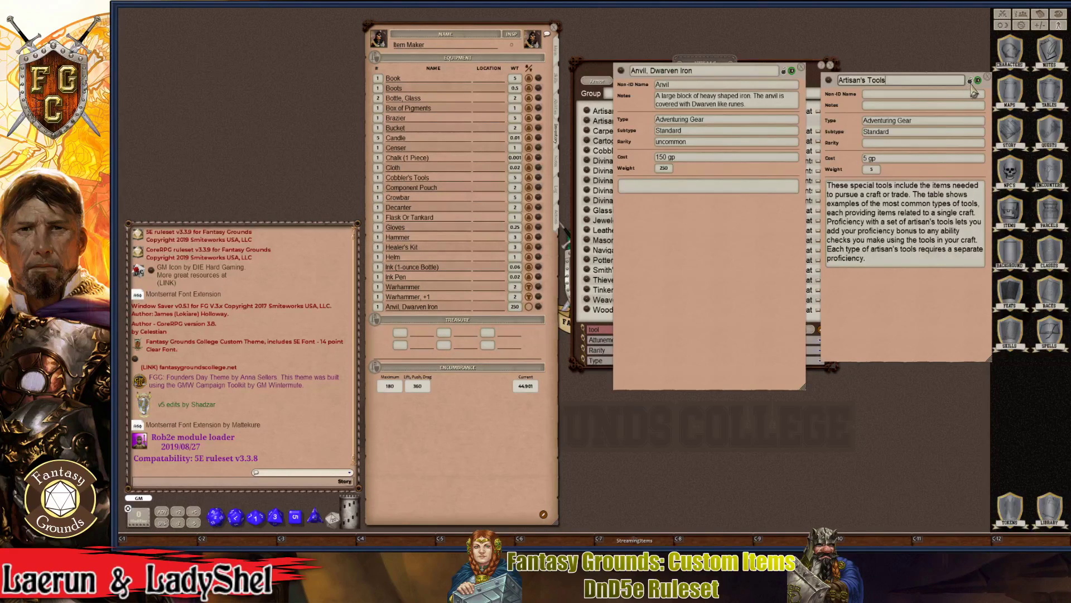
left_click(986, 78)
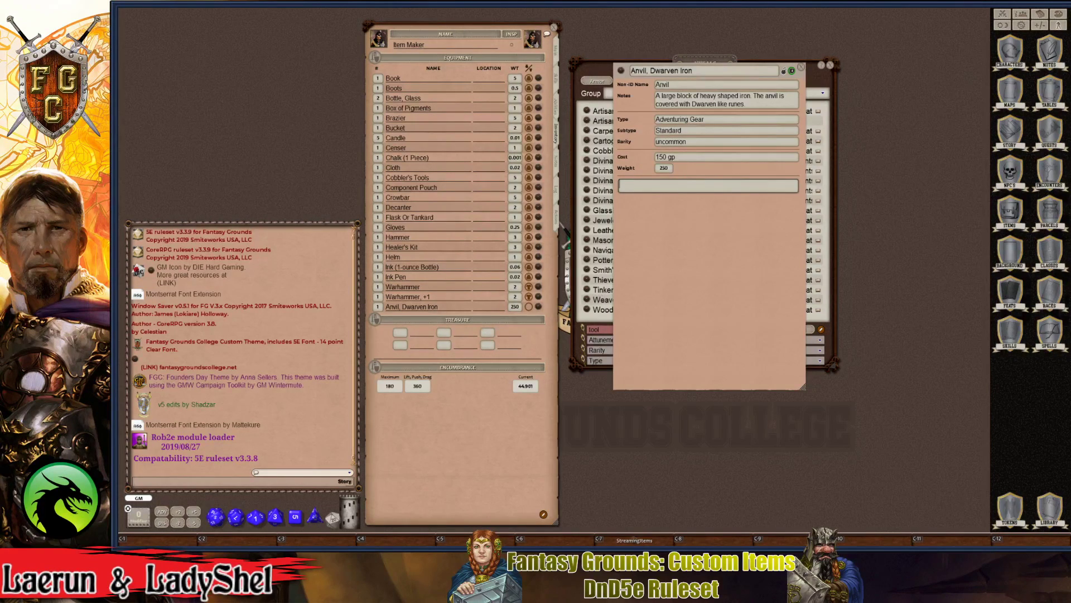
- Write the anvil's description: "This anvil is a common Dwarven anvil used to forge weapons, tools, and items for their clans."
key("ctrl")
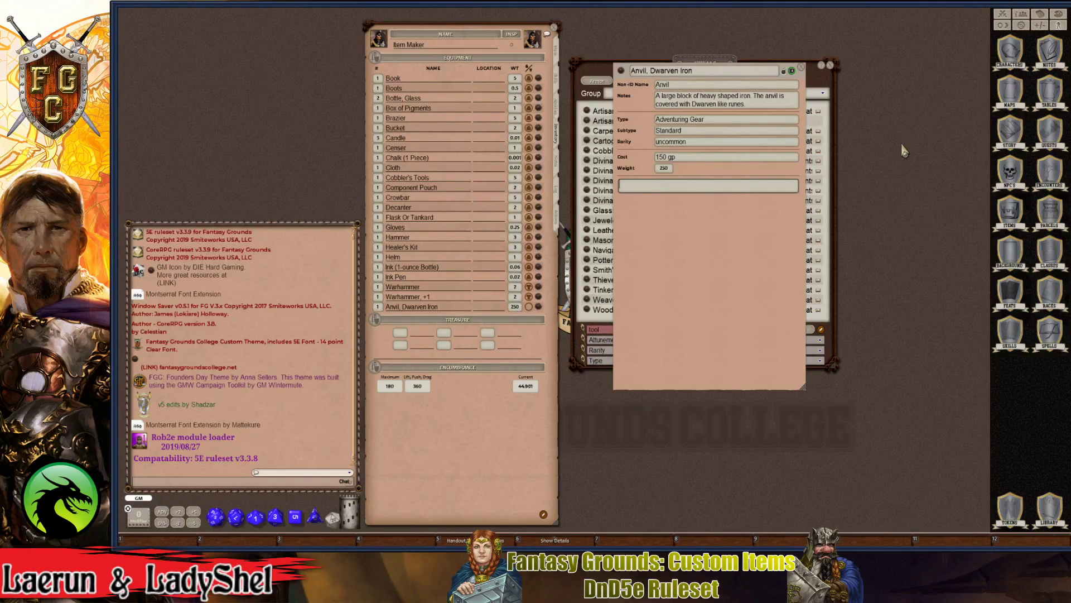
key("ctrl")
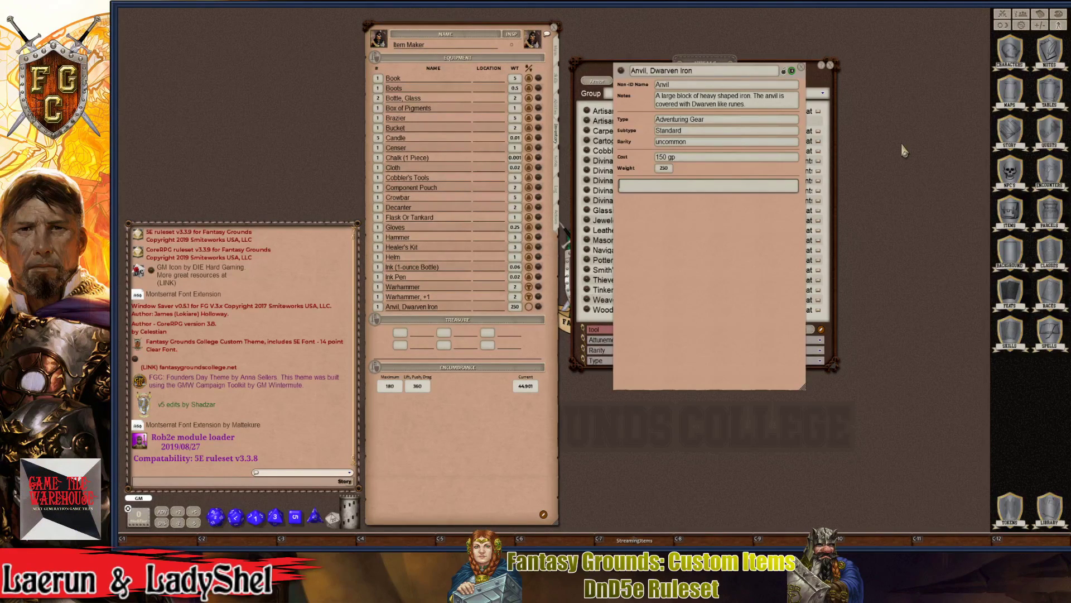
key("shift")
type("This an")
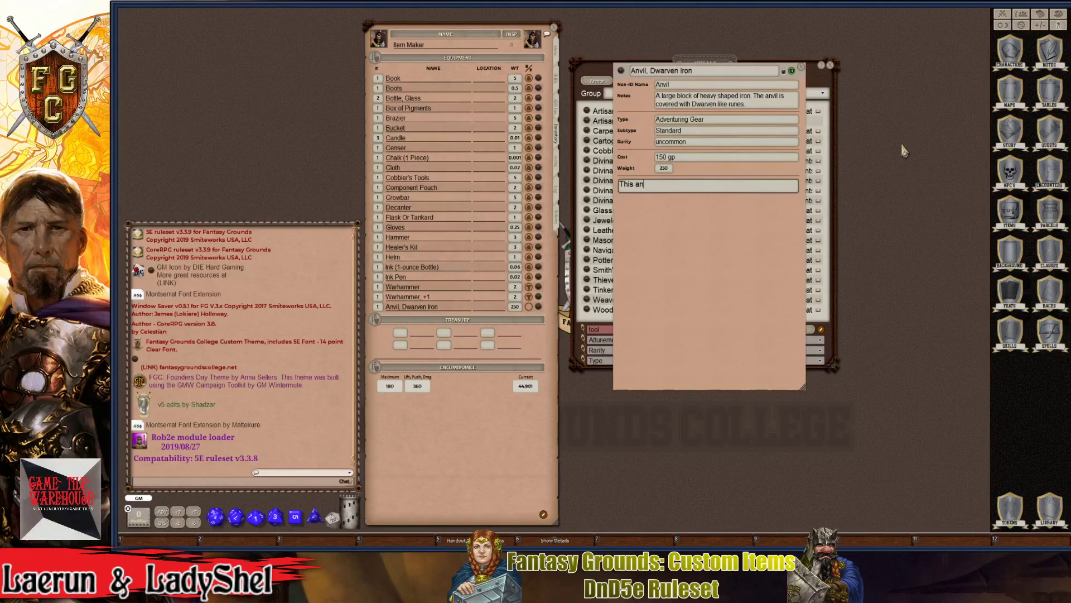
type("vil is a ")
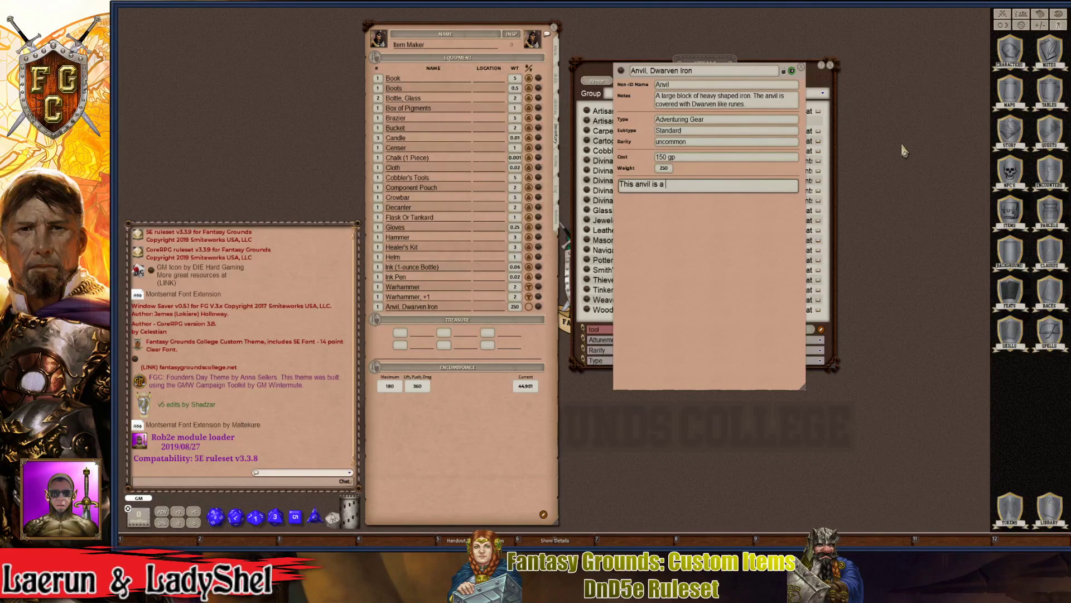
type("common Dwa")
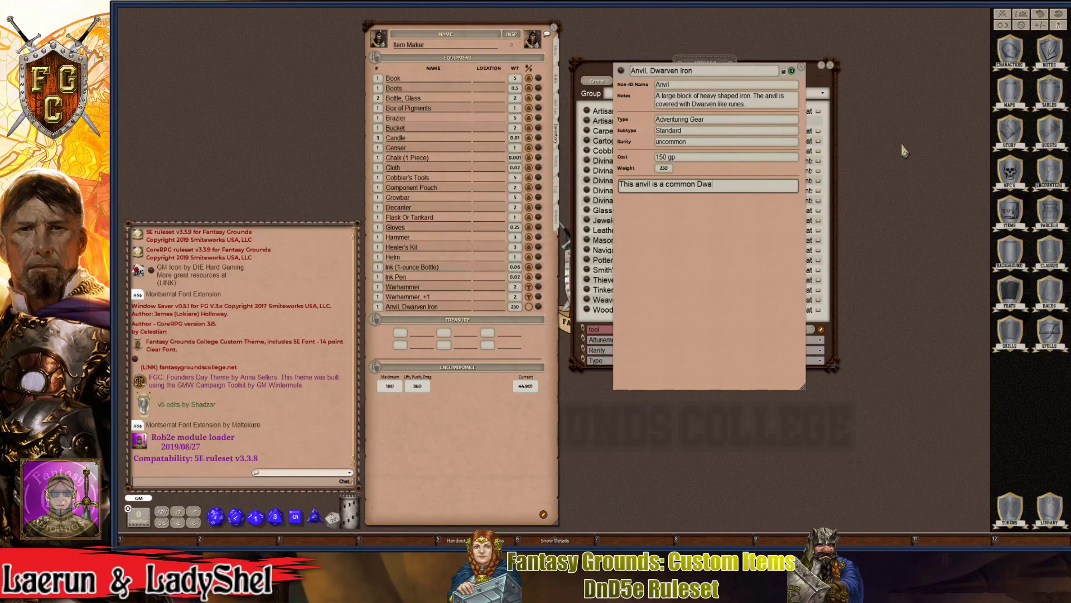
type("rven a")
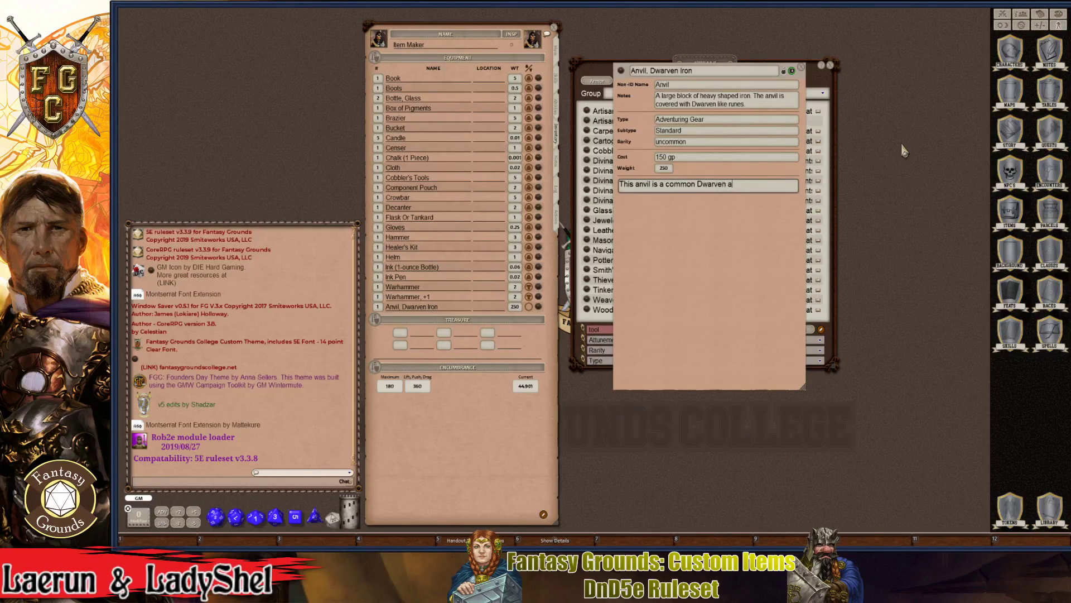
type("nvil used to forge weapio")
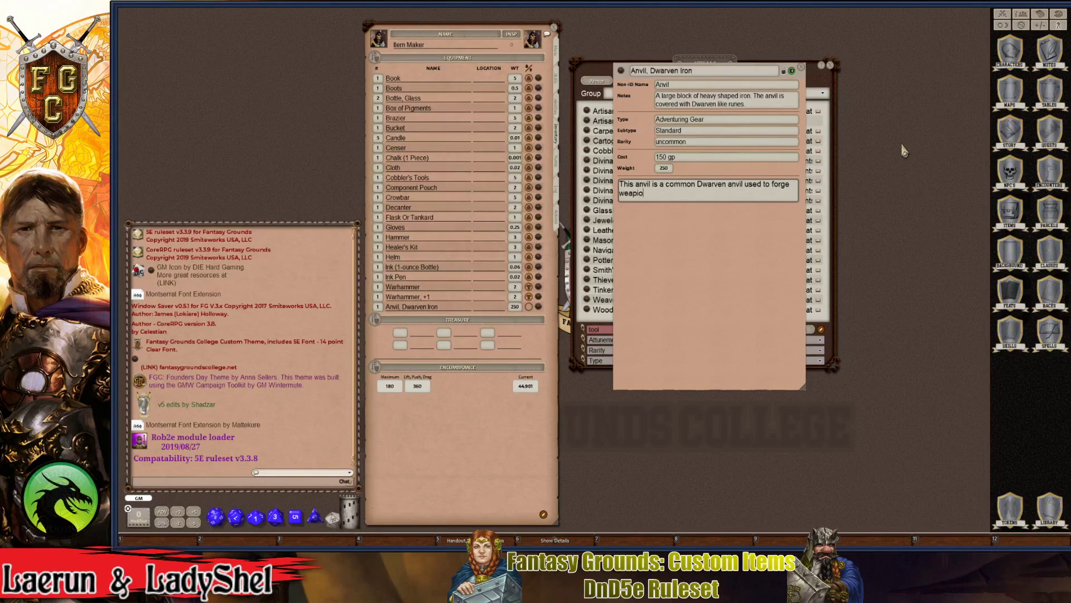
type("ns, tools, and item")
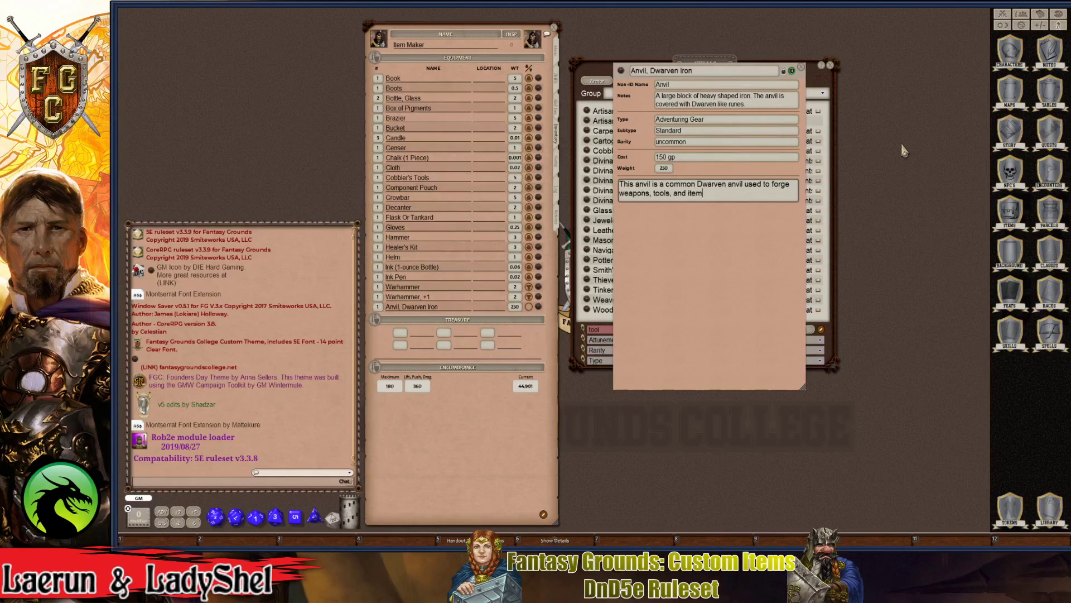
type("s for t")
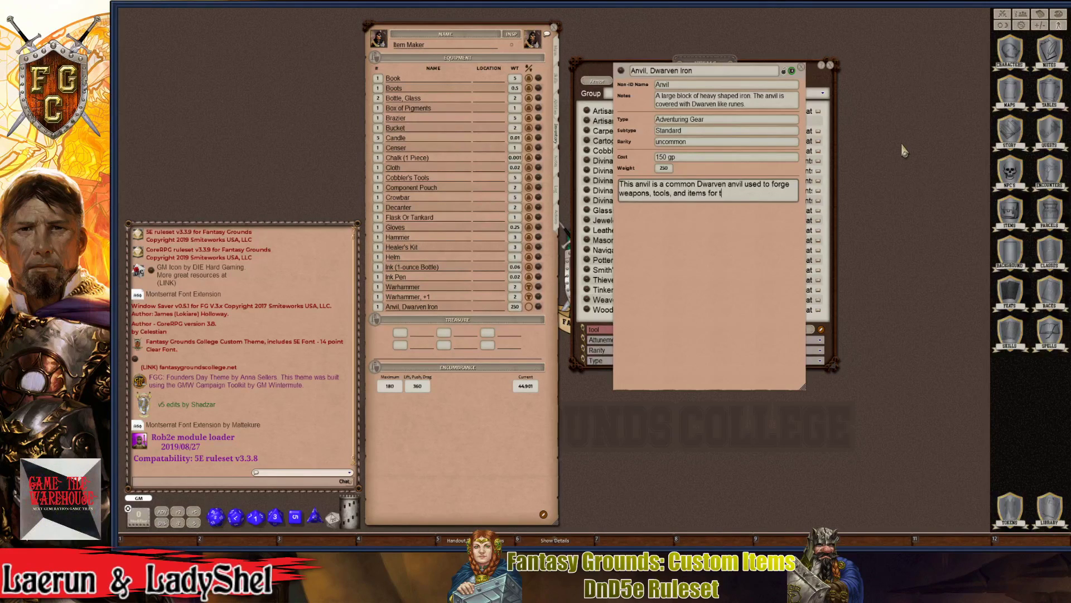
type("heir clans.")
key("ctrl")
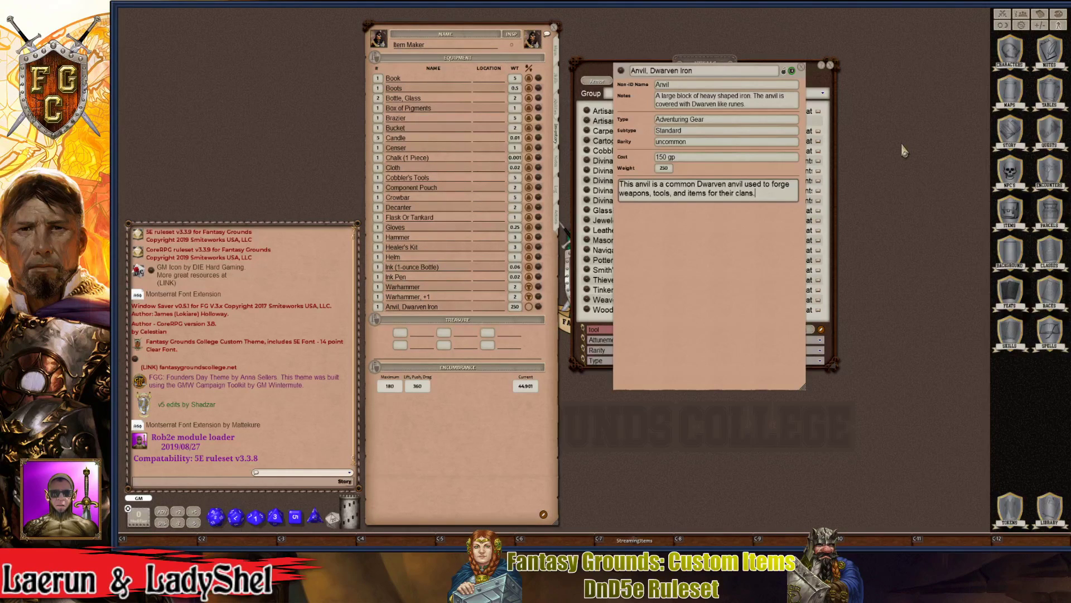
key("ctrl")
key("ctrl")
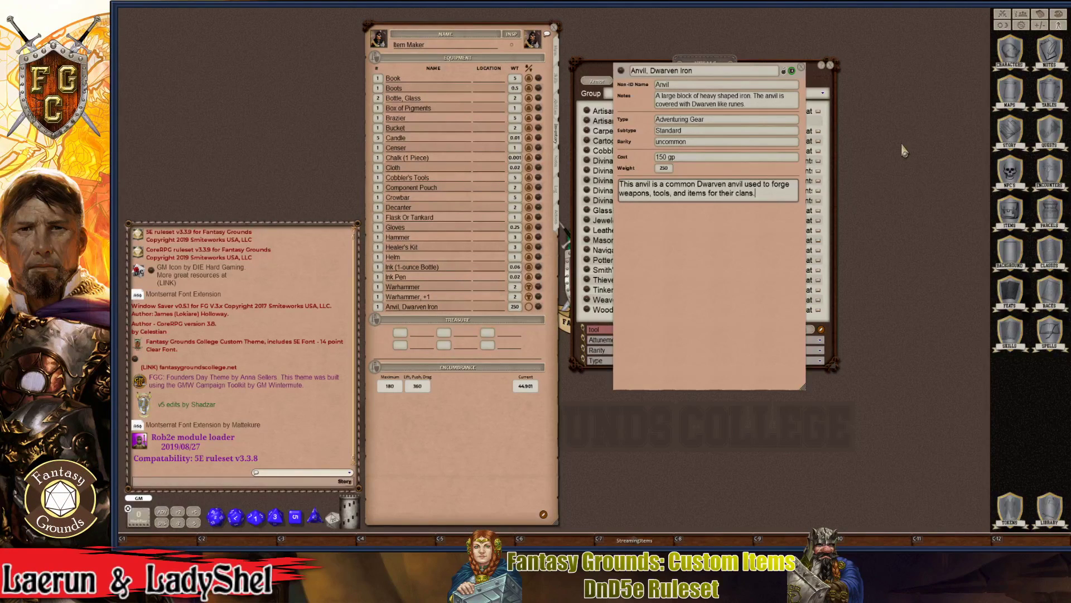
- Add the sentence 'Dwarven runes carved on it state; "Blessed by our forge father, Moaradin"' to the end of the anvil's description
key("shift")
type("Dwaven")
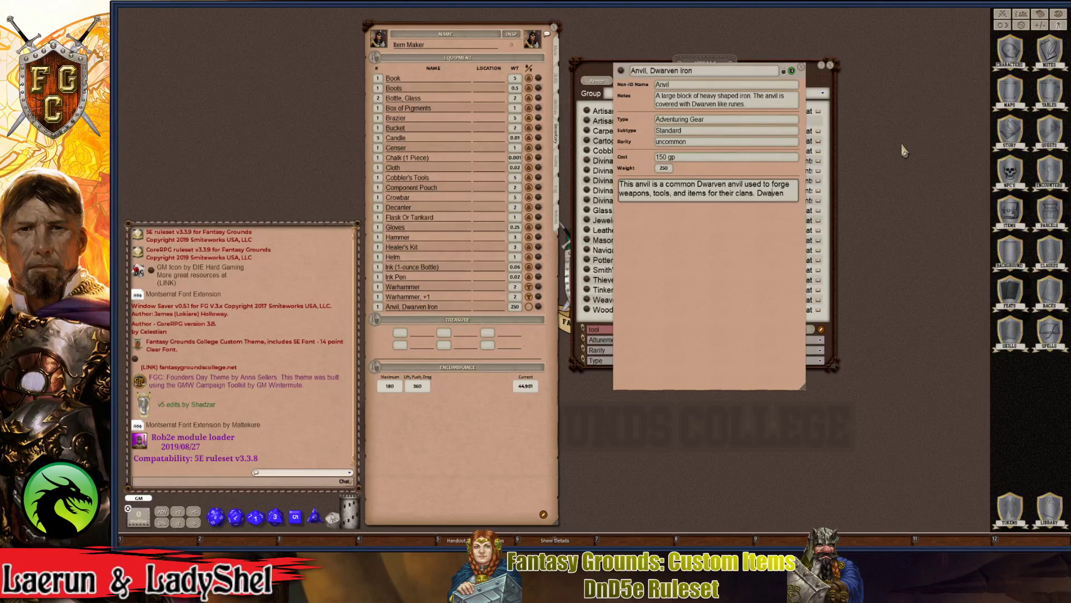
type(" r runes")
type("carved on it stae")
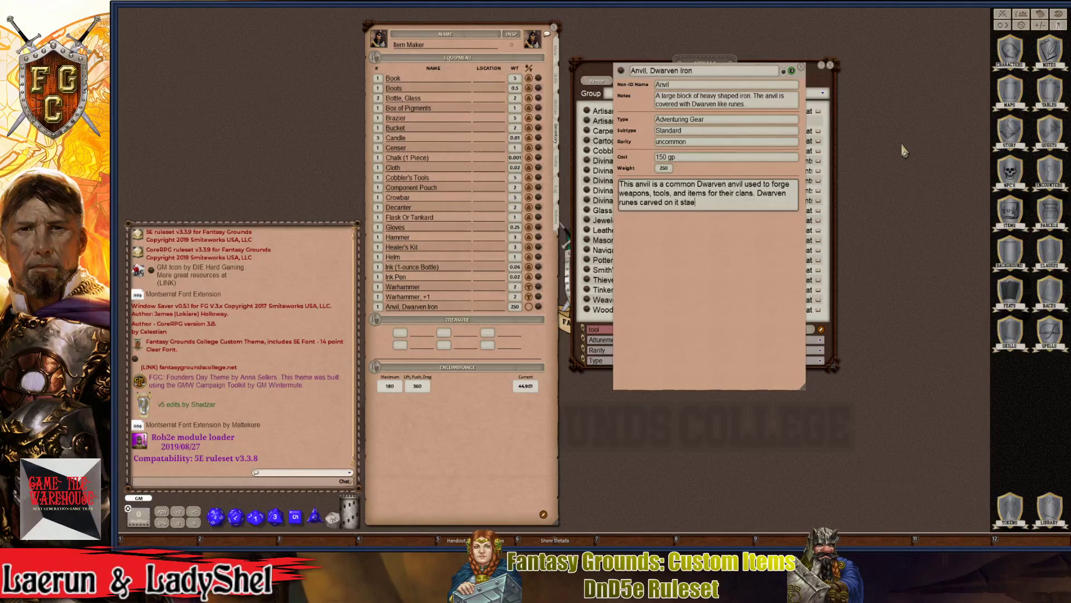
key("BackSpace")
key("BackSpace")
key("BackSpace")
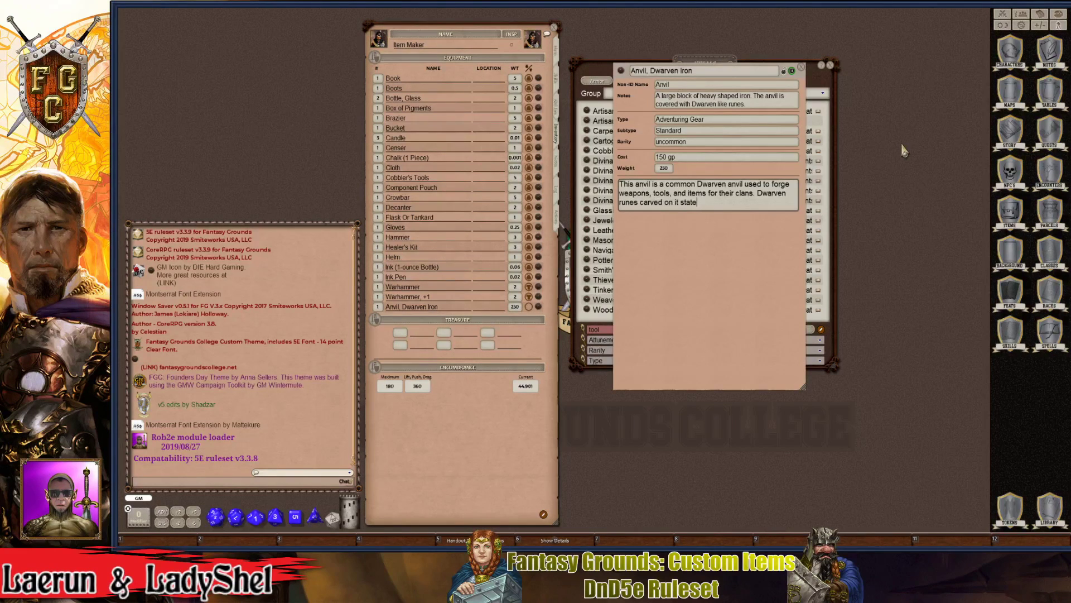
key("shift")
type("te; \"Blessed")
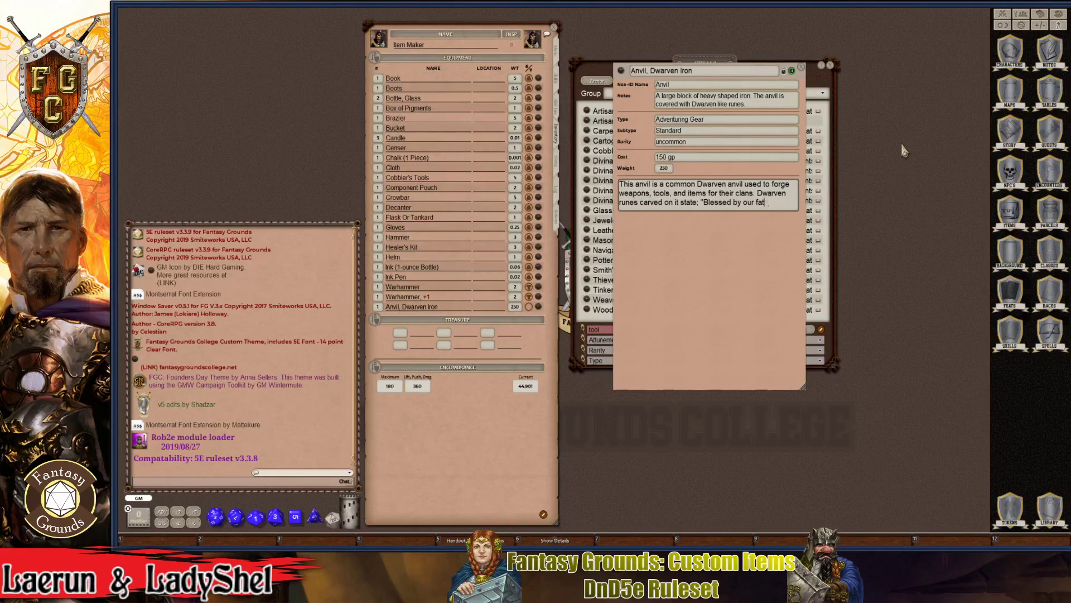
type("by our forge father,")
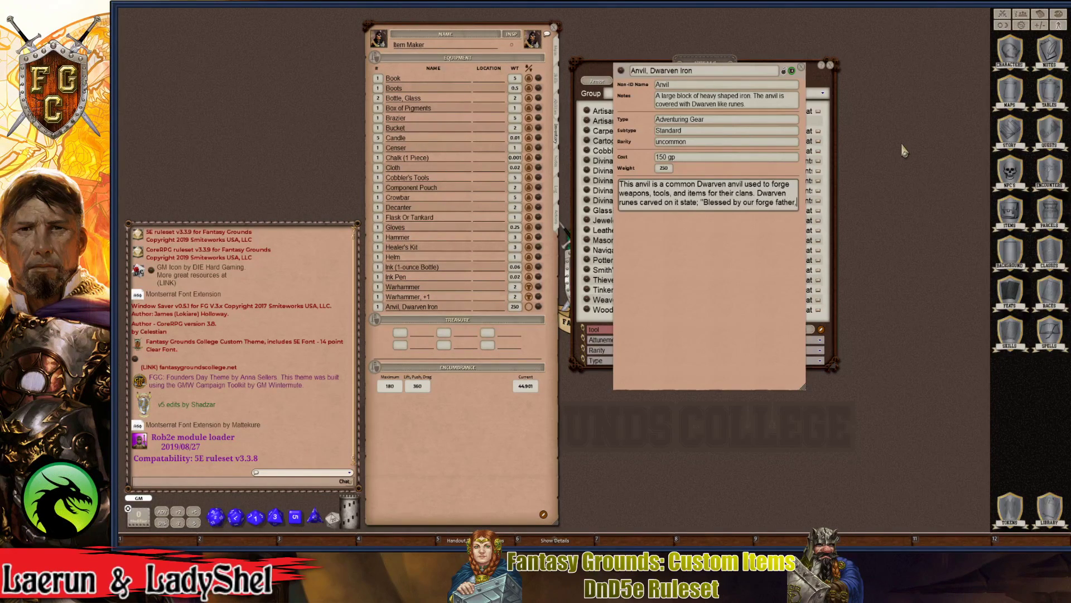
type(" Moaradi")
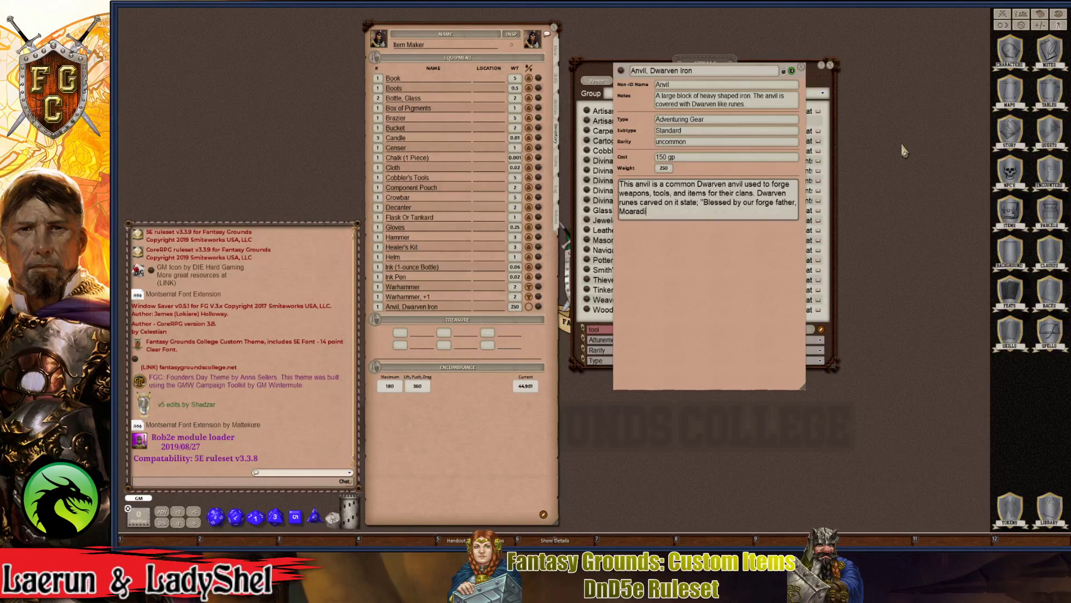
type("n\"")
key("ctrl")
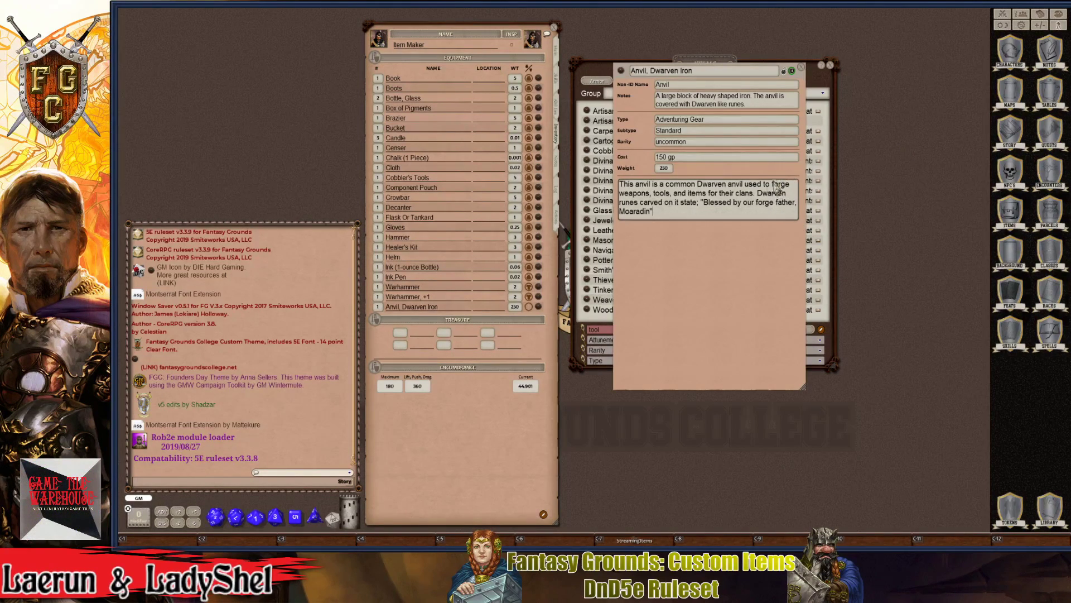
- Correct the deity's name to "Moradin" and start a new paragraph before the "Dwarven runes" sentence
left_click(633, 215)
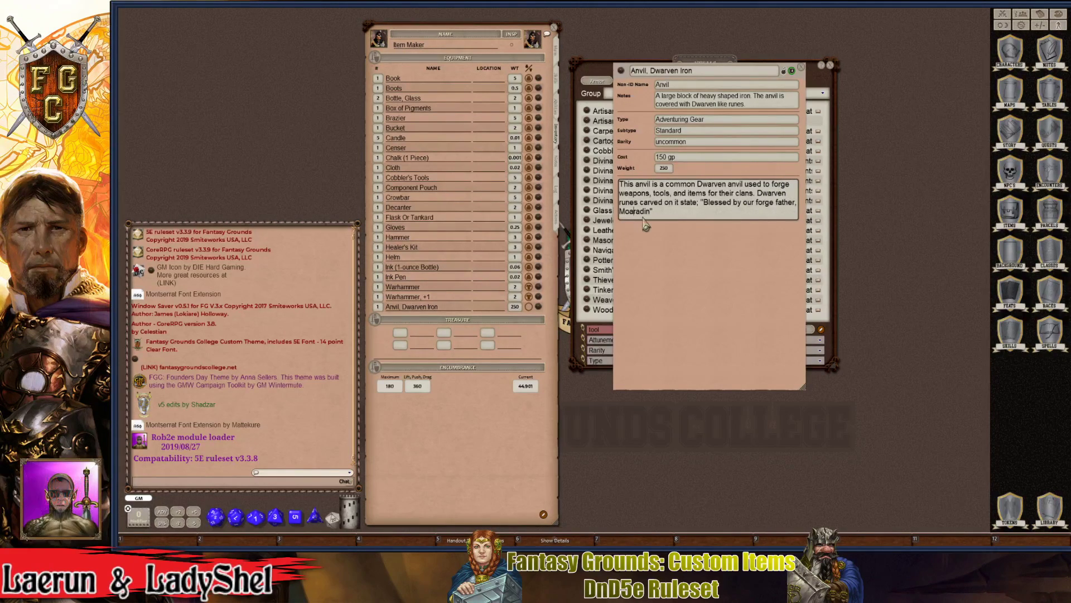
key("BackSpace")
key("ctrl")
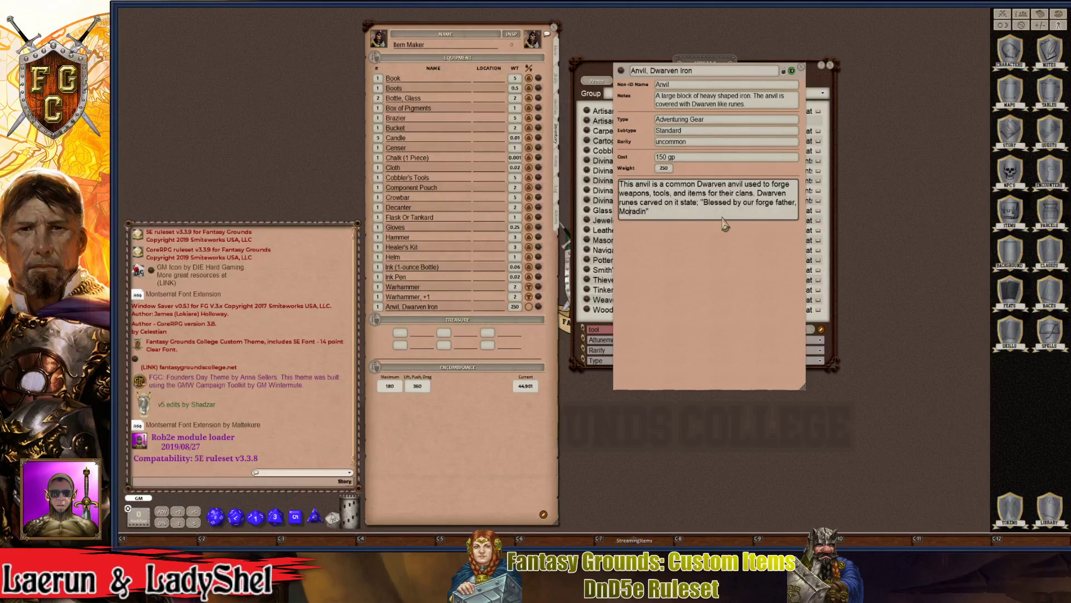
left_click(758, 193)
key("Return")
key("ctrl")
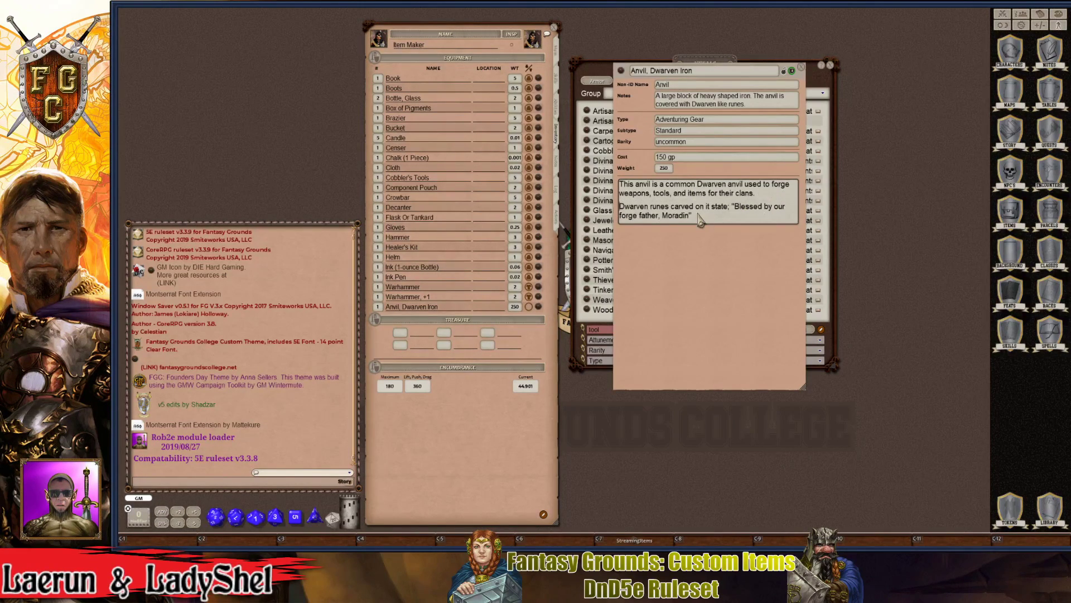
- Italicize the quote "Blessed by our forge father, Moradin" in the description and lock the anvil's record
left_click_drag(733, 207, 765, 223)
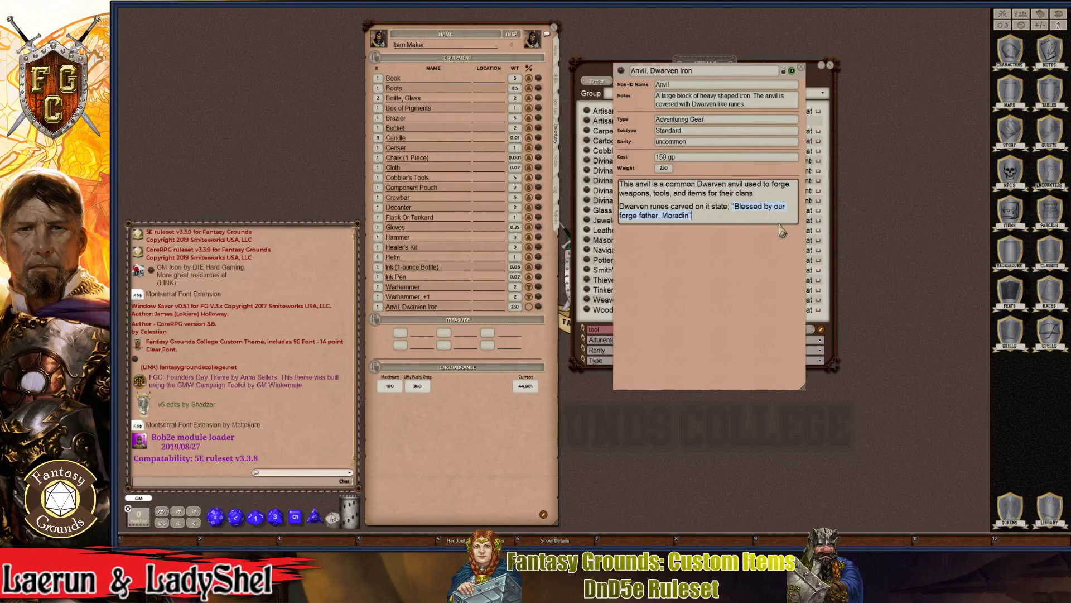
key("ctrl")
key("ctrl+i")
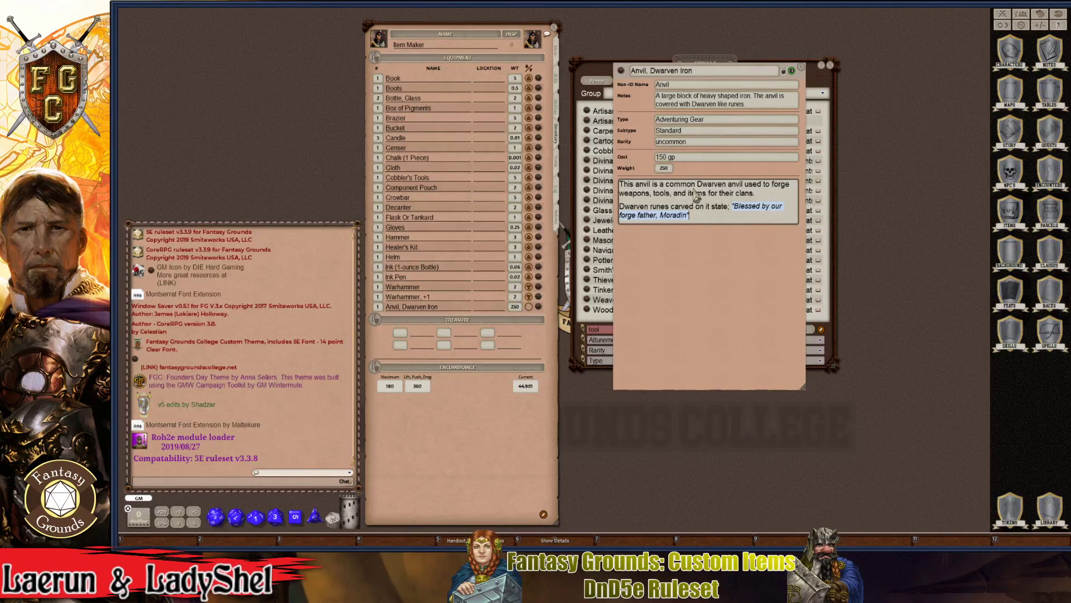
key("ctrl")
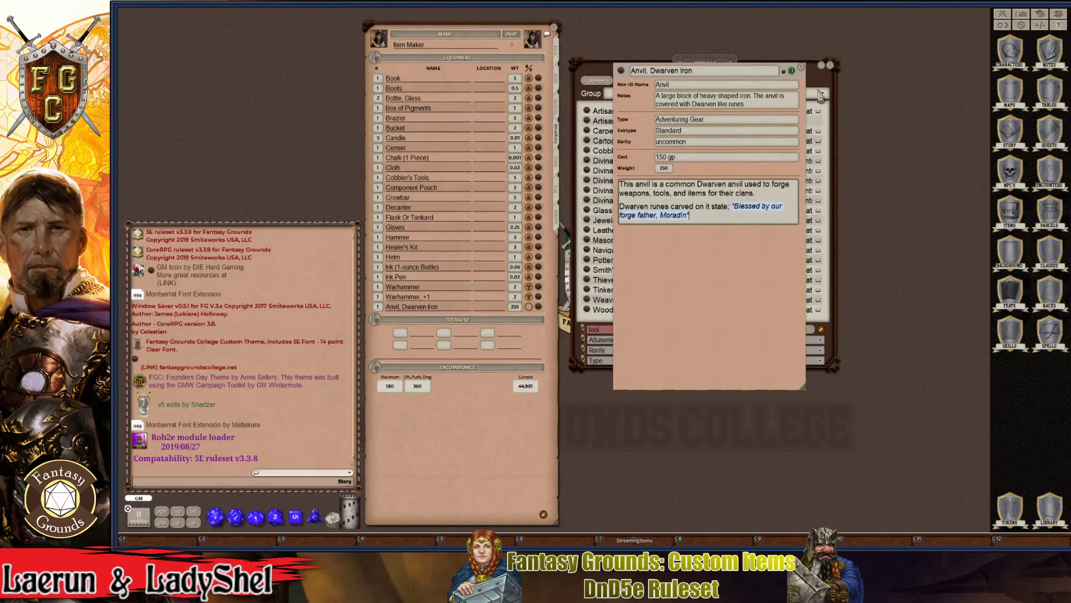
left_click(784, 72)
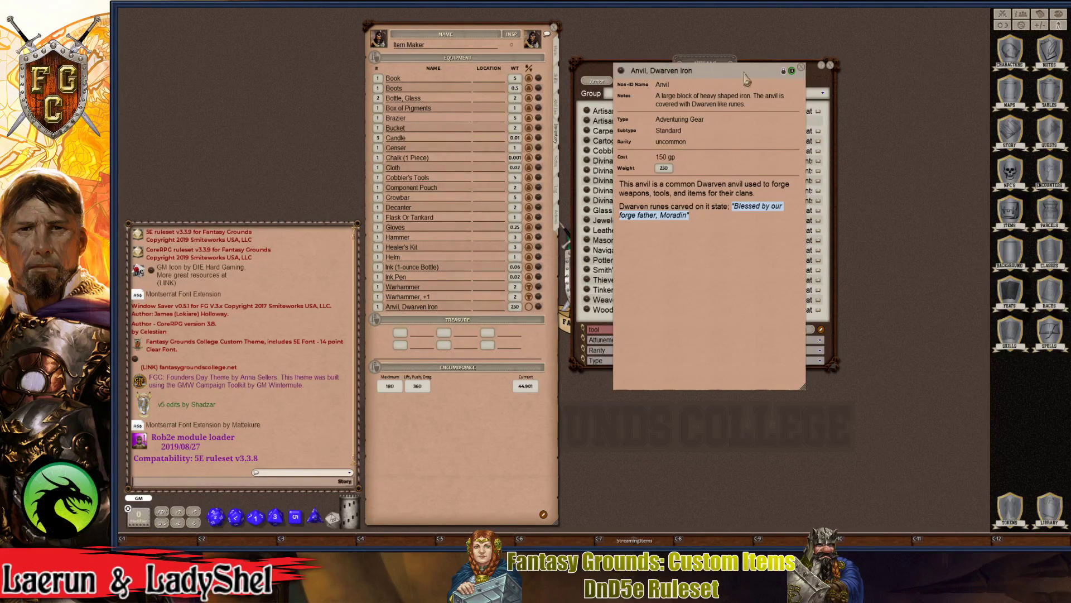
- Close the anvil's record and remove the "tool" search text from the Items list
left_click(801, 68)
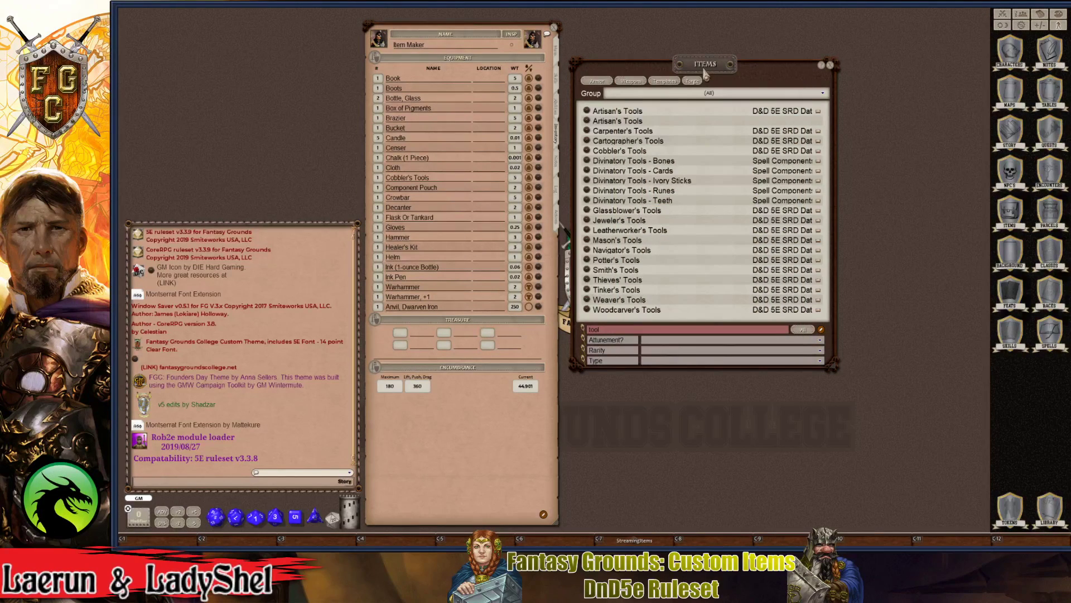
left_click_drag(701, 71, 760, 62)
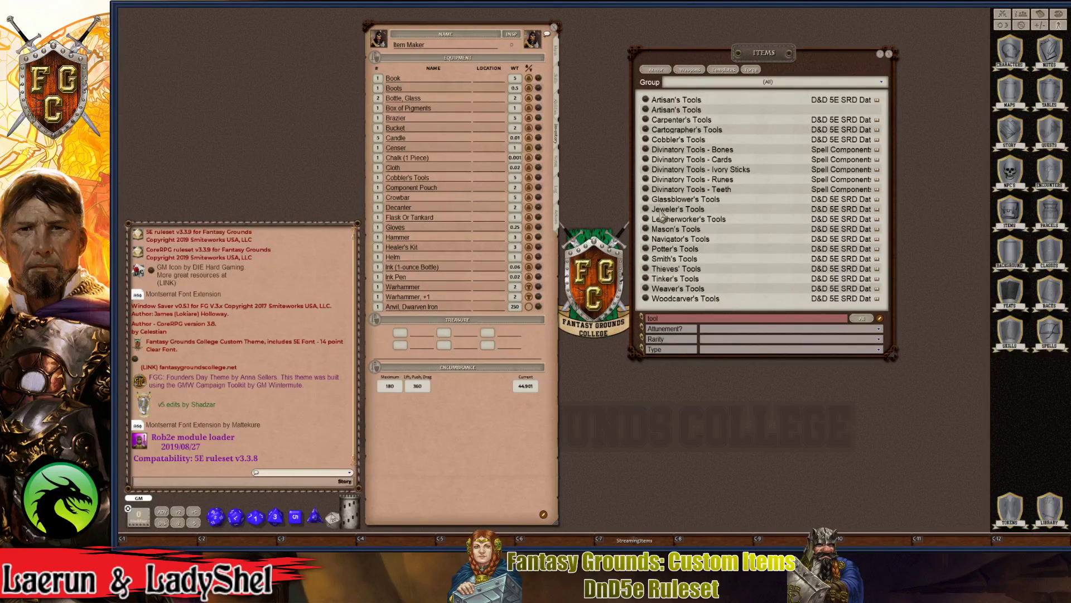
double_click(659, 321)
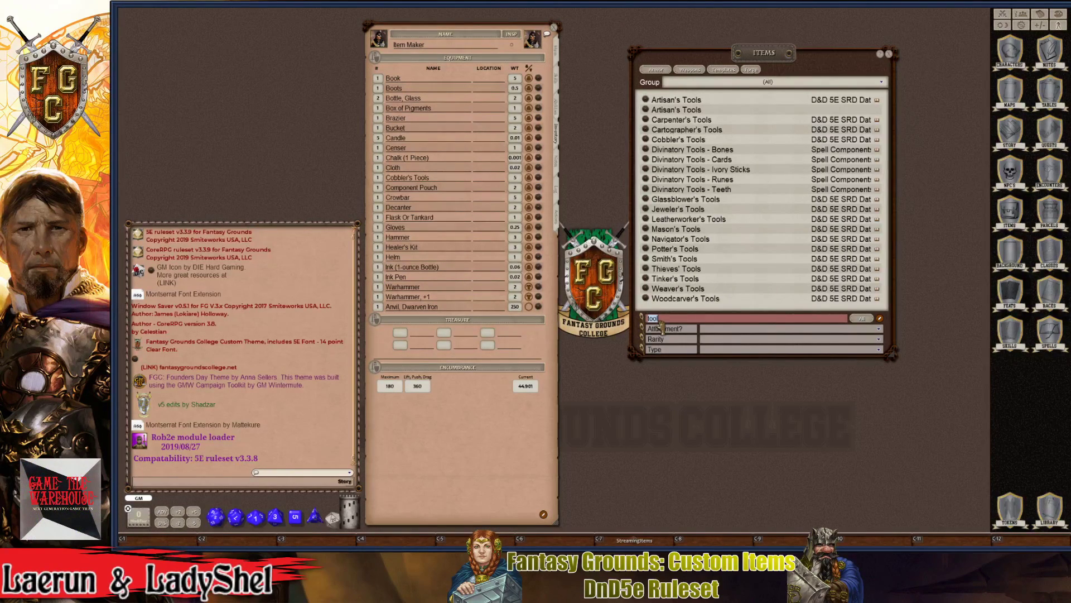
key("ctrl+c")
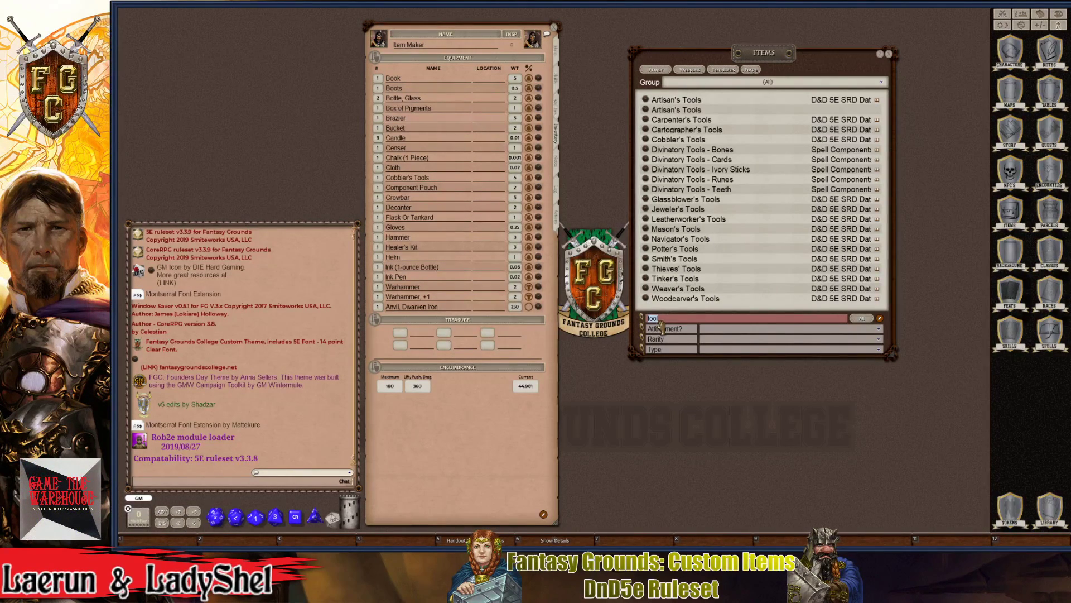
key("ctrl+x")
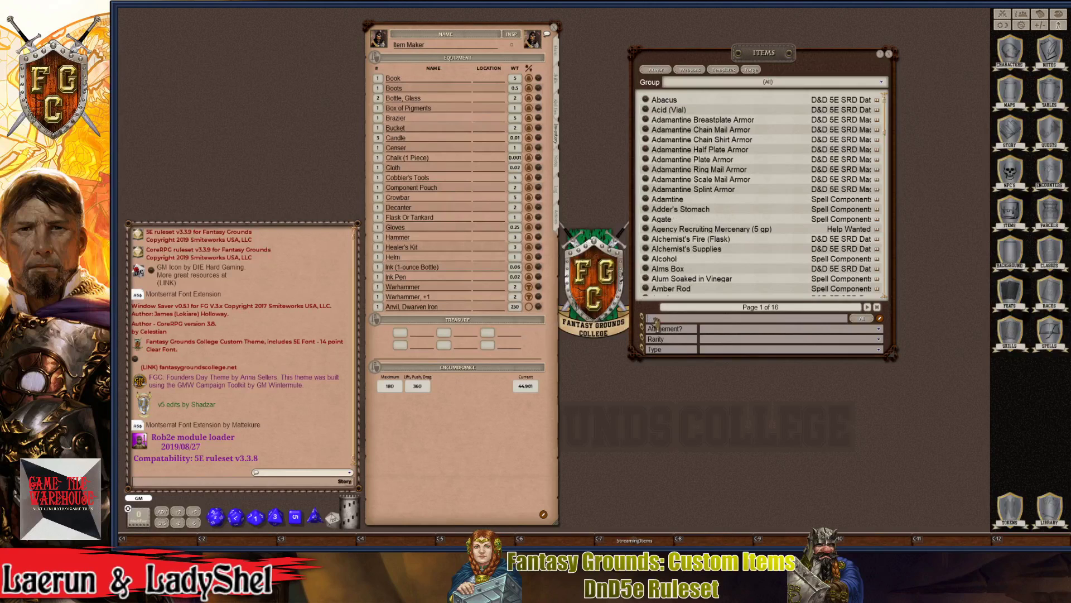
- Reopen the Anvil, Dwarven Iron record from the character's inventory and place it clear of the Items list
left_click(528, 307)
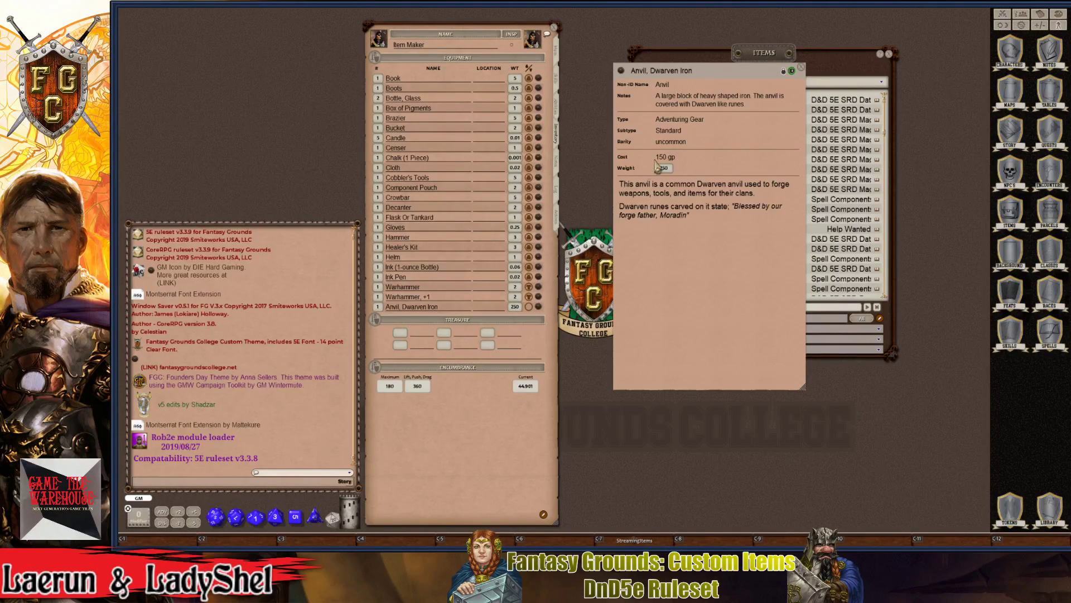
left_click_drag(708, 71, 310, 68)
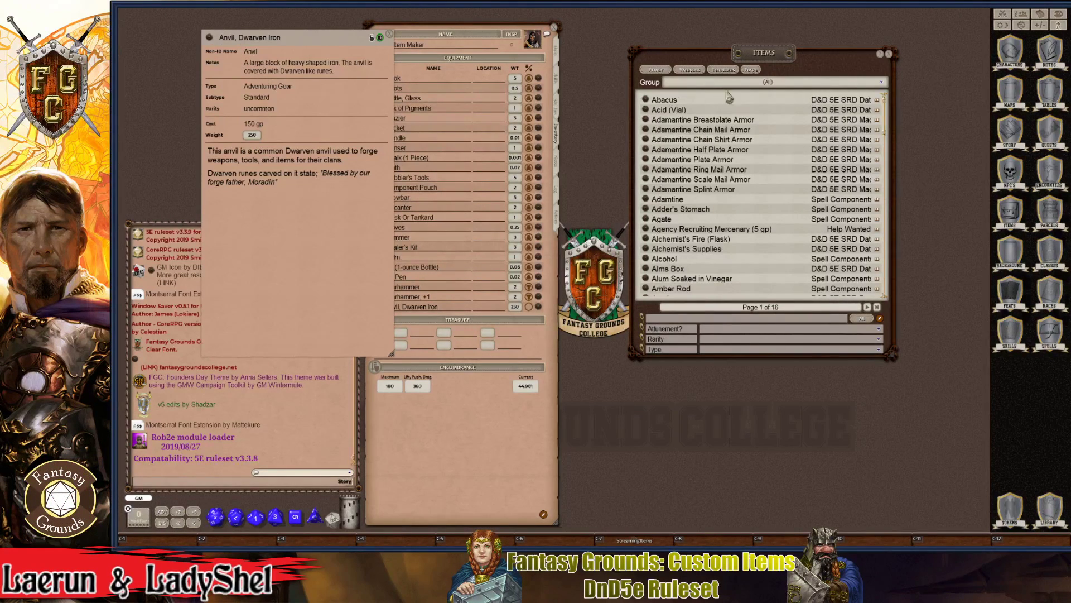
mouse_move(769, 53)
left_mouse_down()
mouse_move(738, 53)
mouse_move(756, 45)
left_mouse_up()
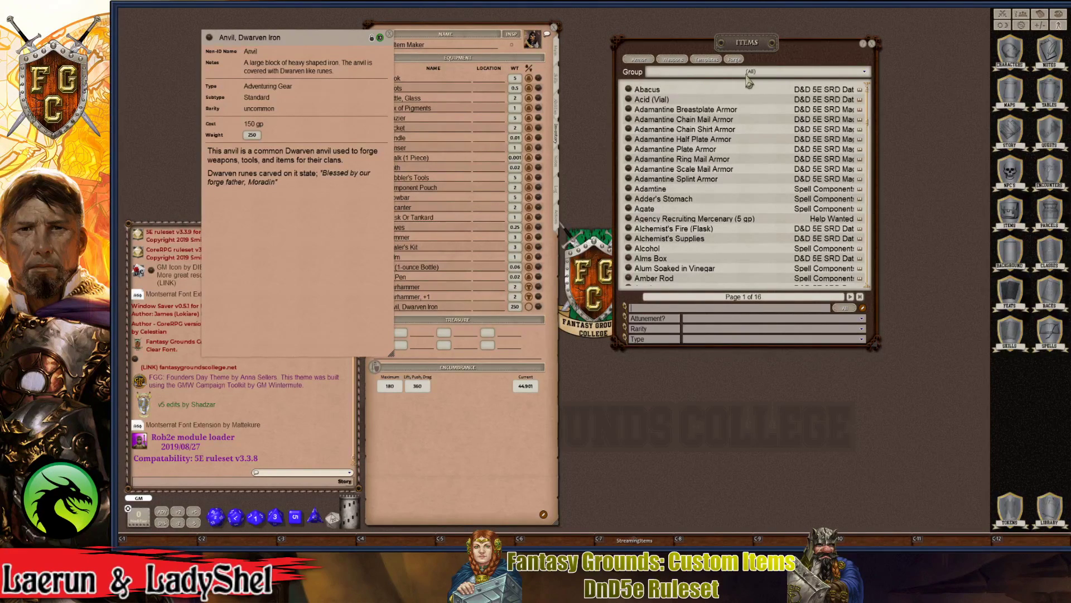
- Add a new category to the Items list's groups
scroll(701, 235, "down", 3)
scroll(720, 251, "up", 3)
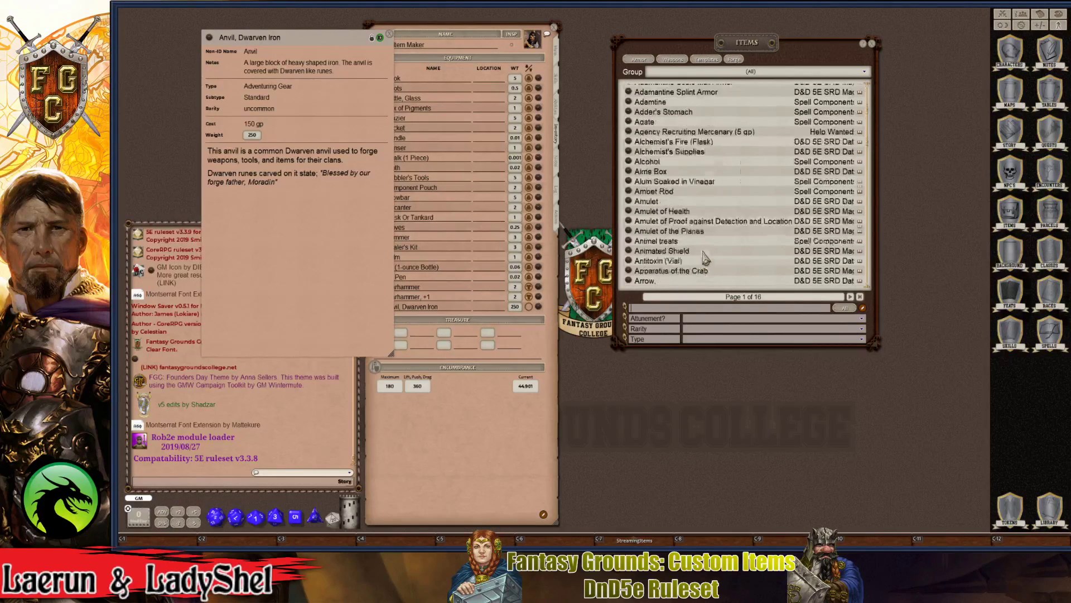
left_click(768, 75)
scroll(770, 89, "down", 3)
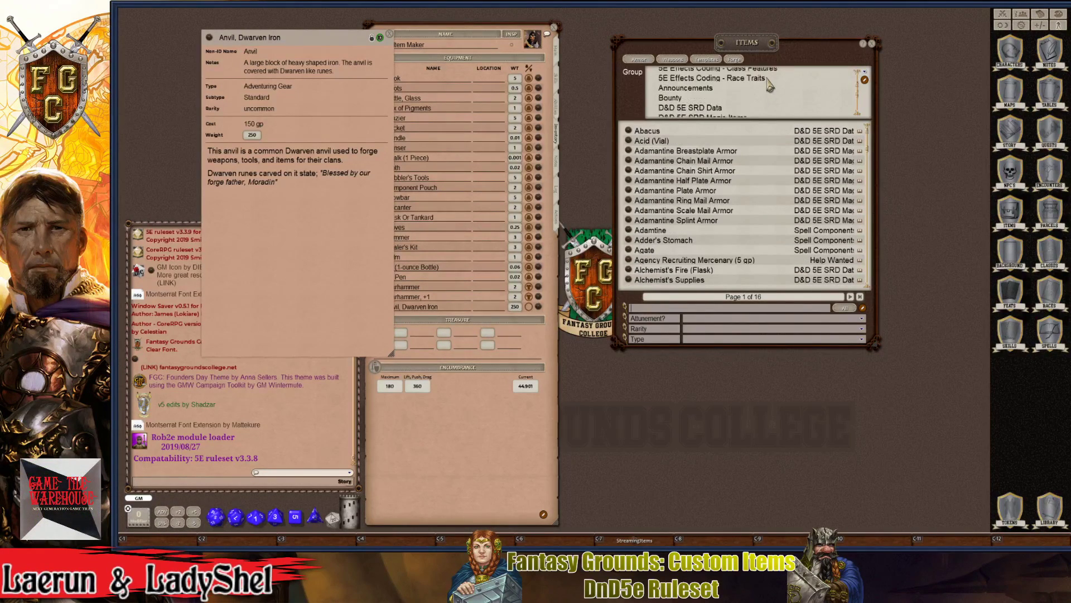
scroll(809, 89, "up", 2)
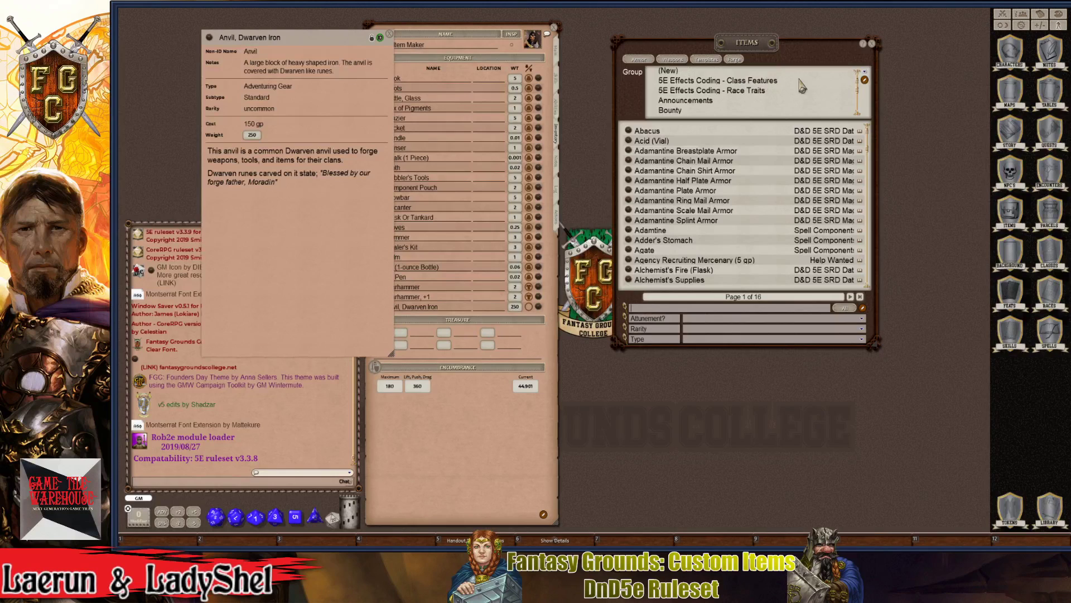
left_click(865, 81)
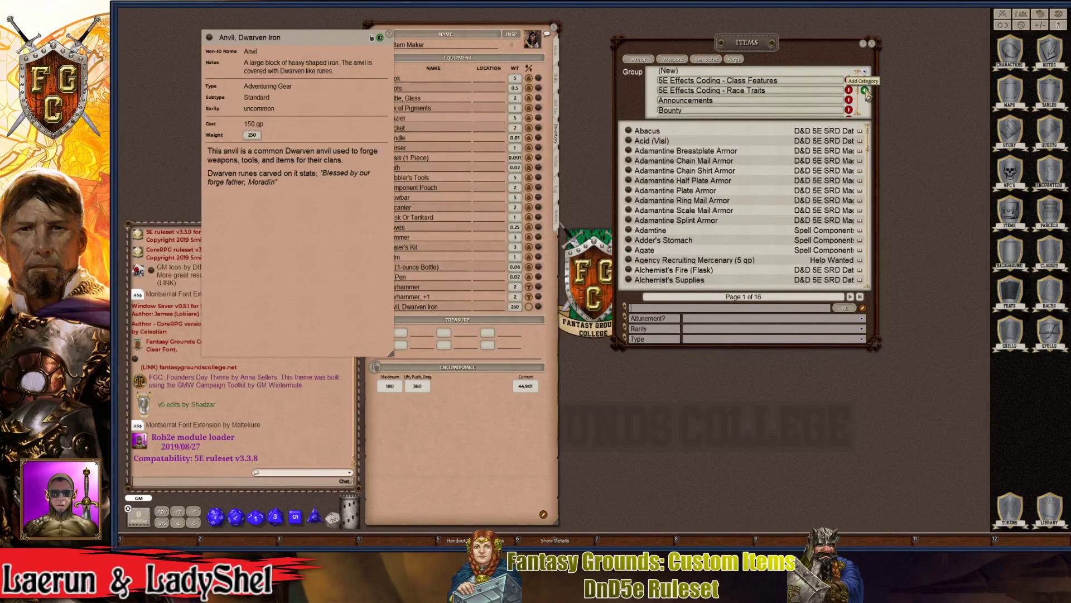
left_click(865, 91)
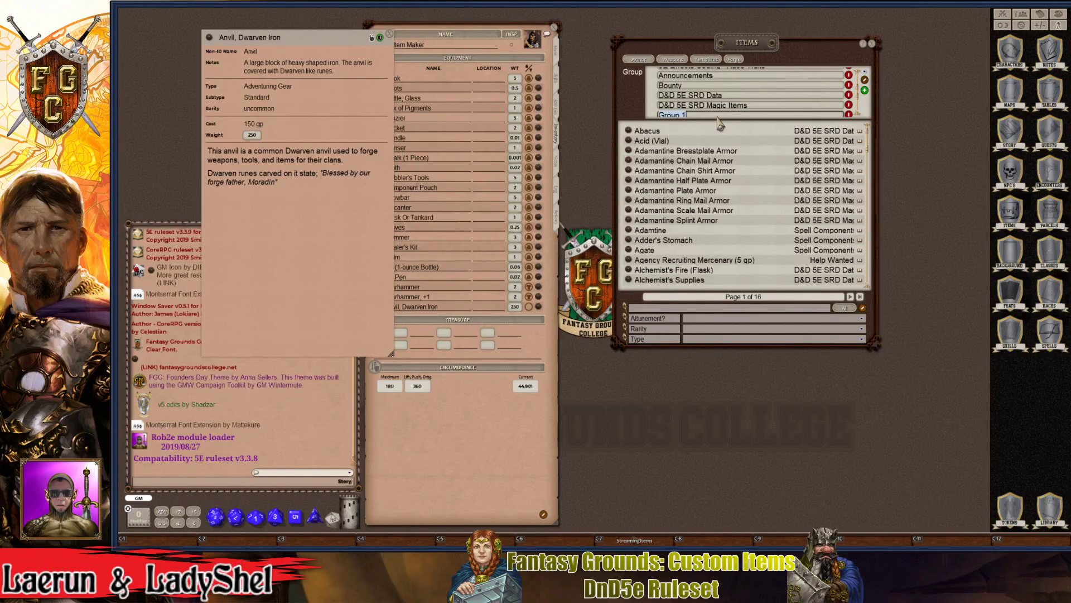
- Name the new category "The Item Store" and finish editing the groups
scroll(718, 117, "down", 1)
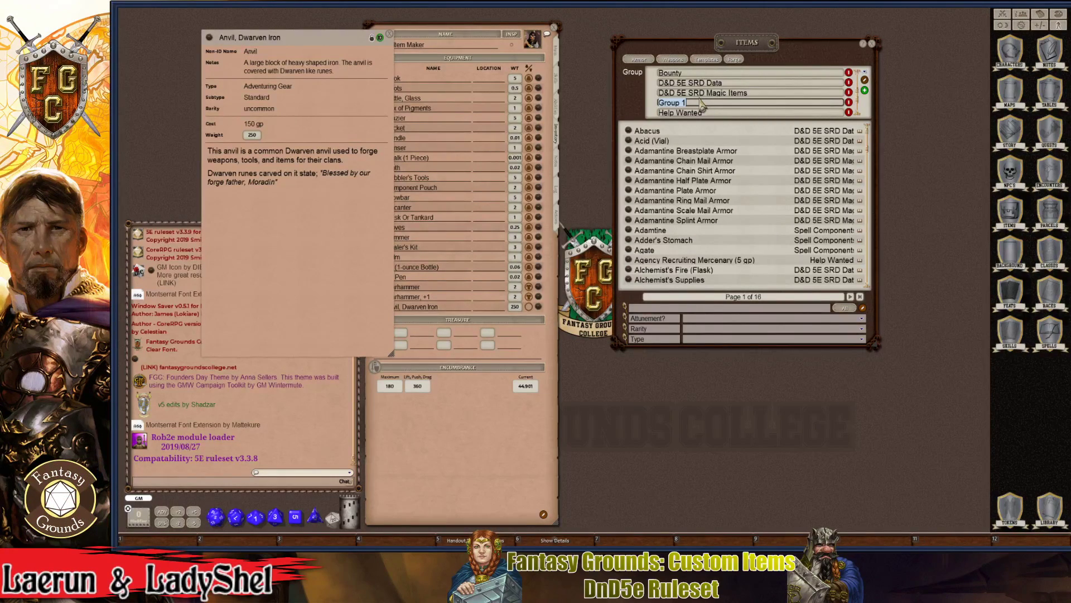
key("ctrl")
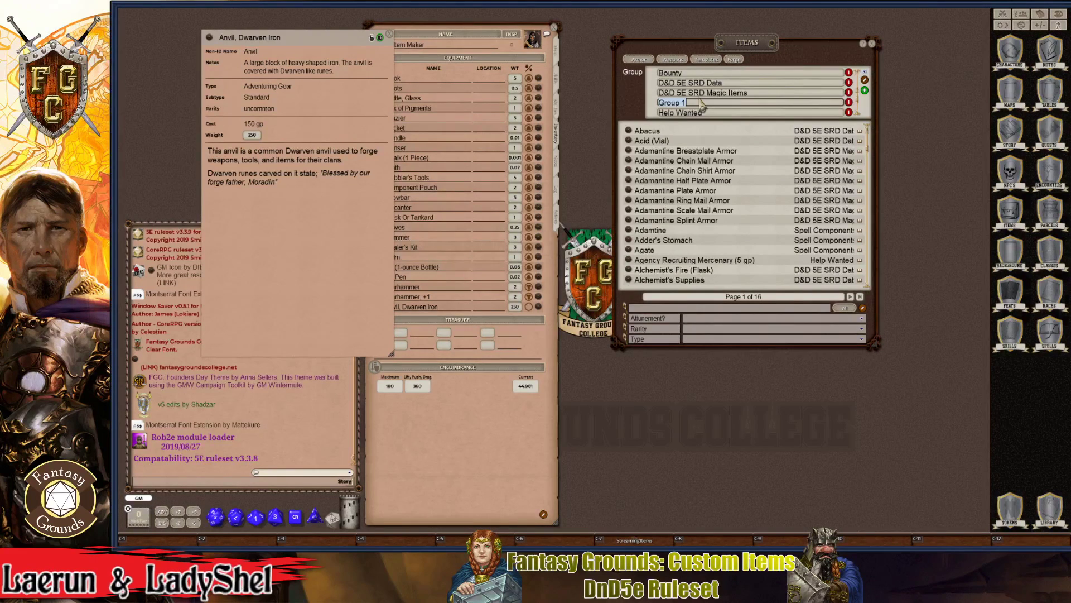
type("Th")
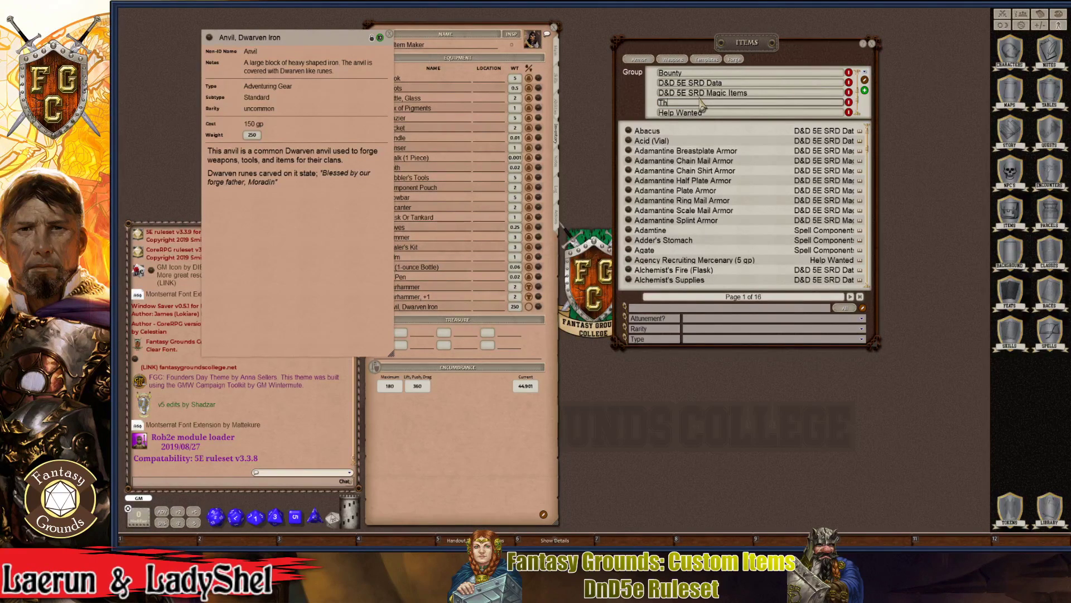
type("e Item Sl")
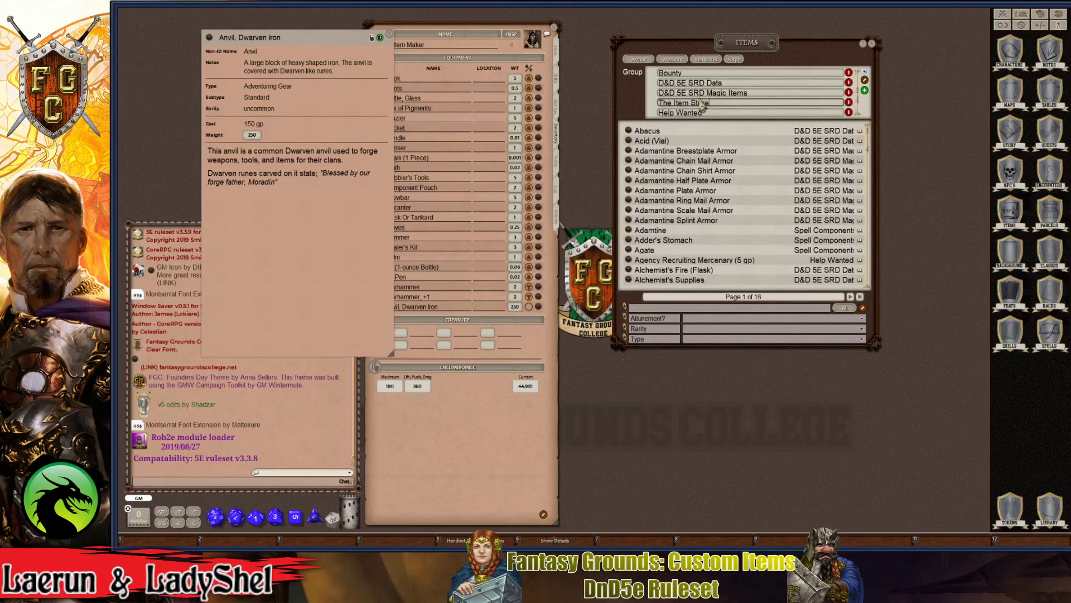
key("ctrl")
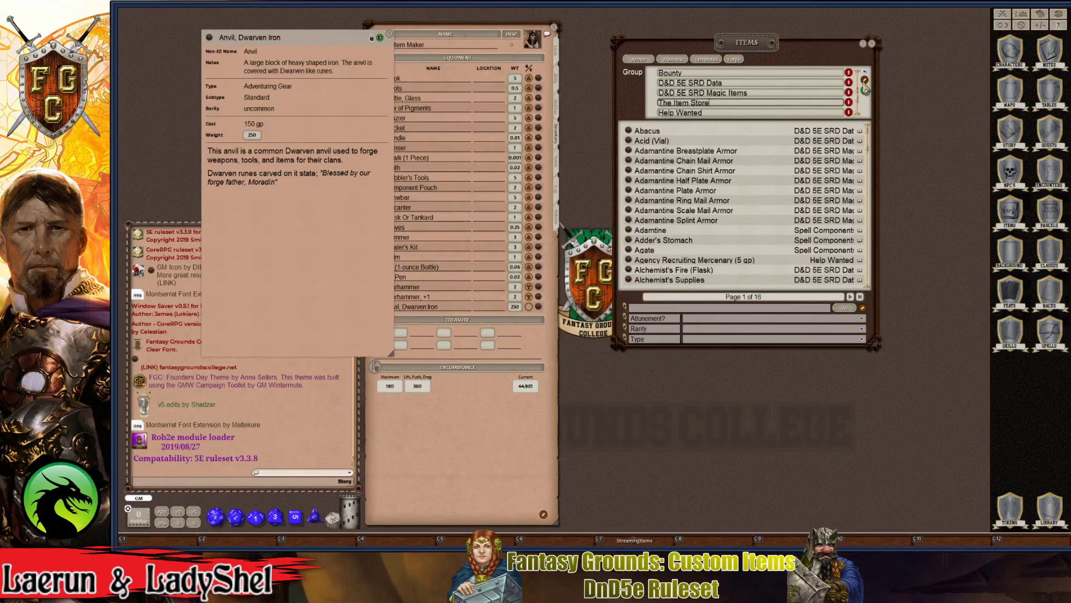
left_click(864, 82)
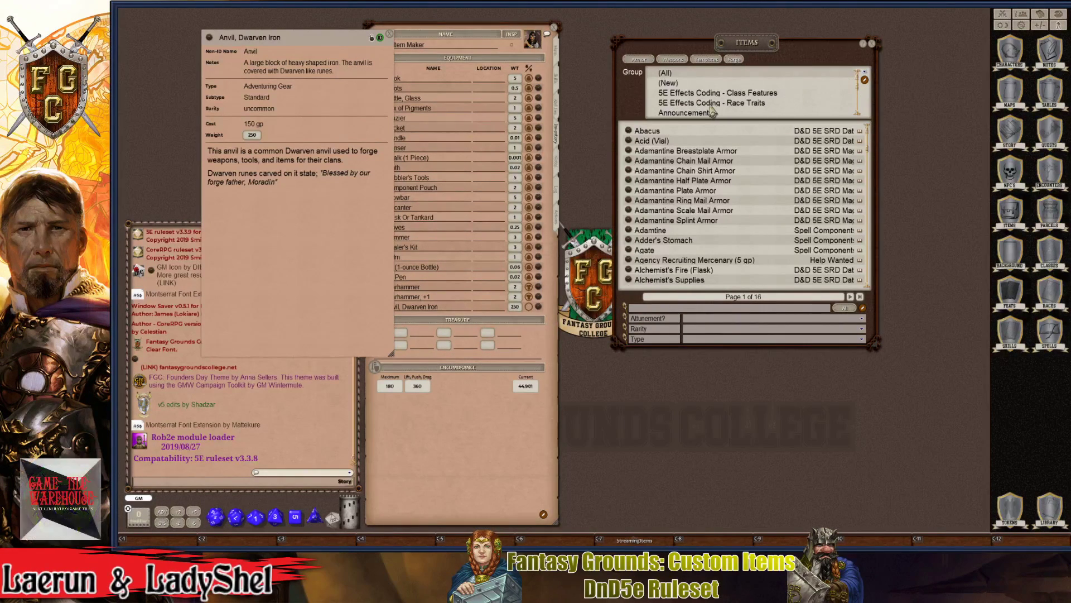
- Switch the Items list to The Item Store group, add the Anvil, Dwarven Iron record to it, and close the record
scroll(709, 106, "down", 5)
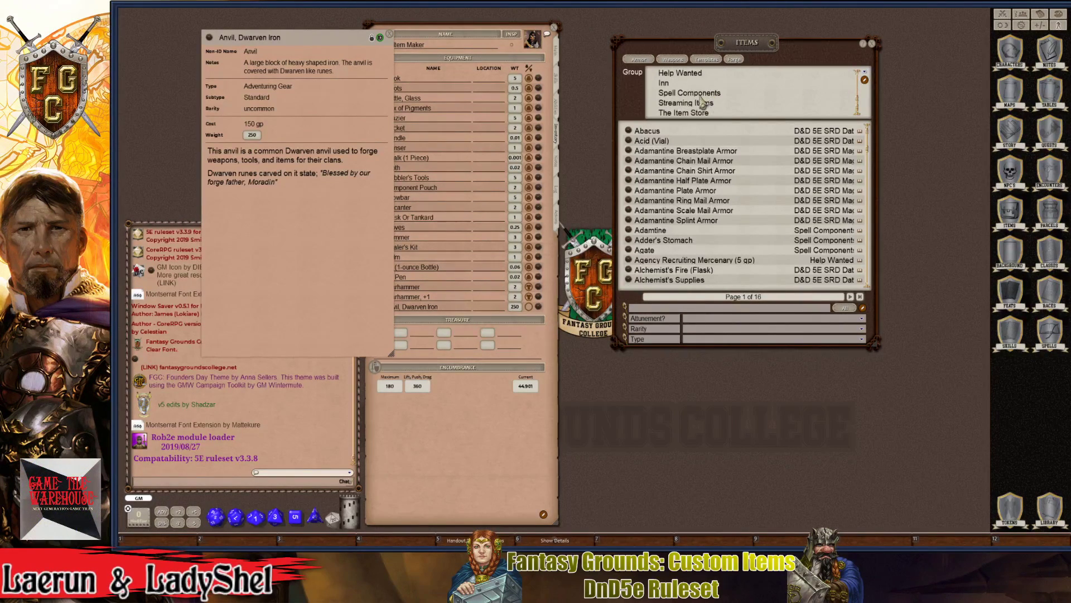
key("ctrl")
left_click(702, 113)
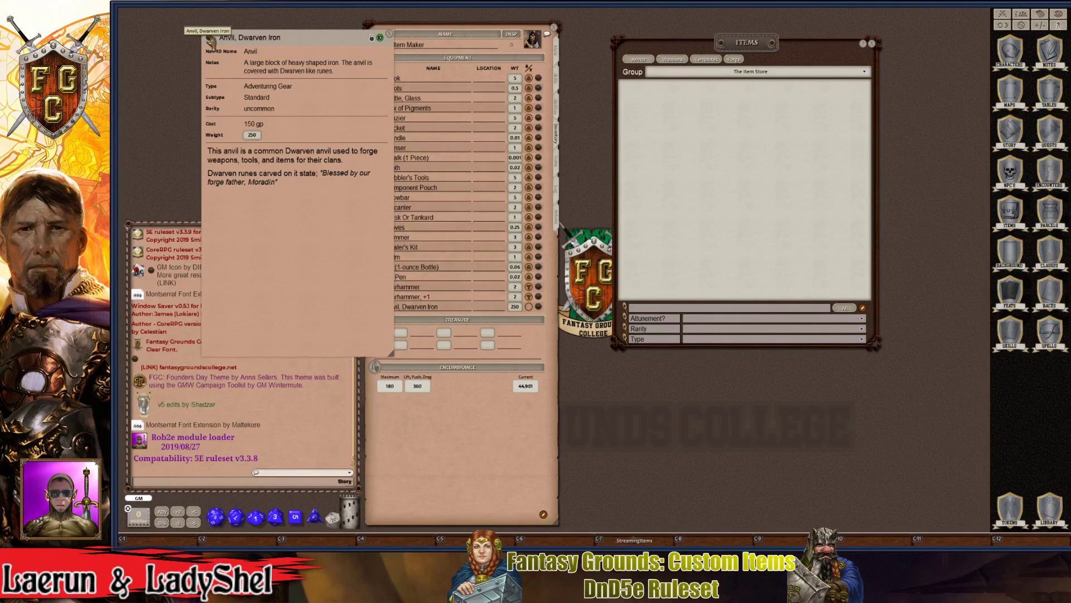
left_click_drag(210, 39, 698, 122)
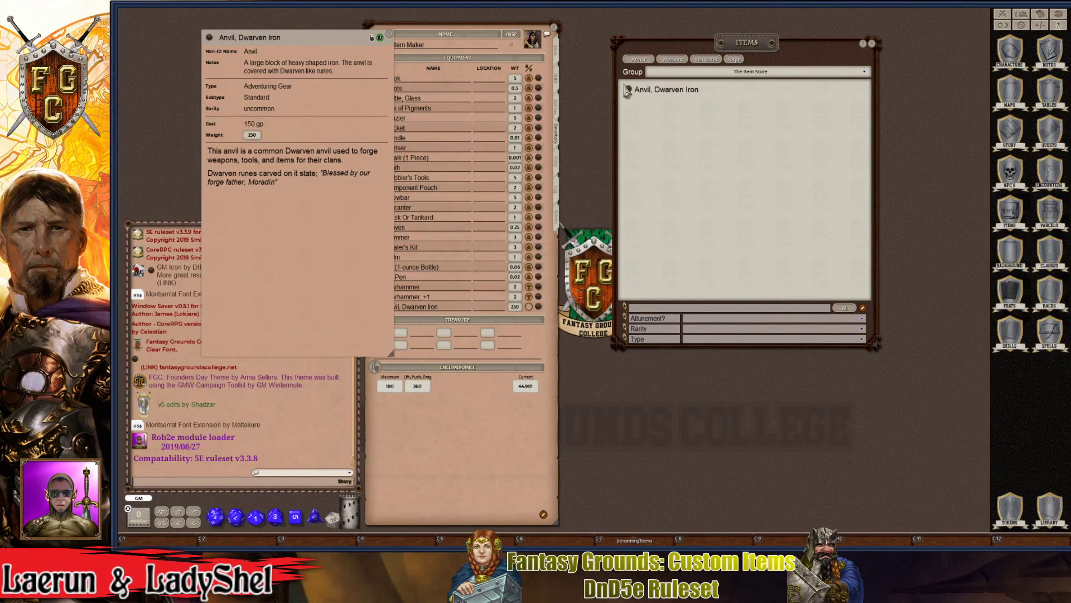
left_click(390, 34)
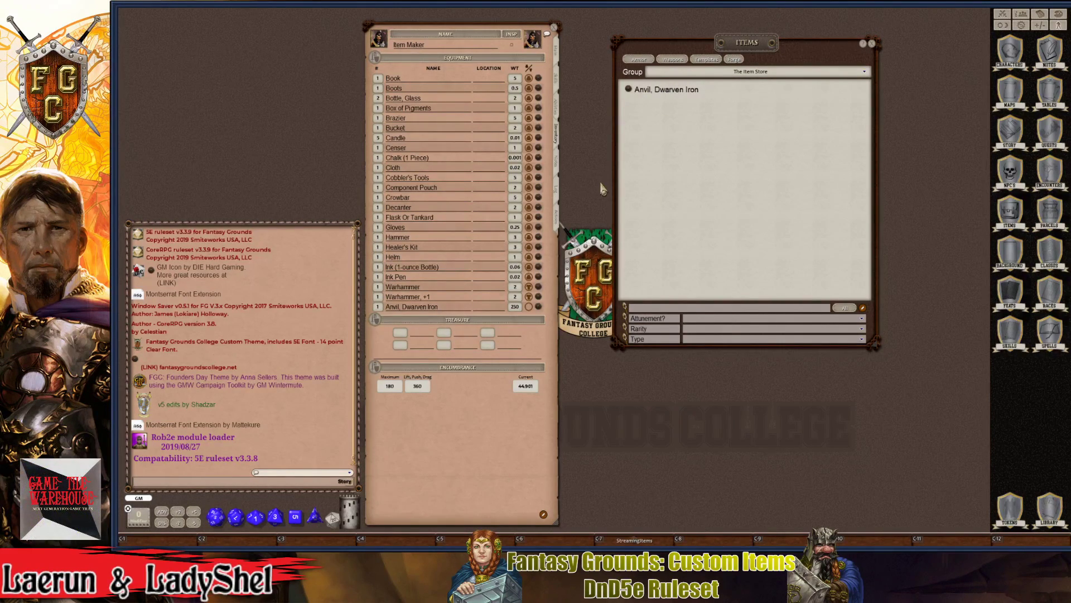
- View the Item Templates list and its Magic Item Forge beside the Items list, and close both again
key("ctrl")
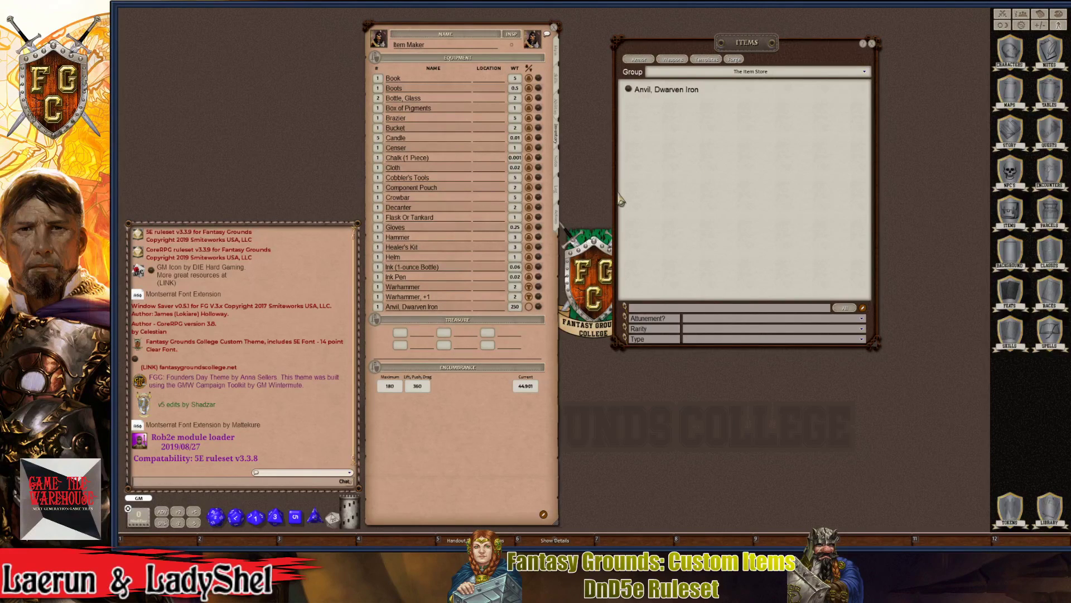
key("ctrl")
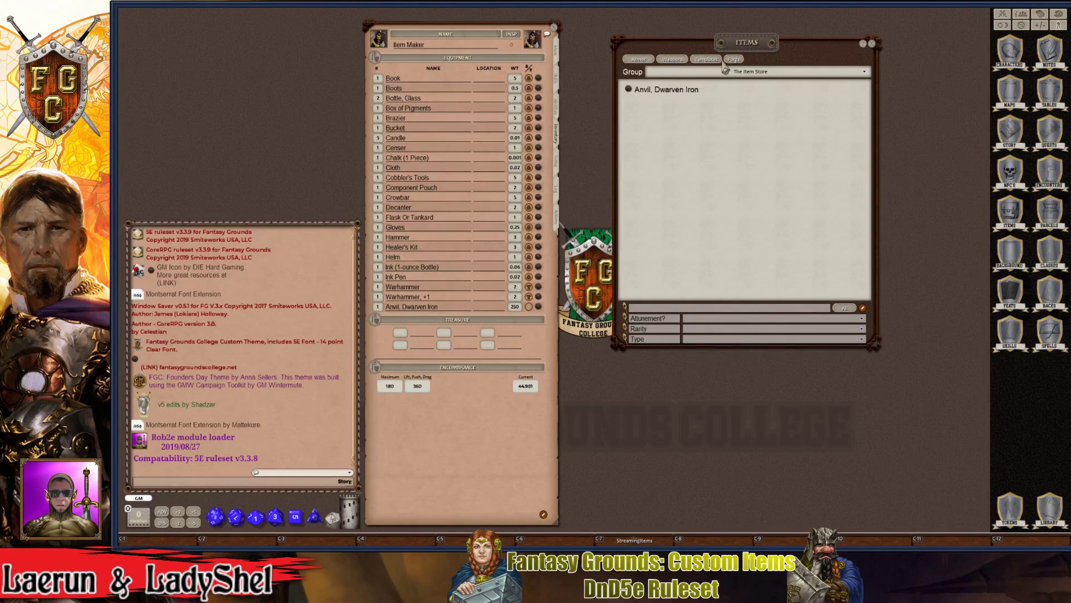
key("ctrl")
left_click_drag(741, 52, 790, 62)
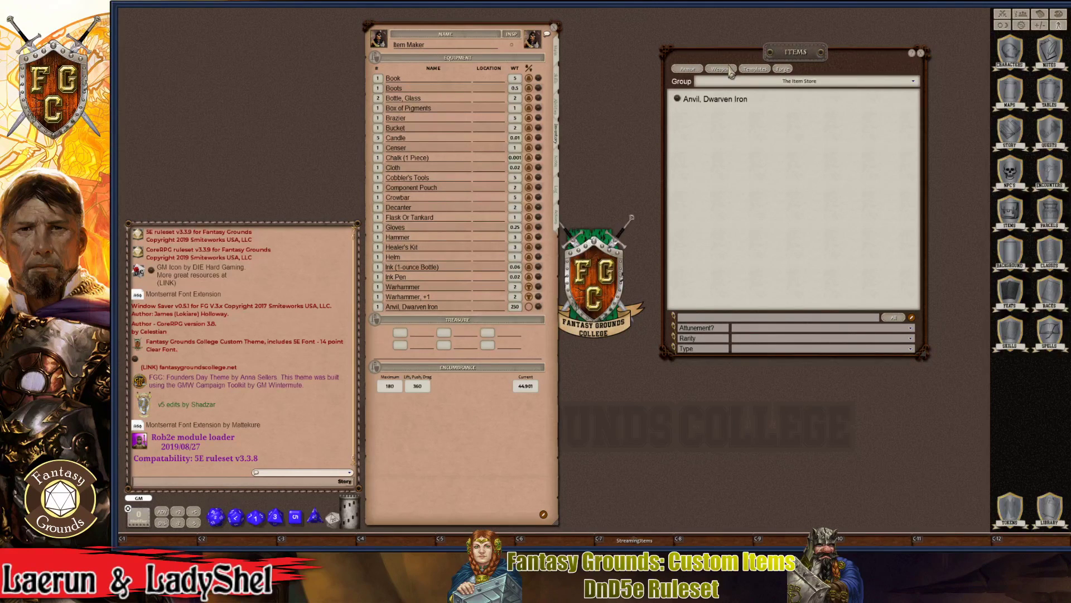
left_click(756, 70)
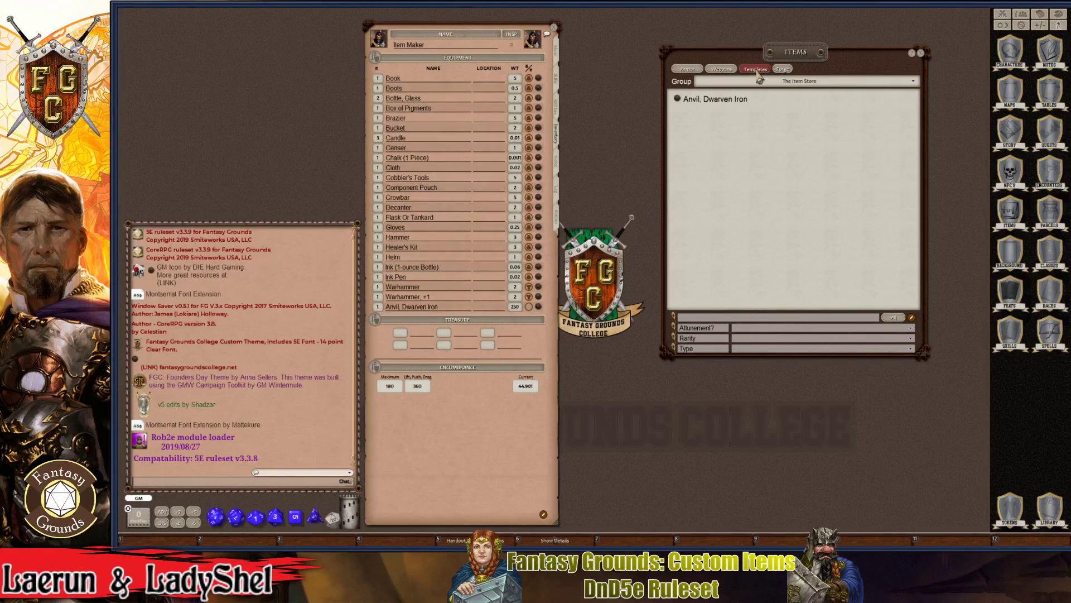
left_click_drag(623, 198, 412, 89)
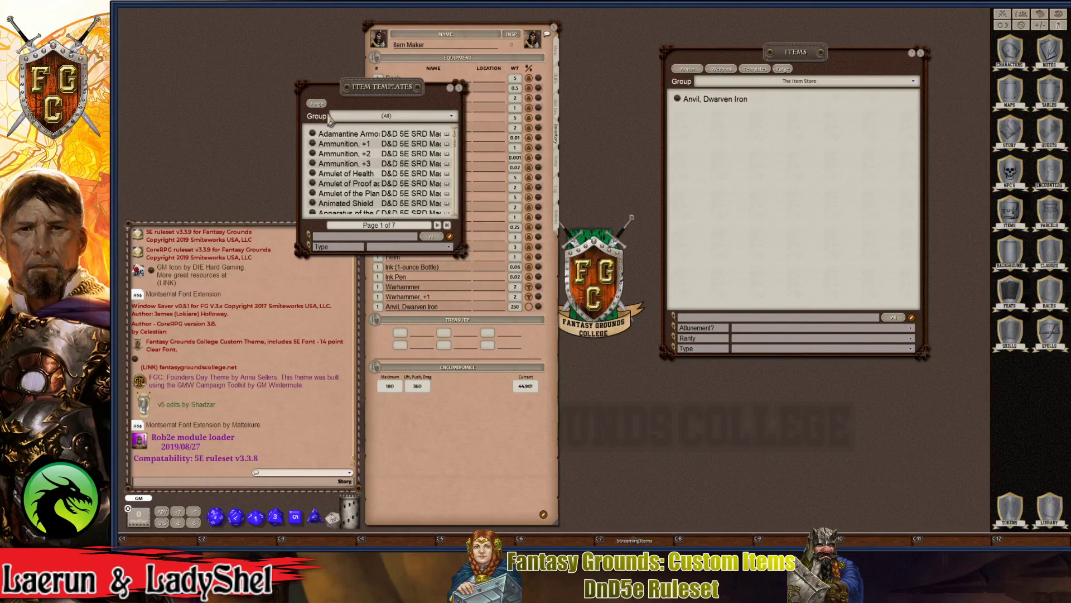
left_click(316, 104)
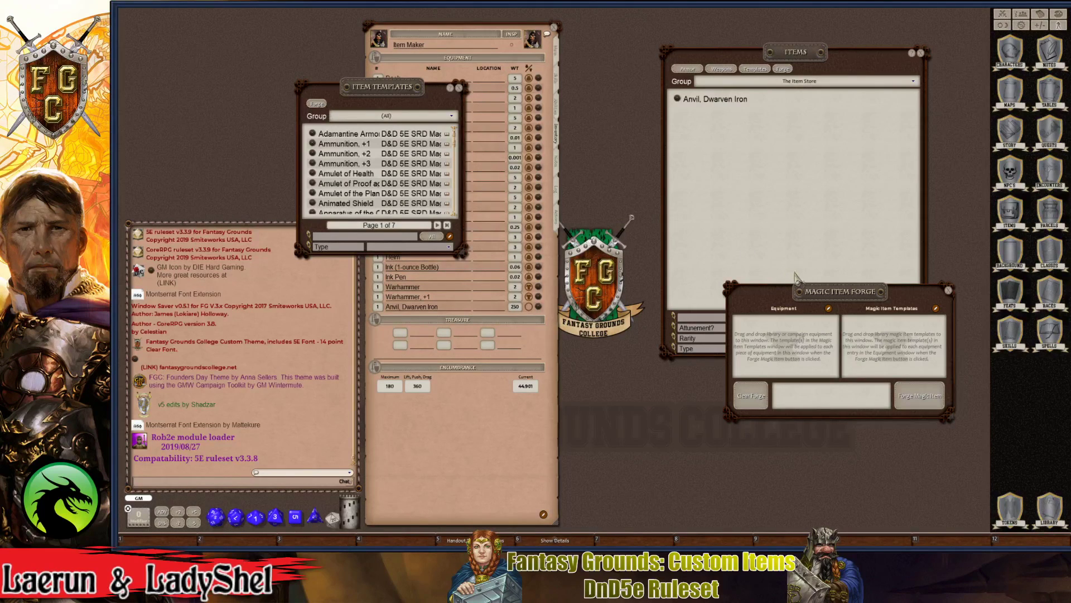
left_click_drag(839, 297, 546, 258)
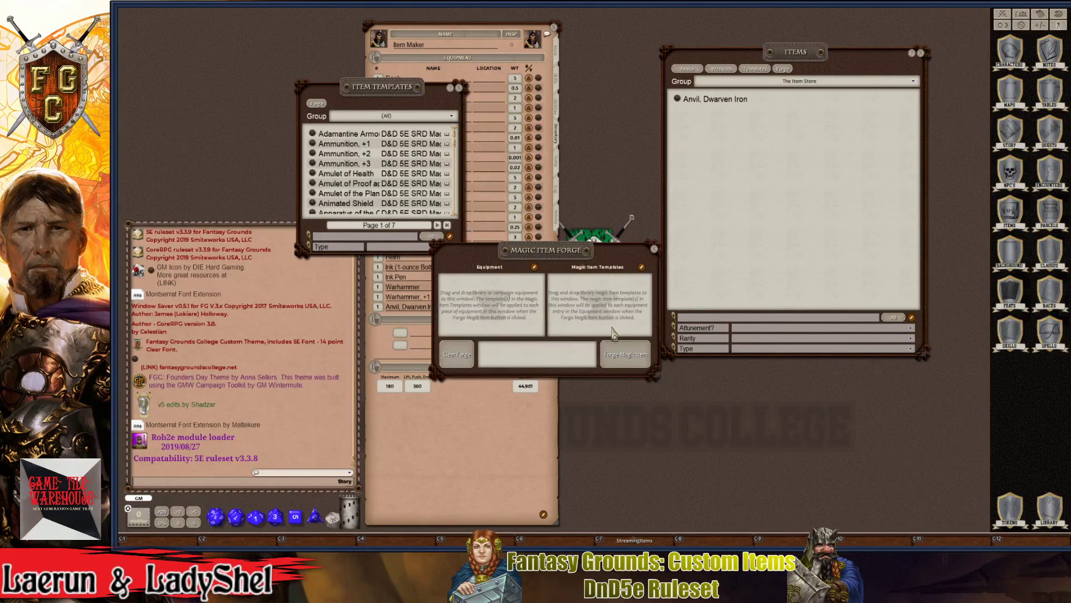
left_click(654, 249)
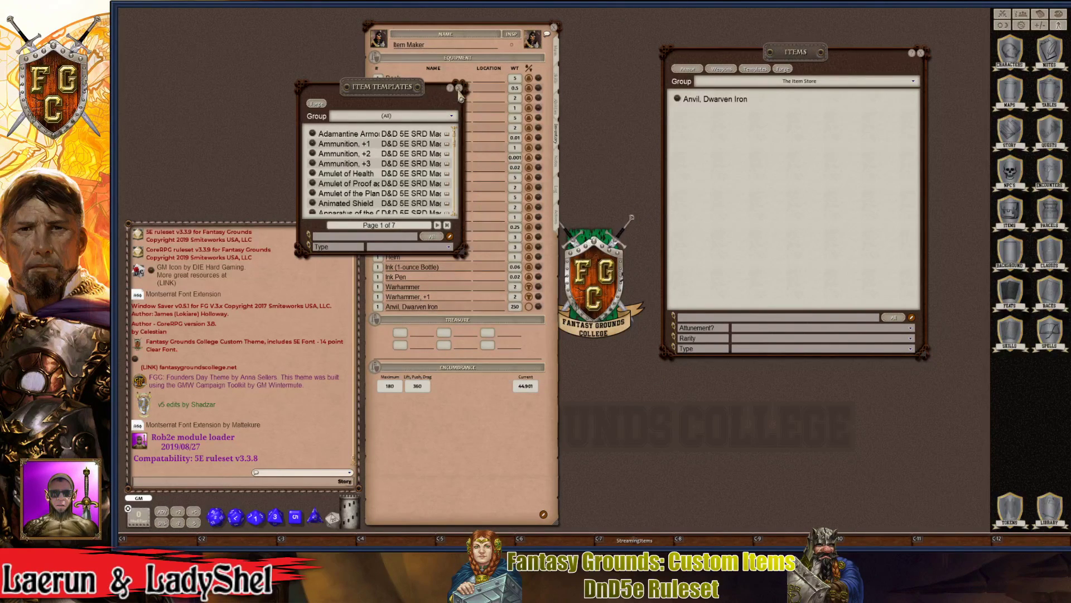
left_click(458, 88)
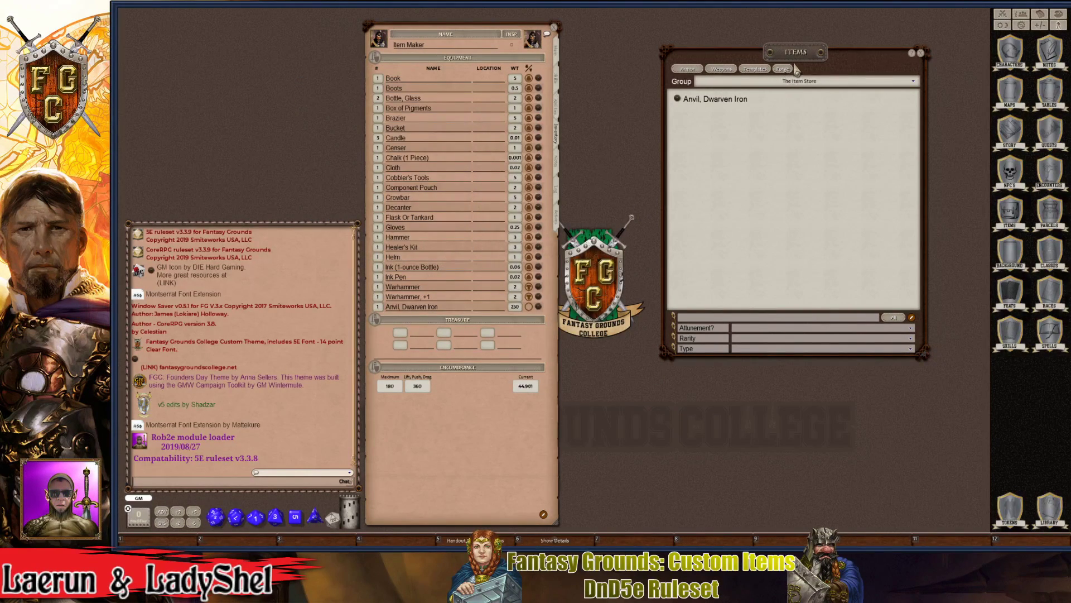
- Move the Items list farther from the character sheet and open the StreamingItems image from the hotkey bar
left_click_drag(796, 68, 781, 60)
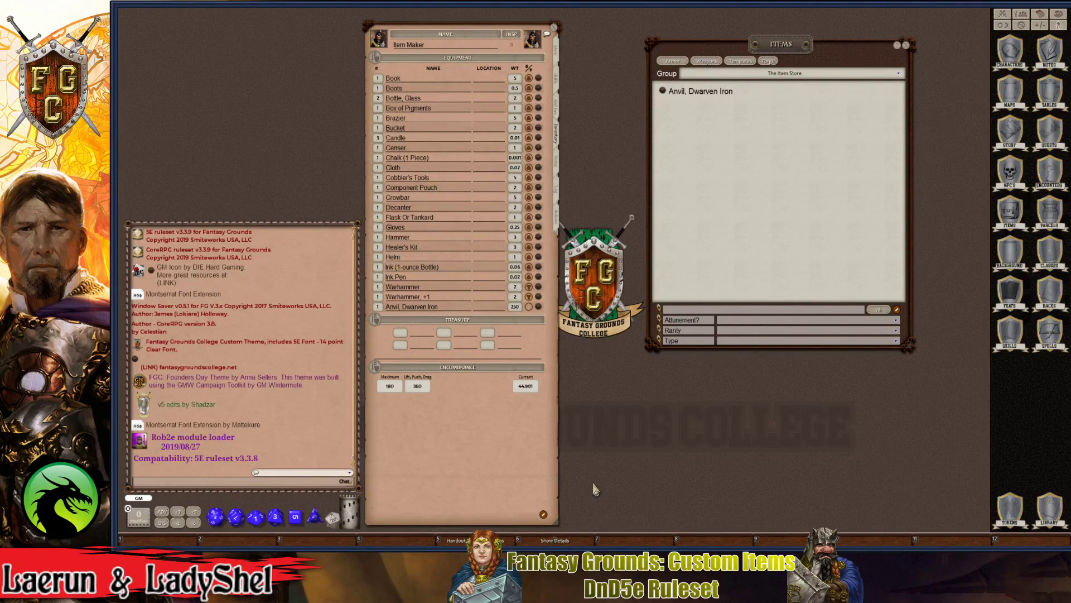
left_click_drag(797, 53, 844, 26)
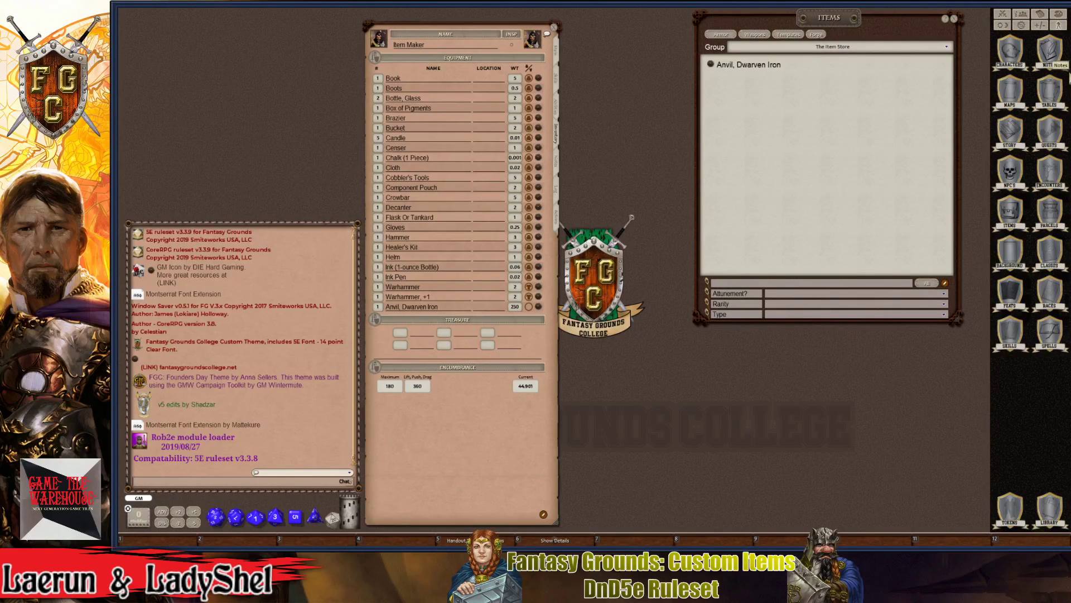
key("ctrl")
left_click(555, 540)
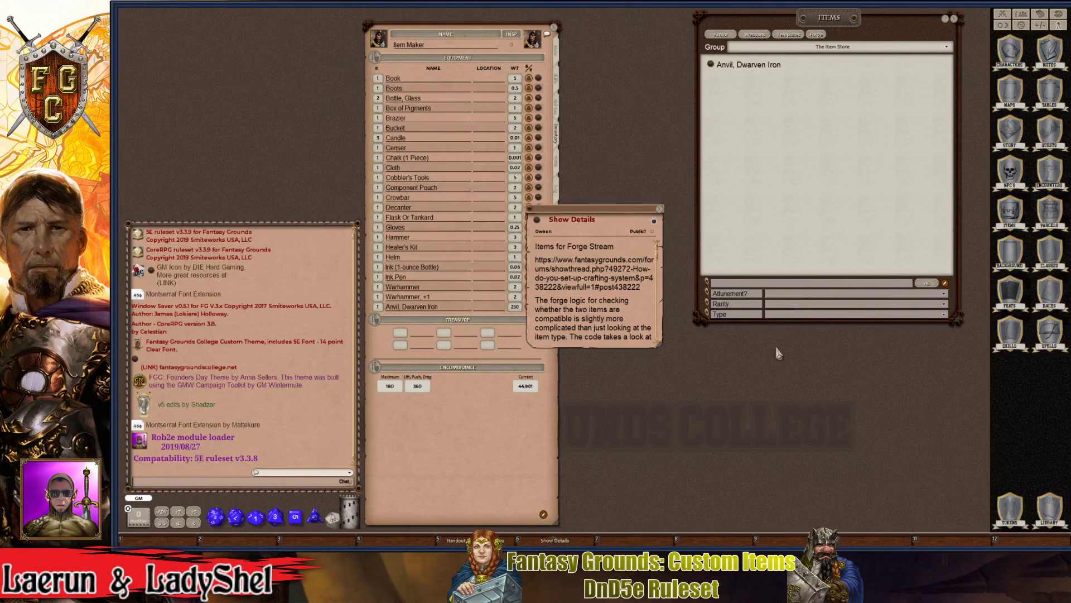
left_click(641, 542, "ctrl")
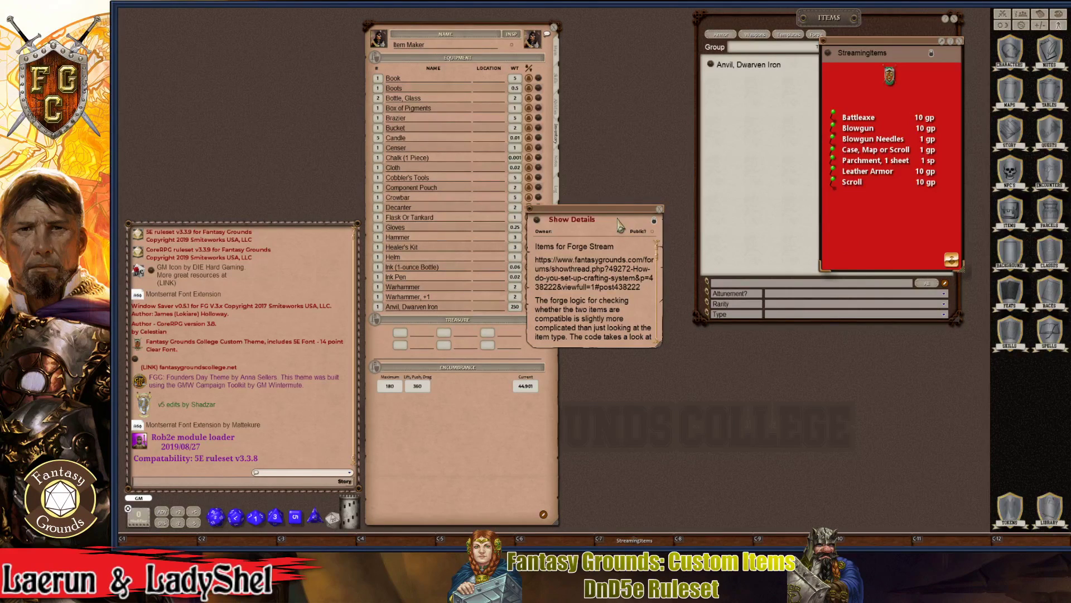
- Place the StreamingItems image between the character sheet and the Items list, and close the Show Details note
left_click_drag(617, 220, 949, 376)
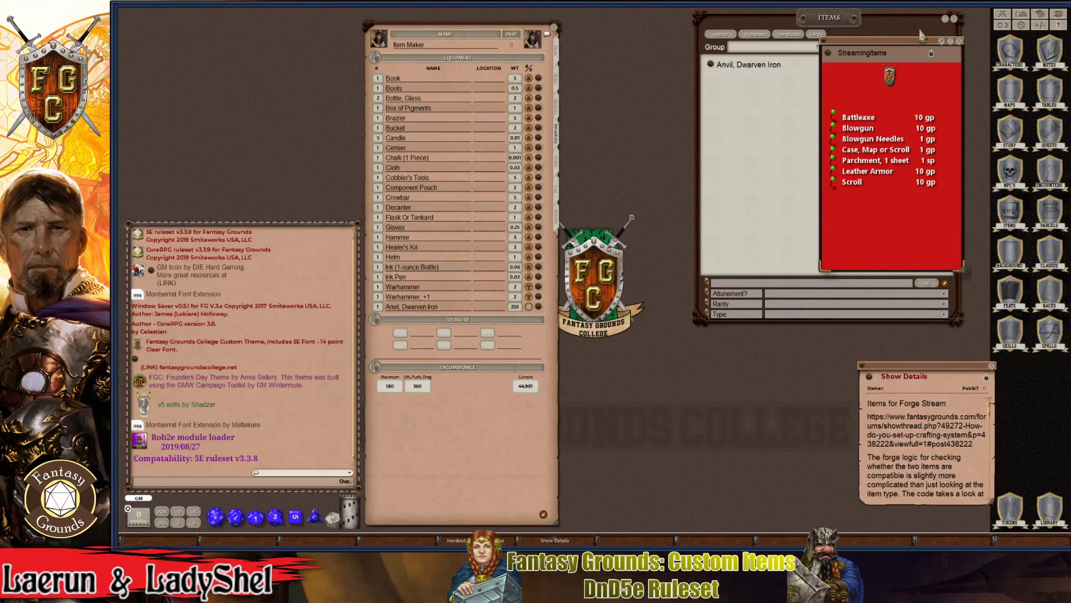
left_click_drag(918, 47, 657, 38)
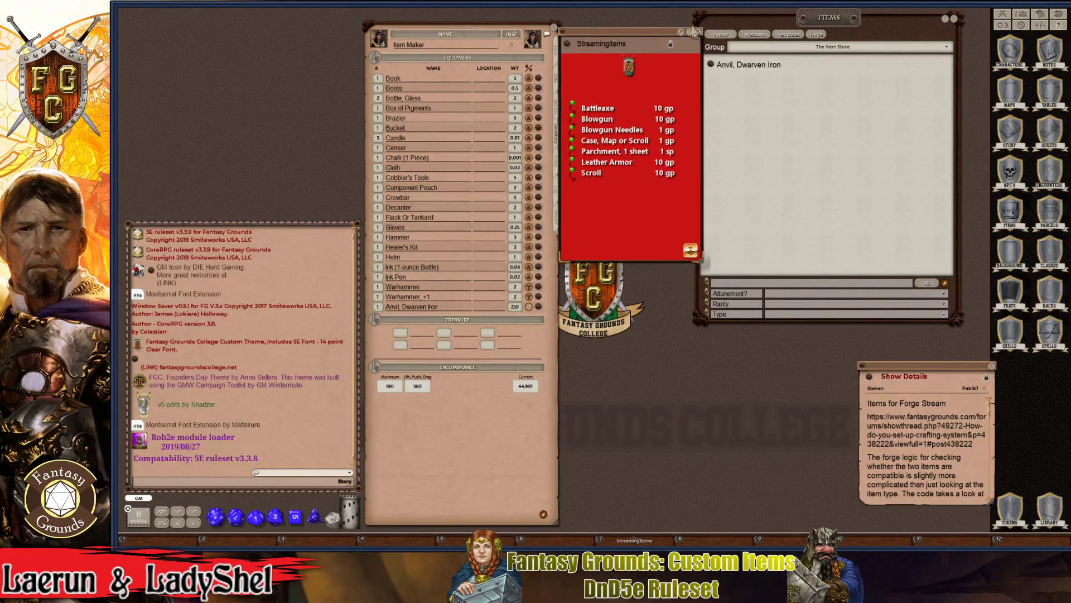
left_click_drag(768, 21, 788, 33)
left_click_drag(625, 36, 632, 36)
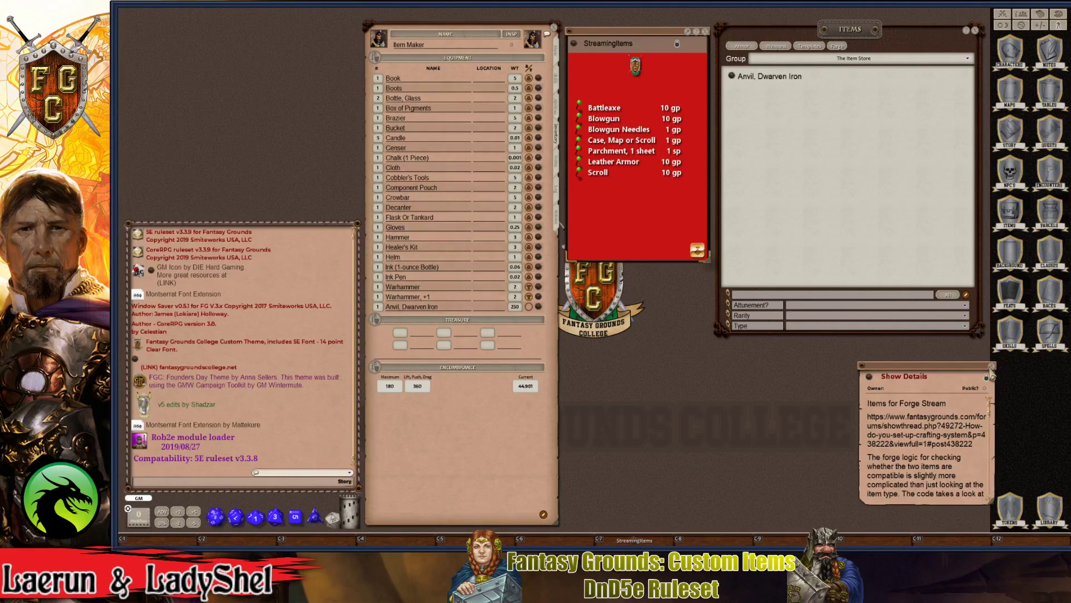
left_click(990, 366)
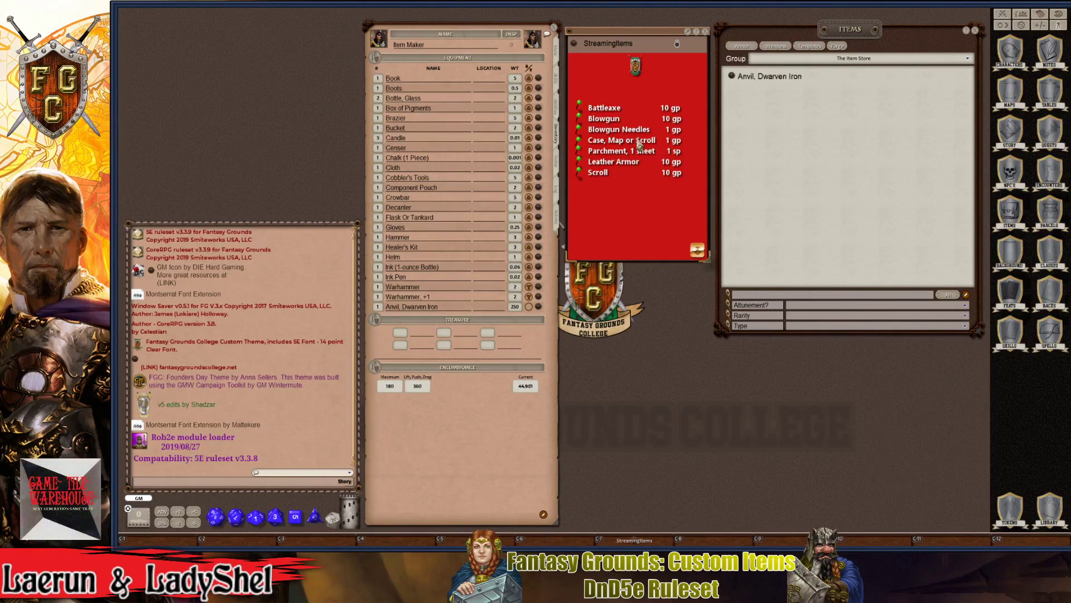
- Open the Battleaxe parcel from its pin on the StreamingItems image and examine the price list
left_click(597, 108, "ctrl")
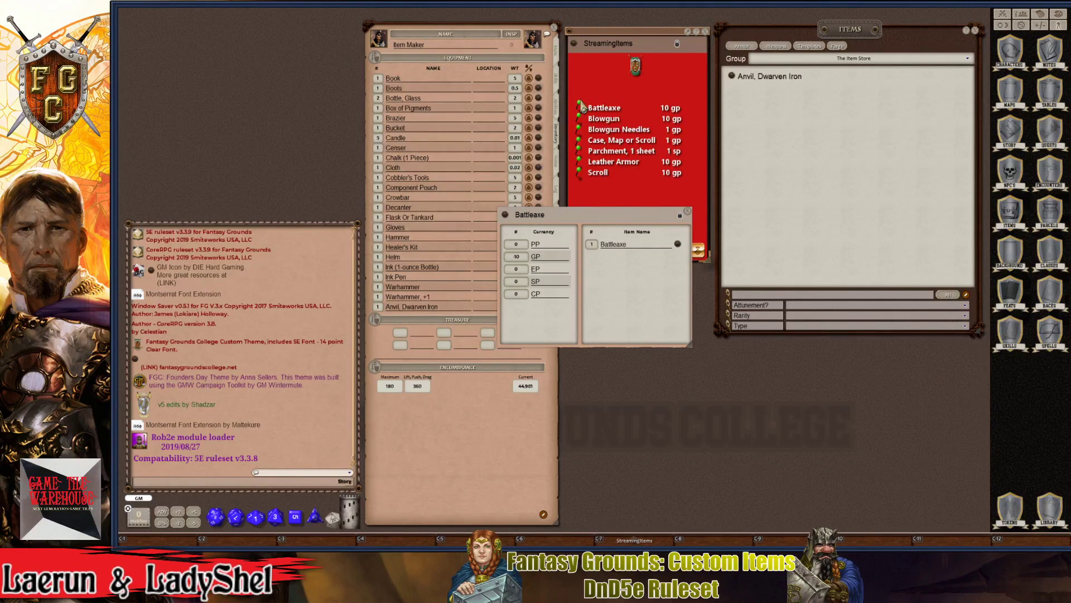
scroll(614, 129, "up", 3)
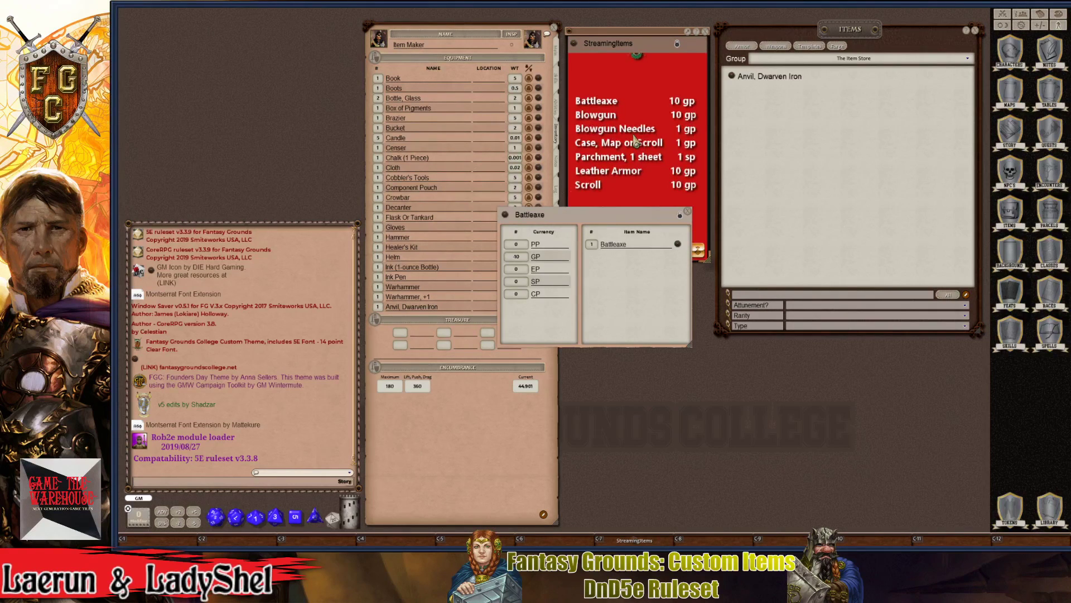
scroll(638, 135, "down", 3)
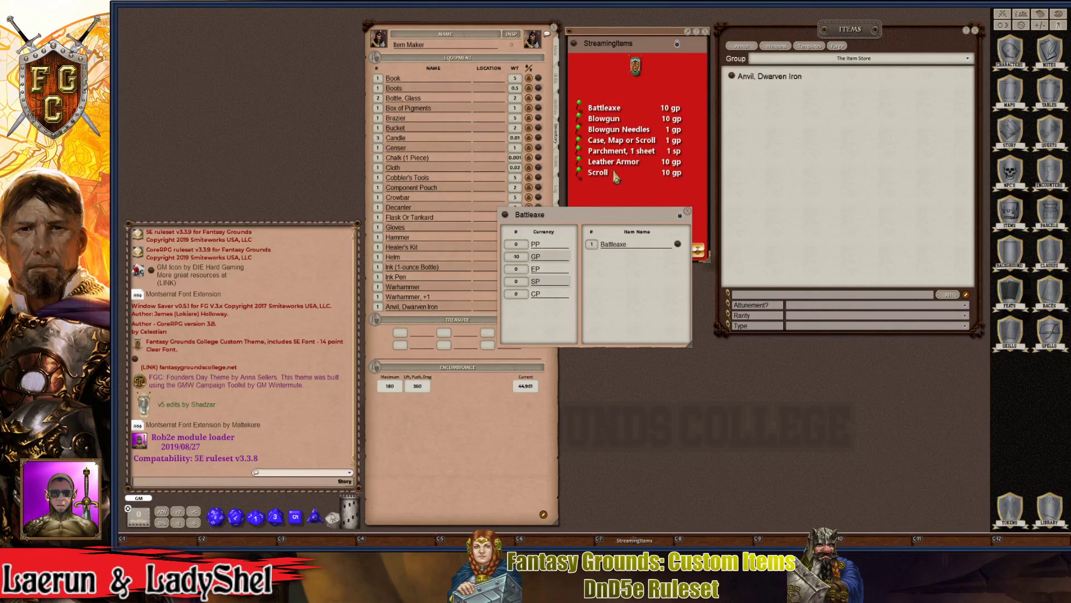
- Move the Battleaxe parcel off the StreamingItems image and place it over the Items list
scroll(627, 176, "up", 2)
scroll(633, 178, "down", 2)
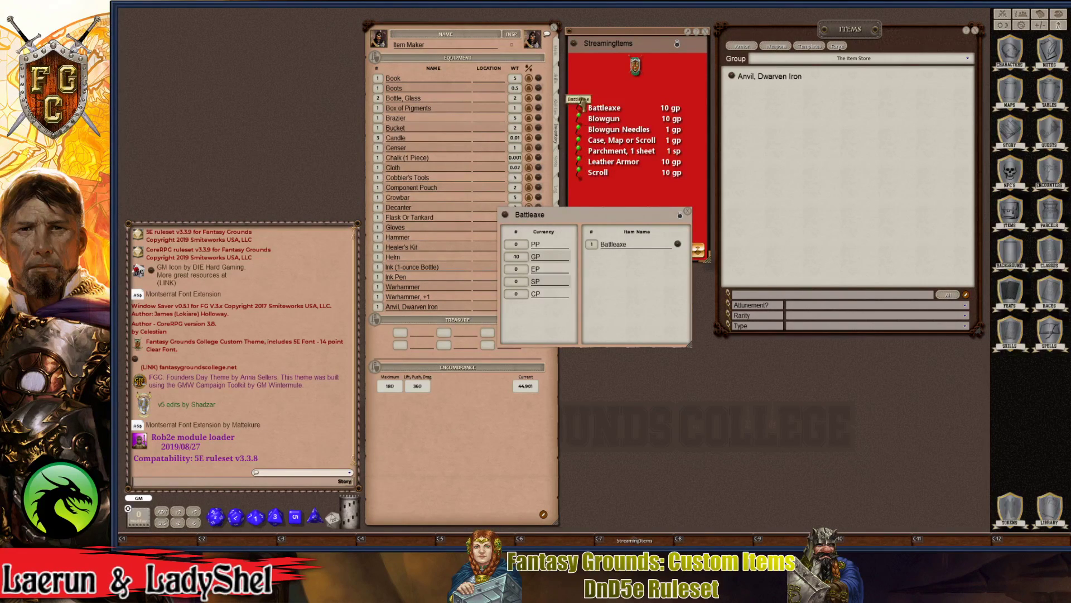
left_click_drag(630, 230, 711, 302)
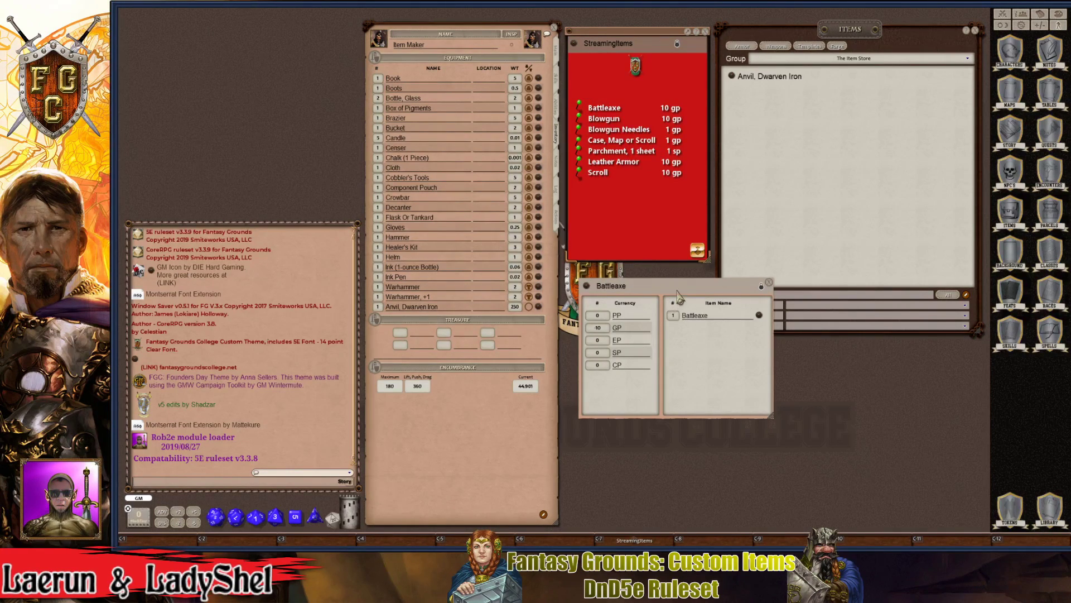
left_click_drag(679, 294, 840, 143)
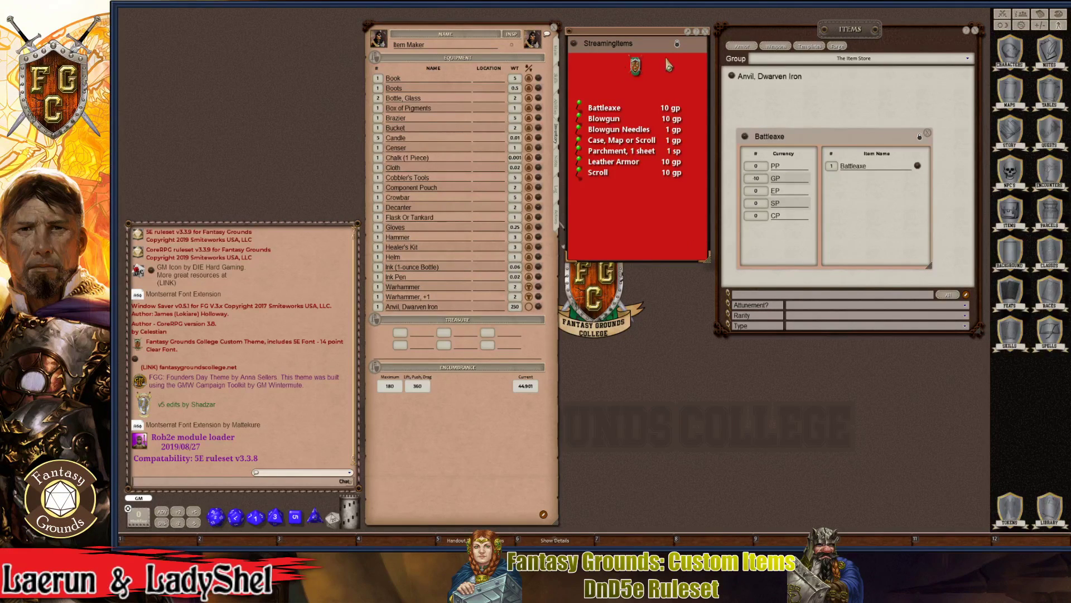
- Open the Story list below the StreamingItems image and add a story group named "The Items Store"
left_click(1011, 134)
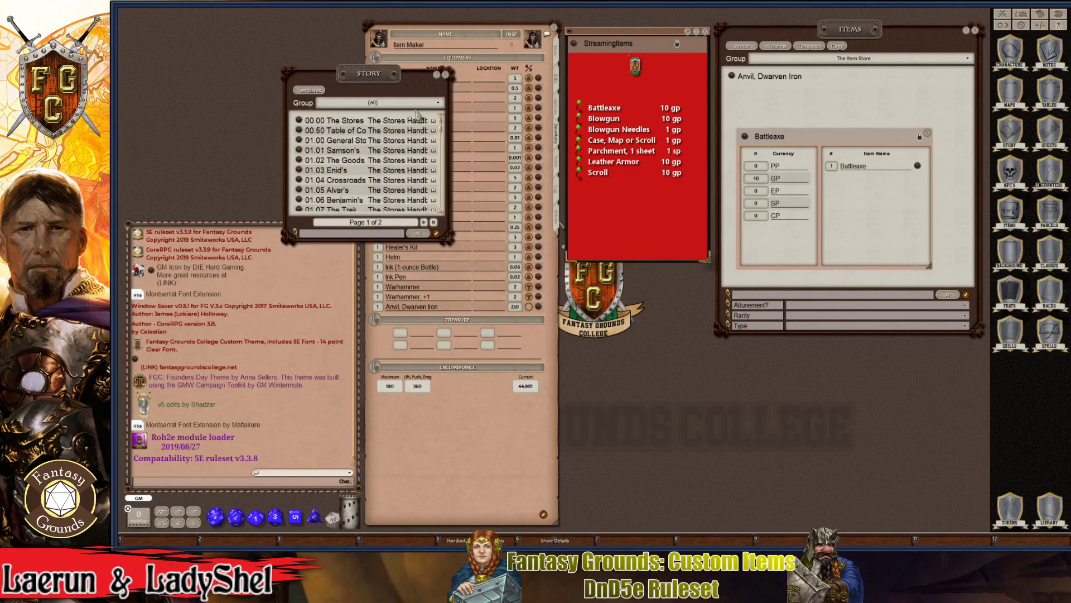
left_click_drag(368, 103, 656, 311)
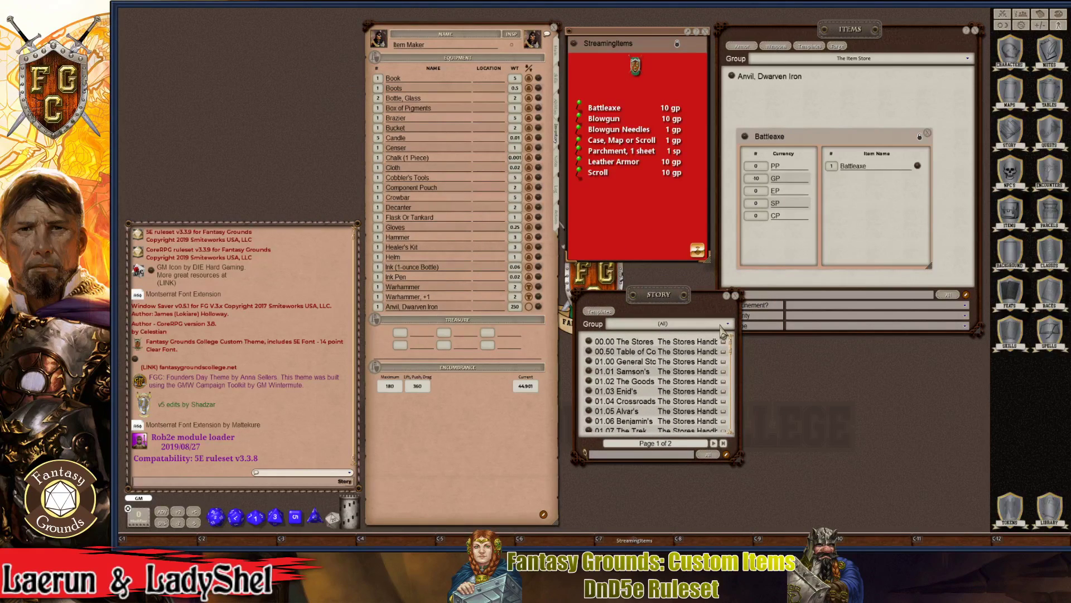
left_click(703, 323)
scroll(723, 345, "down", 2)
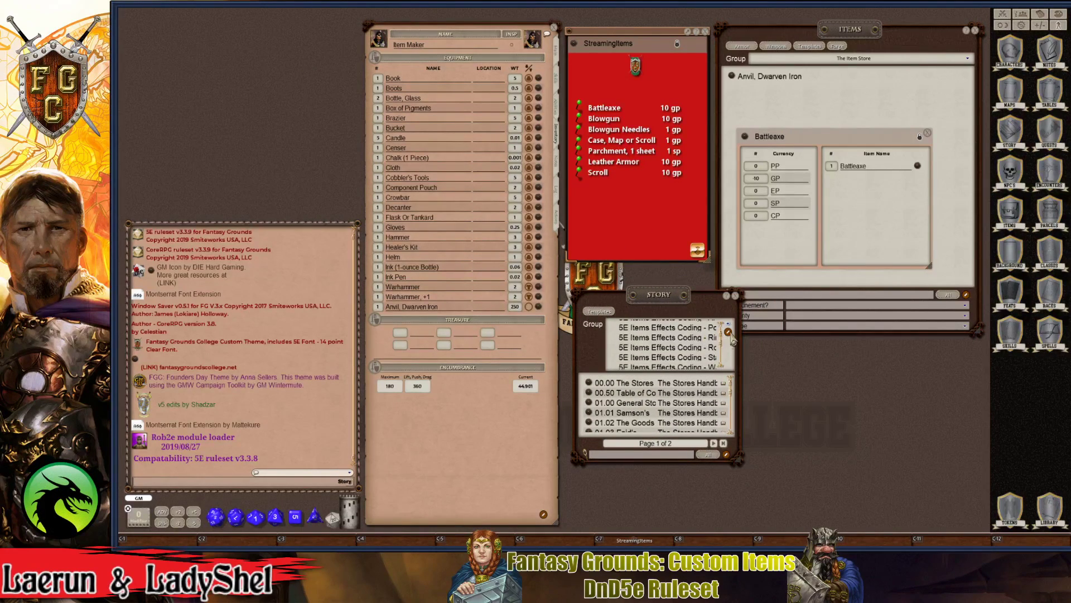
left_click(728, 333)
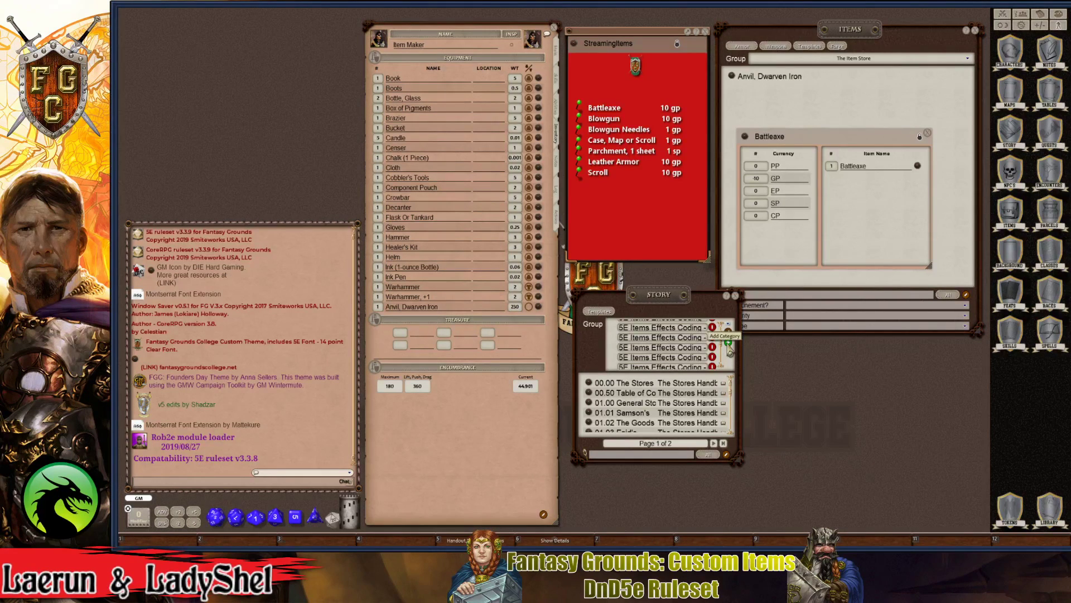
left_click(728, 342)
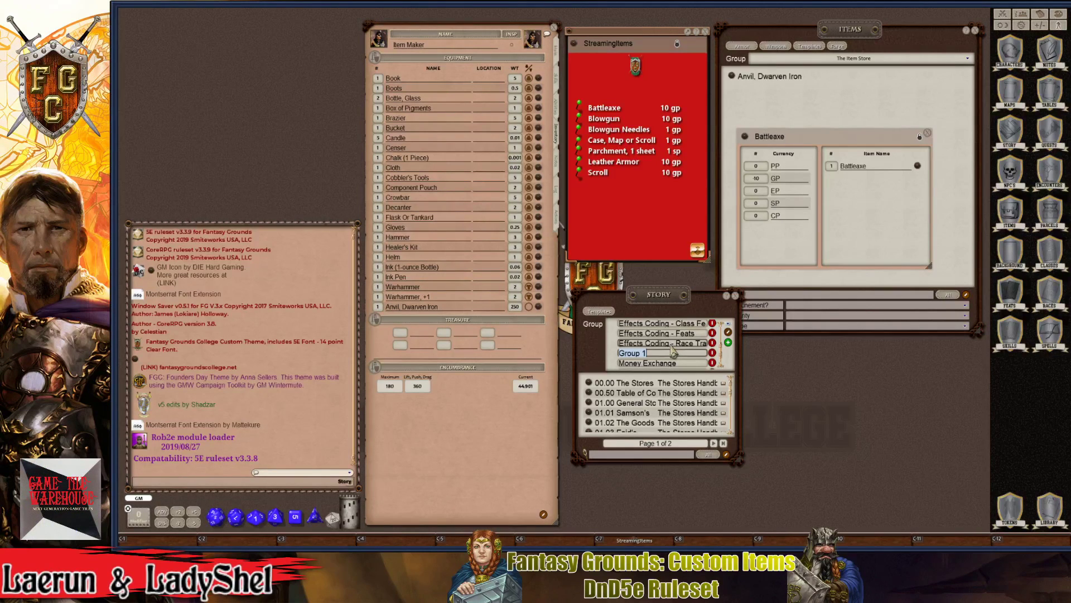
type("The ")
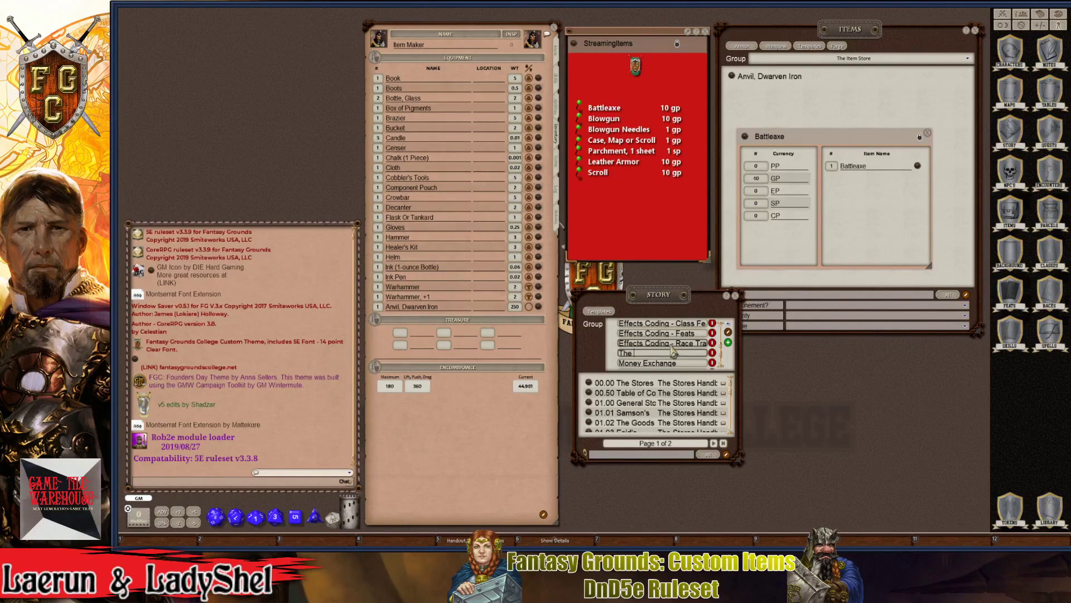
type("Items Store")
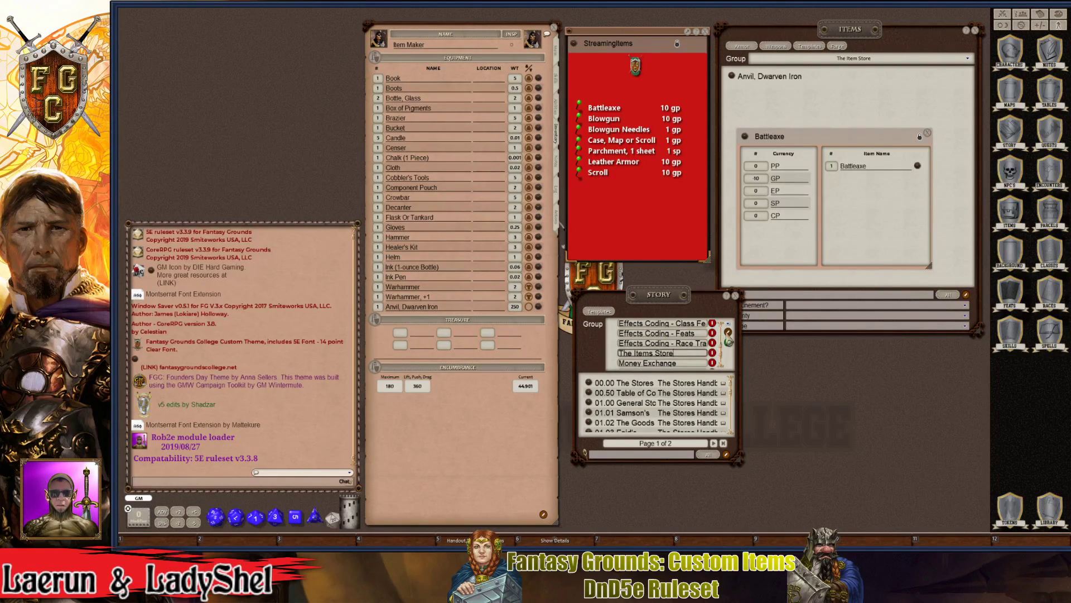
left_click(728, 332)
- Show the group The Items Store in the Story list and create a new story entry in it
scroll(701, 351, "down", 5)
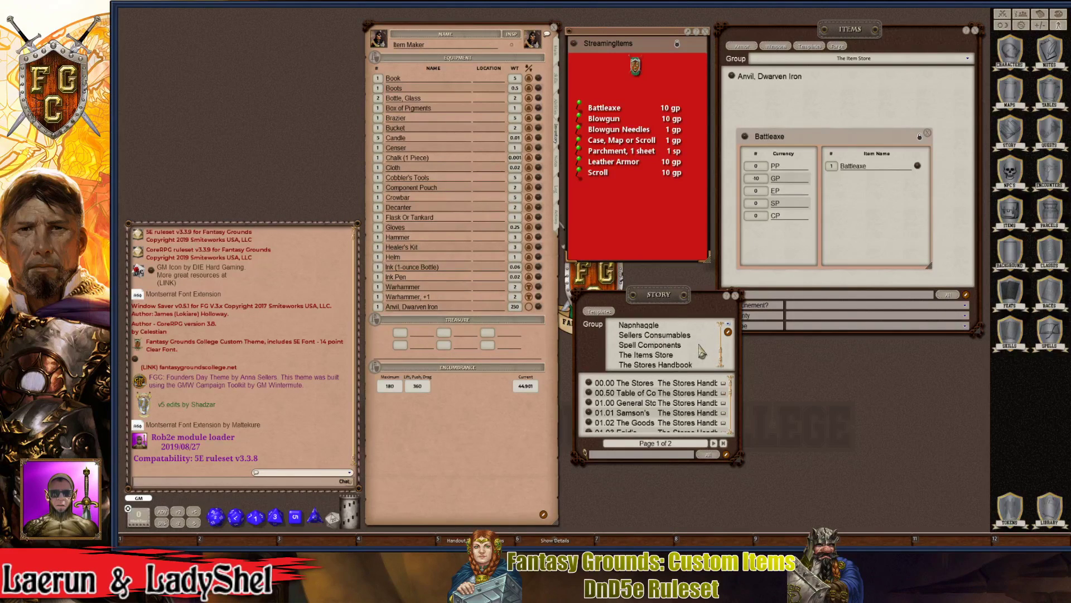
left_click(672, 355)
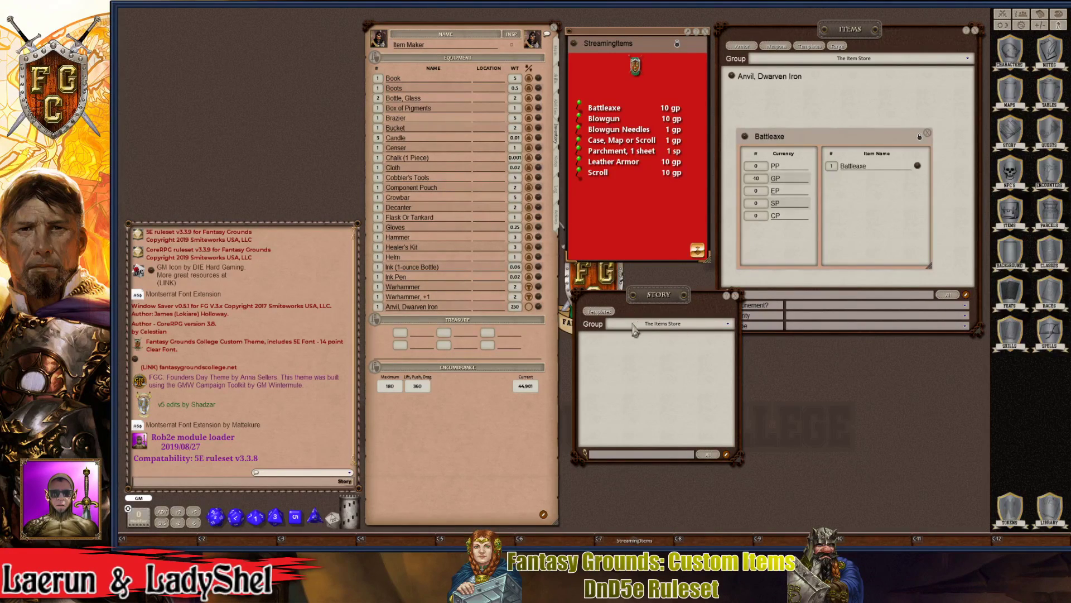
left_click_drag(674, 311, 794, 291)
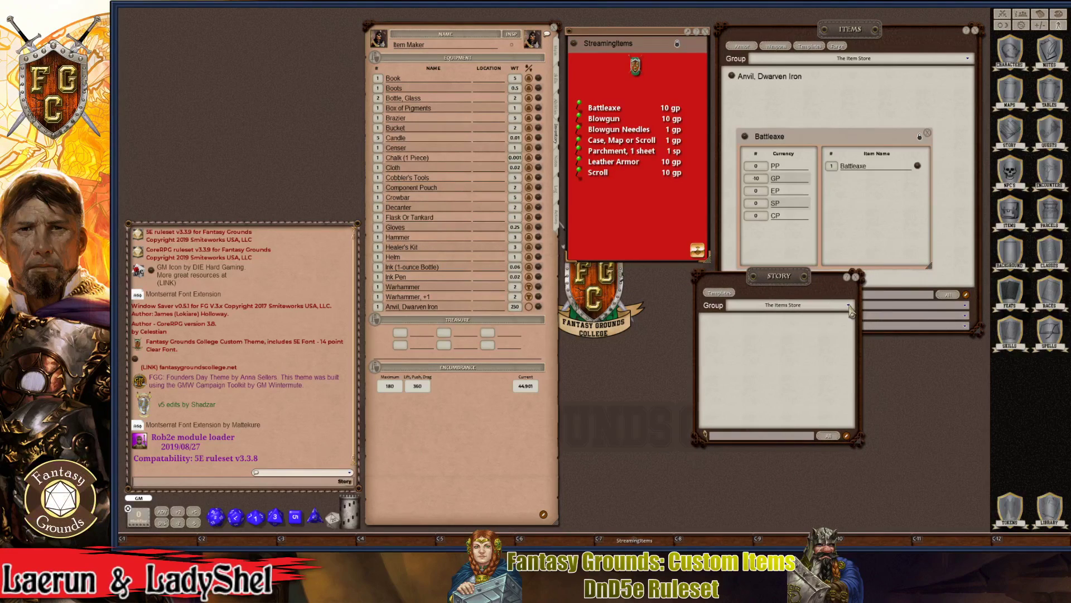
left_click(846, 436)
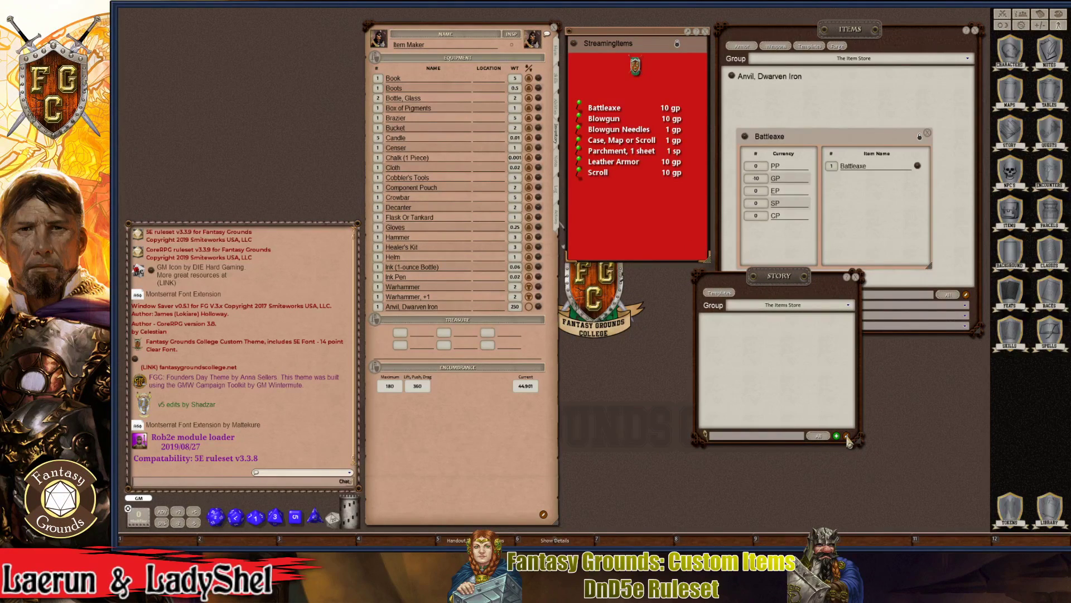
left_click(836, 435)
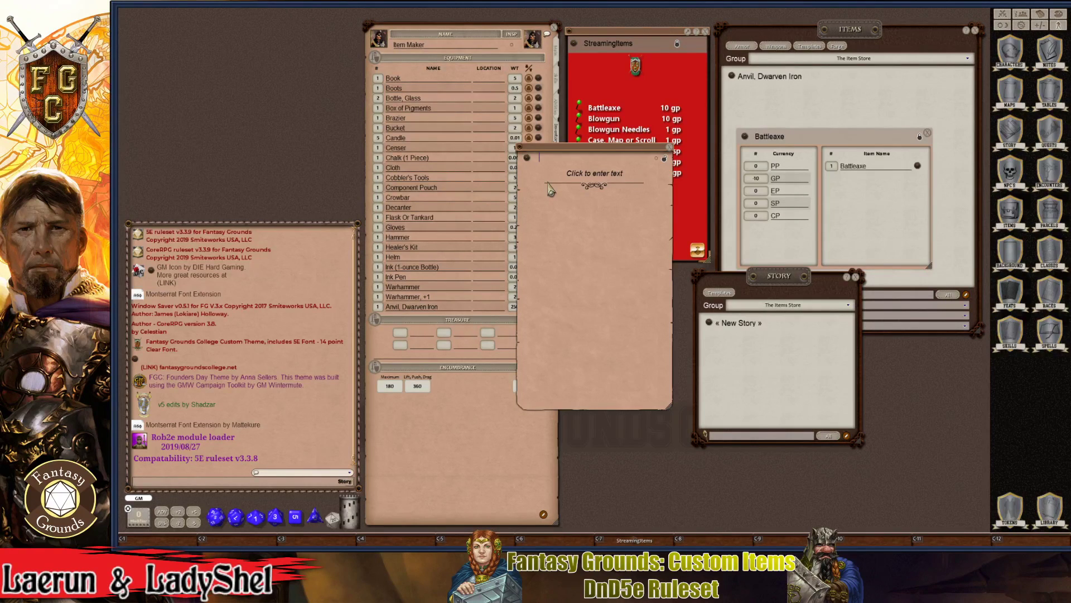
- Name the new story "The Item Store" and move it over the character sheet
type("The it")
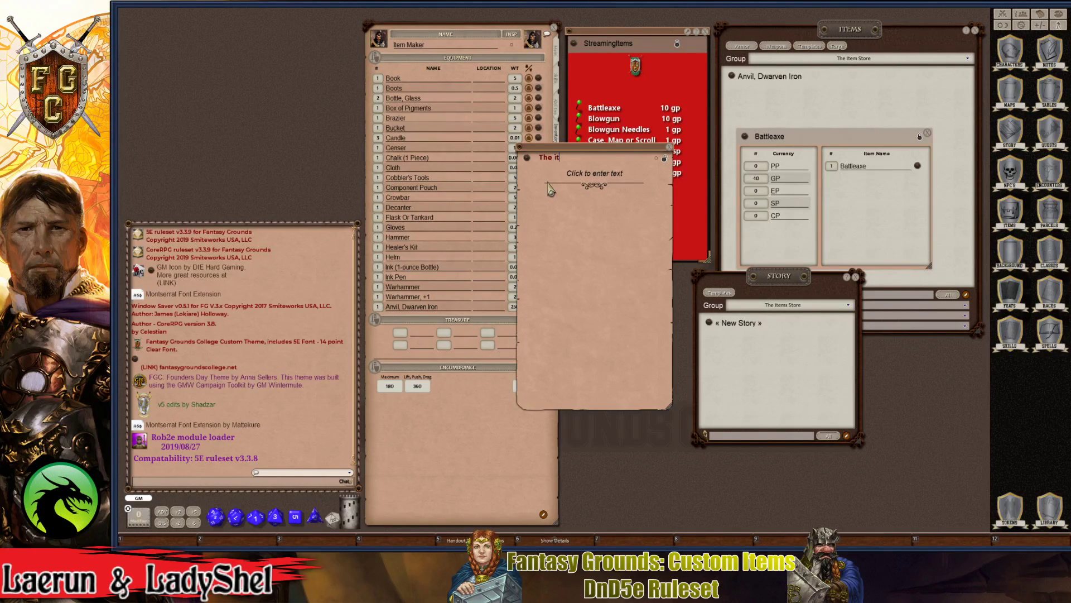
type("em Store")
left_click(569, 177)
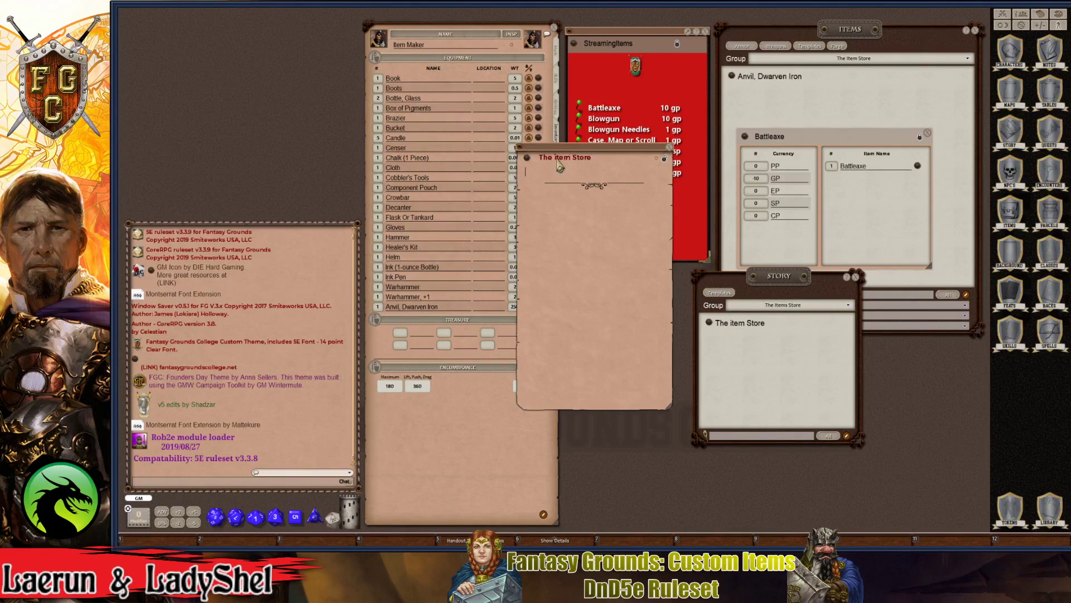
left_click(557, 162)
key("BackSpace")
type("I")
left_click(552, 183)
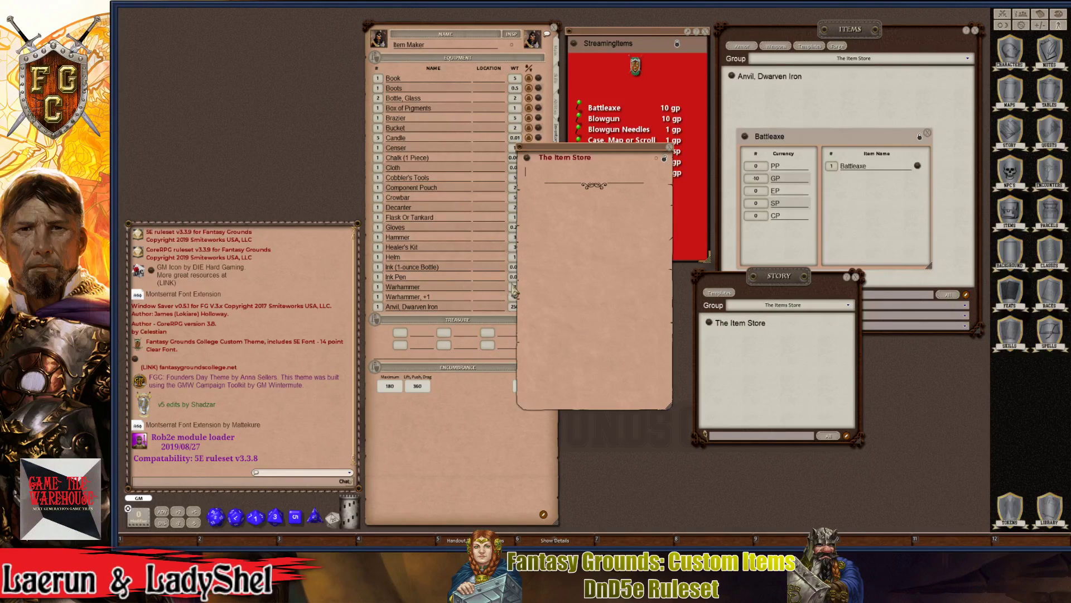
key("ctrl")
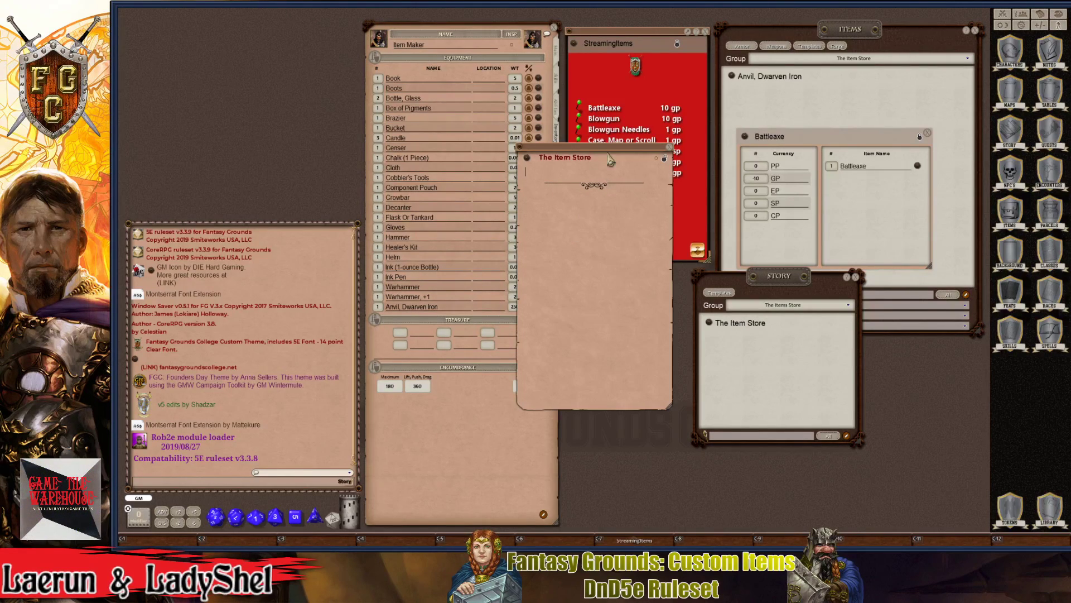
left_click_drag(596, 159, 435, 38)
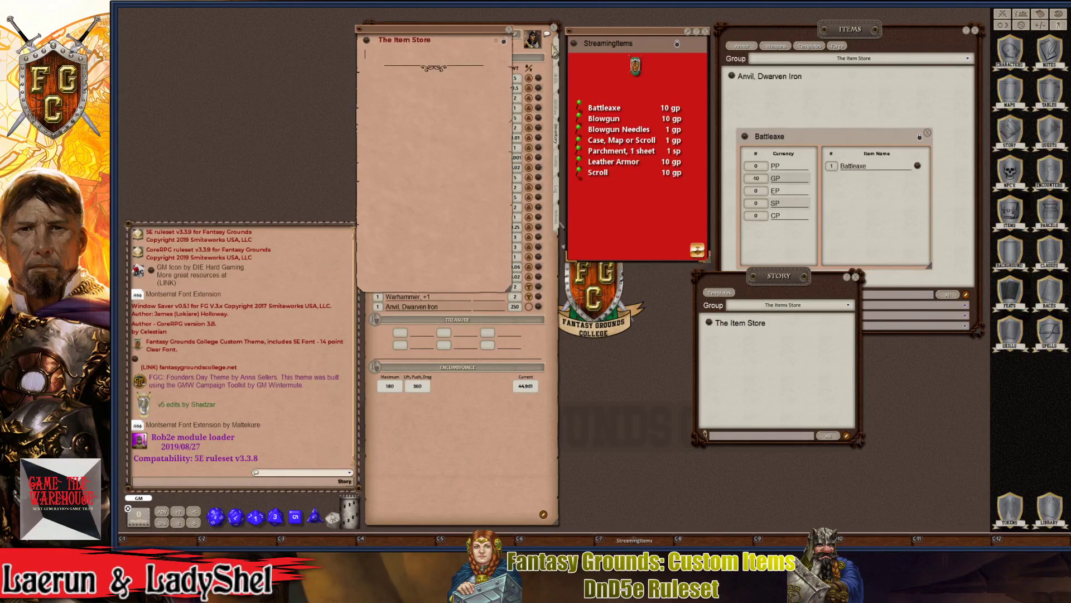
- Unlock and enlarge the StreamingItems image, and rename it "Handout, The Item Store Menu"
left_click(676, 44)
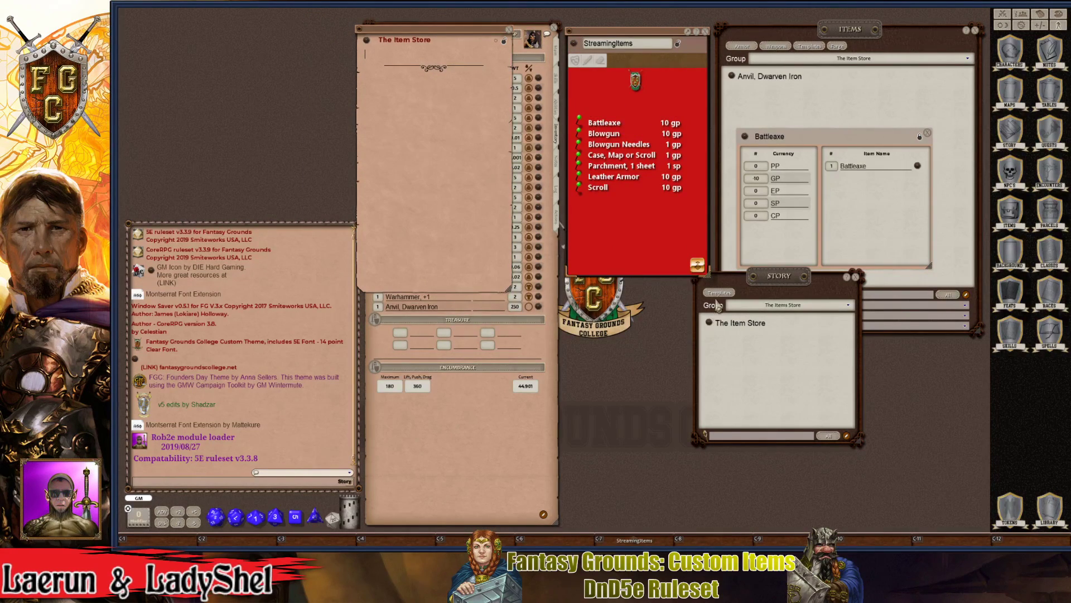
left_click_drag(707, 276, 954, 392)
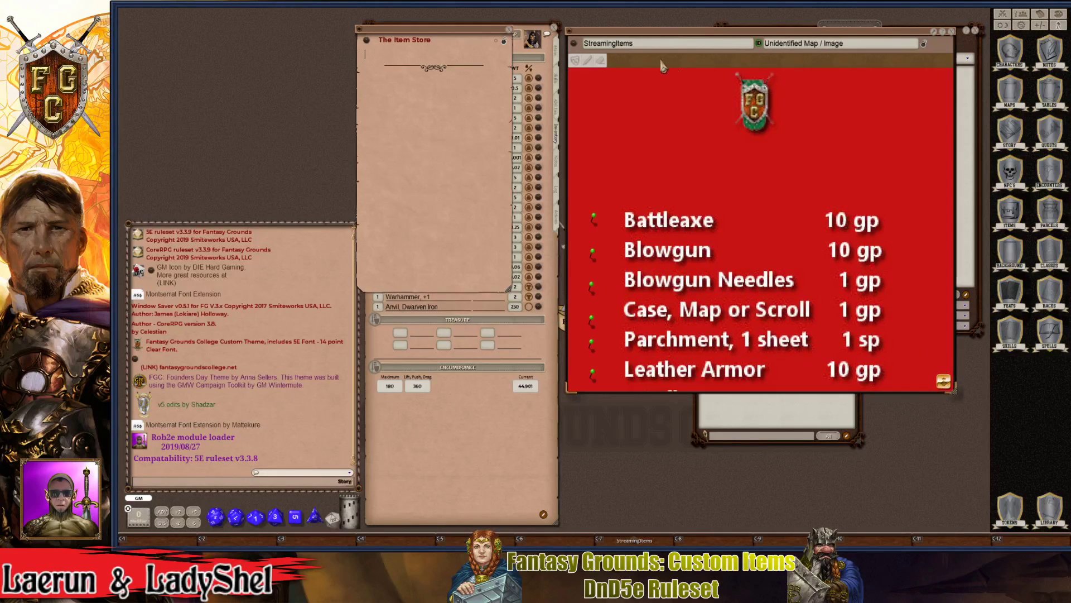
double_click(648, 46)
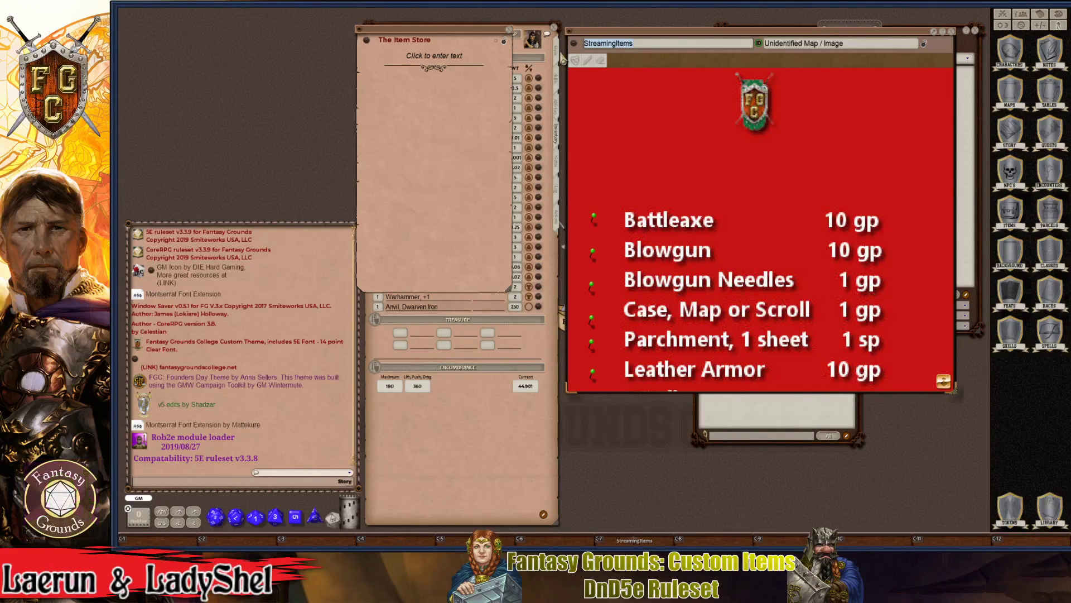
key("ctrl+c")
key("ctrl")
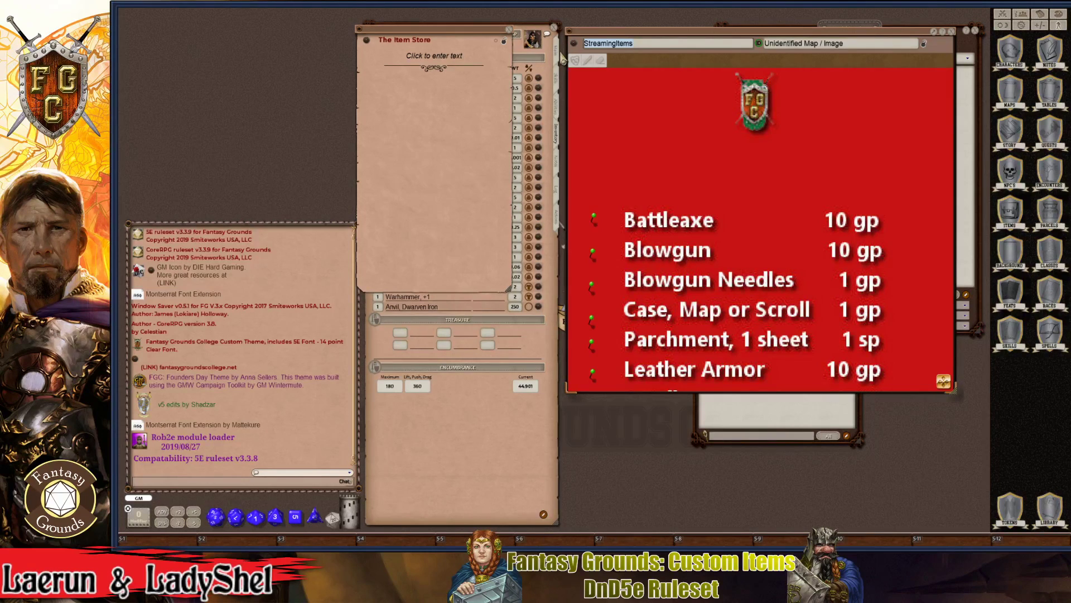
type("Handout,")
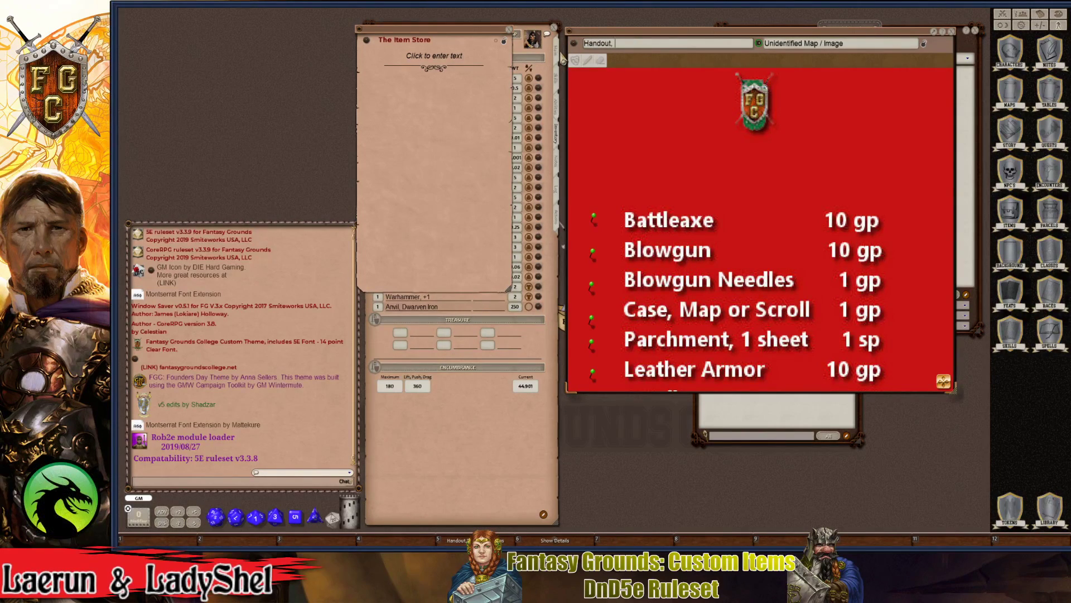
key("ctrl")
type("The Item Store menu")
key("ctrl")
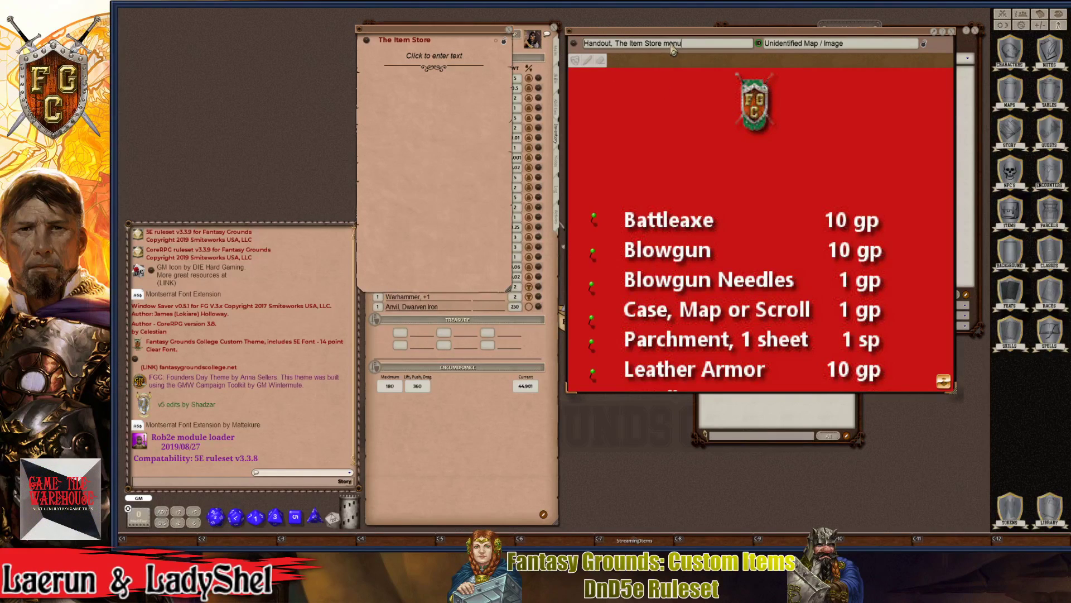
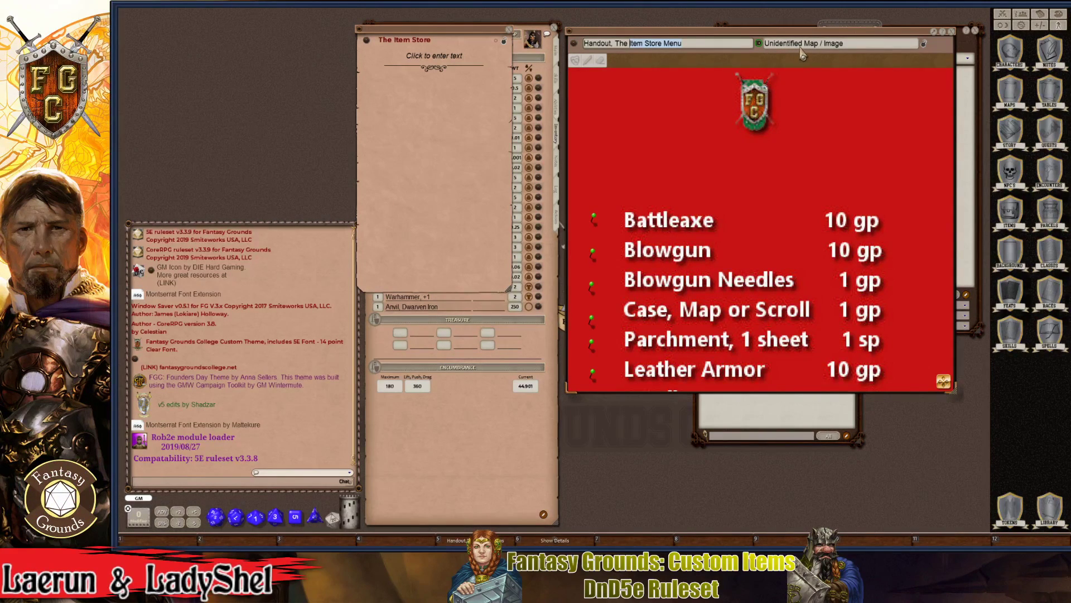
- Set the image's unidentified name to "Item Store Menu" and place the locked image clear of the character sheet
left_click(801, 44)
type("Item Store Menu")
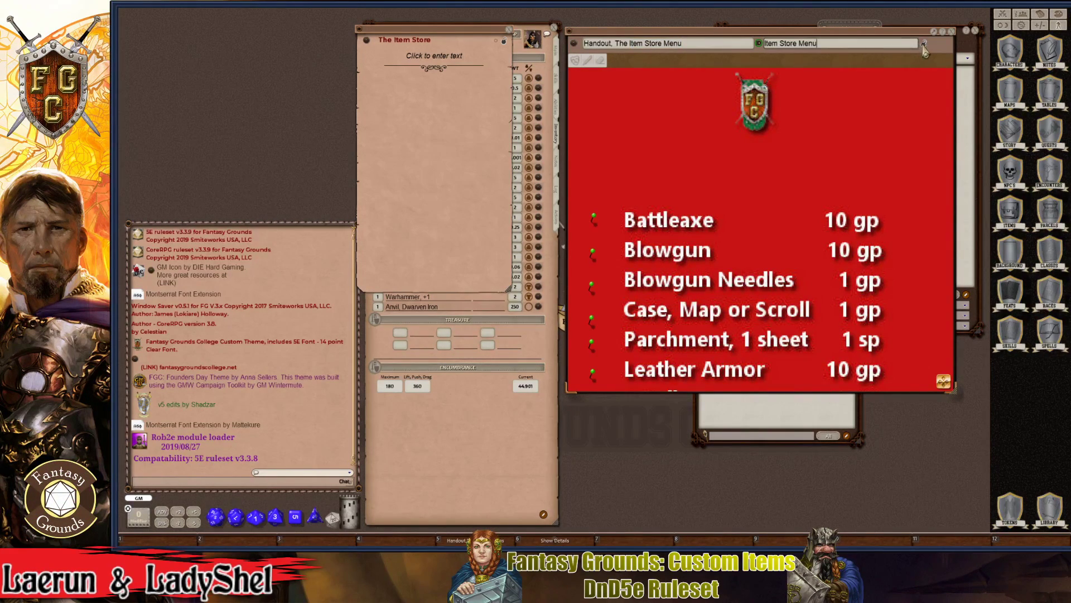
left_click(923, 44)
key("ctrl")
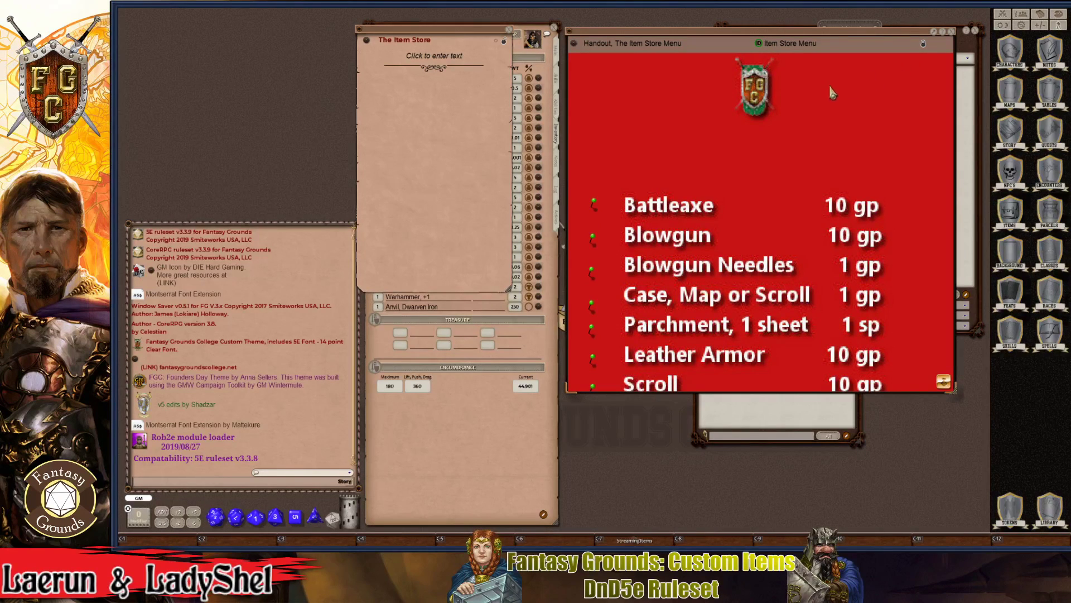
left_click_drag(782, 38, 831, 69)
key("ctrl")
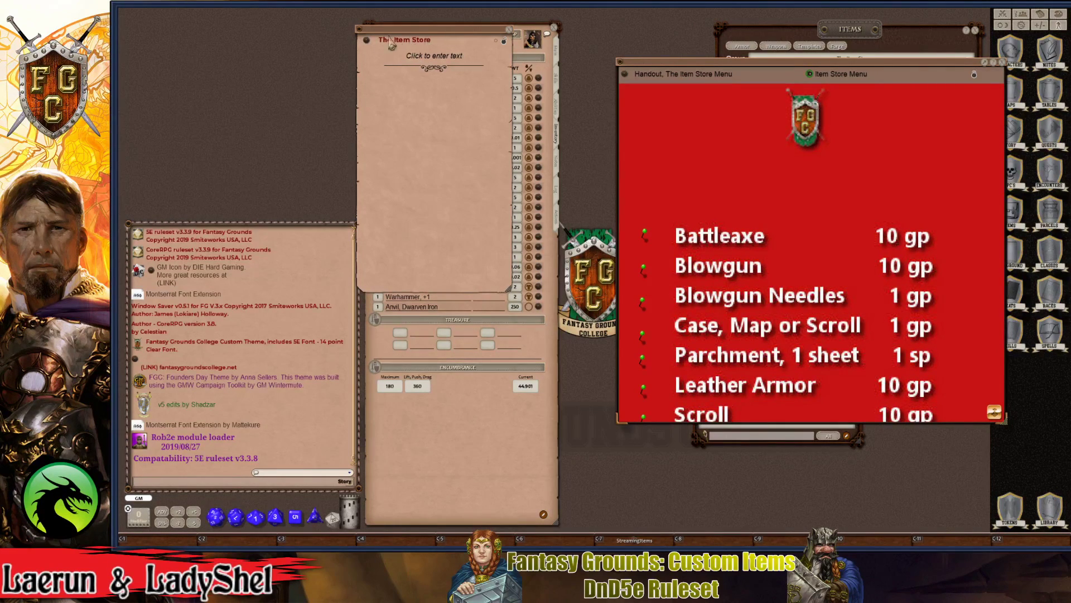
- Enter "The Item store Menu" in the story's text and turn that line into a link to the handout image
left_click(432, 60)
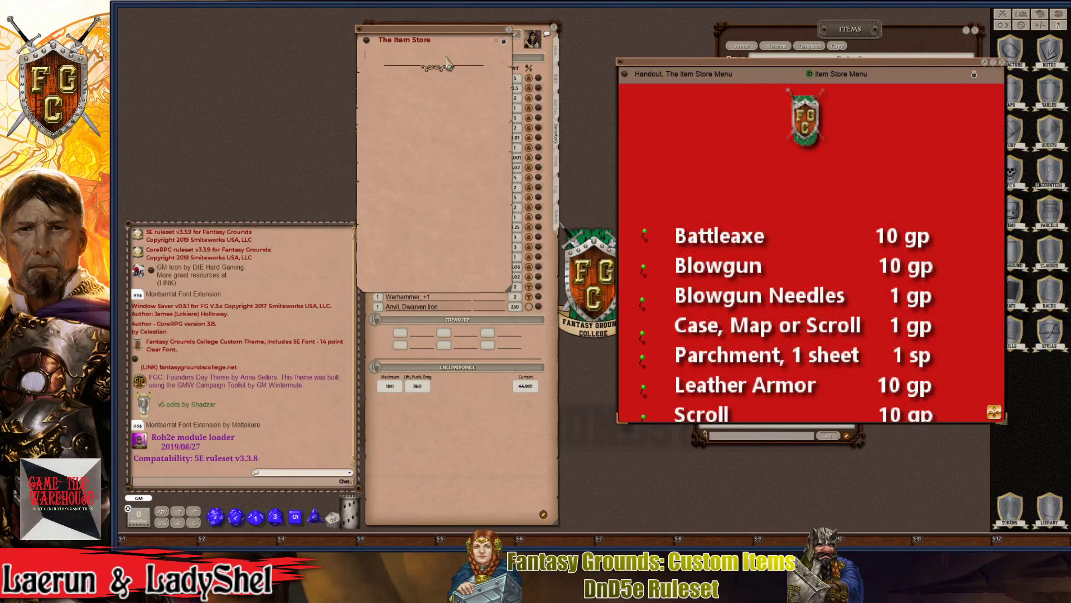
type("The item store Menu")
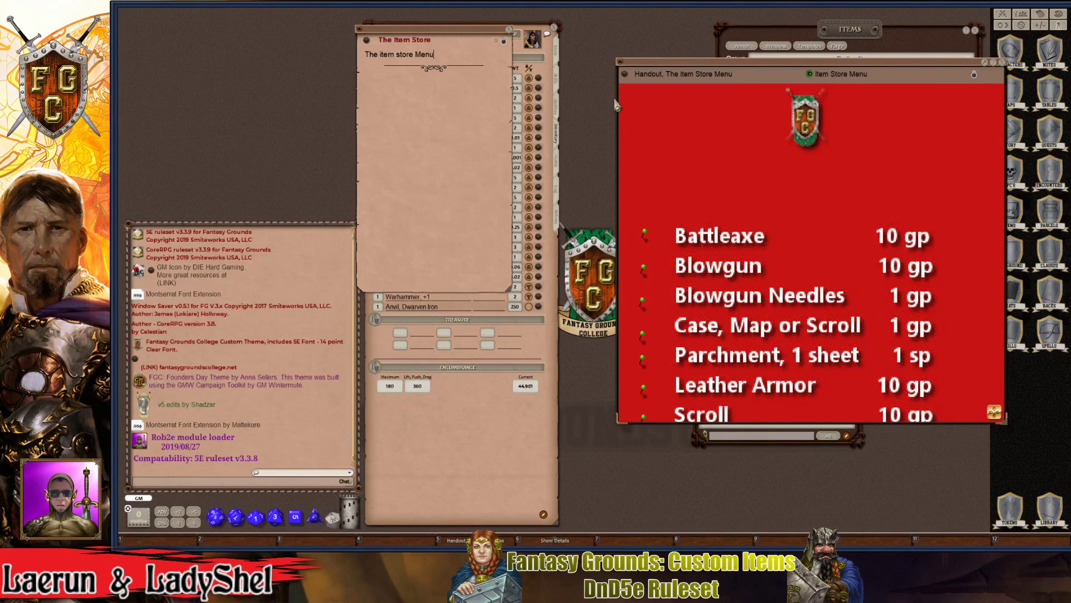
left_click_drag(623, 74, 389, 88)
left_click(395, 54)
key("BackSpace")
type("I")
left_click(467, 56)
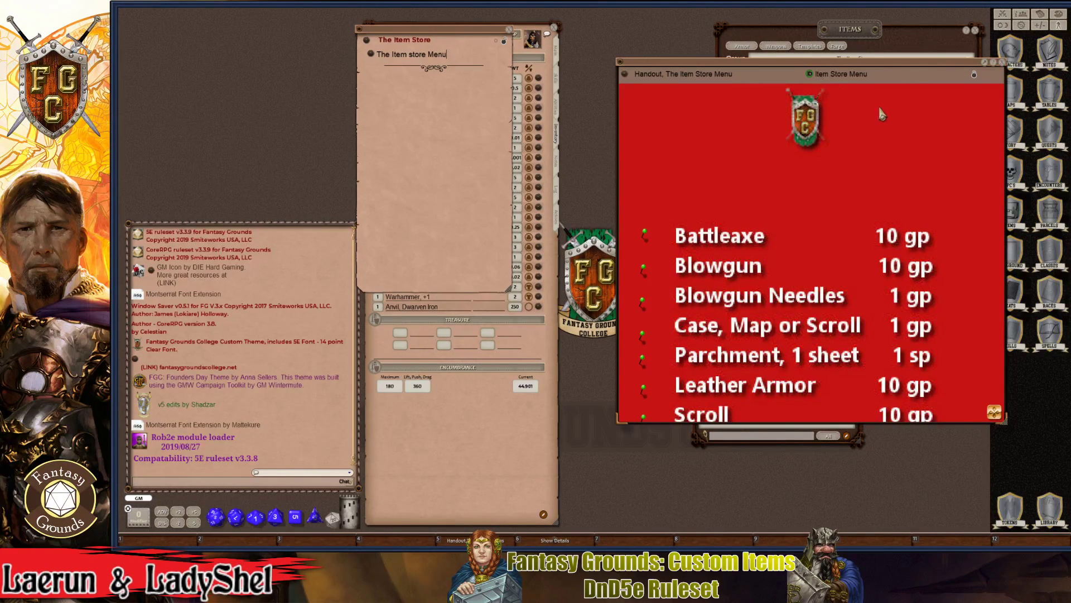
- Close the handout image and reopen it from its link in The Item Store story
key("ctrl")
left_click(1003, 63)
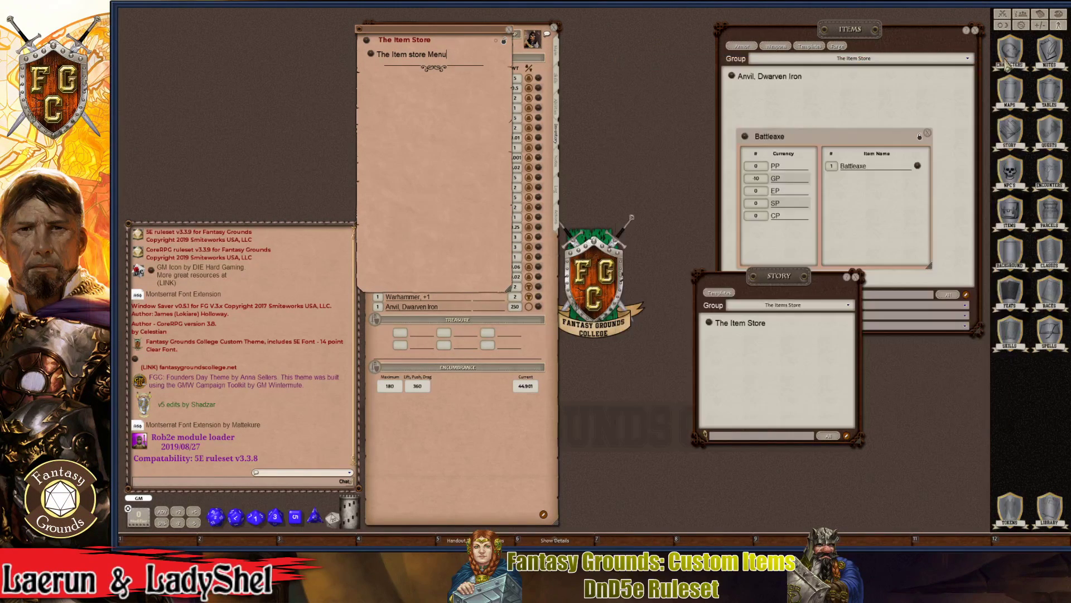
left_click(370, 56)
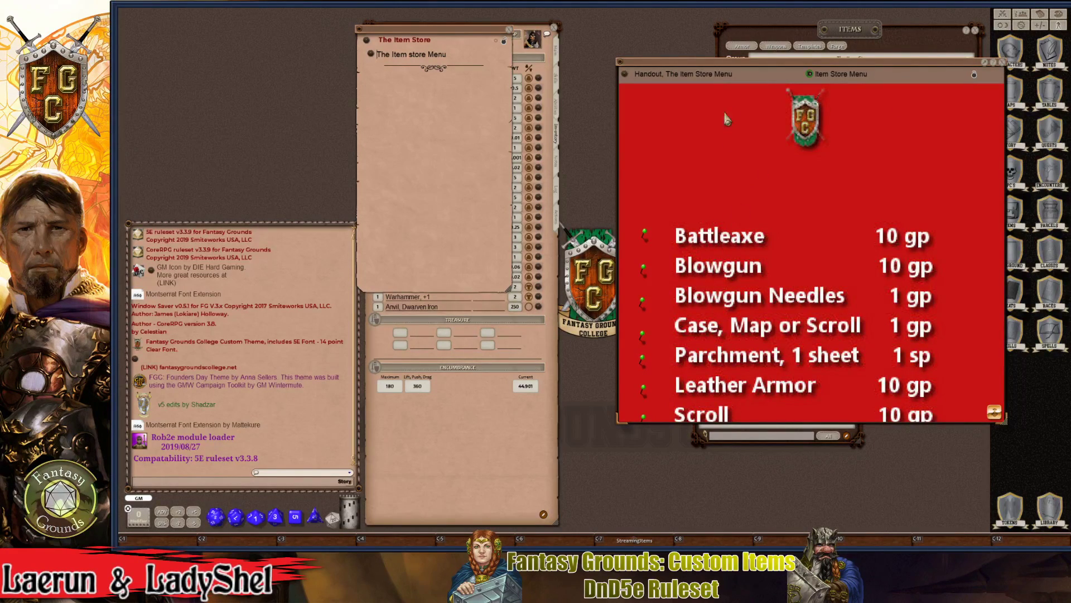
- Close the story list and arrange the Battleaxe parcel, handout image and The Item Store story so the character sheet is uncovered
left_click_drag(784, 67, 395, 91)
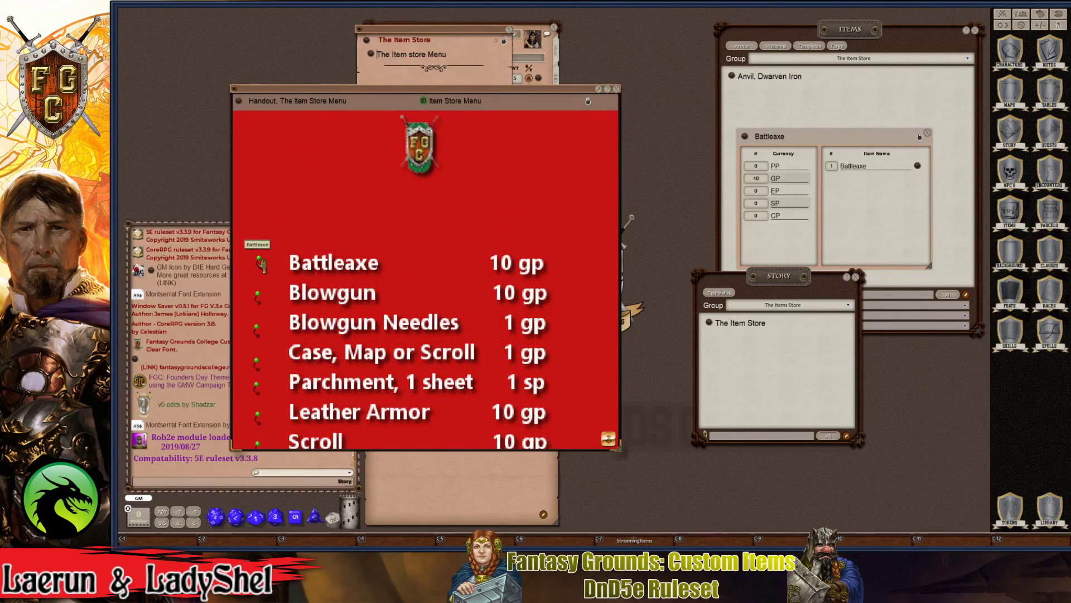
left_click(856, 277)
key("ctrl")
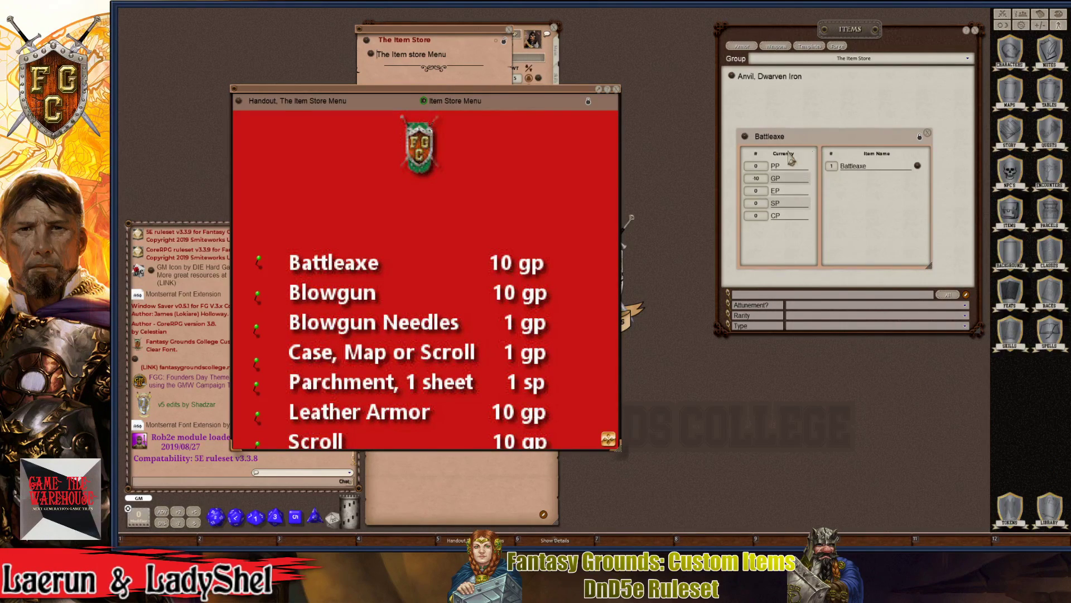
left_click_drag(838, 134, 759, 208)
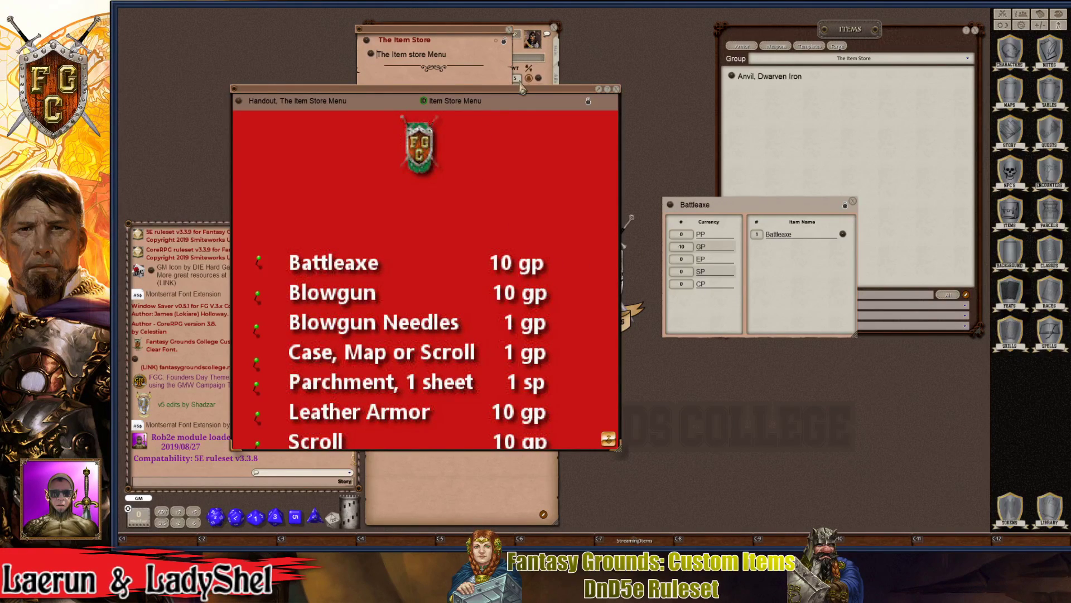
left_click_drag(520, 94, 926, 143)
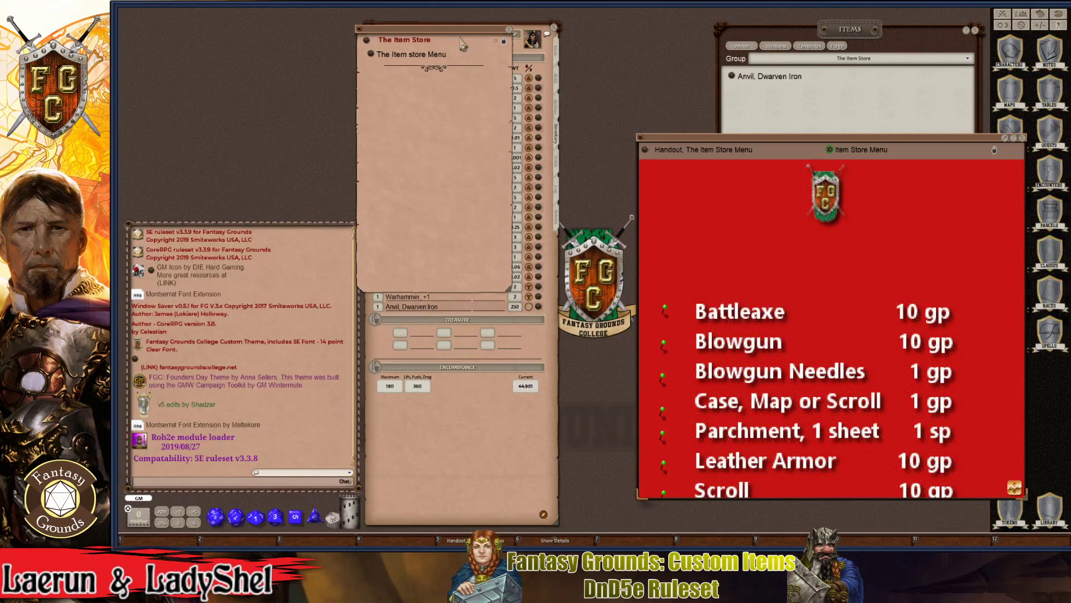
left_click_drag(485, 26, 288, 41)
left_click_drag(780, 150, 790, 365)
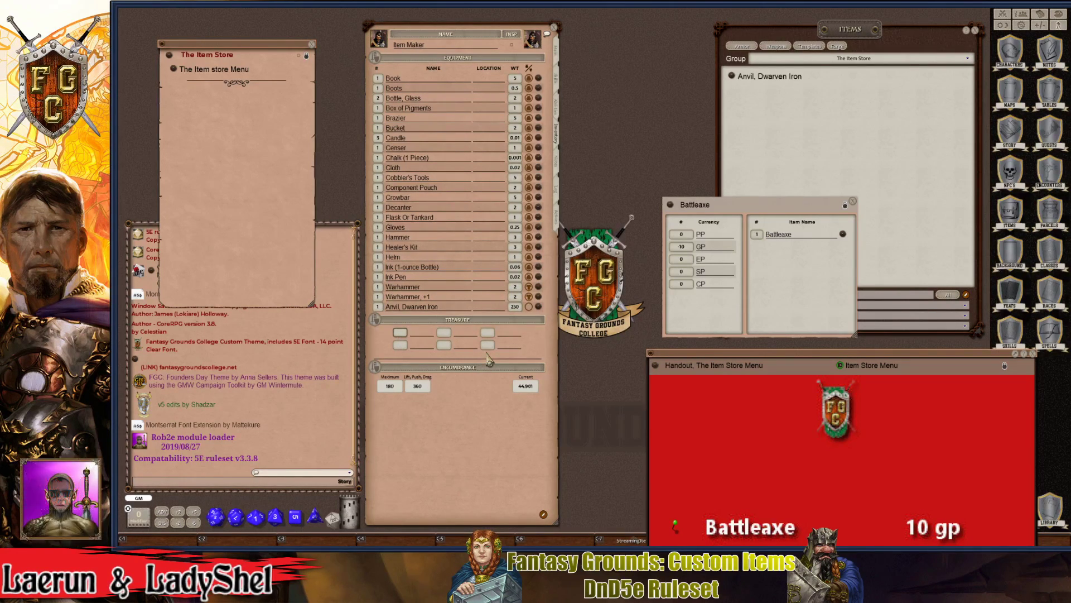
- Give the Item Maker character 200 gp in treasure and transfer the Battleaxe parcel to the character sheet
type("200")
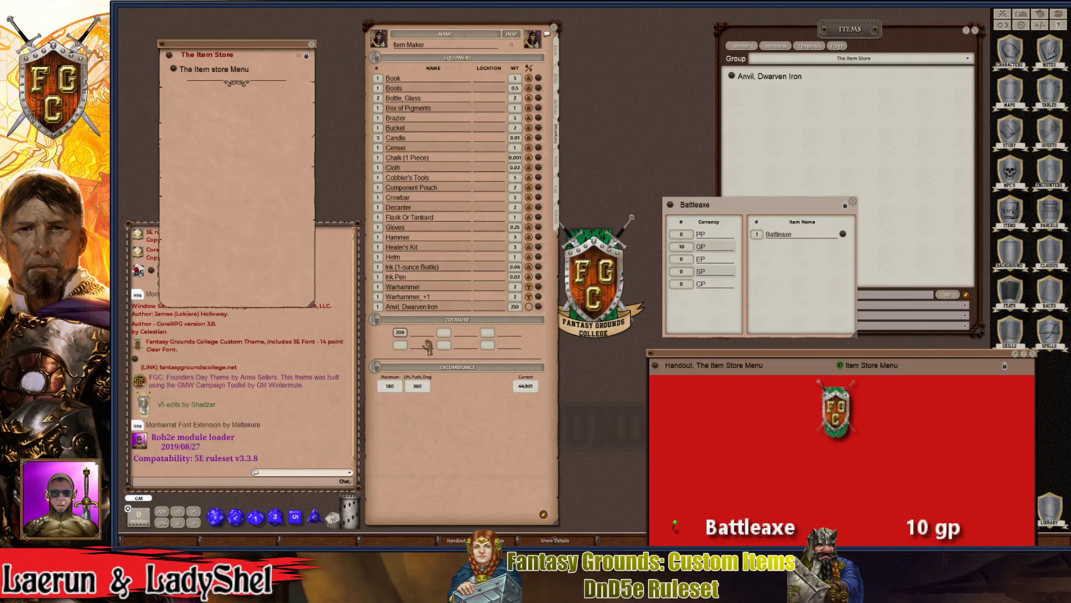
type("gp")
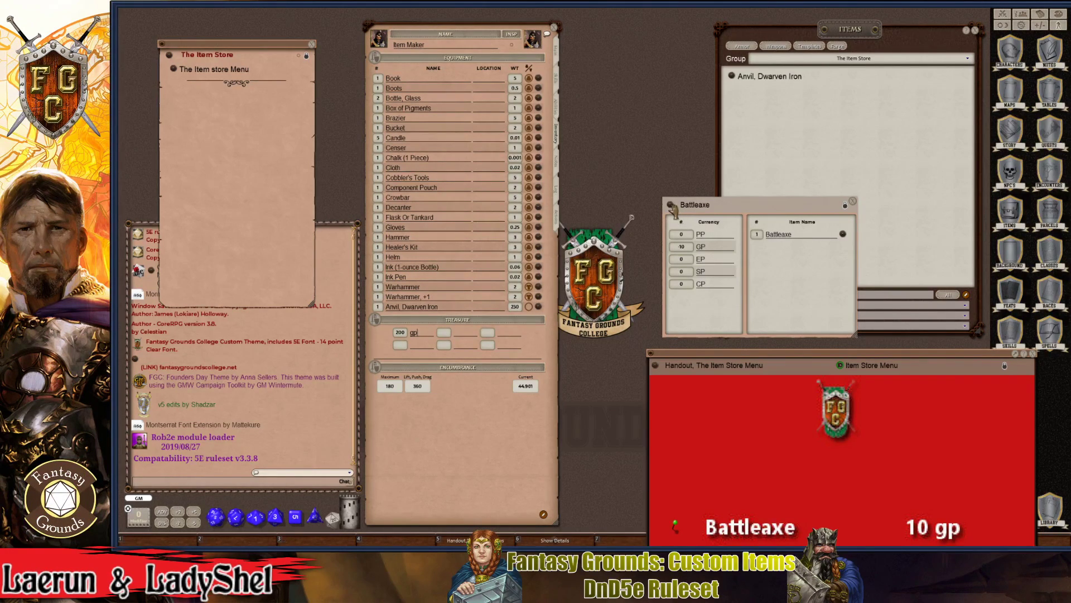
key("ctrl")
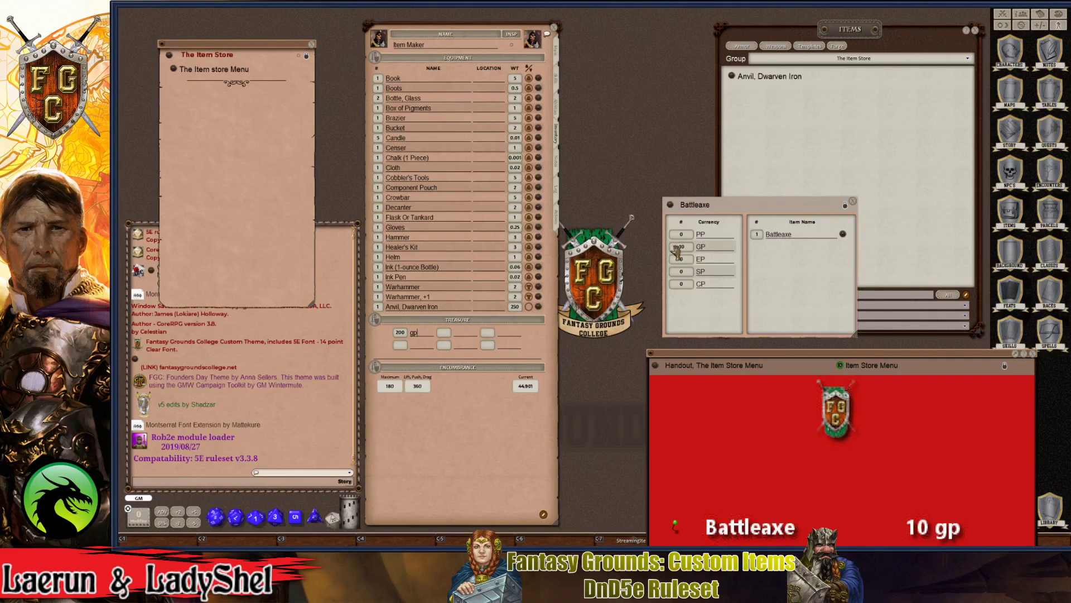
left_click_drag(671, 208, 462, 213)
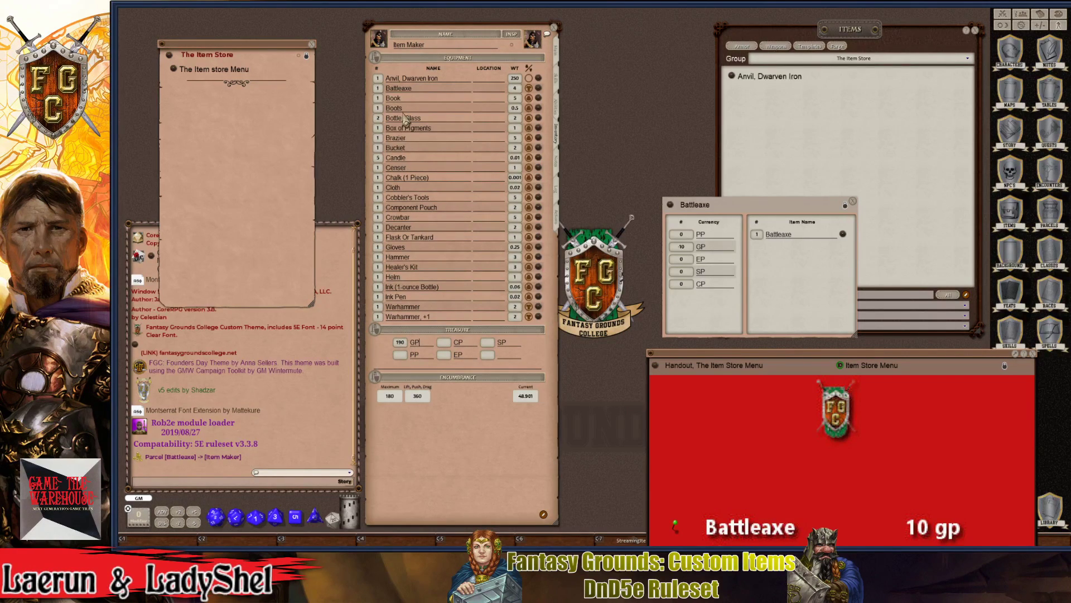
- Open the Battleaxe from the character's equipment list to examine its cost, weight and damage, and close the record
left_click(538, 88)
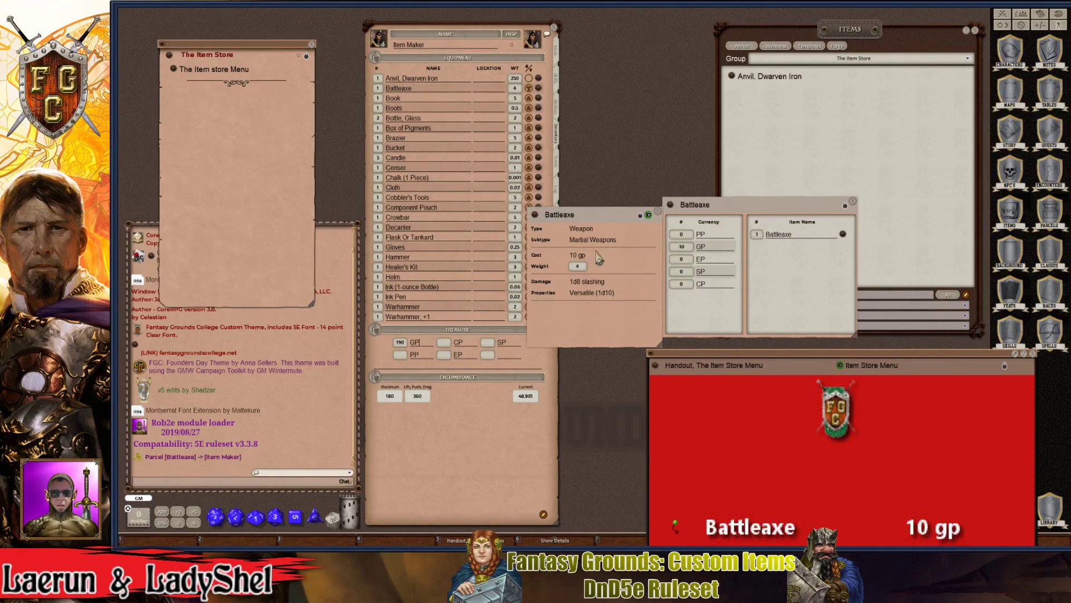
key("ctrl")
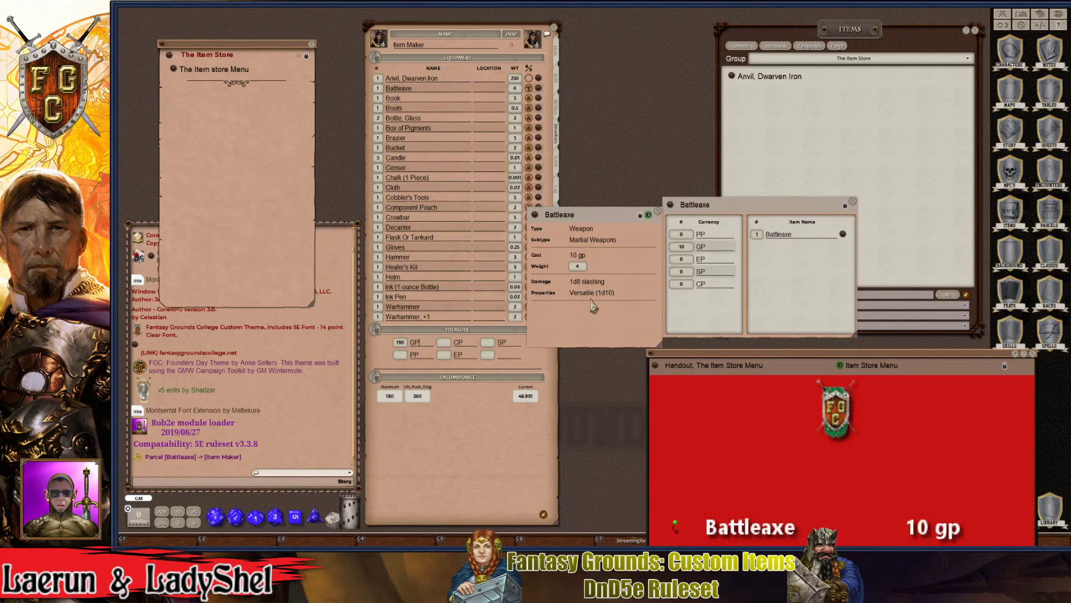
left_click(658, 211)
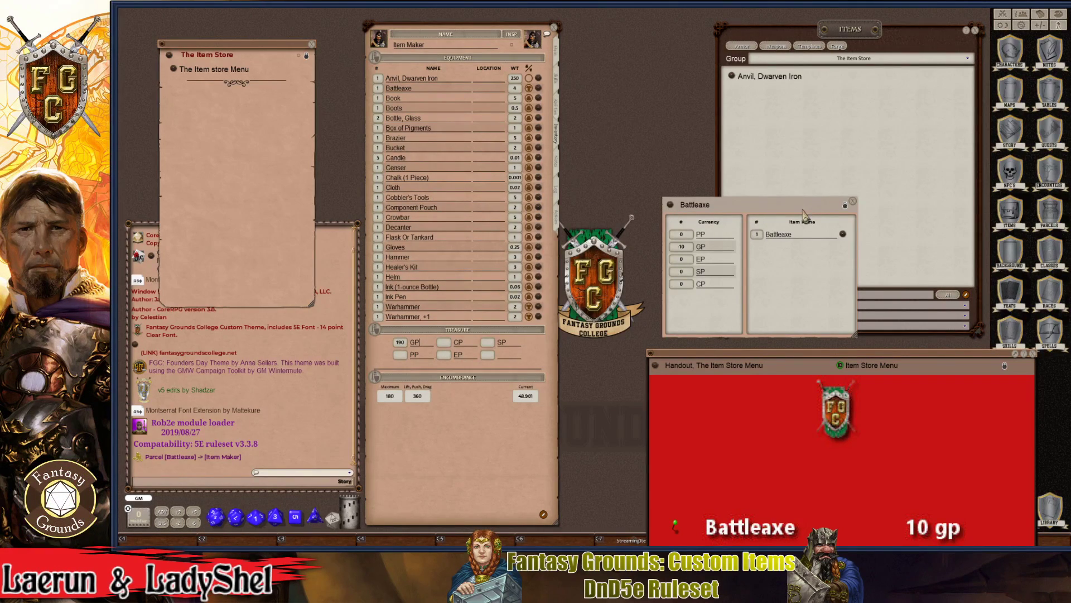
- Close the Battleaxe parcel and reposition the handout image over the character sheet, clear of the item list
left_click_drag(803, 215, 718, 137)
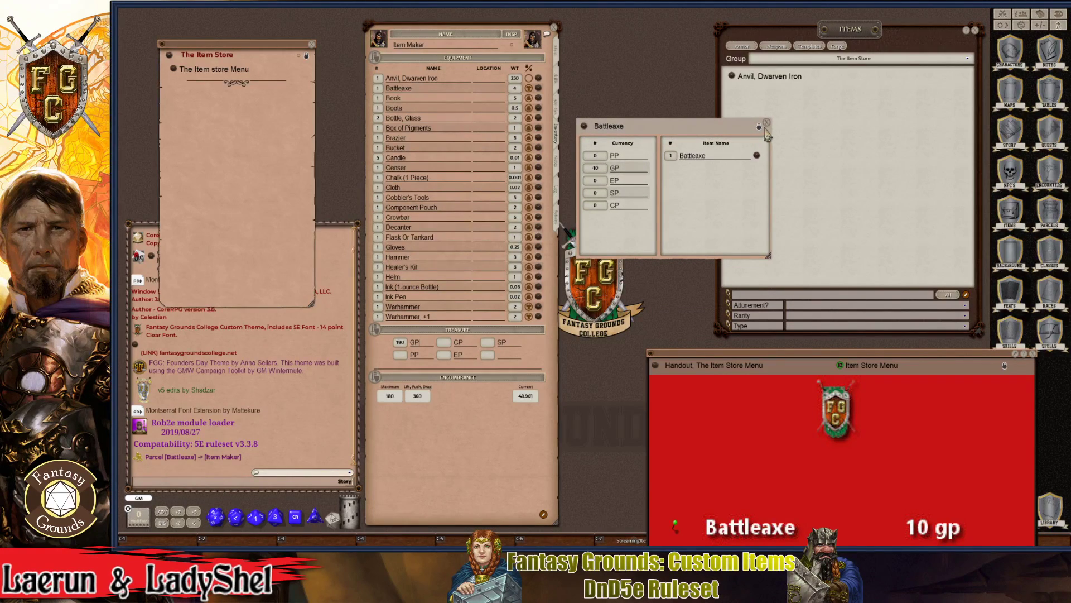
left_click(767, 124)
left_click_drag(840, 363, 700, 182)
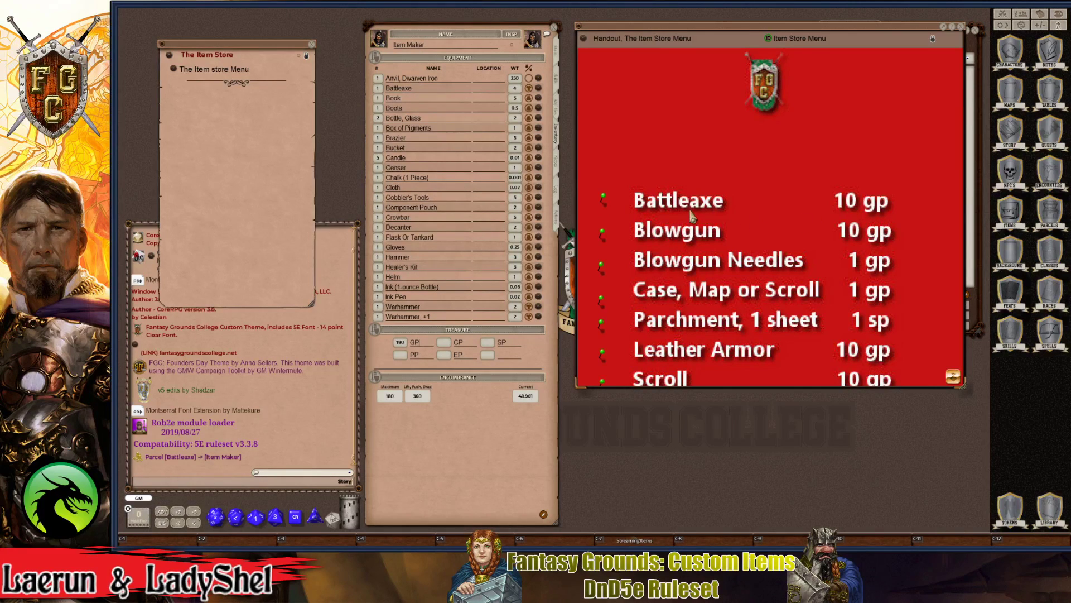
left_click_drag(749, 41, 492, 53)
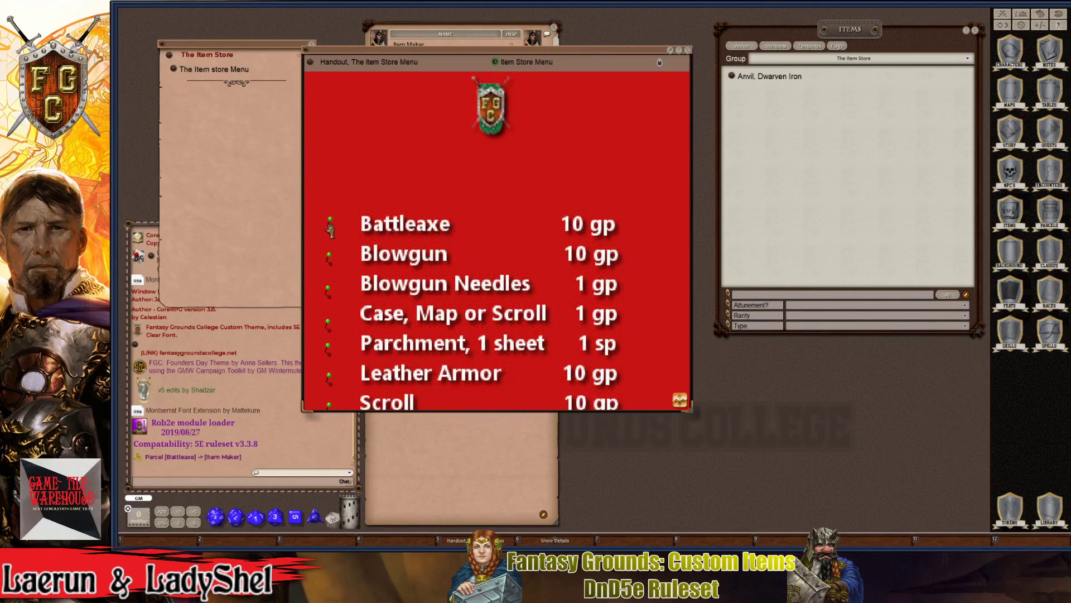
- Open the Battleaxe item through its parcel pin on the handout, close the parcel, and move the item record clear of the image
left_click(330, 227)
left_click(757, 156)
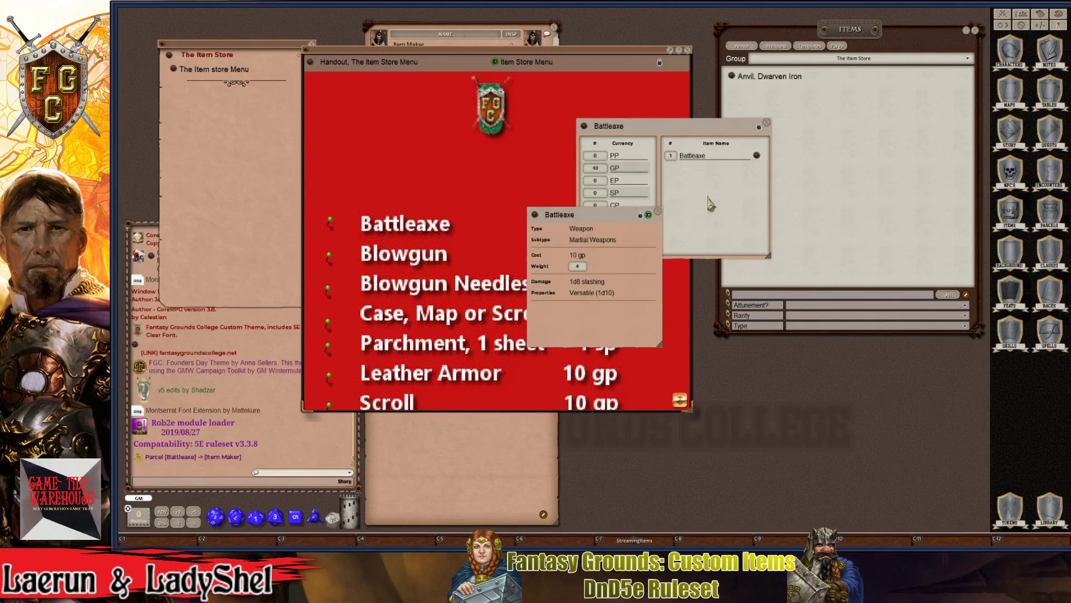
left_click(767, 122)
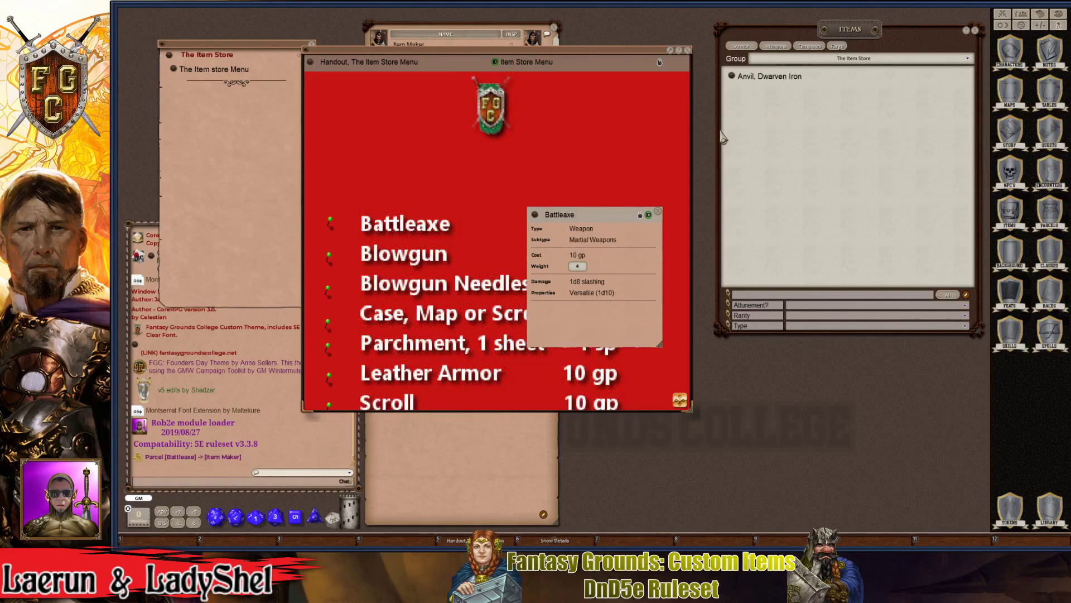
key("ctrl")
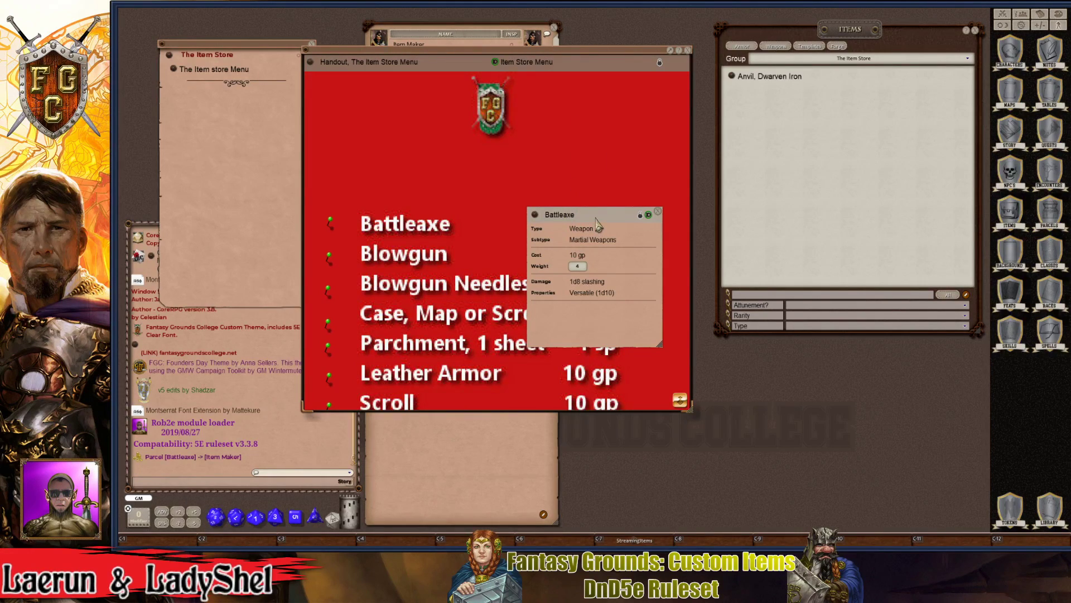
left_click_drag(597, 221, 887, 300)
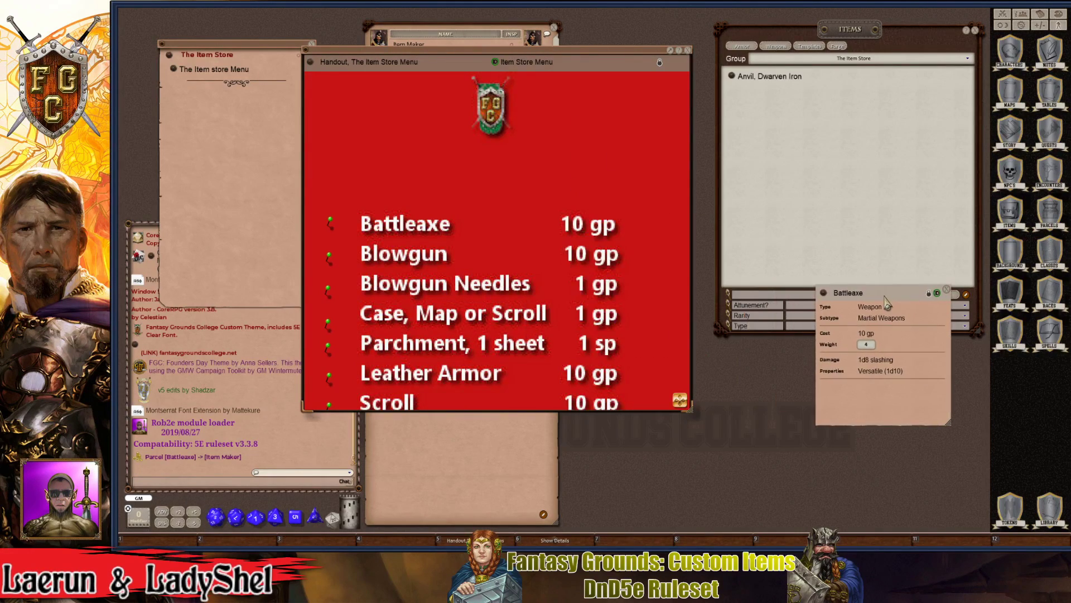
- Unlock the Battleaxe record, set its weight to 3, and lock it again
left_click(930, 293)
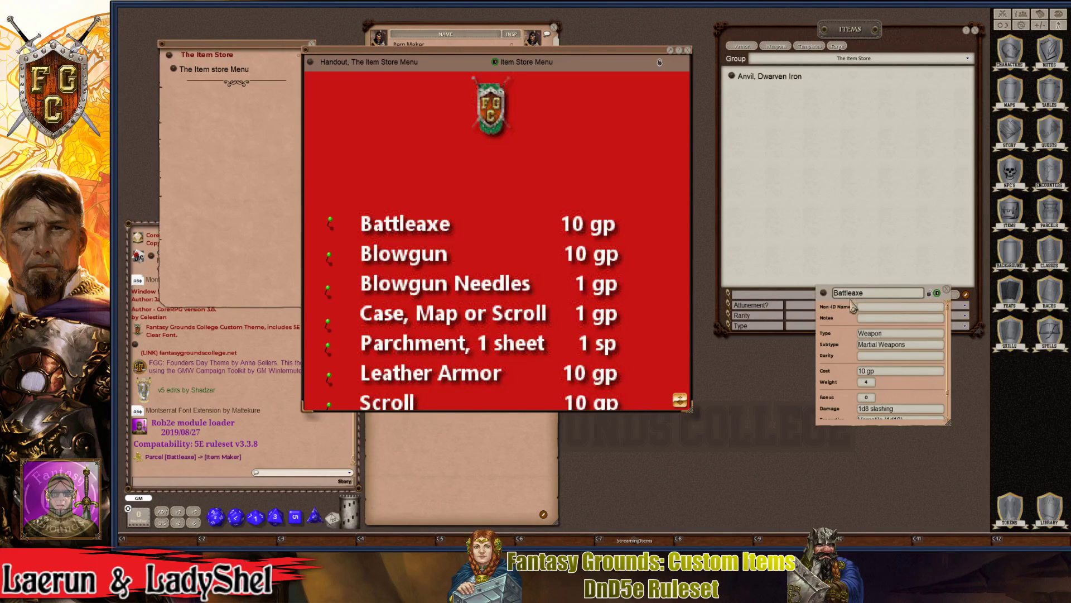
scroll(877, 385, "down", 2)
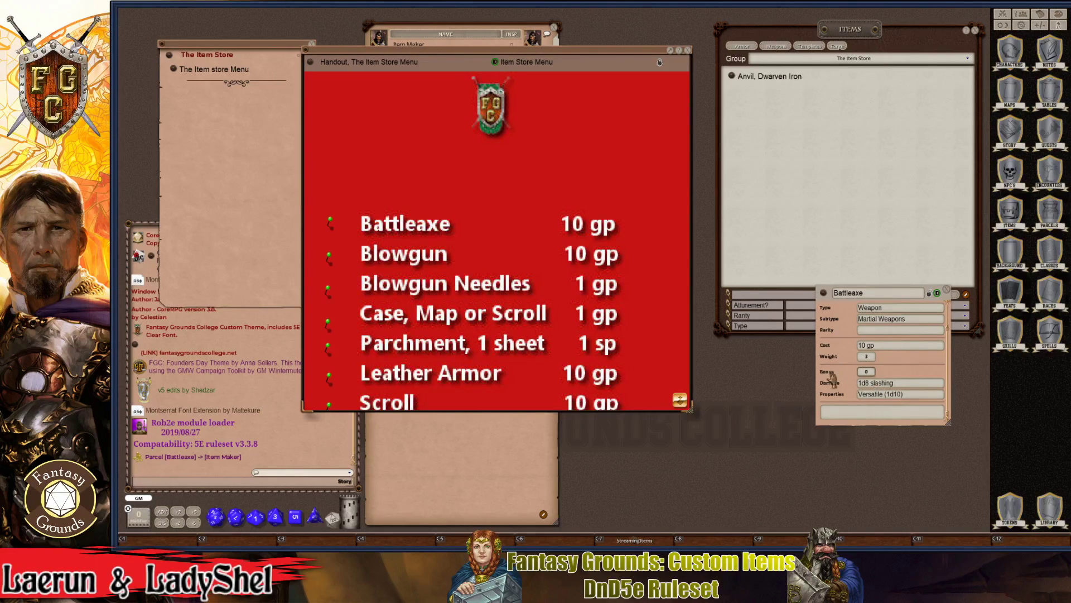
scroll(846, 385, "up", 2)
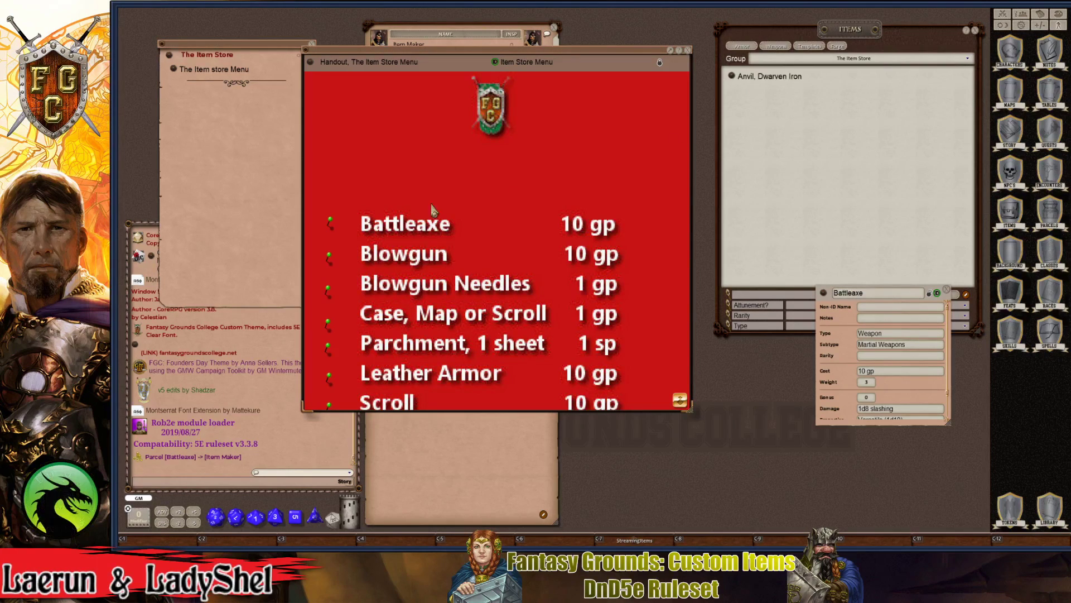
left_click(929, 294)
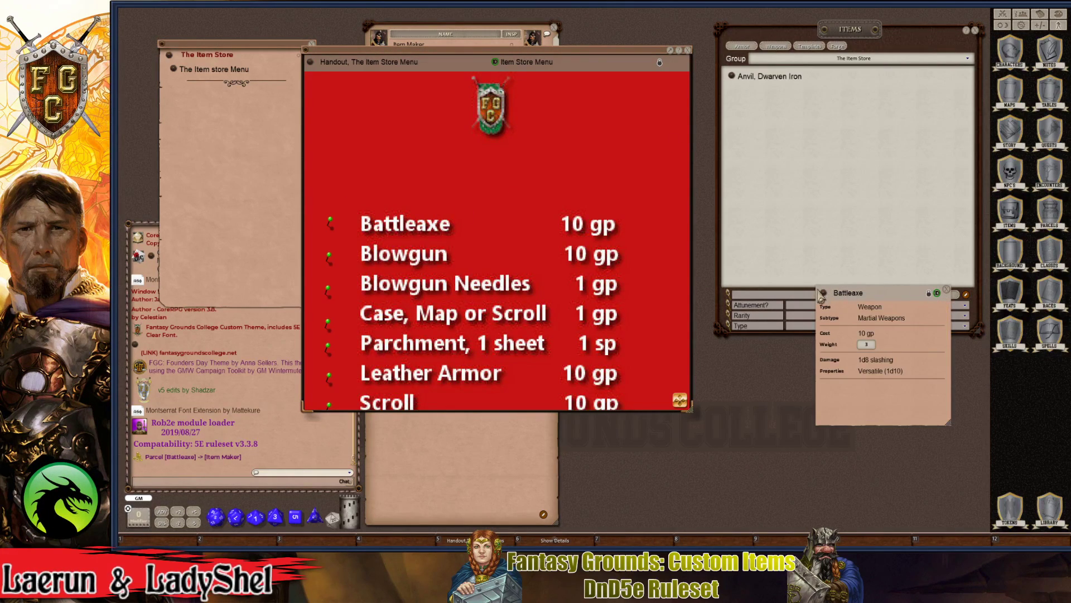
- Copy the Battleaxe twice into The Item Store group of the item list and close its record
left_click_drag(823, 298, 760, 128)
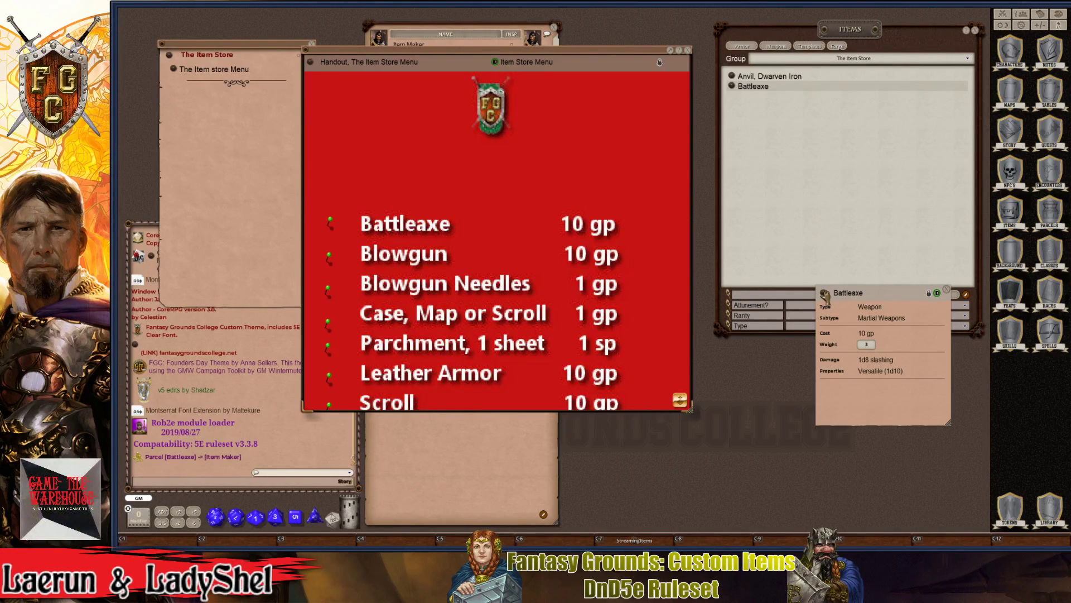
left_click_drag(824, 296, 755, 120)
left_click(947, 293)
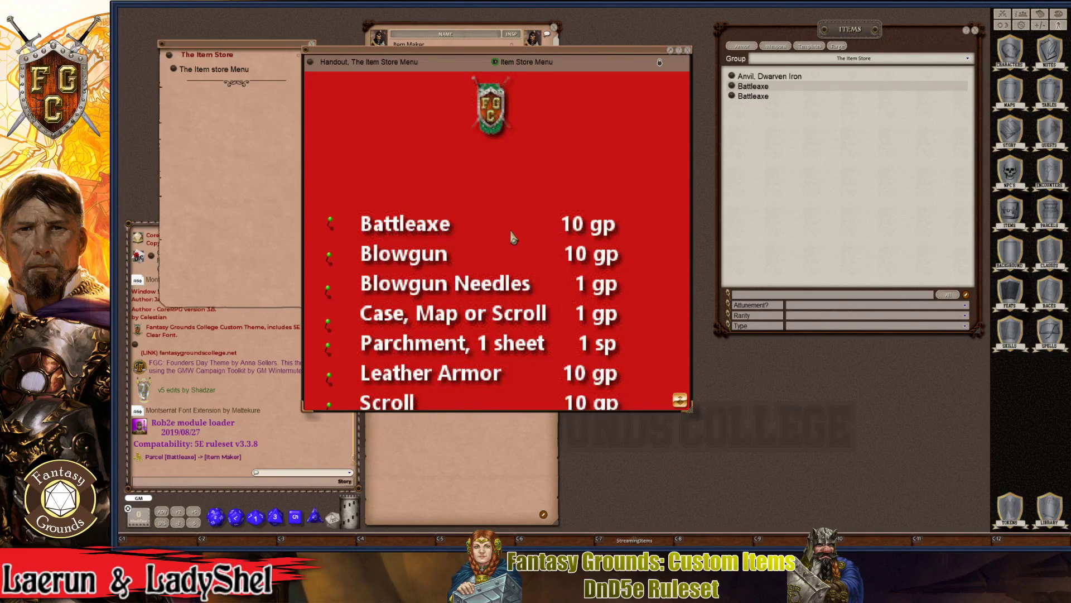
- Open the second Battleaxe copy from the item list, place its record over the list, and unlock it
key("ctrl")
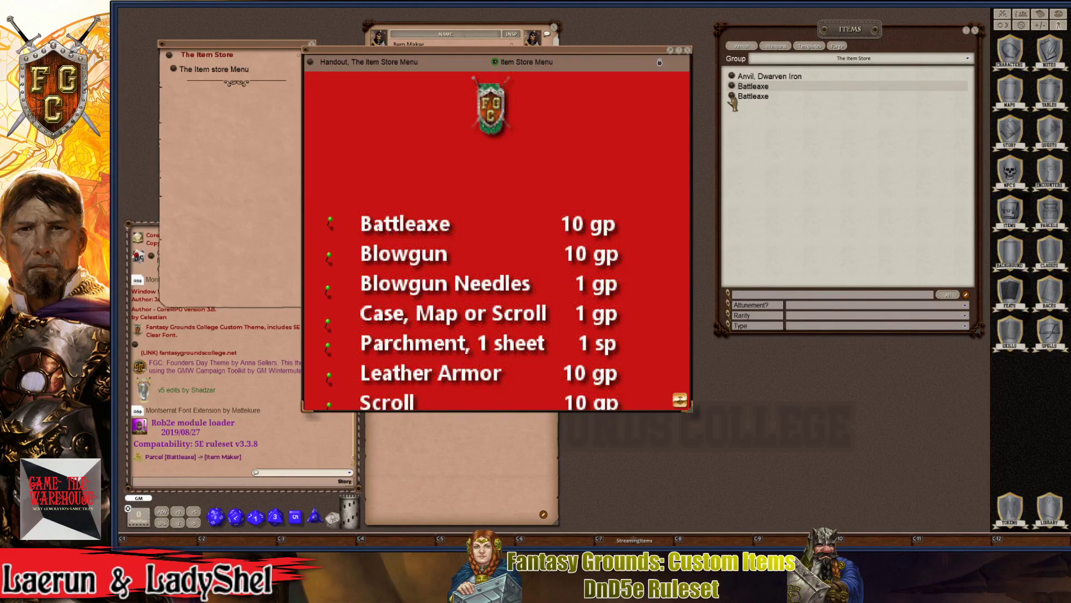
left_click(732, 97)
left_click_drag(622, 223, 851, 146)
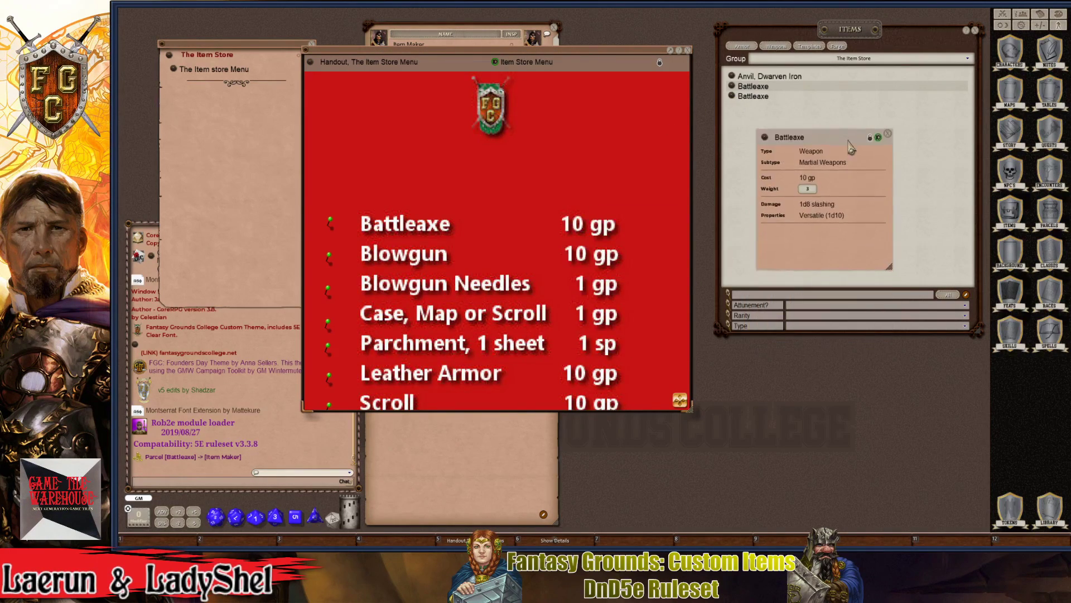
left_click(869, 137)
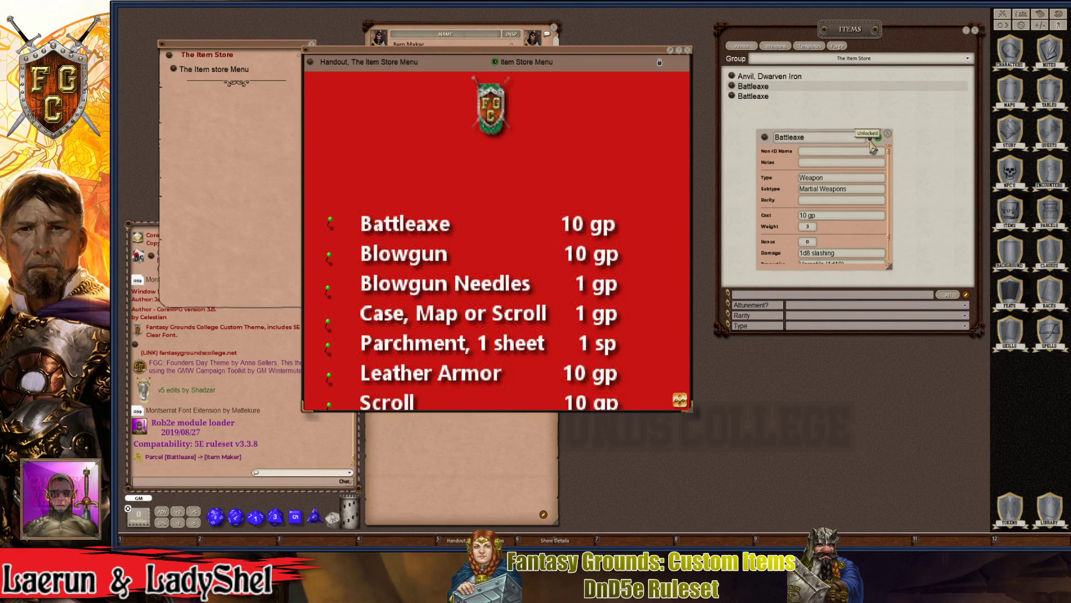
- Set the Non-ID Name of the Battleaxe copy to "Finely crafter Battleaxe"
left_click(827, 142)
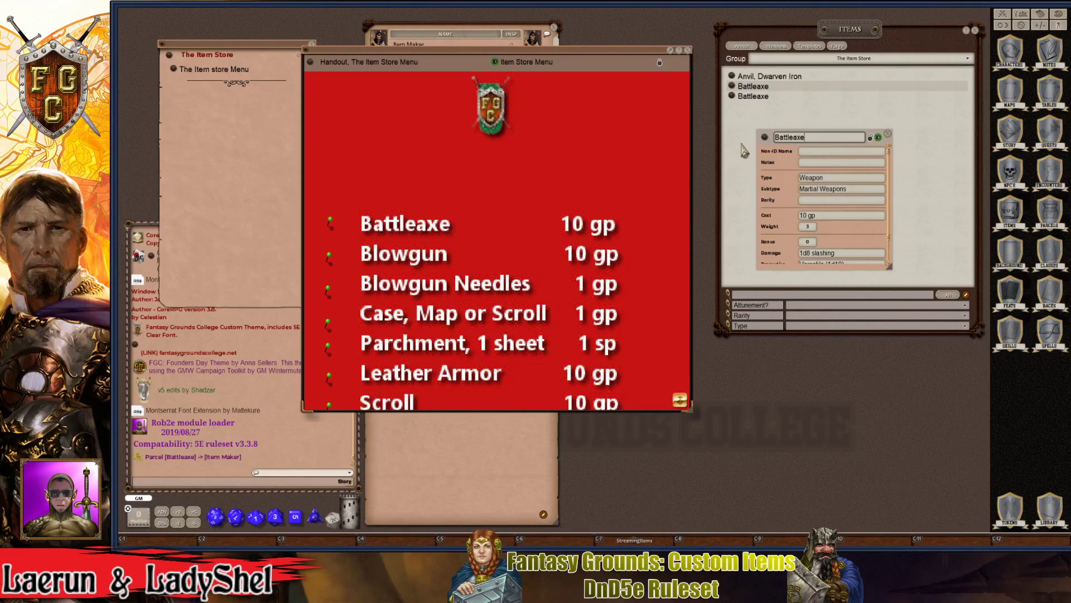
left_click_drag(805, 139, 765, 138)
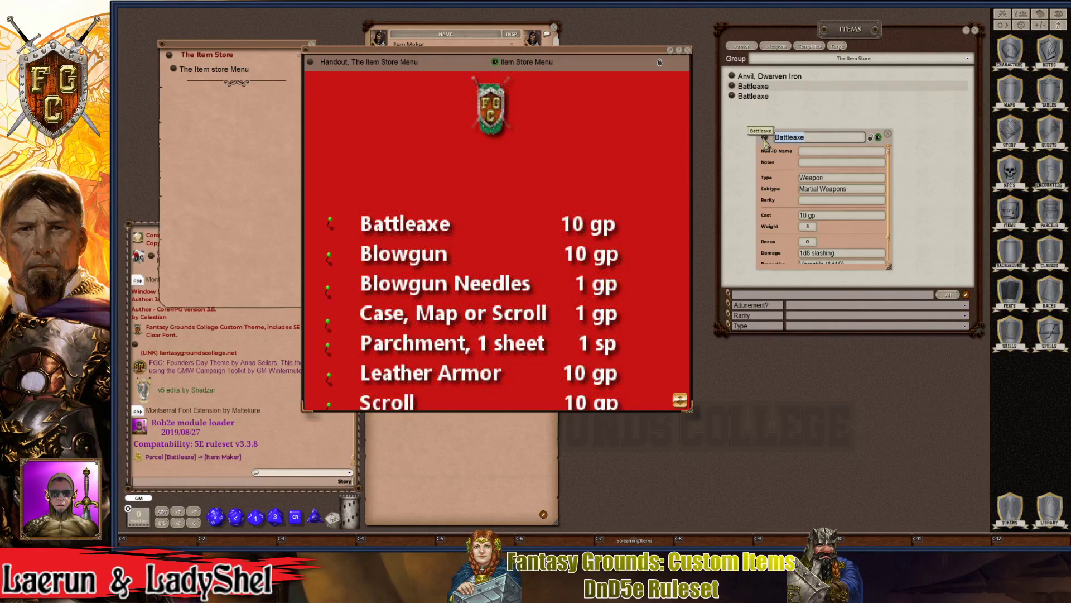
left_click(814, 152)
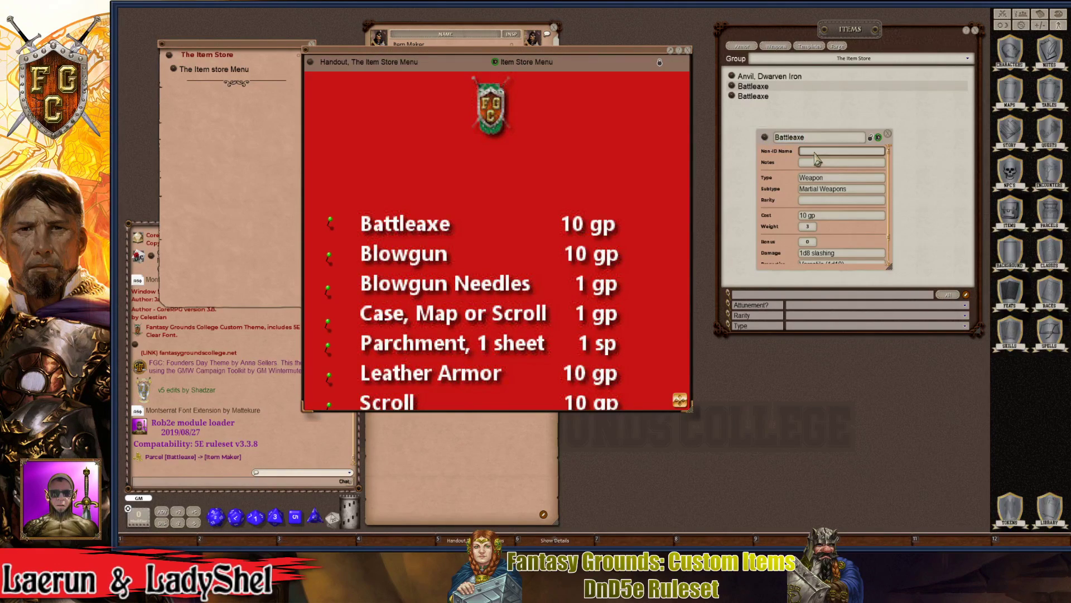
type("Item Store Menu")
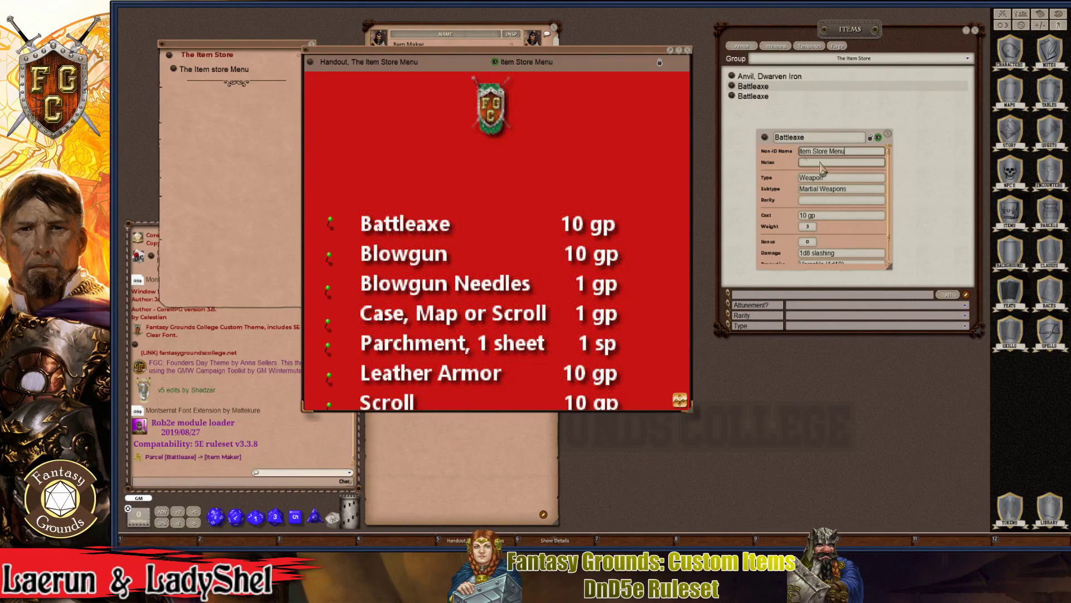
left_click_drag(857, 151, 784, 153)
type("Battleaxe")
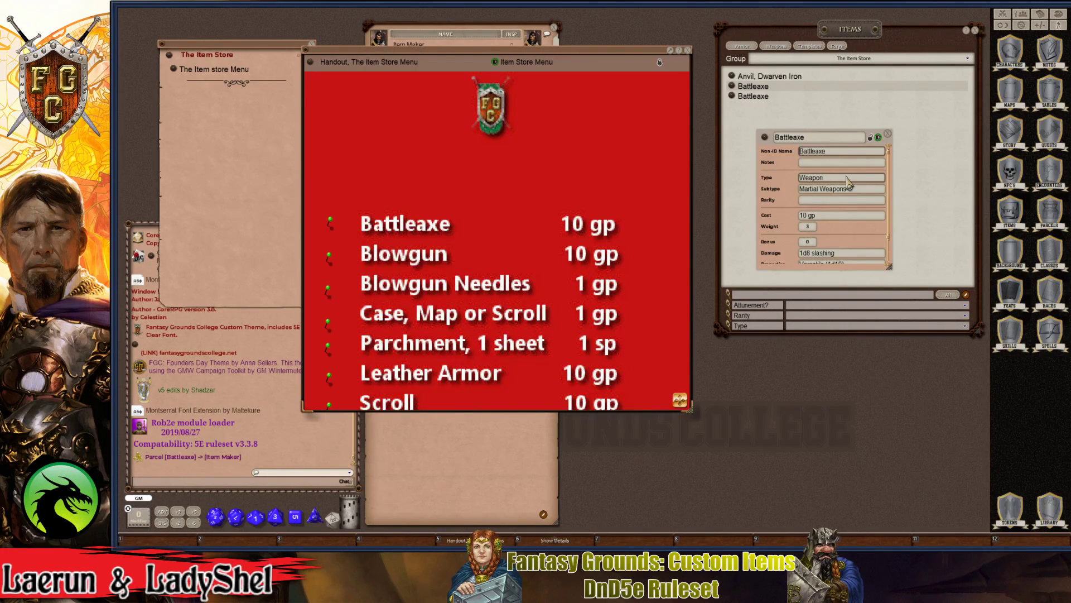
type("Fine ")
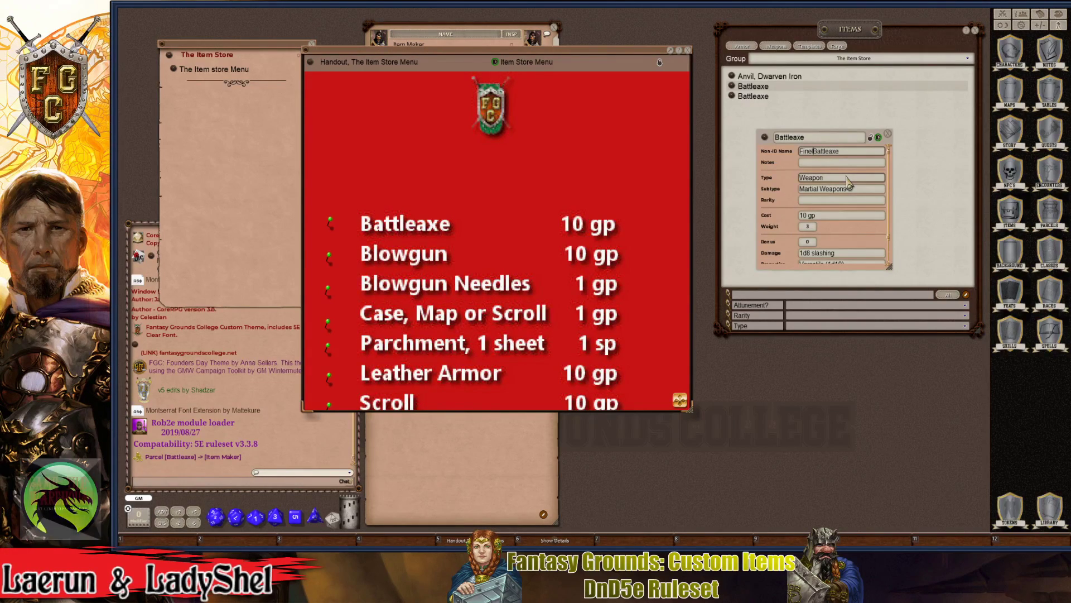
type("ly crafter")
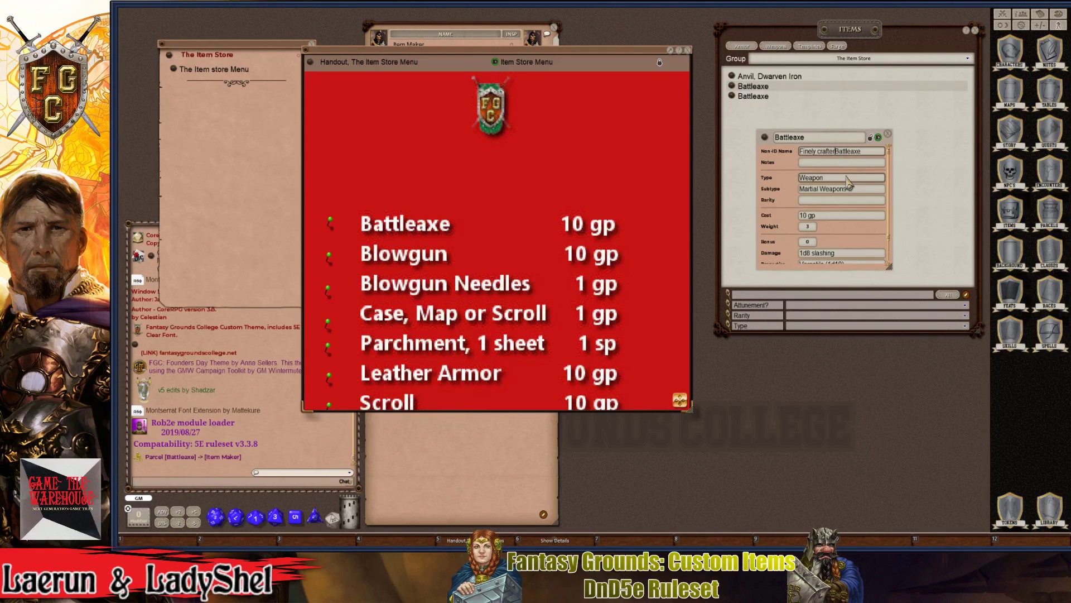
- Fill in the Battleaxe copy's notes with "This Battleaxe is nicelly made with dwarven symbology and runes covering the shaft."
left_click(818, 163)
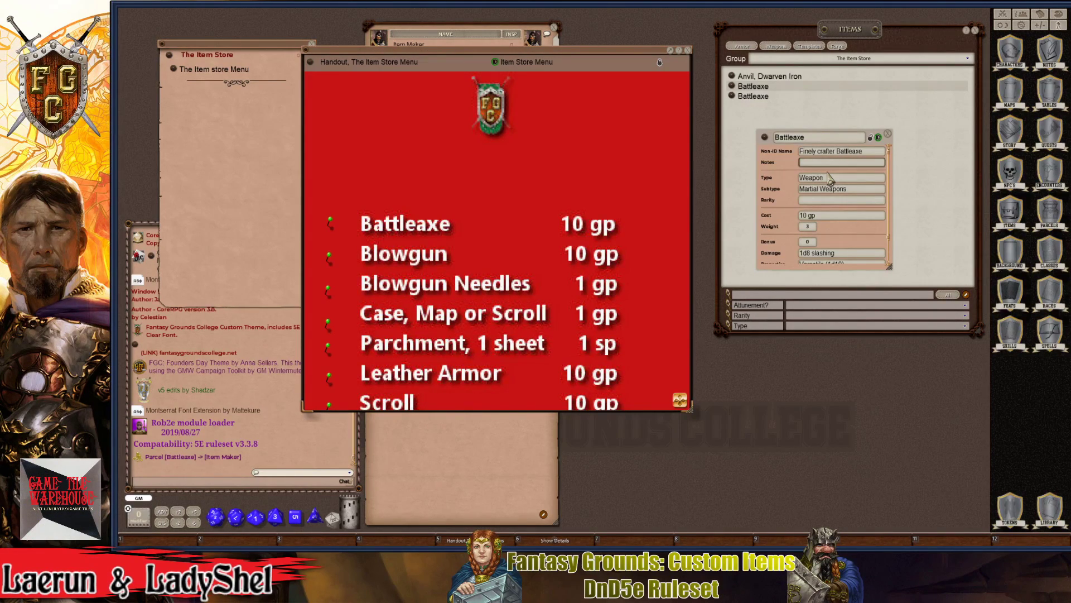
type("This Battleaxe is nice")
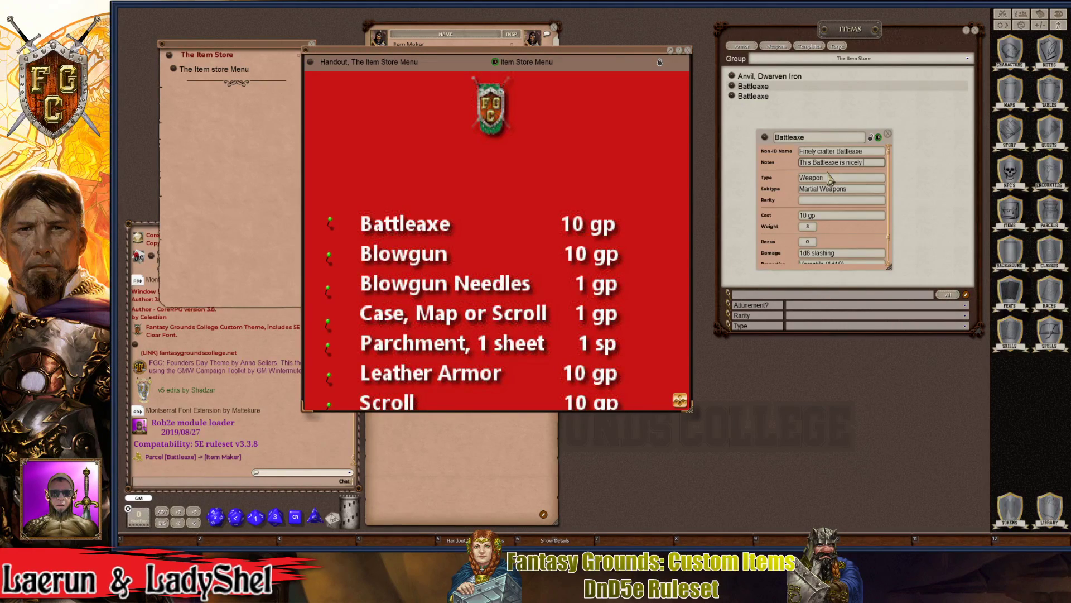
type("ly mad")
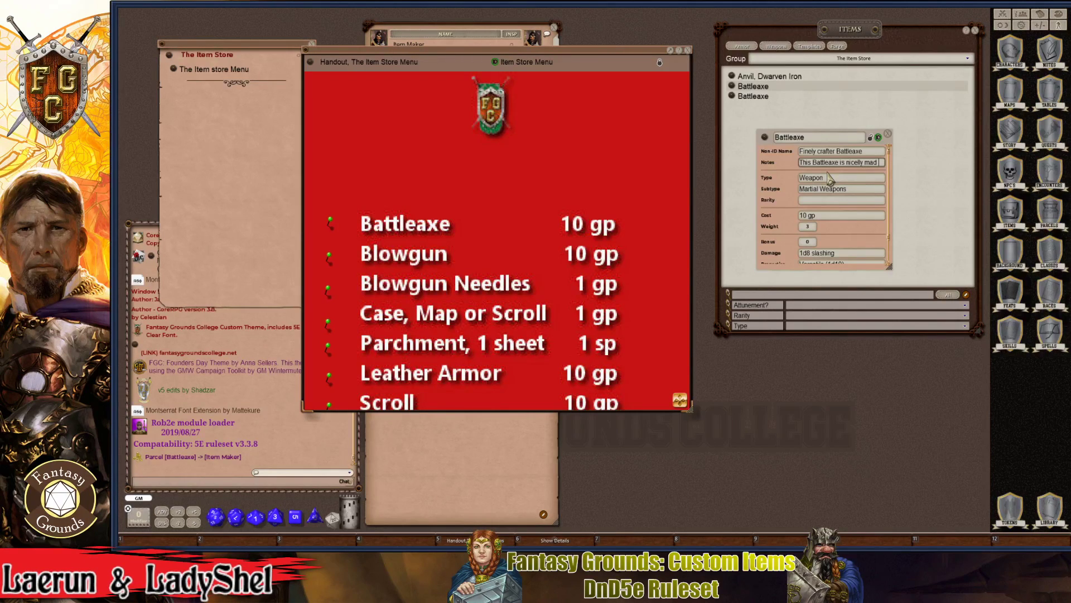
type("e with dwwarven symbol")
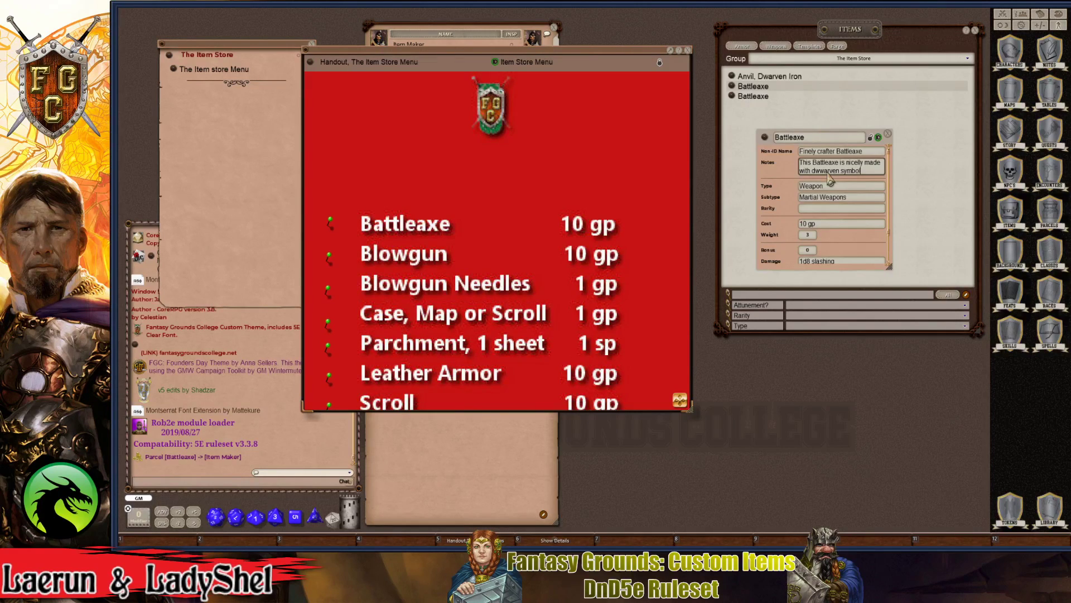
type("d dun")
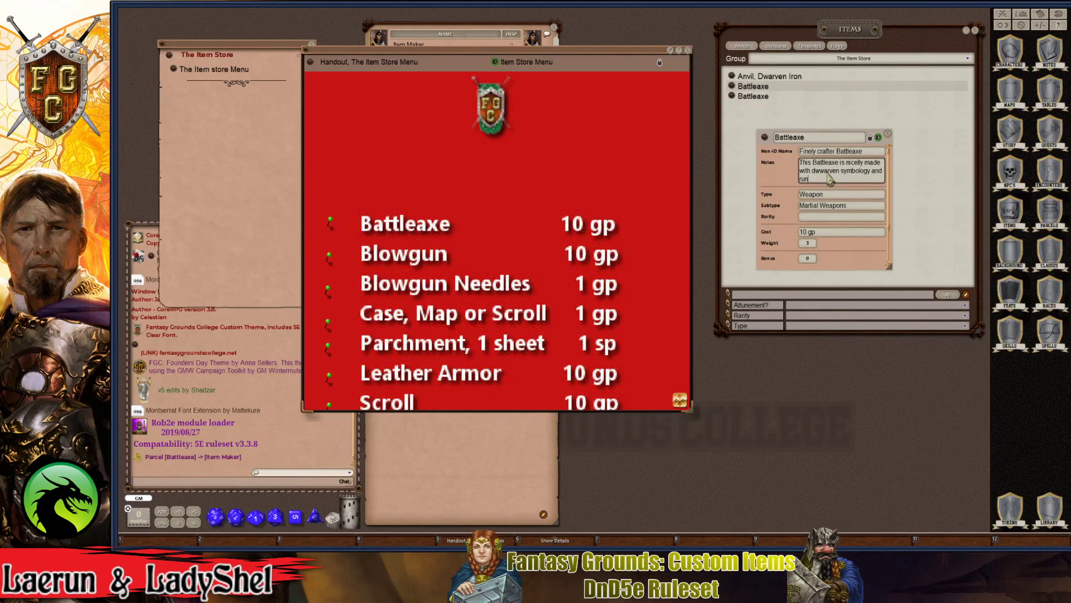
type("es covering the shaft.")
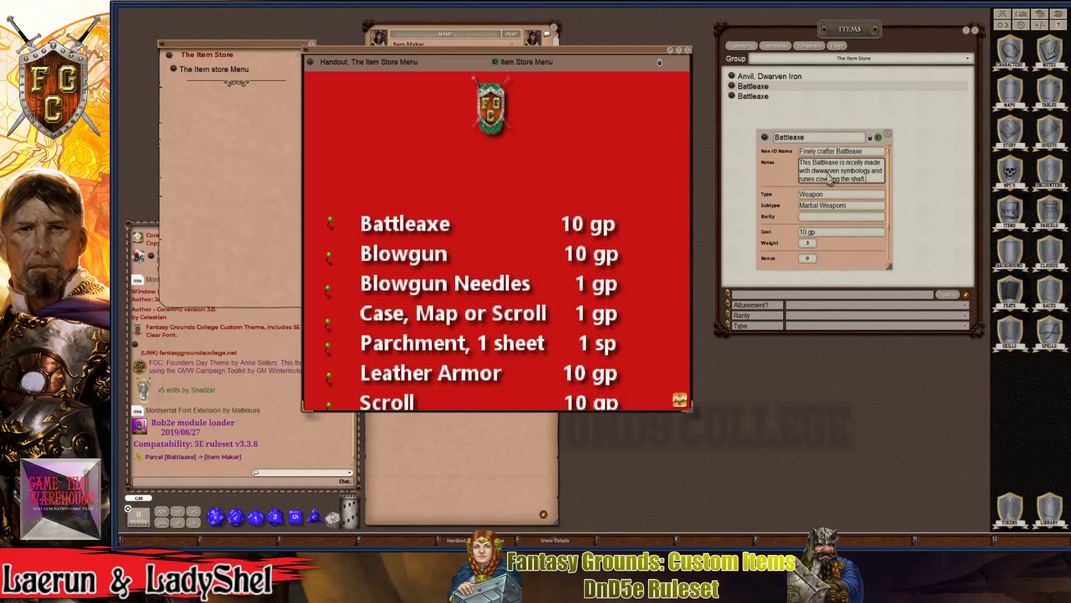
key("ctrl")
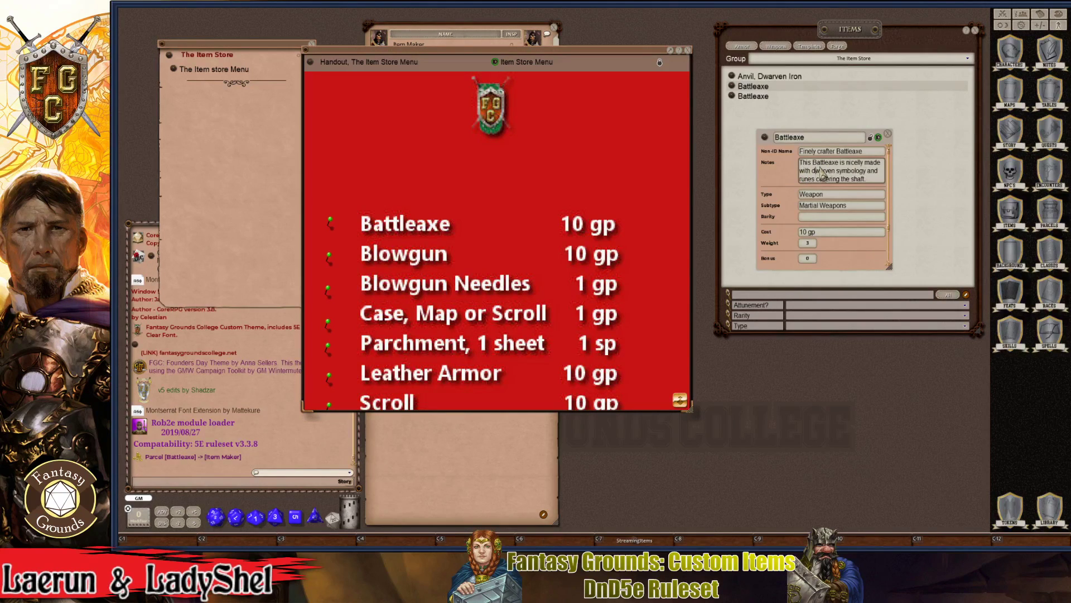
- Mark the Battleaxe copy as unidentified and correct its Non-ID Name to "Finely crafted Battleaxe"
left_click(879, 137)
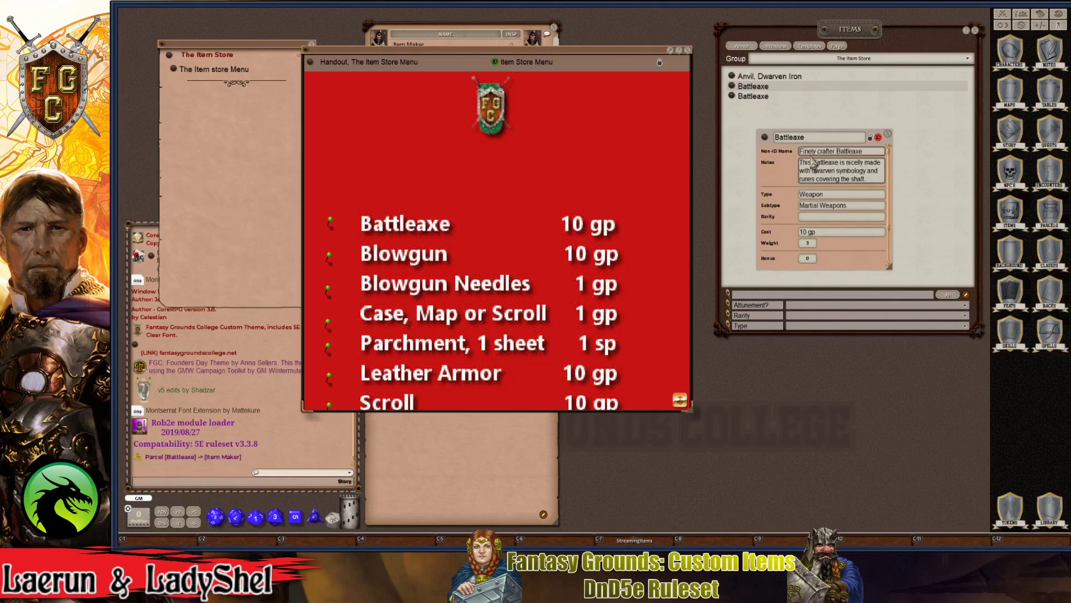
left_click(835, 151)
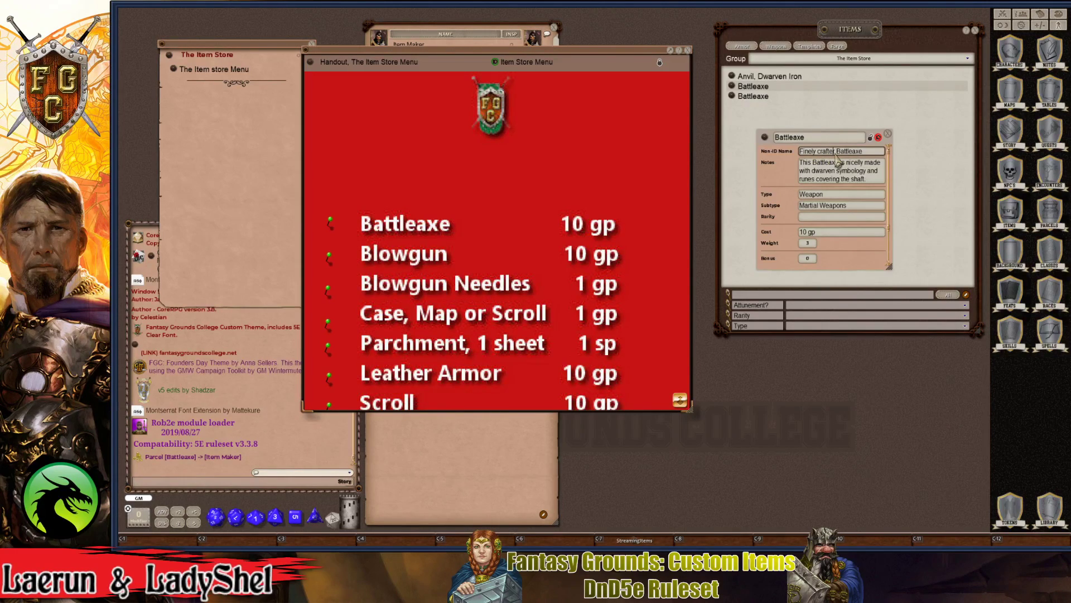
key("BackSpace")
type("d")
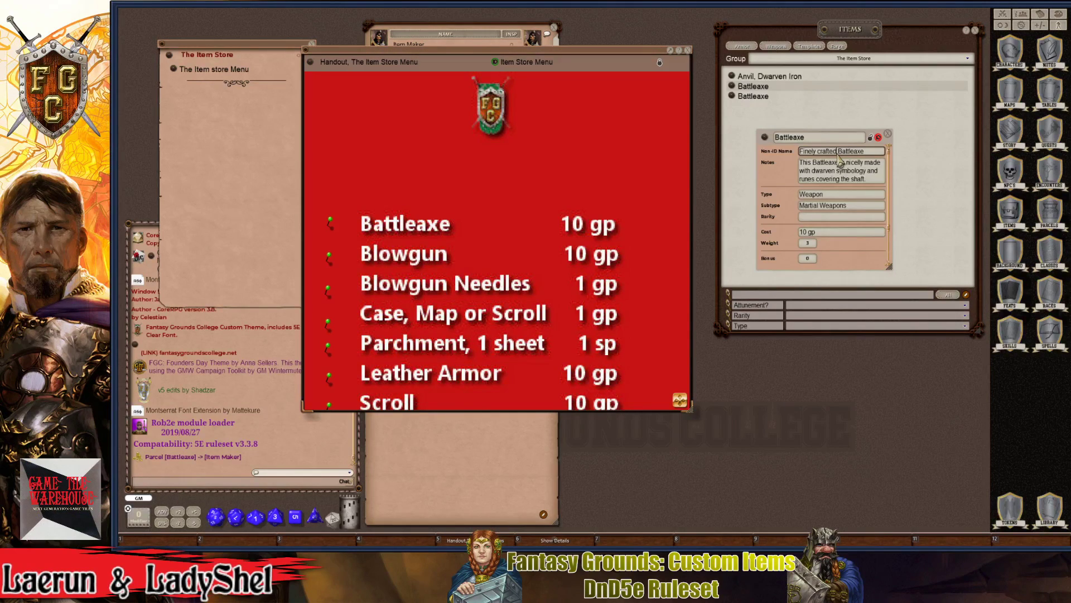
- Rename the unidentified Battleaxe copy to "Dwarven Battleaxe, +1"
left_click(816, 137)
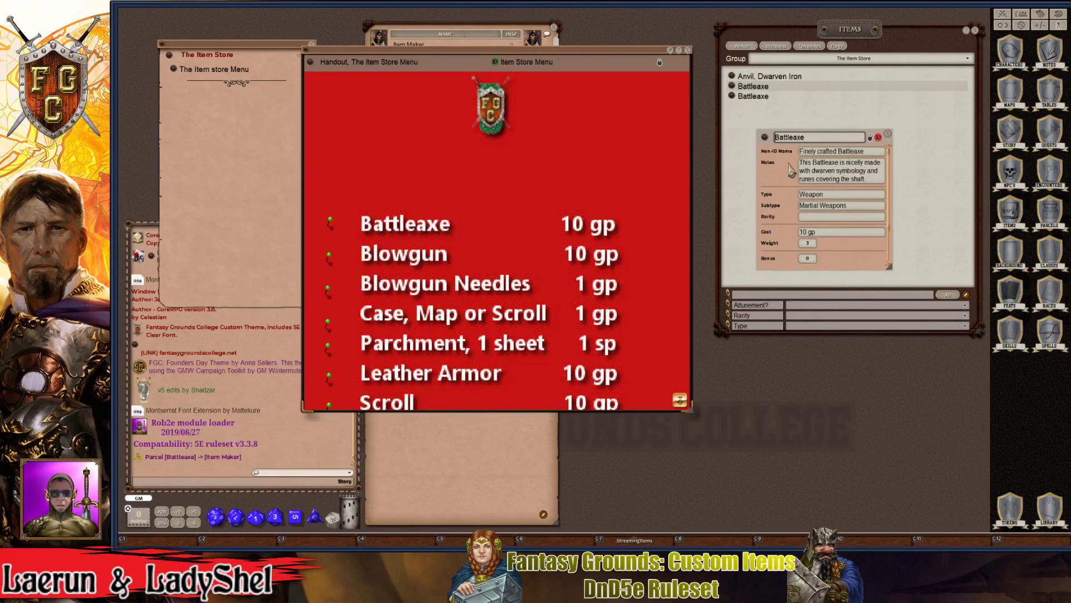
key("Home")
type("Dwarv")
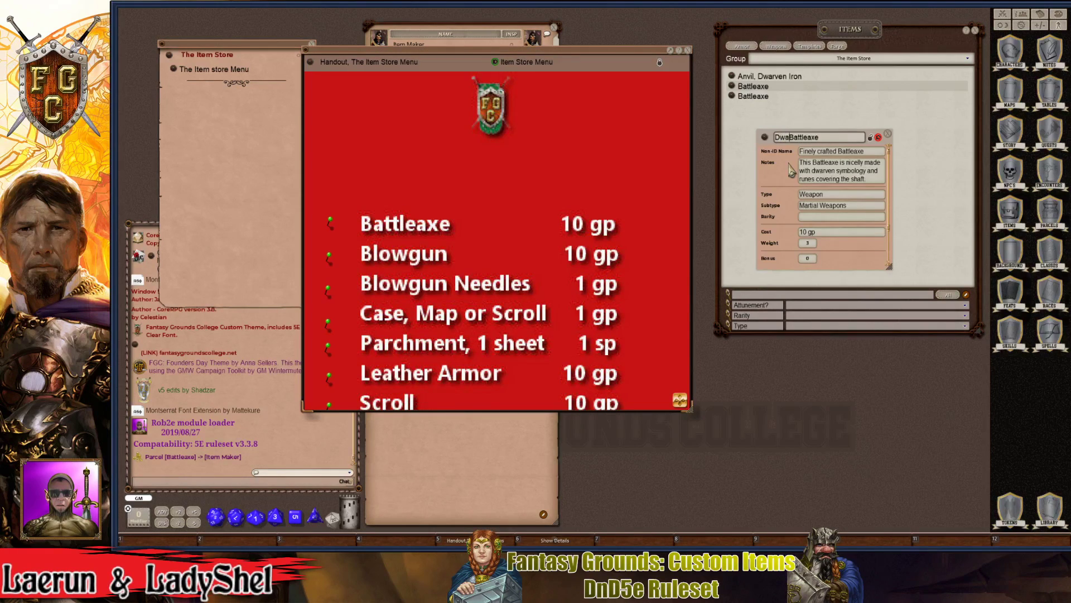
type("en")
left_click(843, 139)
type(", ")
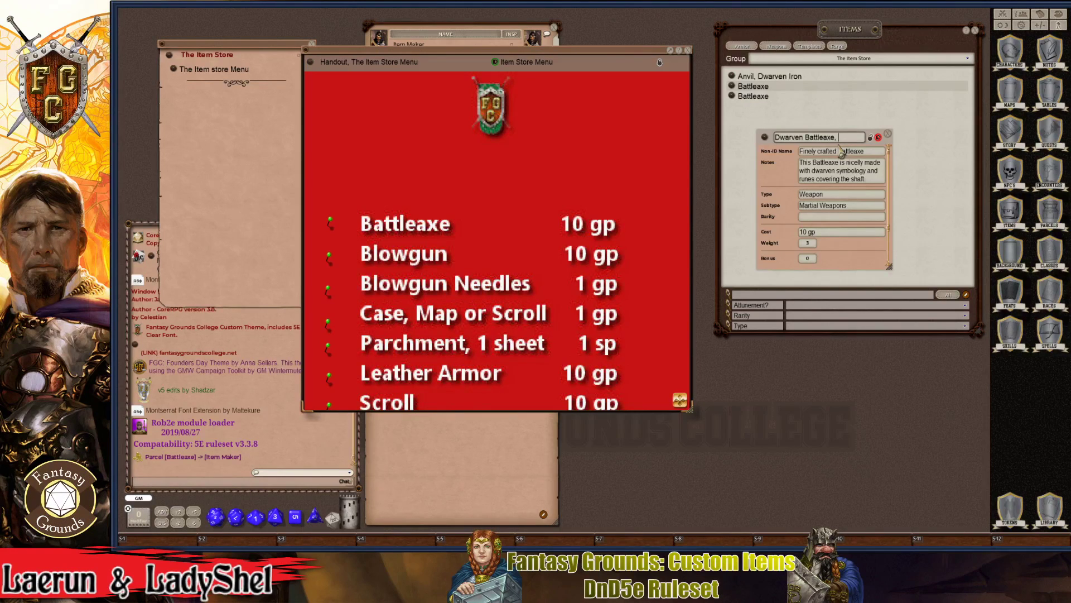
type("+1")
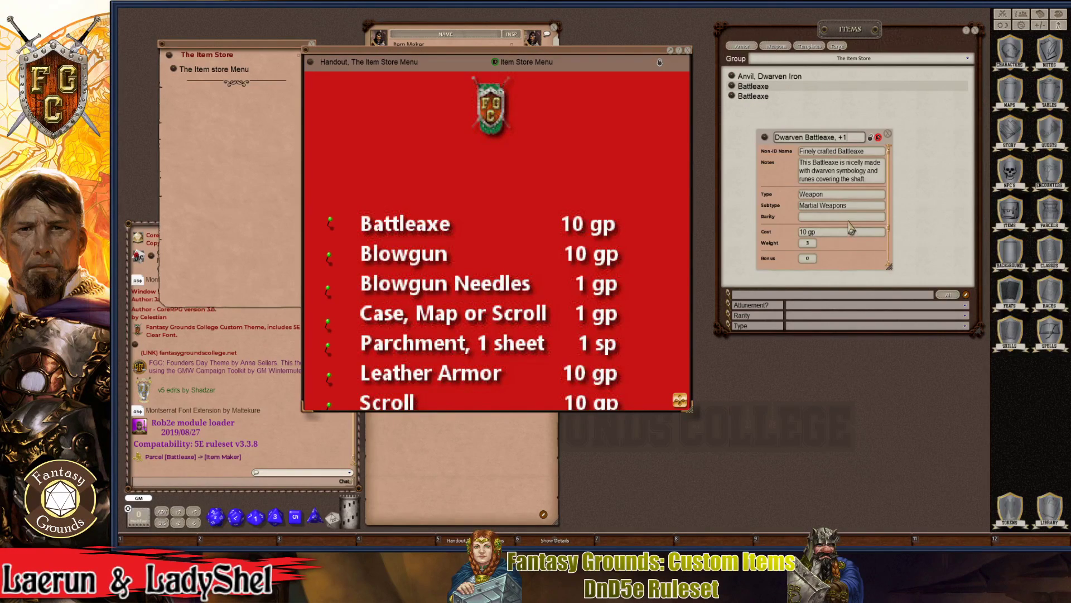
left_click(847, 218)
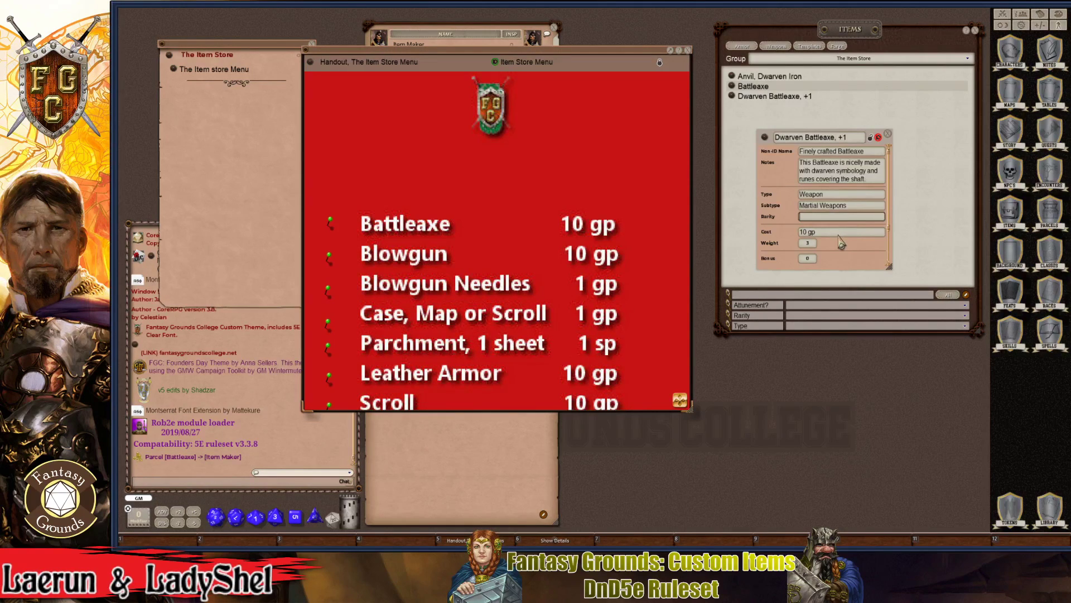
- Set the weight of the Dwarven Battleaxe, +1 record to 2
key("ctrl")
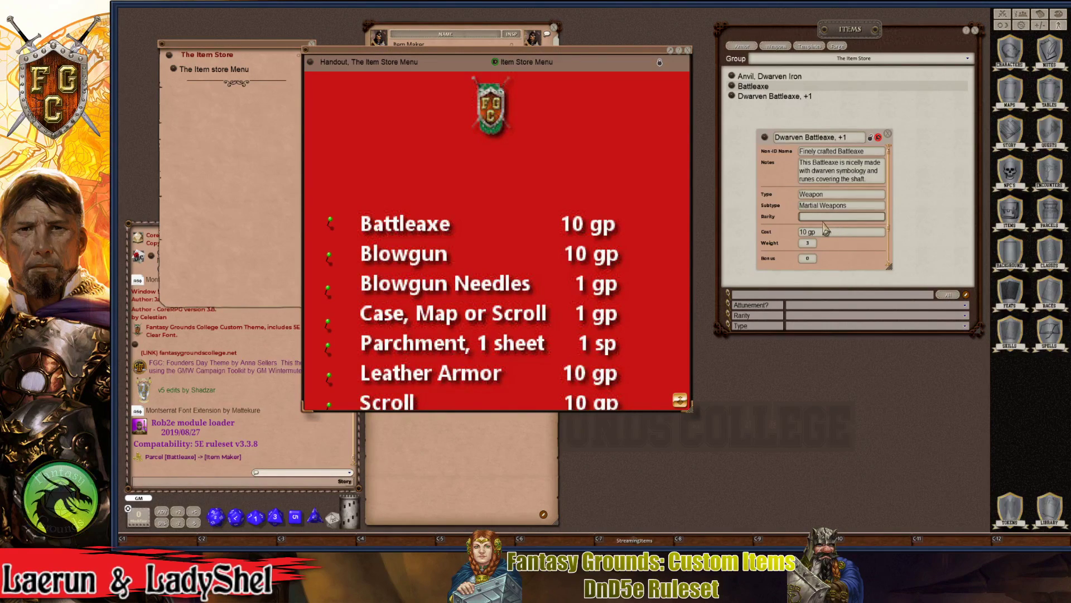
left_click(834, 195)
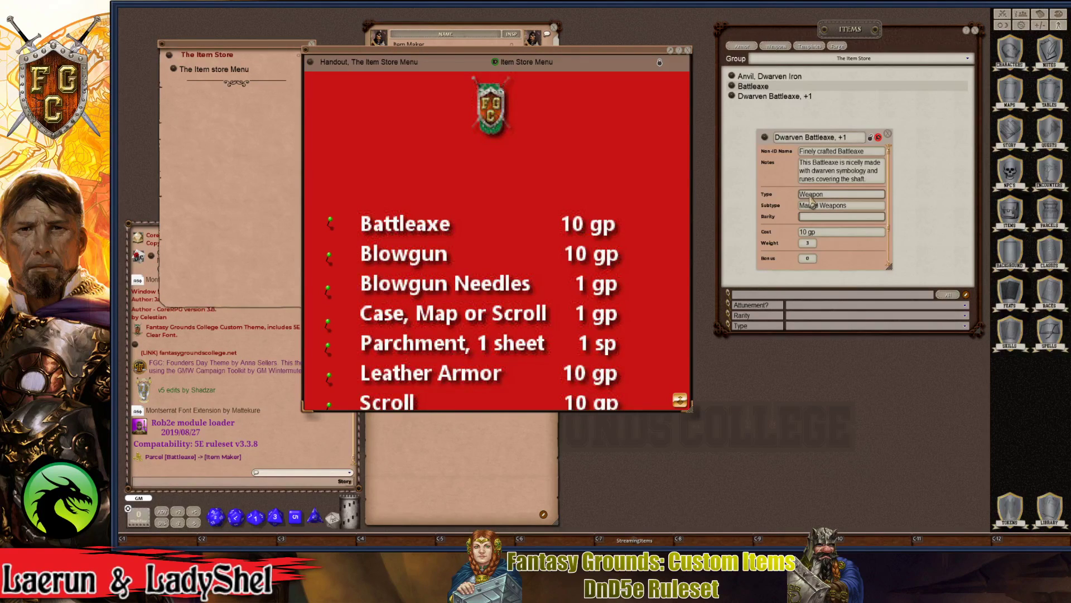
left_click(844, 216)
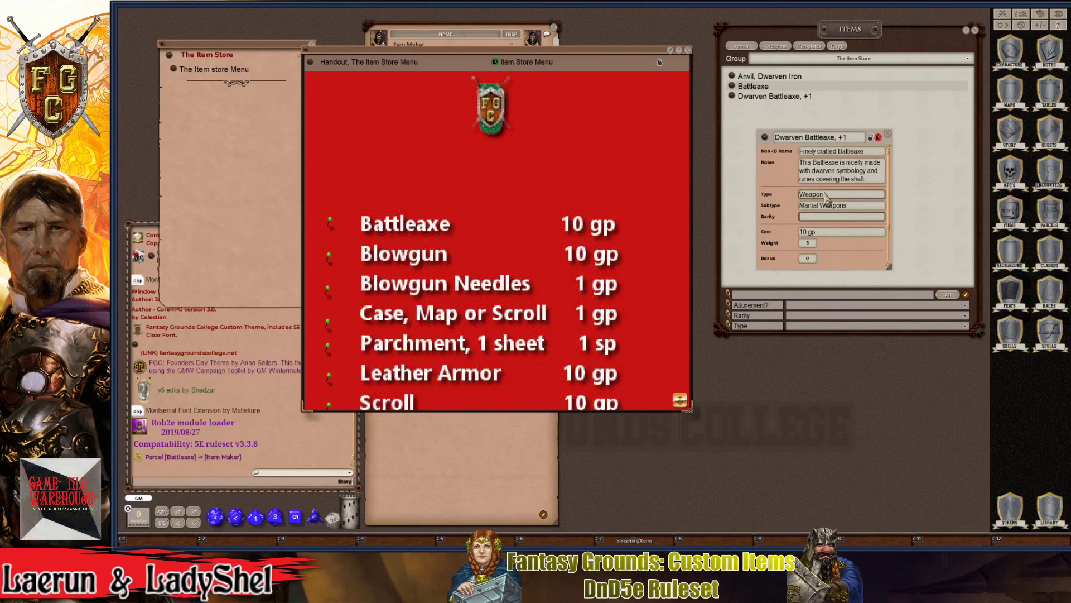
scroll(816, 209, "down", 1)
scroll(807, 230, "down", 1)
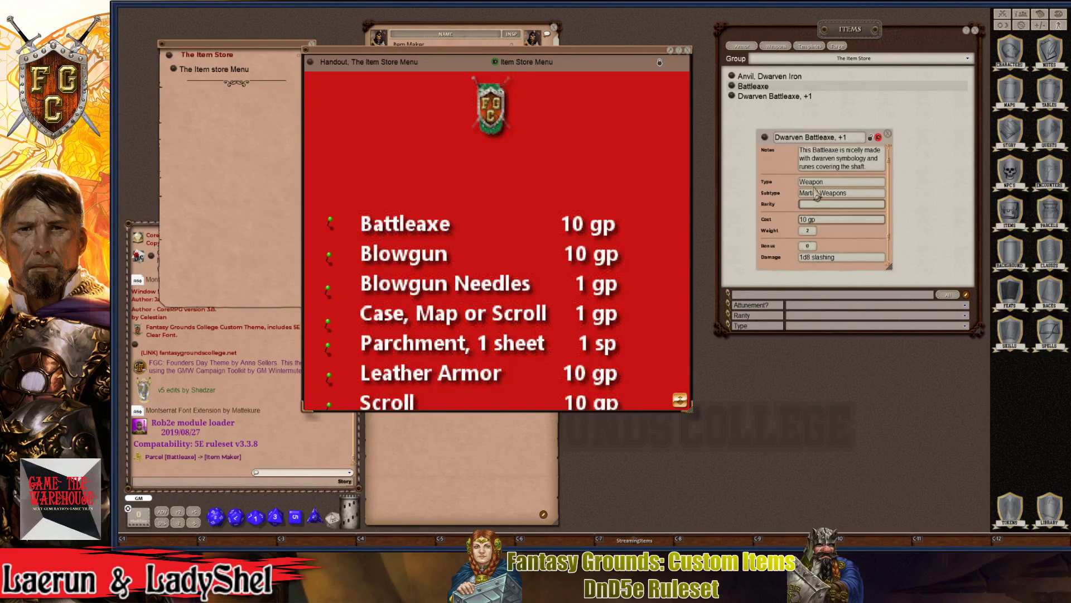
- Set the rarity of the Dwarven Battleaxe, +1 record to "rare"
scroll(820, 237, "up", 1)
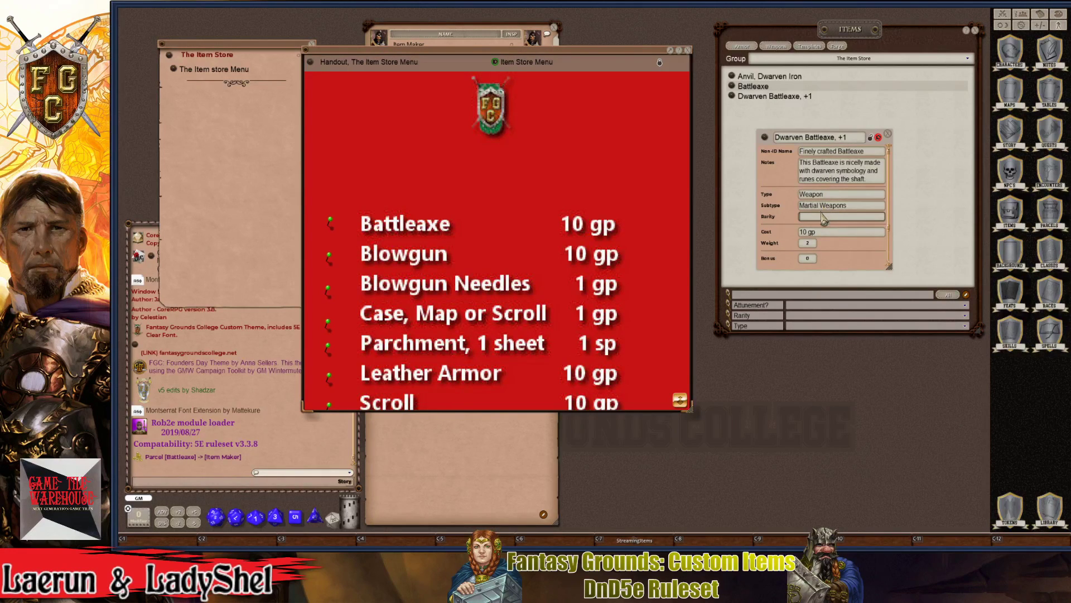
scroll(852, 232, "down", 3)
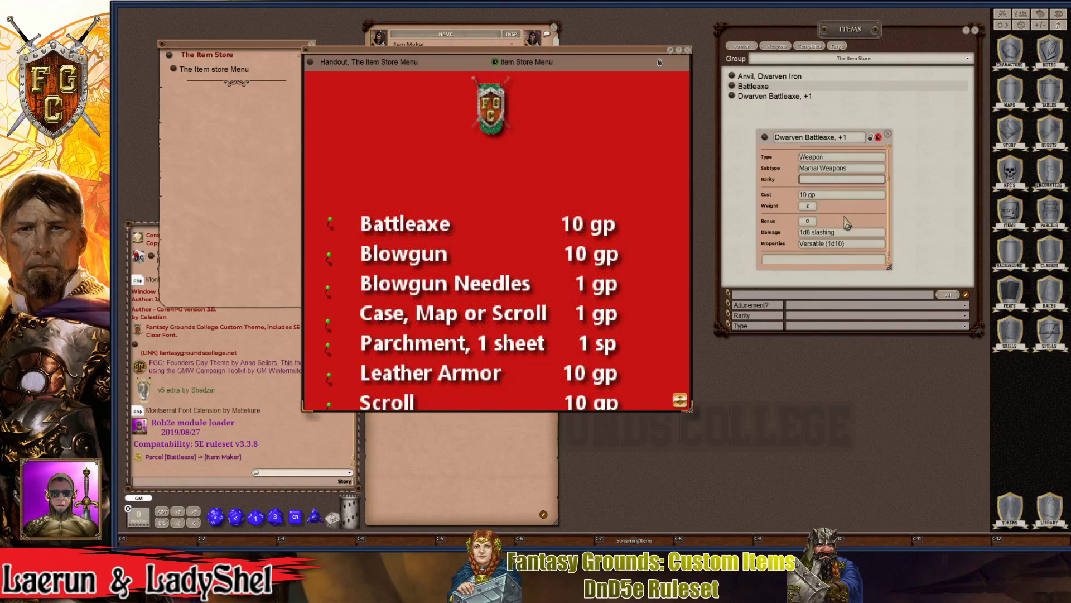
scroll(816, 229, "up", 3)
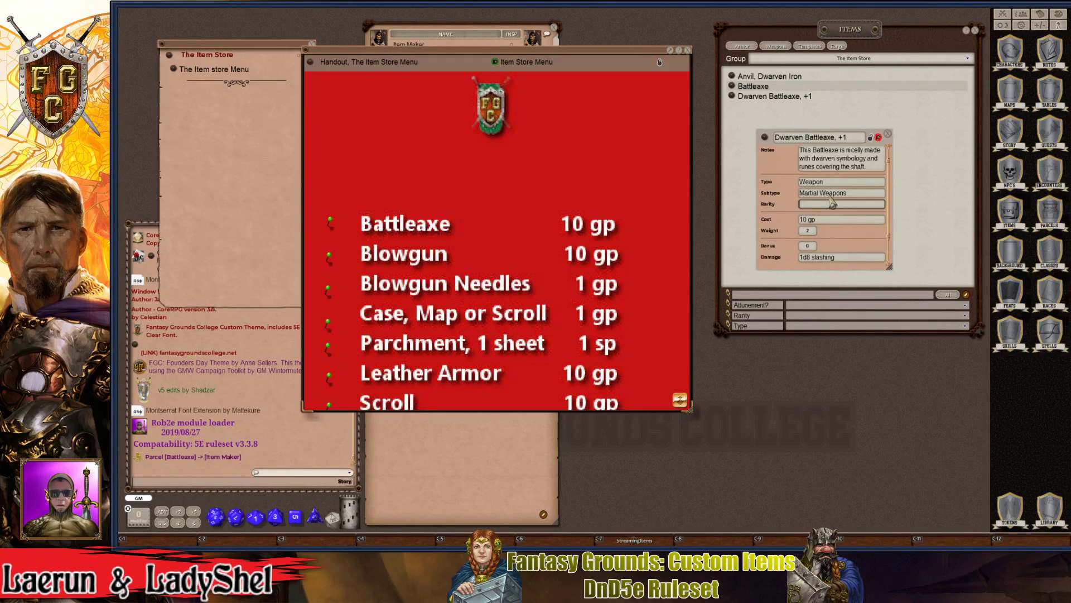
left_click_drag(832, 182, 802, 191)
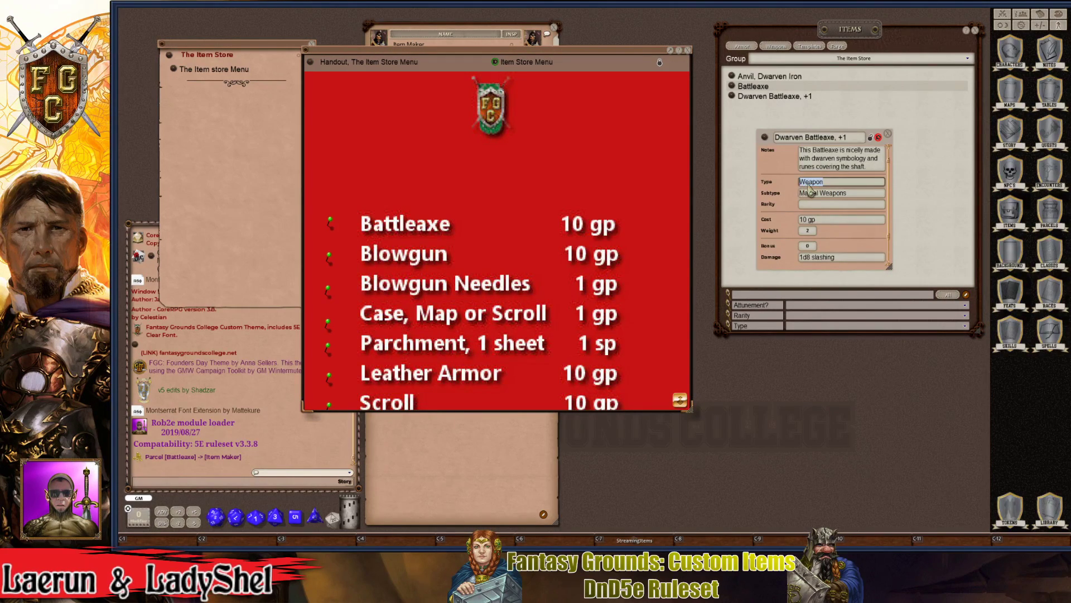
scroll(837, 211, "down", 3)
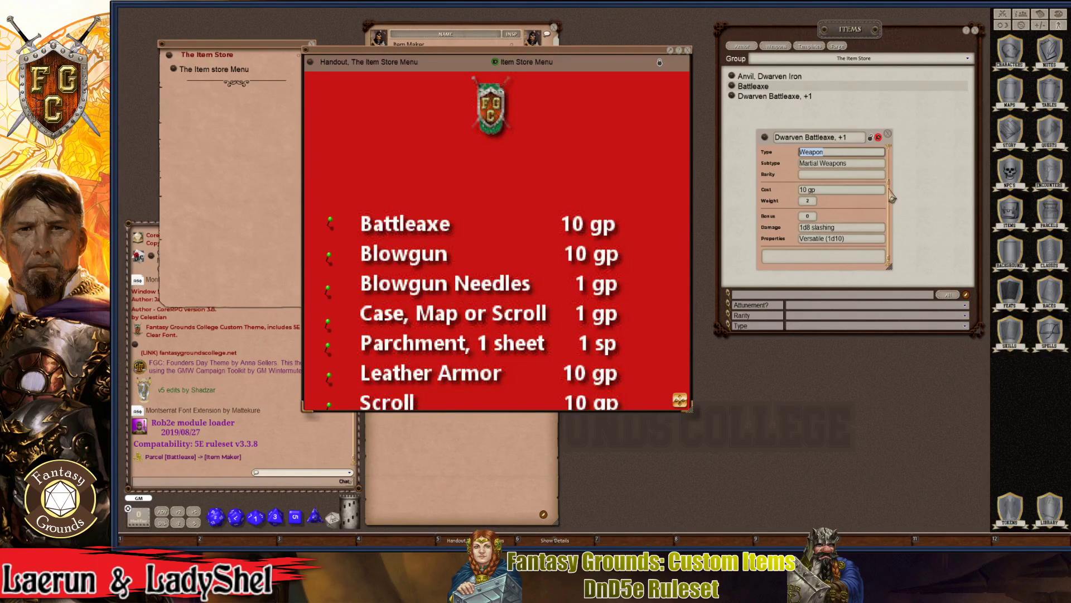
scroll(837, 193, "up", 2)
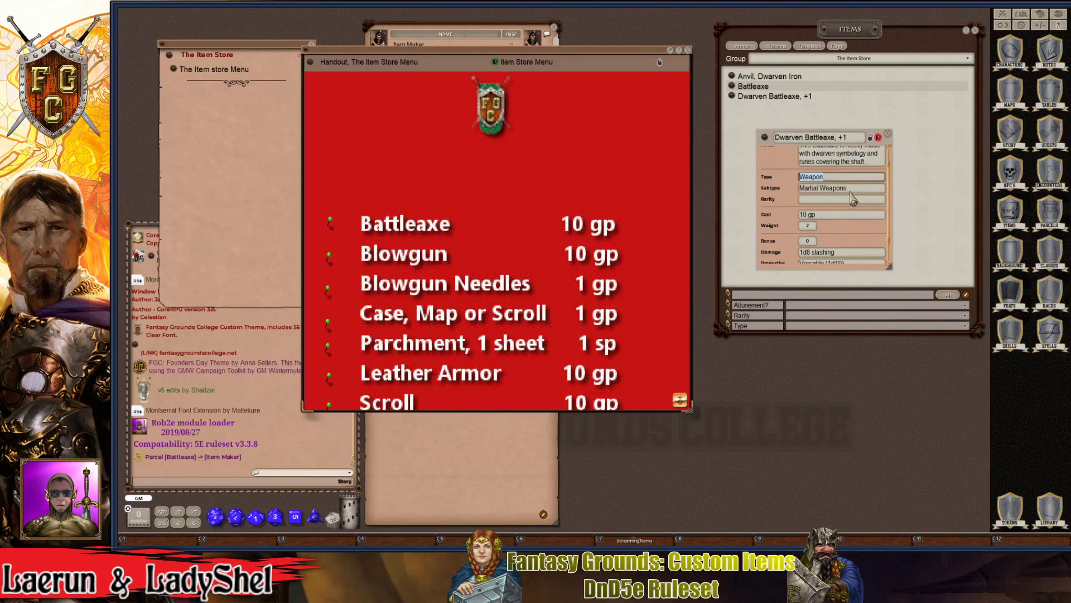
left_click(812, 199)
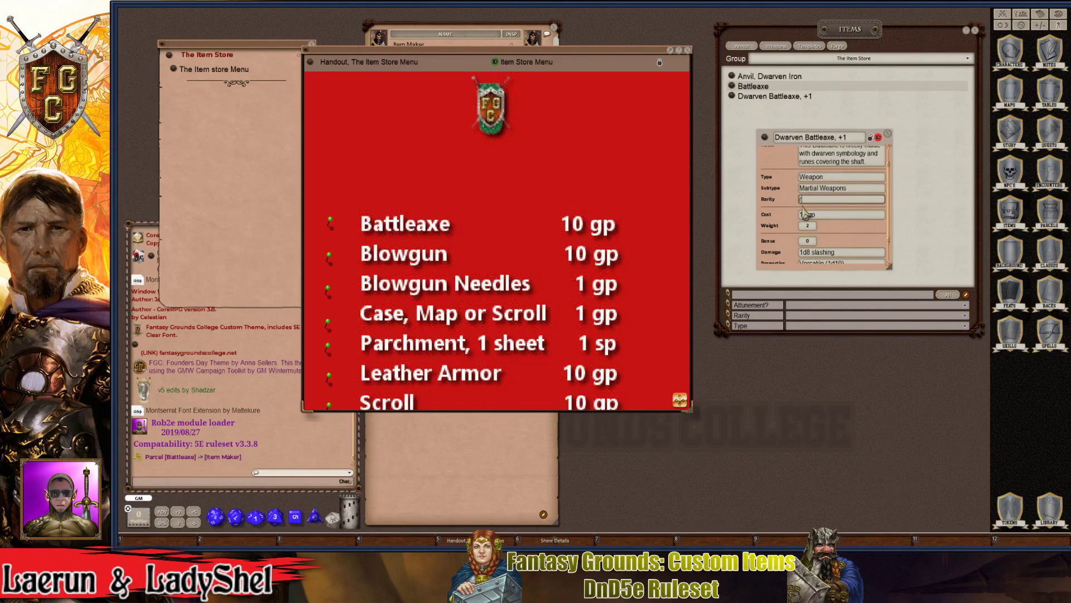
type("rare")
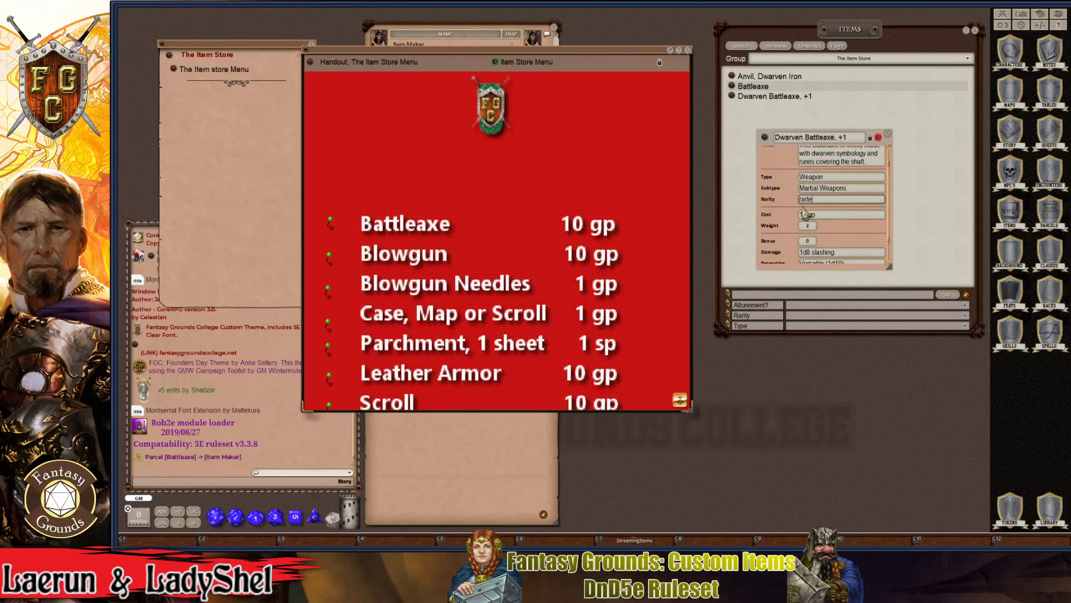
key("BackSpace")
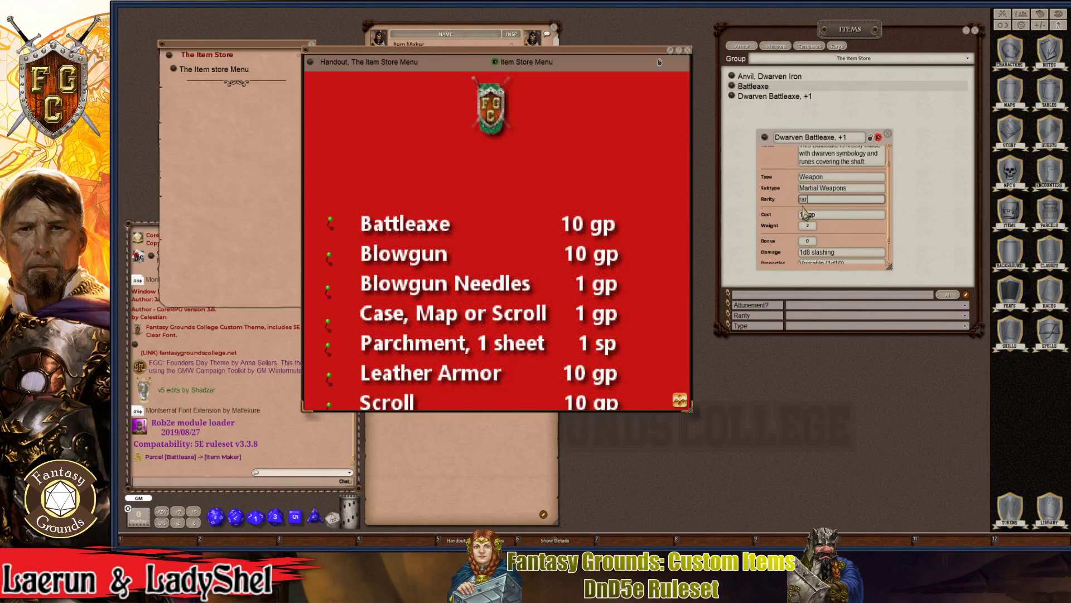
key("ctrl")
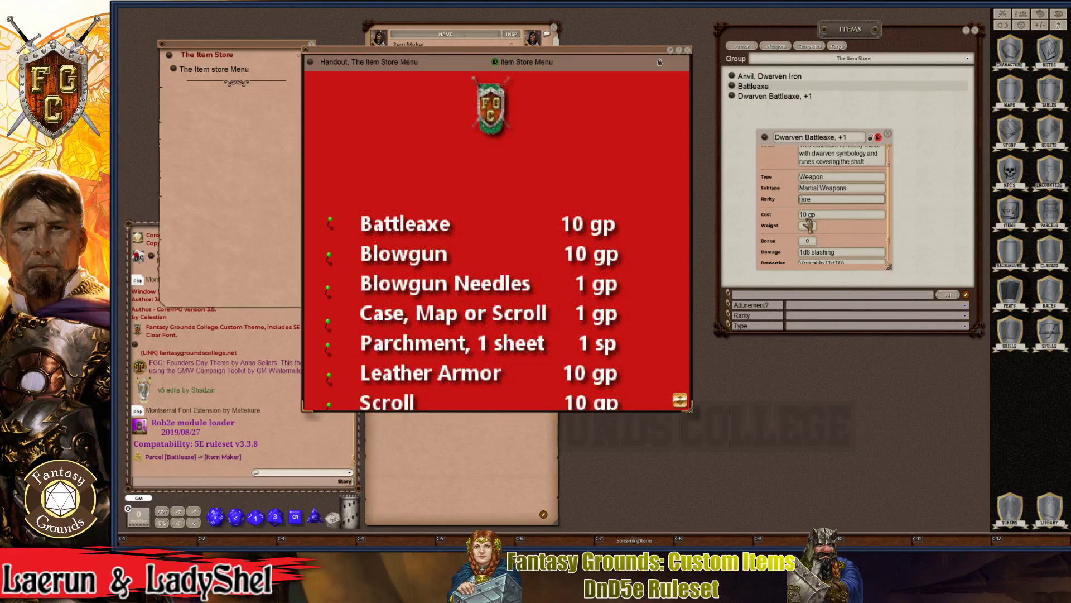
- Set the cost of the Dwarven Battleaxe, +1 to 300 gp
left_click(810, 226)
type("2")
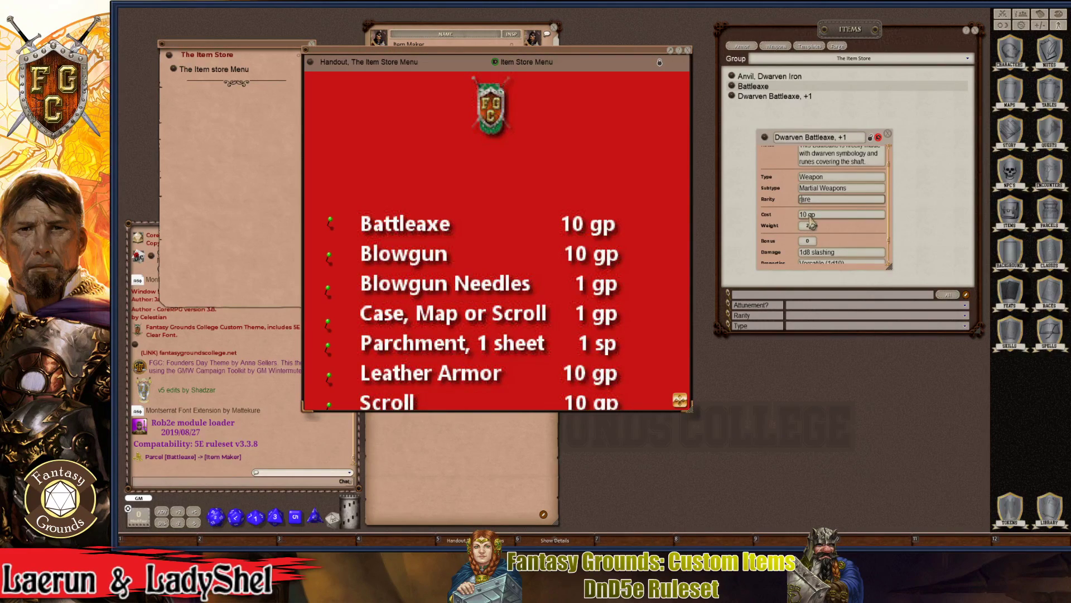
key("shift+Tab")
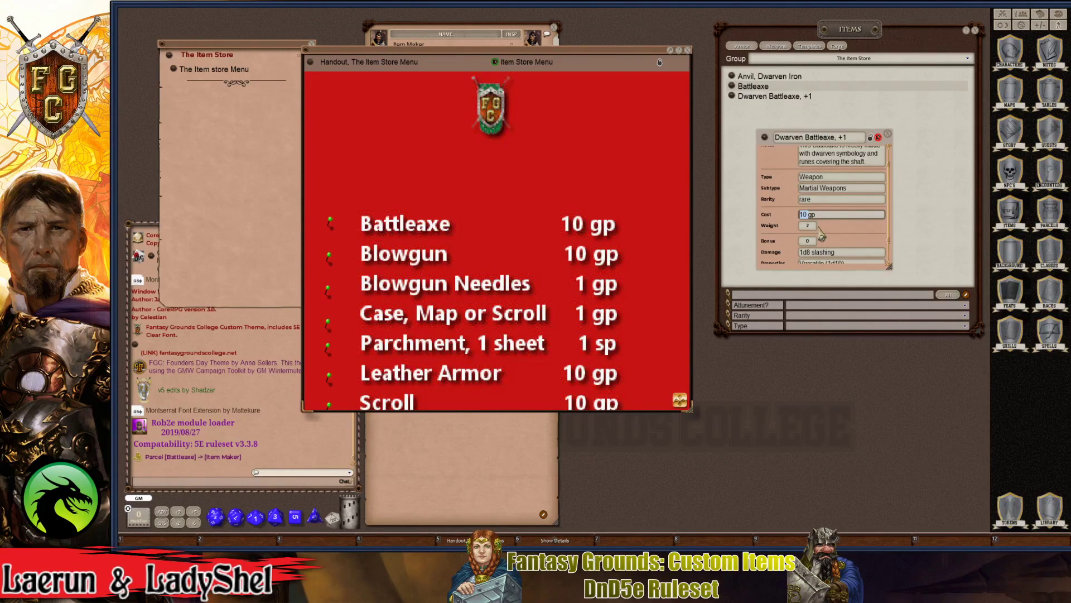
type("300")
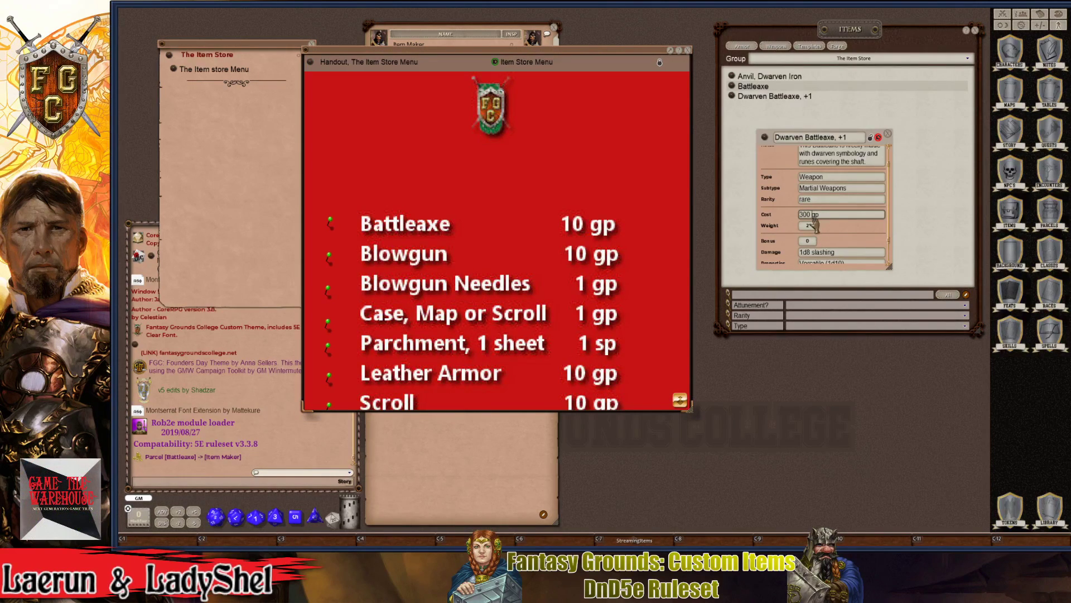
key("ctrl")
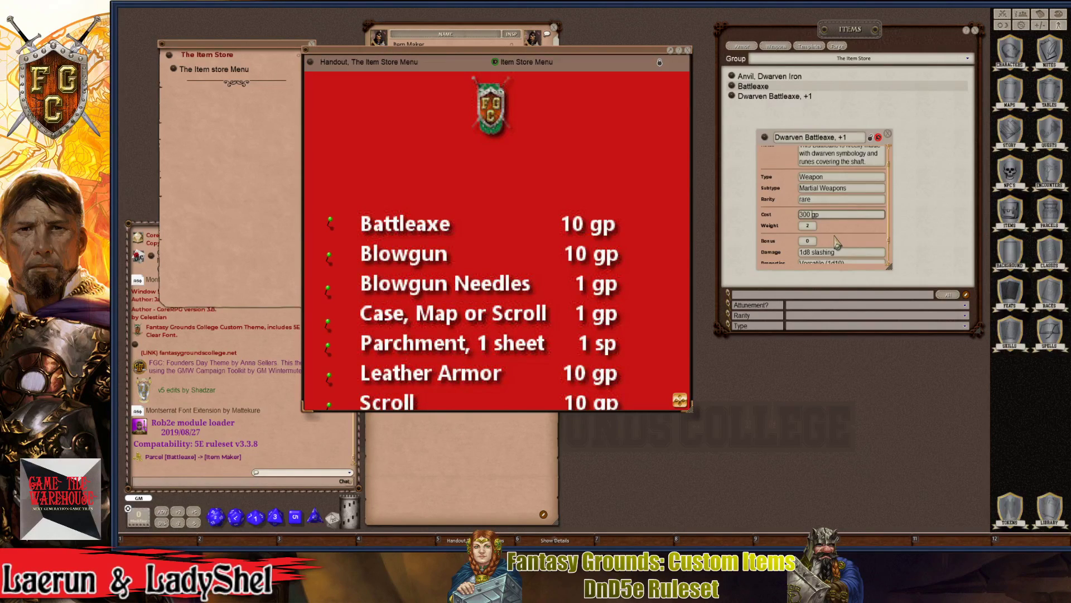
key("ctrl")
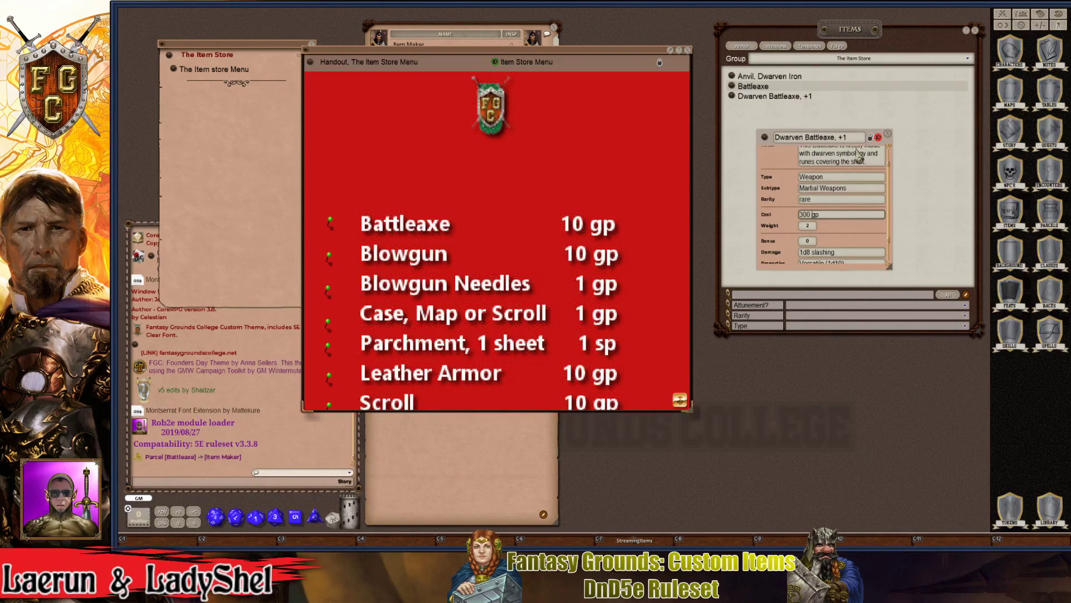
- Set the Dwarven Battleaxe's bonus to +1 and enlarge its record window to fit all the fields
scroll(826, 190, "down", 1)
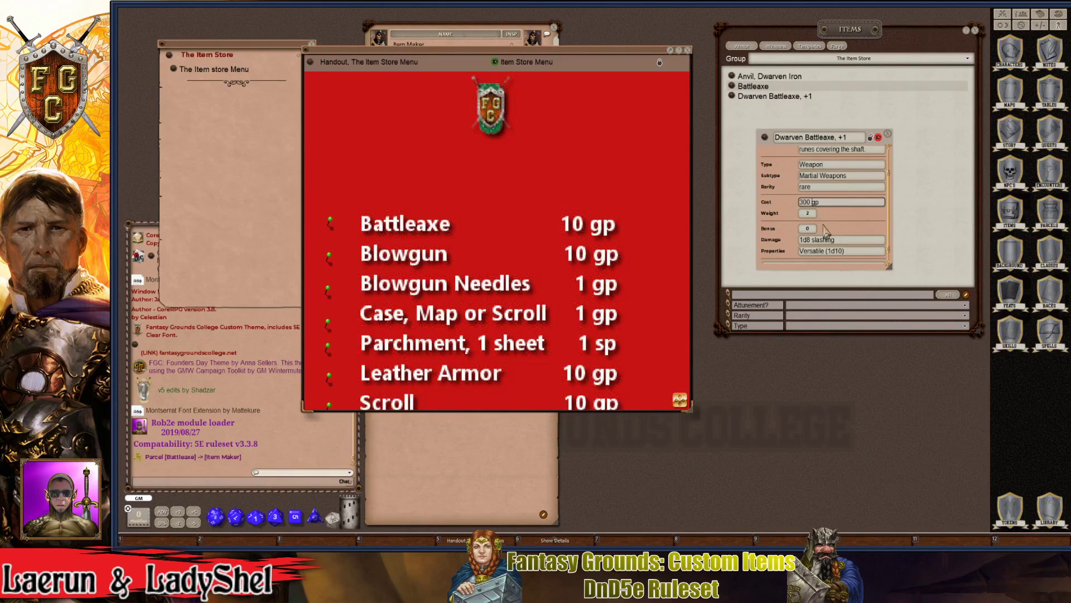
left_click(807, 228)
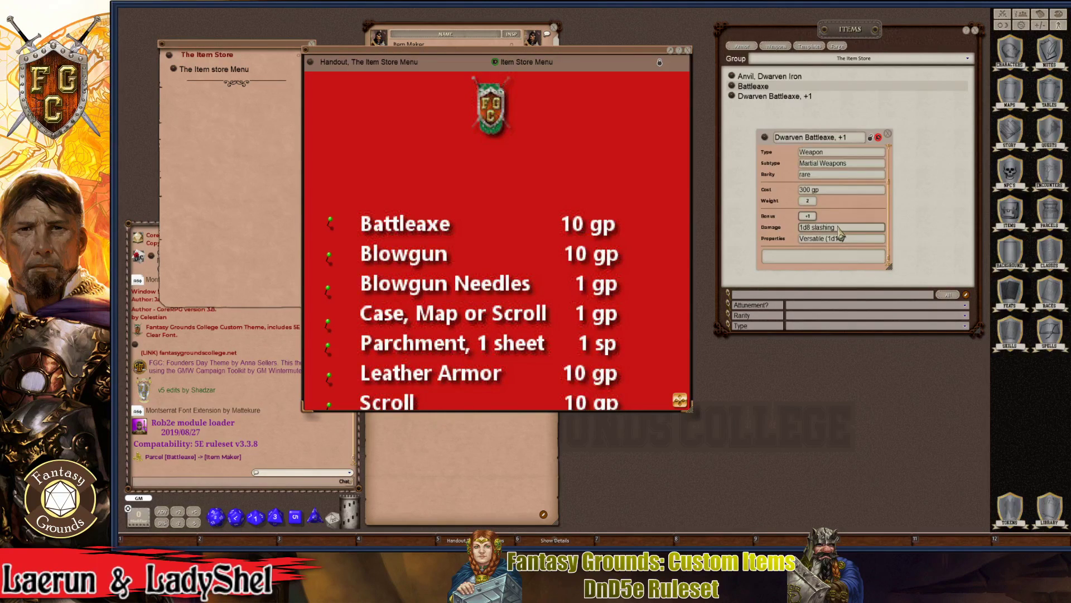
scroll(838, 226, "down", 1)
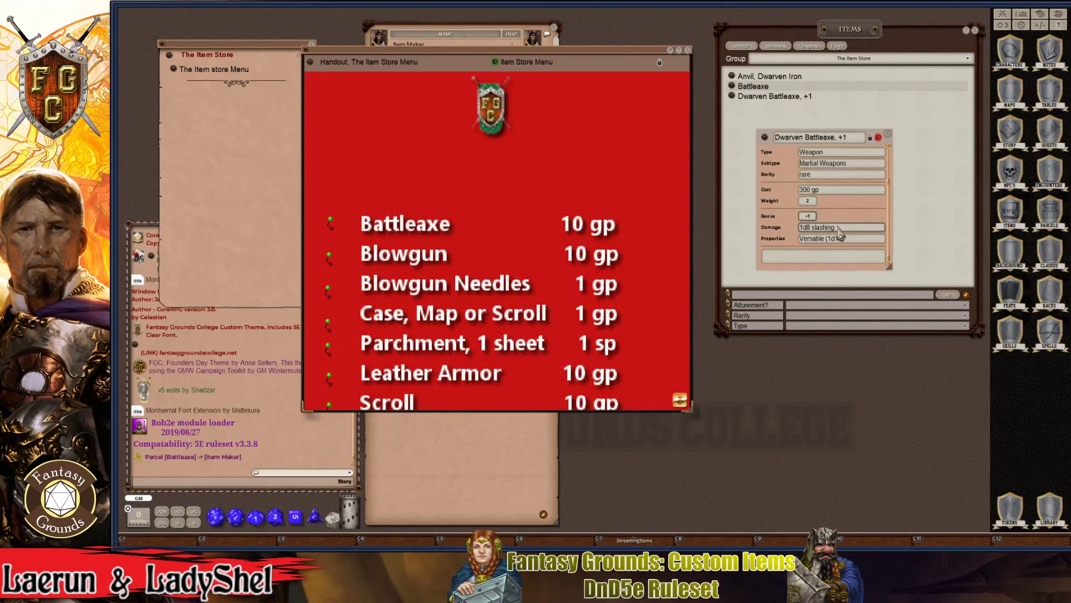
scroll(845, 223, "down", 2)
scroll(846, 221, "up", 2)
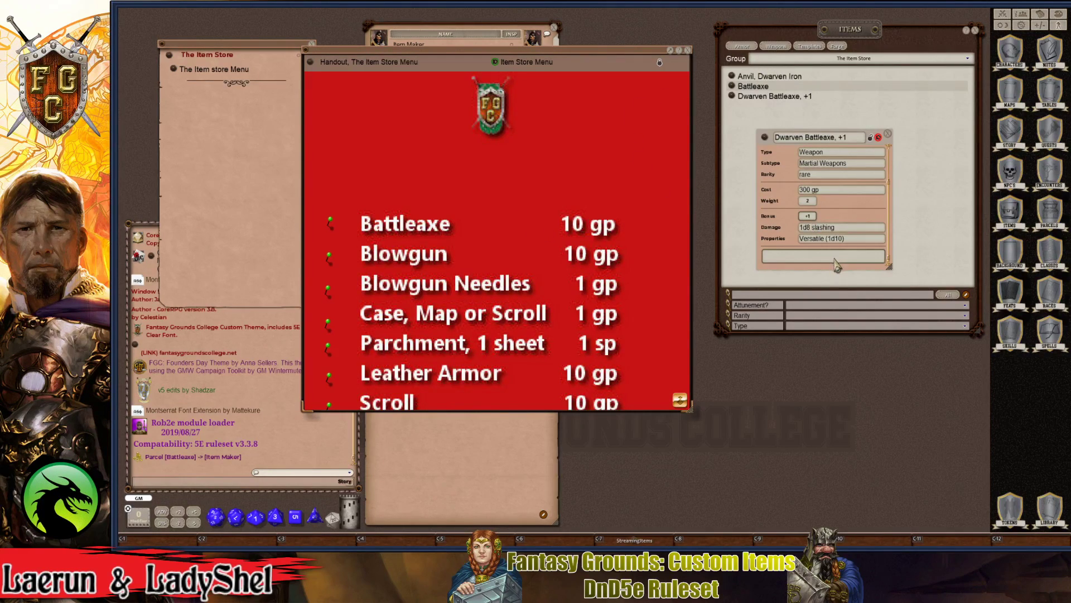
left_click_drag(889, 266, 907, 335)
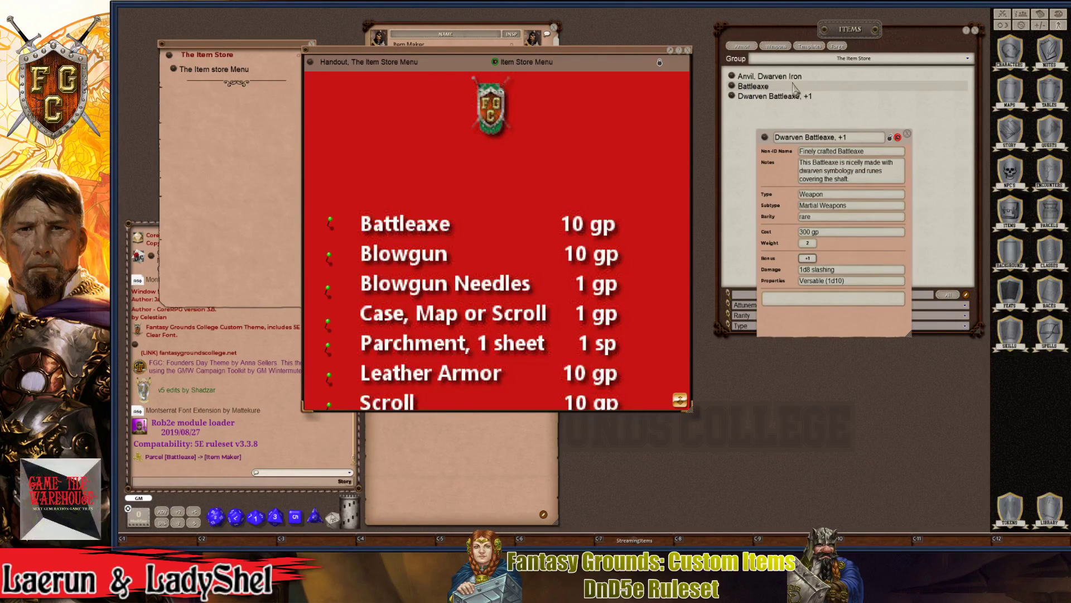
left_click(805, 300)
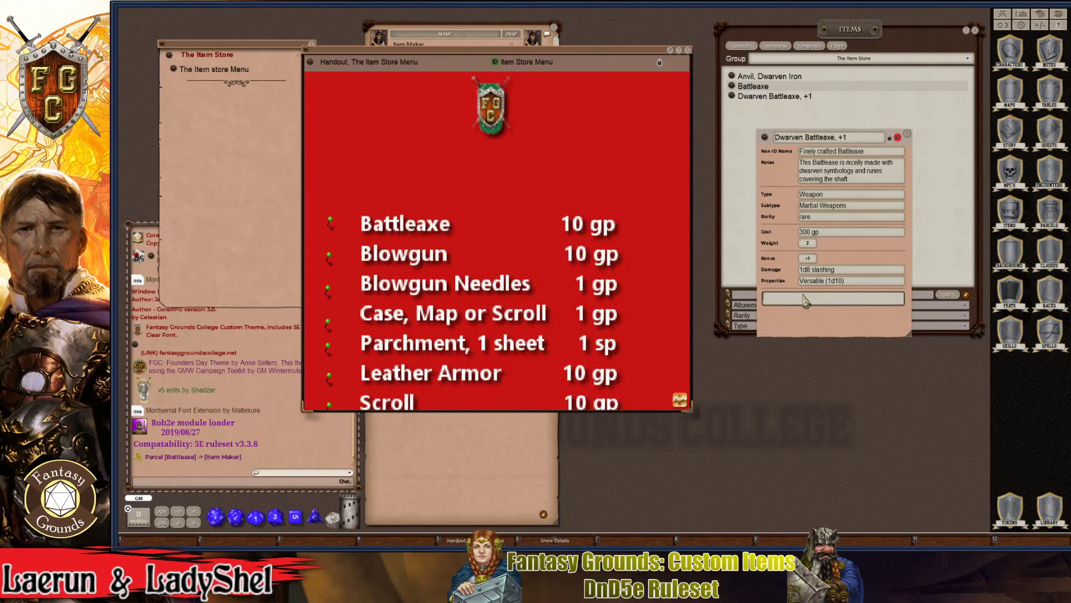
key("ctrl")
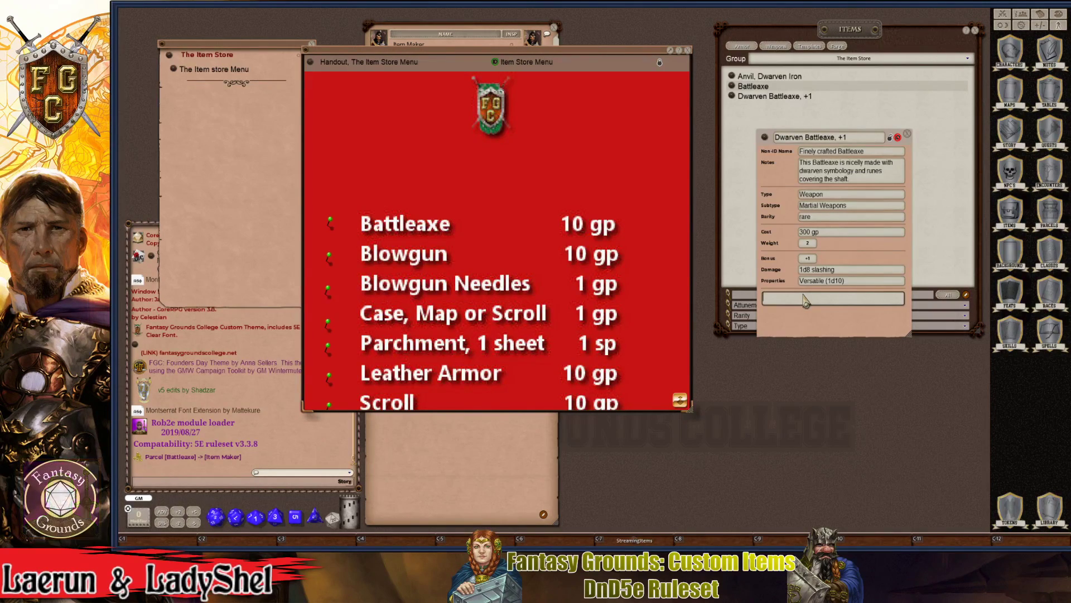
key("ctrl")
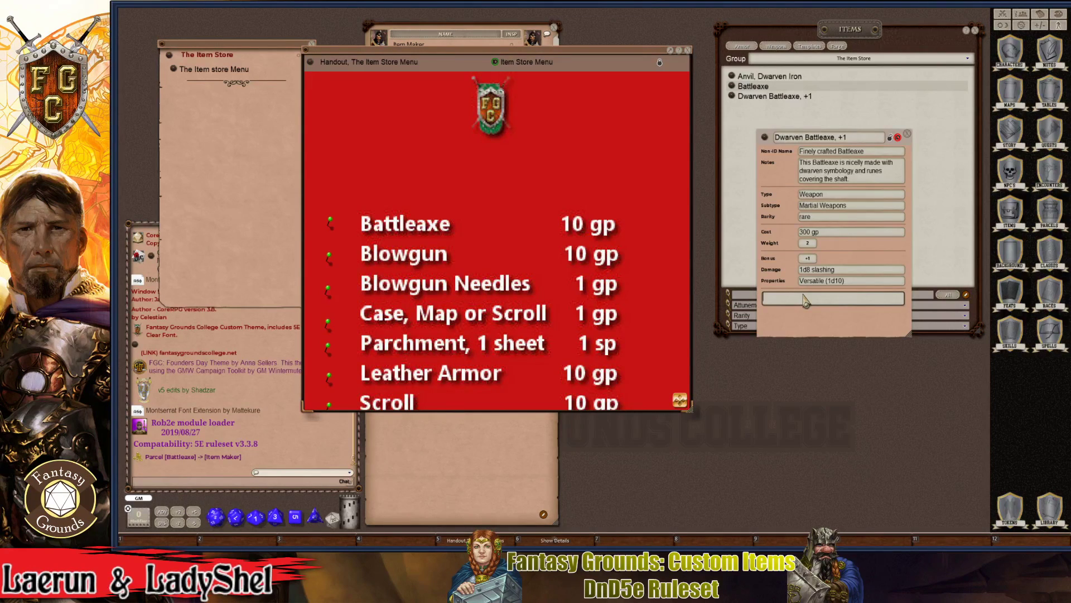
key("ctrl")
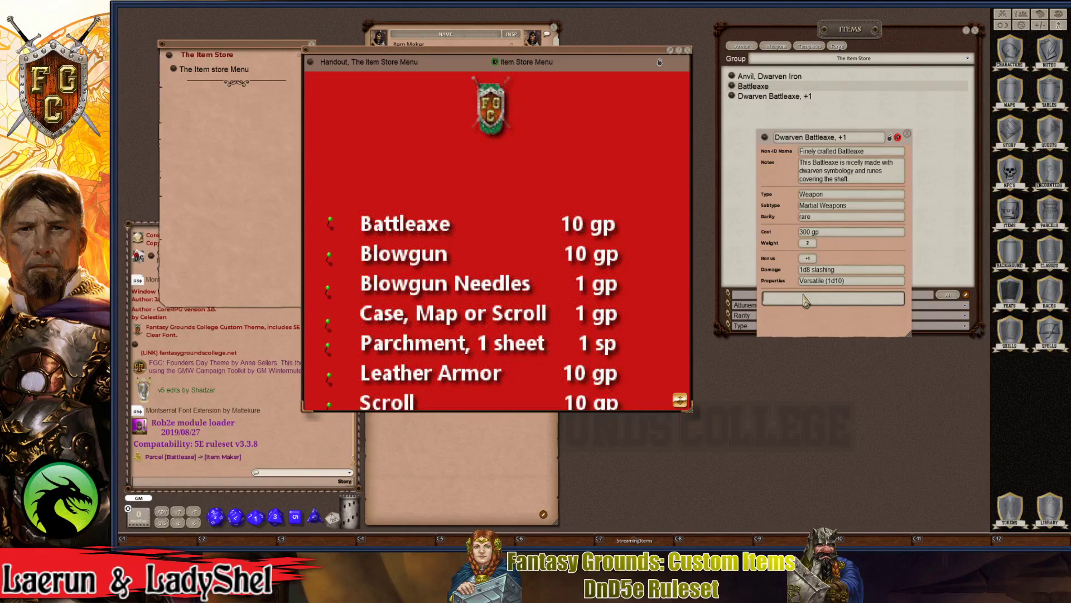
key("ctrl")
key("ctrl")
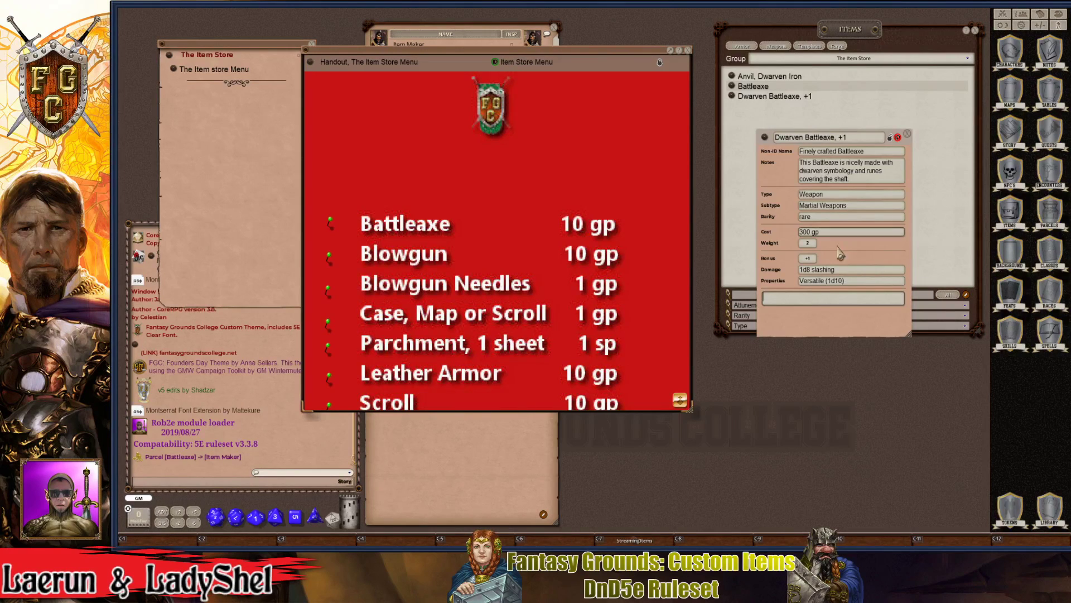
- Extend the Dwarven Battleaxe's damage entry to "1d8 slashing plus 1d4 foce damage"
left_click(843, 270)
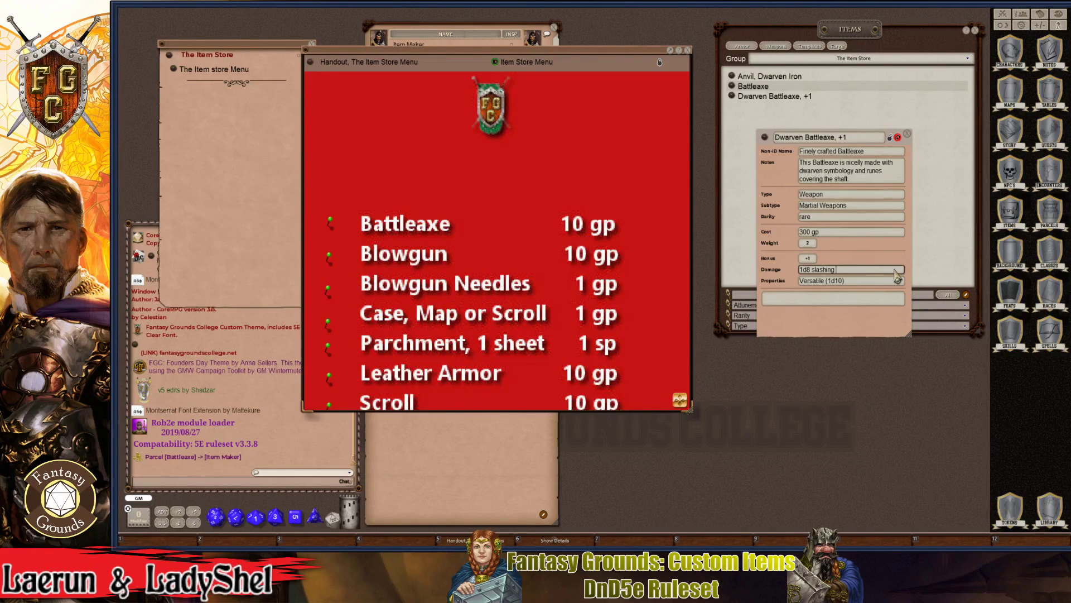
type("poi")
key("BackSpace")
key("BackSpace")
type("plus")
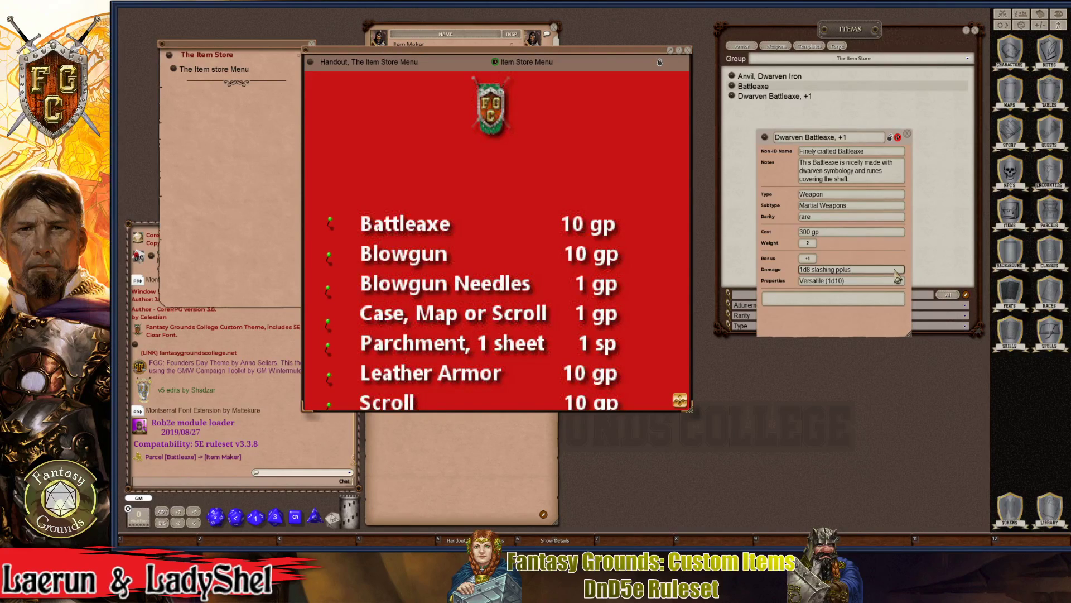
key("BackSpace")
key("BackSpace")
key("BackSpace")
key("BackSpace")
type("lus")
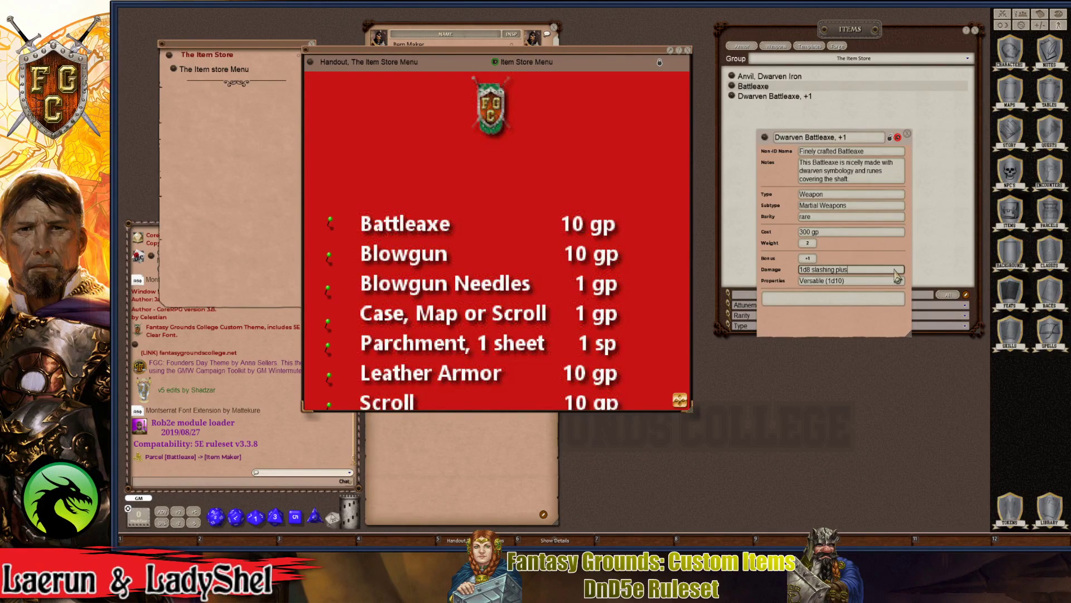
key("ctrl")
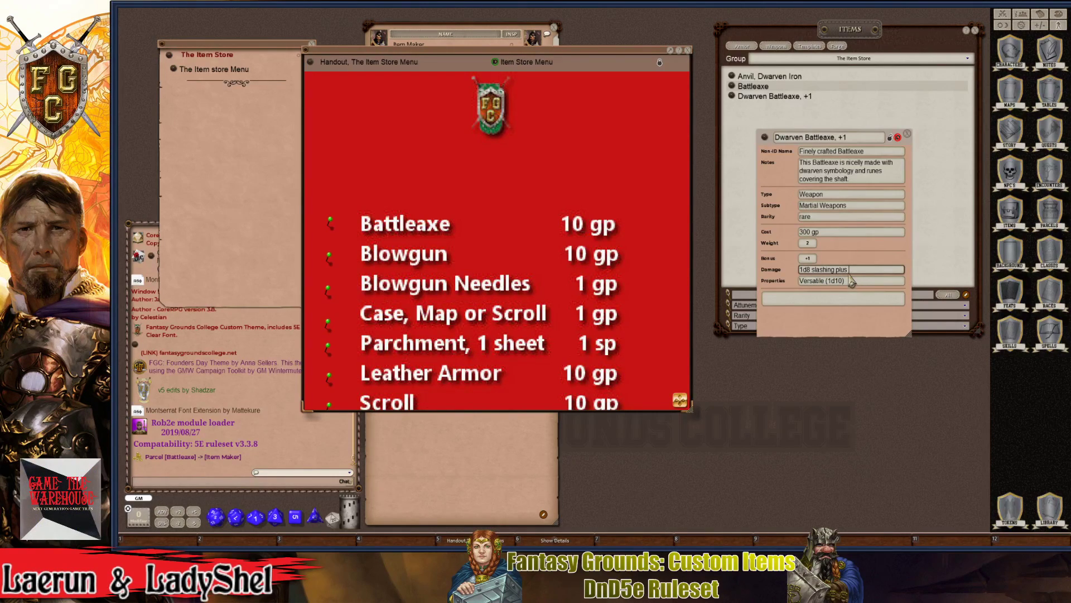
type("1d4")
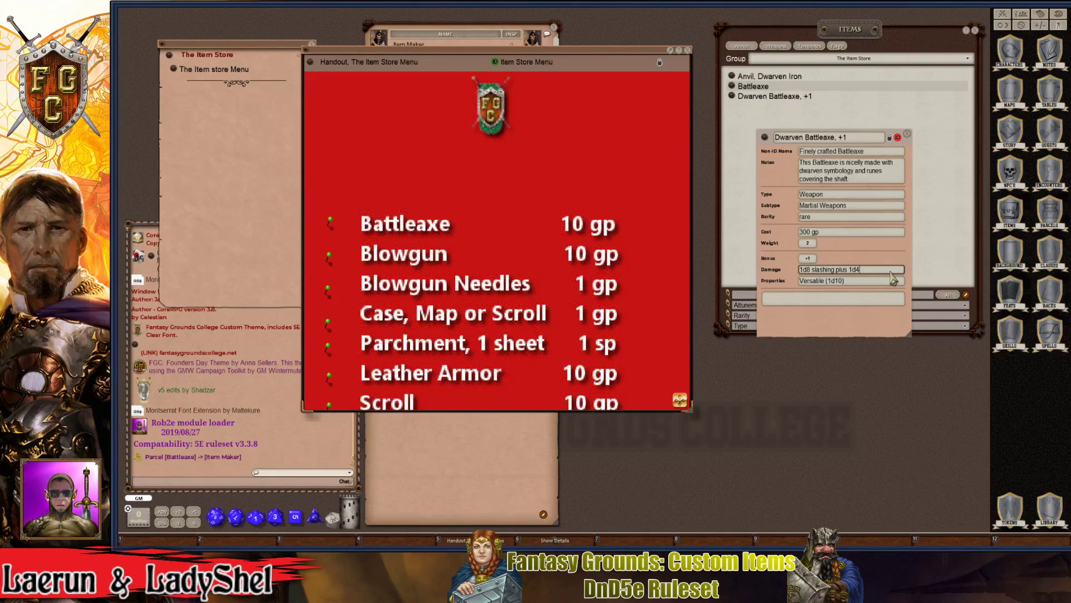
type(" foce damage")
key("ctrl")
left_click(808, 300)
key("ctrl")
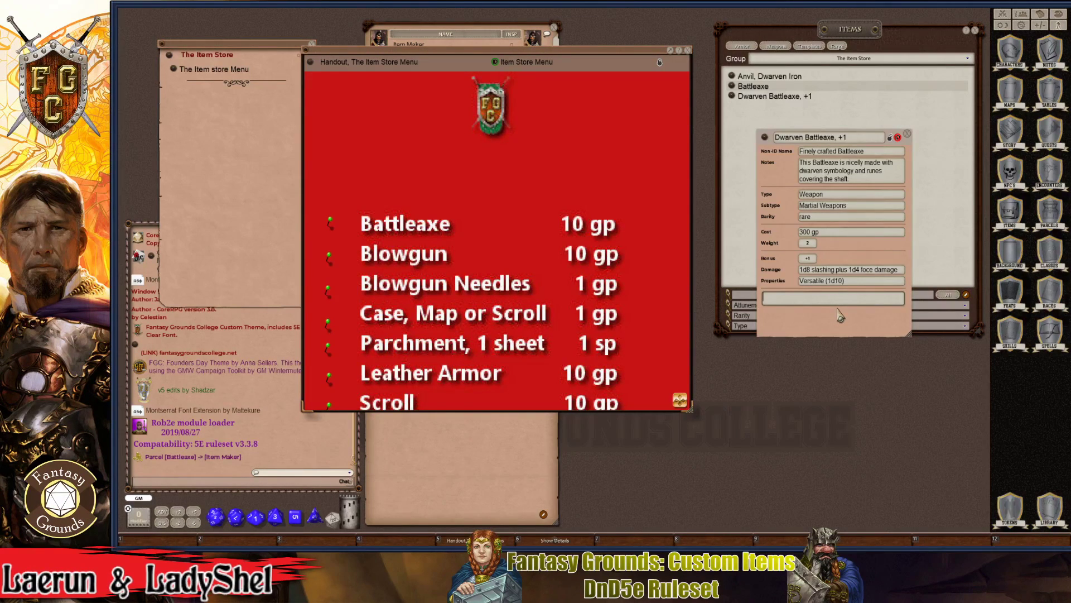
key("ctrl")
left_click(836, 138, "ctrl")
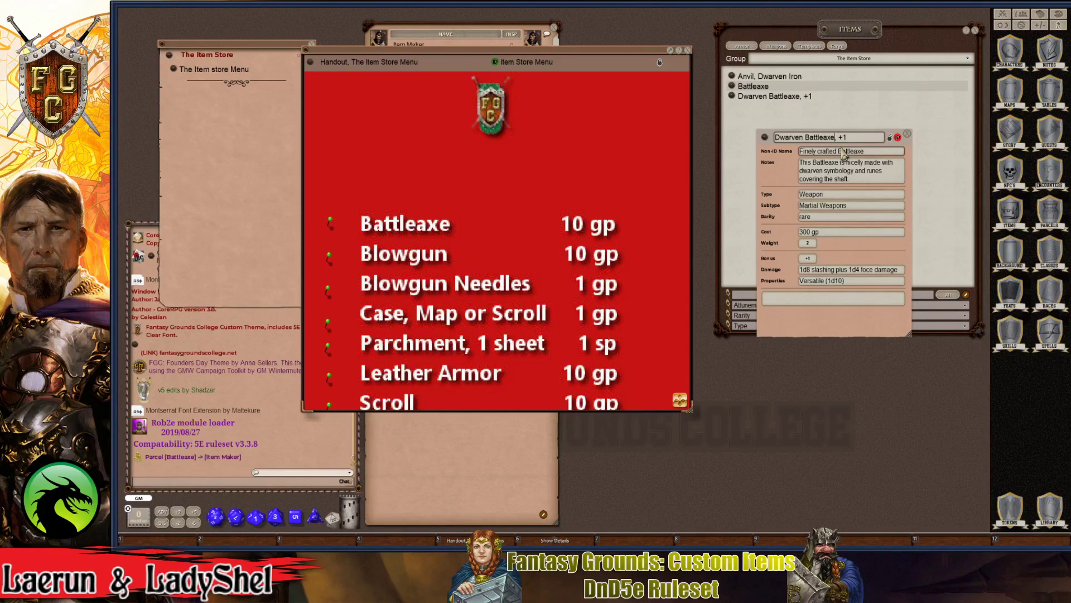
type("of F")
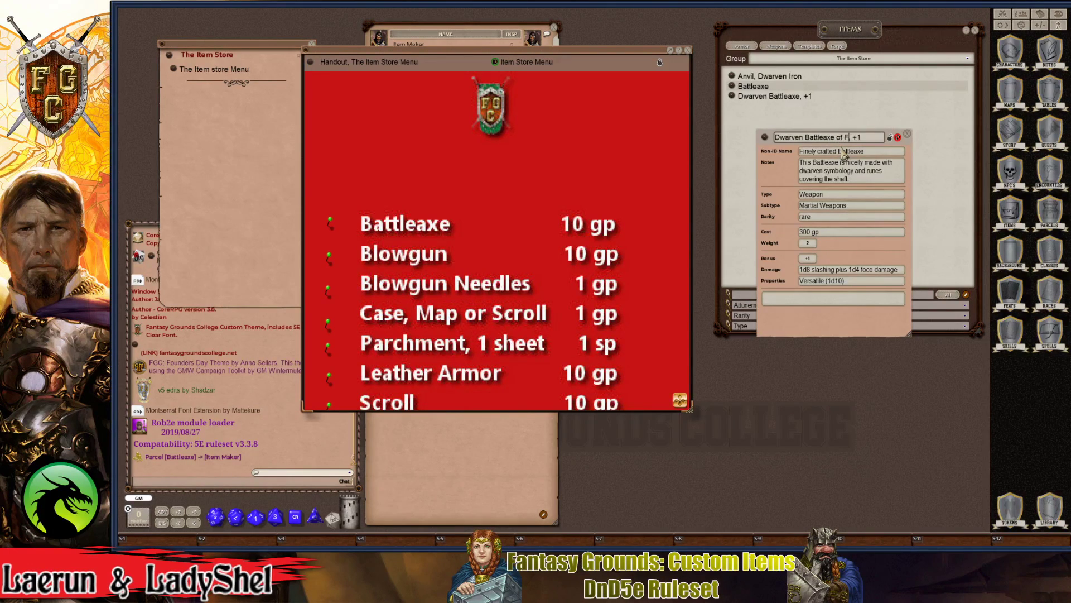
key("BackSpace")
key("BackSpace")
key("BackSpace")
key("BackSpace")
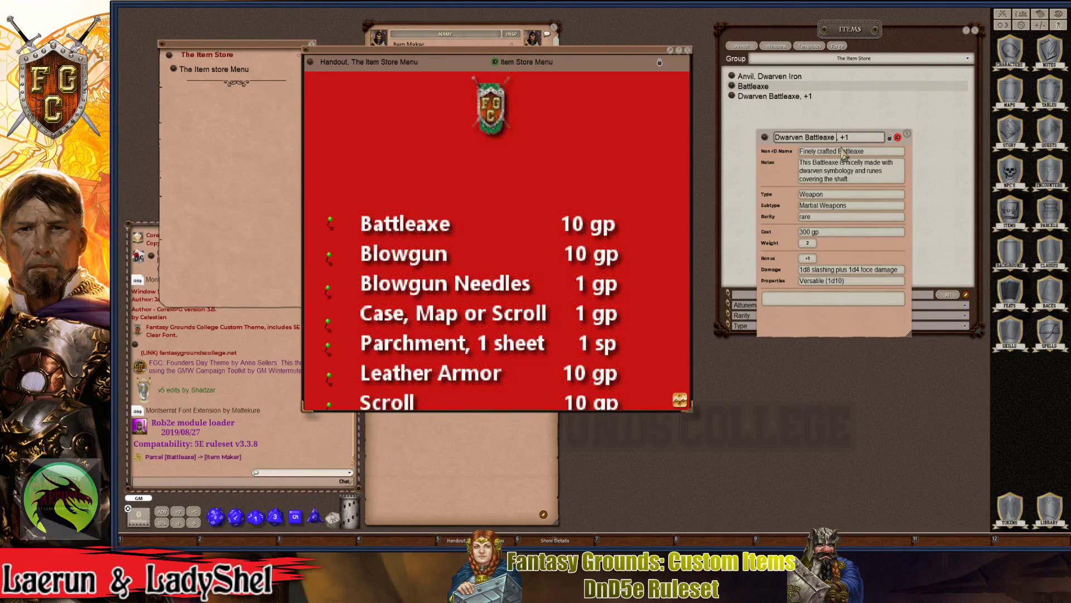
key("ctrl")
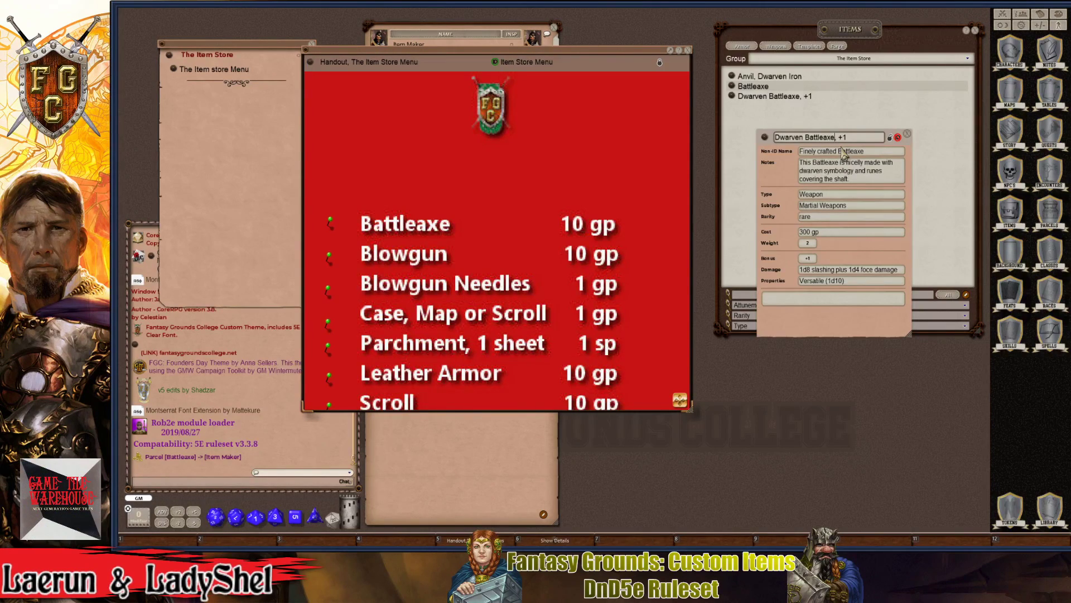
- Delete "Dwarven Battleaxe," from the magic battleaxe's name, leaving only "+1"
key("BackSpace")
key("BackSpace")
key("BackSpace")
key("BackSpace")
key("BackSpace")
key("BackSpace")
key("BackSpace")
key("BackSpace")
key("BackSpace")
key("BackSpace")
key("BackSpace")
key("BackSpace")
key("BackSpace")
key("BackSpace")
key("BackSpace")
key("BackSpace")
key("BackSpace")
key("BackSpace")
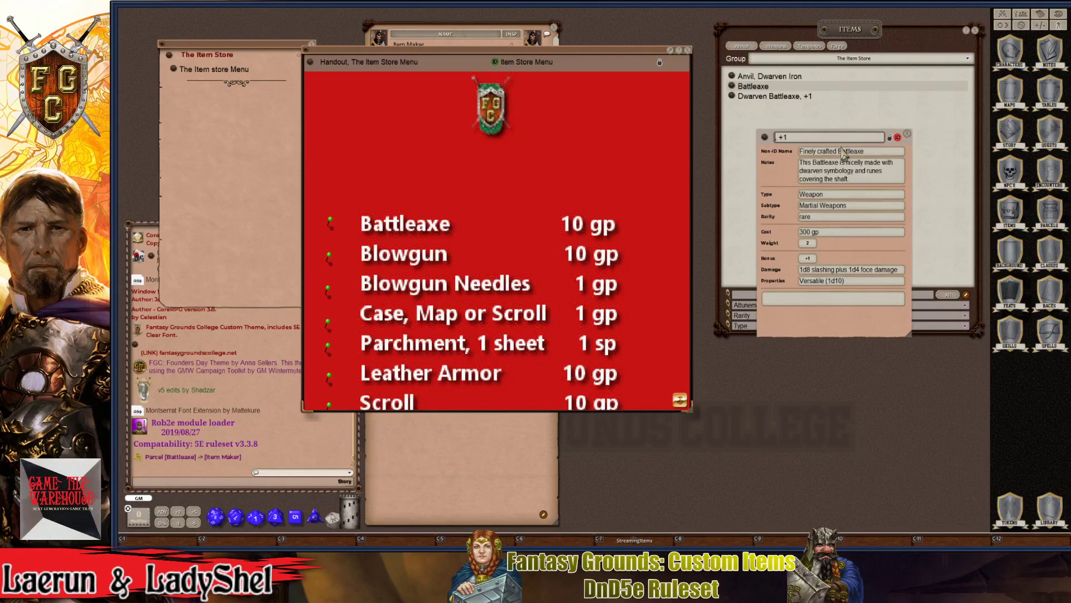
key("ctrl")
key("ctrl")
key("ctrl")
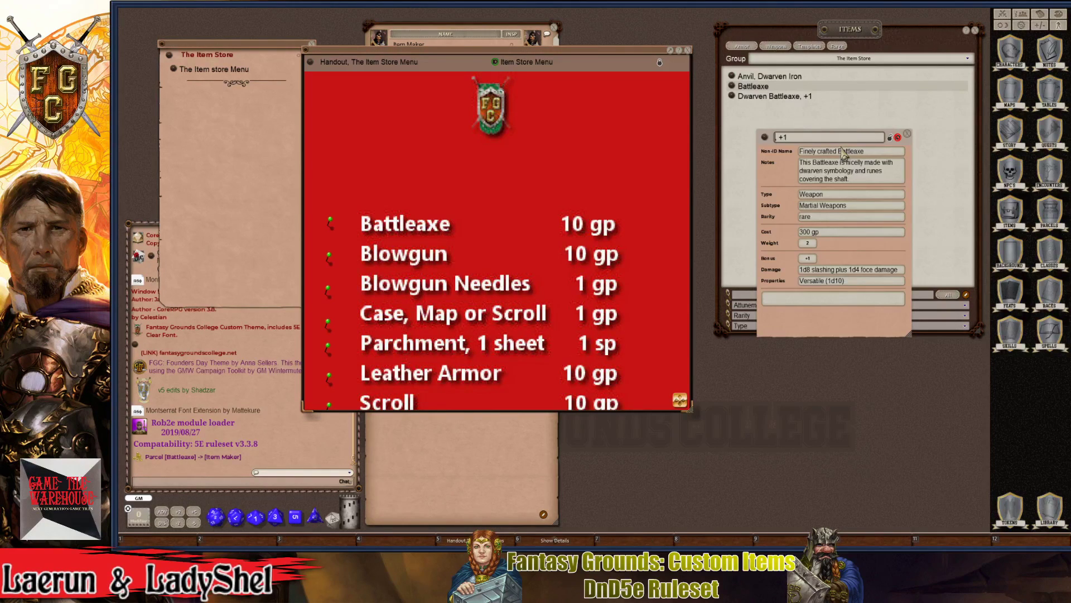
key("ctrl")
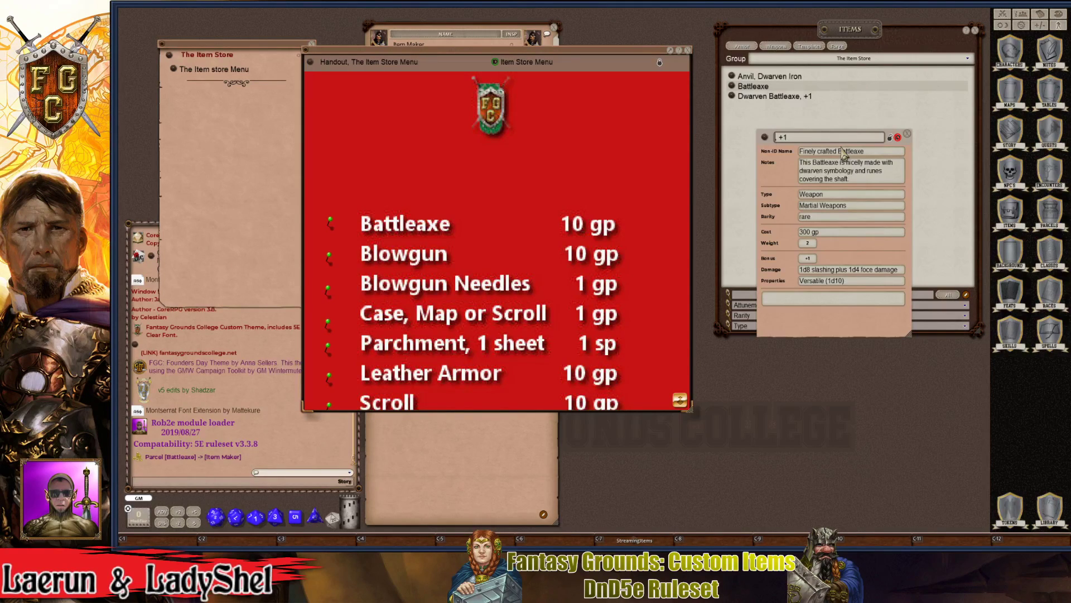
key("ctrl")
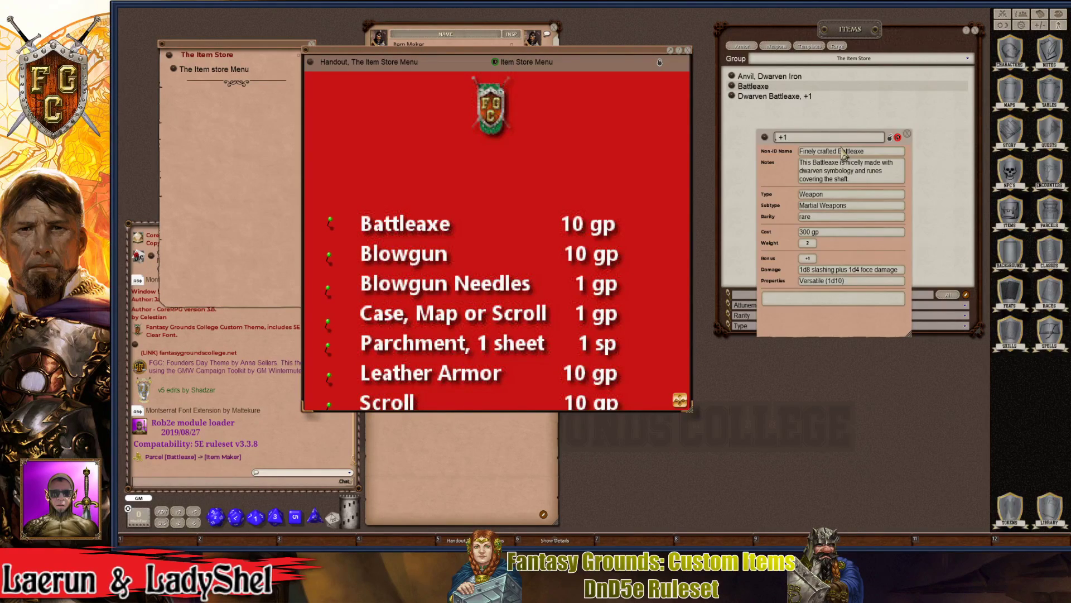
key("ctrl")
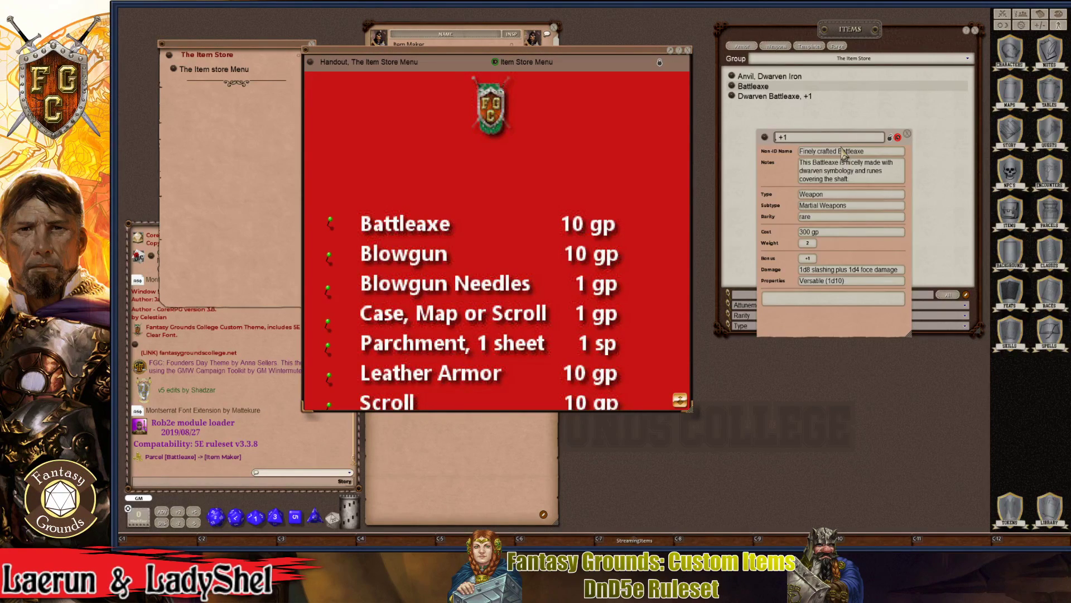
key("ctrl")
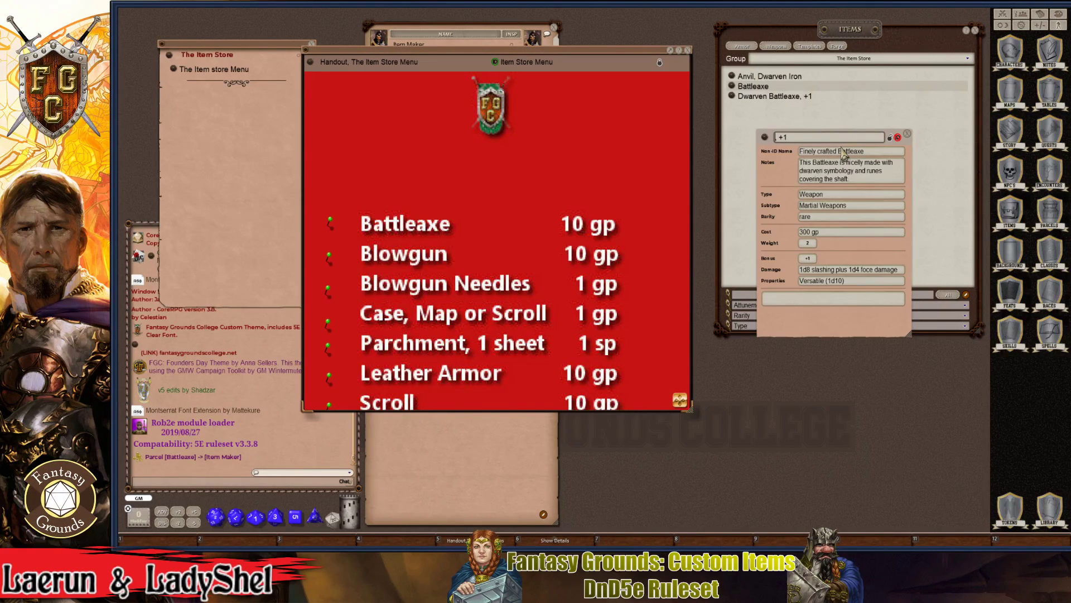
key("ctrl")
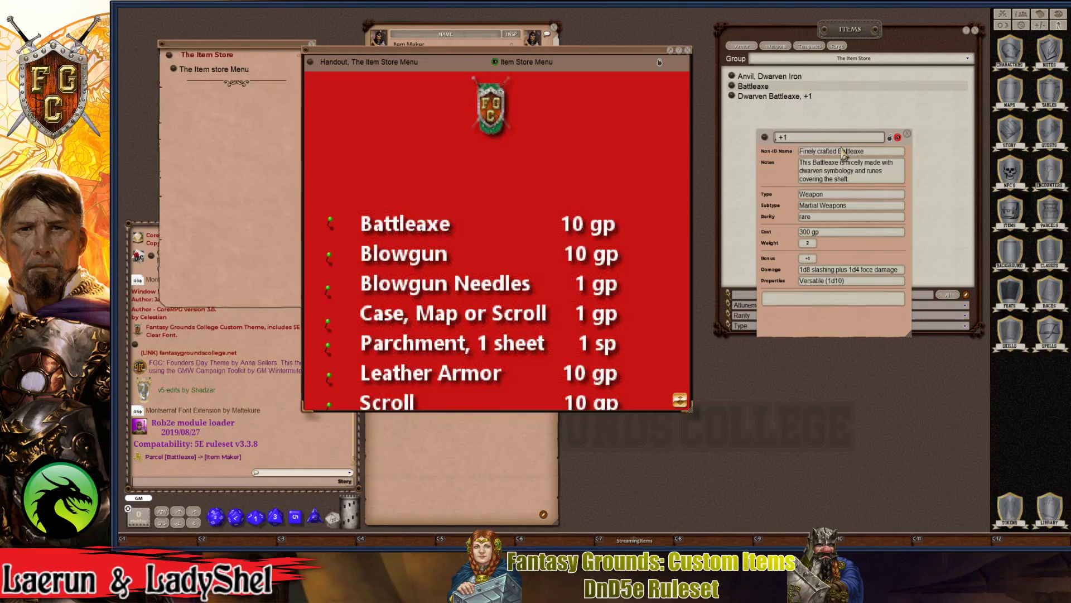
key("ctrl")
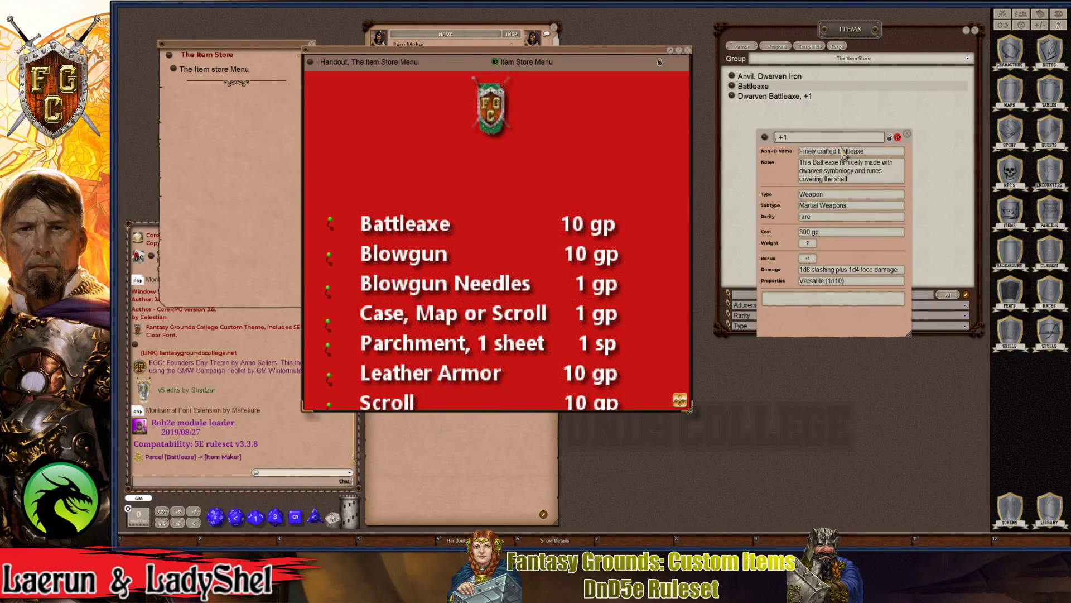
key("ctrl")
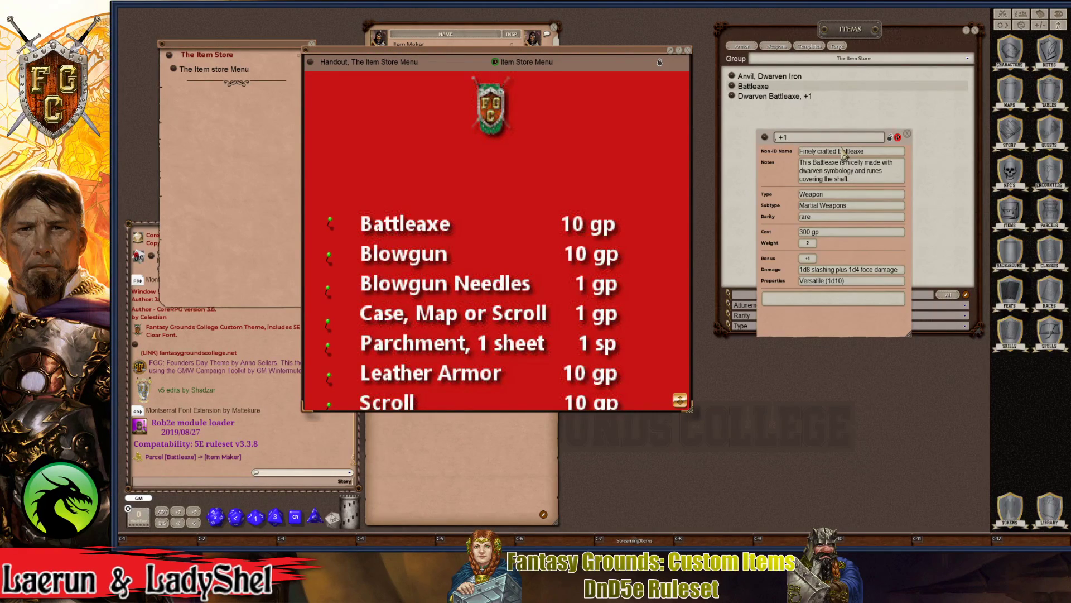
key("ctrl")
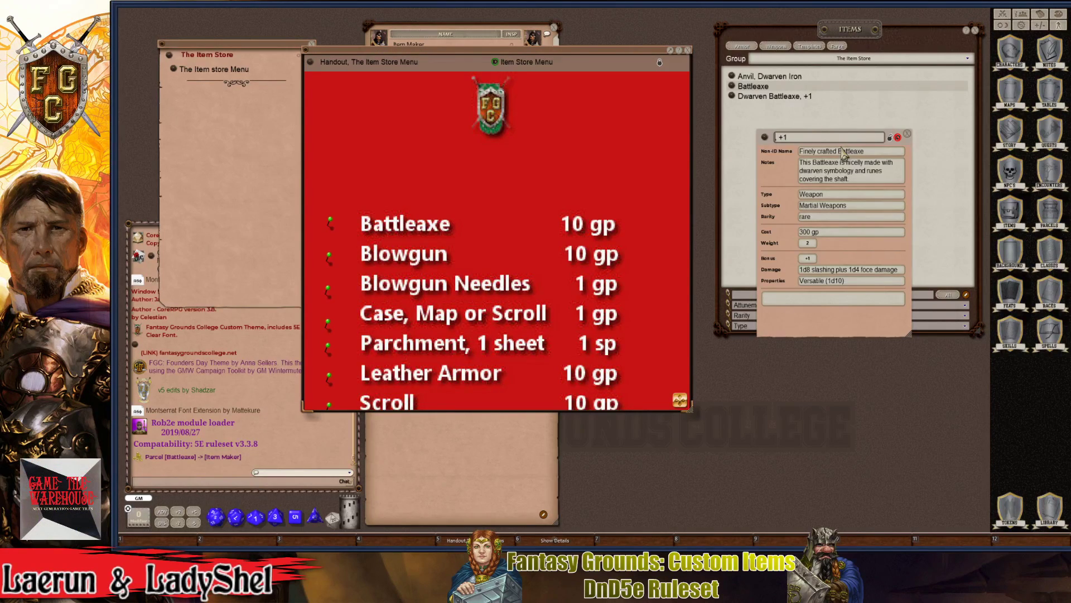
- Enter "Moradins" before ", +1" in the custom battleaxe's item name
key("ctrl")
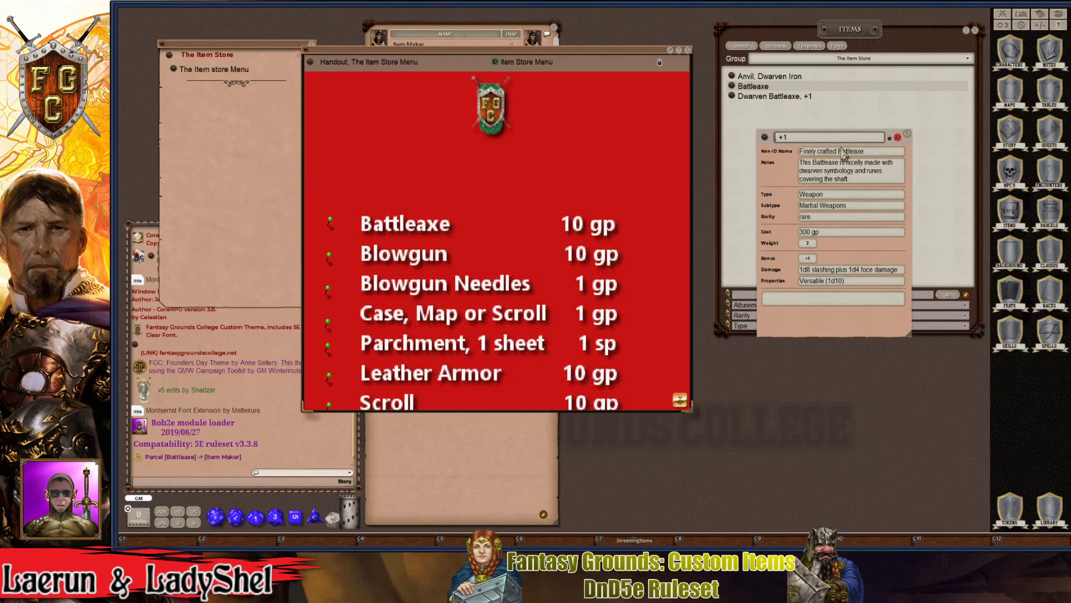
type("Mod")
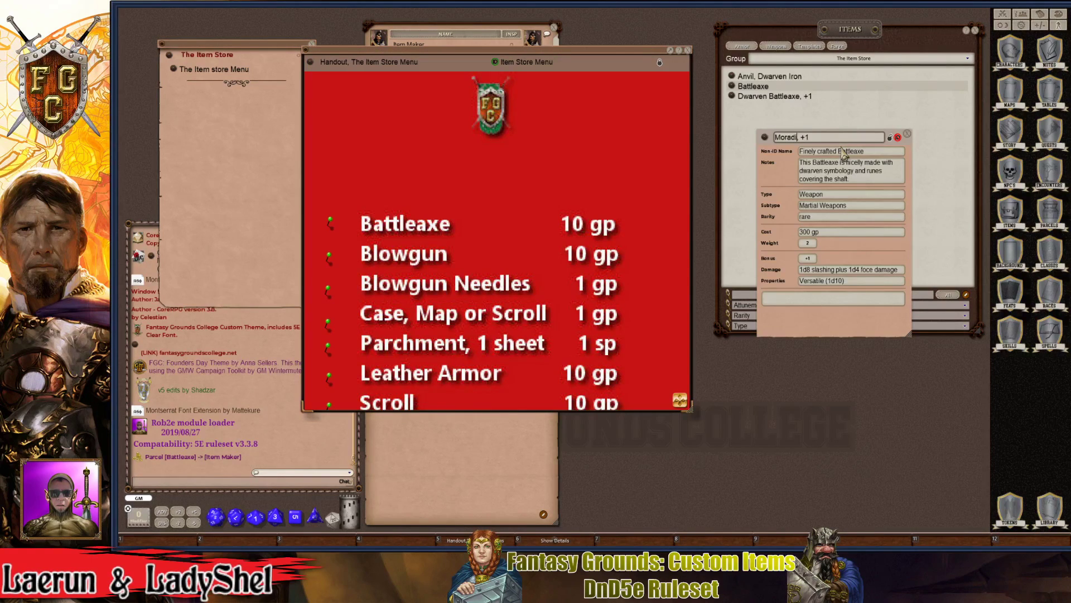
type("ns")
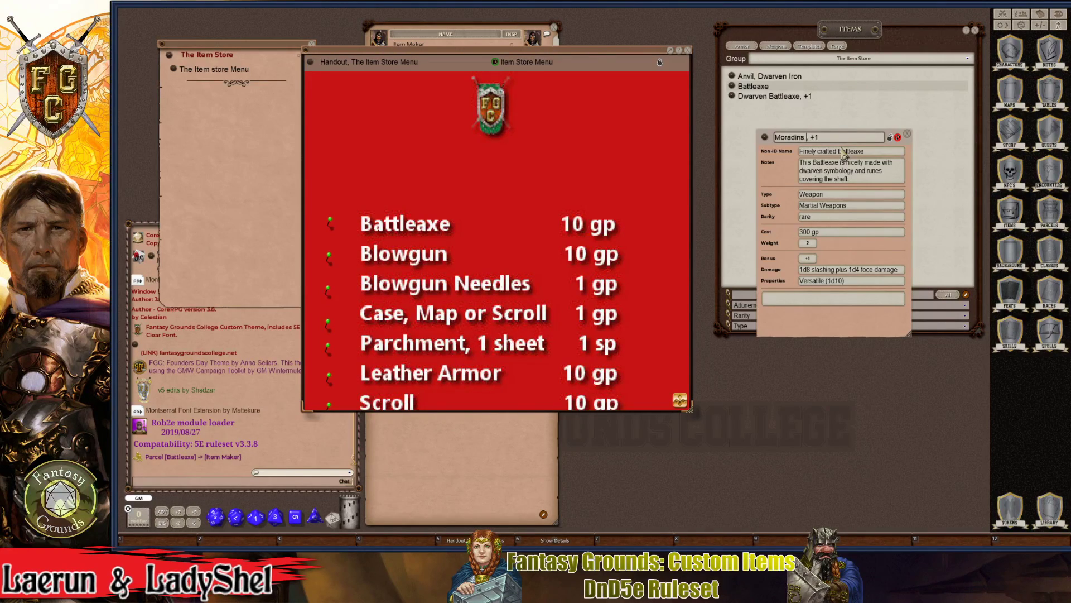
- Change the item's damage text to "1d8 slashing plus 1d4 radiant damage"
left_click(871, 271)
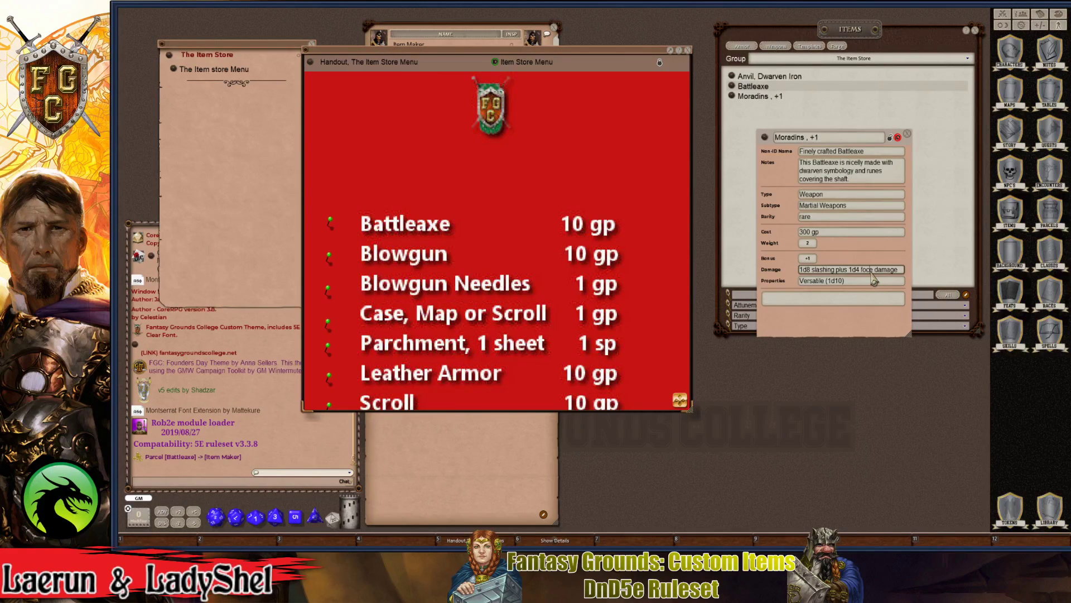
key("BackSpace")
key("BackSpace")
type("ra")
key("BackSpace")
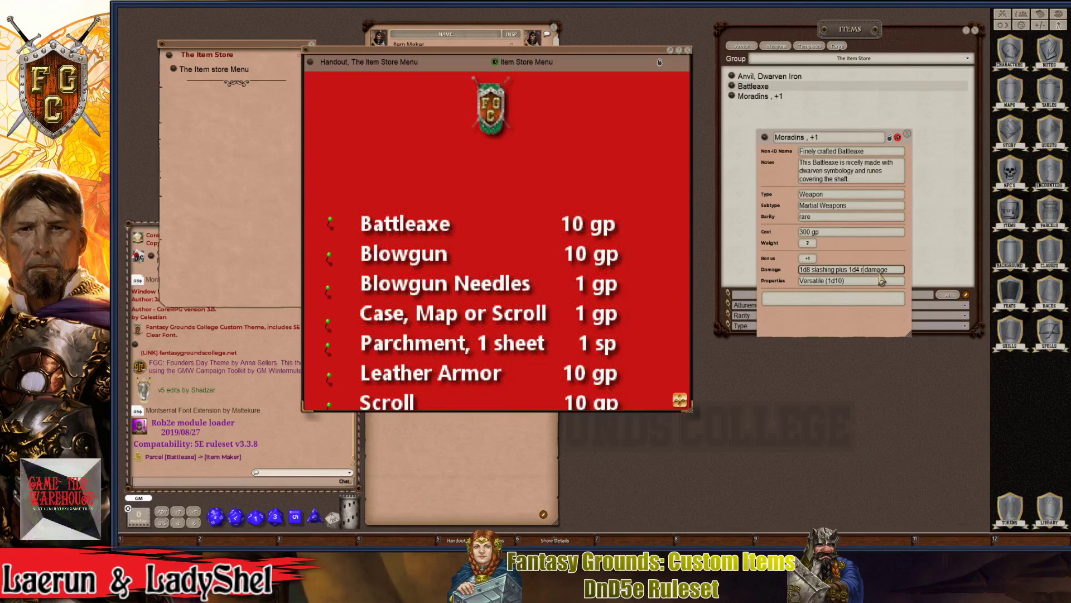
type("ADIAN")
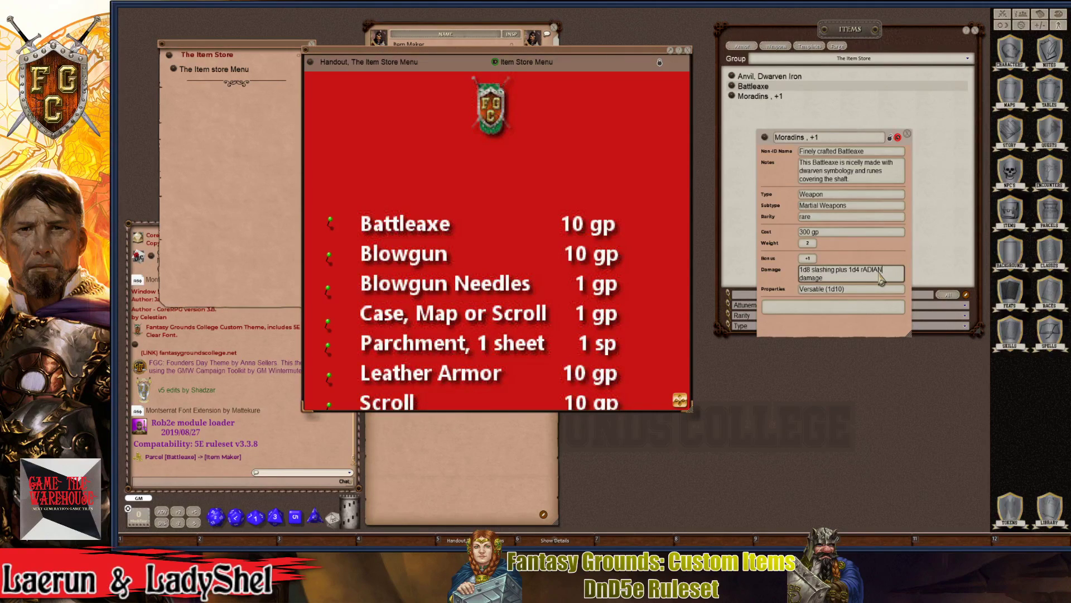
key("BackSpace")
key("BackSpace")
key("BackSpace")
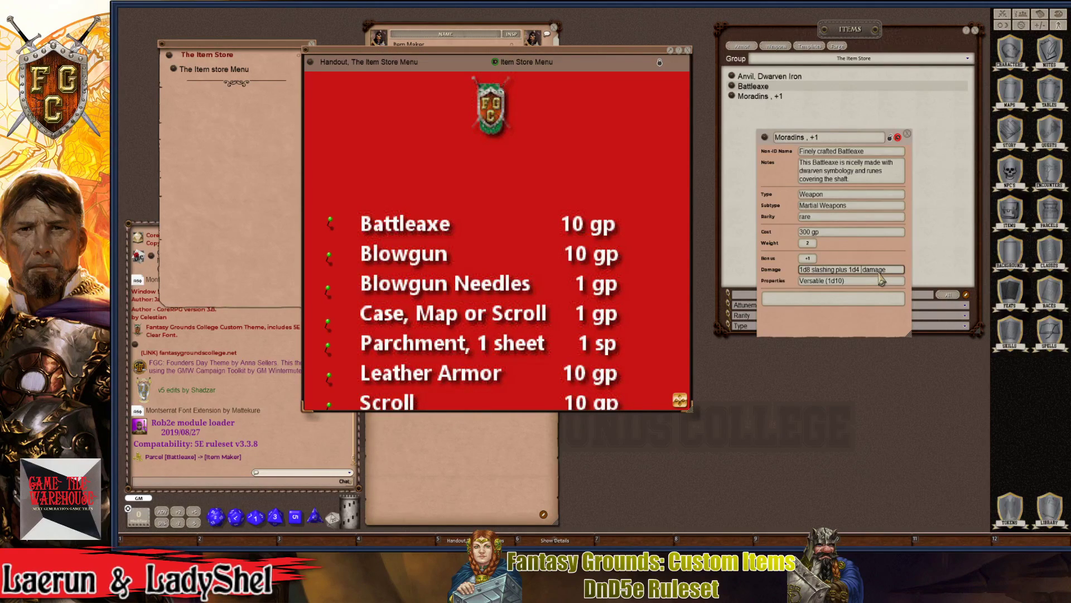
type("d ")
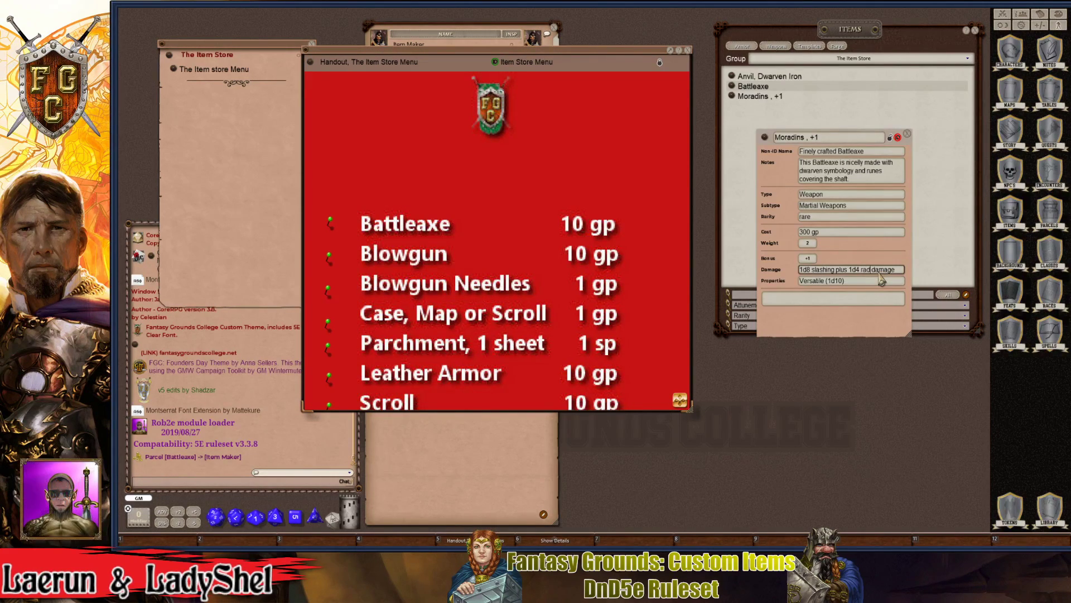
type("iant")
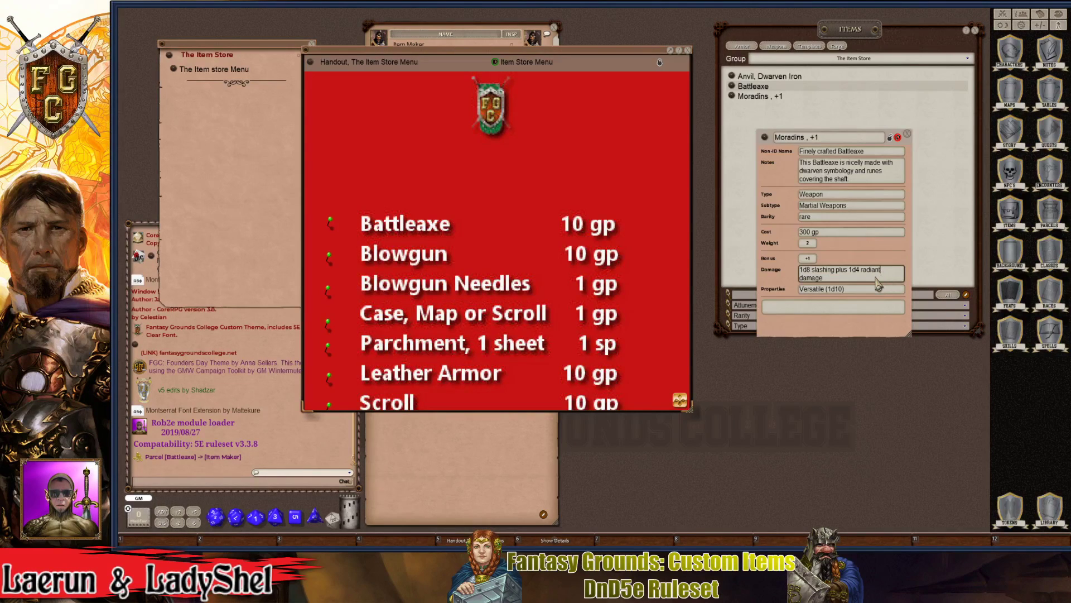
key("ctrl")
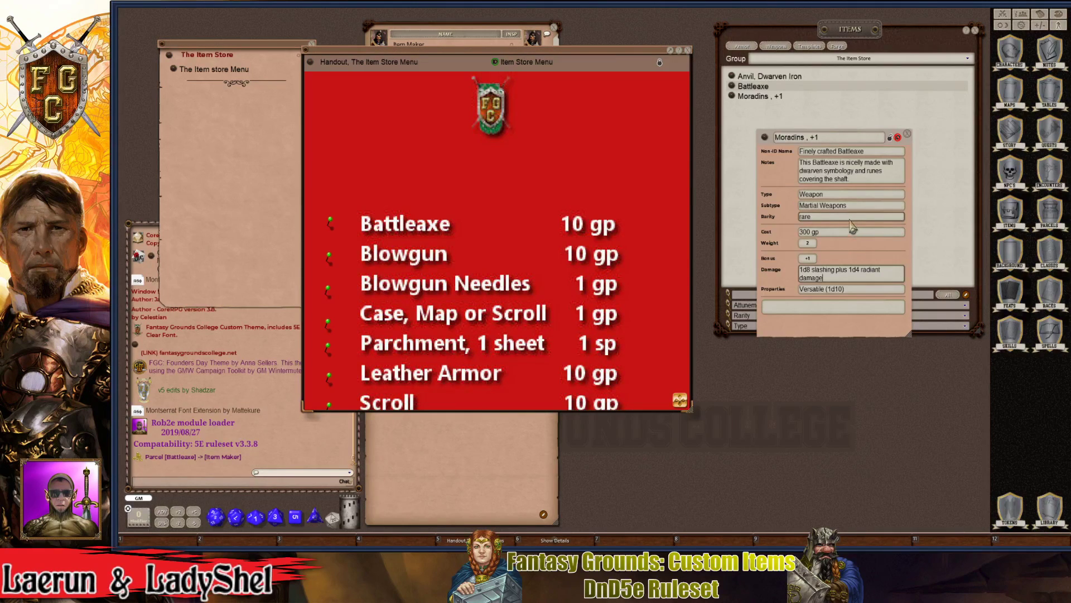
key("ctrl")
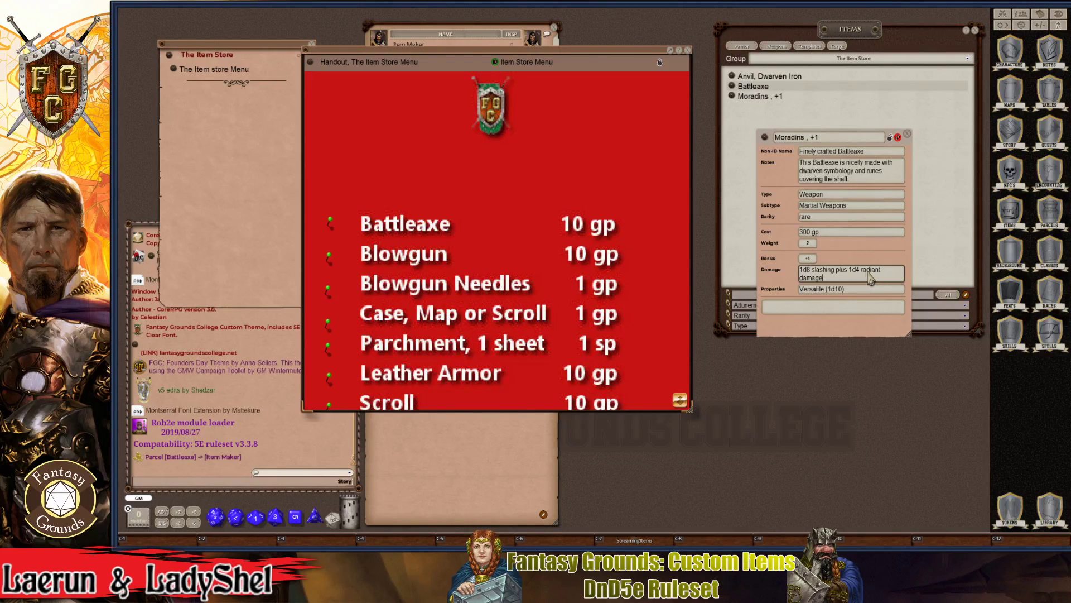
- Rename the item "Moradin's Blessing, +1 (Battleaxe)"
left_click(804, 137)
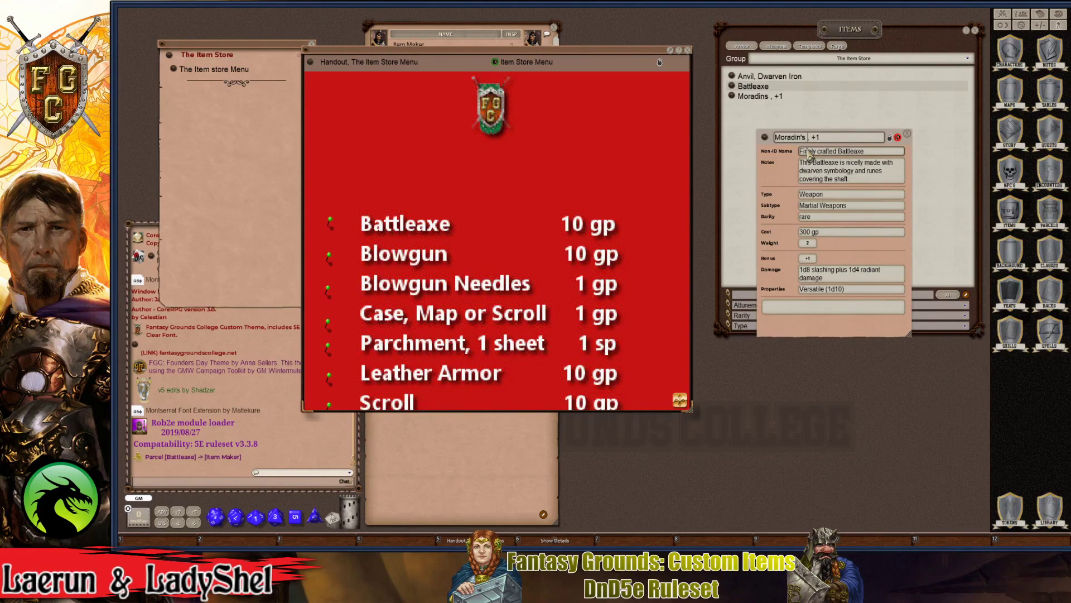
type("B")
type("lessing")
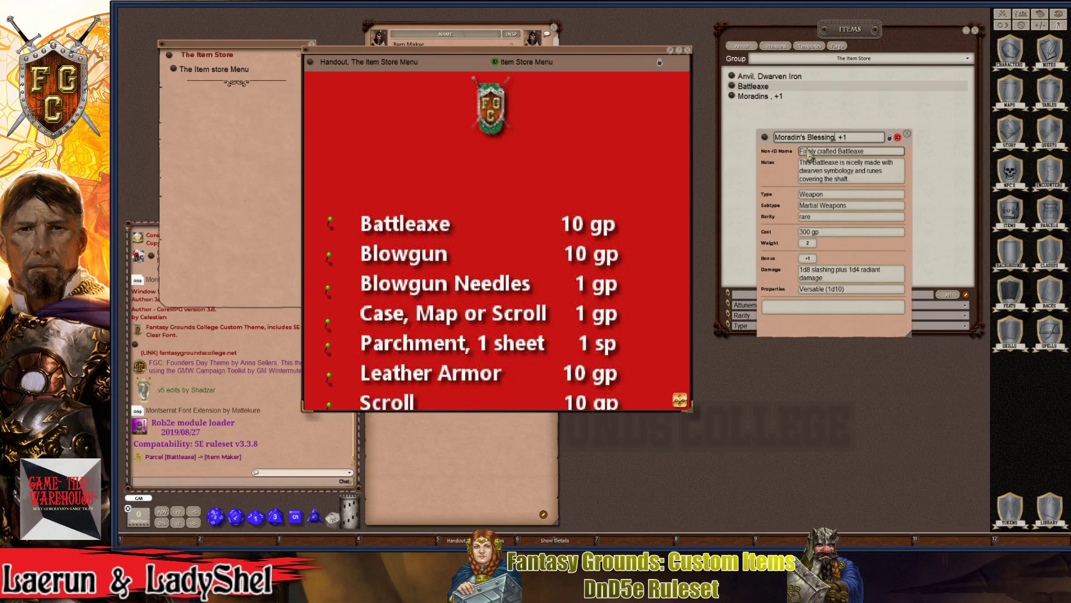
key("ctrl")
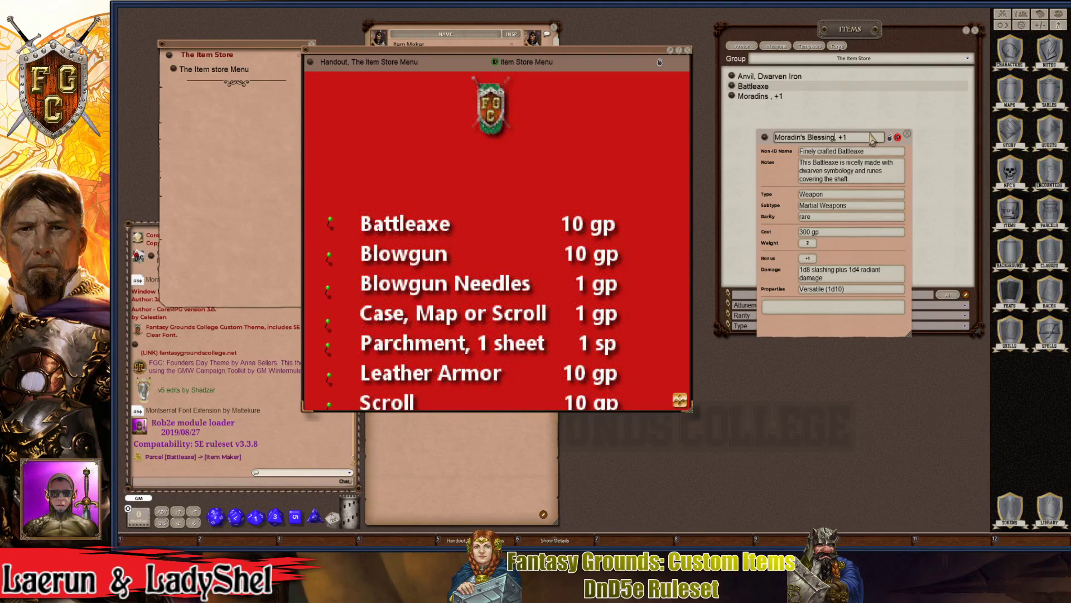
key("shift")
type("(B")
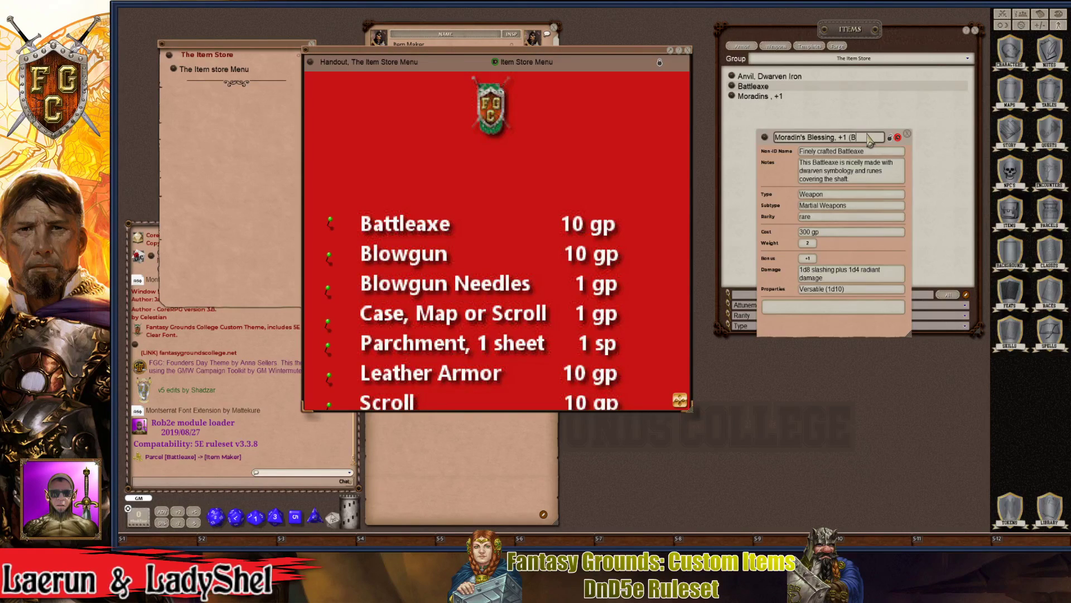
type("attleaxe)")
- Lock the Moradin's Blessing record and add the unidentified item to the Item Maker character's inventory
left_click(873, 169)
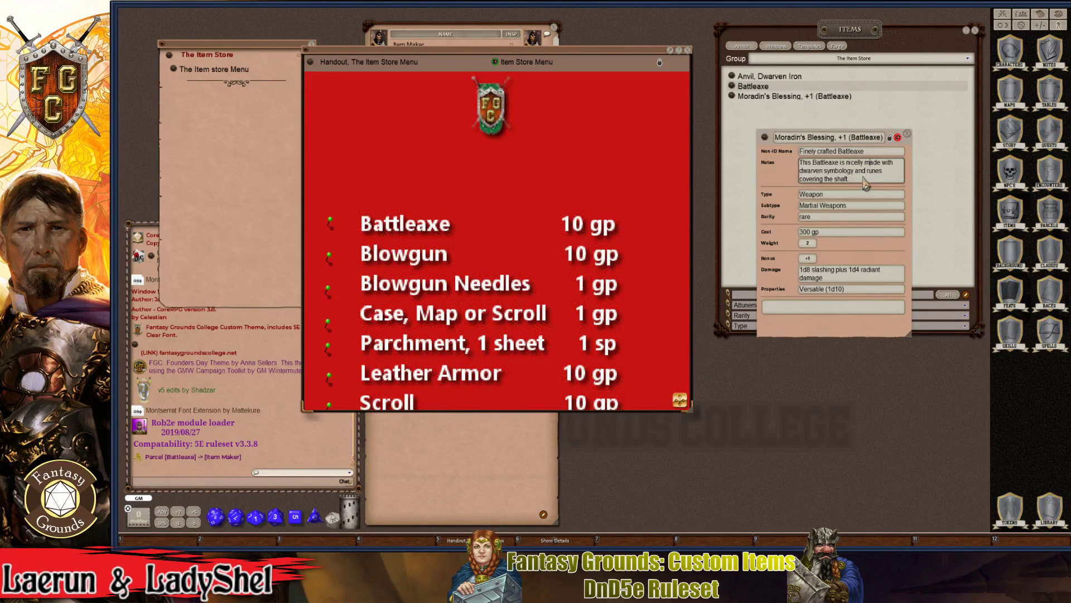
left_click(862, 195)
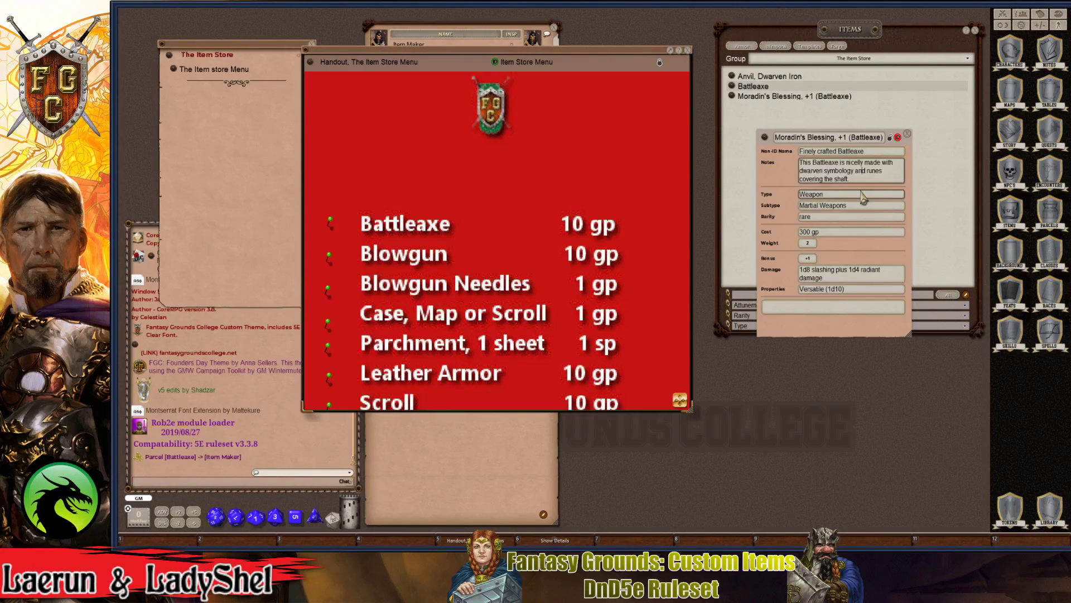
key("ctrl")
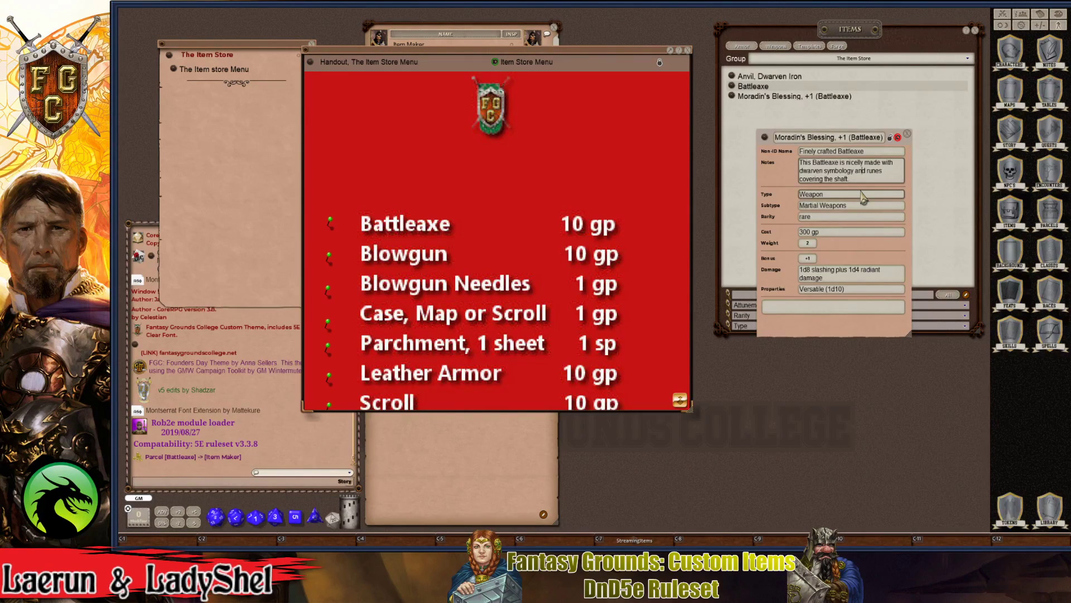
left_click(890, 138)
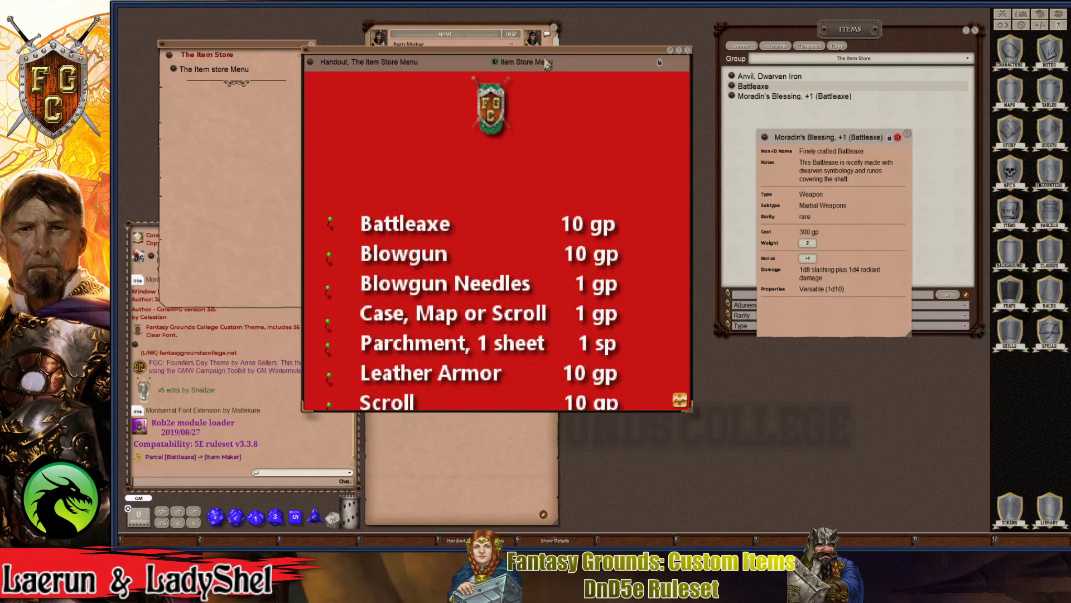
left_click_drag(539, 63, 683, 355)
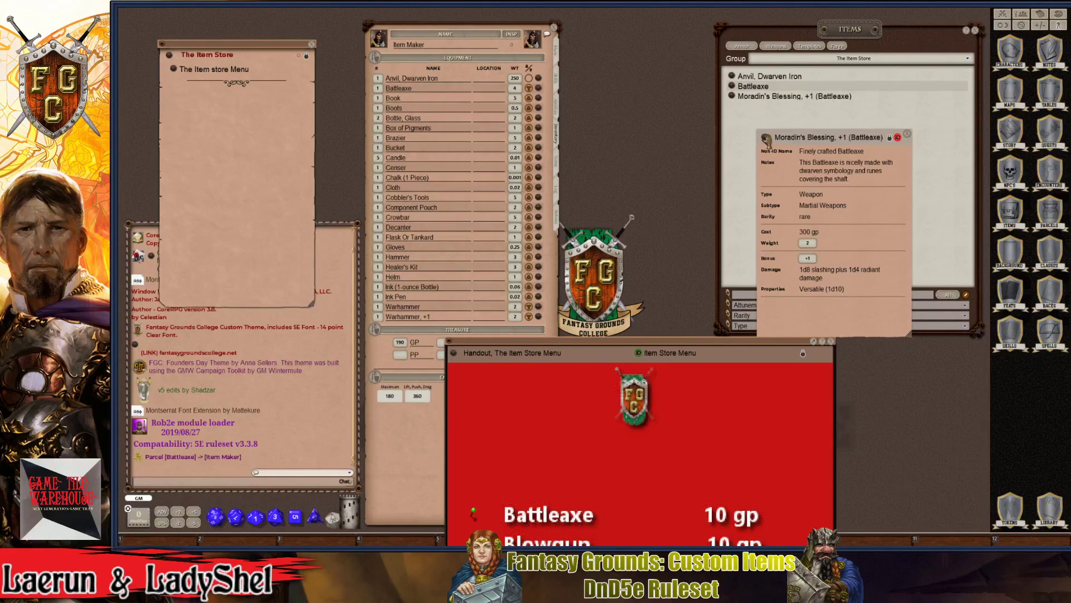
left_click_drag(420, 215, 423, 219)
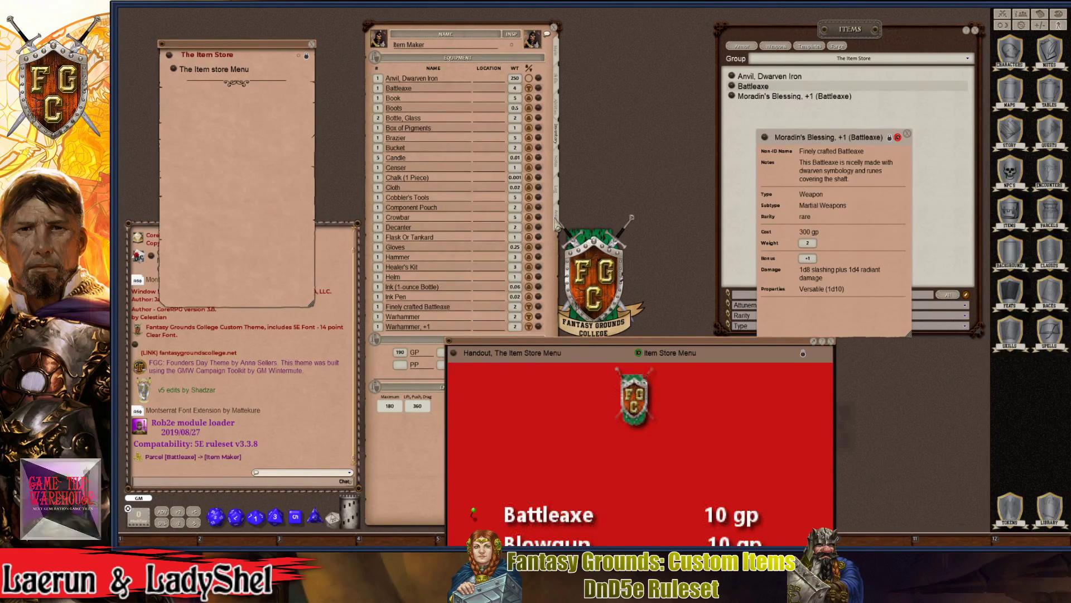
- Compare the attack and damage details of the Battleaxe and Finely crafted Battleaxe on the character sheet, and check the character's weapon proficiencies
left_click(556, 219)
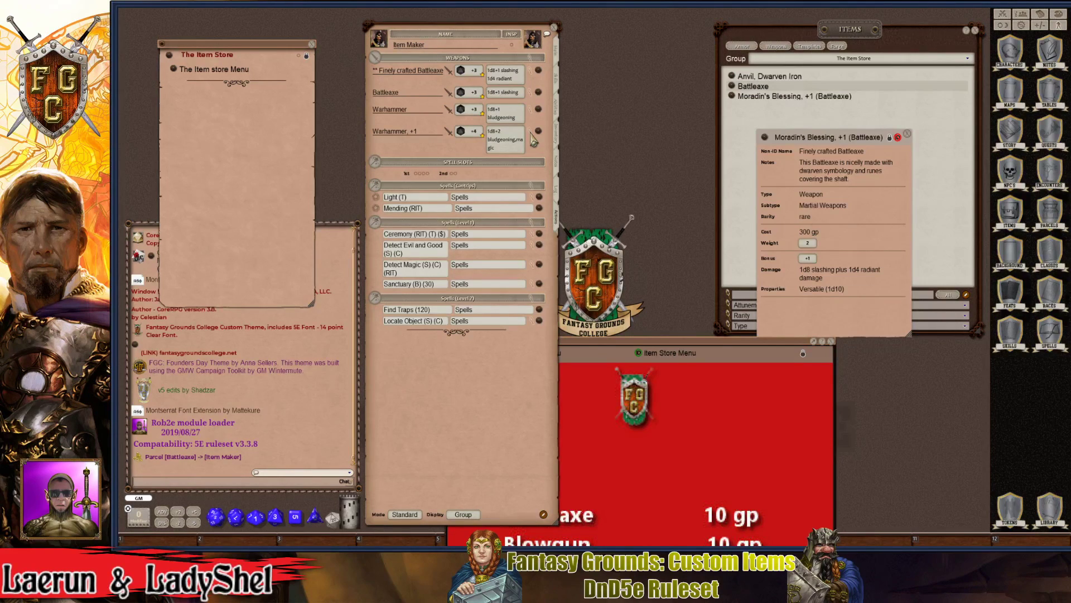
left_click(531, 96)
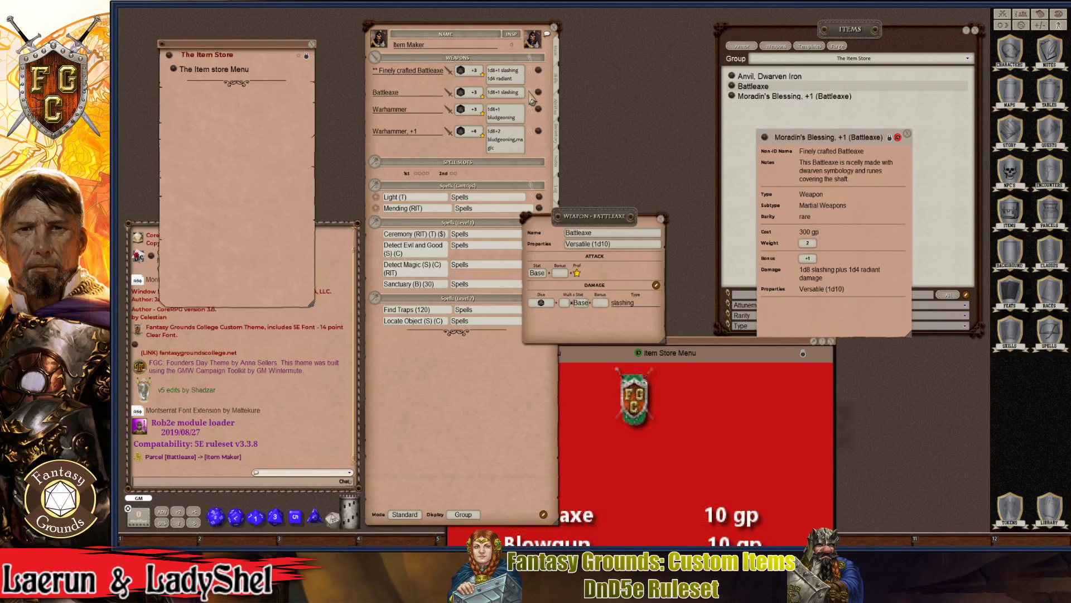
left_click(661, 220)
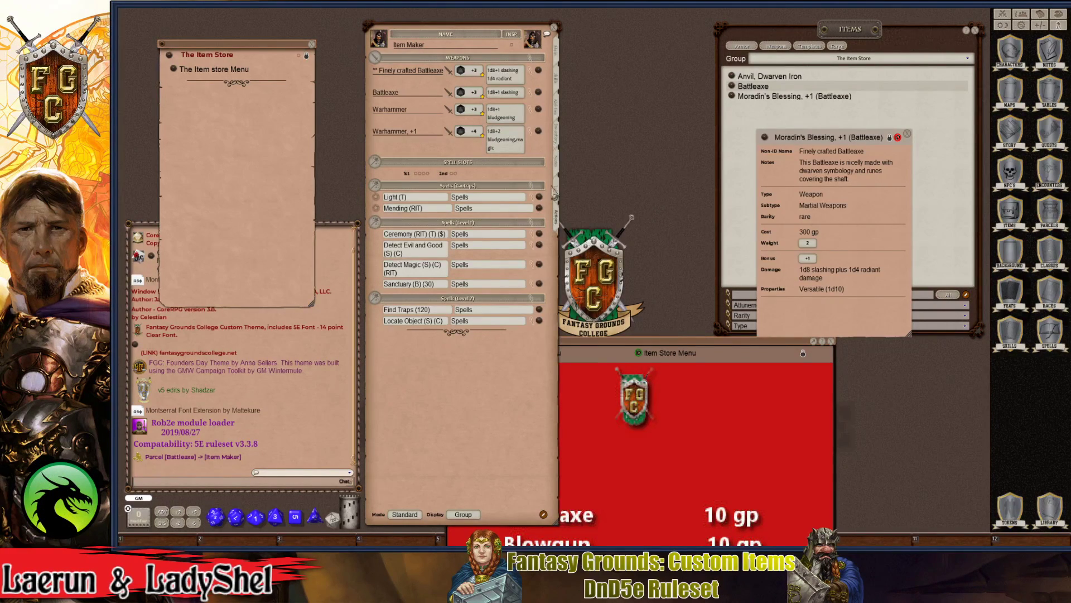
left_click(558, 123)
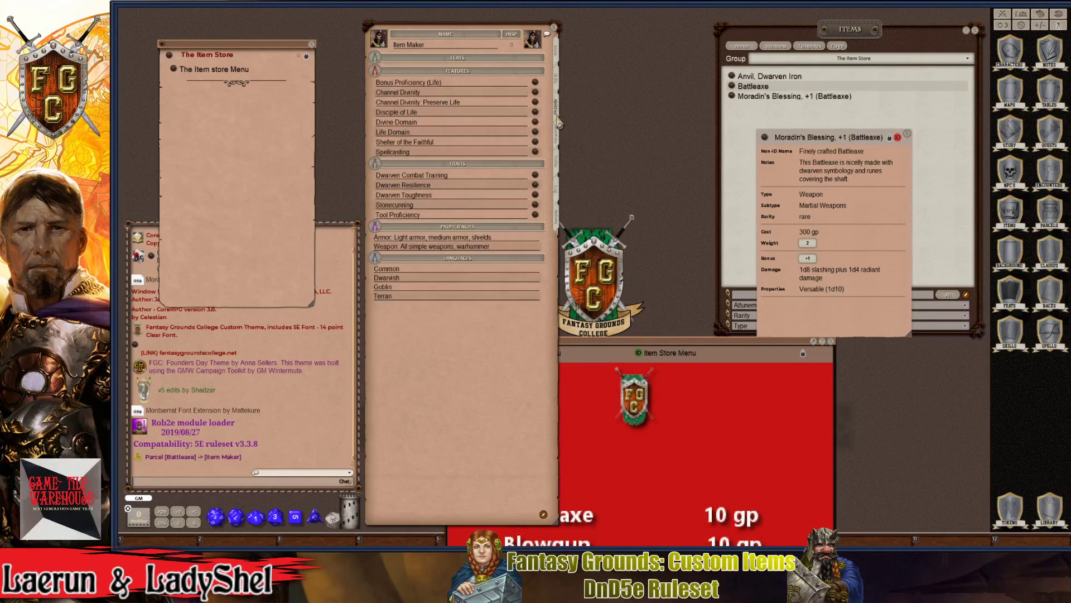
left_click(556, 216)
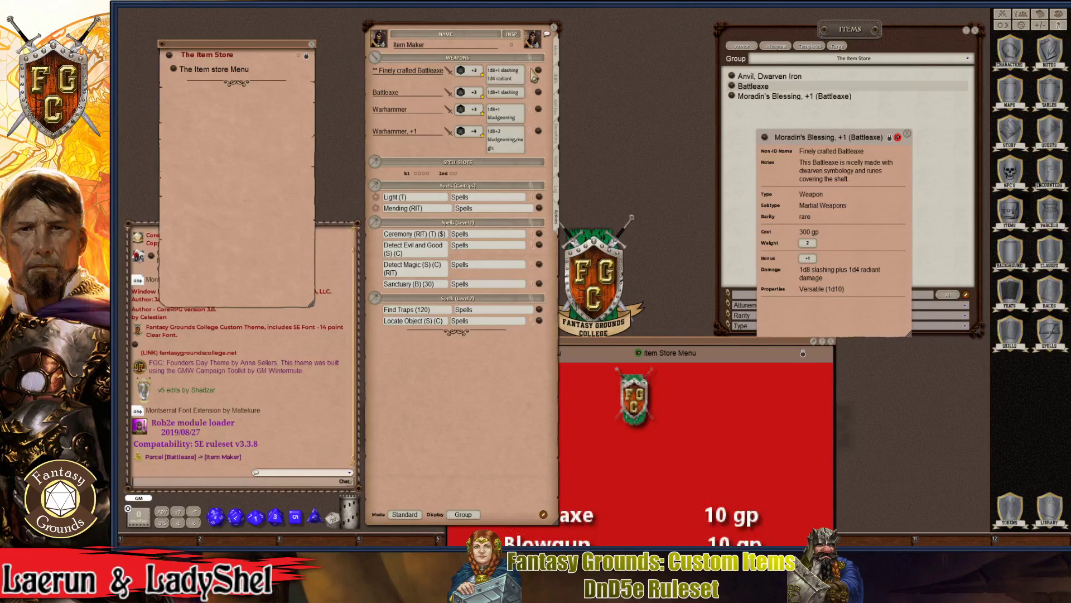
left_click(534, 75)
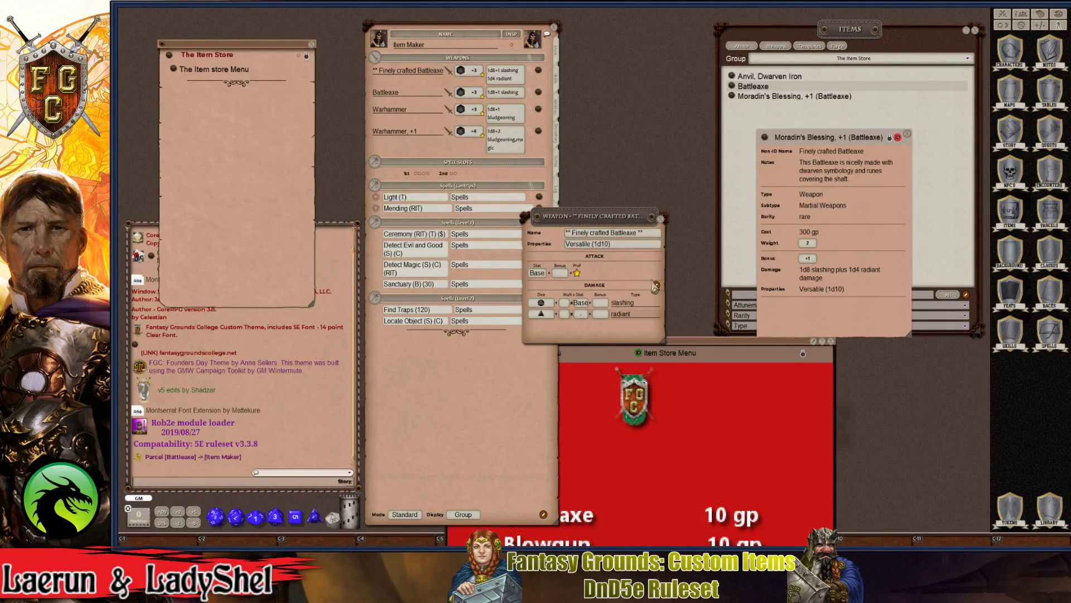
left_click(662, 221)
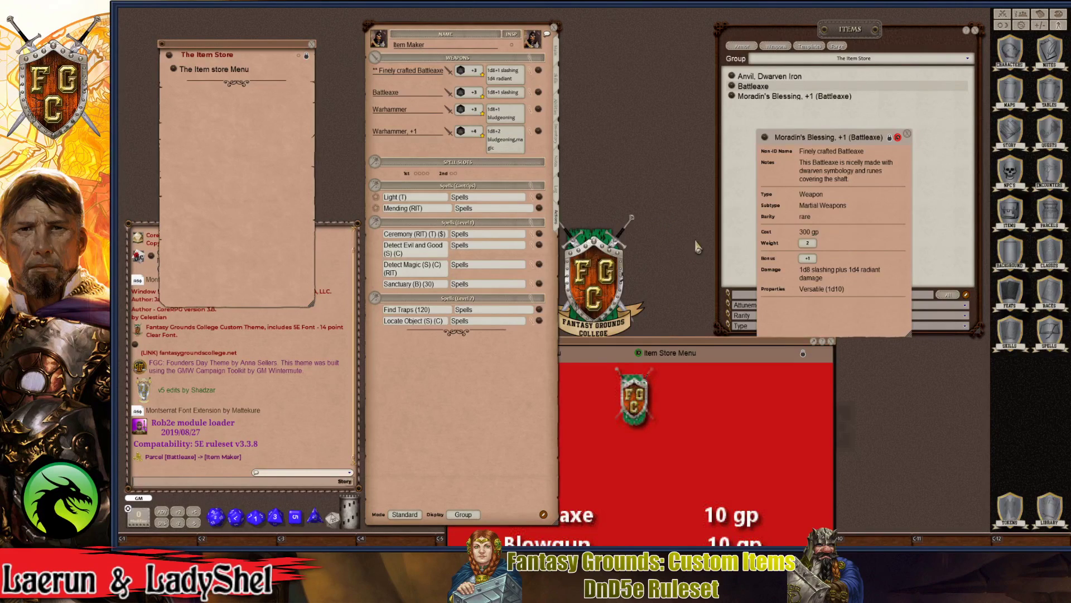
- Set the Moradin's Blessing properties to "Versatile (1d10), magic" and lock the record again
left_click(889, 138)
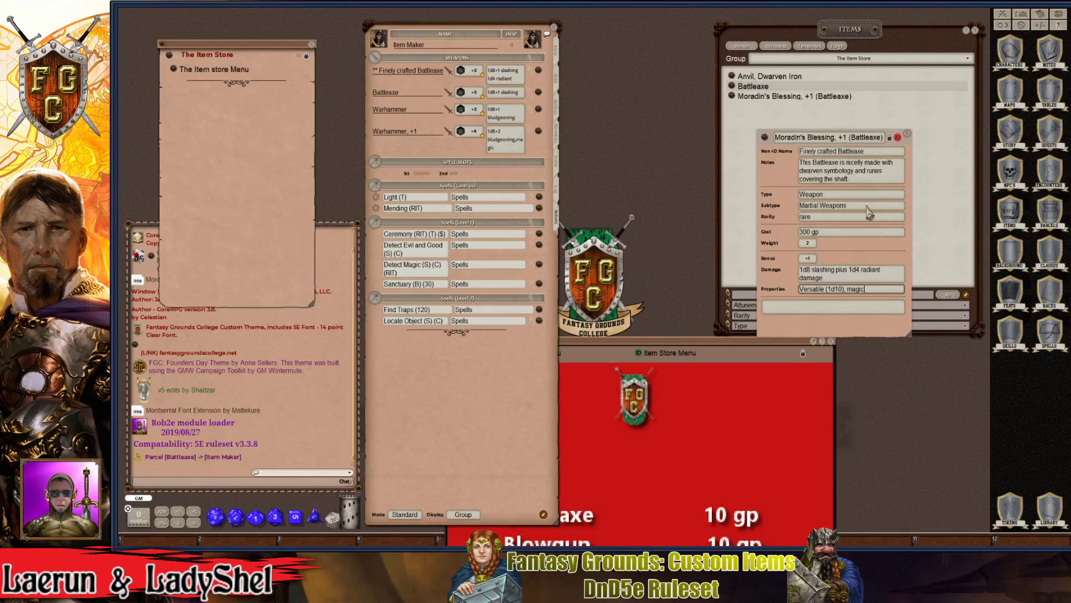
left_click(891, 138)
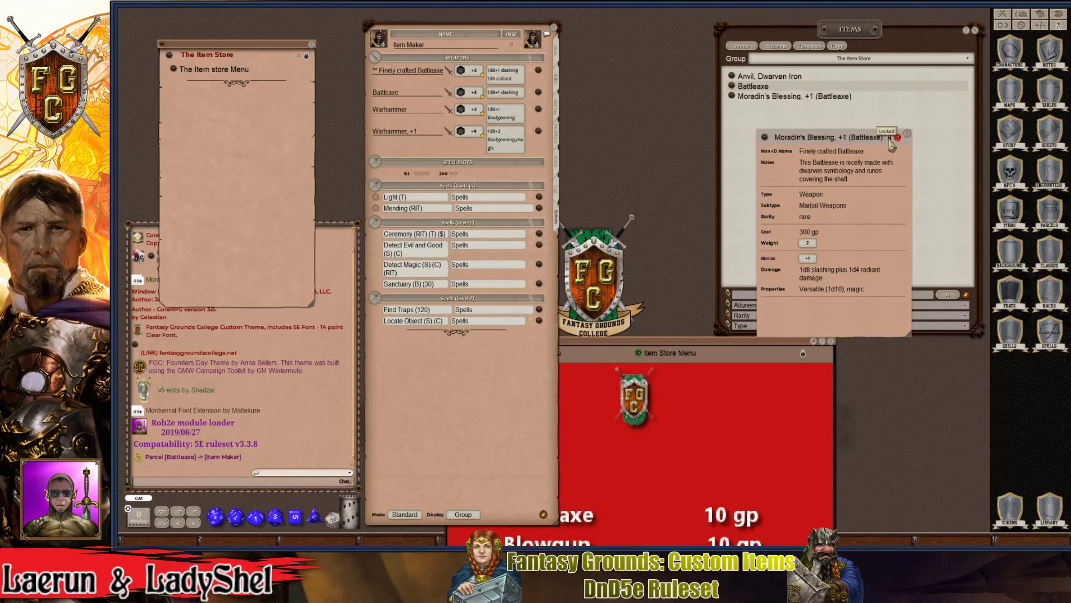
- Delete the Finely crafted Battleaxe from the Item Maker character's weapons
right_click(540, 71)
left_click(485, 85)
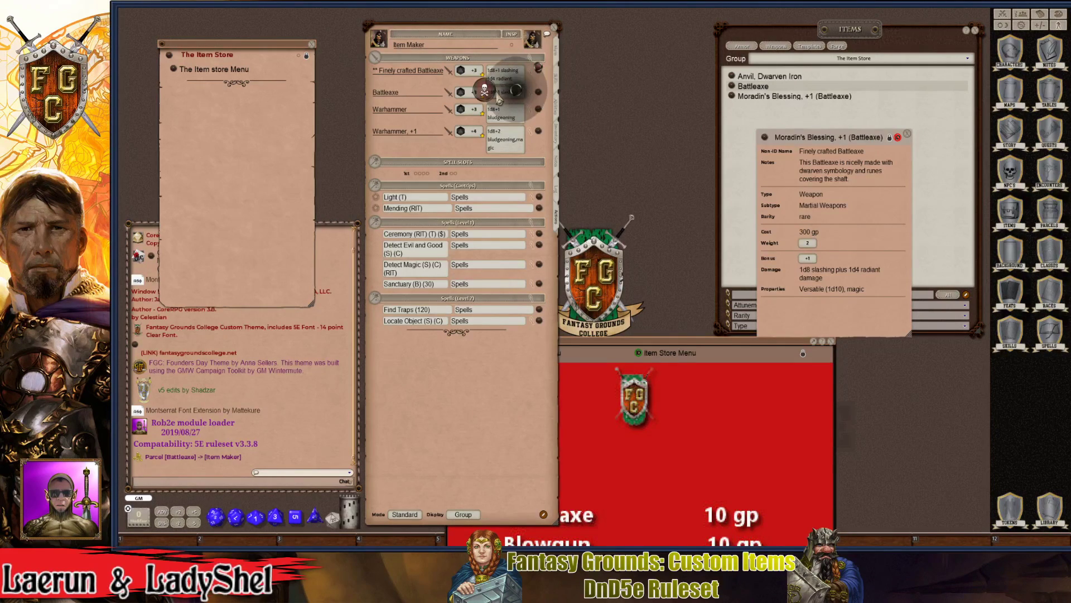
left_click(487, 101)
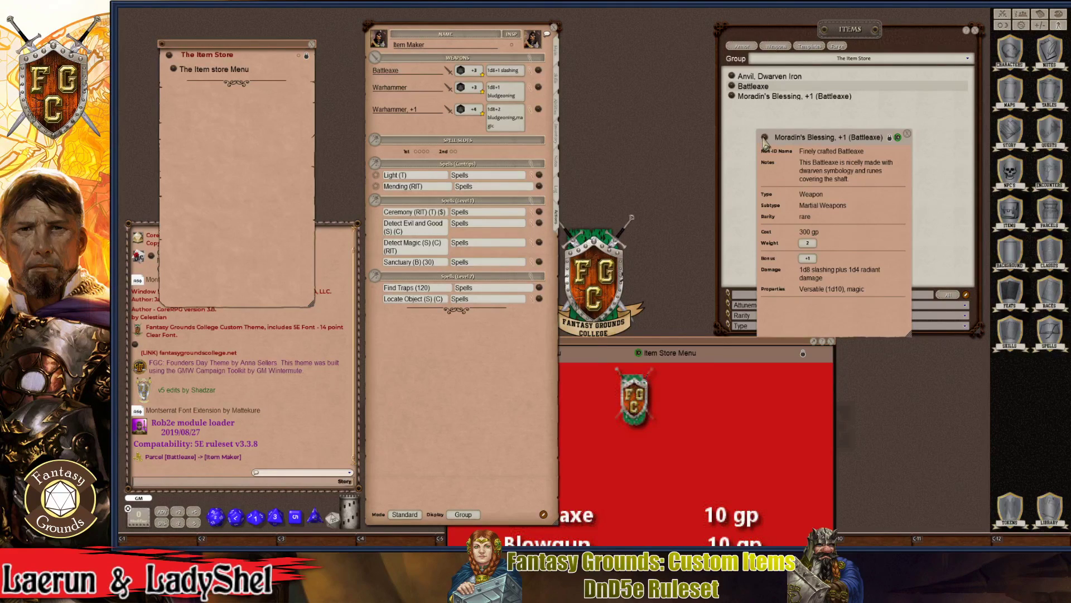
- Add the identified Moradin's Blessing, +1 (Battleaxe) to the character's weapons and examine its attack and damage details
left_click_drag(501, 92, 438, 104)
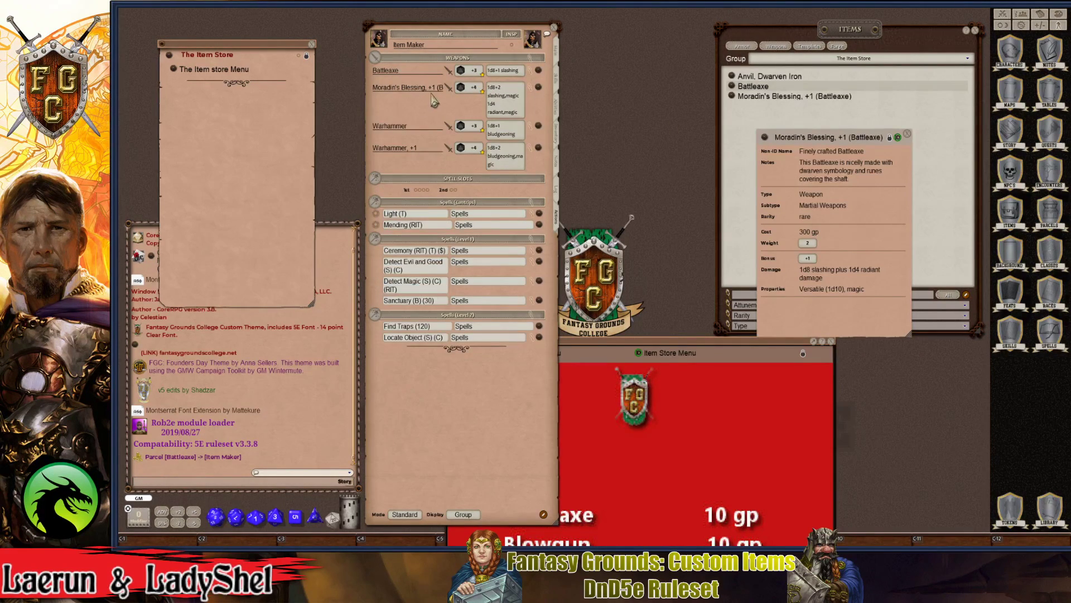
left_click(535, 94)
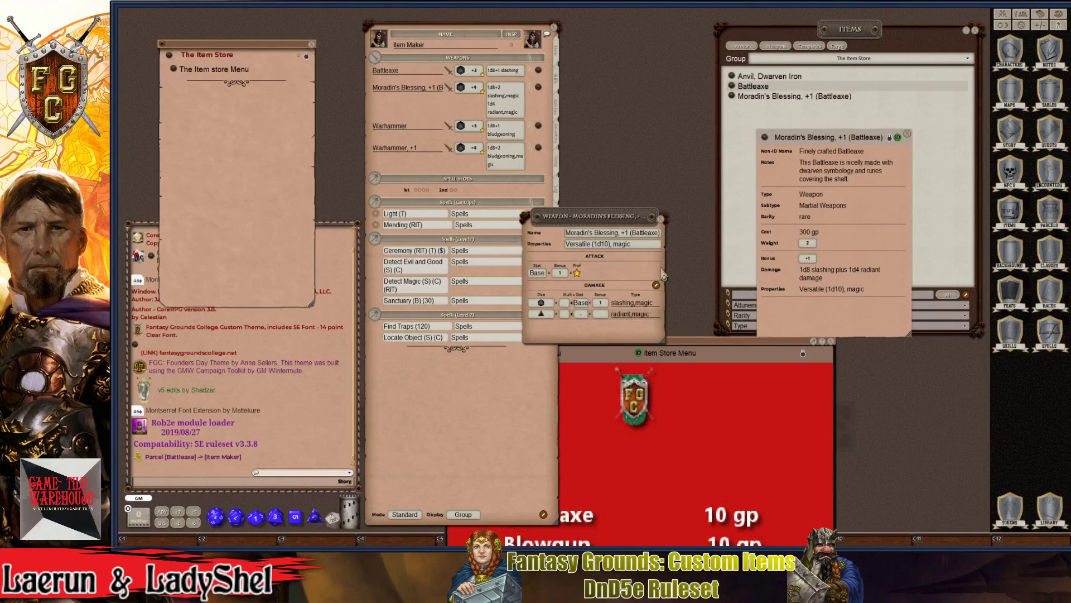
left_click(661, 219)
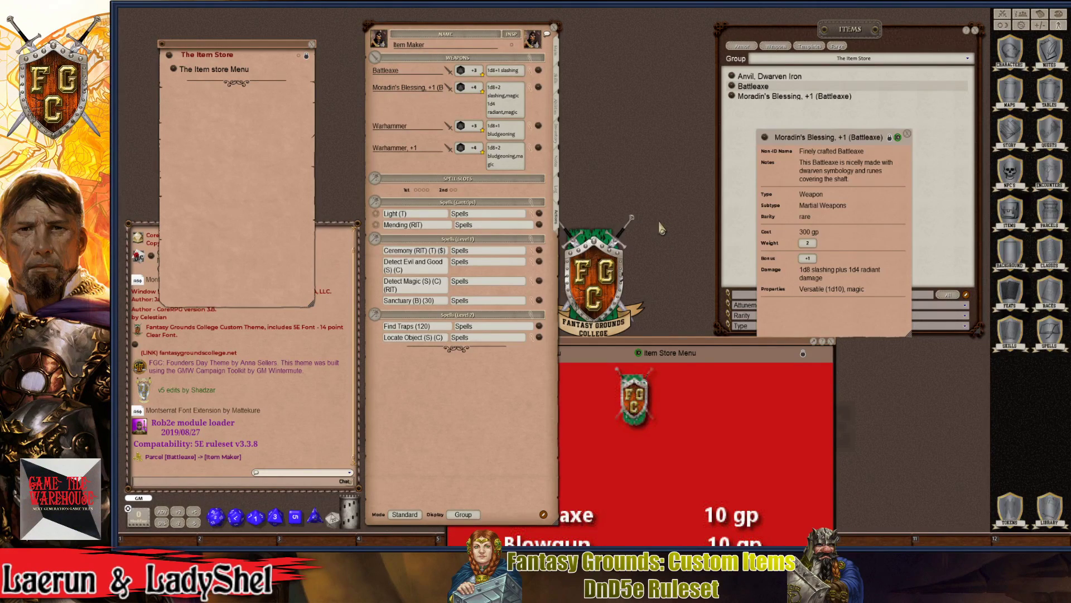
- Unlock the Moradin's Blessing record and remove "magic" from its properties, leaving "Versatile (1d10)"
left_click(890, 138)
left_click(877, 290)
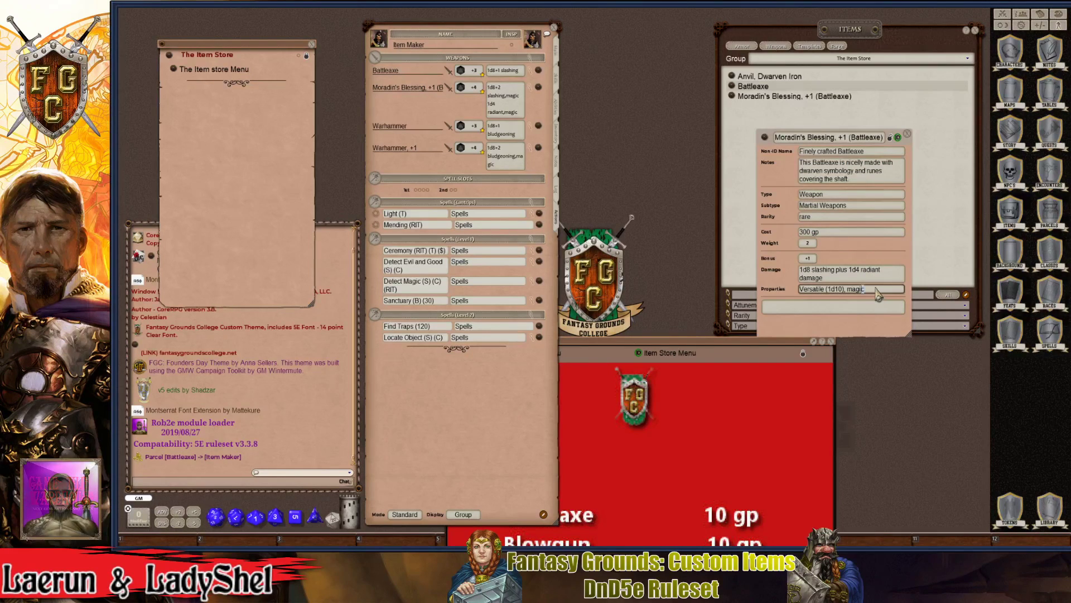
double_click(855, 290)
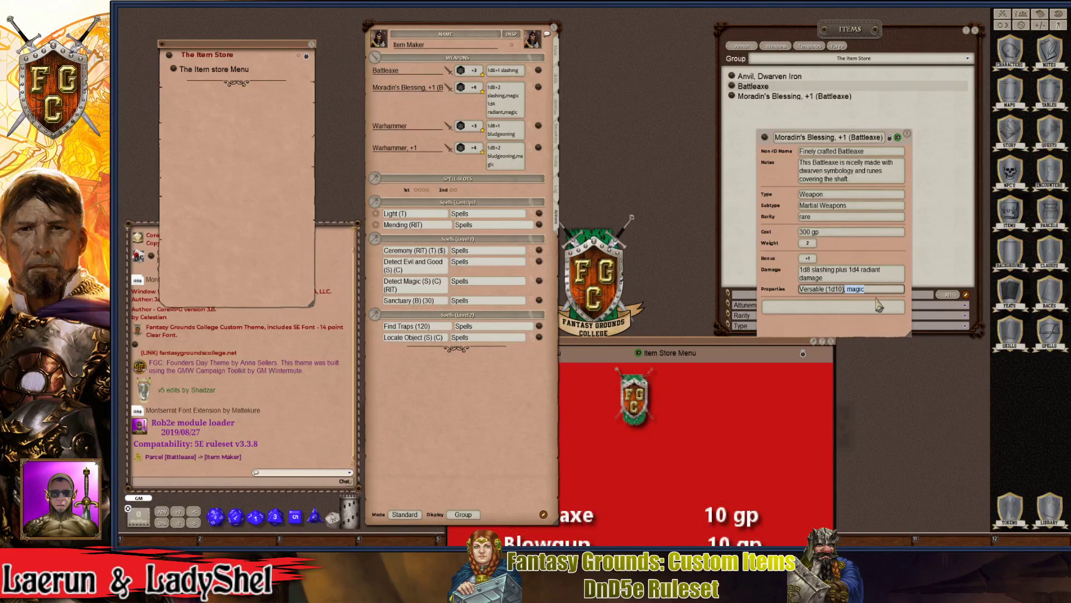
- Set the Moradin's Blessing damage to "1d8 slashing plus 1d4 radiant damage, magic" and lock the record
left_click(831, 278)
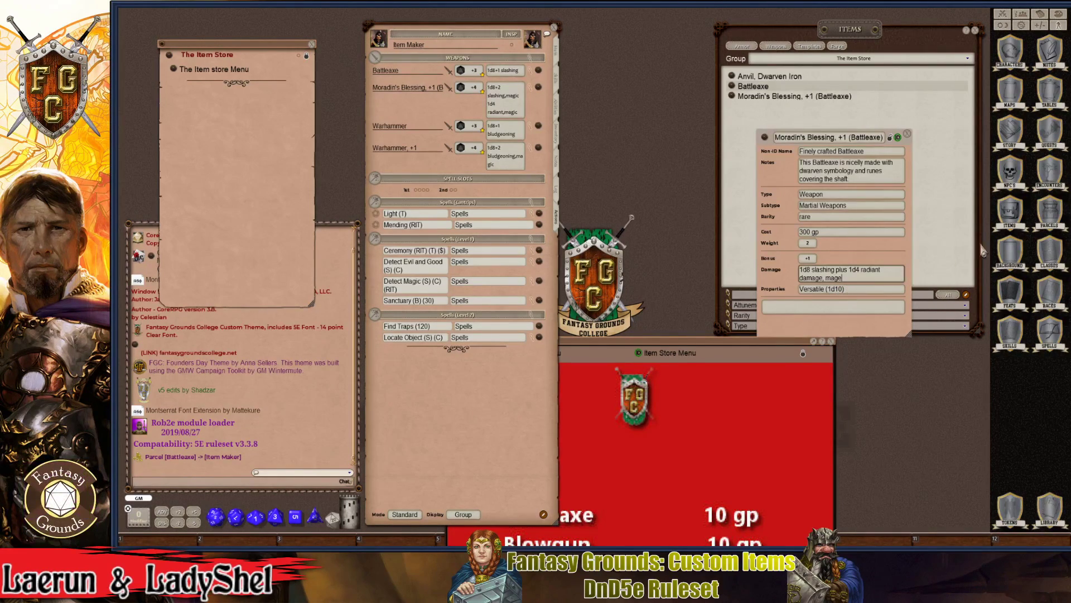
left_click(891, 139)
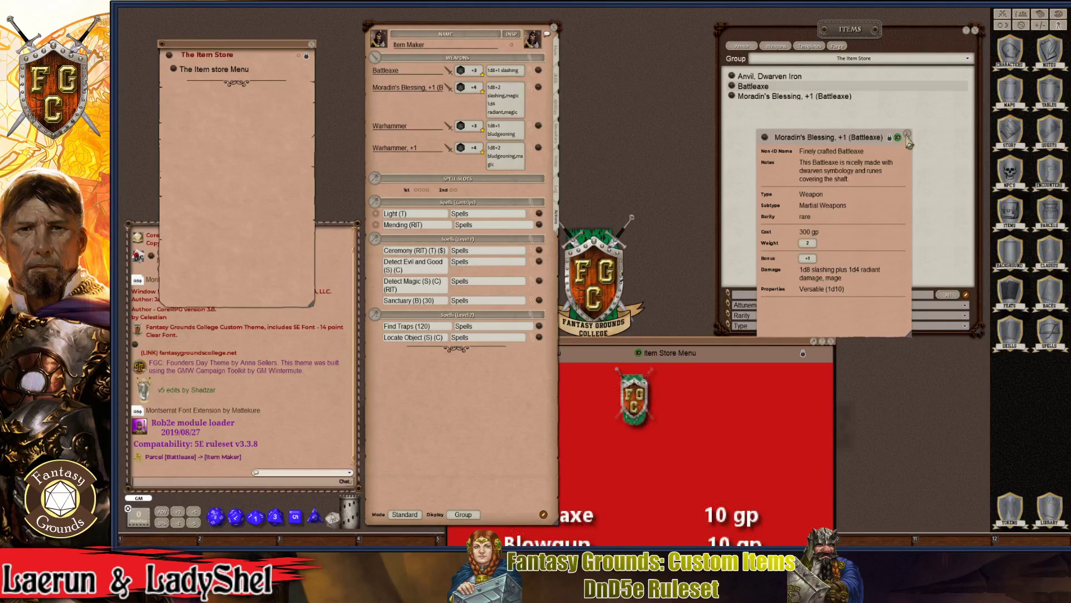
key("ctrl")
left_click(890, 140)
left_click(851, 277)
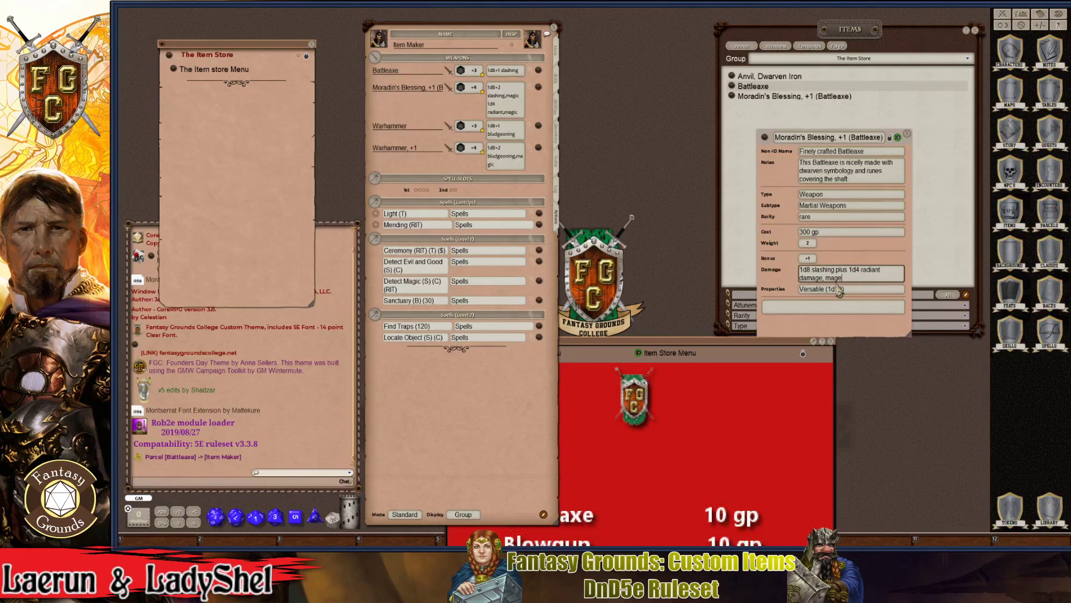
type("c")
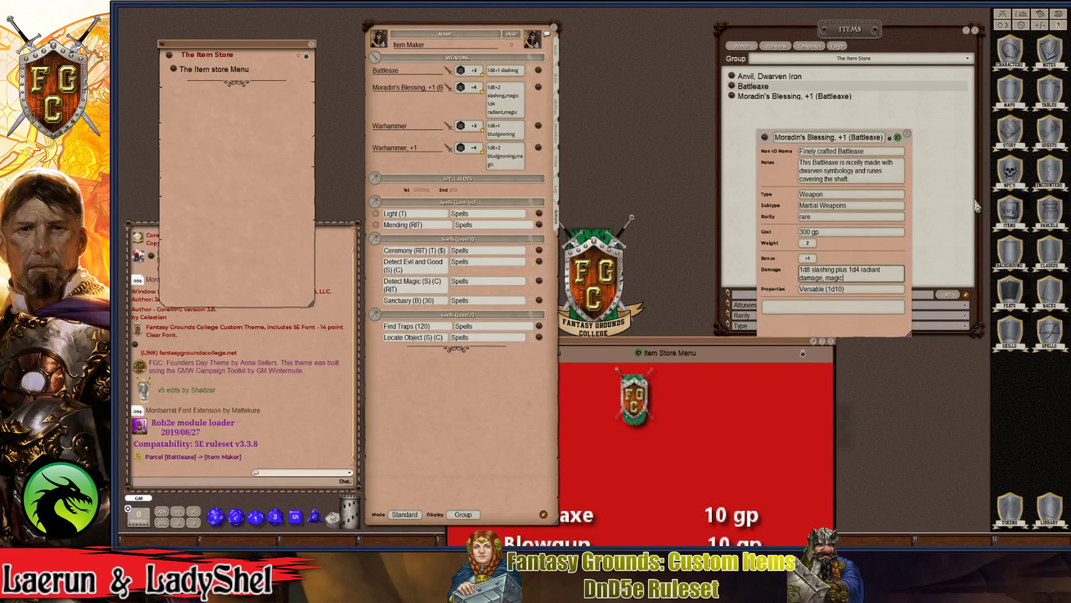
left_click(890, 138)
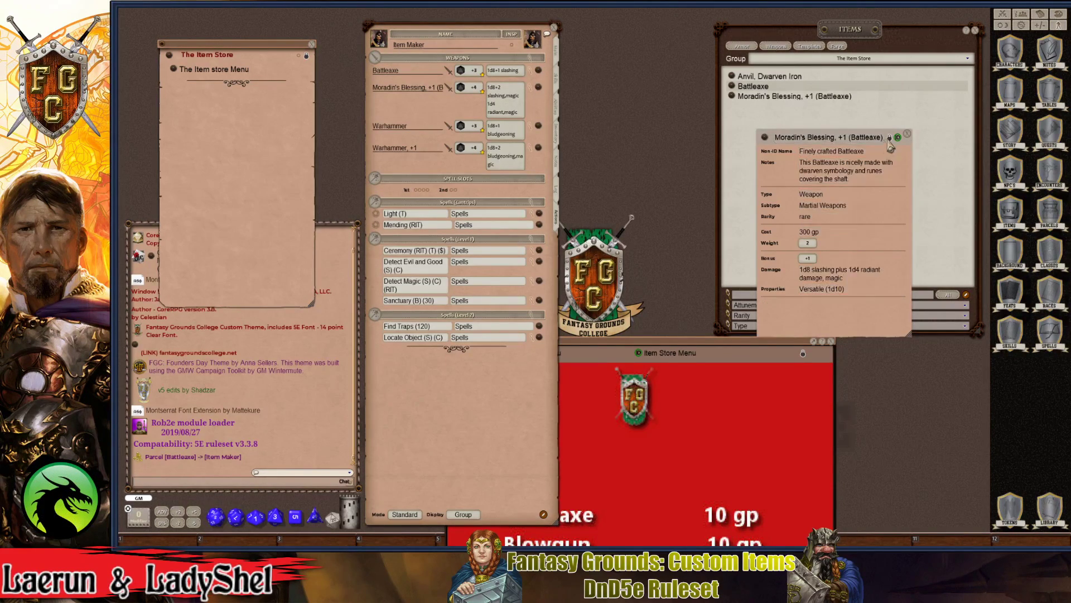
- Delete Moradin's Blessing, +1 (Battleaxe) from the Item Maker character's weapons
right_click(539, 89)
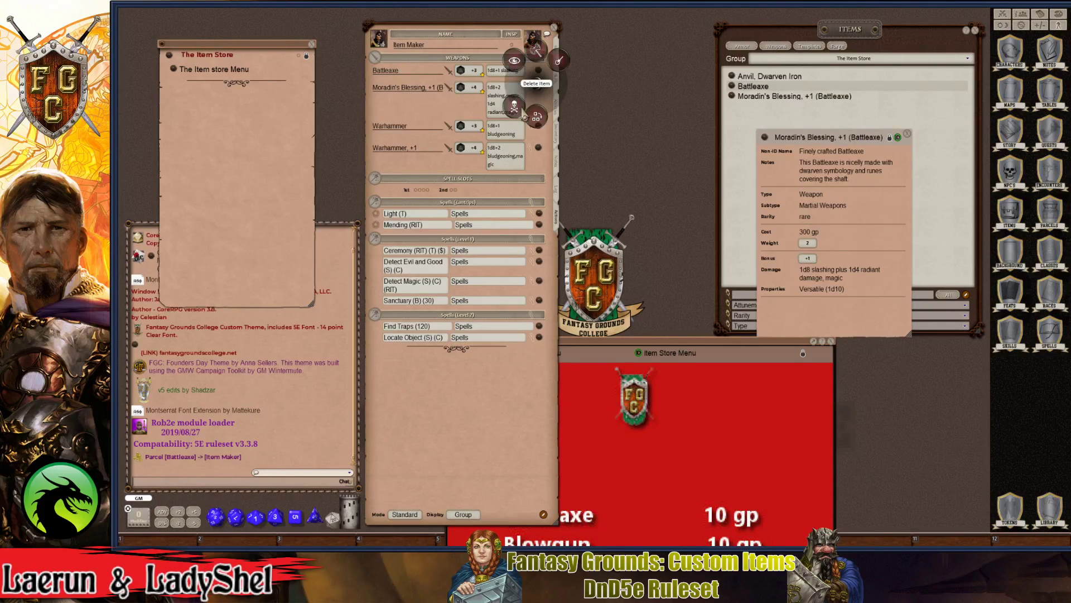
left_click(490, 105)
left_click(484, 107)
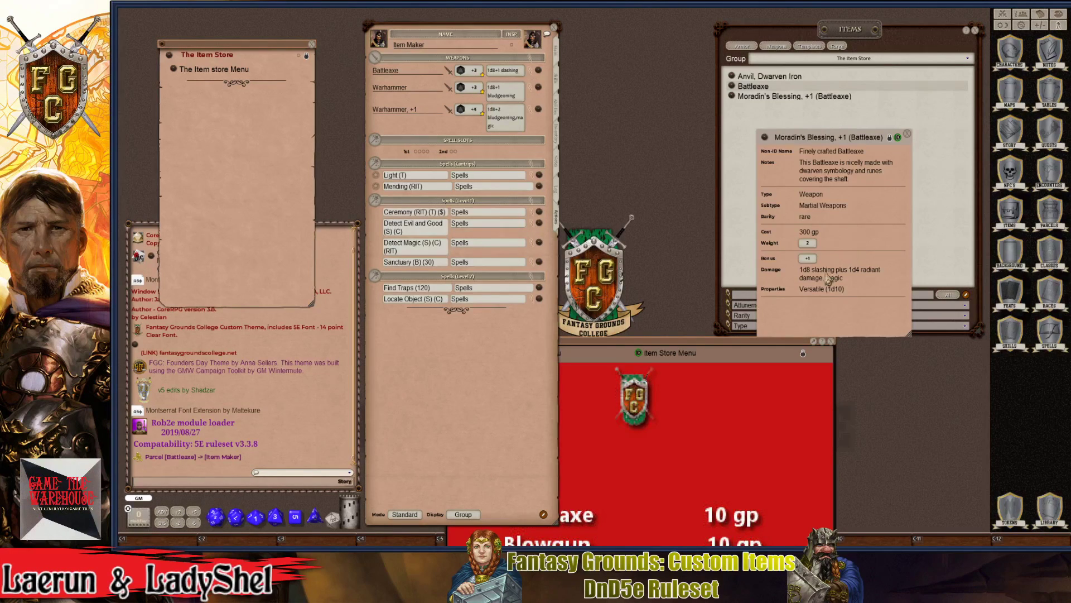
- Unlock the Moradin's Blessing record, try the type "Magic Weapon", and check its effect on the weapon fields
left_click(890, 138)
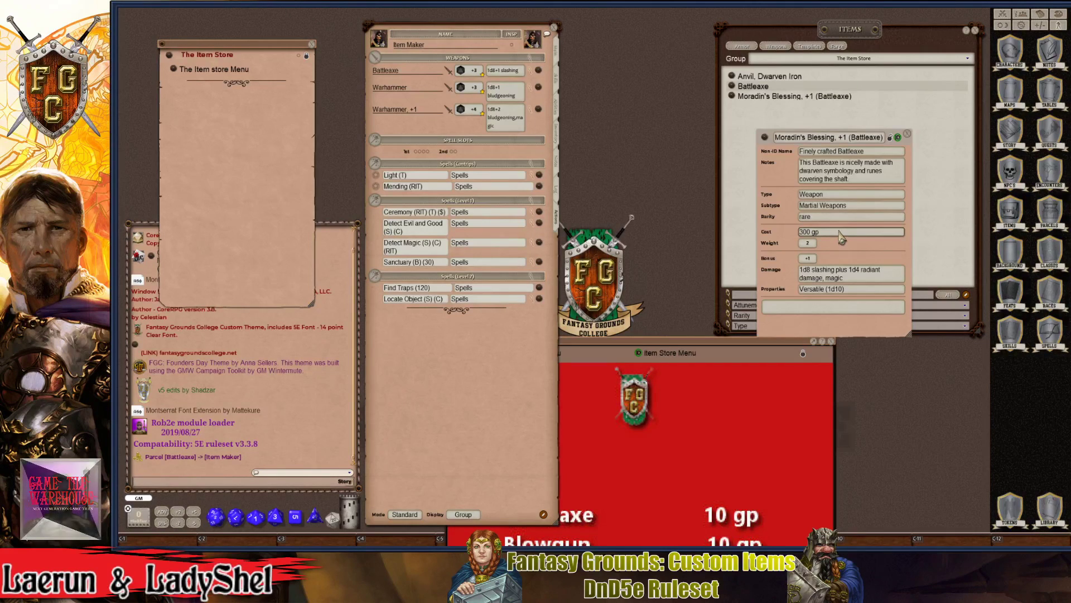
left_click(802, 198)
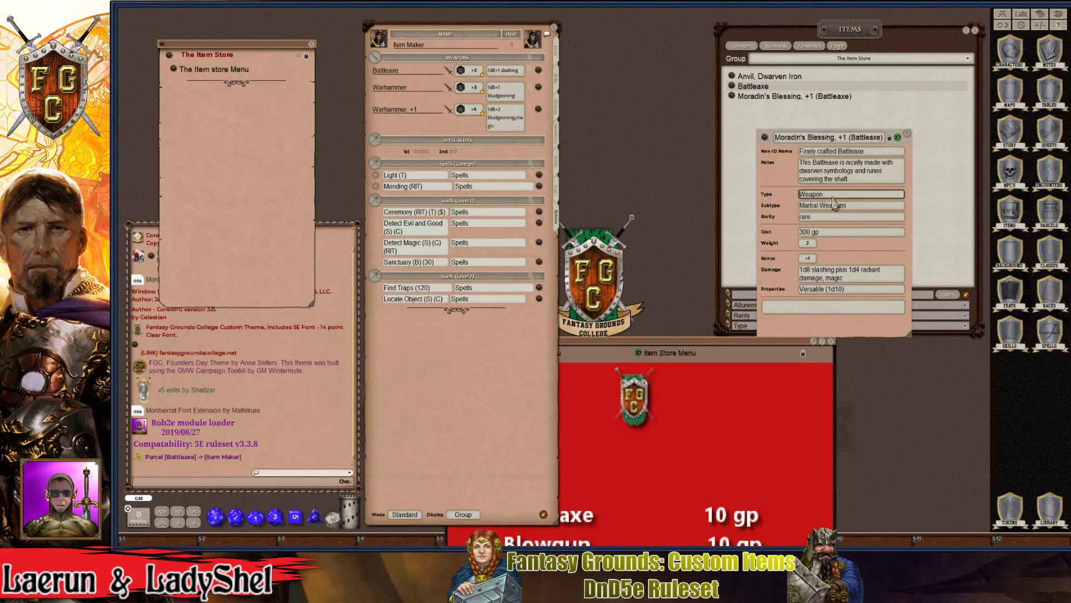
type("Magic")
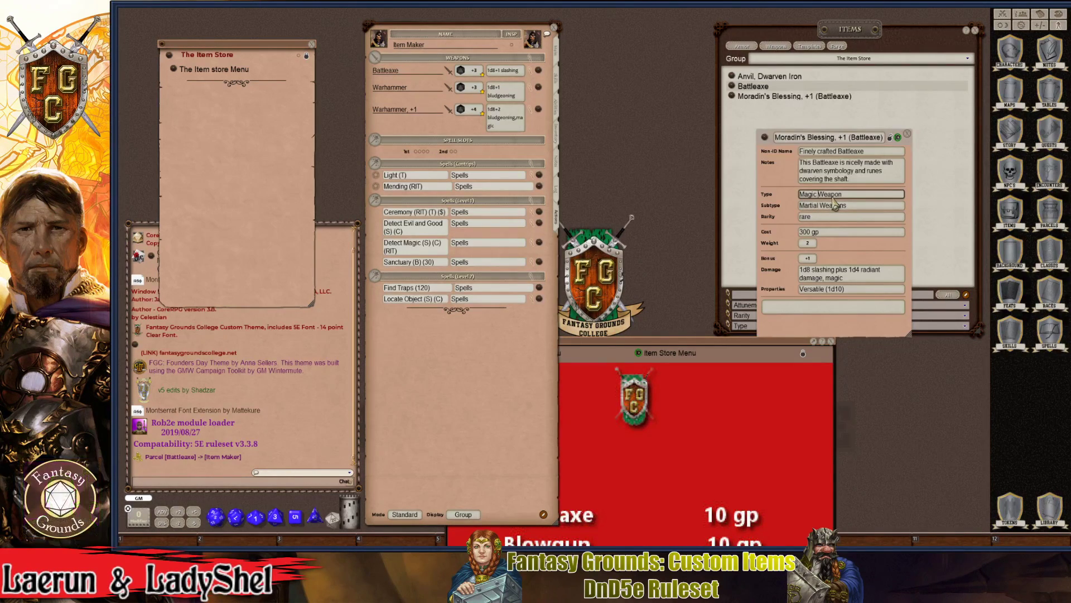
left_click(857, 218)
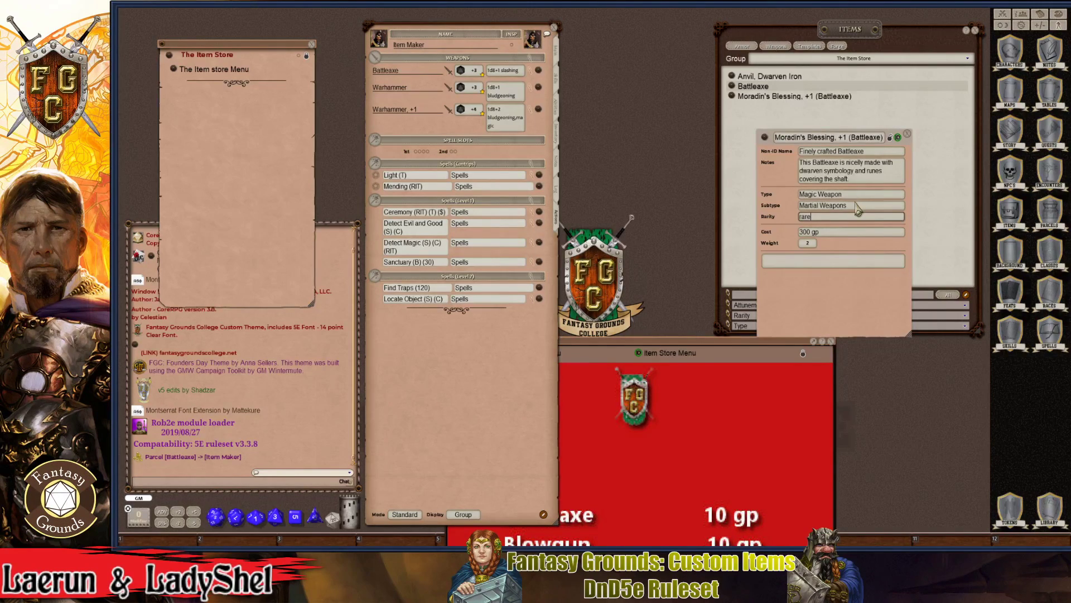
key("ctrl")
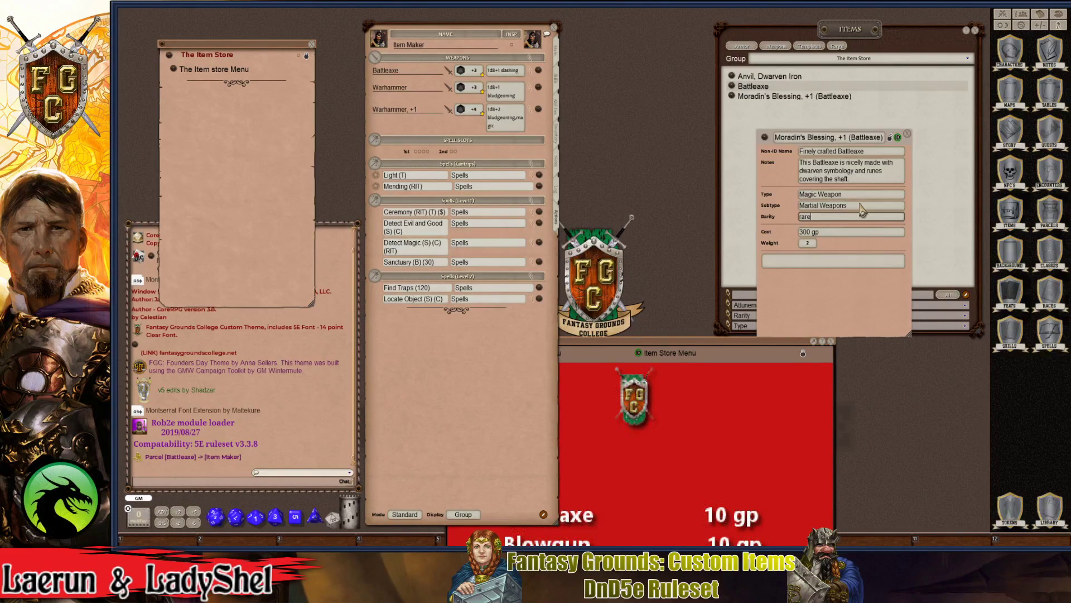
key("ctrl")
key("ctrl")
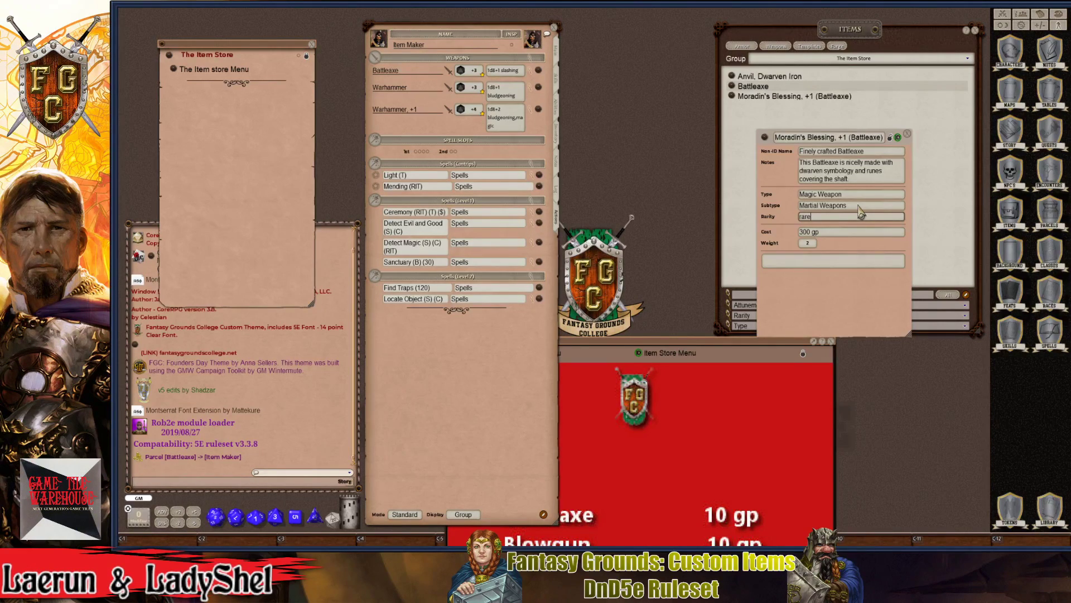
- Set the Moradin's Blessing type back to "Weapon"
left_click_drag(853, 195, 779, 192)
left_click(819, 195)
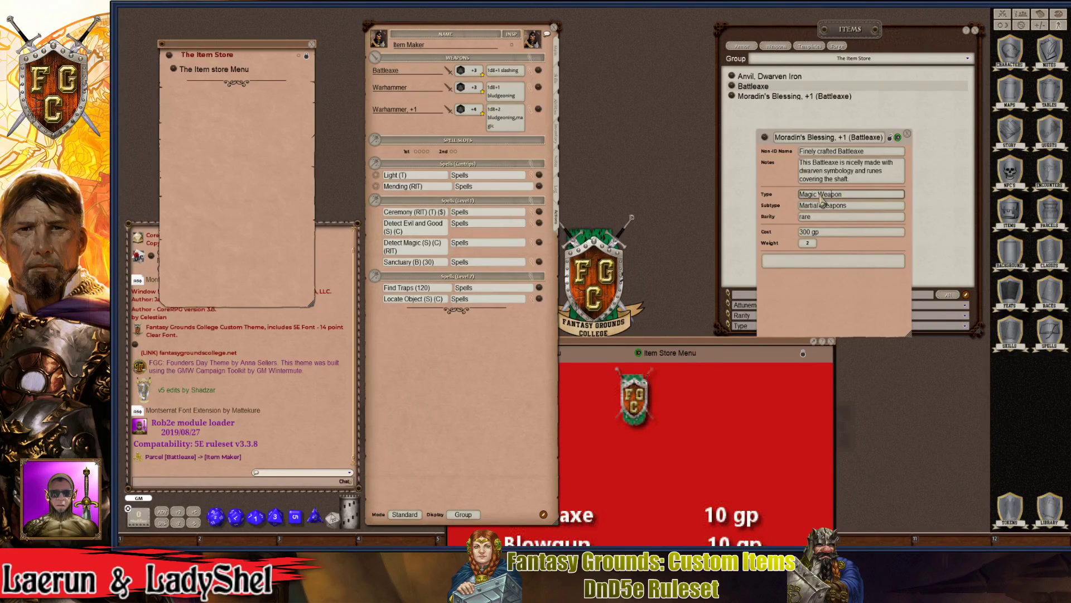
key("BackSpace")
key("BackSpace")
key("BackSpace")
key("BackSpace")
key("BackSpace")
key("BackSpace")
key("Tab")
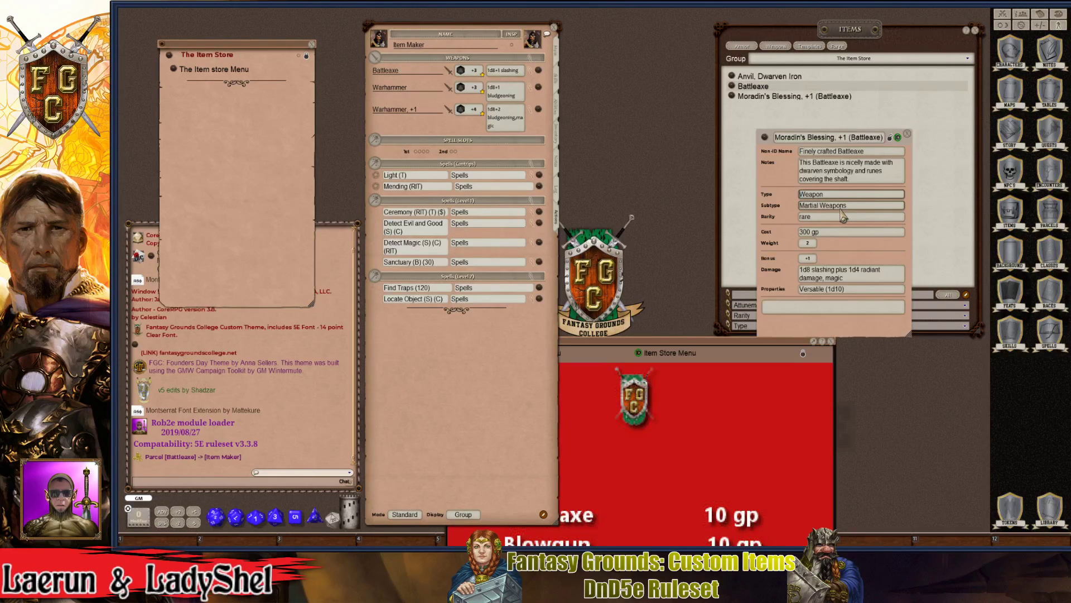
key("ctrl")
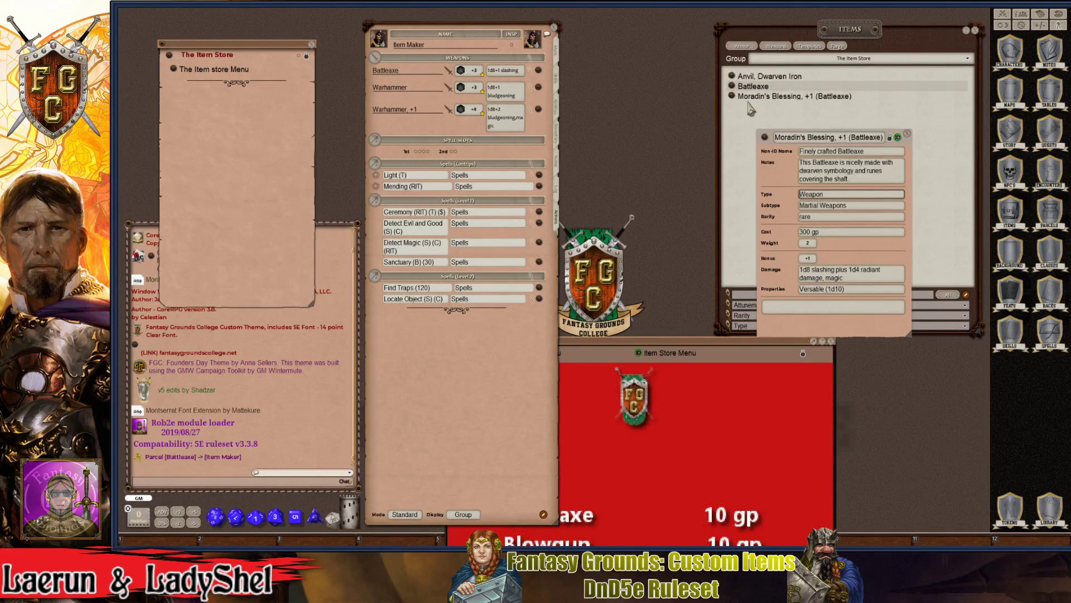
- Move the Moradin's Blessing record closer to the character sheet and lock it
left_click_drag(773, 187, 610, 105)
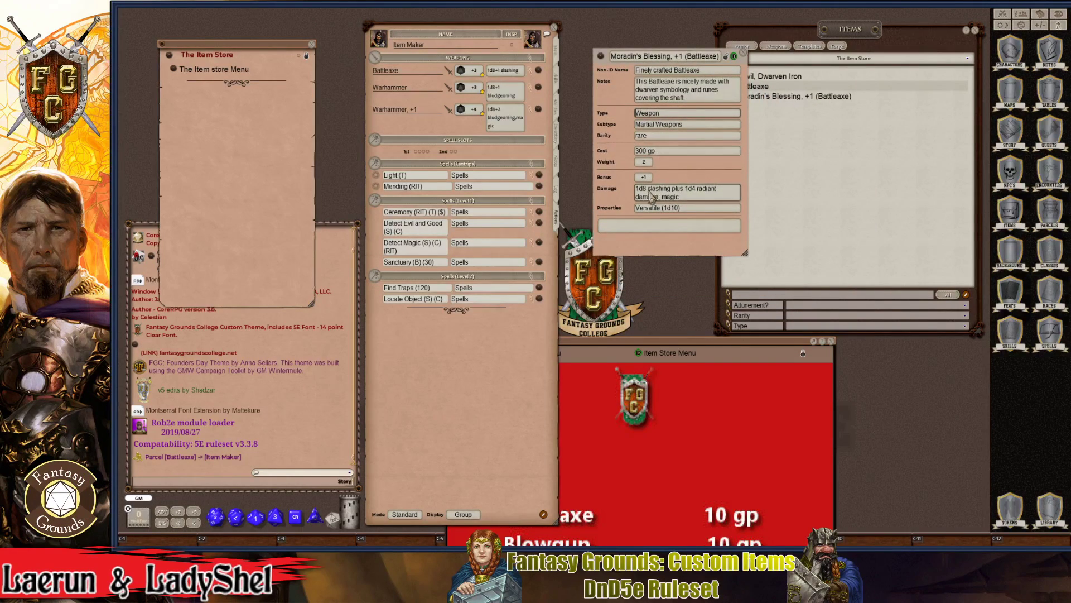
key("ctrl")
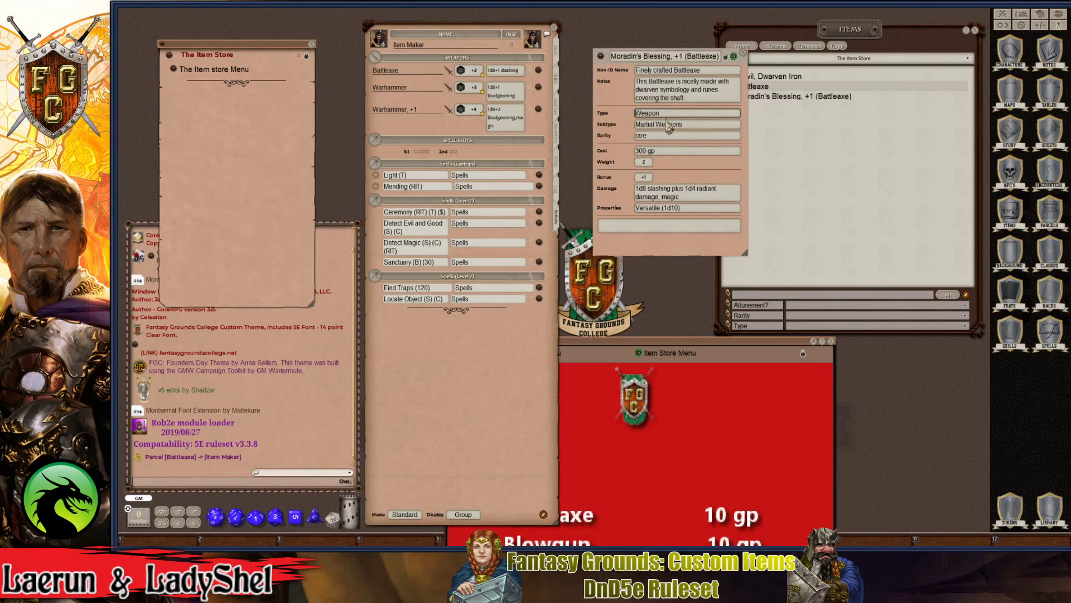
left_click(725, 58)
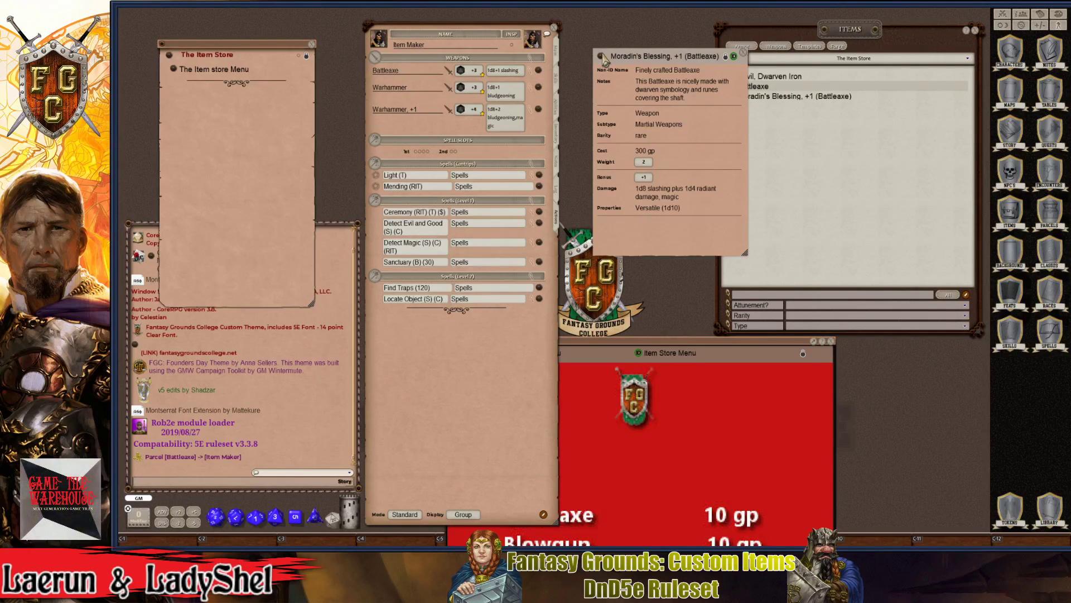
- Delete the plain Battleaxe from the Item Maker character's weapons
right_click(538, 72)
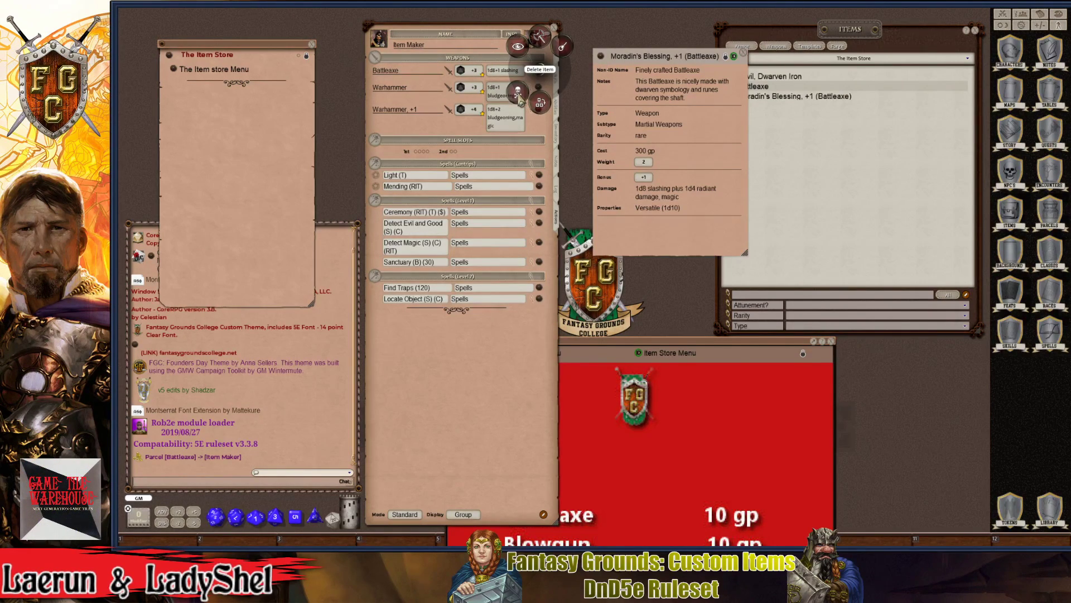
left_click(518, 92)
left_click(496, 102)
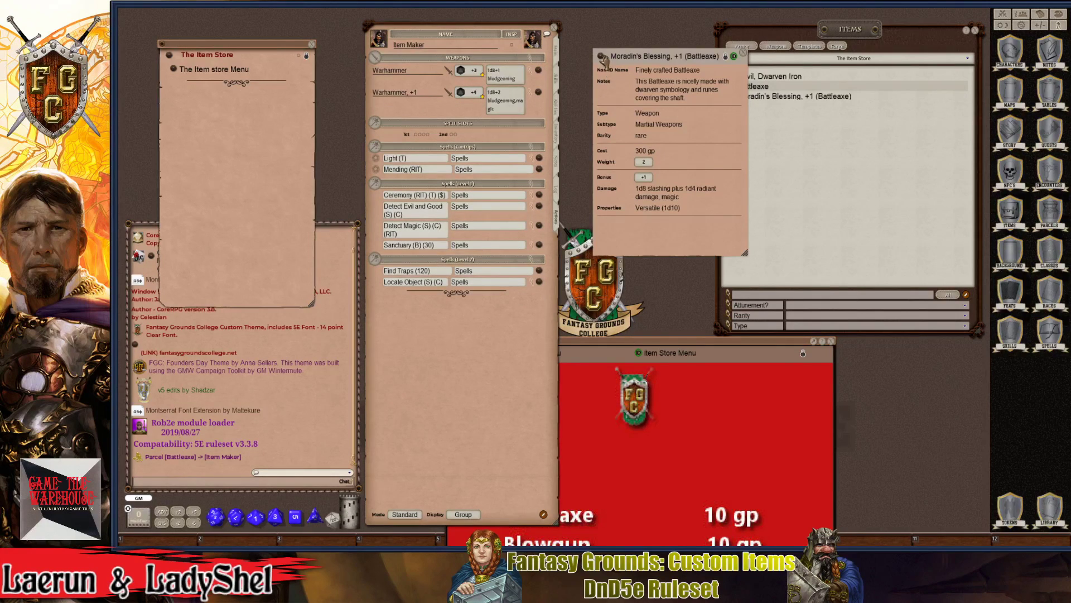
- Add Moradin's Blessing, +1 (Battleaxe) to the character's weapons again and examine its properties and damage types
left_click_drag(602, 57, 440, 116)
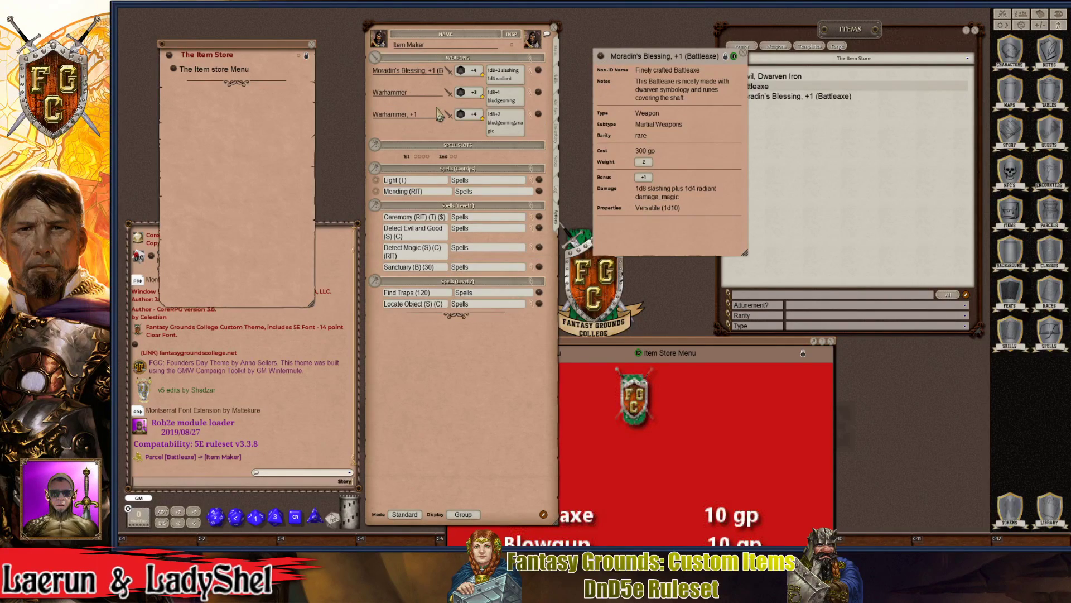
left_click(530, 76)
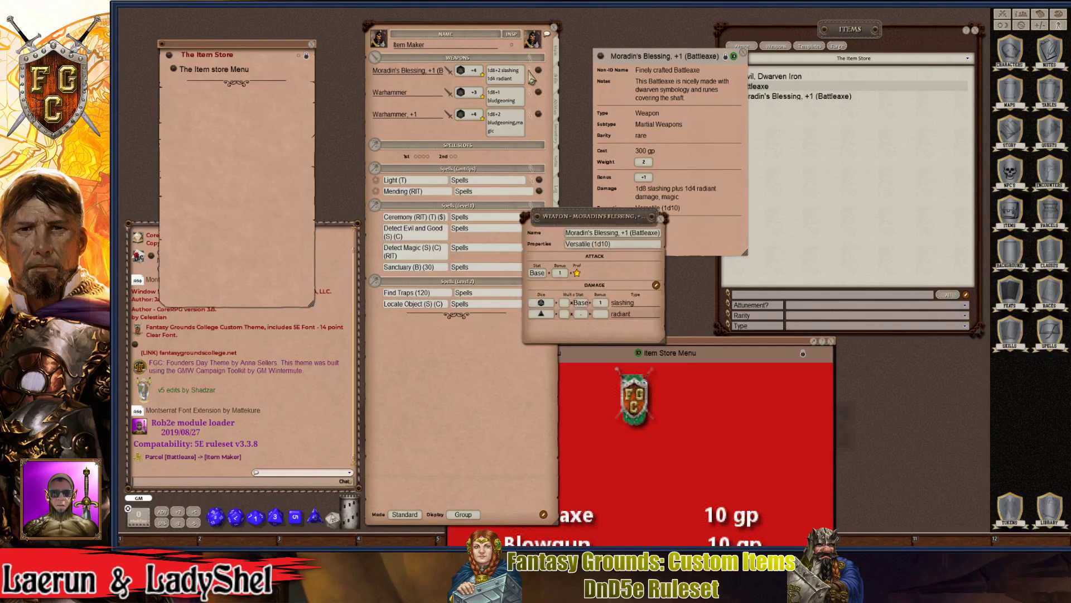
key("ctrl")
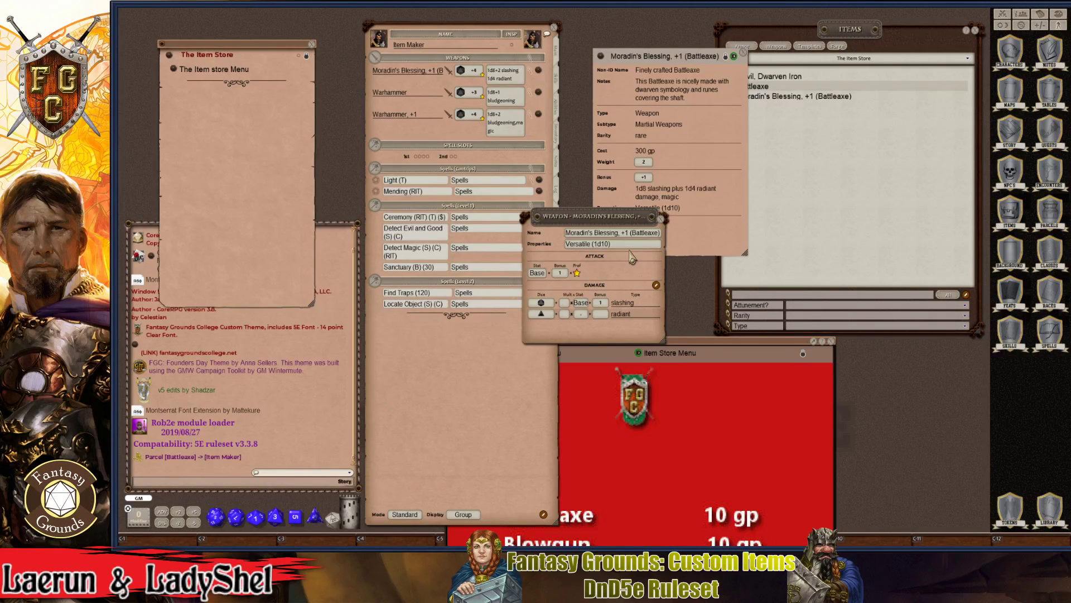
key("ctrl")
left_click(662, 219)
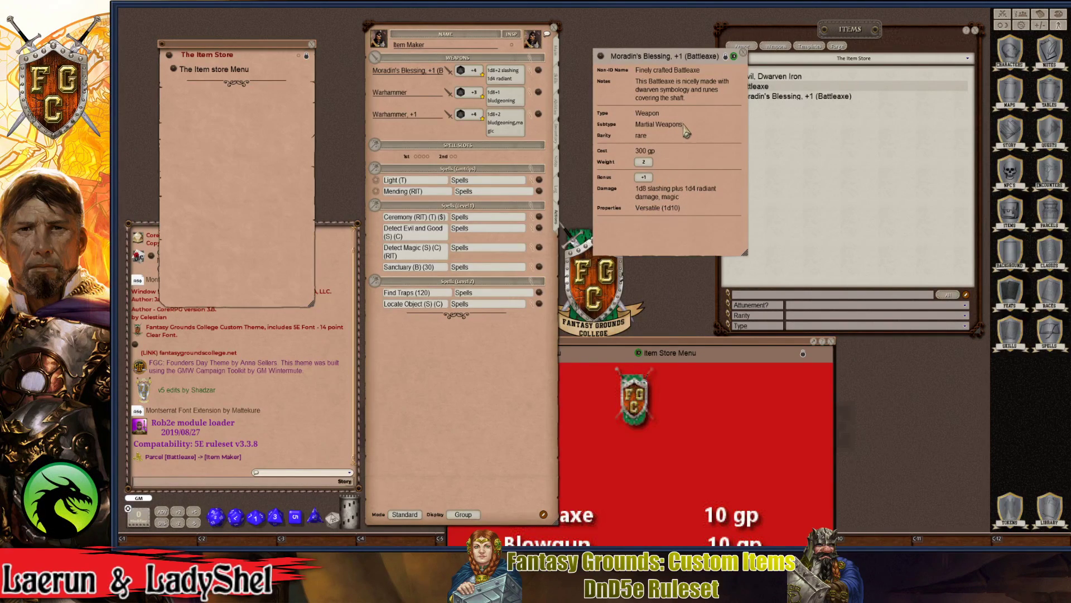
- Unlock the Moradin's Blessing record, shorten its damage to "1d8 slashing plus 1d4 radiant damage", and lock it again
left_click(726, 57)
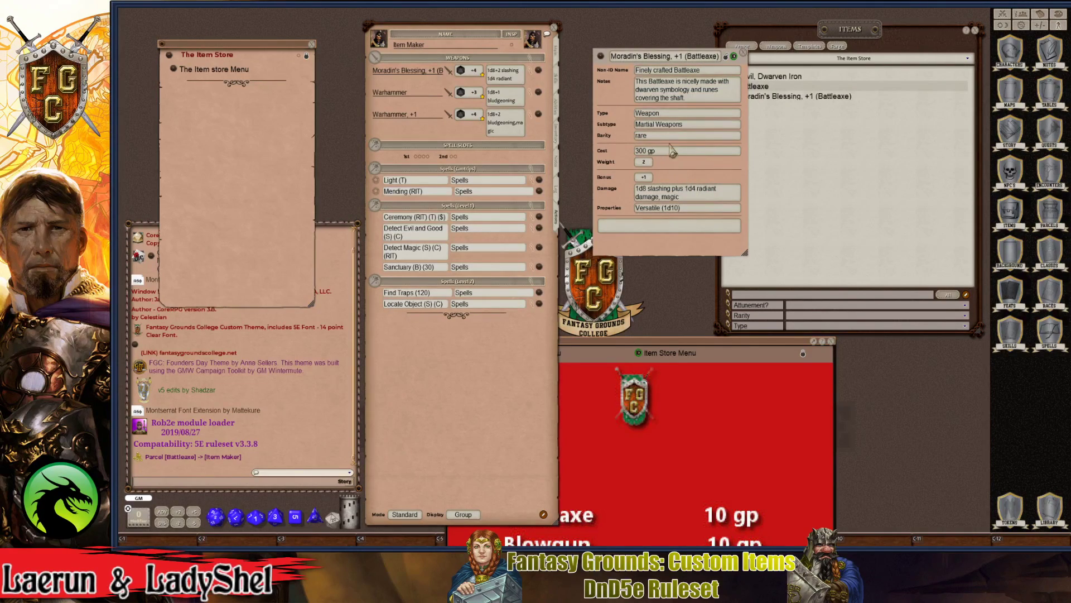
left_click(693, 127)
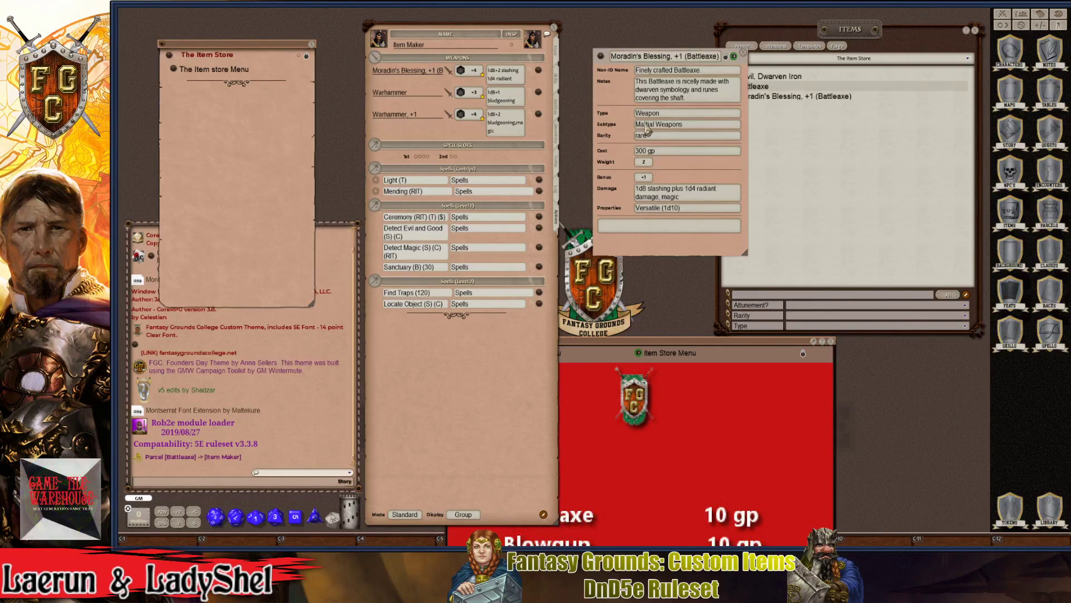
left_click(643, 162)
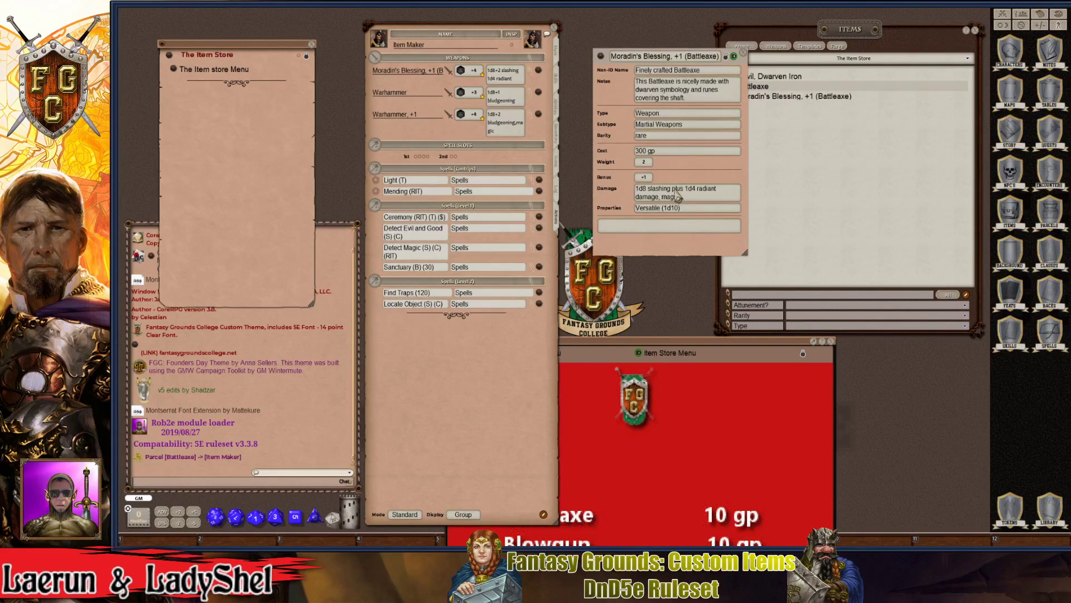
left_click_drag(682, 196, 662, 202)
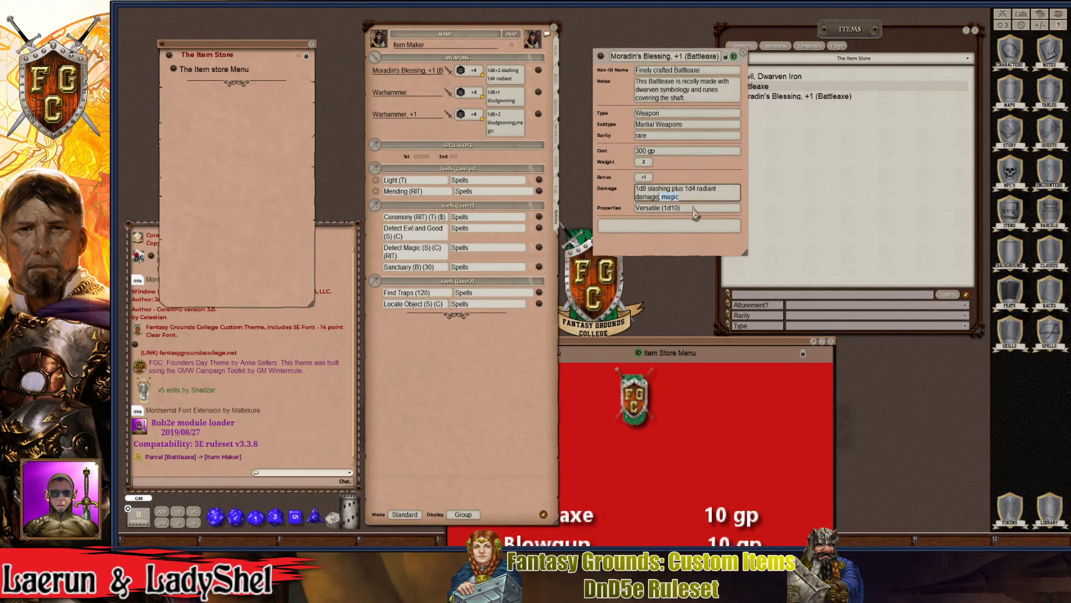
key("BackSpace")
key("BackSpace")
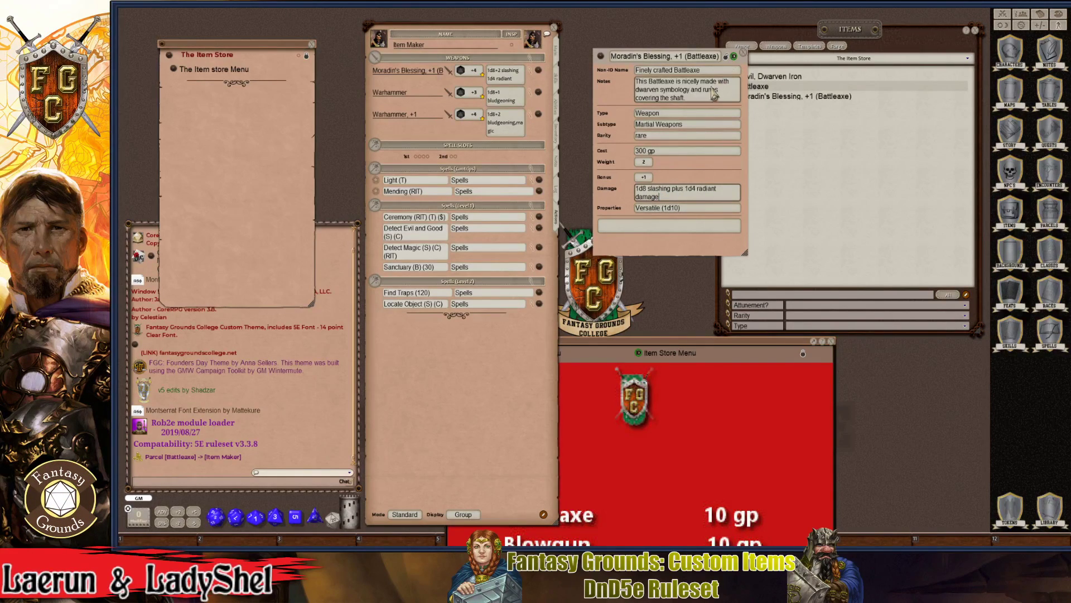
left_click(727, 56)
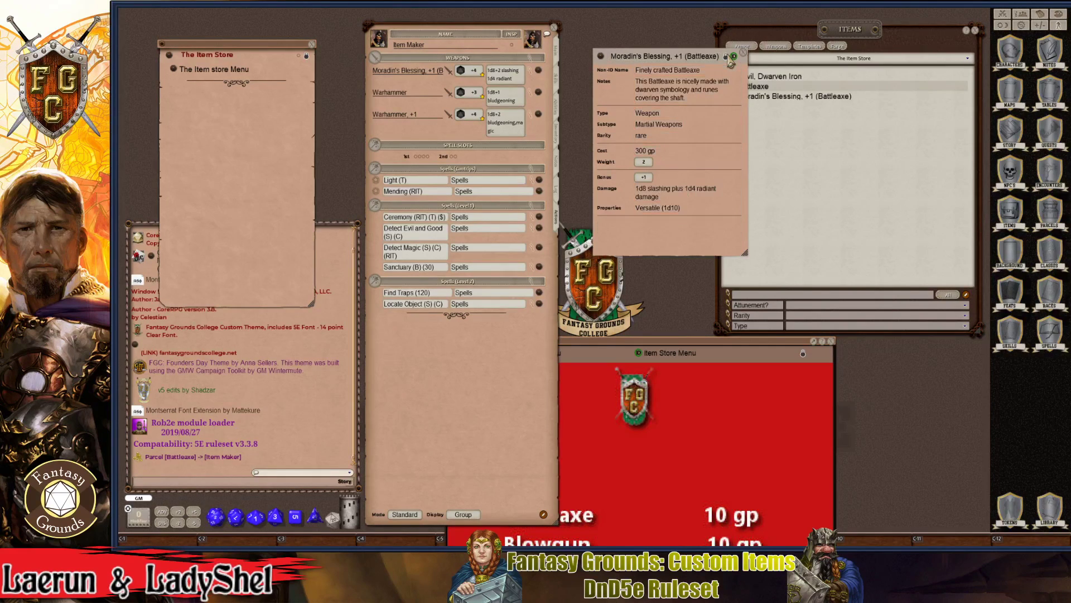
- Move the Moradin's Blessing record up beside the character sheet and show items from all groups in the item list
left_click_drag(665, 63, 633, 46)
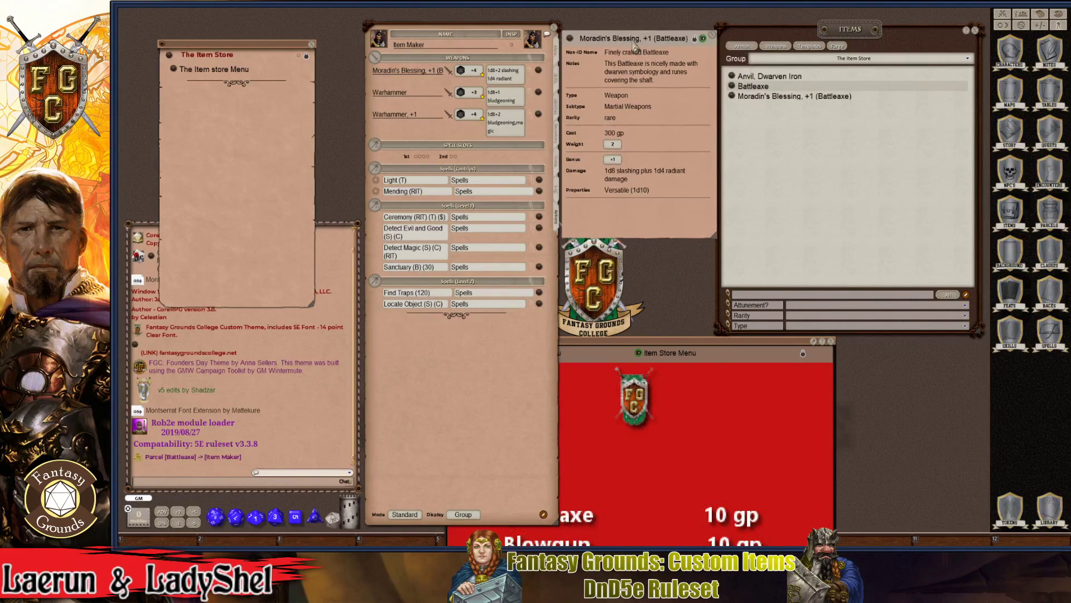
left_click(910, 59)
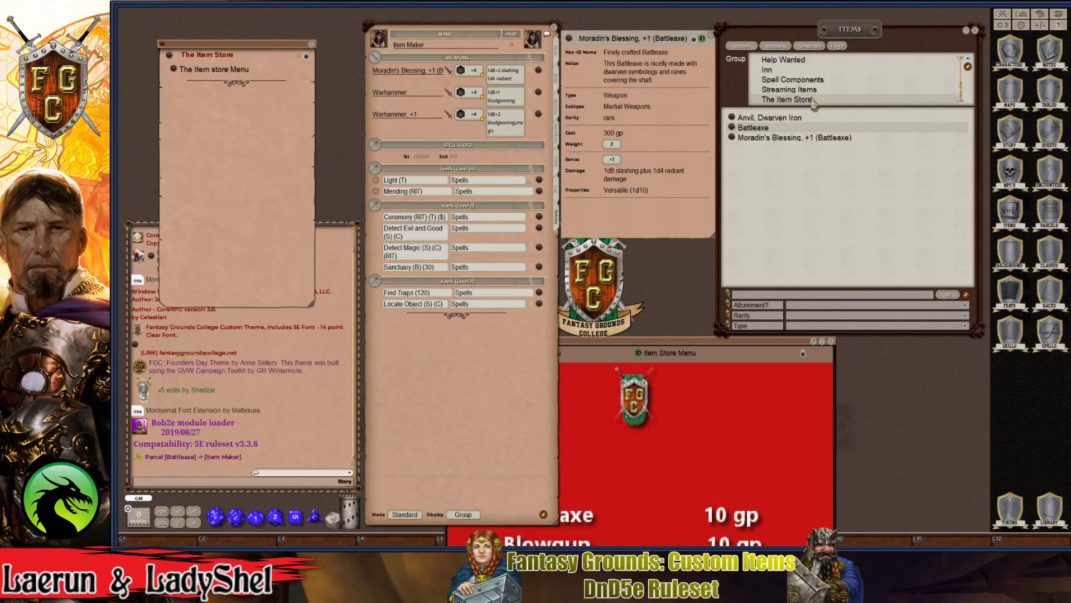
scroll(803, 89, "up", 5)
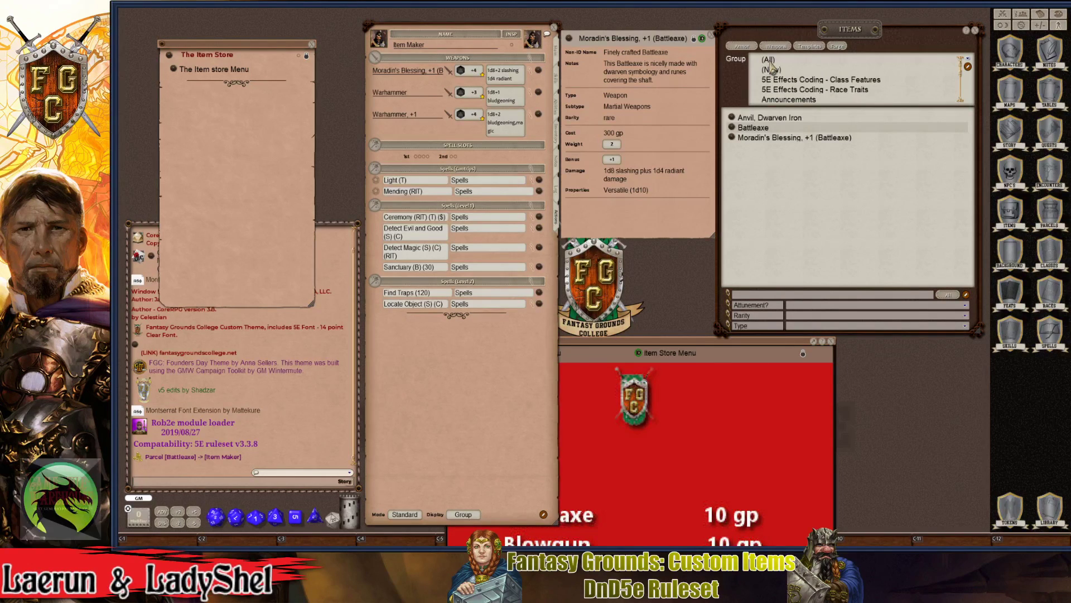
left_click(769, 61)
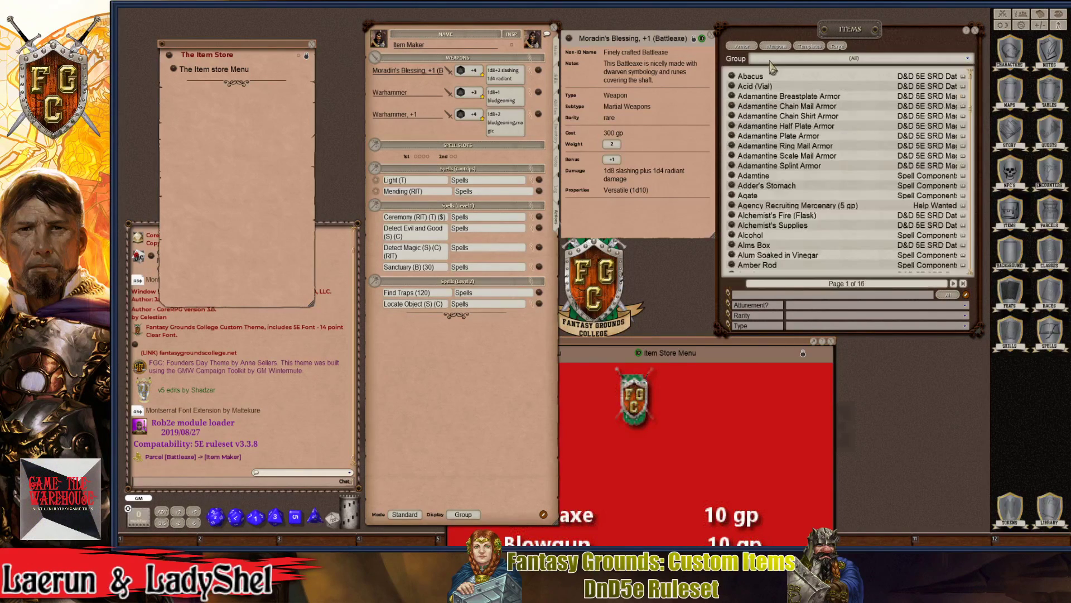
- Open the Arrows (20), +3 record, duplicate it into the item list as a campaign copy, and close the original
scroll(808, 219, "down", 6)
scroll(808, 219, "down", 1)
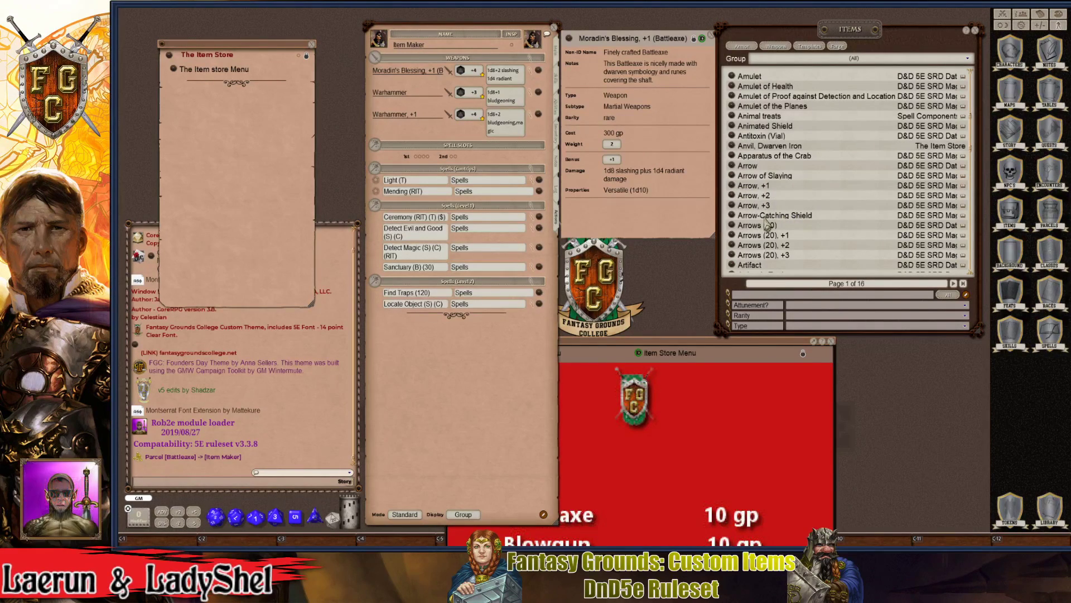
scroll(736, 222, "down", 4)
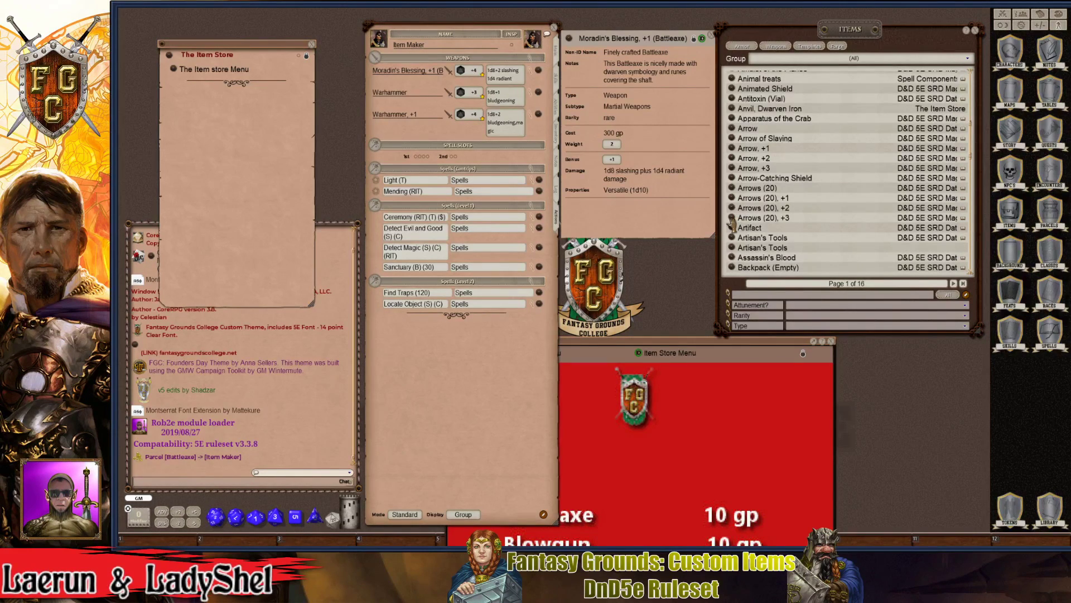
left_click(732, 219)
left_click_drag(642, 220, 842, 177)
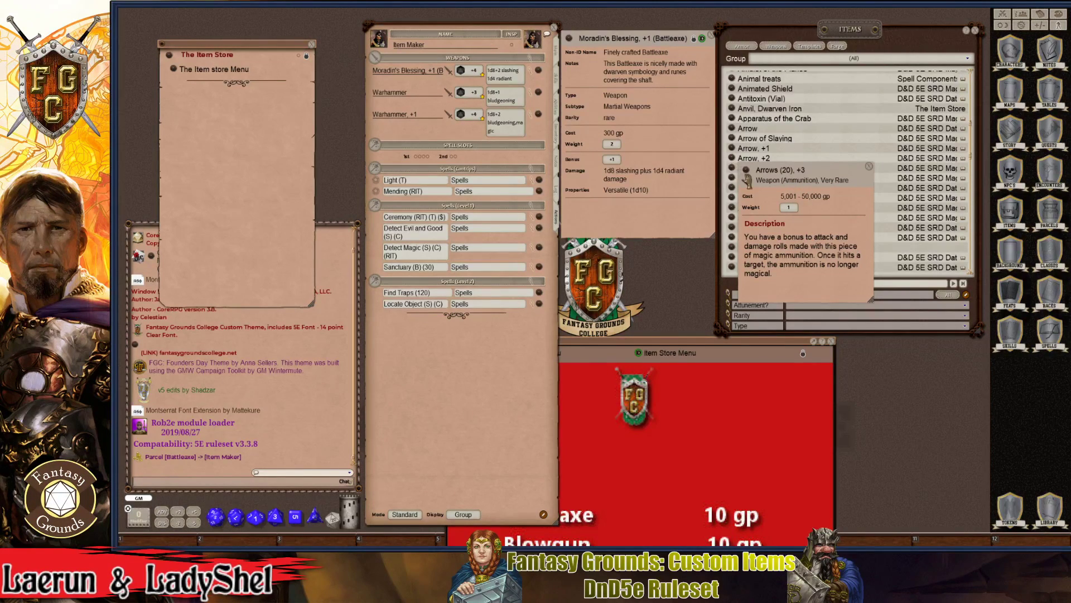
left_click_drag(746, 179, 832, 189)
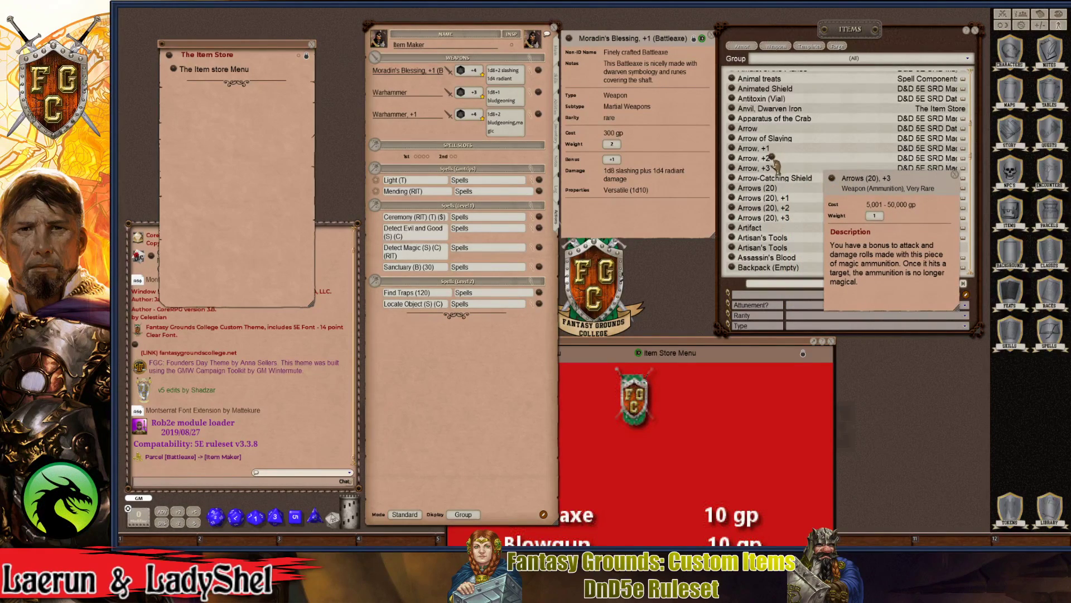
scroll(960, 188, "up", 10)
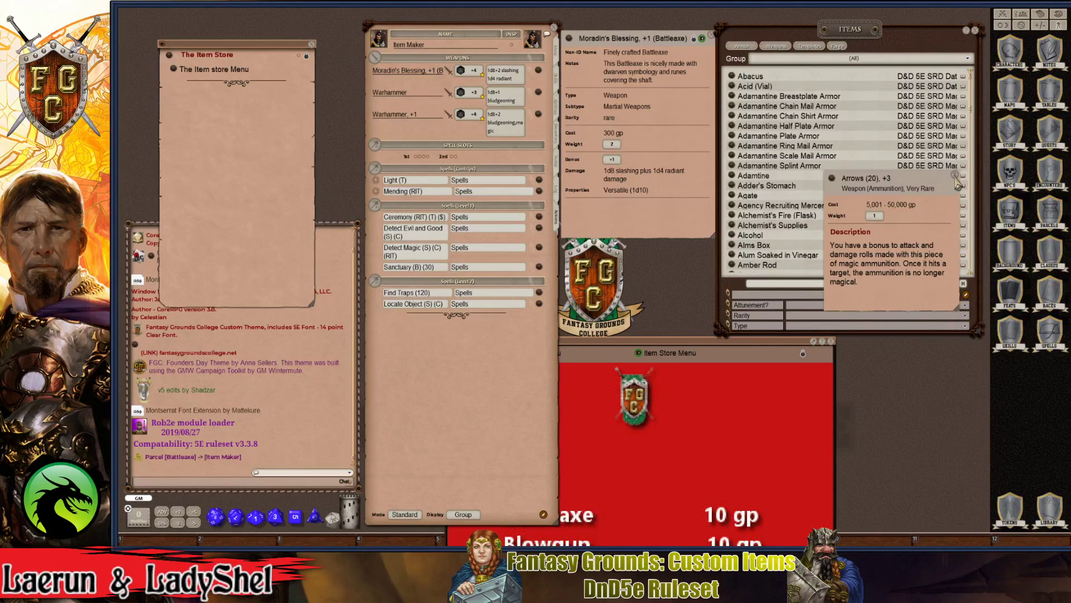
left_click(955, 175)
- Open the Arrows (20), +3 copy, unlock it to examine its editable fields, and lock and close it again
scroll(783, 210, "down", 5)
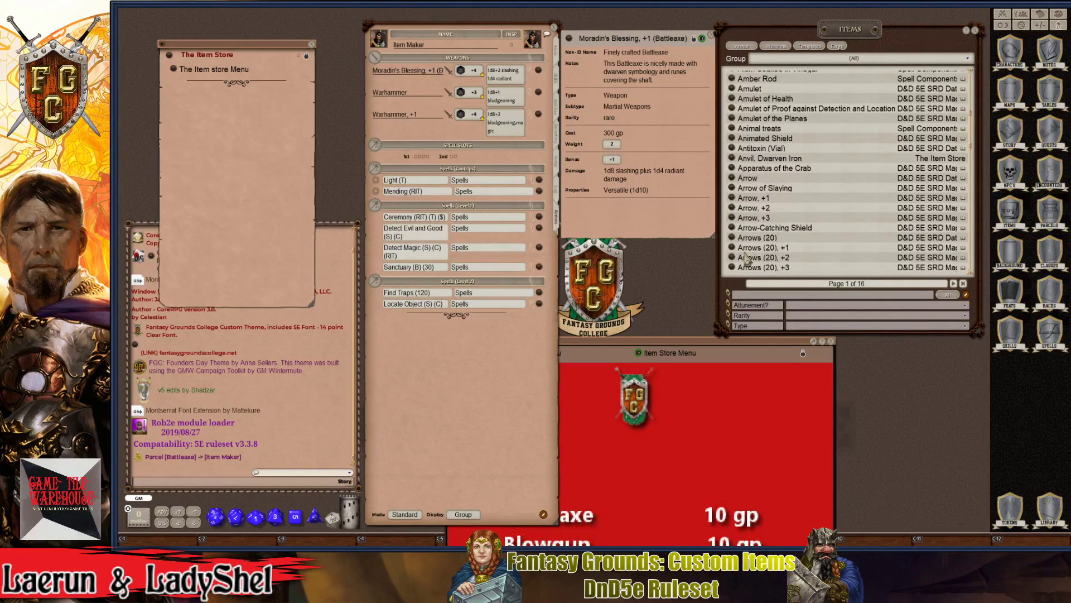
scroll(754, 254, "down", 5)
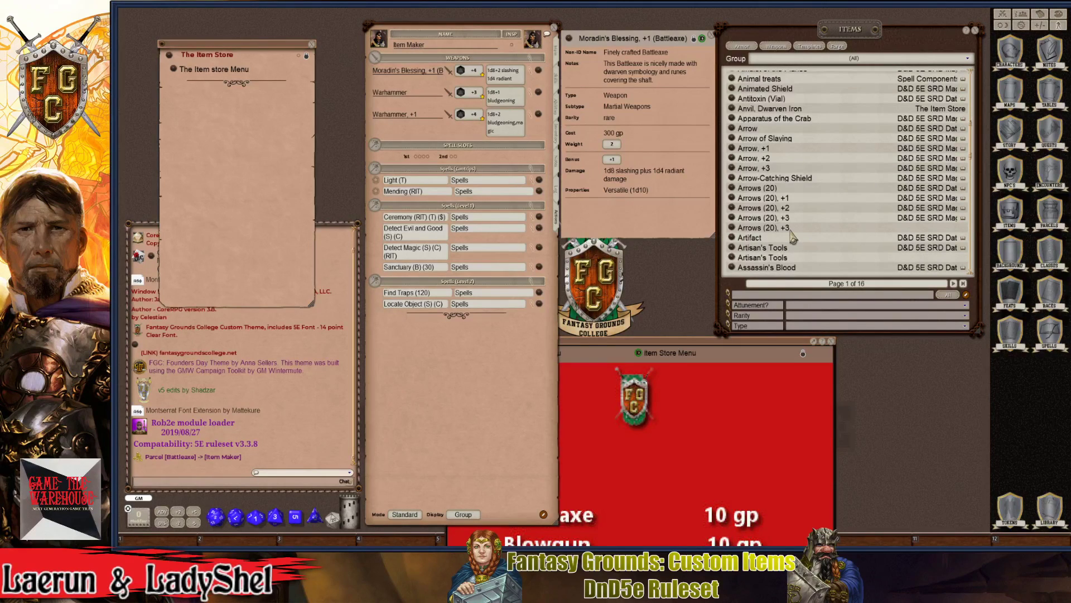
left_click(732, 227)
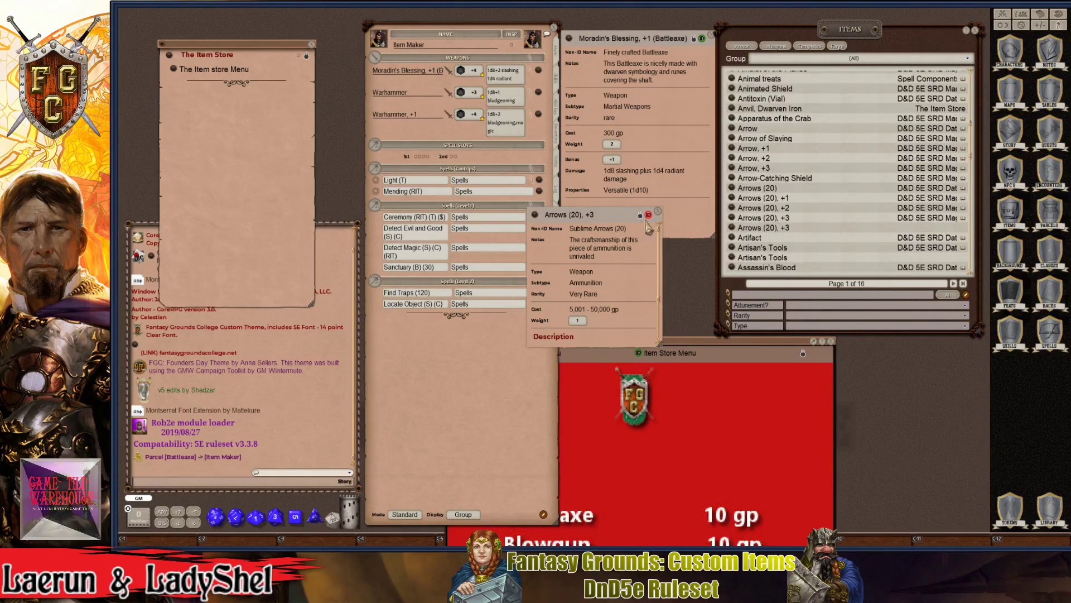
left_click_drag(647, 222, 888, 159)
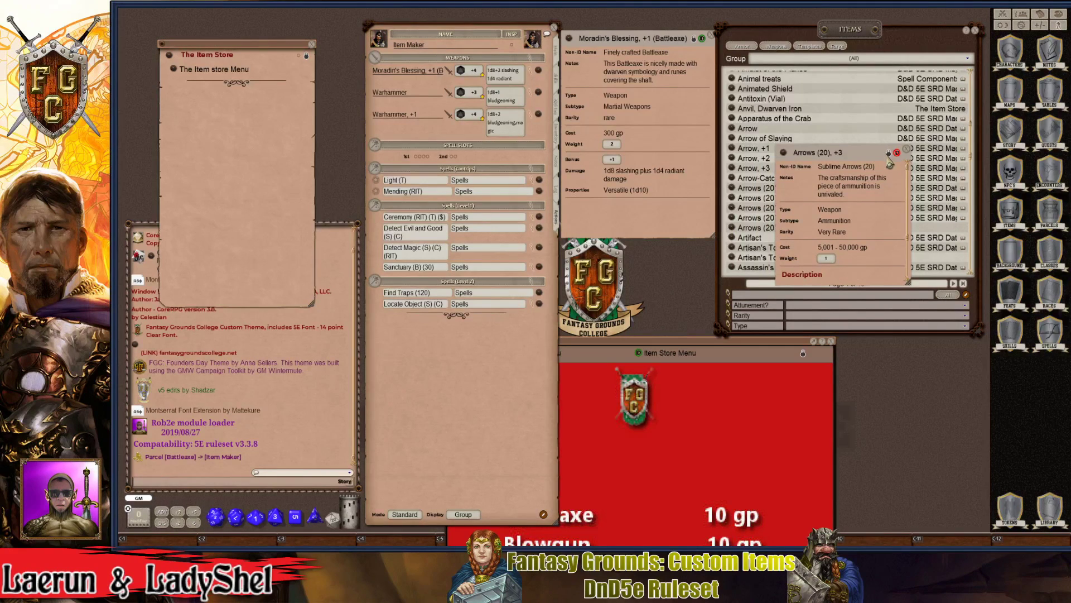
left_click(888, 154)
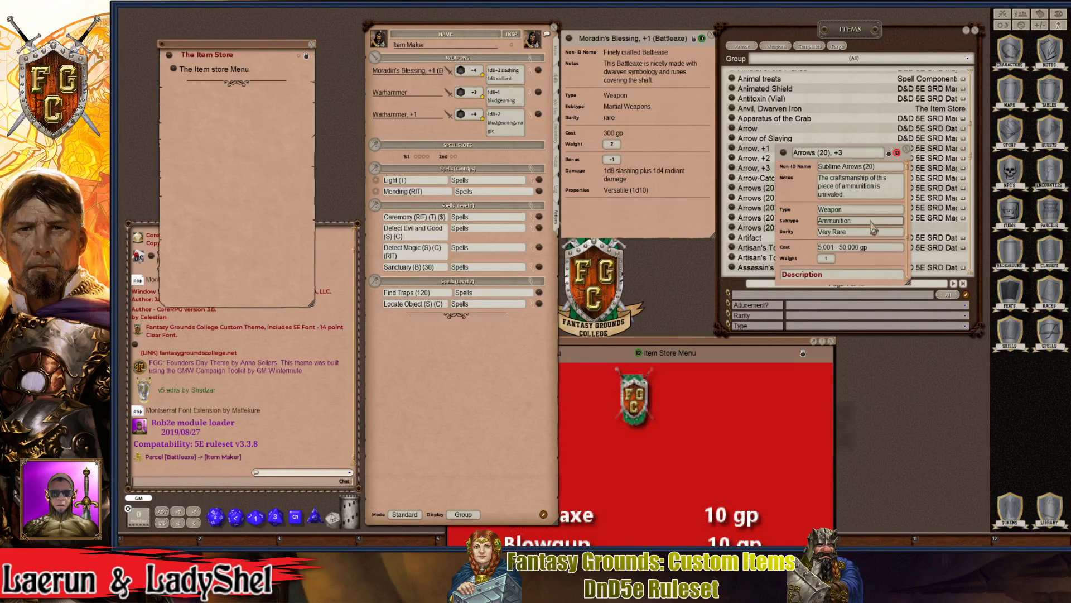
scroll(865, 223, "down", 2)
scroll(865, 223, "up", 2)
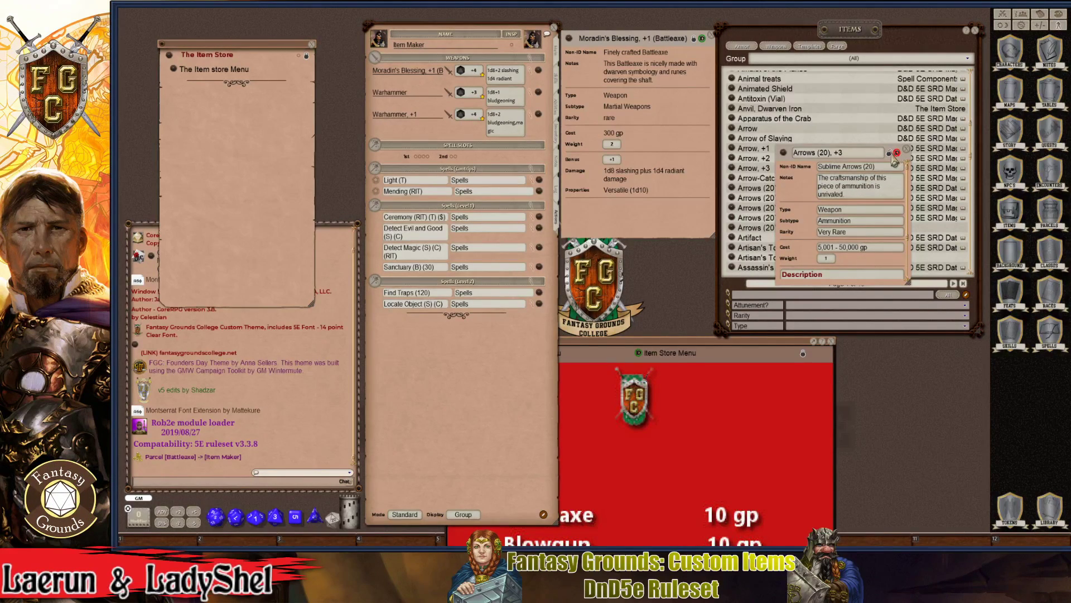
left_click(888, 153)
left_click(907, 149)
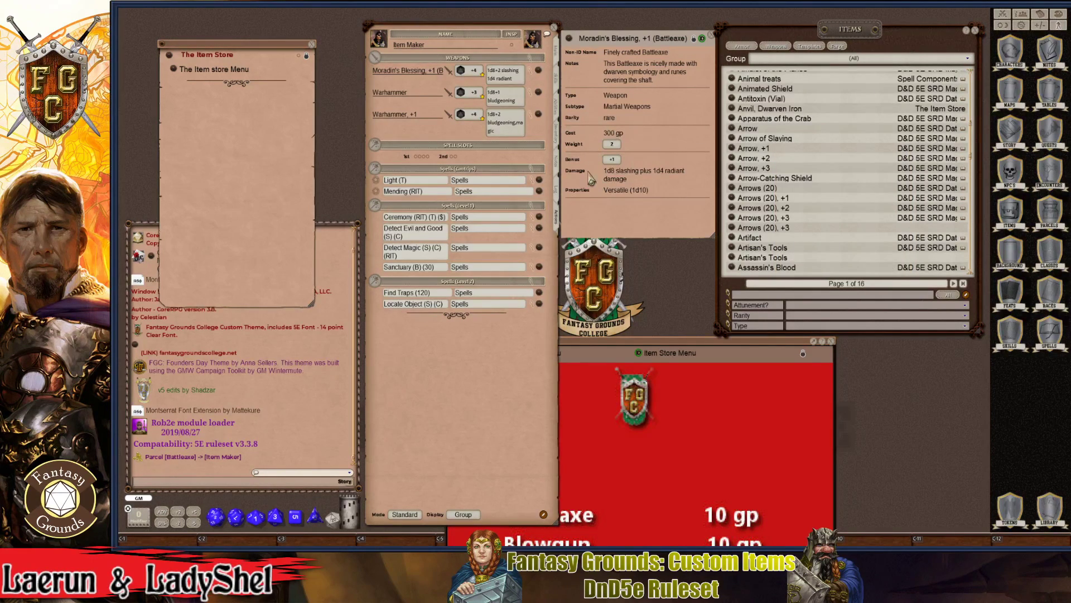
- Filter the item list to items of Legendary rarity
scroll(803, 228, "down", 10)
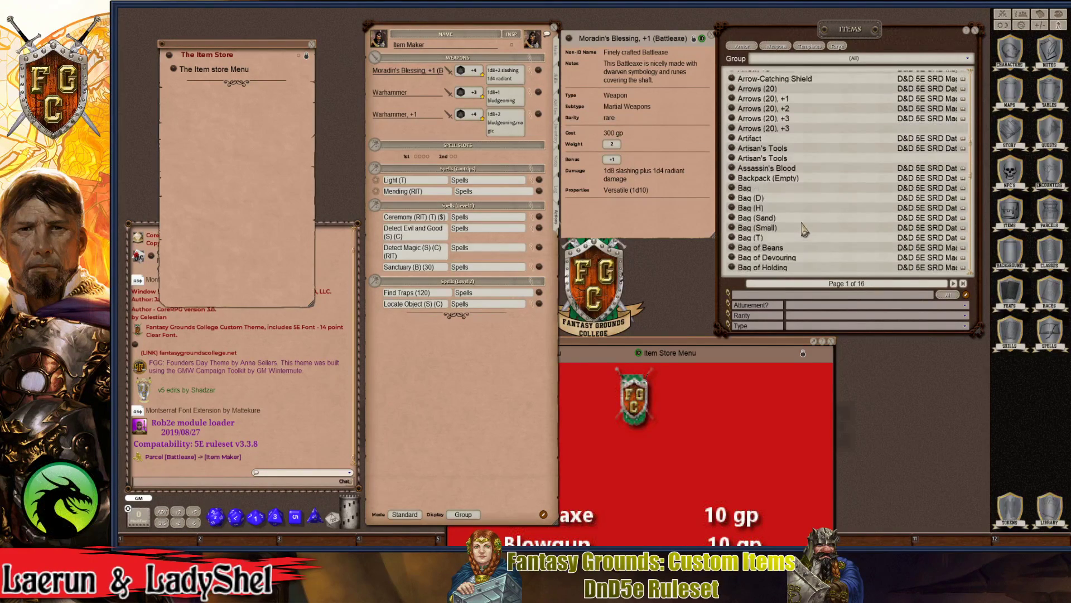
scroll(803, 228, "down", 10)
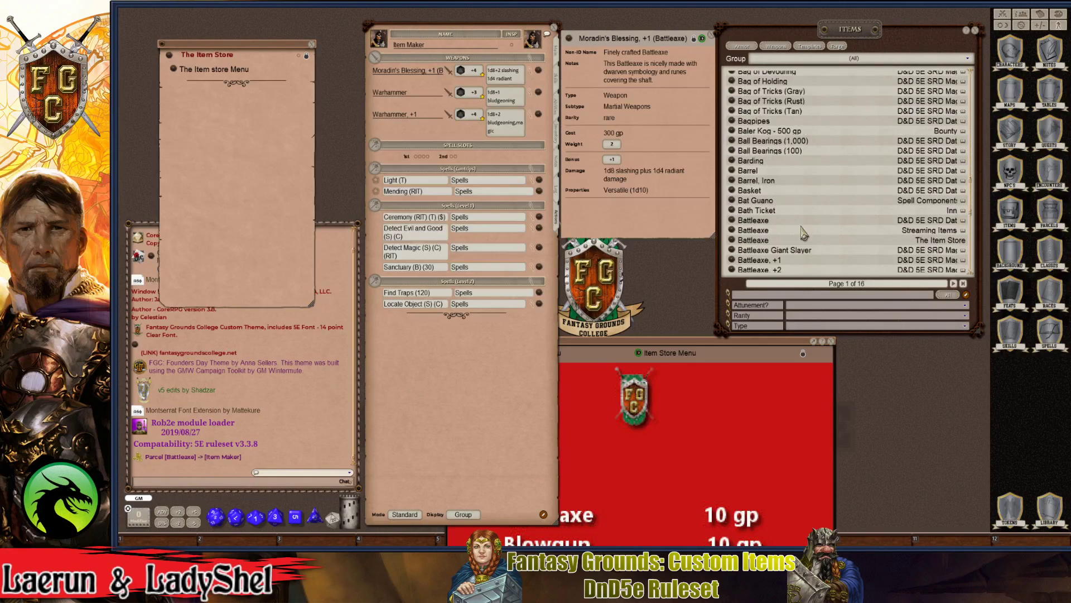
left_click(852, 320)
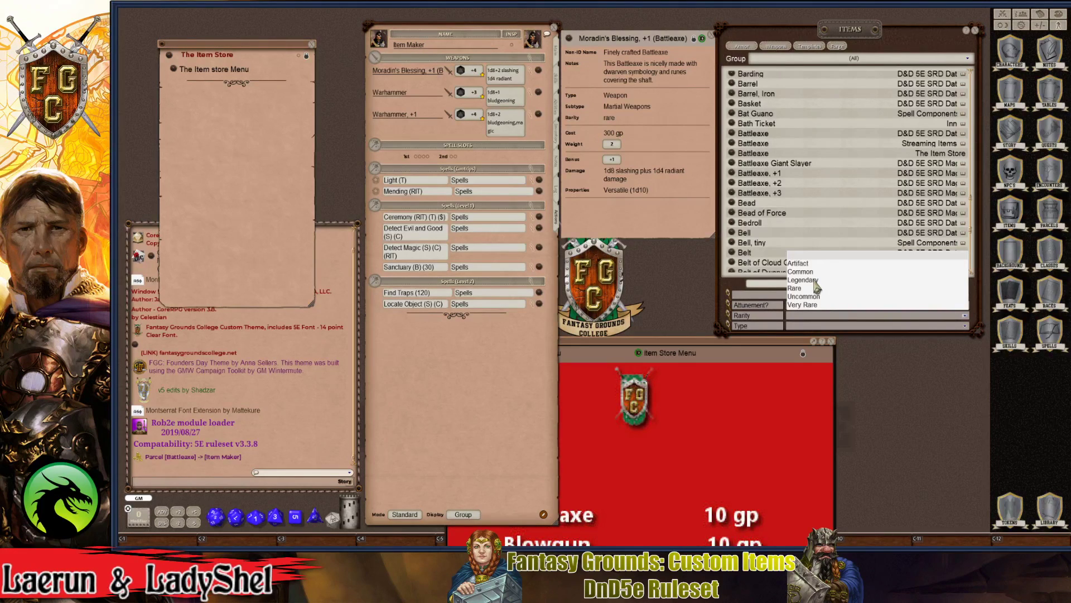
left_click(814, 281)
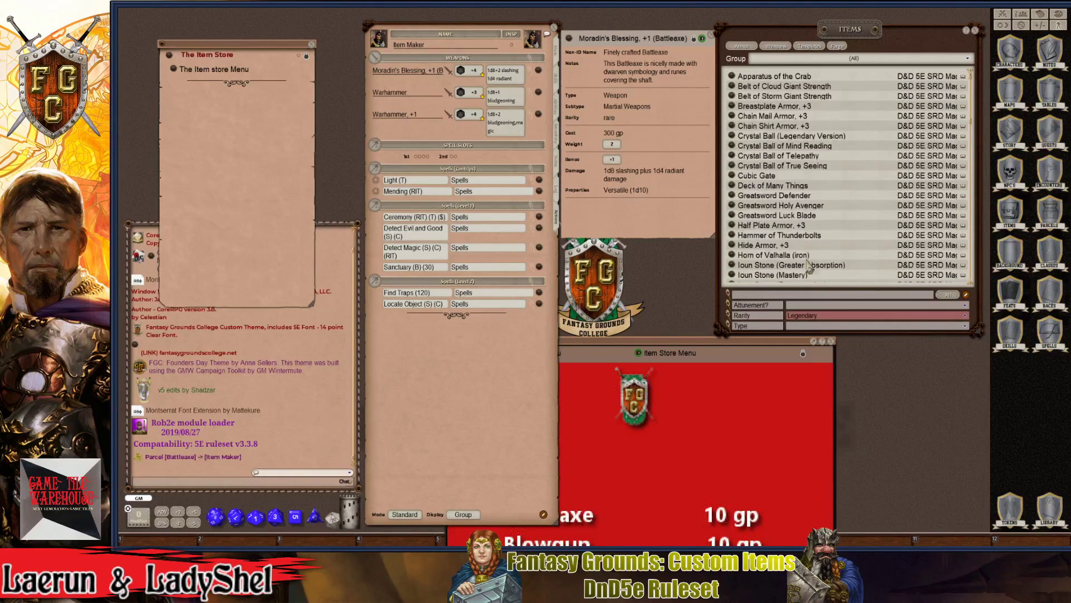
- Open the Belt of Storm Giant Strength record, duplicate it into the item list, and close the original
key("ctrl")
left_click(732, 97)
key("ctrl")
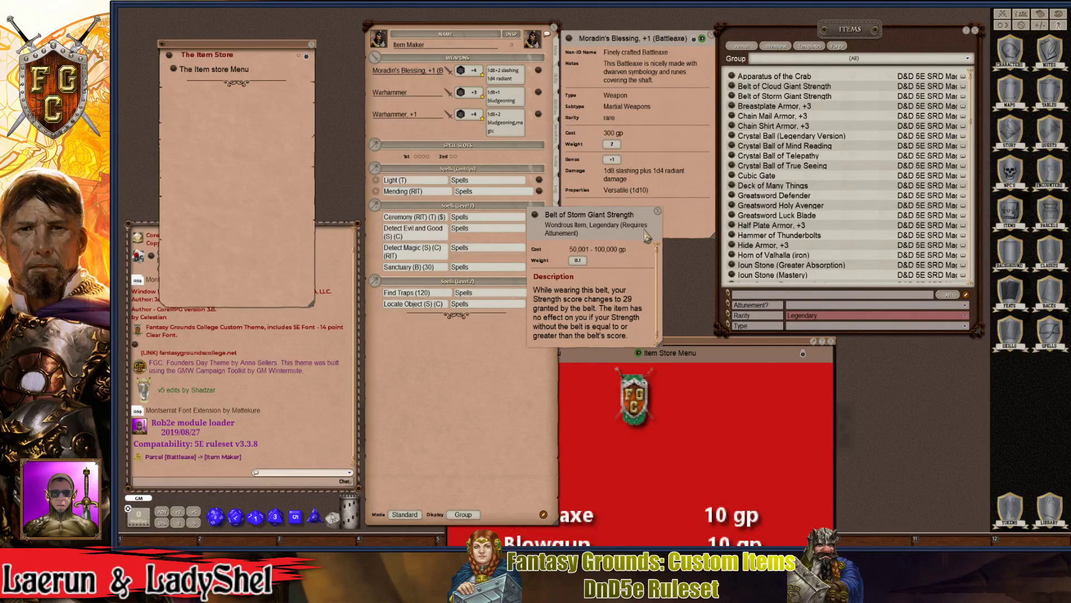
left_click_drag(639, 234, 986, 230)
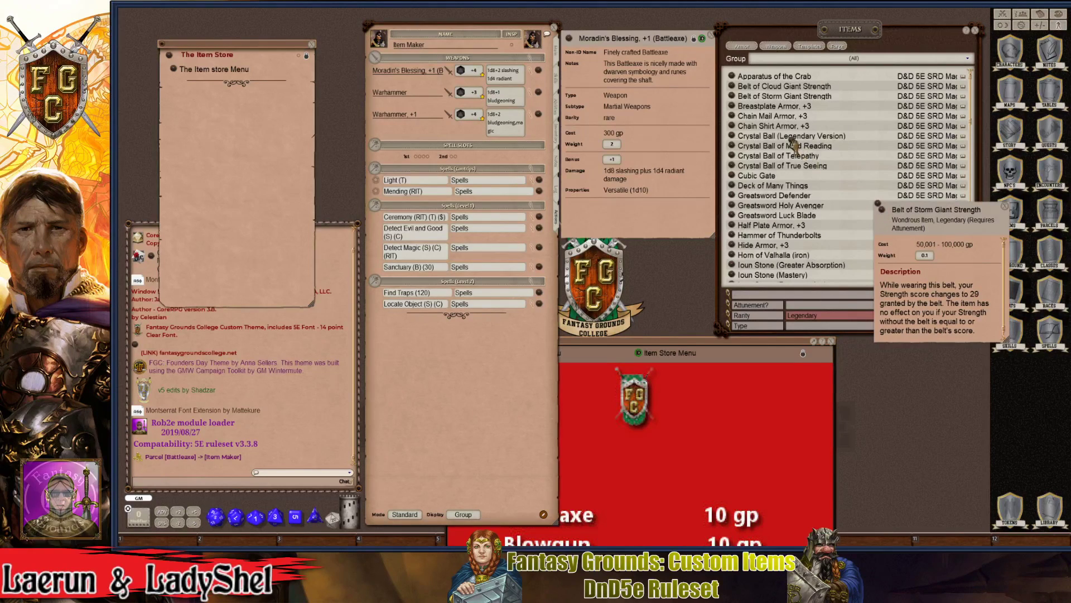
left_click_drag(794, 145, 890, 175)
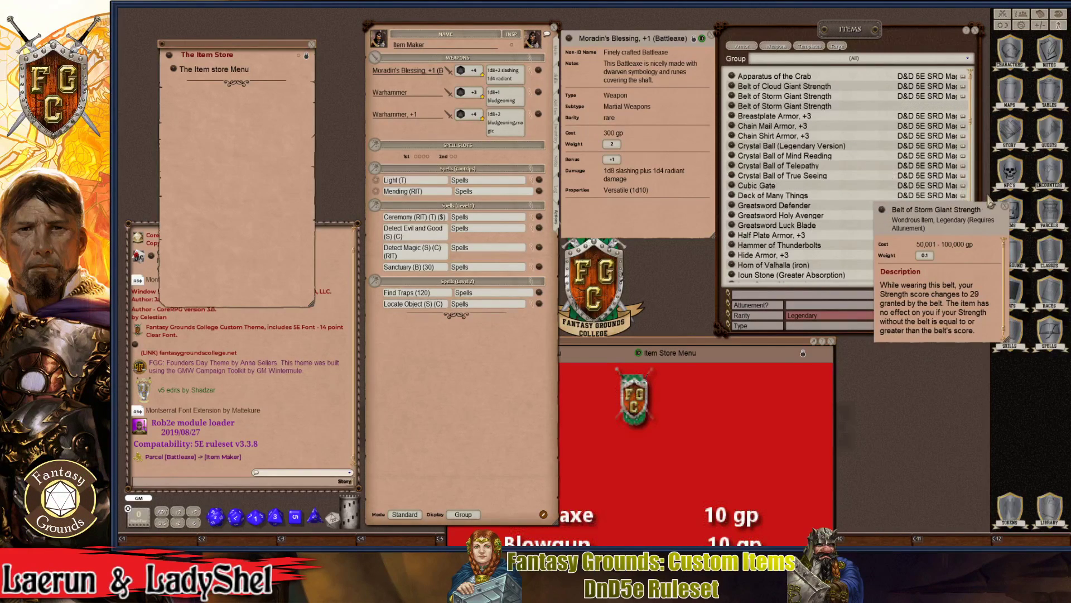
left_click(1005, 206)
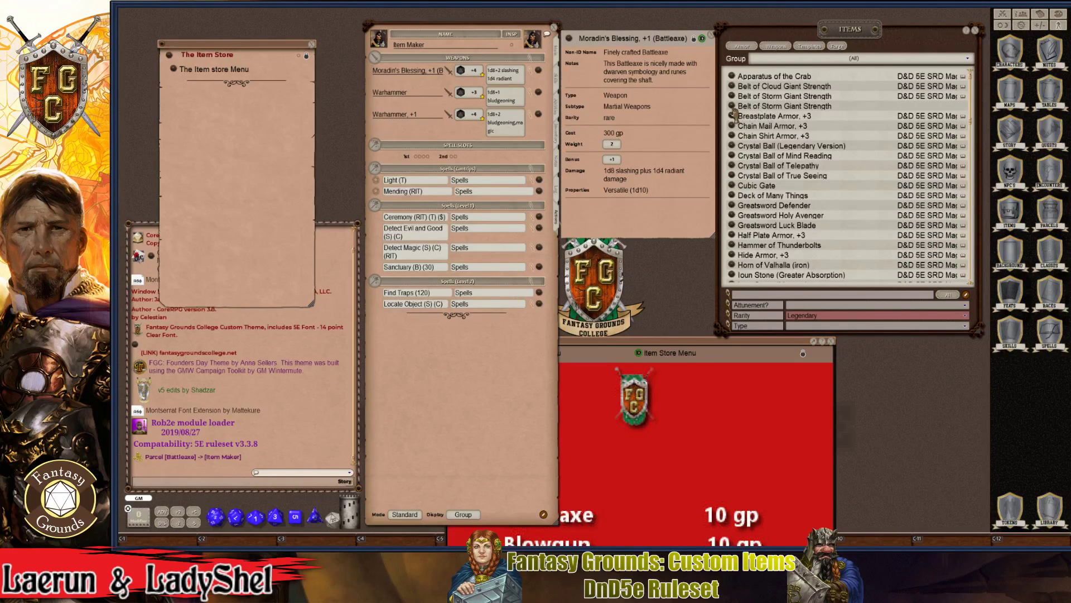
- Open the Belt of Storm Giant Strength copy, unlock it to examine its fields and description, and close it
left_click(731, 108)
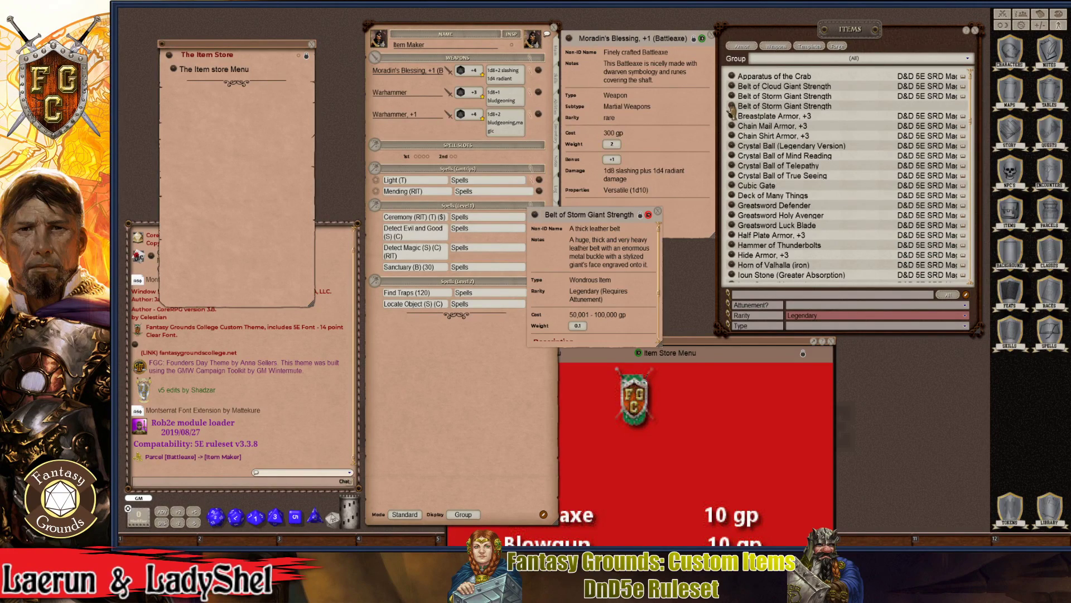
left_click(640, 215)
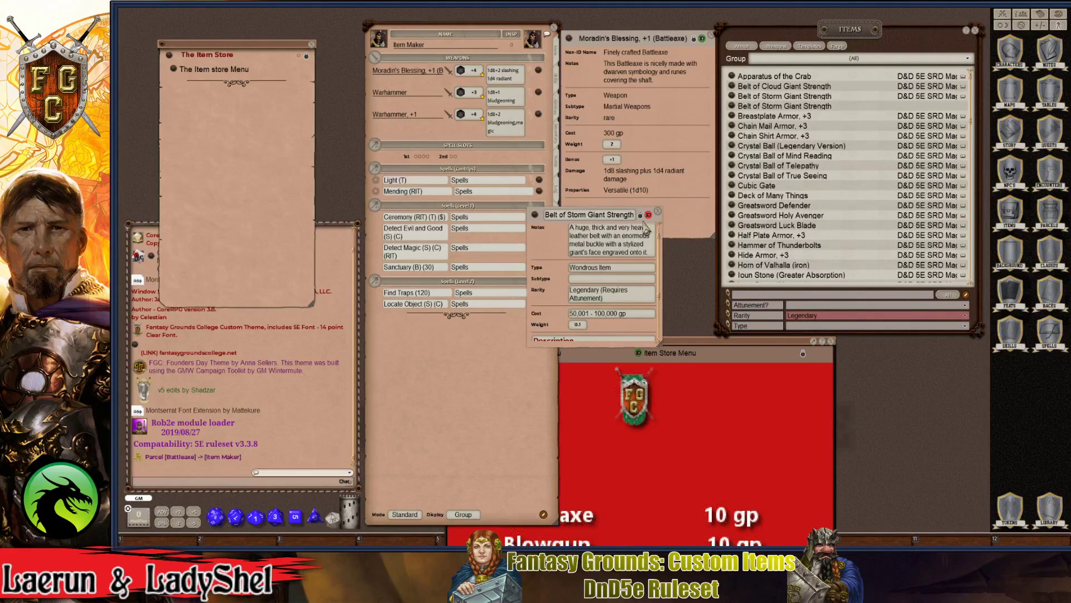
scroll(630, 296, "down", 3)
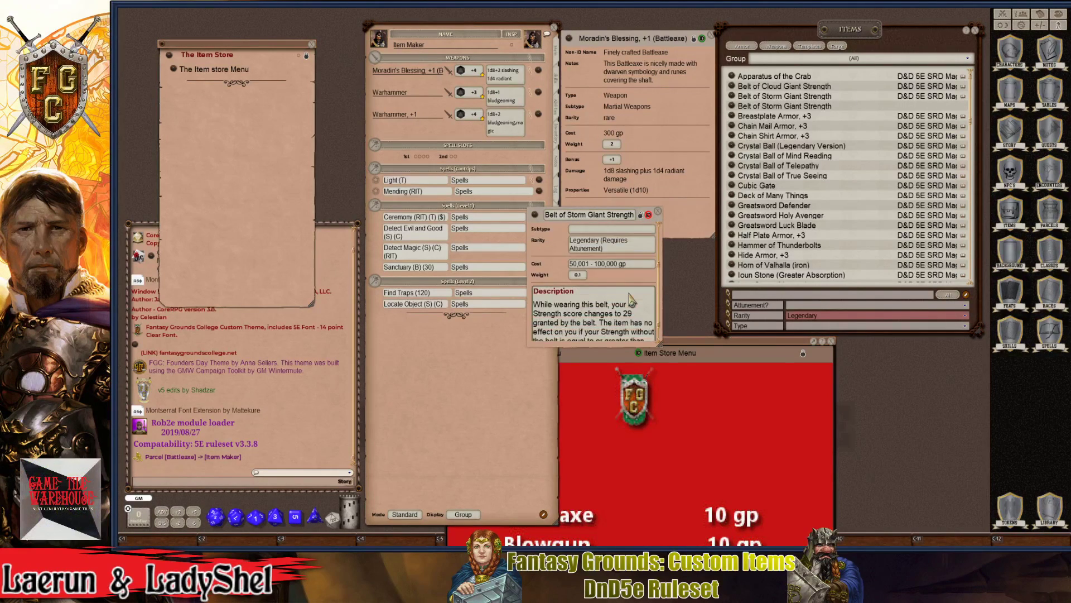
scroll(631, 301, "up", 4)
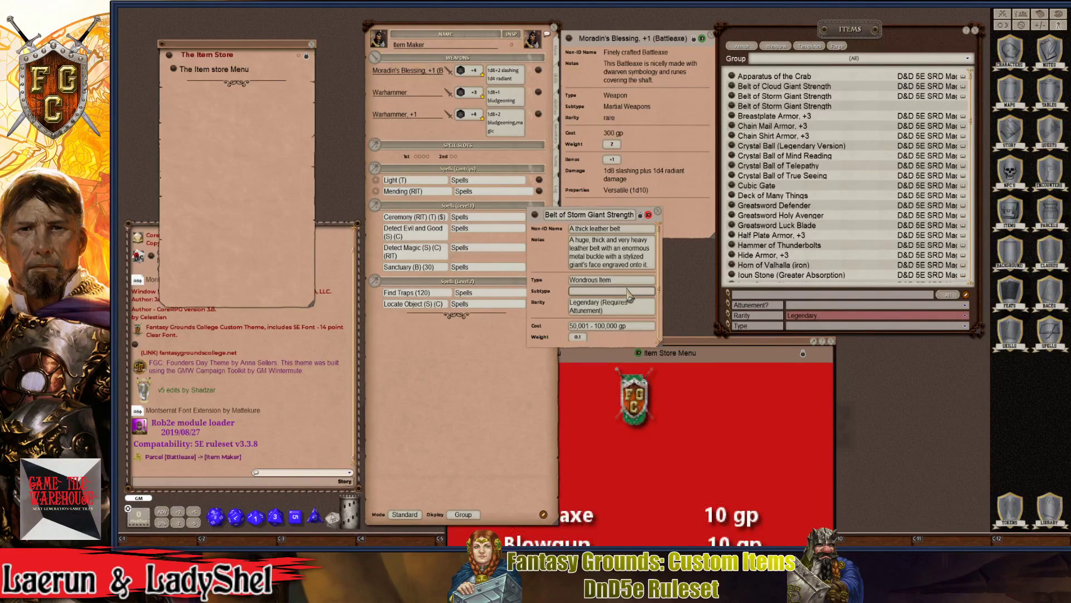
scroll(630, 288, "down", 3)
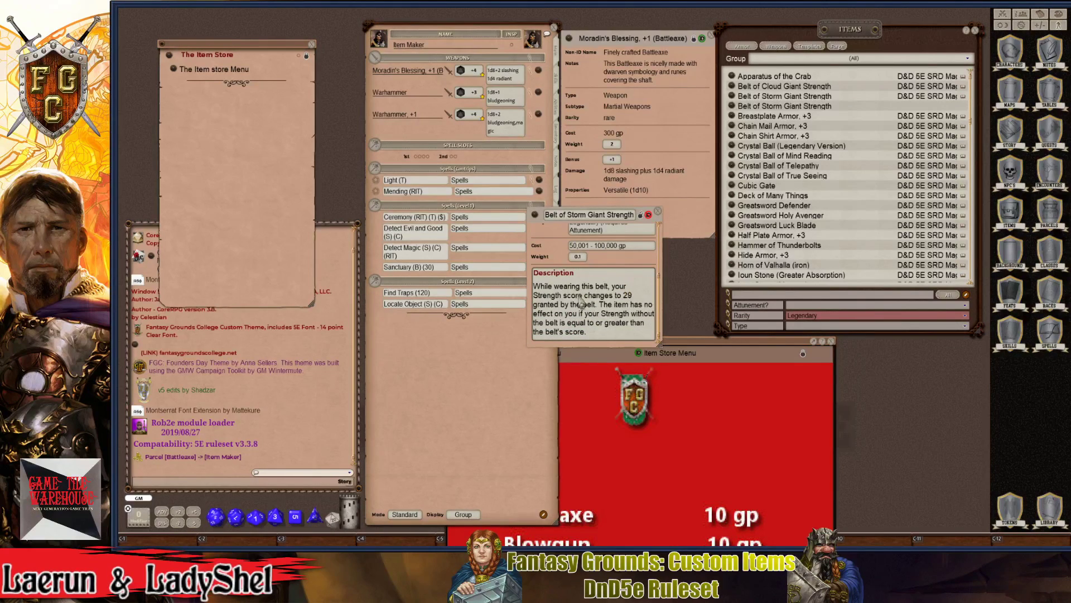
left_click(658, 212)
- Find the Rod of Lordly Might (Spear) among the legendary items and examine its damage and properties for the magic keyword
scroll(781, 220, "down", 5)
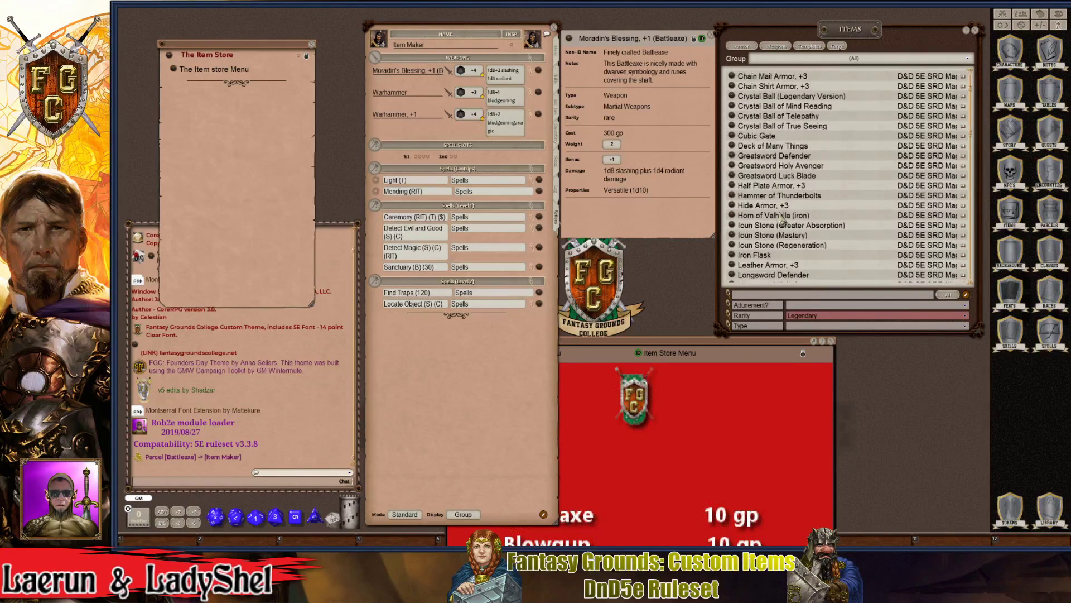
scroll(782, 229, "down", 2)
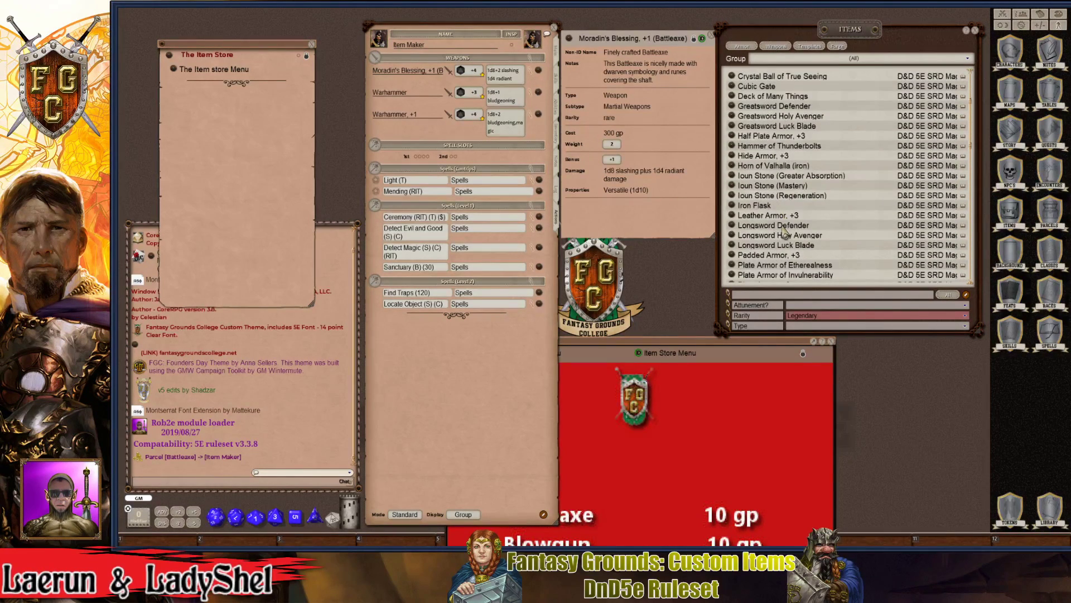
scroll(783, 230, "down", 3)
scroll(783, 230, "down", 4)
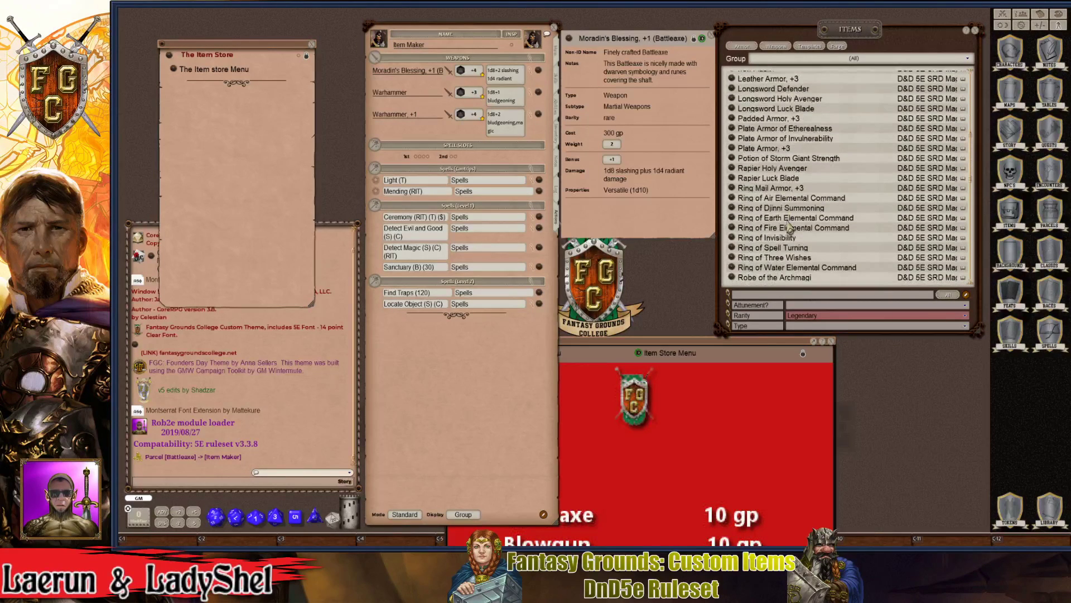
scroll(788, 228, "down", 4)
scroll(789, 228, "down", 2)
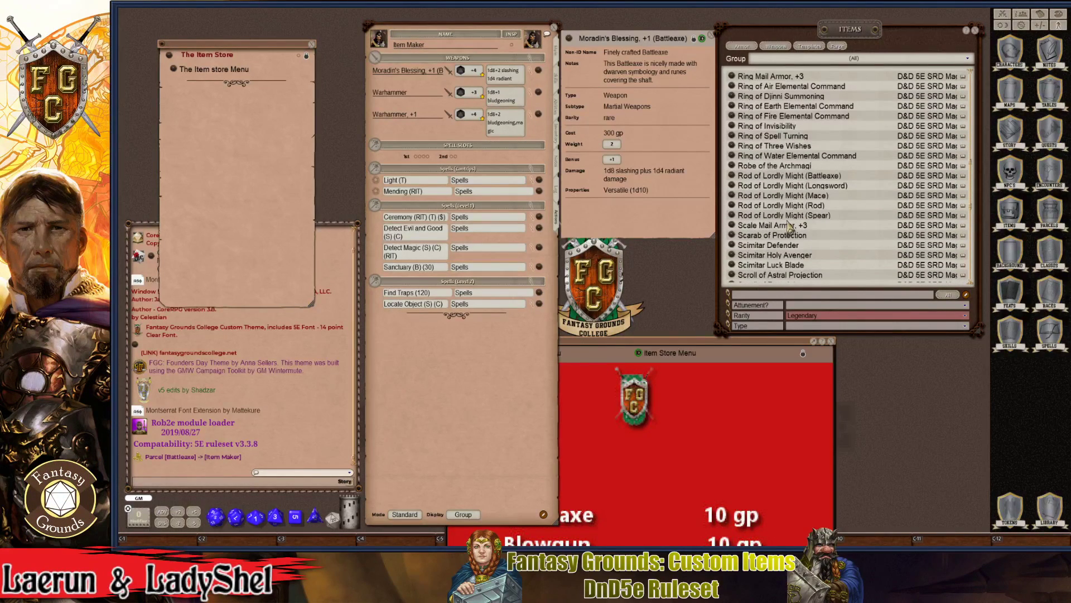
left_click(731, 215)
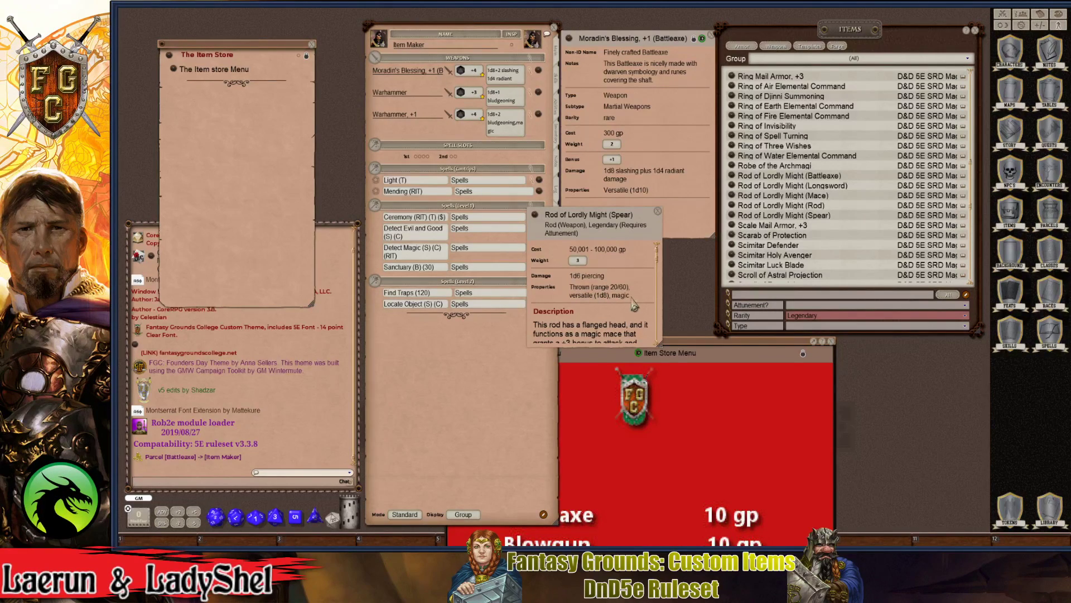
left_click(658, 211)
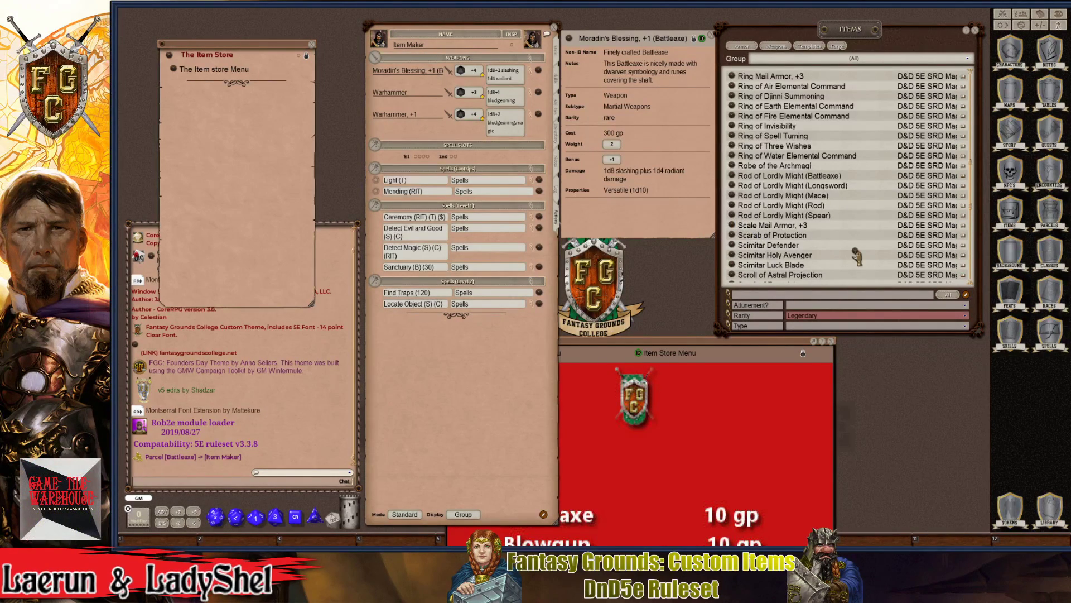
- Find the Rod of Lordly Might (Spear) among the legendary items and duplicate it into the item list
scroll(857, 257, "up", 10)
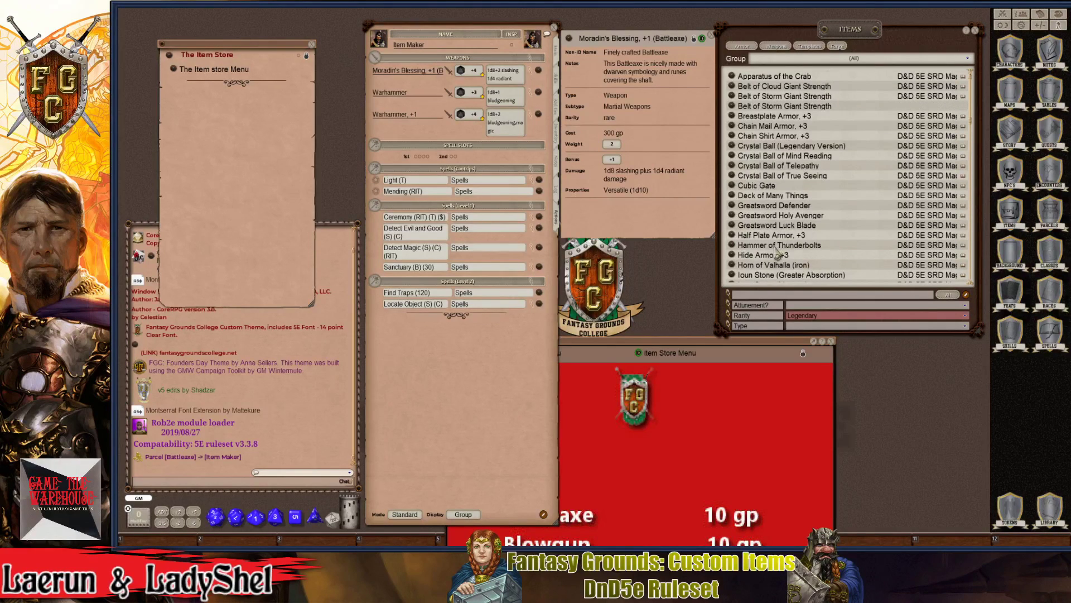
scroll(770, 268, "down", 5)
scroll(759, 280, "down", 3)
scroll(835, 246, "up", 5)
scroll(834, 246, "down", 12)
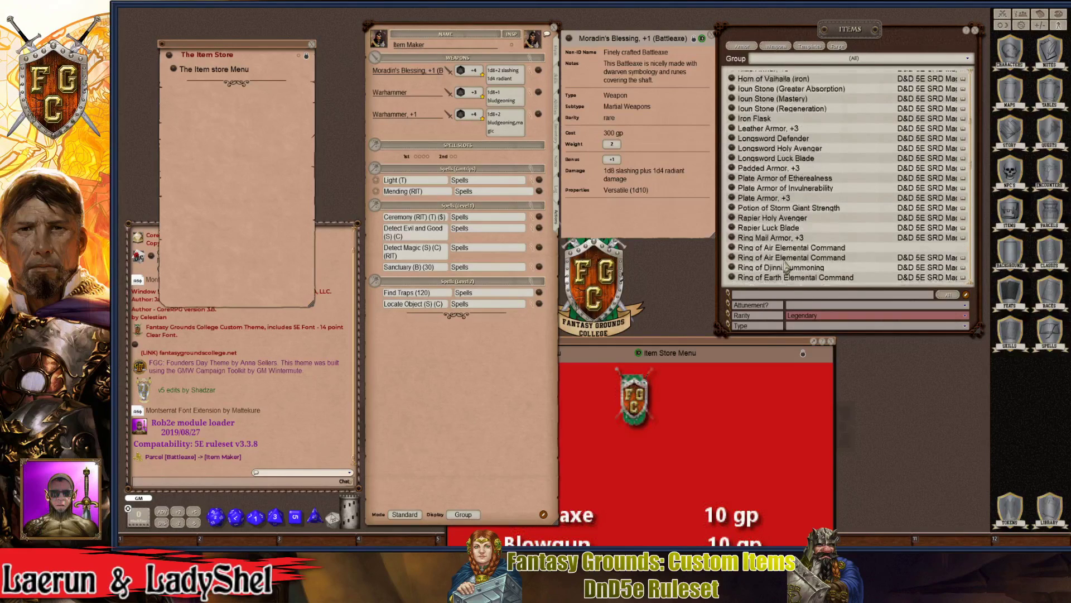
scroll(785, 262, "down", 2)
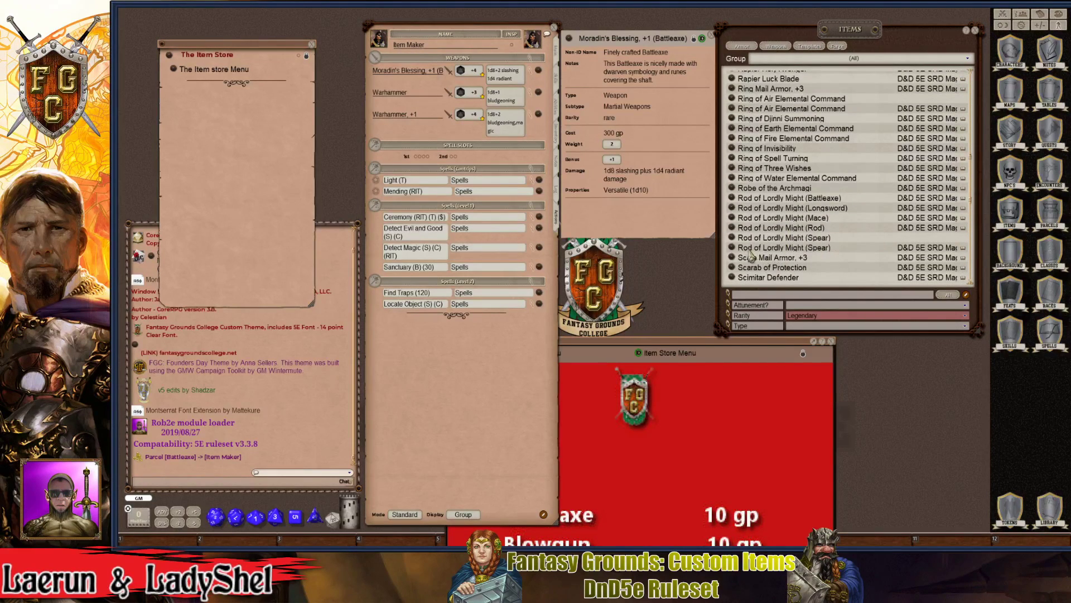
- Open the Rod of Lordly Might (Spear) copy, unlock it for editing, and place its window over the item list
left_click(733, 248)
left_click_drag(639, 220, 690, 205)
left_click(690, 190)
left_click(733, 247)
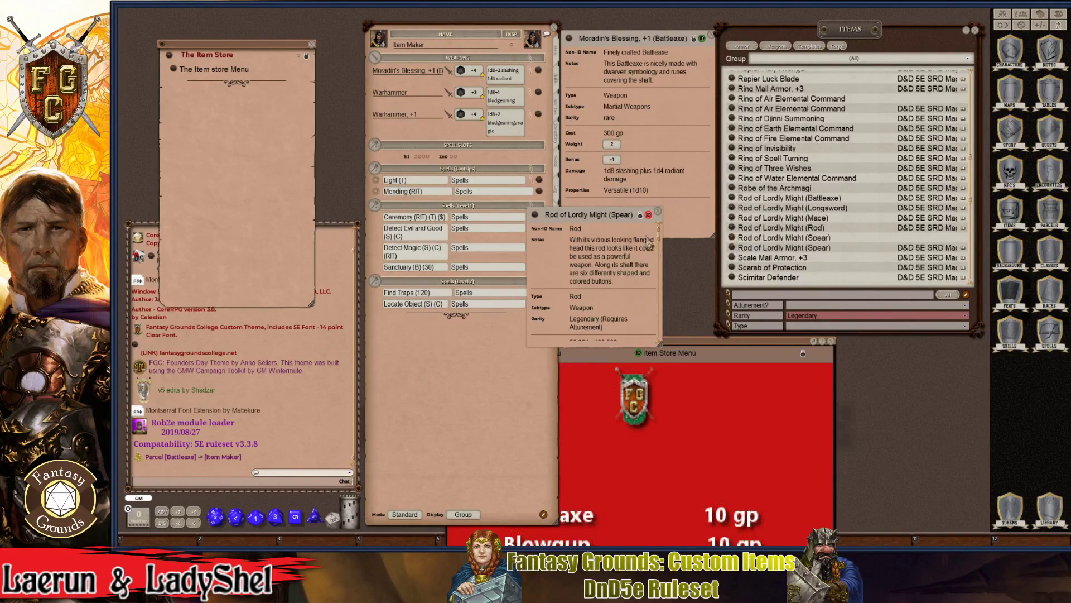
left_click(639, 215)
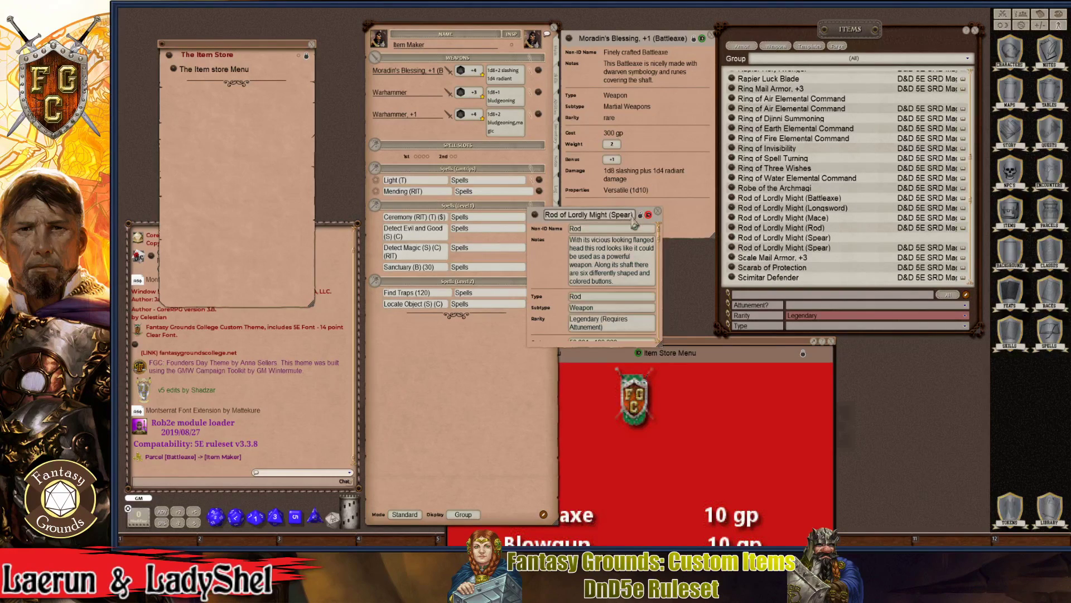
double_click(619, 215)
left_click_drag(561, 270, 762, 178)
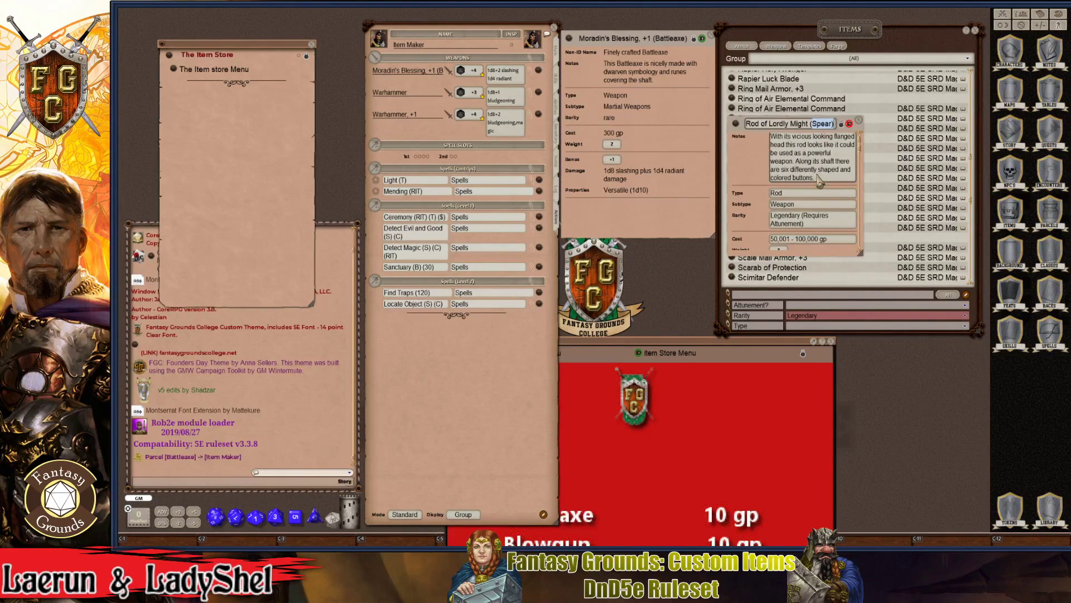
- Examine the rod copy's type, subtype, rarity, damage, properties and description to see where magic is stated, and close the record
scroll(819, 180, "down", 2)
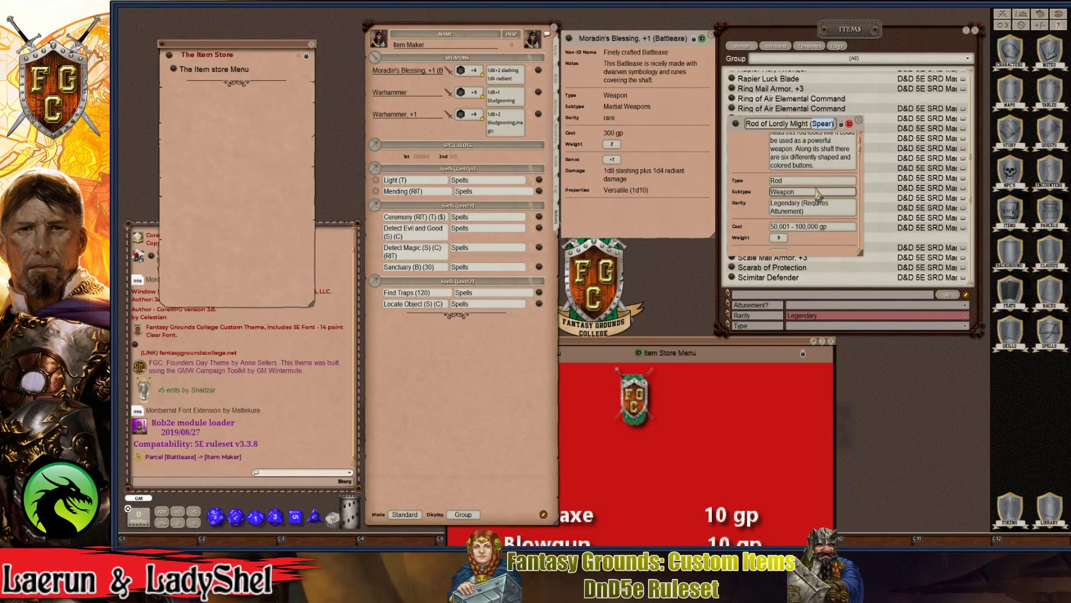
scroll(809, 193, "up", 2)
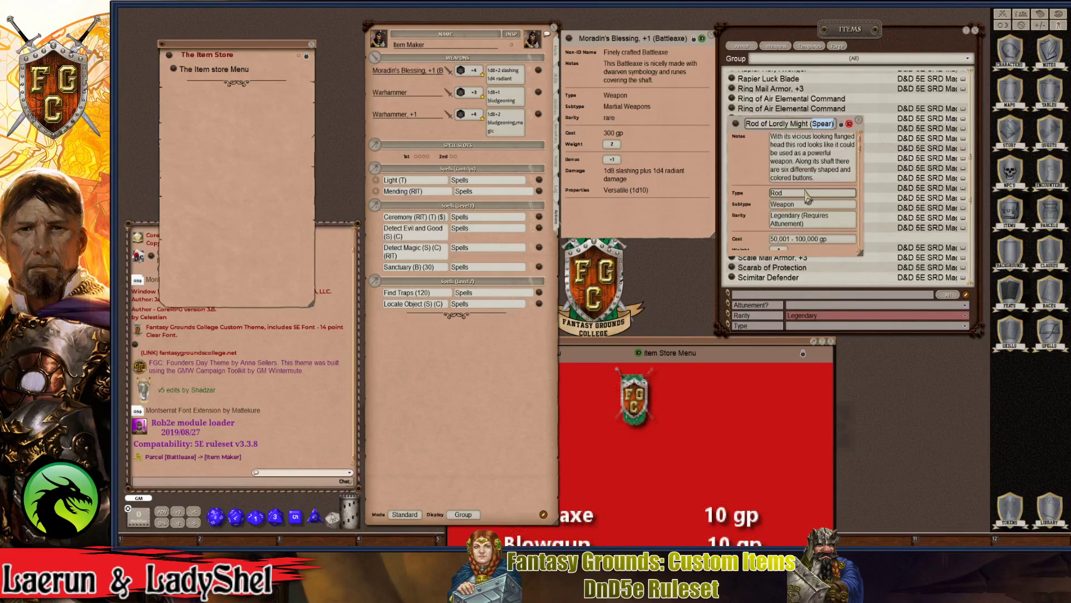
scroll(808, 201, "down", 2)
scroll(806, 210, "down", 1)
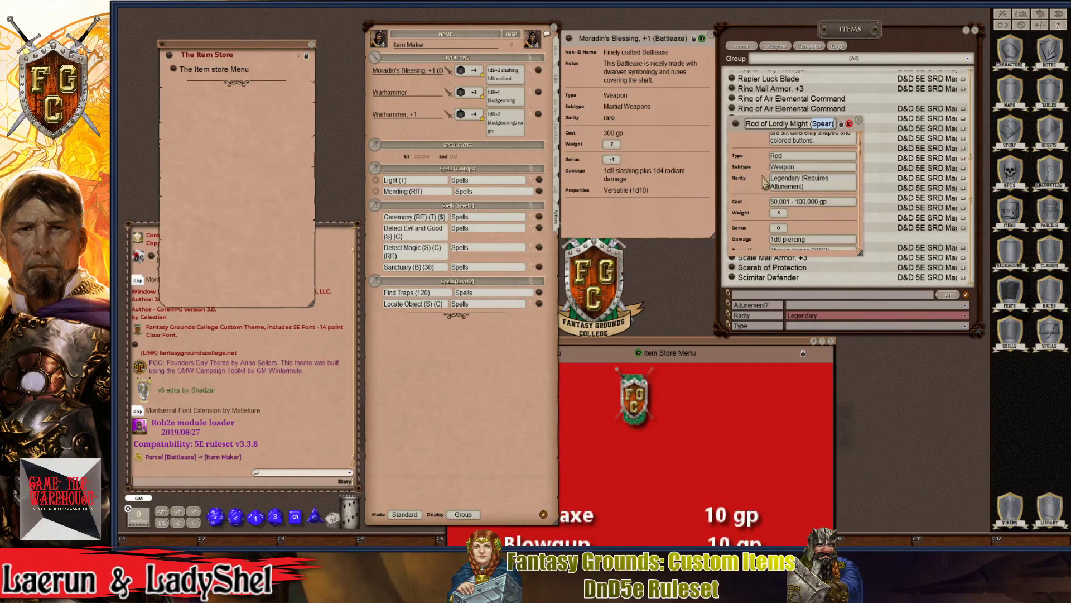
left_click(822, 181)
scroll(804, 192, "down", 1)
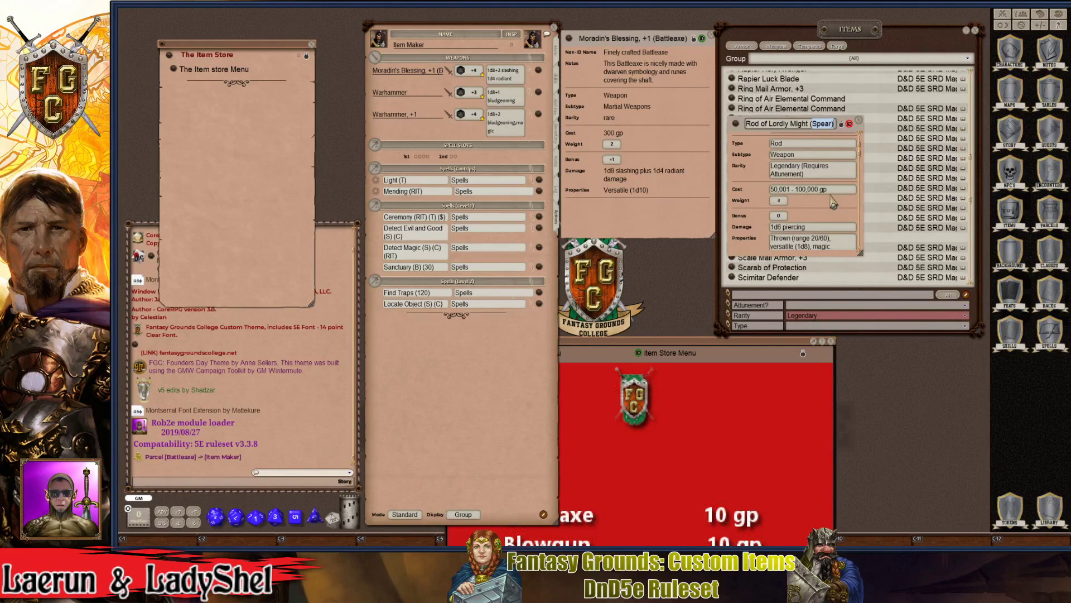
scroll(833, 202, "down", 1)
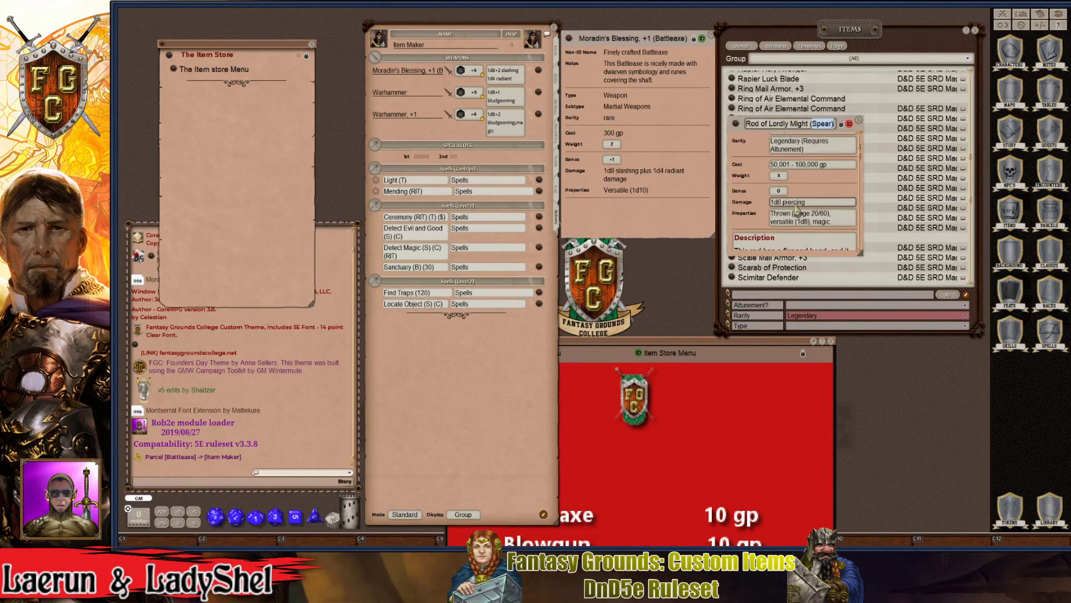
scroll(824, 205, "down", 1)
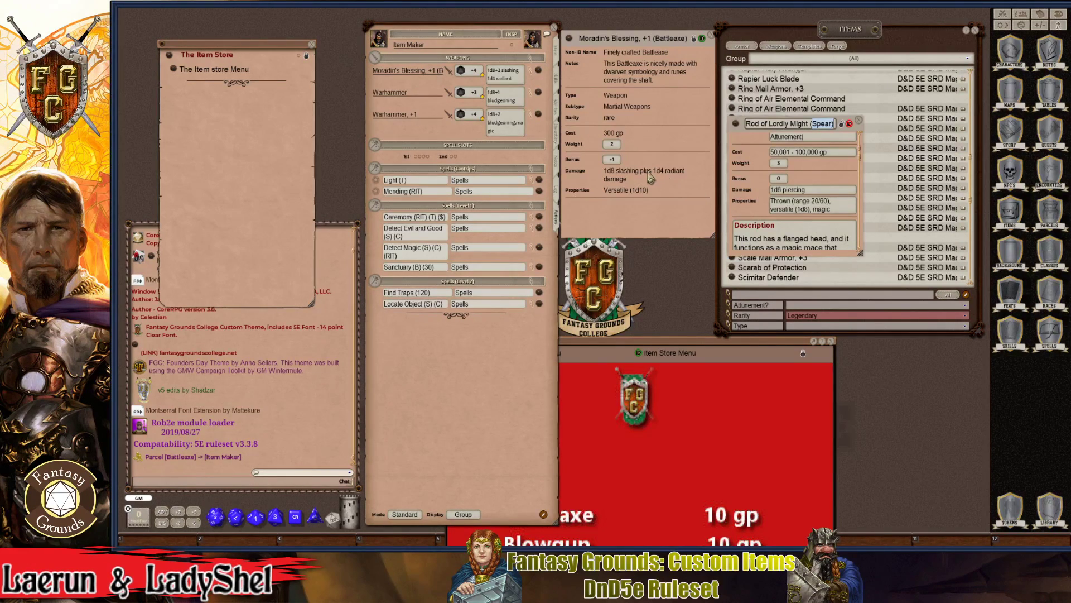
scroll(784, 200, "down", 1)
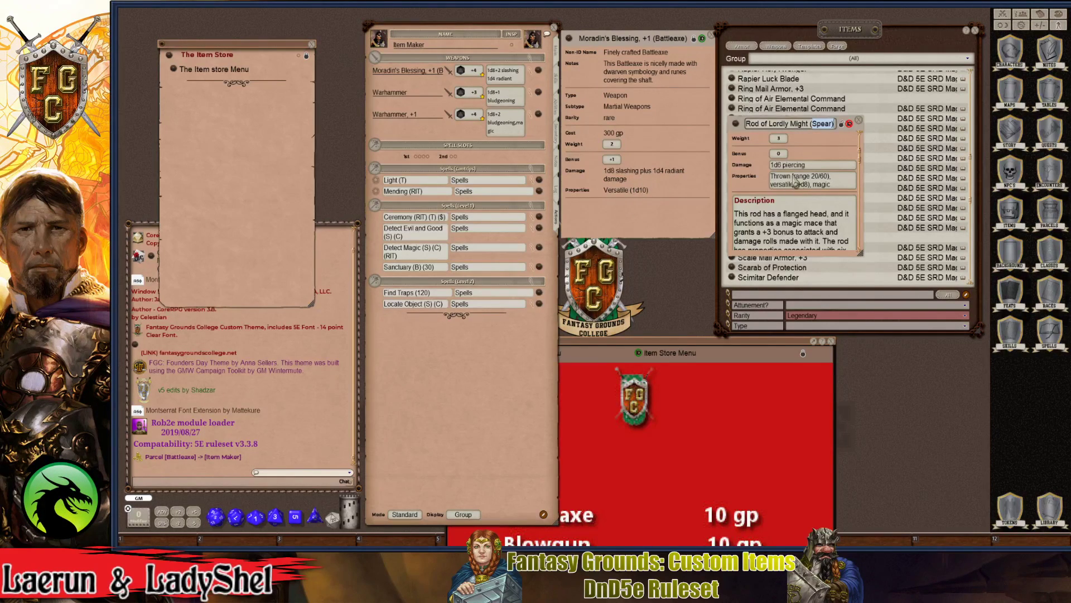
scroll(828, 181, "down", 2)
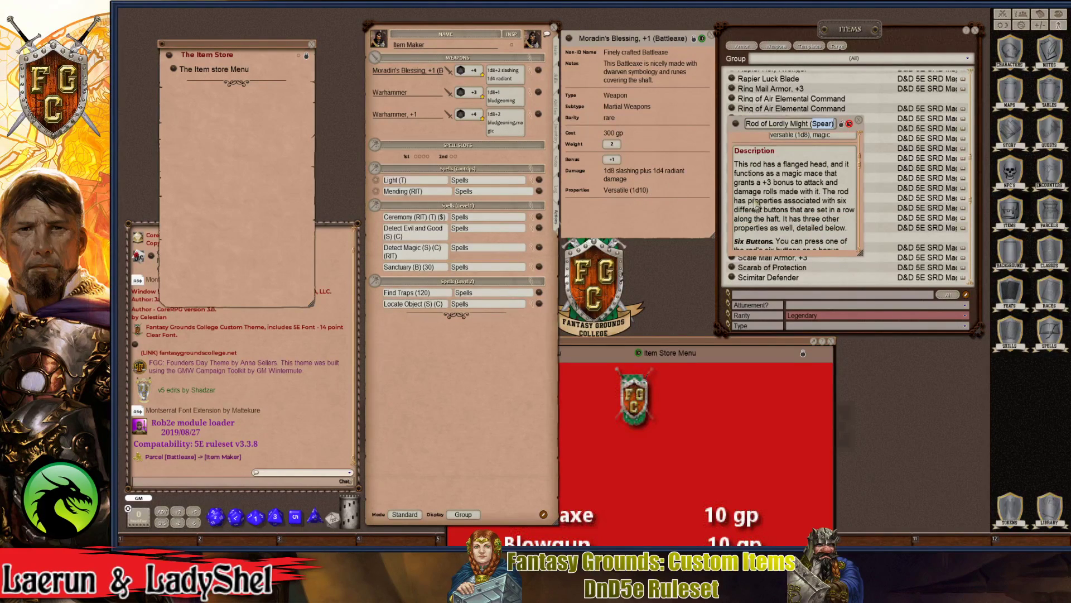
scroll(822, 212, "down", 4)
scroll(822, 212, "down", 8)
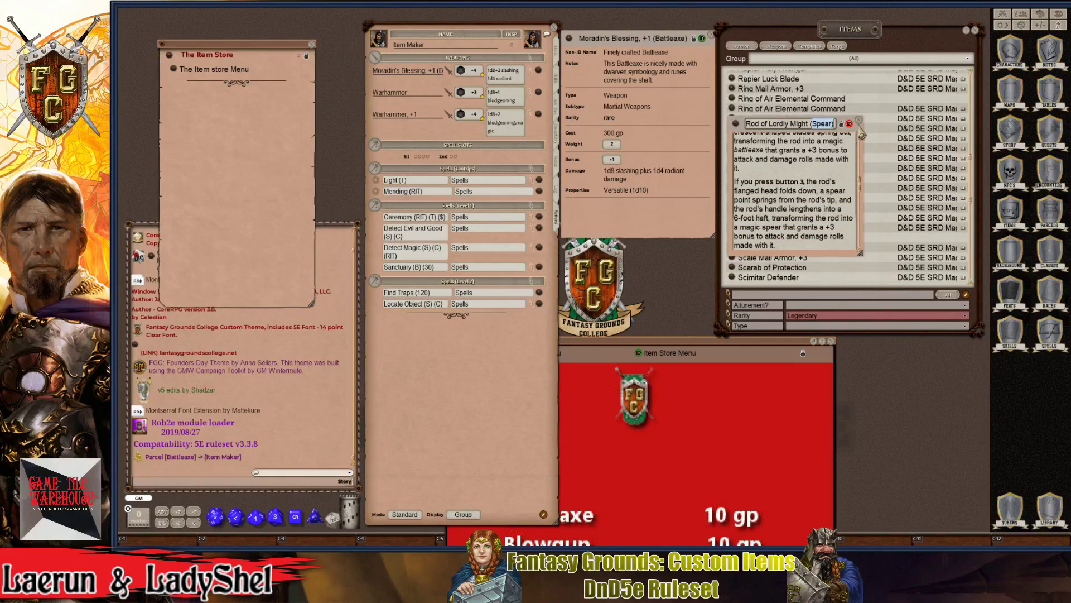
scroll(855, 131, "down", 1)
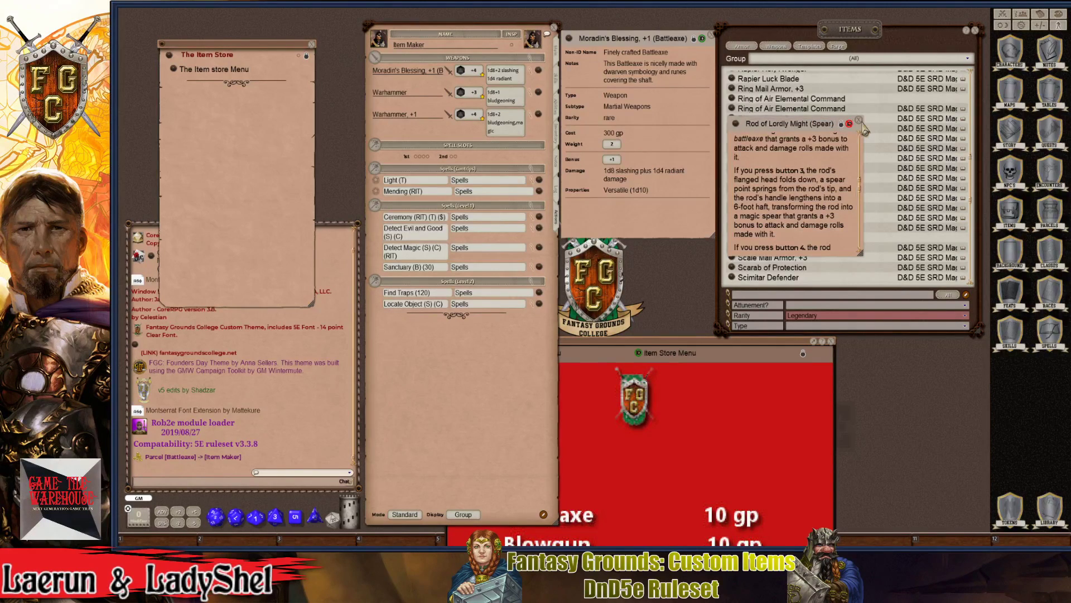
left_click(858, 120)
- Open the Vorpal Scimitar record, duplicate it into the item list, and close the original
scroll(794, 240, "down", 5)
scroll(793, 239, "down", 6)
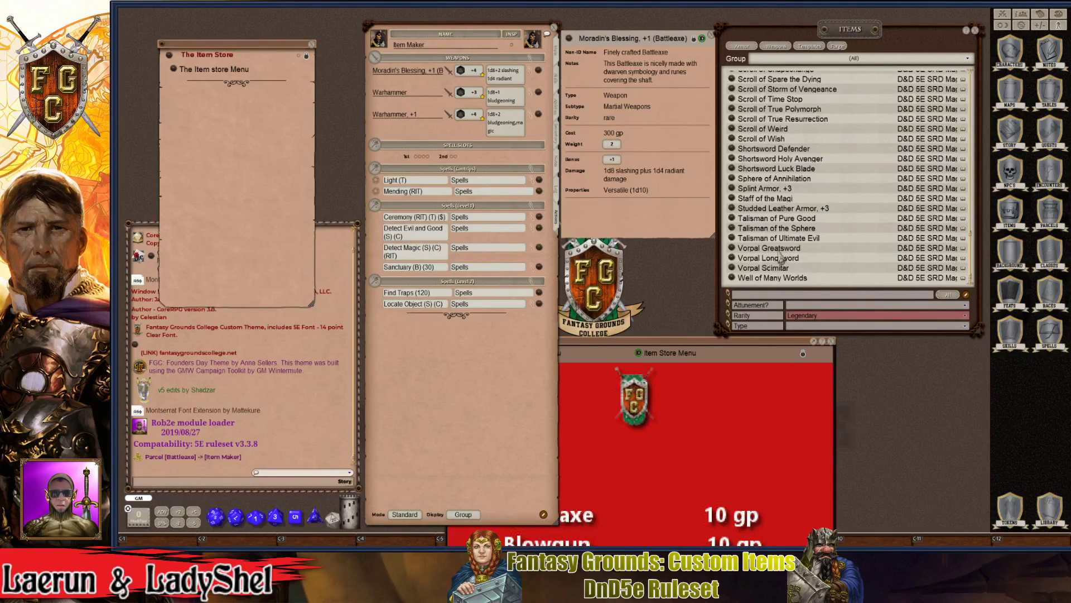
left_click(732, 268)
left_click_drag(630, 228, 904, 253)
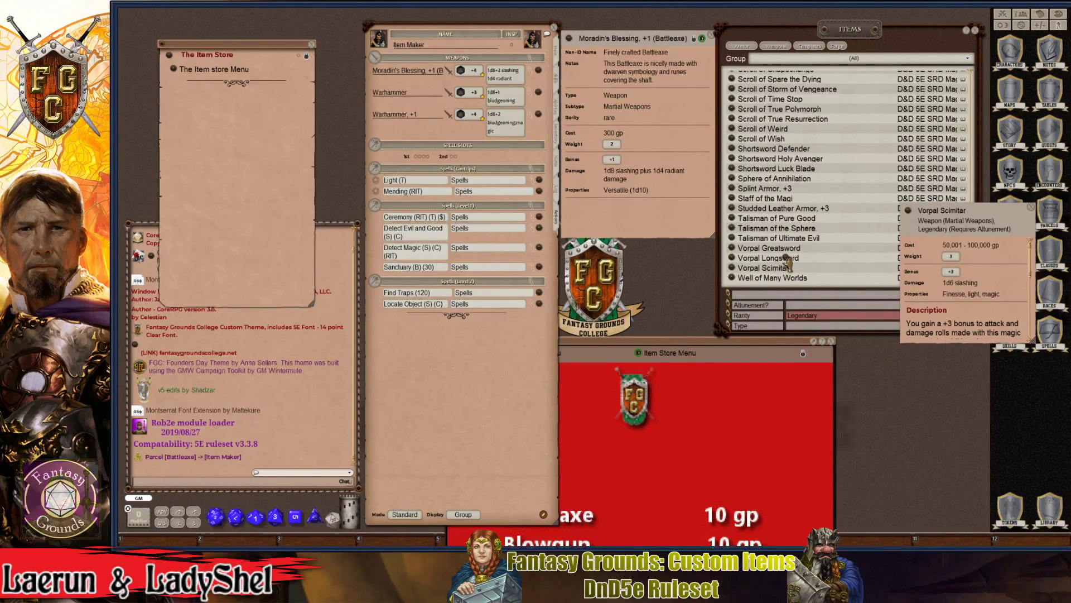
scroll(810, 260, "up", 15)
scroll(810, 261, "down", 4)
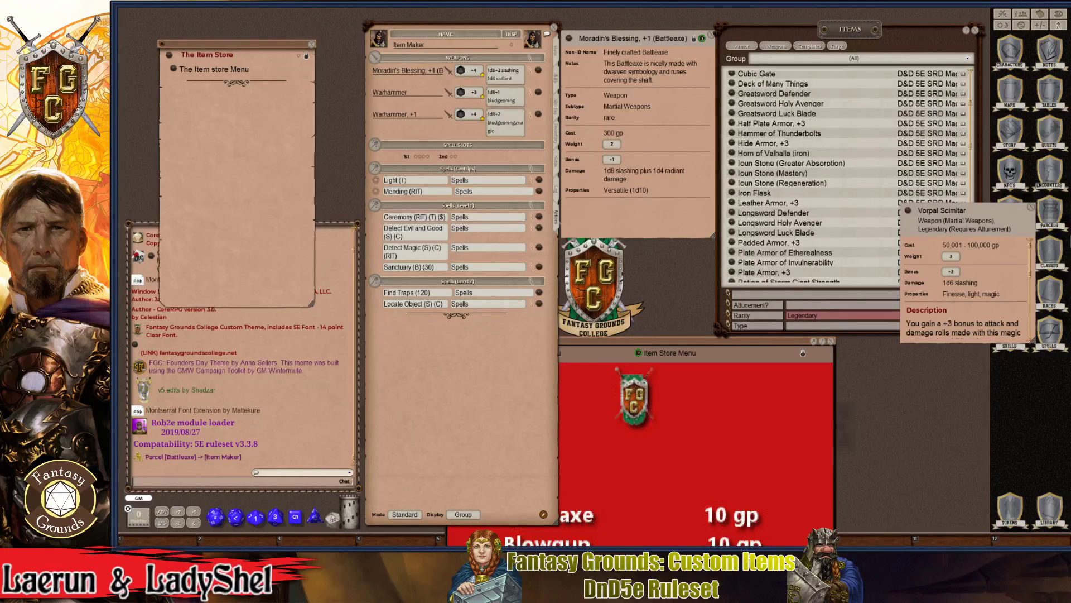
left_click(1031, 208)
- Open the Vorpal Scimitar copy, unlock it, and examine its rarity, bonus, damage and properties fields
scroll(803, 262, "down", 15)
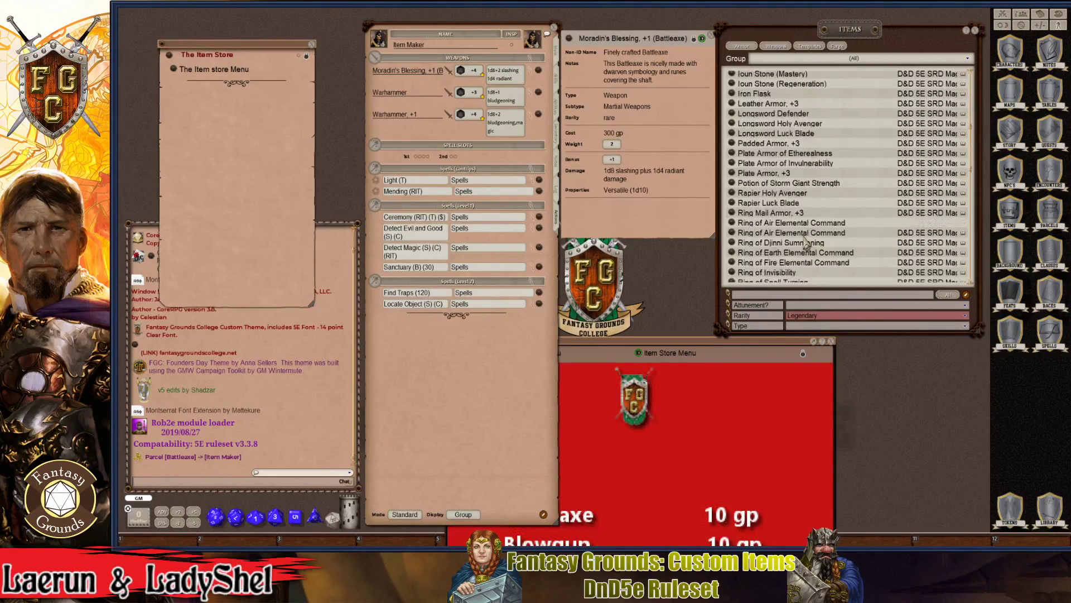
scroll(801, 280, "down", 5)
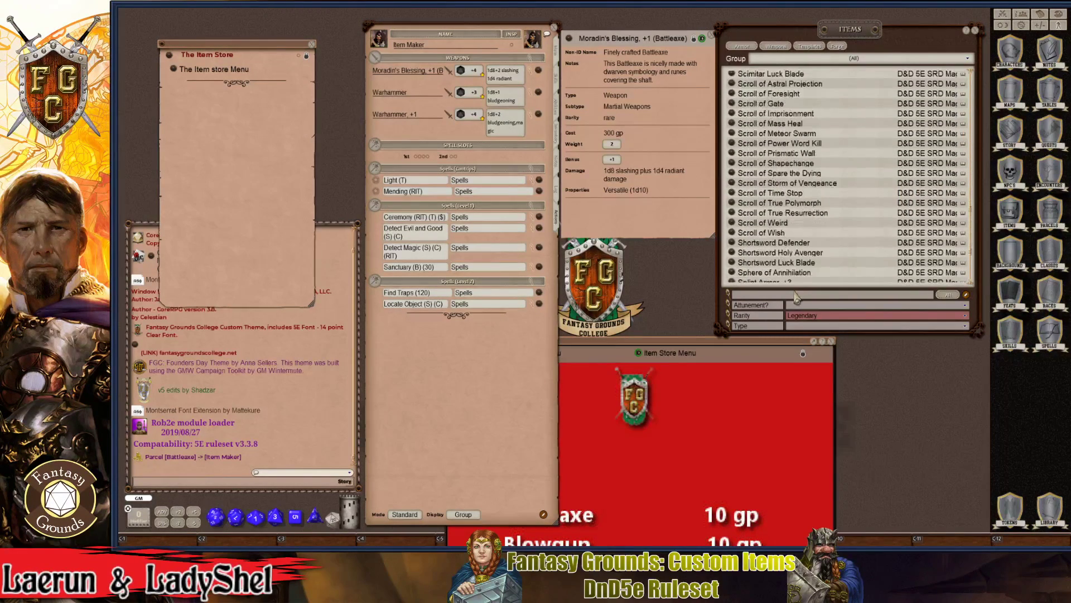
scroll(788, 272, "down", 4)
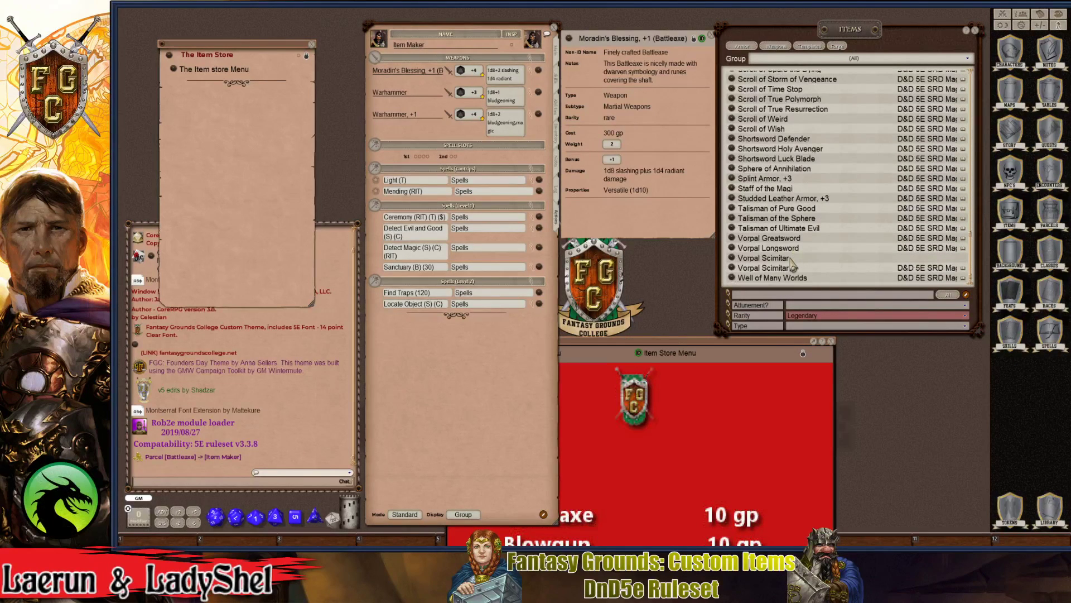
left_click(734, 257)
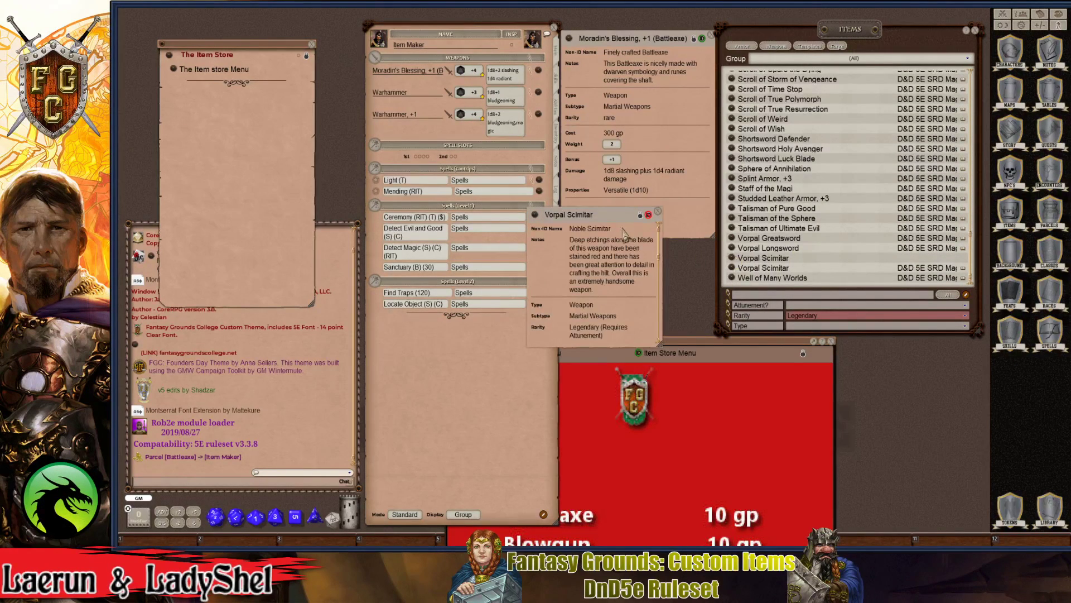
left_click_drag(621, 225, 928, 162)
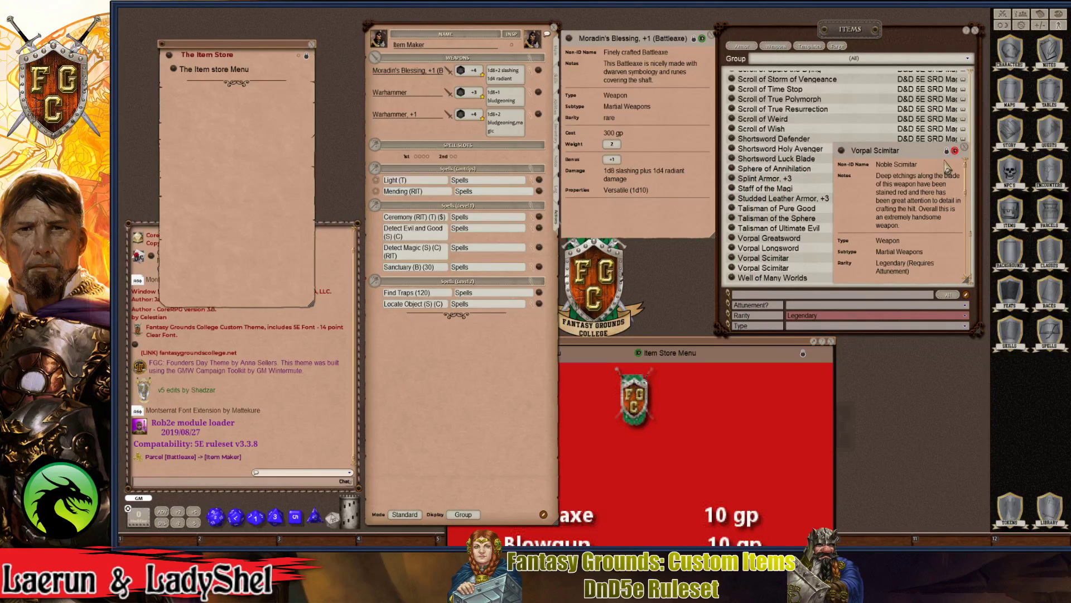
left_click(948, 152)
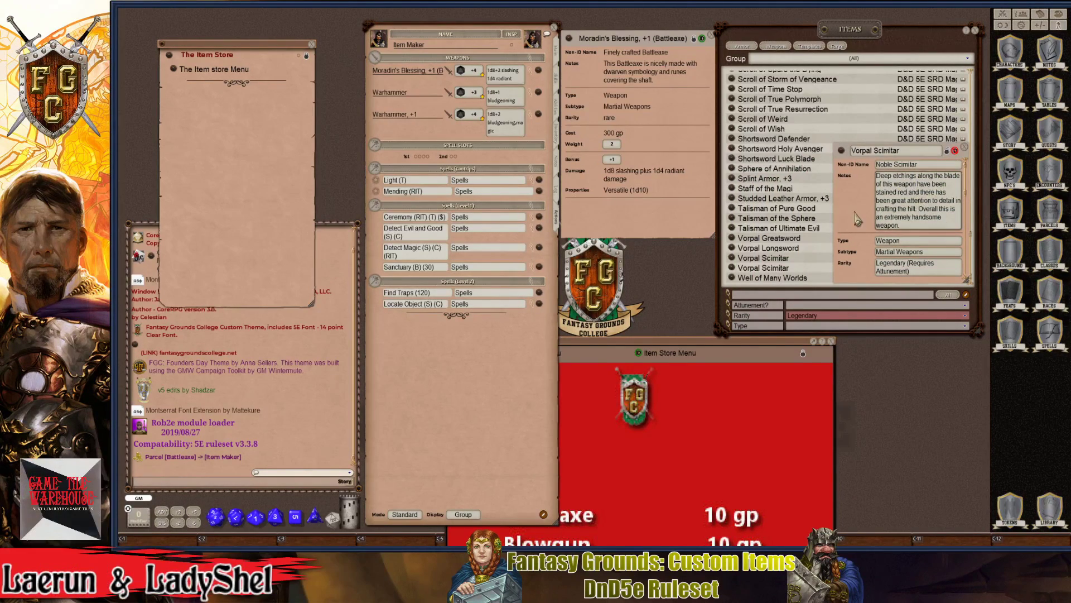
scroll(856, 225, "down", 2)
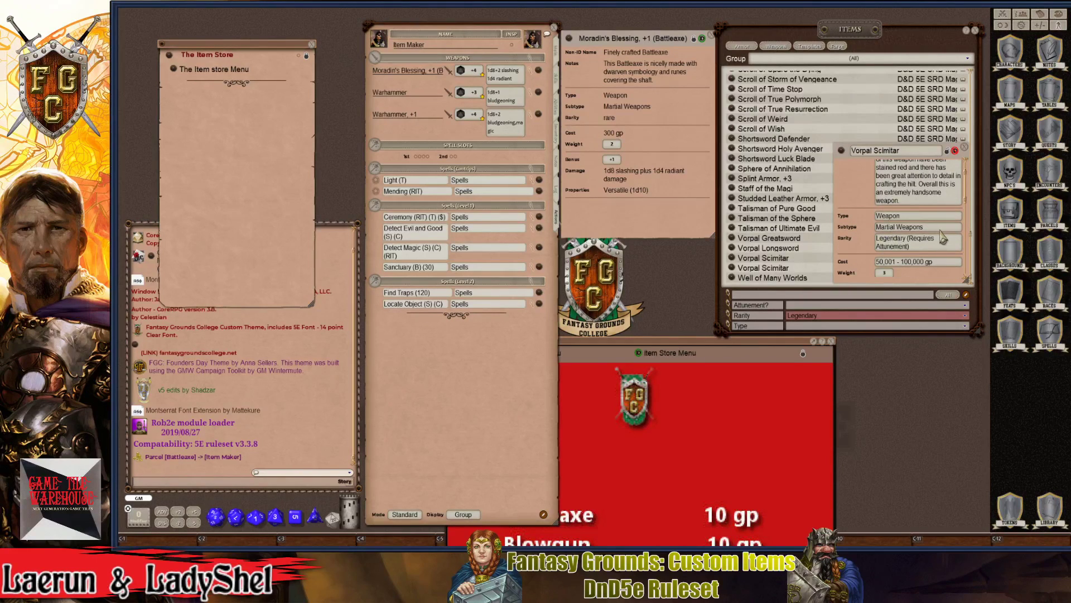
scroll(869, 233, "down", 2)
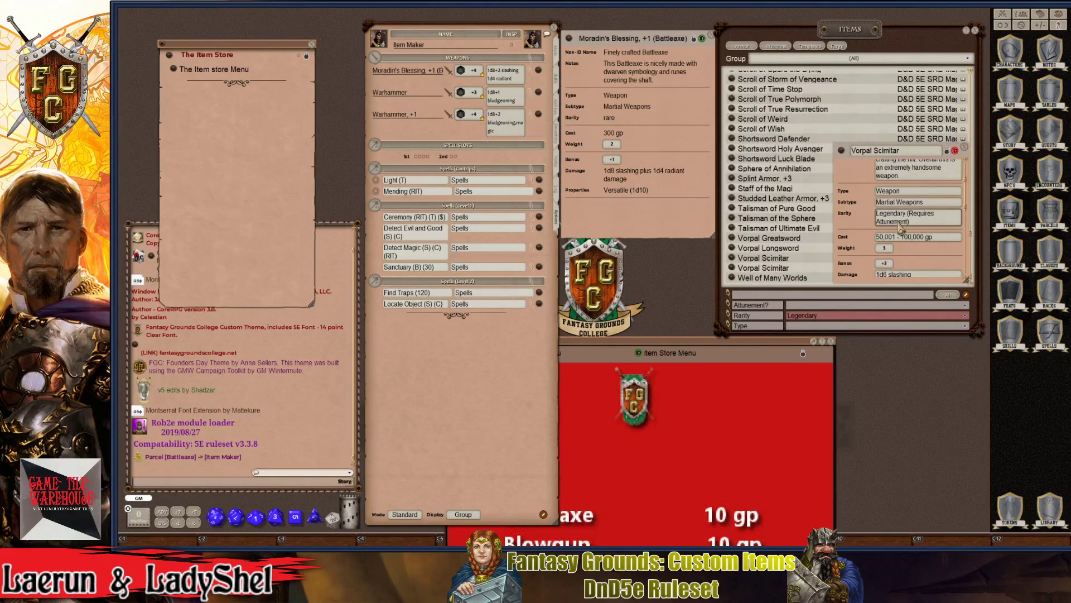
scroll(924, 229, "down", 4)
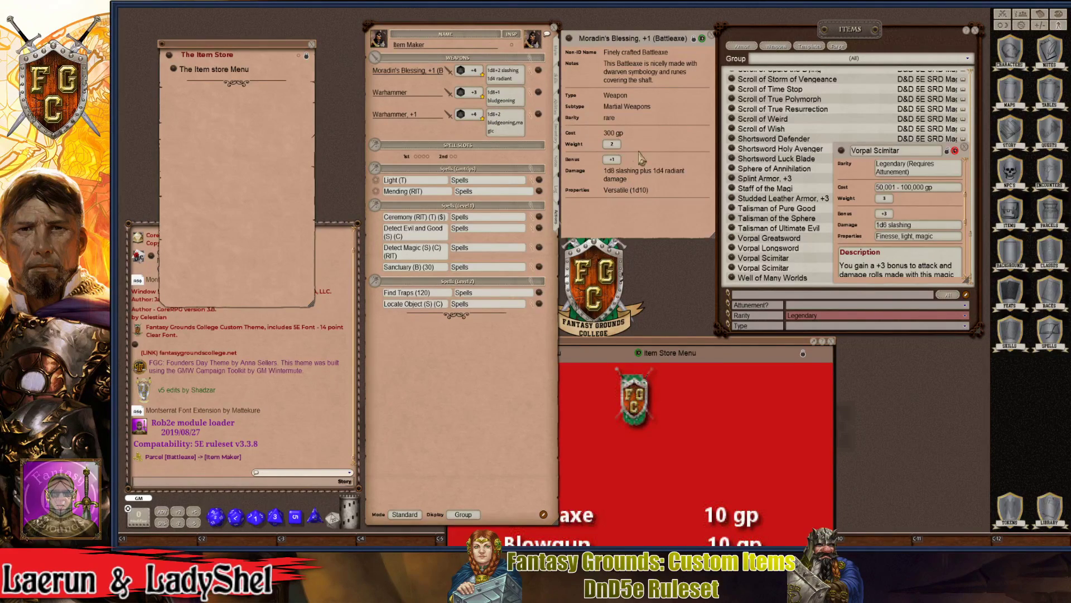
- Unlock the Moradin's Blessing, +1 (Battleaxe) record and add ", magic" after Versatile (1d10) in its properties
left_click(693, 39)
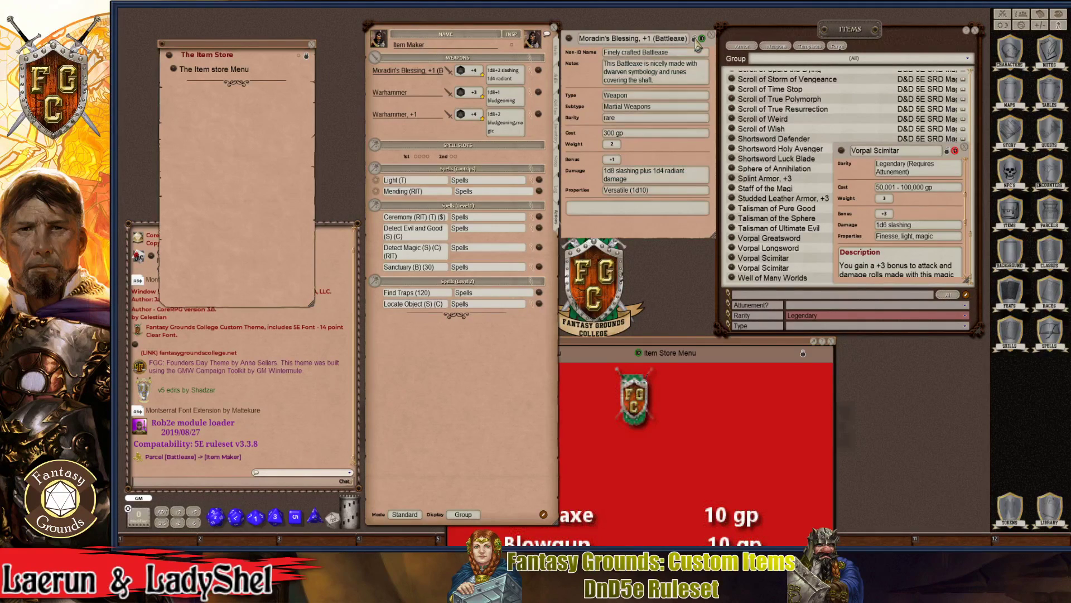
left_click(654, 192)
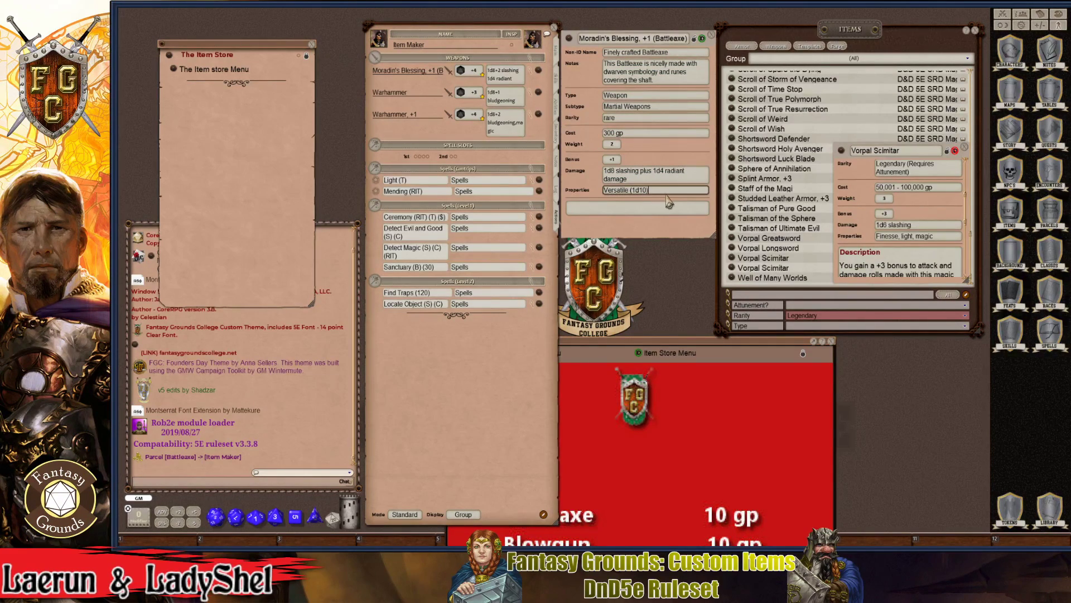
type(", magic")
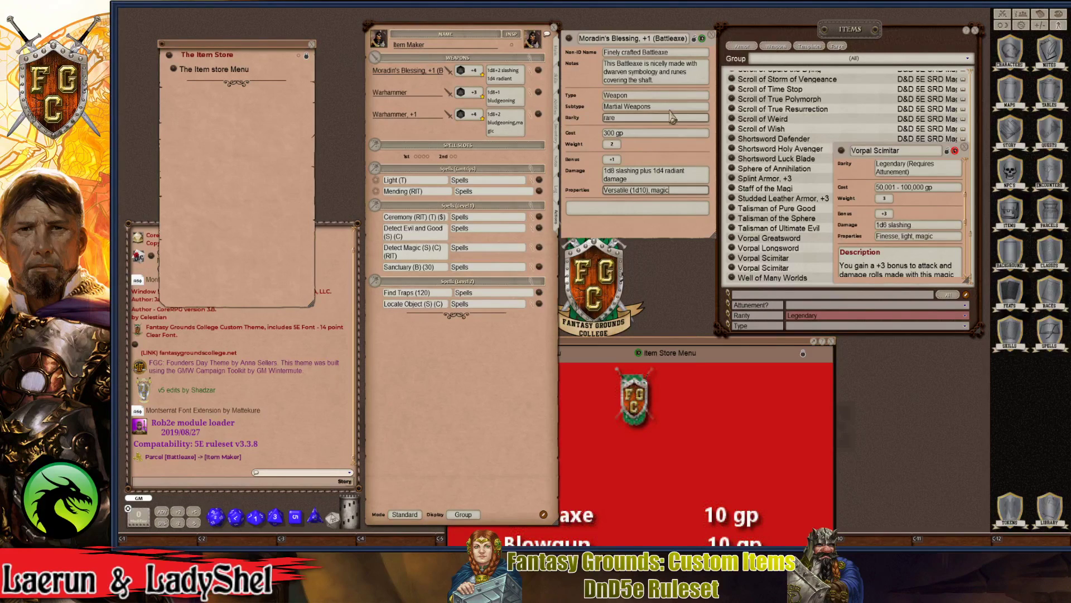
- Capitalize the battleaxe's rarity as "Rare" and lock the Moradin's Blessing record
left_click(649, 119)
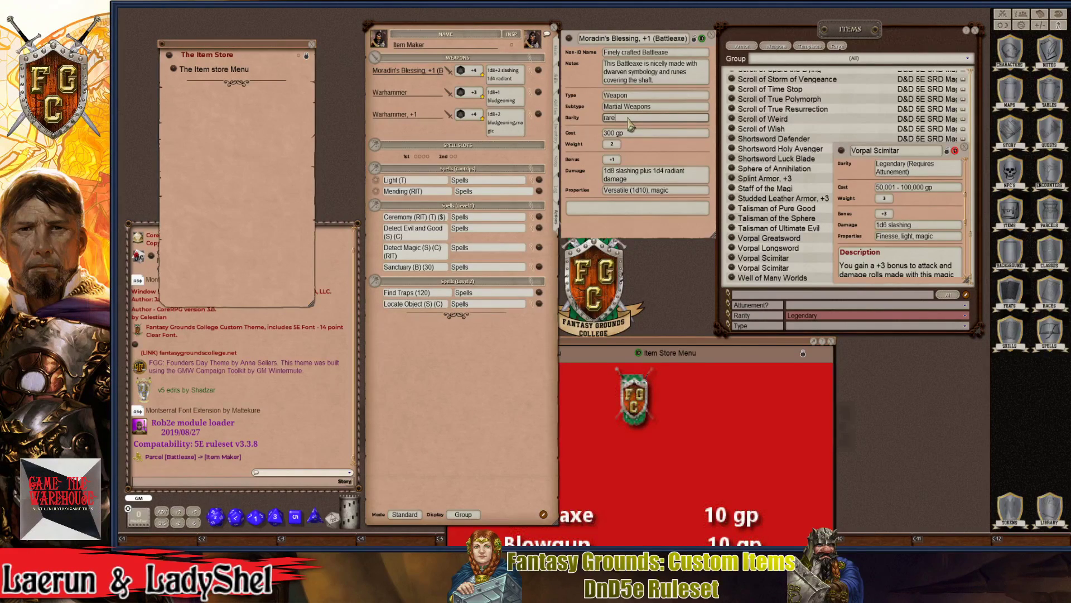
left_click(608, 120)
key("BackSpace")
type("R")
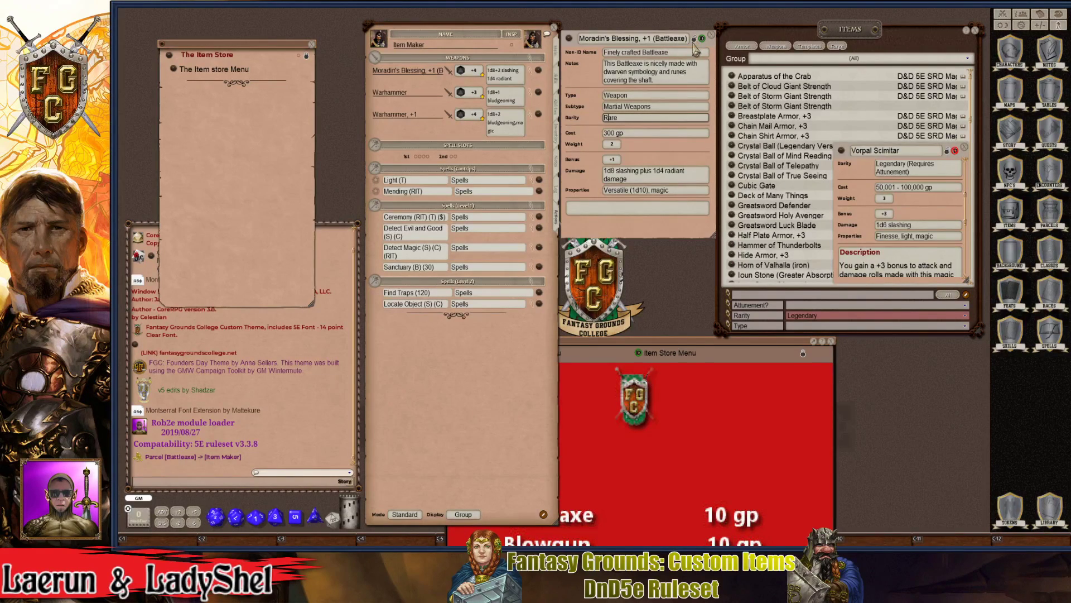
left_click(694, 39)
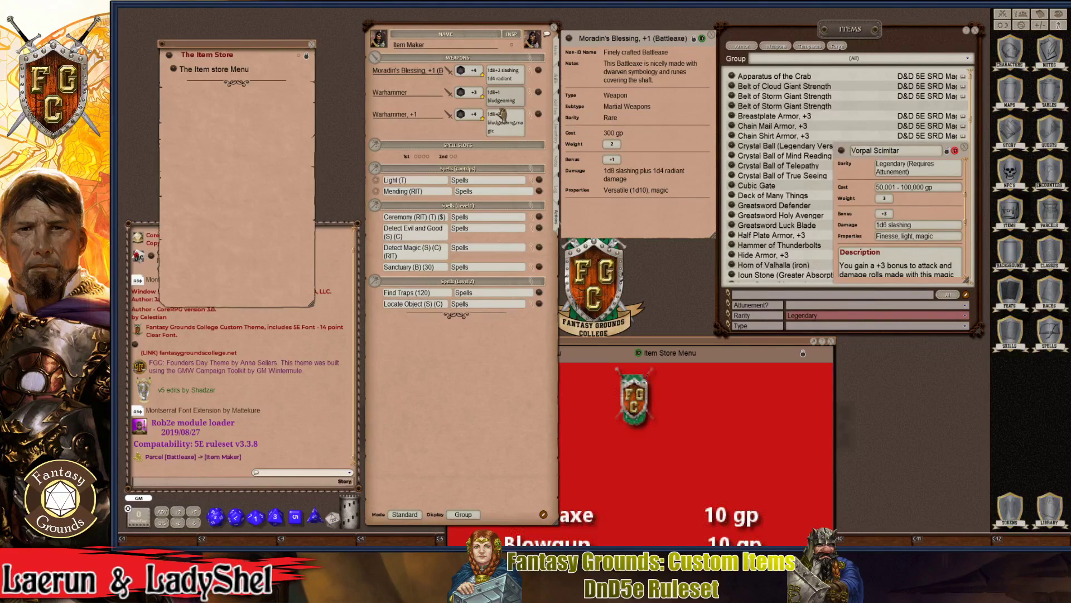
- Replace the Item Maker's Moradin's Blessing, +1 weapon entry with the updated item and check its attack and damage details
right_click(537, 74)
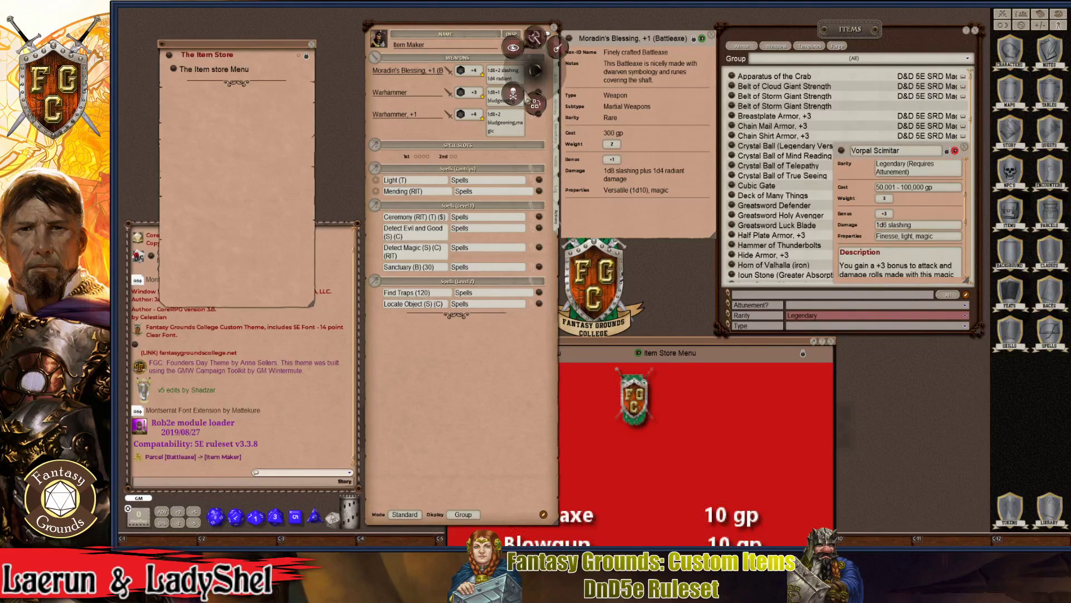
left_click(478, 102)
left_click(480, 95)
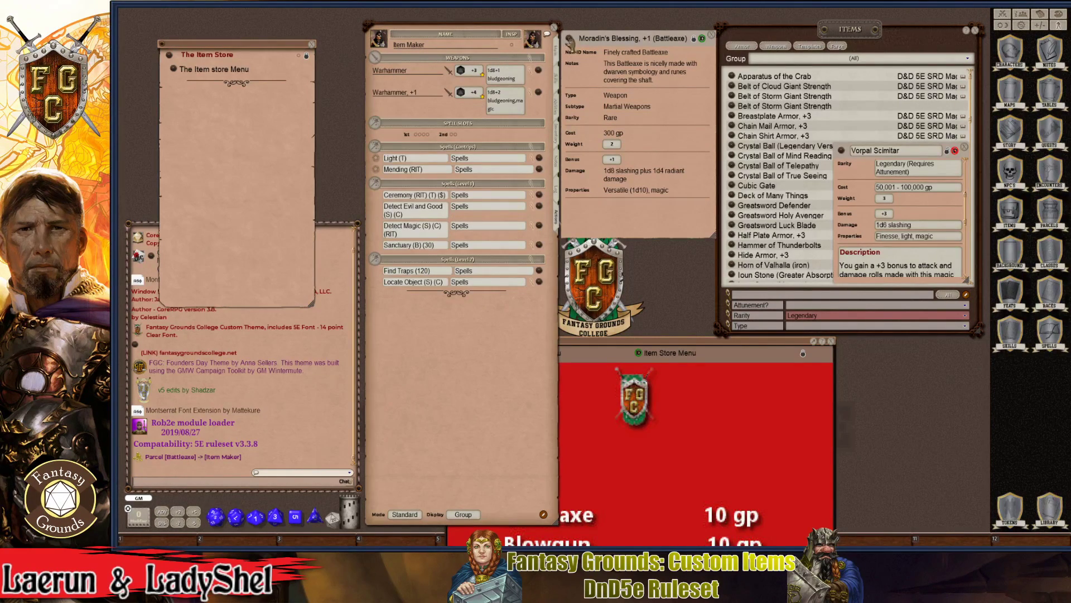
left_click_drag(412, 114, 414, 115)
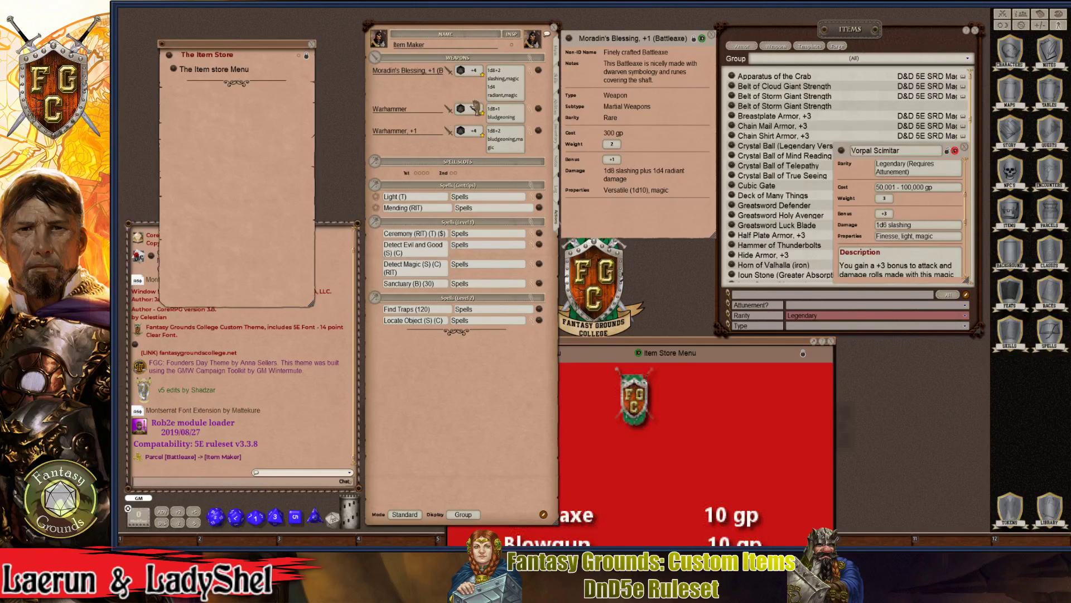
left_click(530, 74)
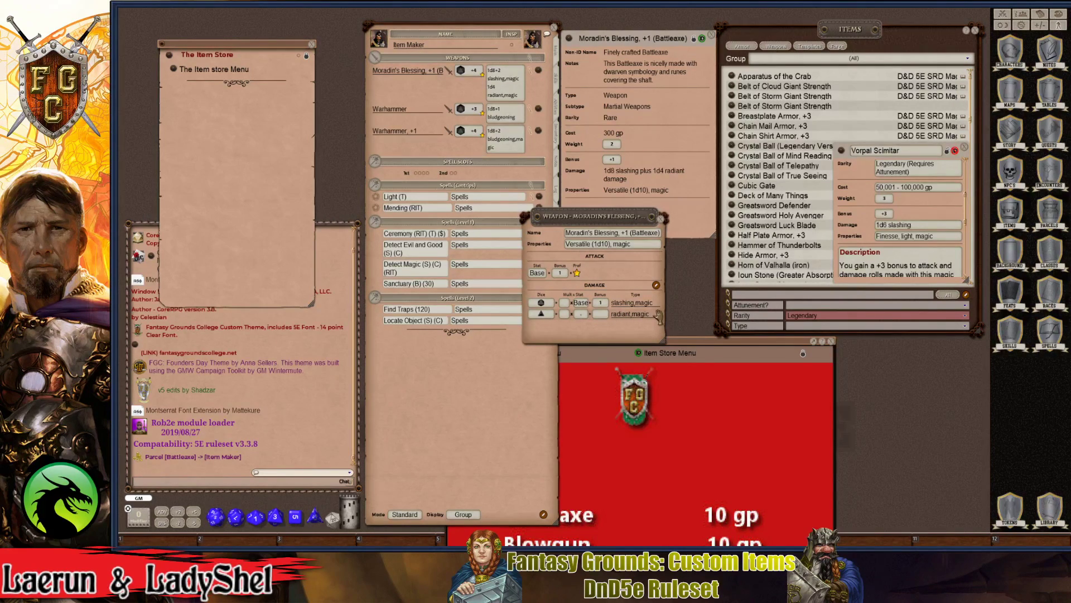
left_click(660, 218)
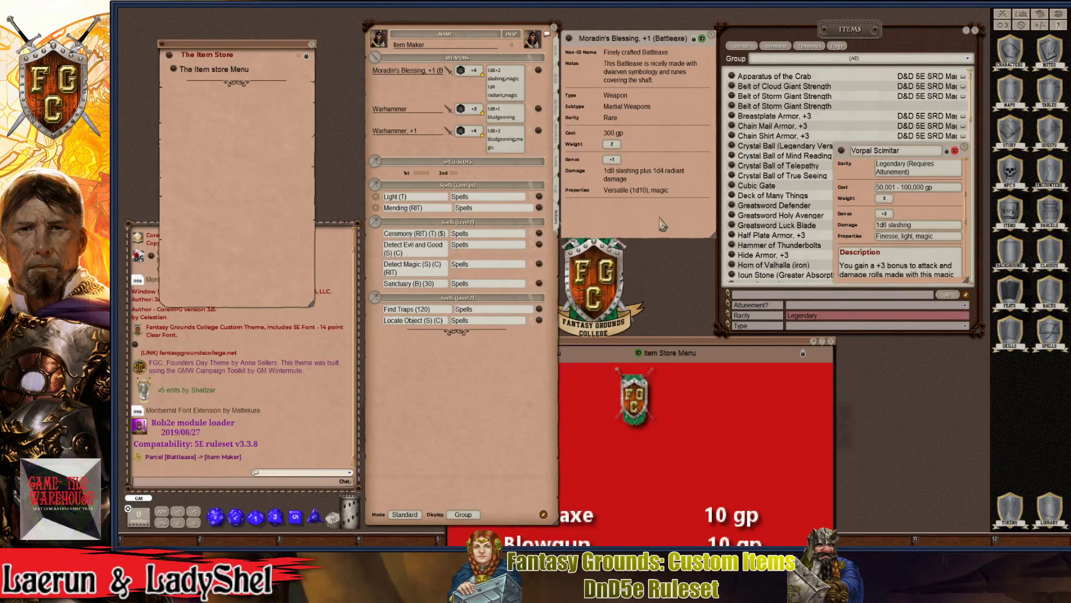
- Review the Vorpal Scimitar copy's properties and description, then lock and close the record
key("ctrl")
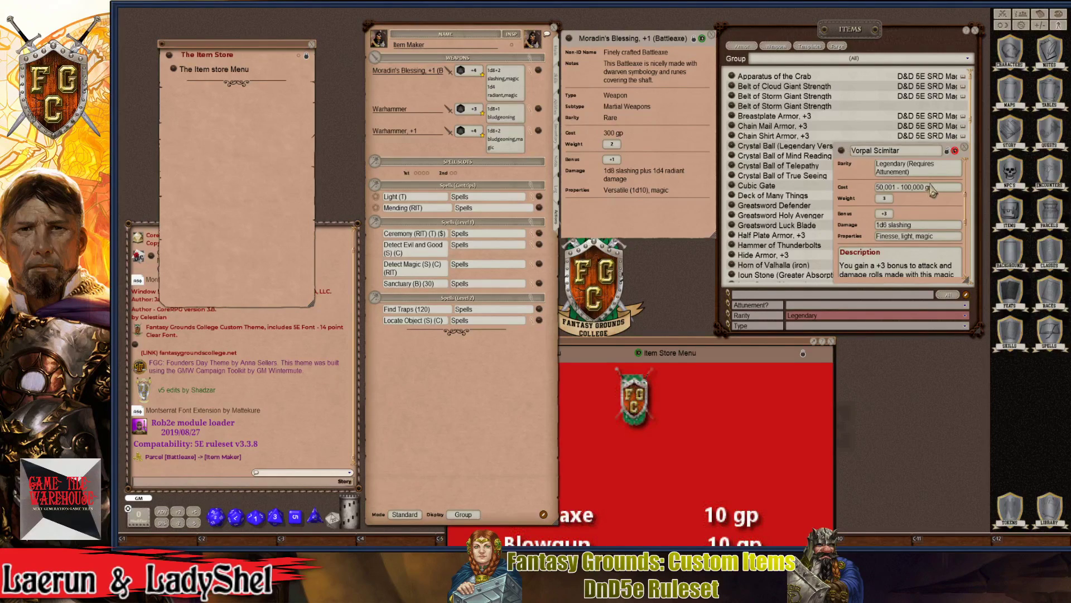
key("ctrl")
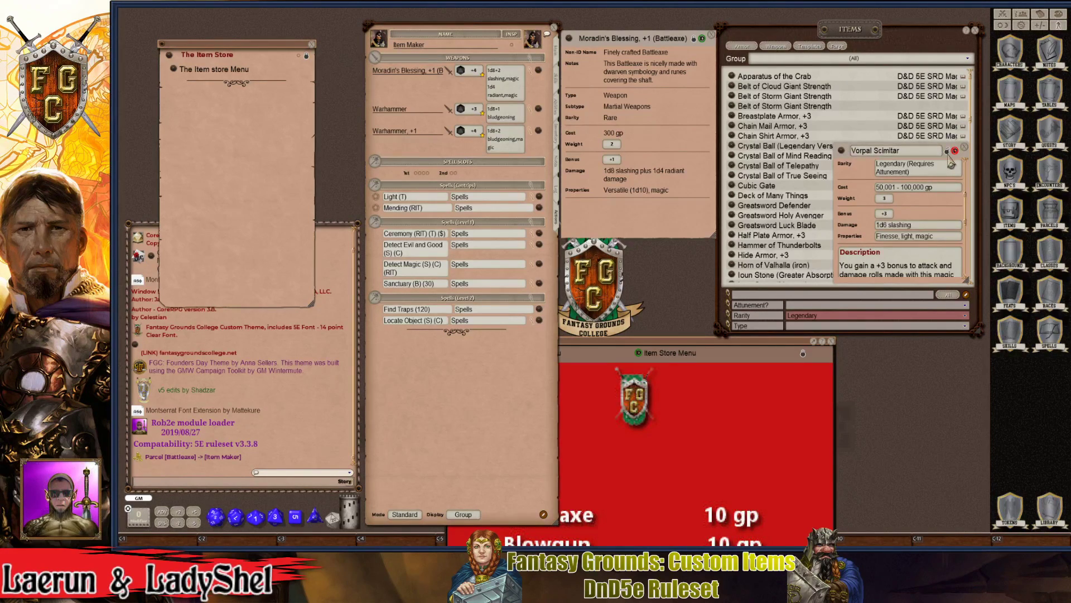
scroll(924, 255, "down", 2)
key("ctrl")
scroll(925, 255, "down", 5)
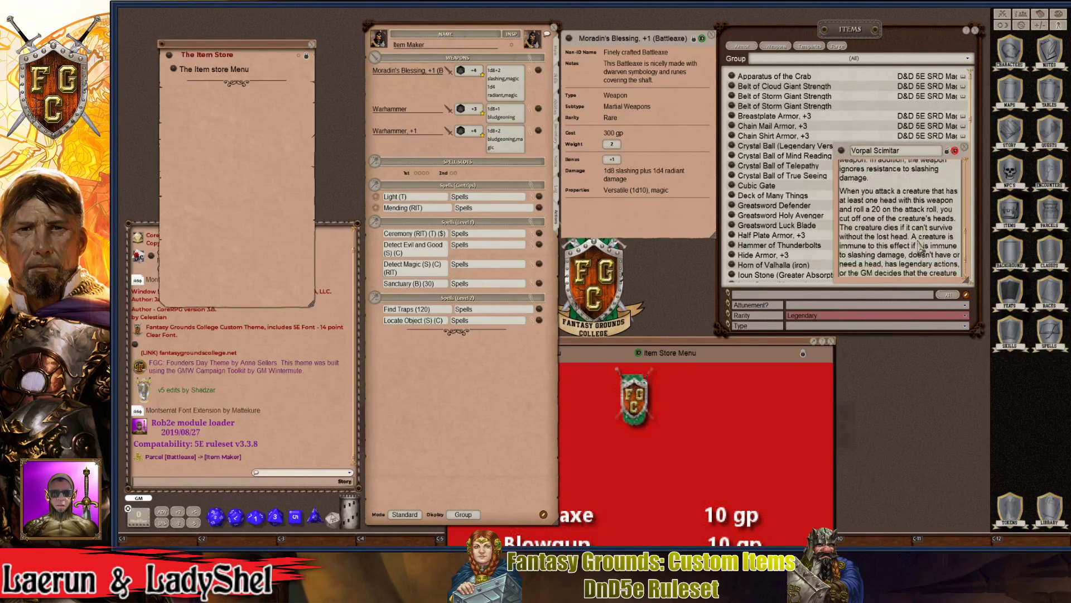
scroll(918, 245, "up", 5)
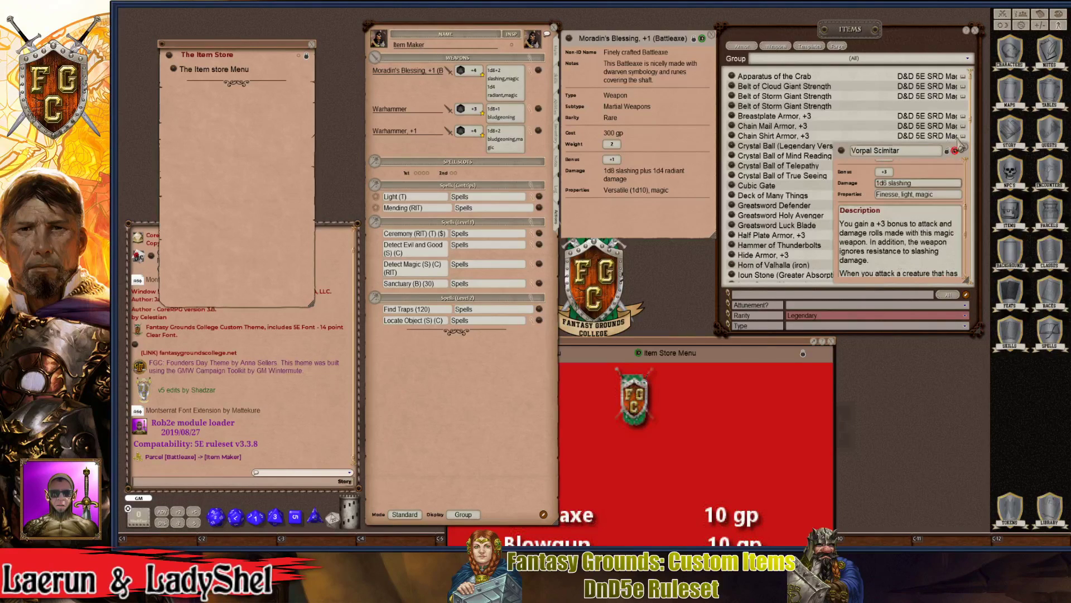
left_click(947, 151)
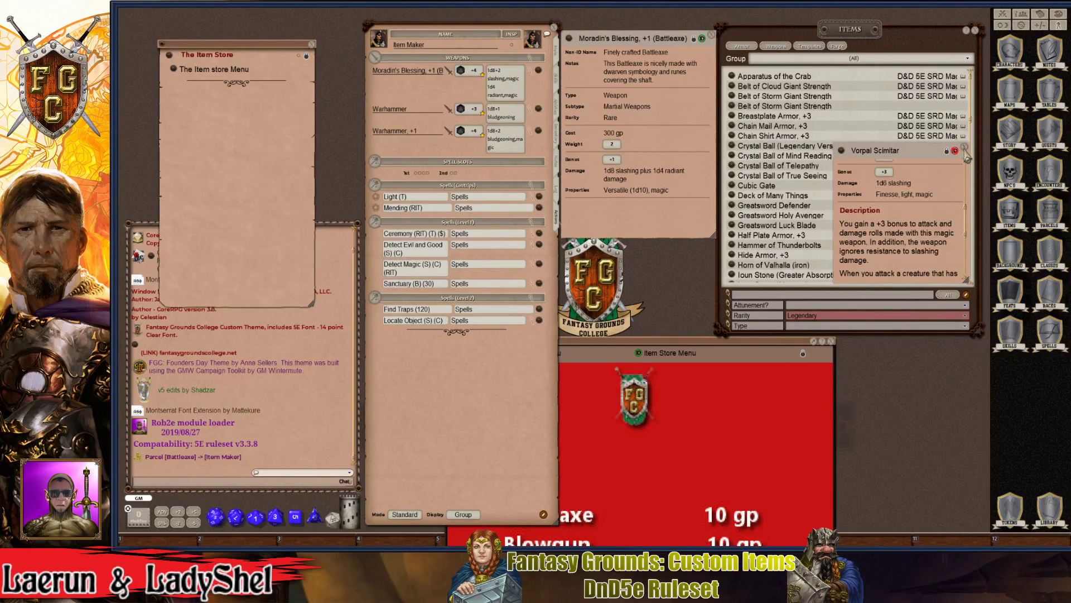
left_click(964, 148)
key("ctrl")
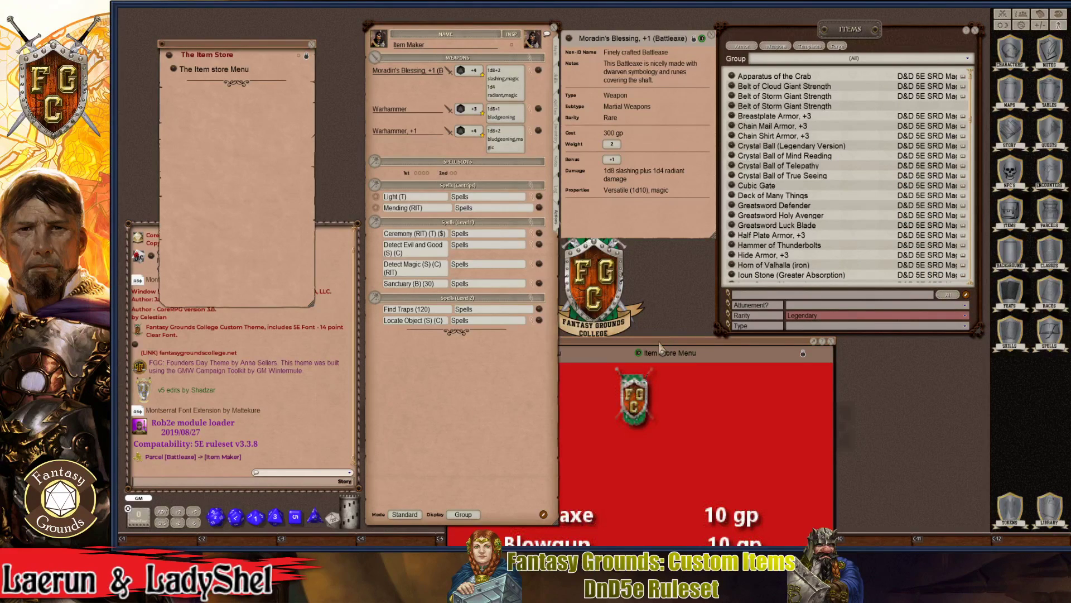
- Reposition the Item Store Menu handout, and close both the Moradin's Blessing record and the handout
left_click_drag(660, 349, 783, 229)
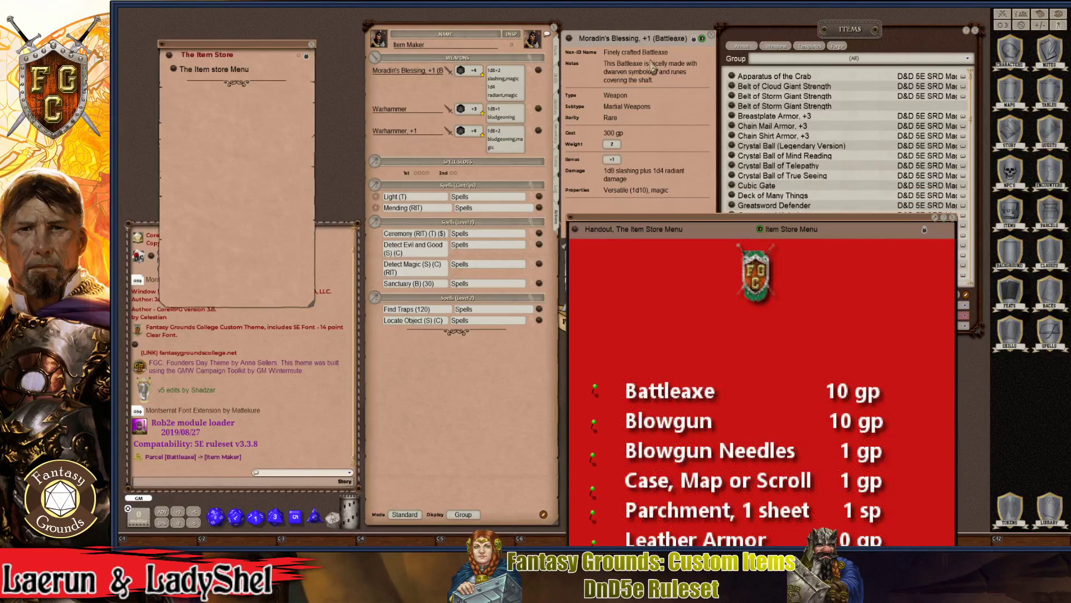
left_click(646, 41)
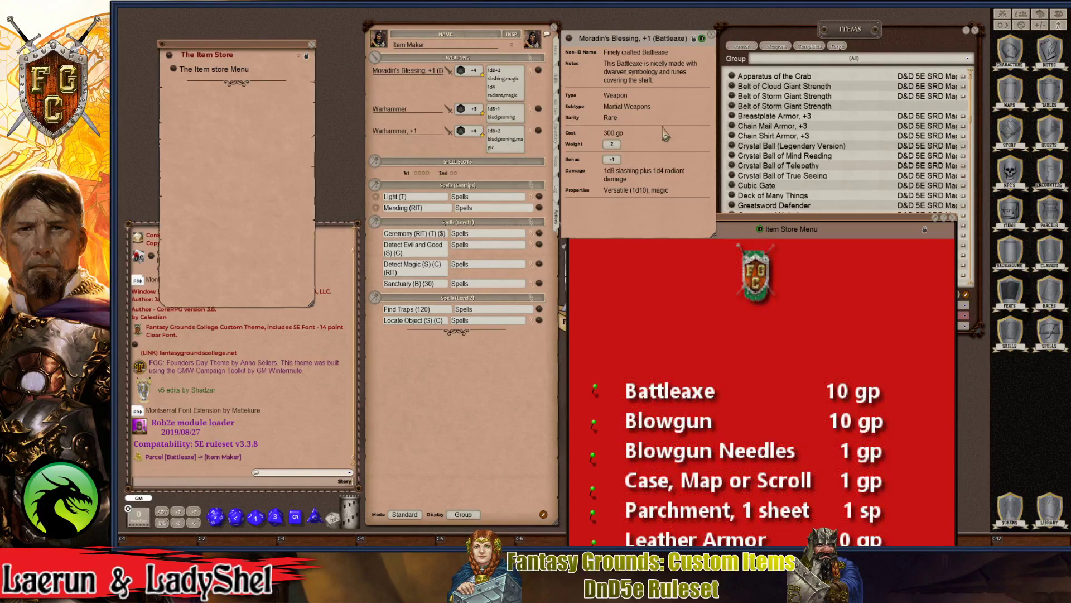
left_click(859, 229)
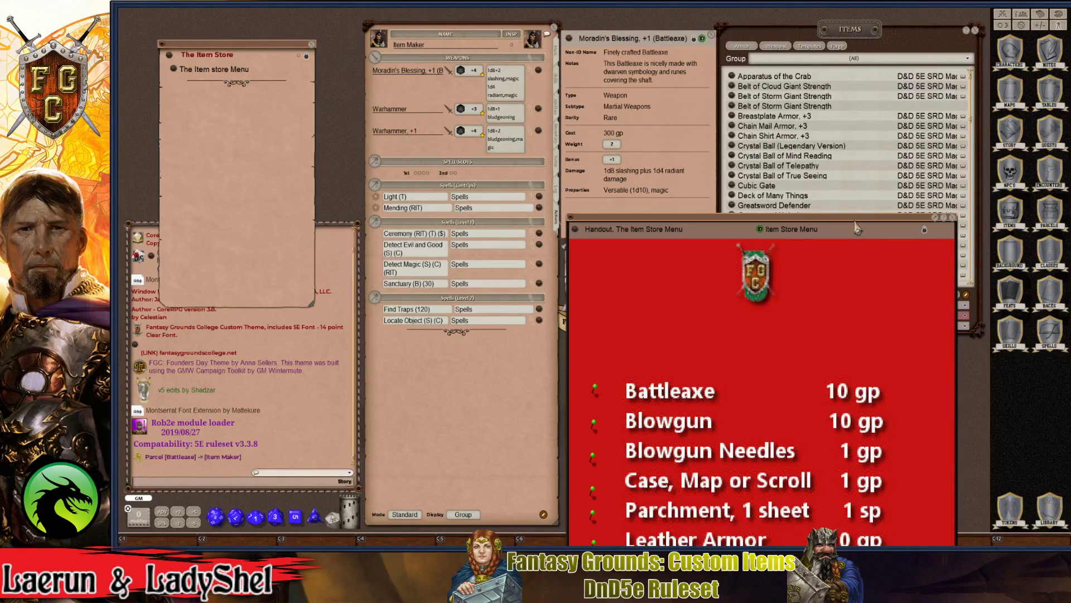
left_click(711, 34)
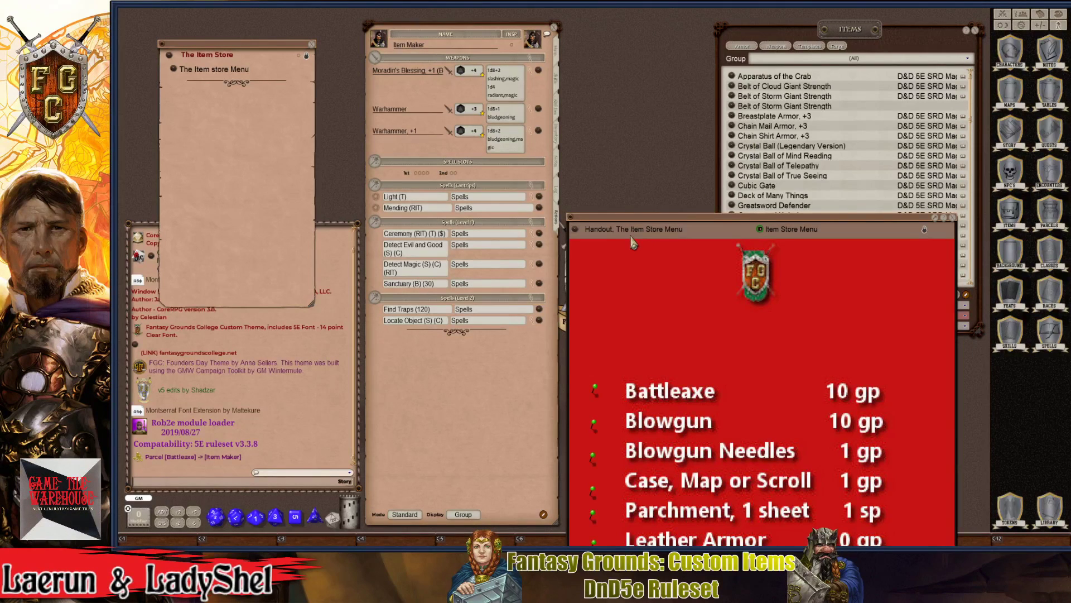
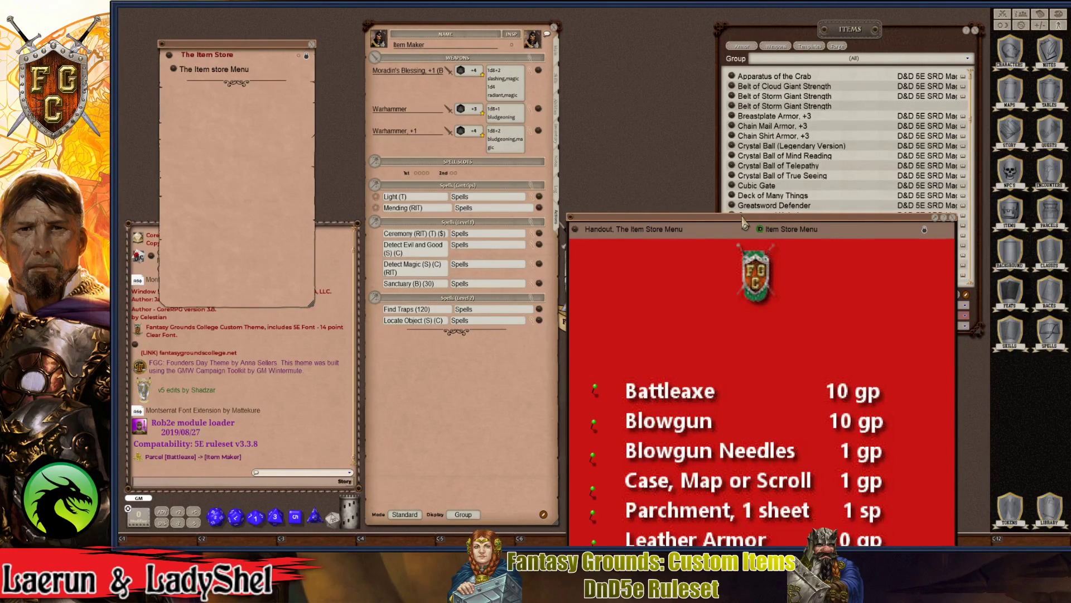
left_click_drag(744, 223, 751, 156)
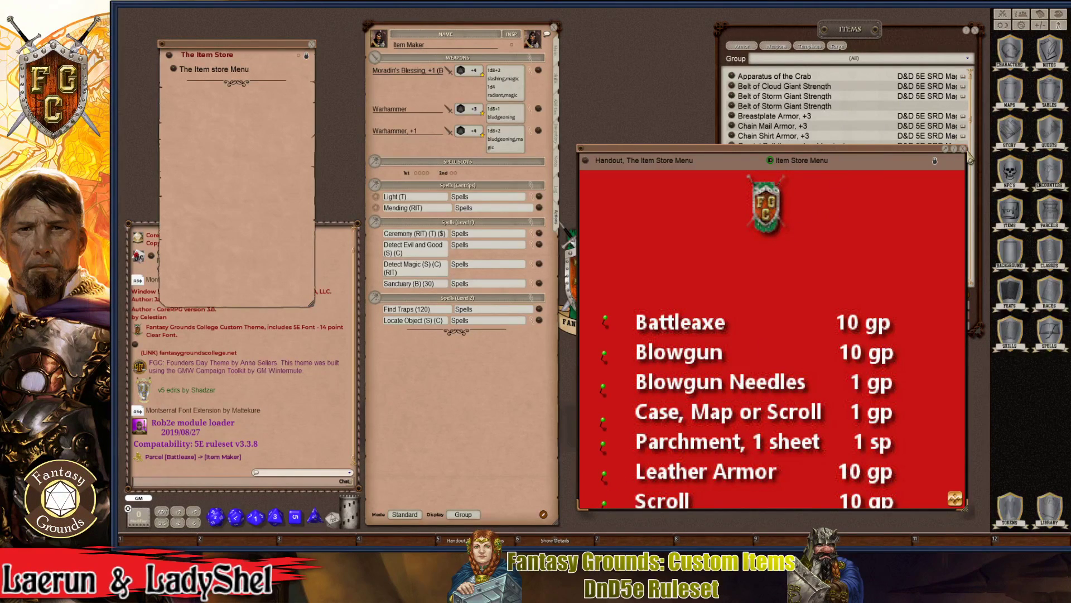
left_click(965, 149)
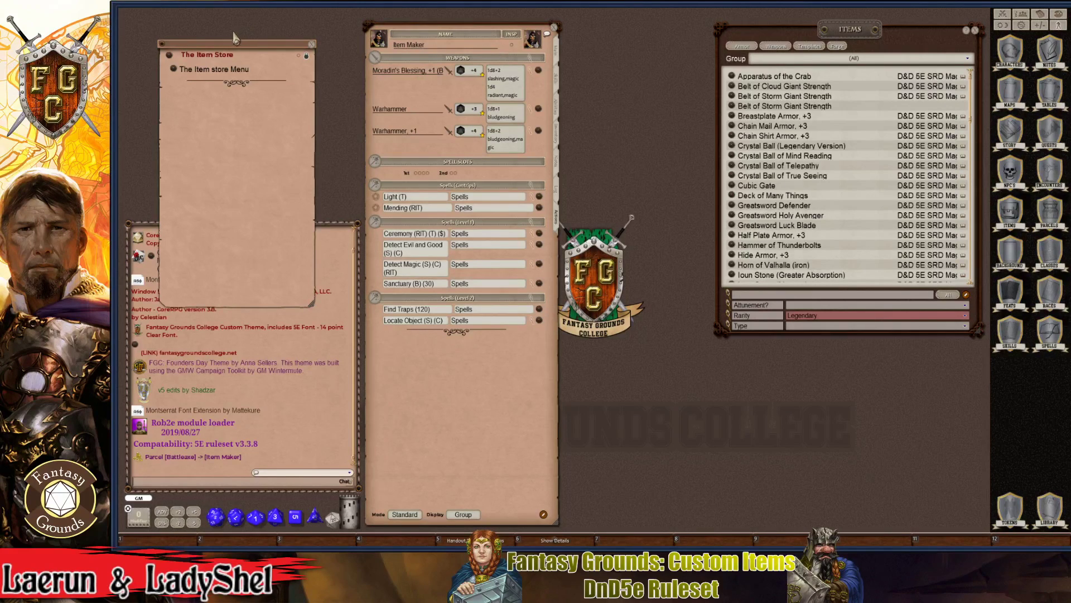
- Move The Item Store story entry beside the item list, and briefly view its linked menu handout
left_click_drag(233, 37, 599, 80)
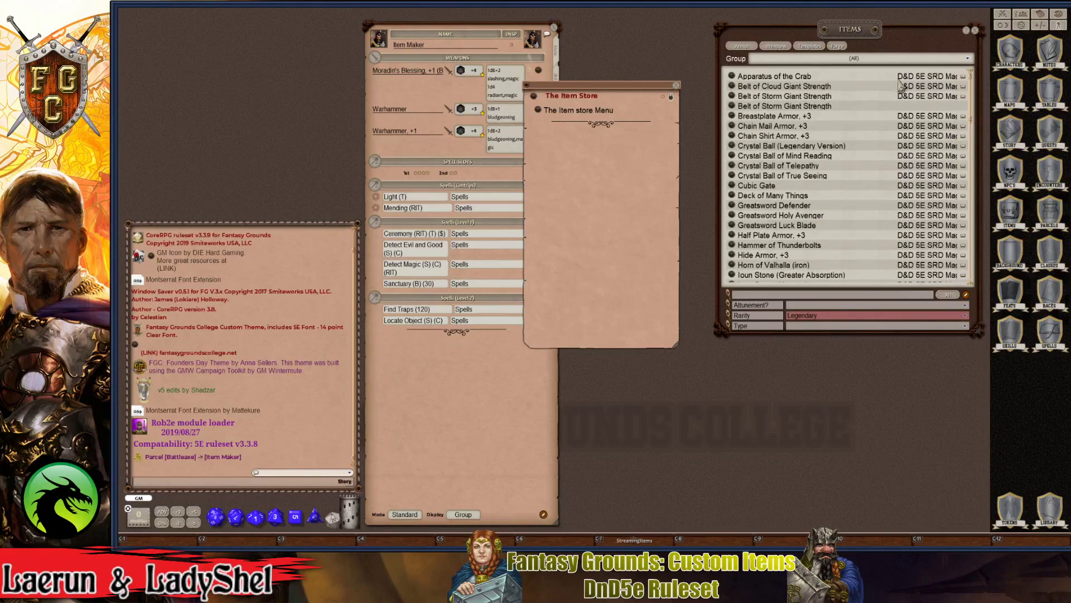
left_click(539, 110)
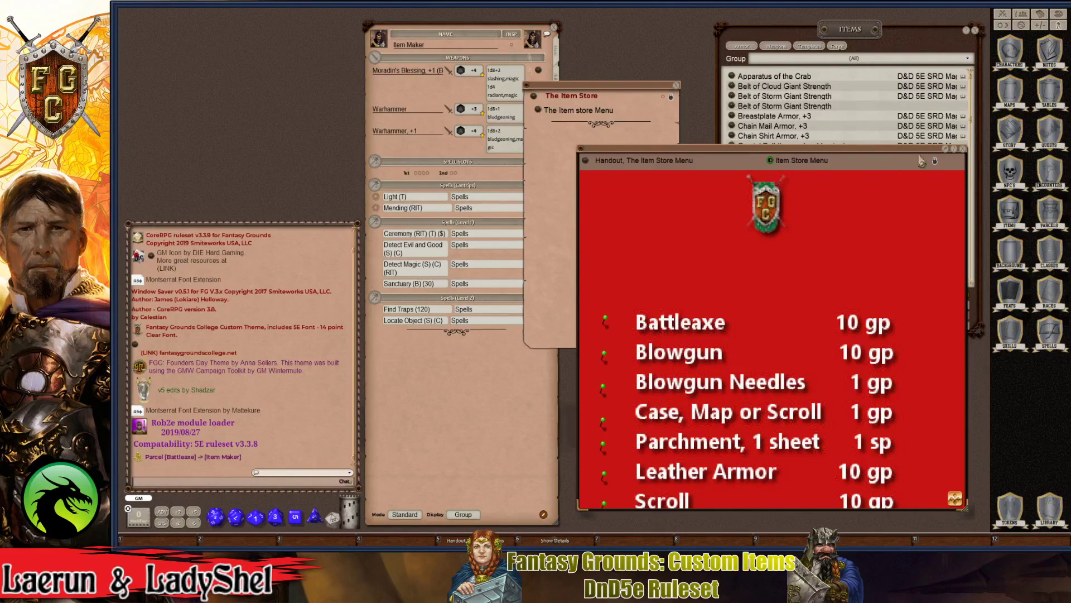
left_click(962, 149)
- Filter the item list to The Item Store group and clear the Legendary rarity filter
left_click(936, 60)
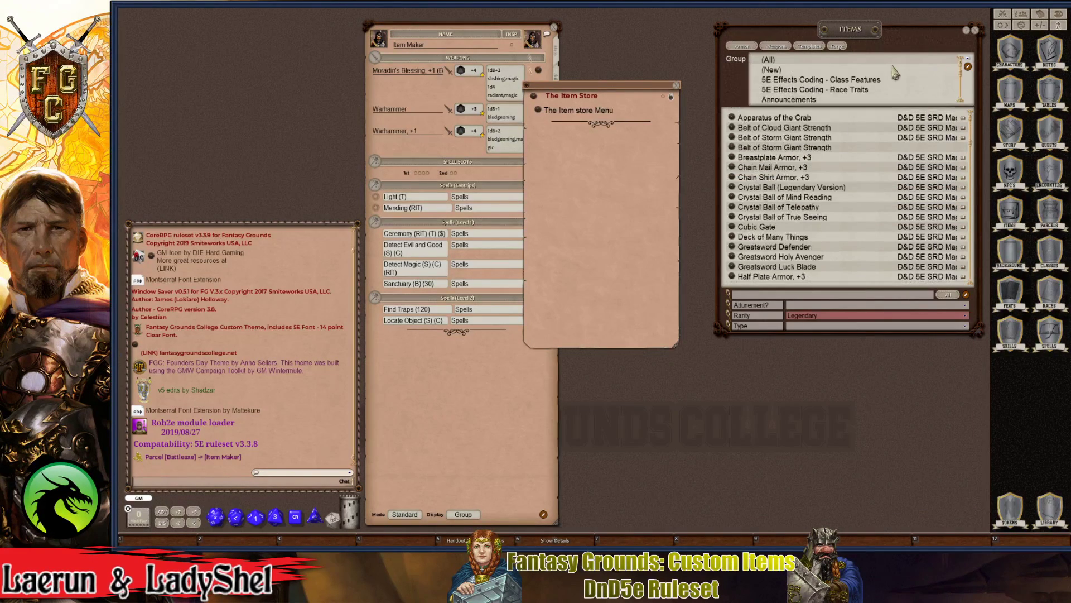
scroll(839, 90, "down", 5)
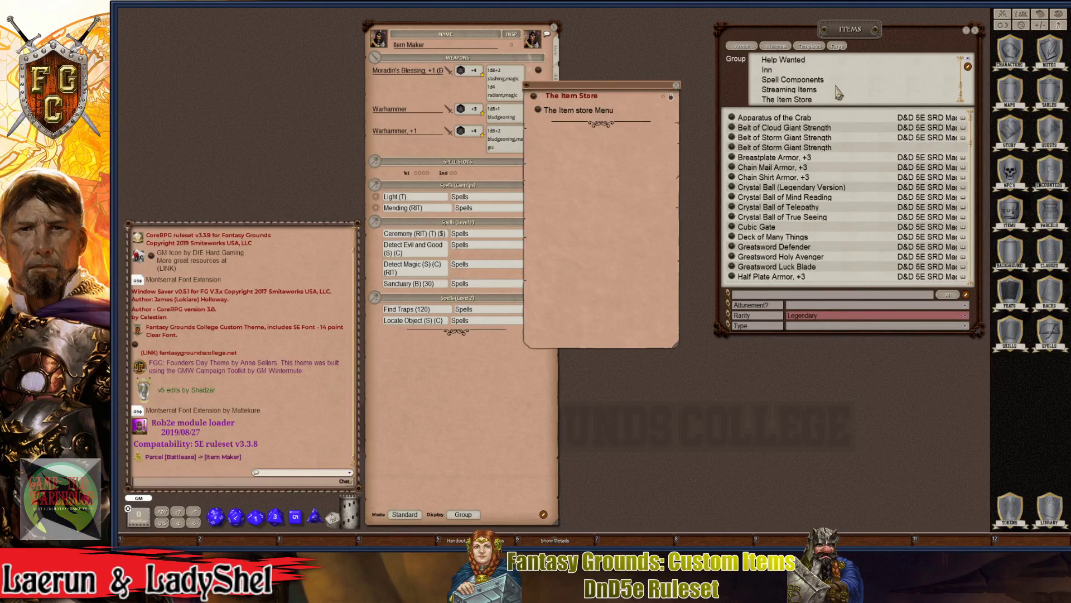
left_click(806, 110)
key("ctrl")
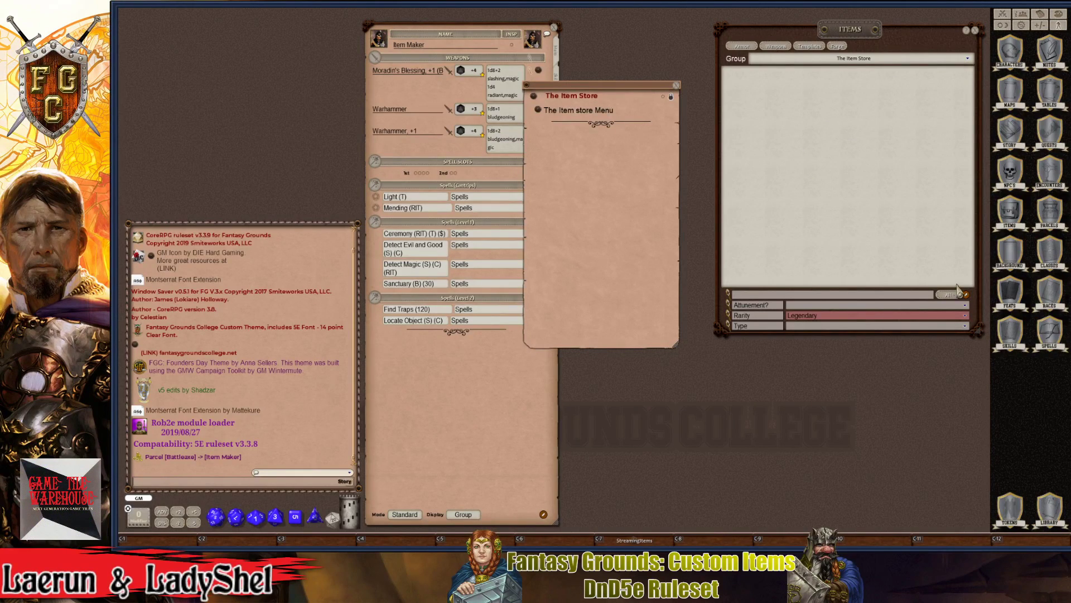
left_click(963, 316)
left_click(805, 262)
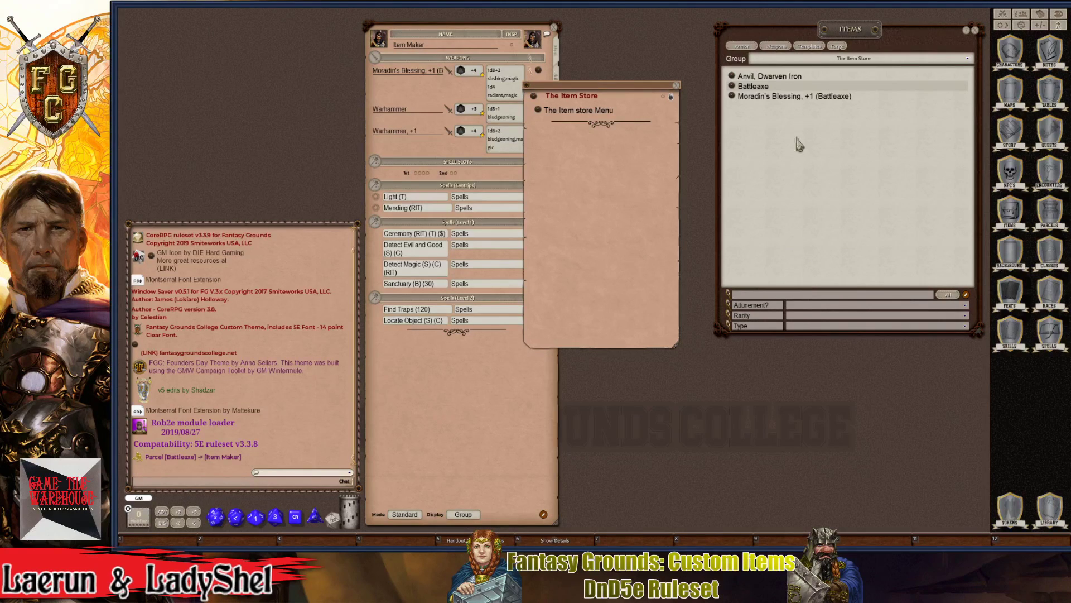
key("ctrl")
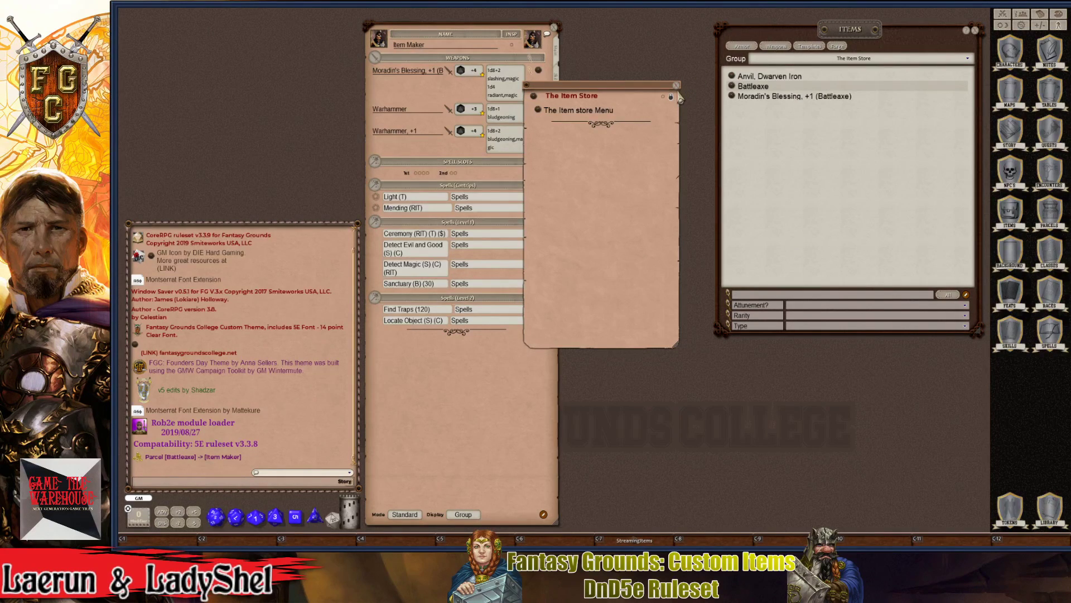
- Close The Item Store story entry, reopen it from the story list, and move the list clear of it
left_click(676, 85)
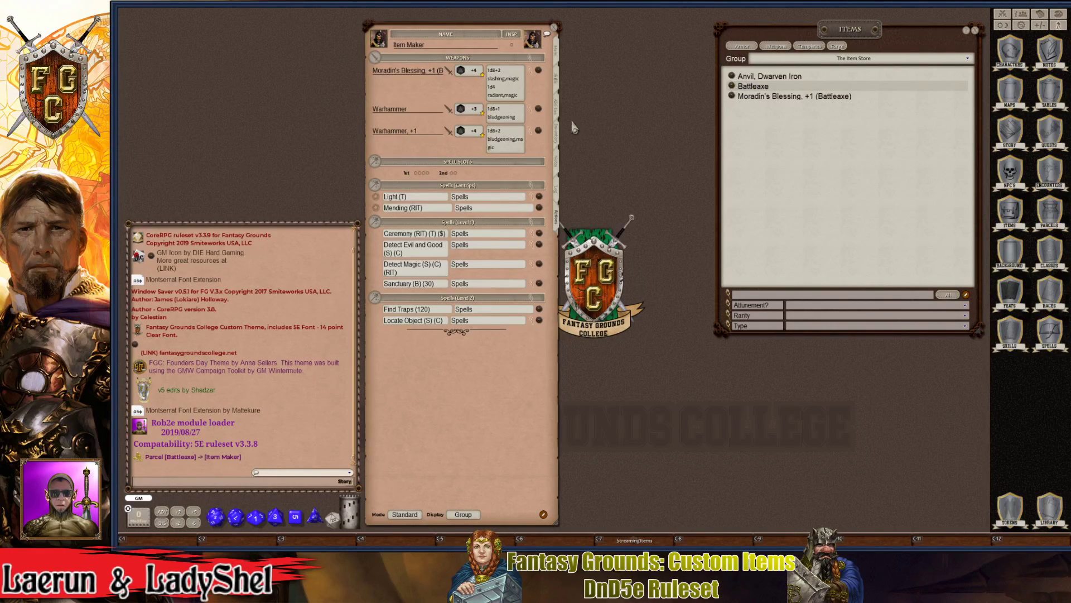
left_click(1010, 131)
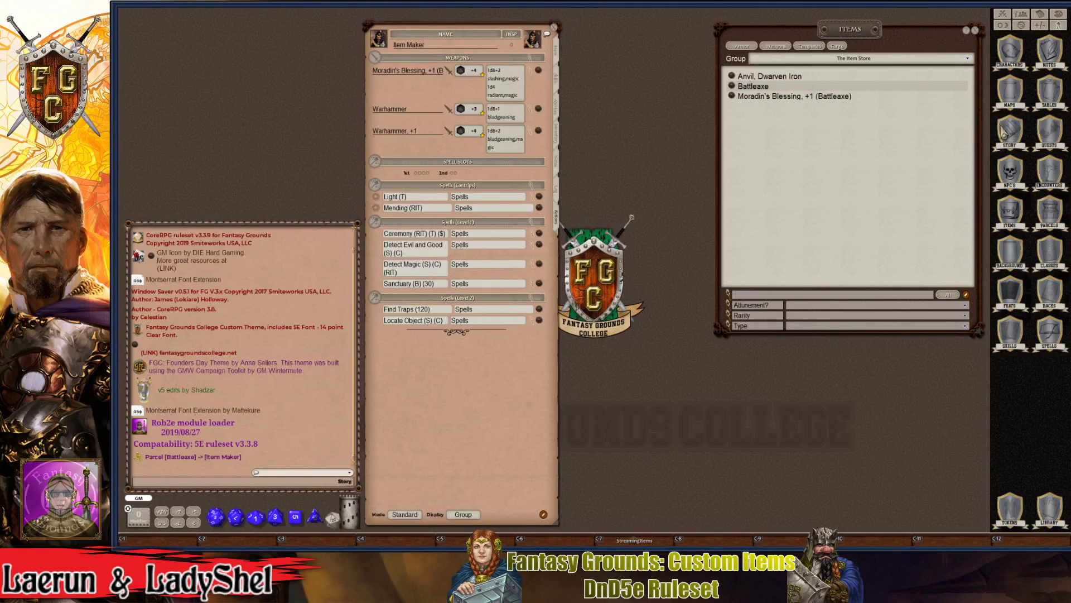
left_click_drag(713, 282, 434, 81)
left_click(429, 123)
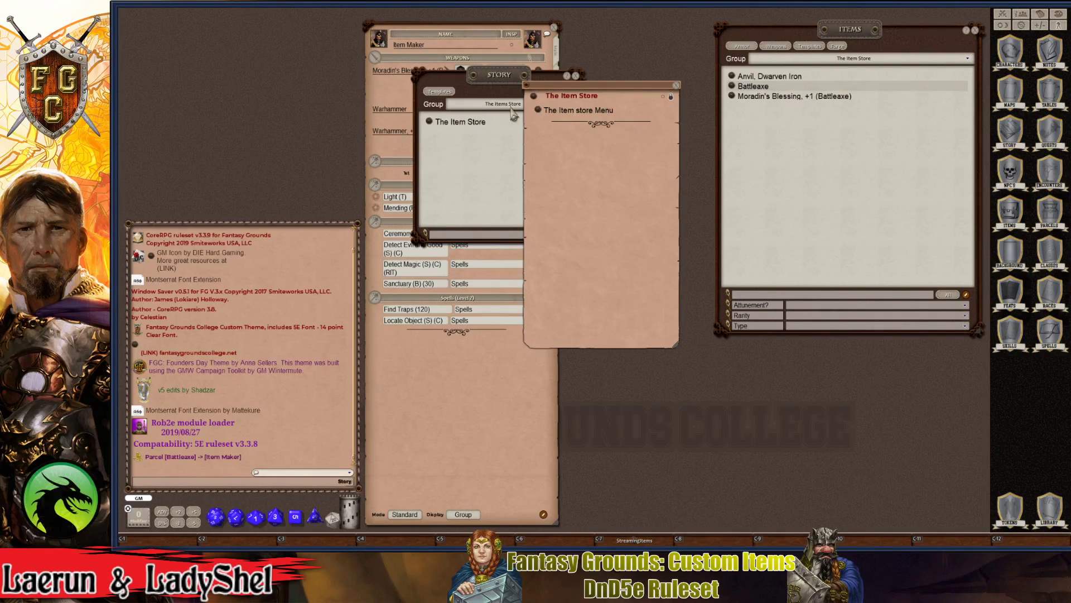
key("ctrl")
left_click_drag(496, 84, 362, 92)
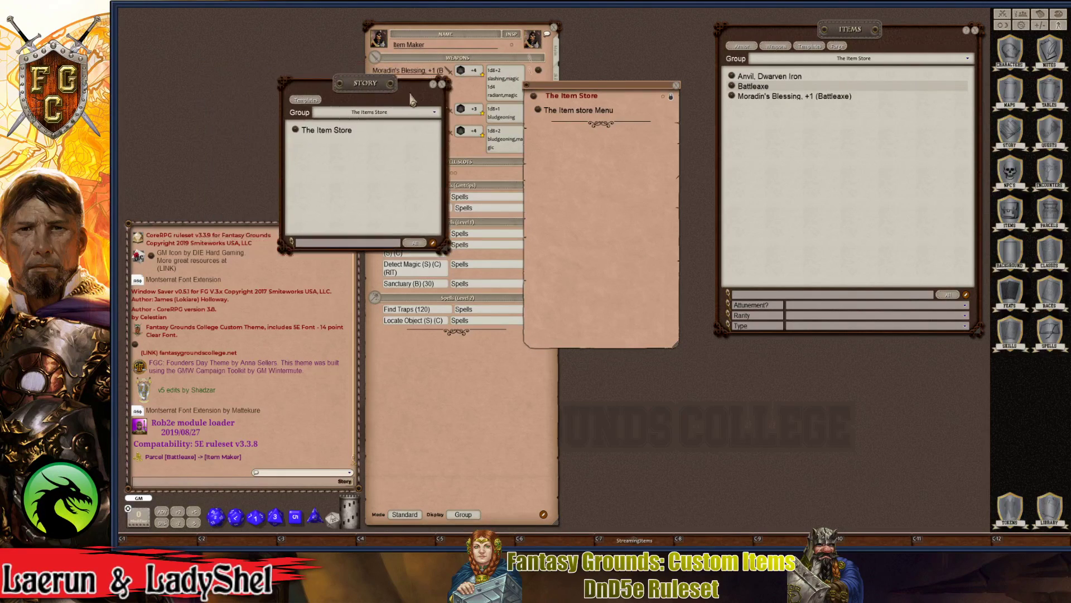
- Open the Moradin's Blessing, +1 (Battleaxe) record below the item list and bring up the Item Store Menu handout
left_click(539, 112)
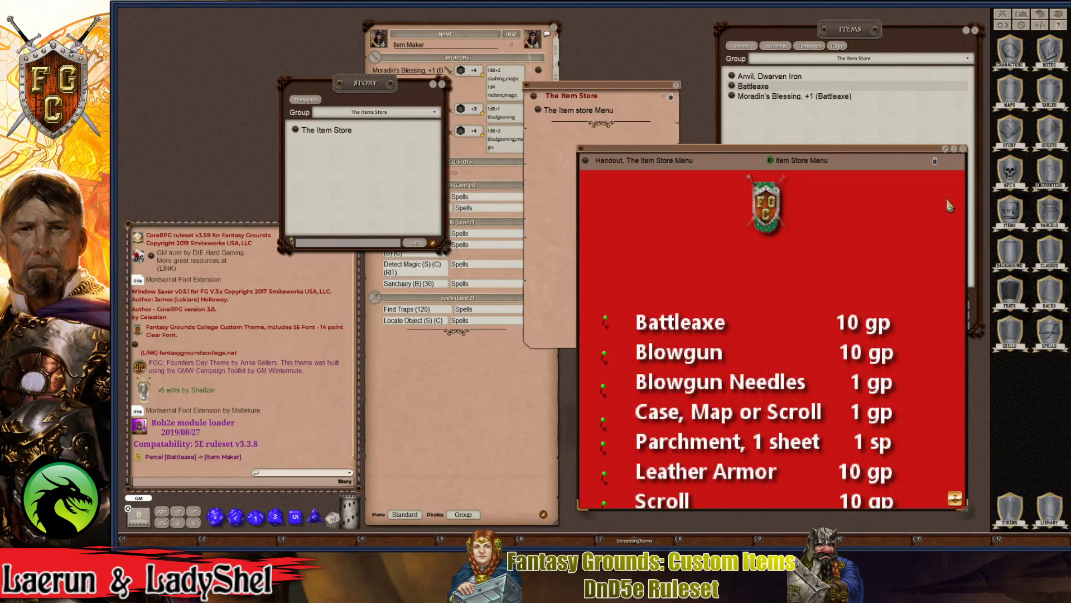
left_click(963, 149)
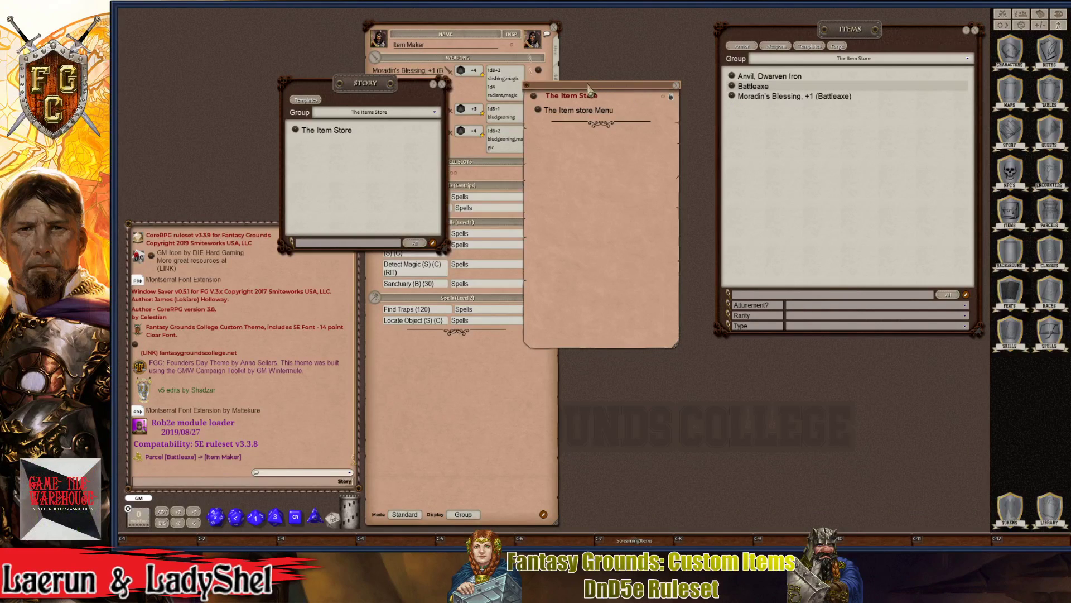
left_click(732, 97)
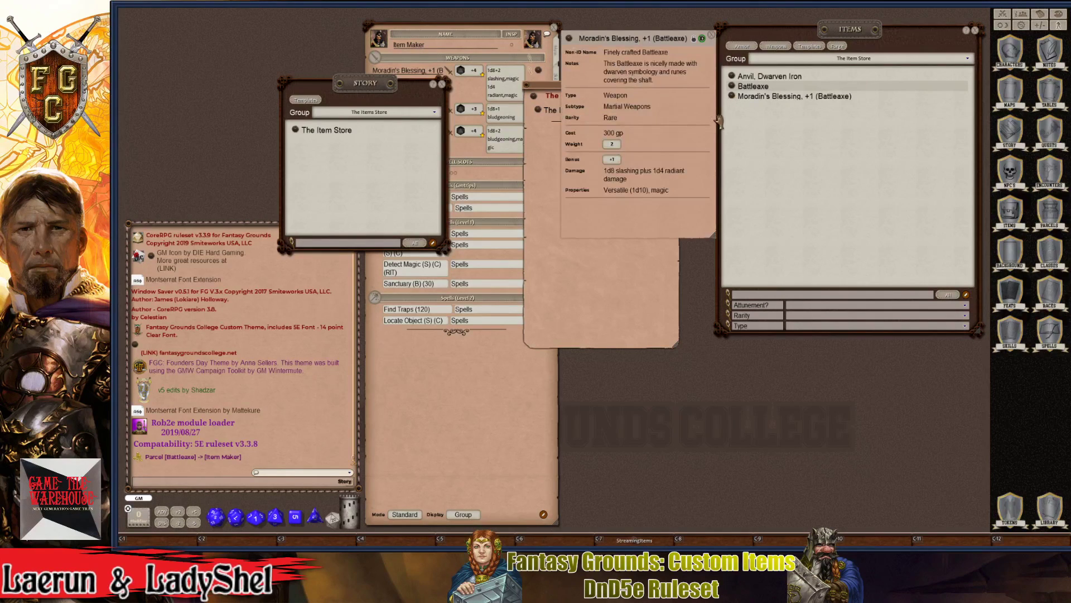
left_click_drag(645, 41, 823, 238)
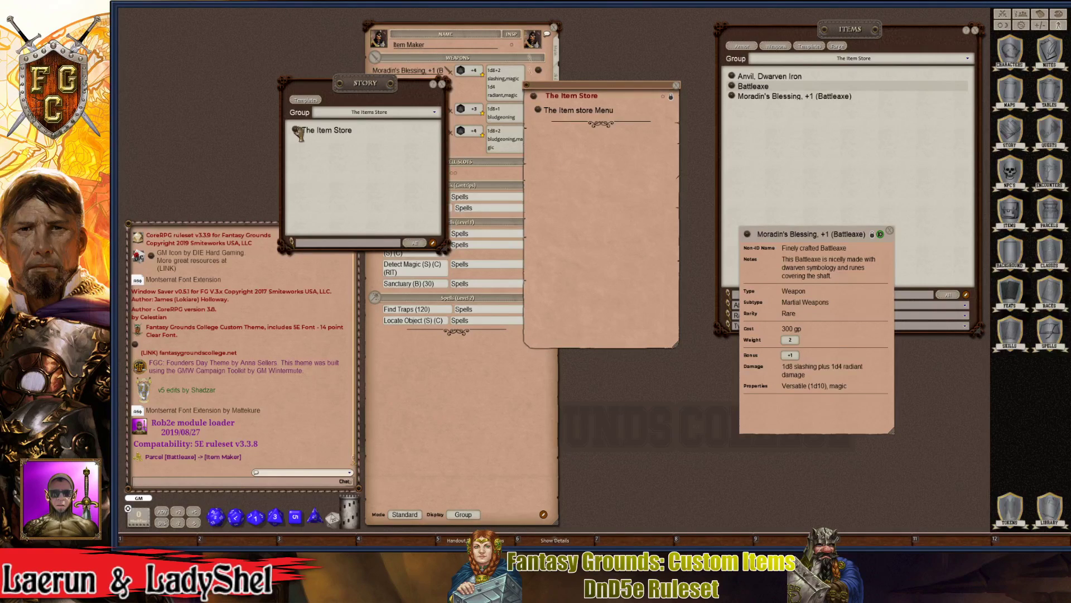
left_click(539, 111)
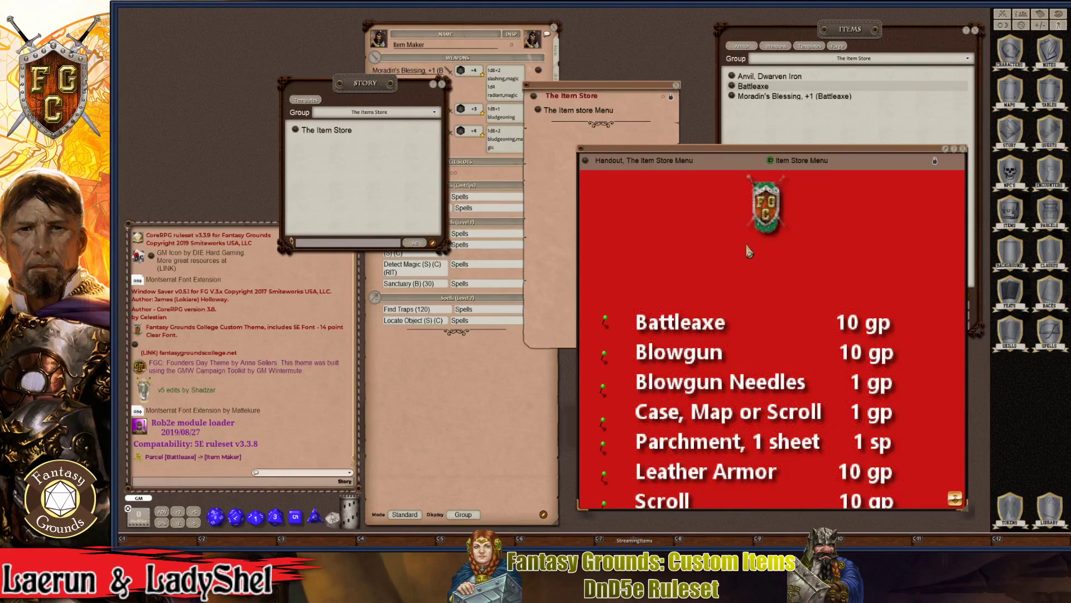
key("ctrl")
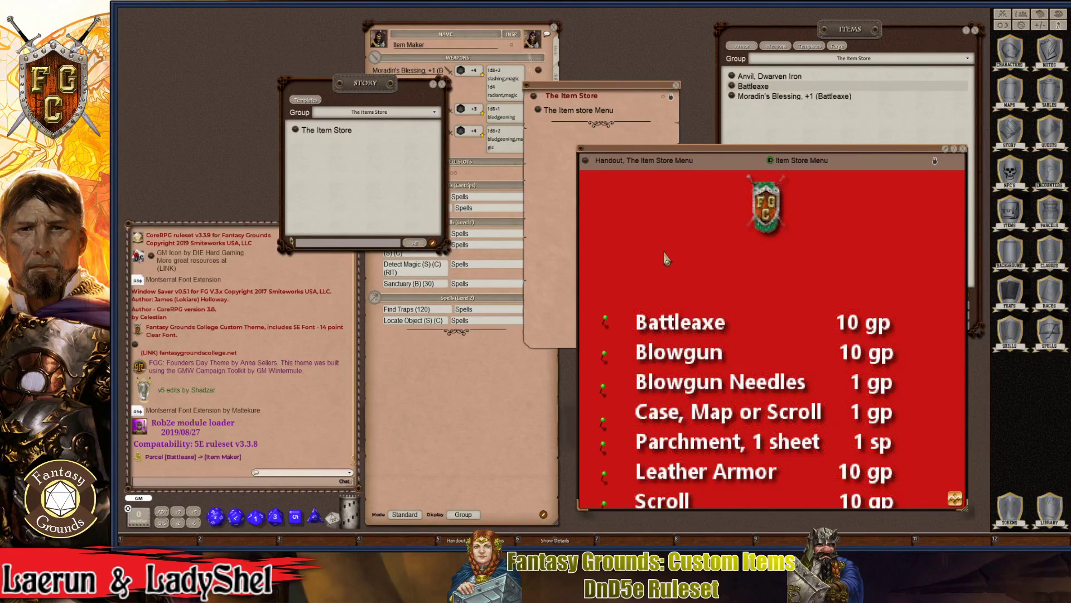
- Close the Item Store Menu handout and try to link the Moradin's Blessing, +1 record into The Item Store story entry
key("ctrl")
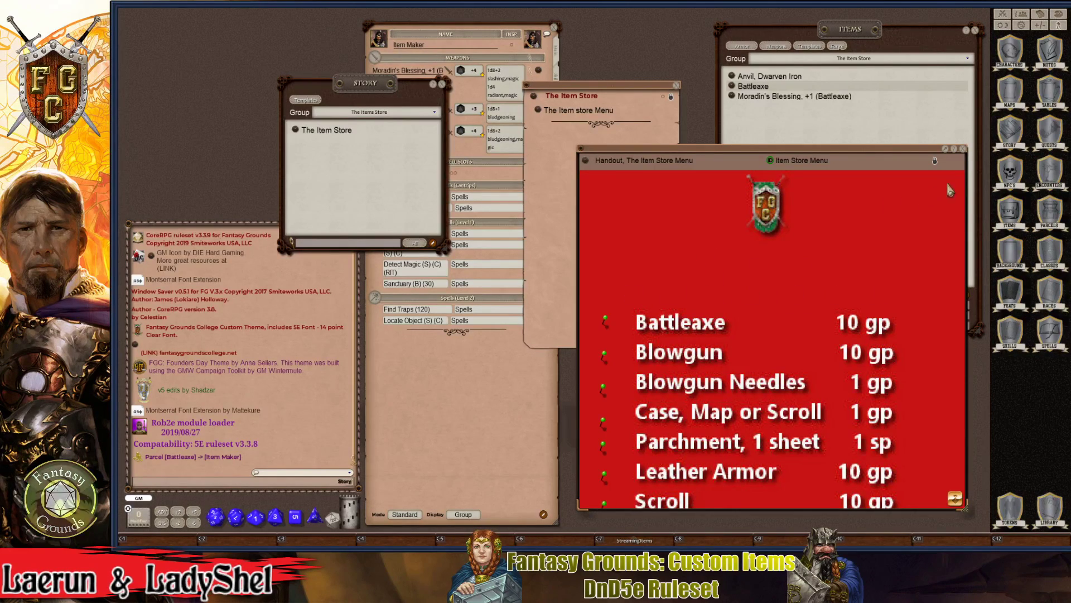
left_click(963, 149)
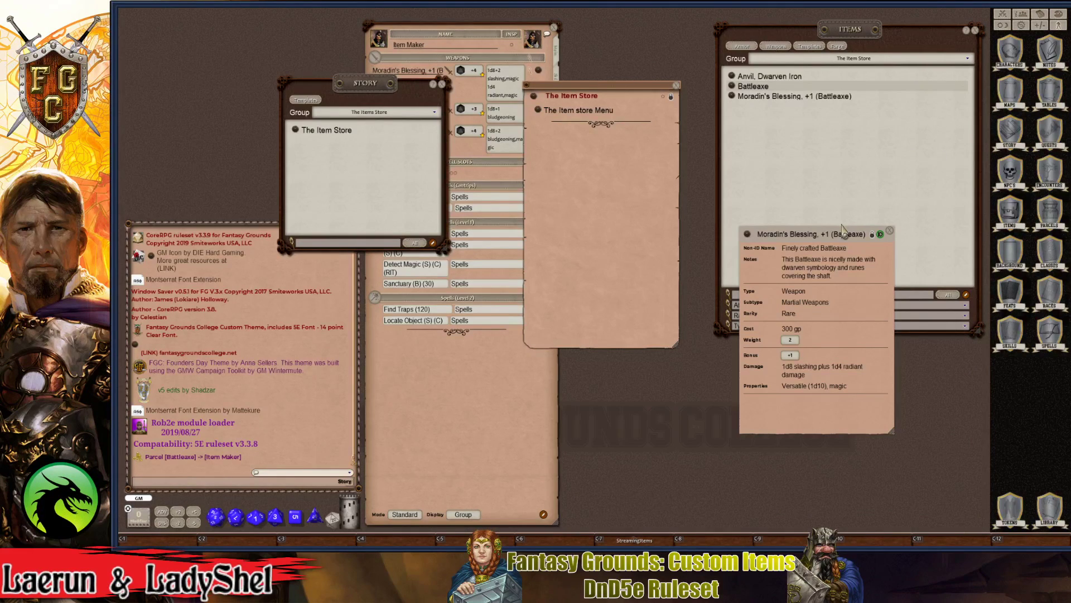
left_click_drag(837, 316, 750, 312)
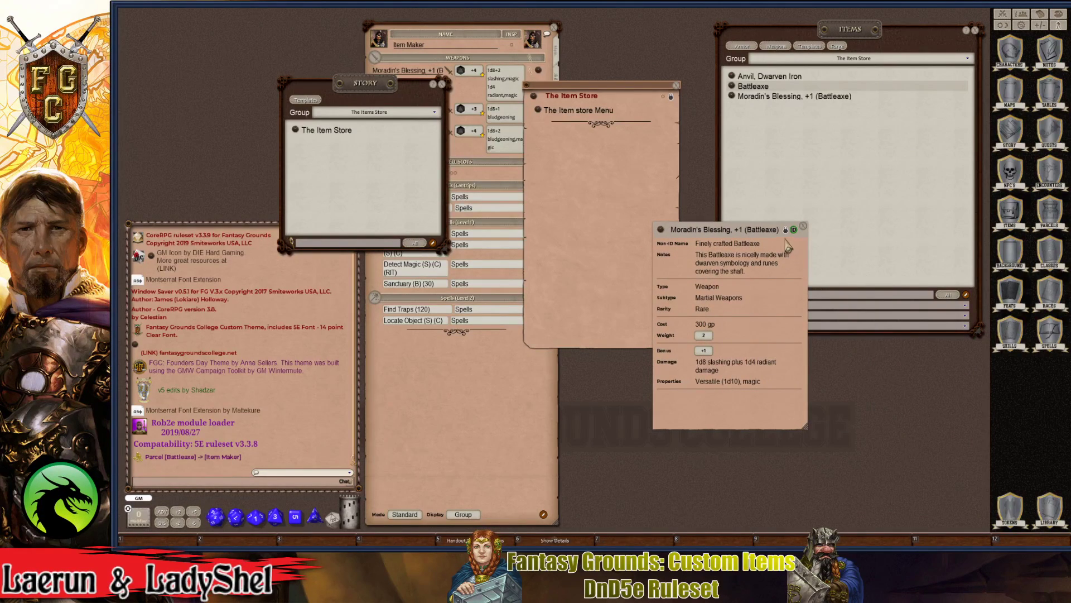
key("ctrl")
left_click_drag(660, 229, 552, 146)
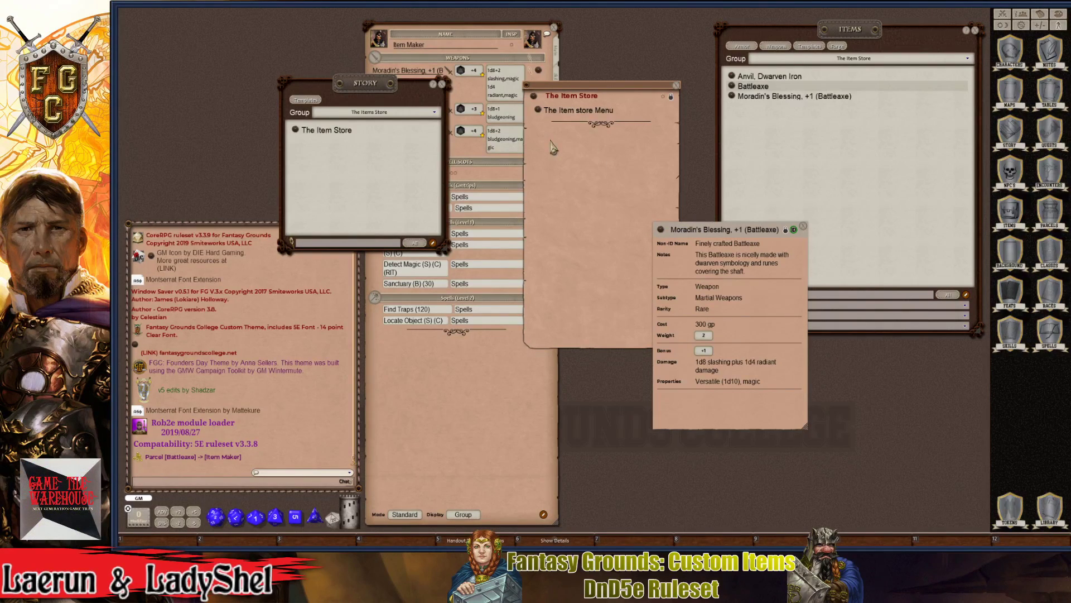
- Add the line "Store Items for Sale" below the menu link in The Item Store story entry
left_click(675, 105)
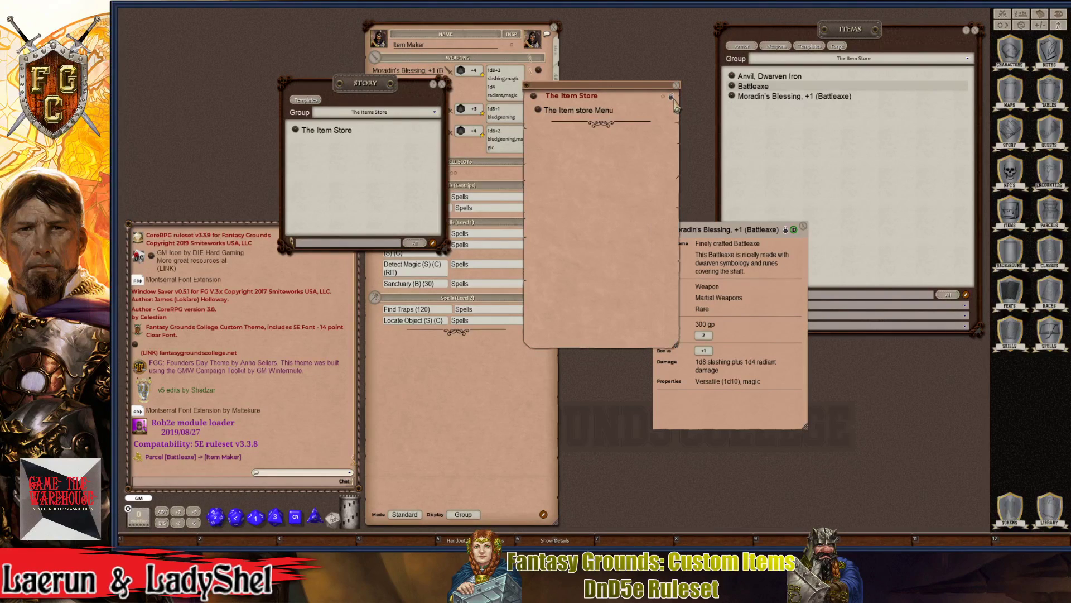
key("Return")
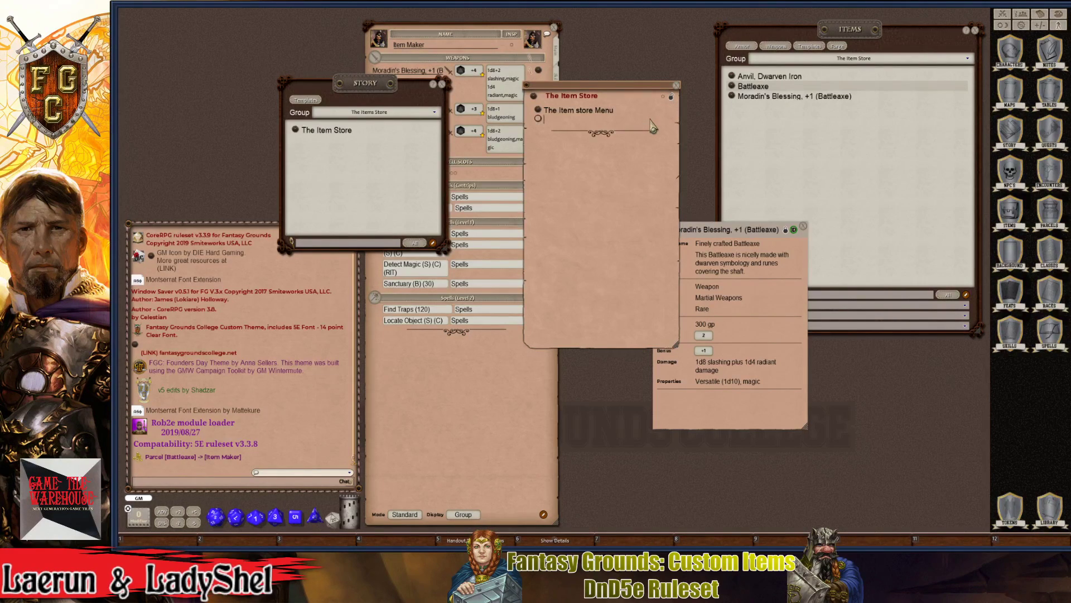
key("Return")
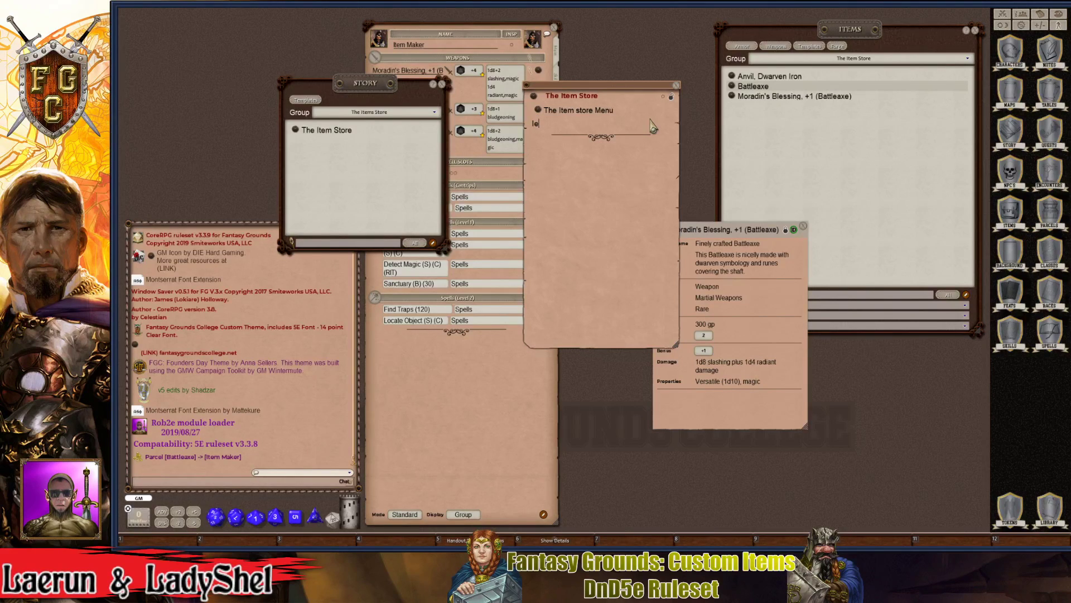
type("Store Items f")
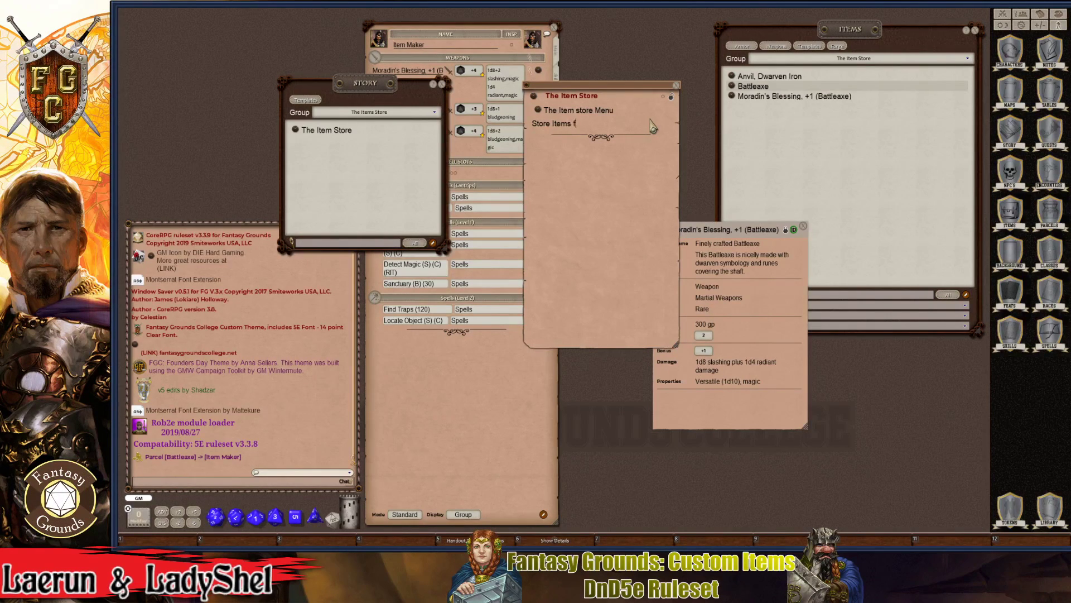
type("or Sale")
key("ctrl")
key("Return")
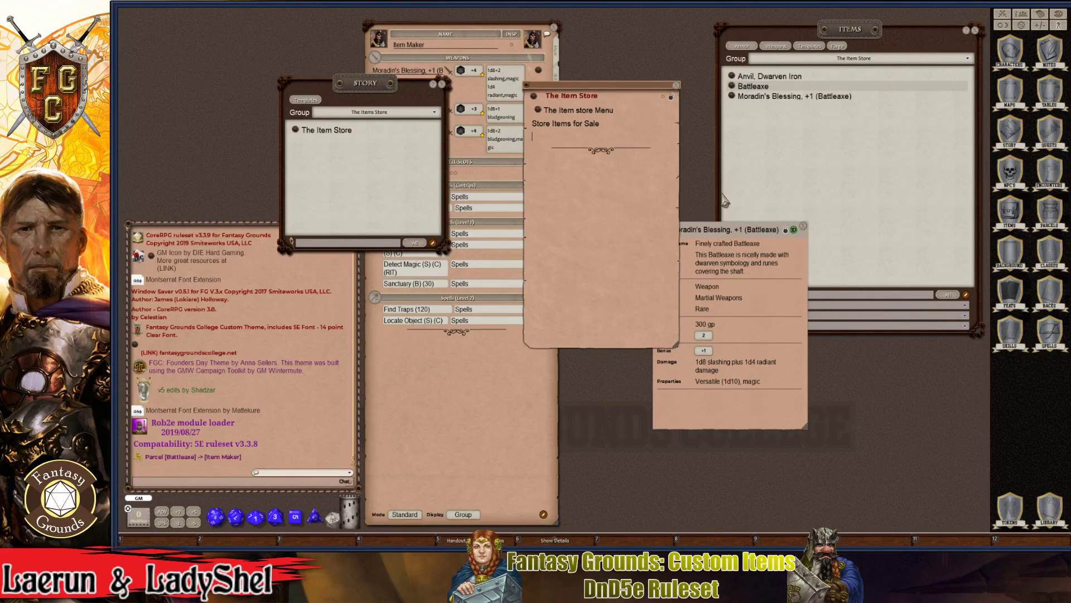
- Link Moradin's Blessing, +1 (Battleaxe) beneath the "Store Items for Sale" line and close the item's record
left_click_drag(716, 247, 752, 164)
key("ctrl")
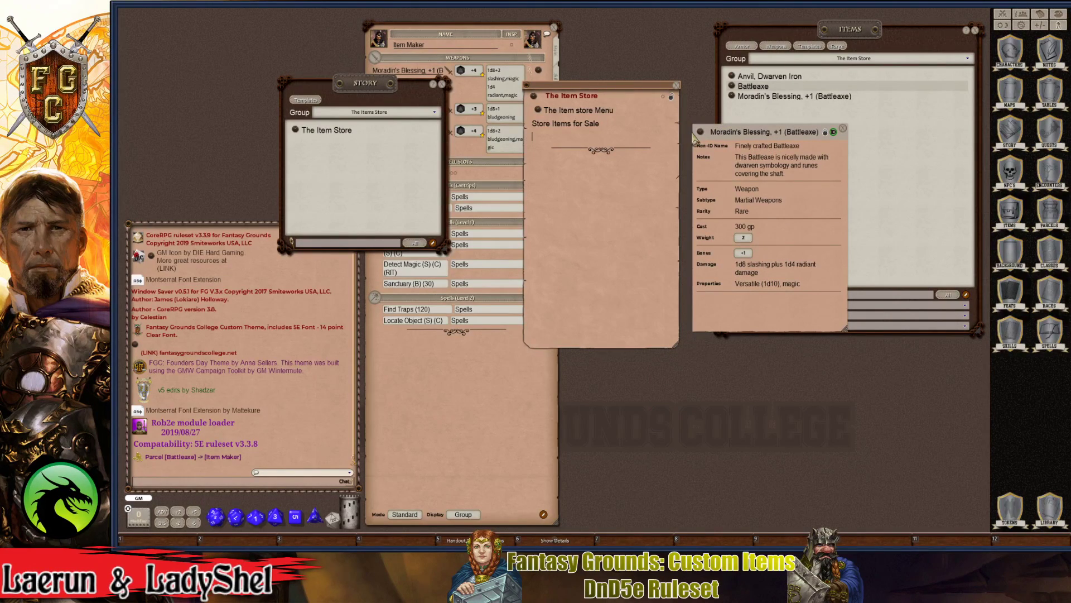
left_click_drag(700, 137, 545, 137)
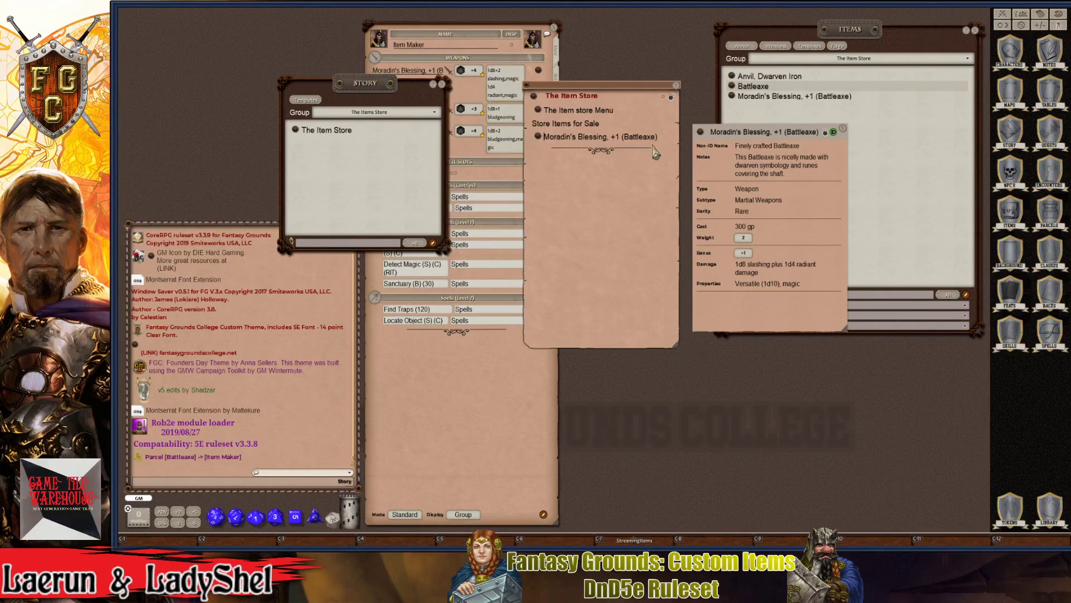
left_click(843, 129)
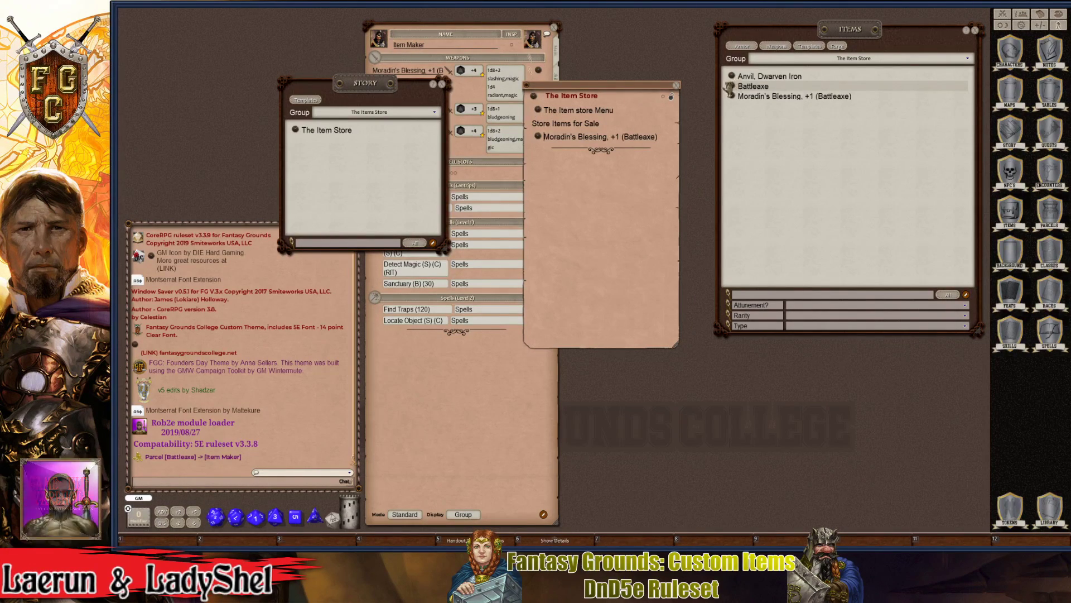
- Add links to Anvil, Dwarven Iron and Battleaxe beneath the Moradin's Blessing link in the story entry
left_click_drag(534, 160, 543, 147)
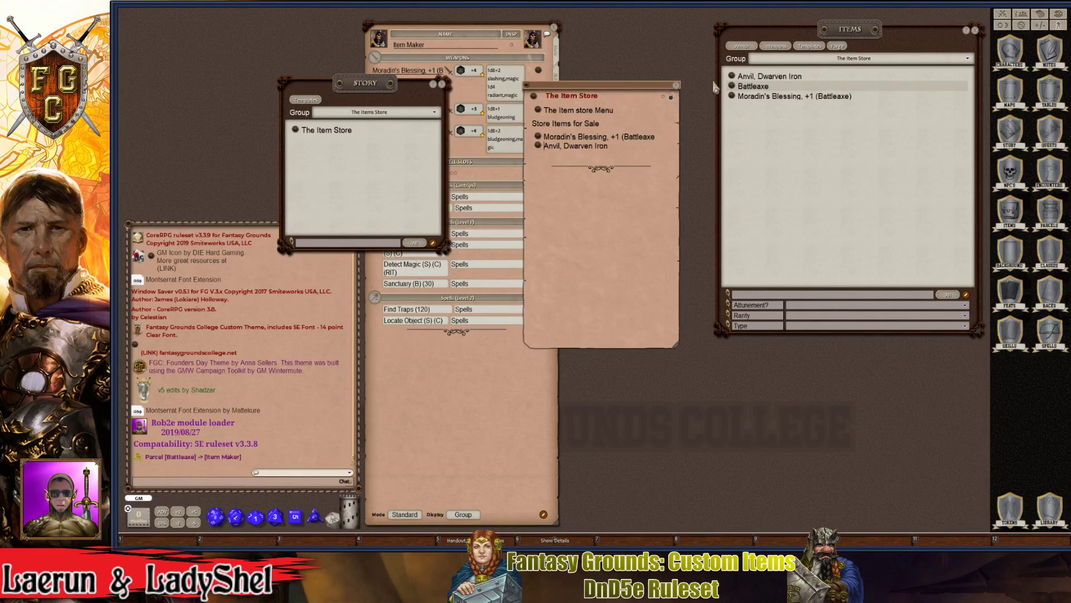
left_click_drag(733, 88, 539, 178)
key("ctrl")
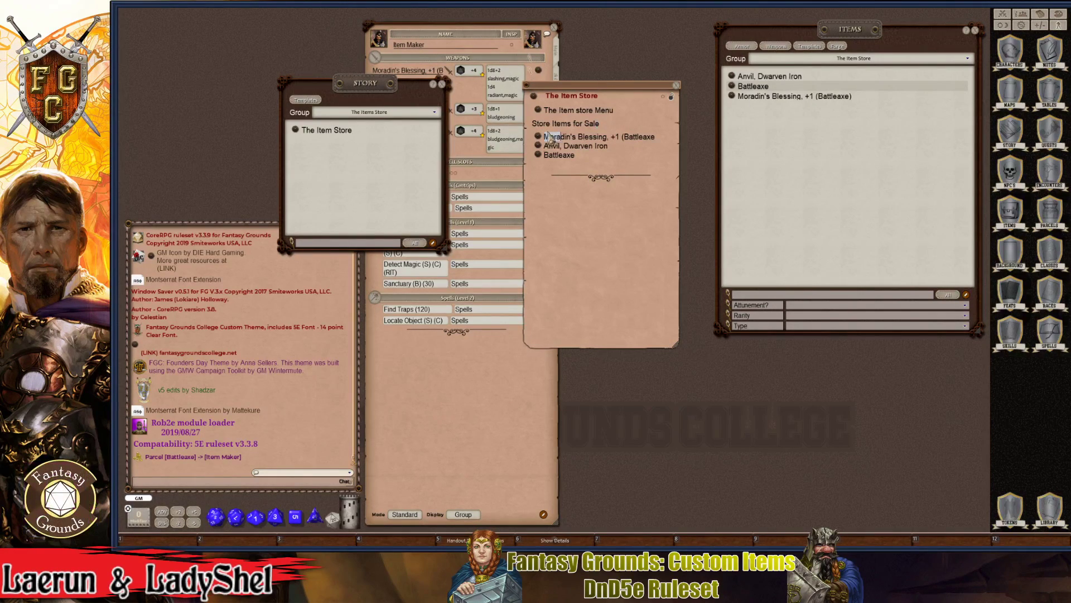
- Make the "Store Items for Sale" line bold in The Item Store story entry
left_click_drag(600, 124, 533, 130)
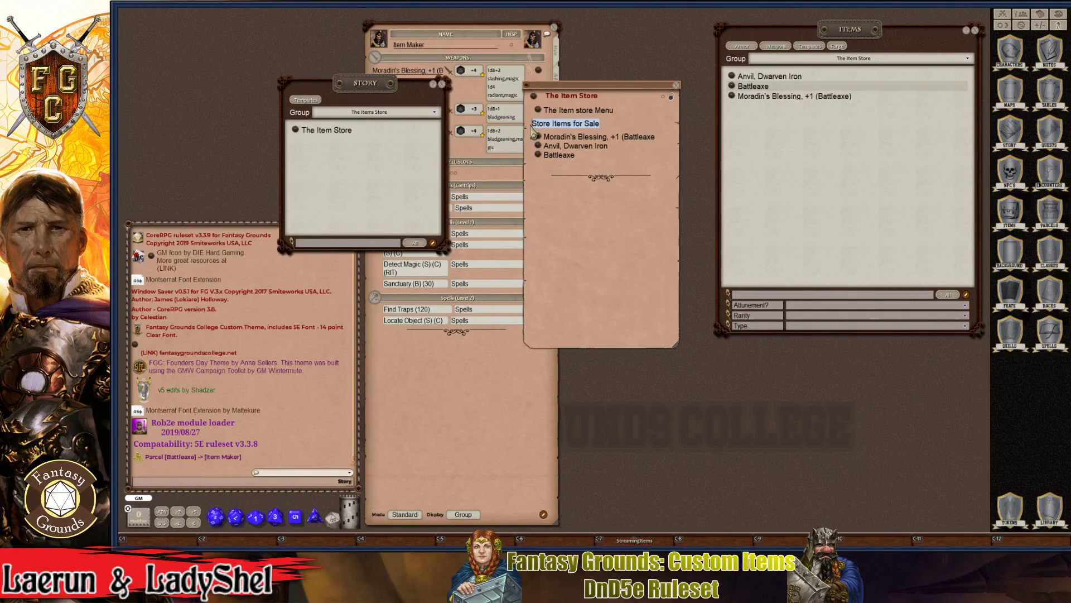
key("ctrl")
key("ctrl+b")
left_click(620, 150, "ctrl")
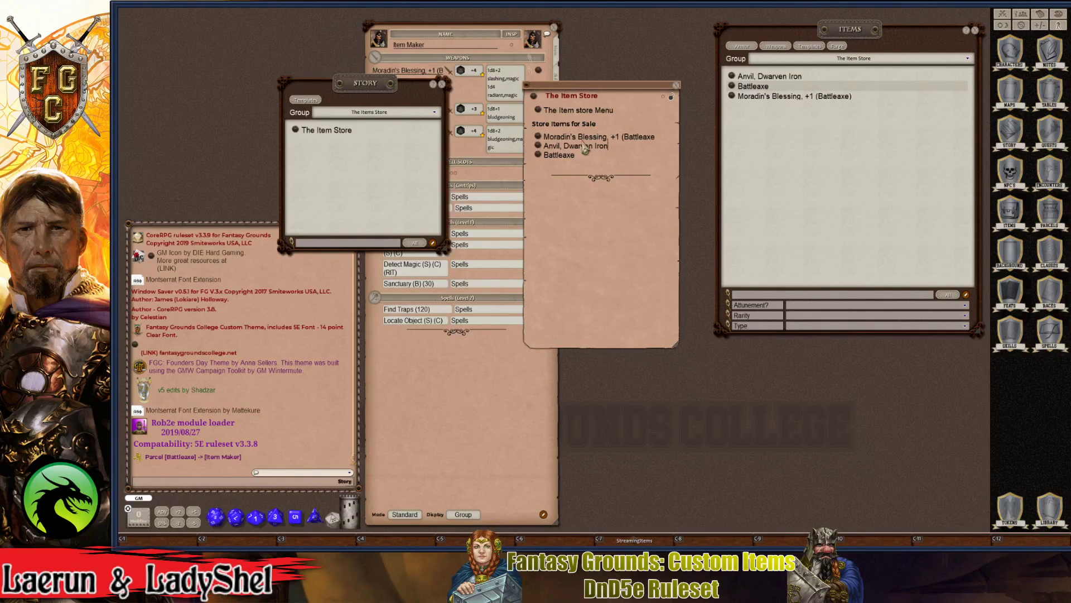
- Close the story list, and move and enlarge The Item Store story entry to make room for more text
left_click(442, 84)
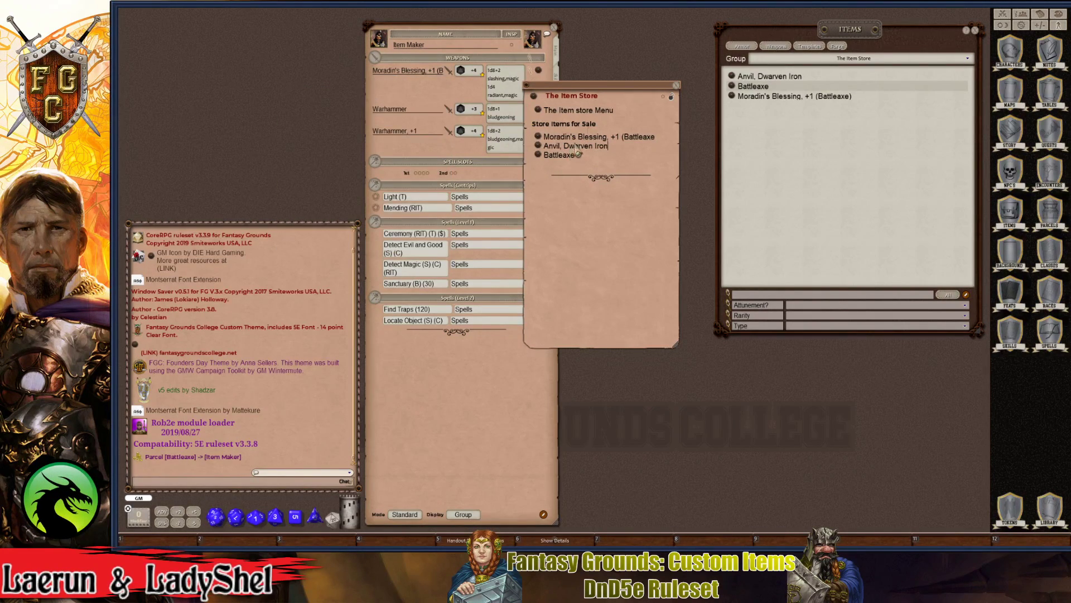
left_click_drag(616, 94, 597, 69)
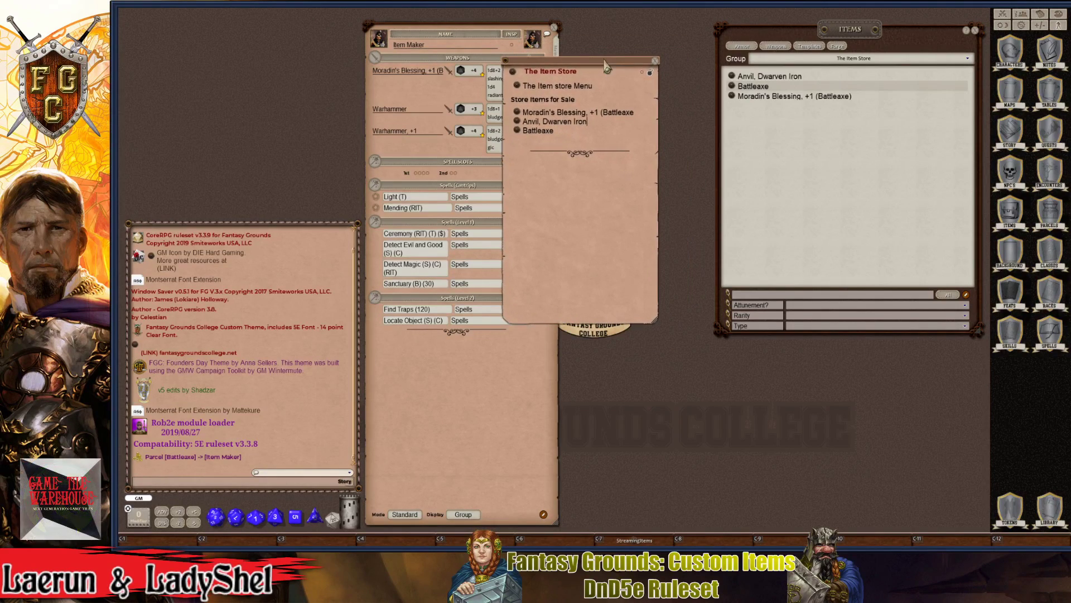
left_click(568, 145)
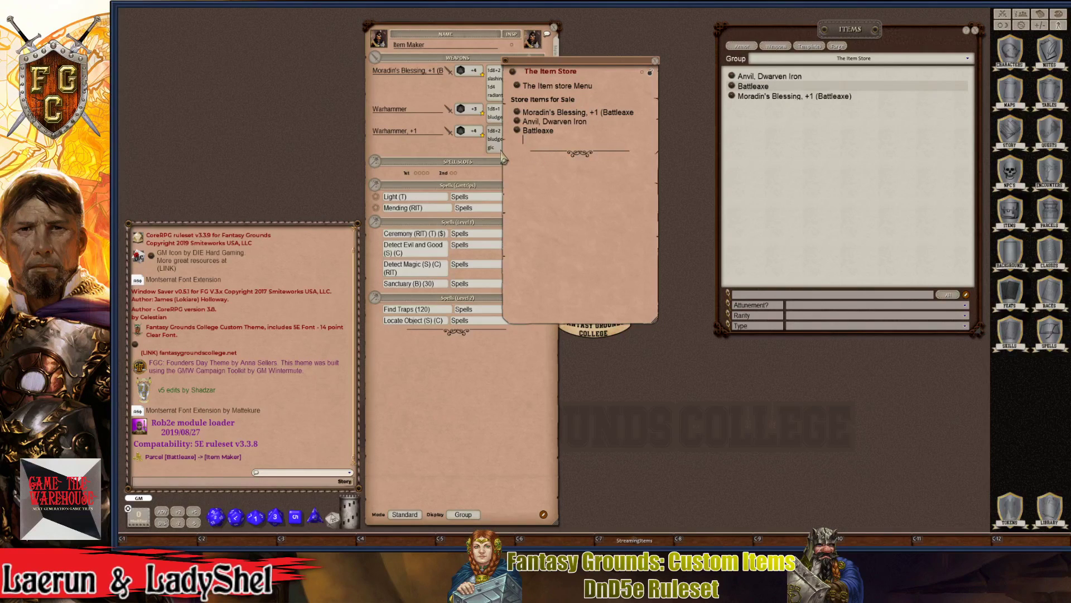
left_click_drag(660, 329, 842, 433)
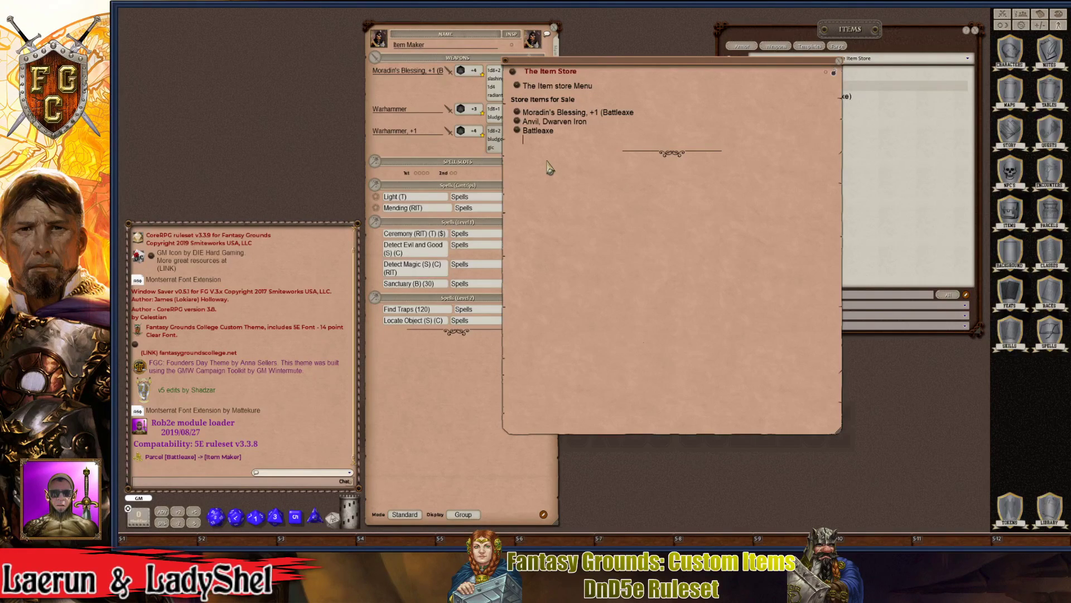
- Start a normal text paragraph below the item links, keeping Battleaxe as a link, and enter "Price Menu:"
key("ctrl+1")
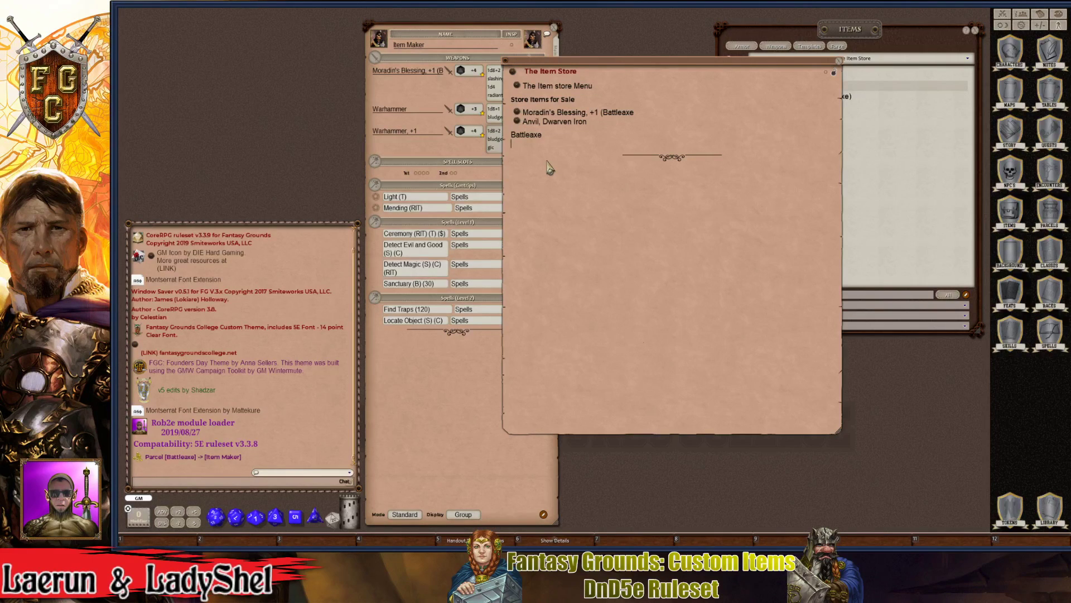
key("ctrl+z")
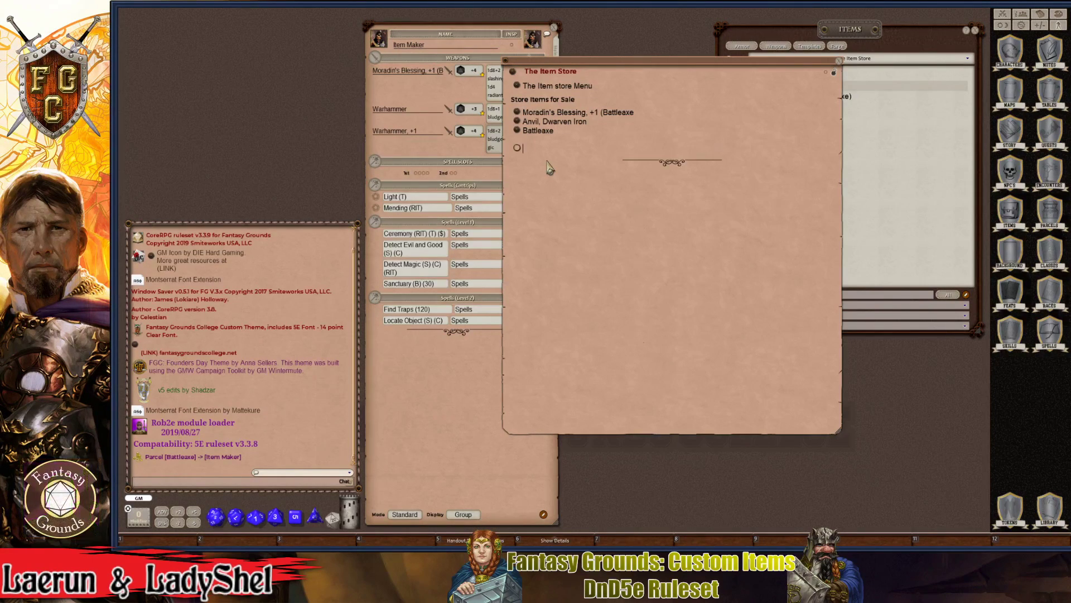
key("ctrl+1")
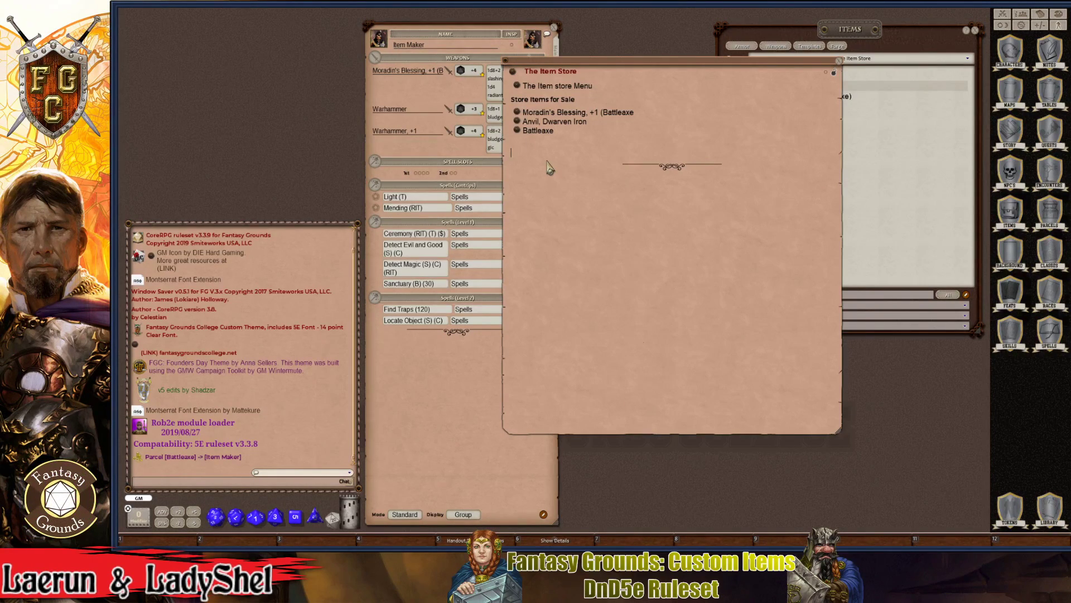
type("Price Menu:")
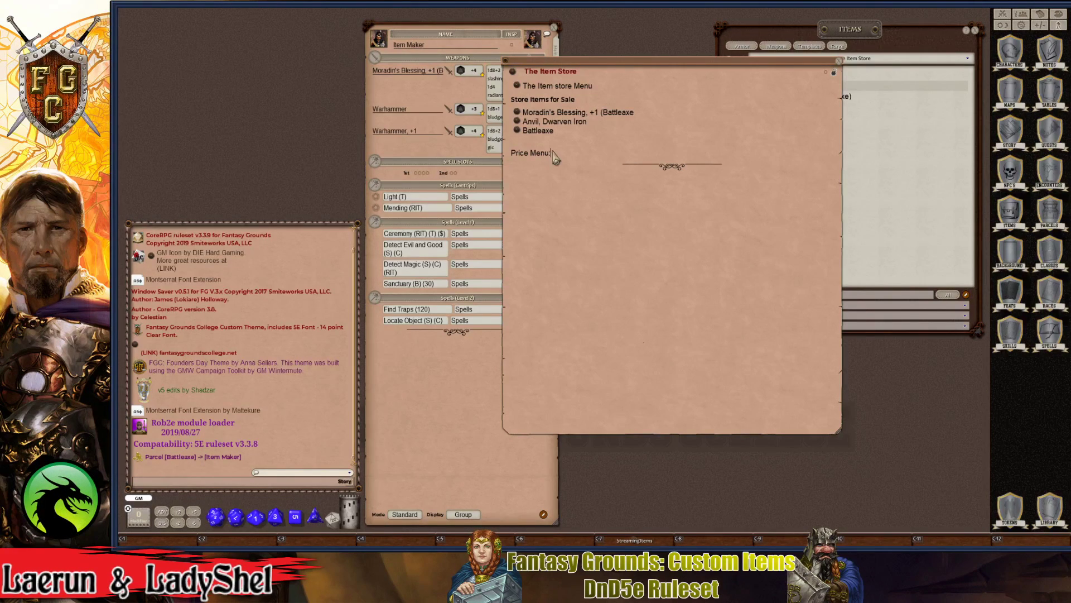
key("Return")
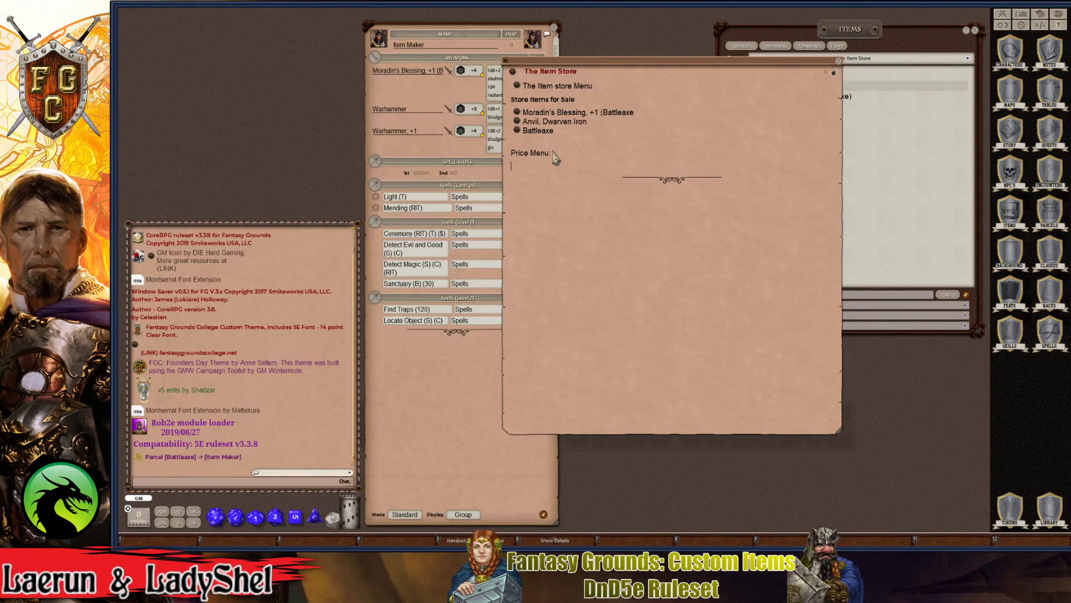
- Leave a blank line under "Price Menu:" and enter the row "Item name Price Notes"
key("Return")
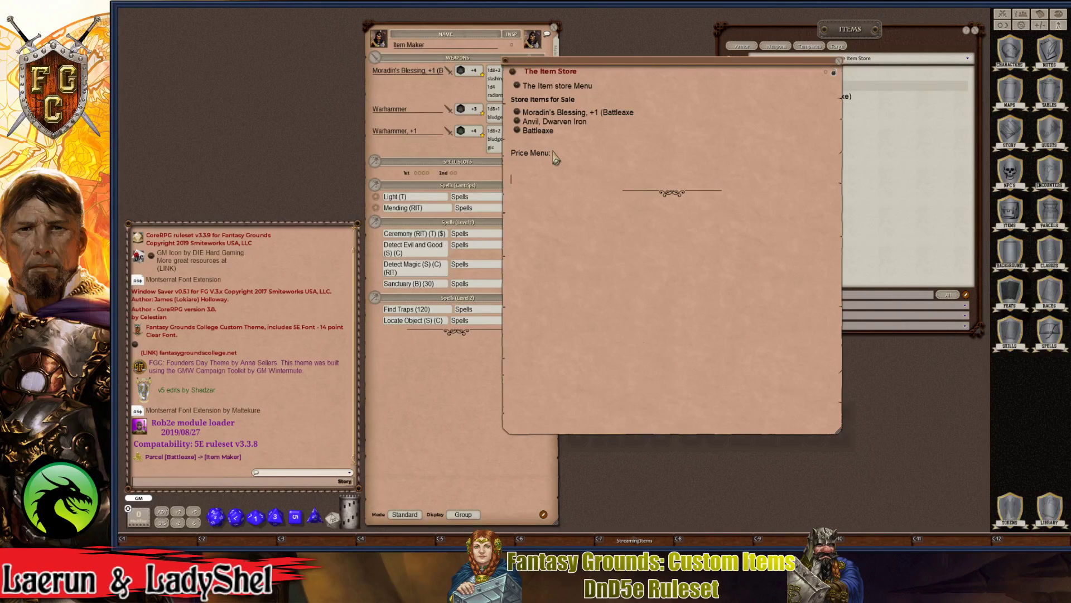
type("Item name")
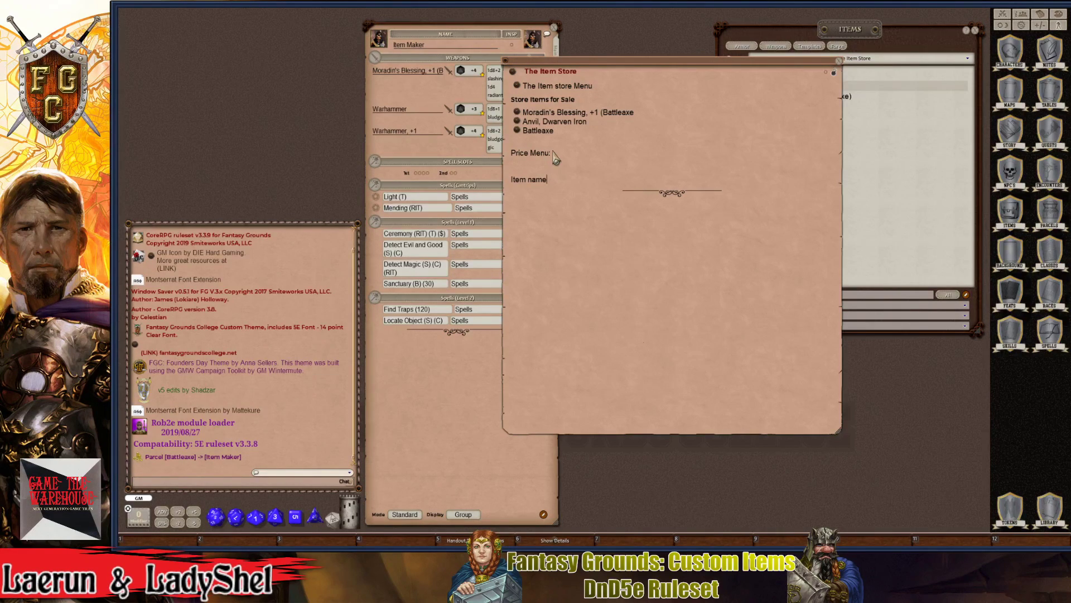
key("ctrl")
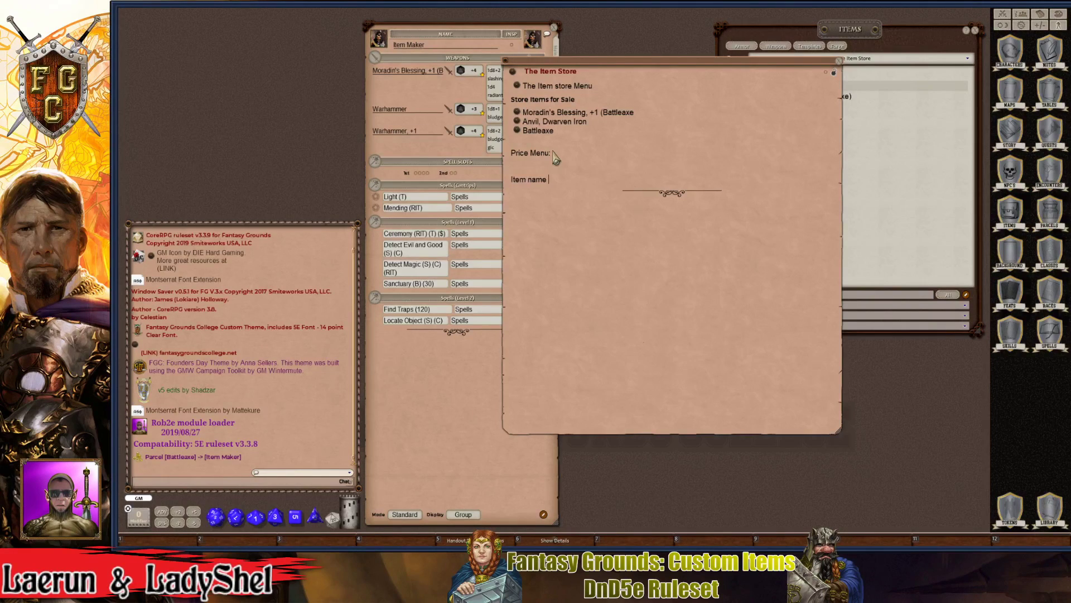
key("ctrl")
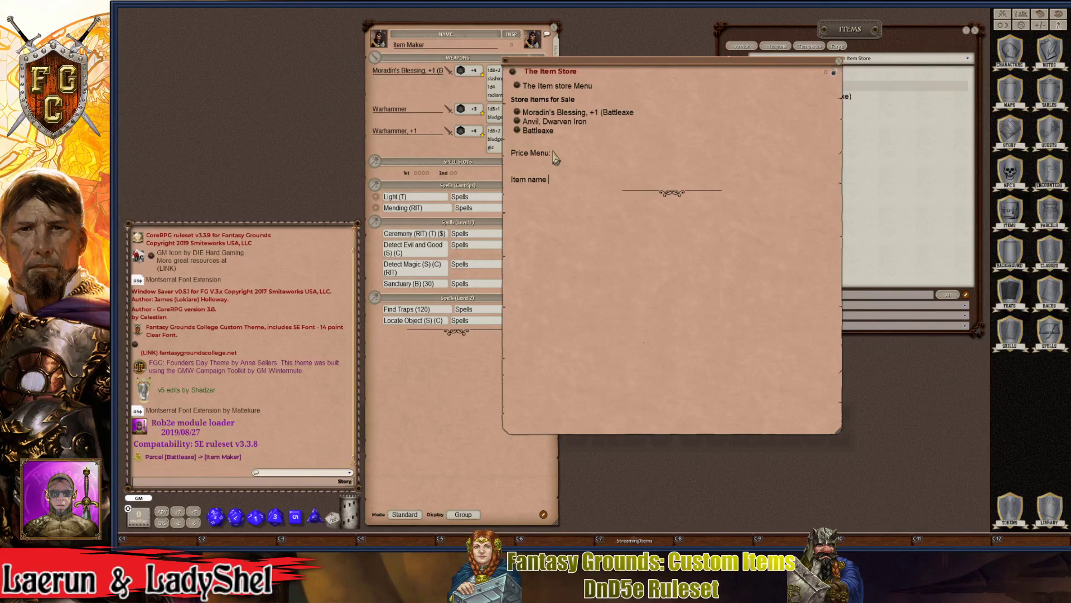
type("price")
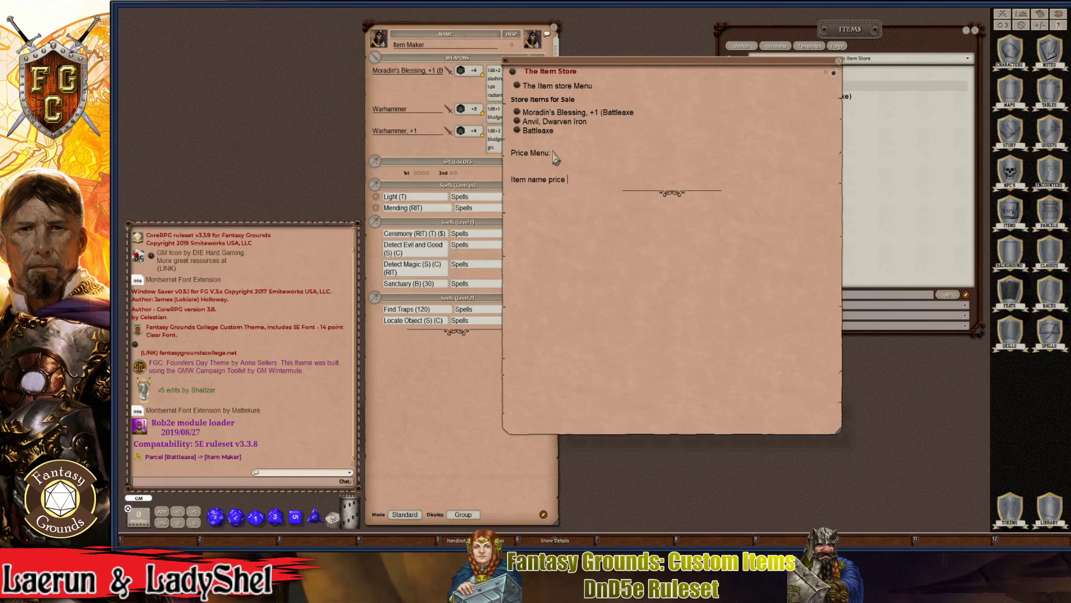
type(" Notes")
key("ctrl")
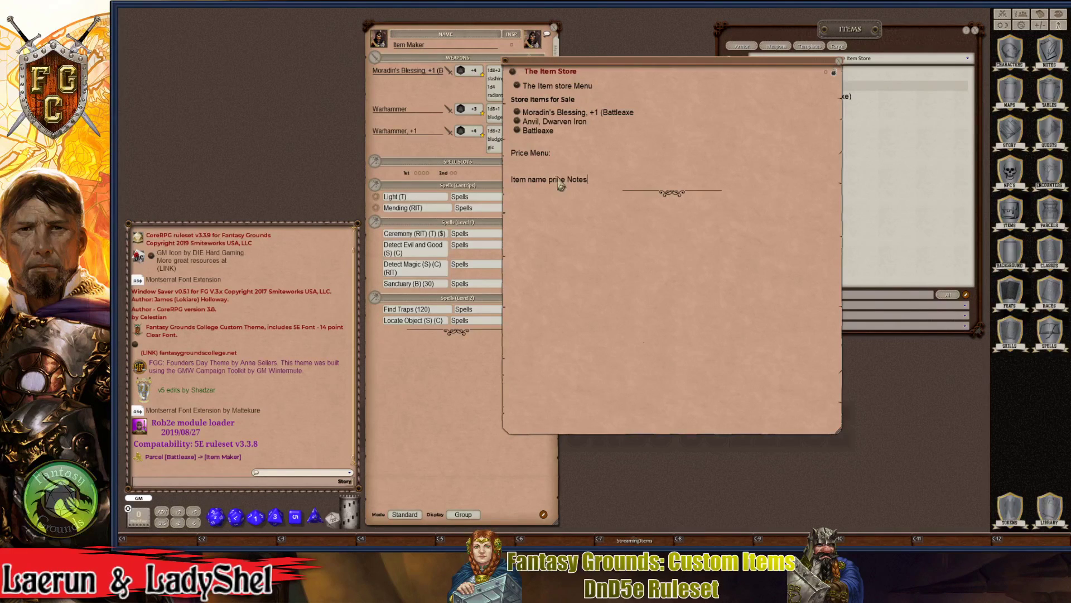
left_click(555, 180)
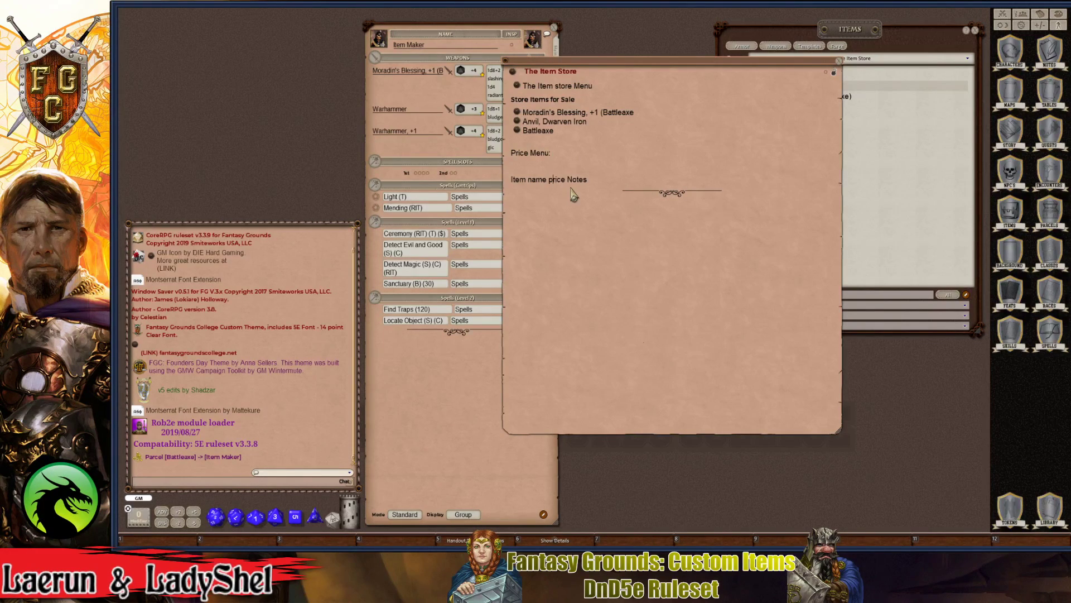
key("BackSpace")
type("P")
key("End")
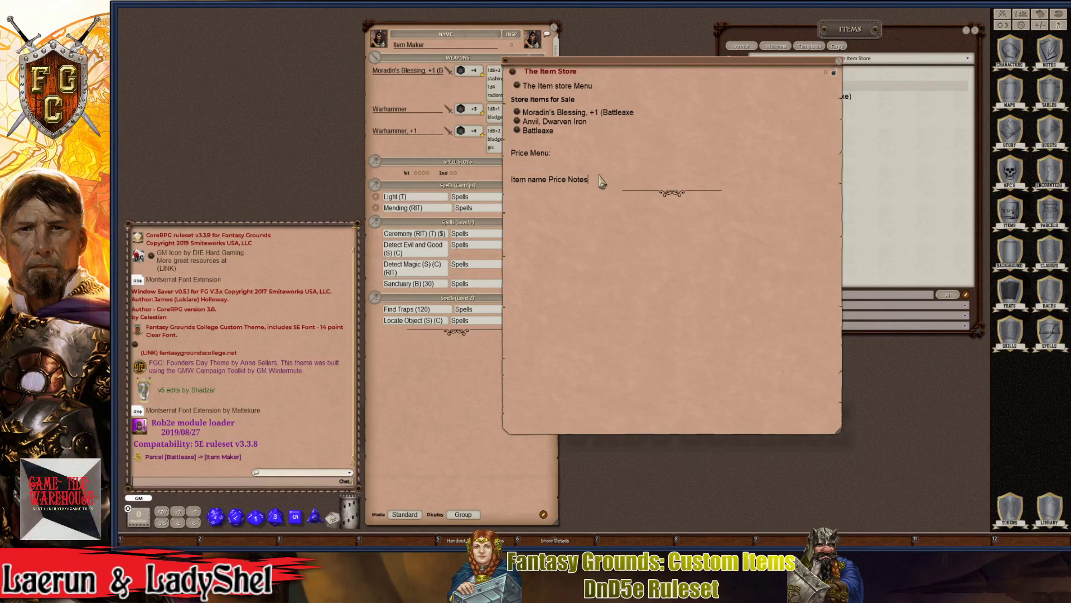
- Capitalize "Name" in the row under "Price Menu:" so that it reads "Item Name Price Notes"
key("ctrl")
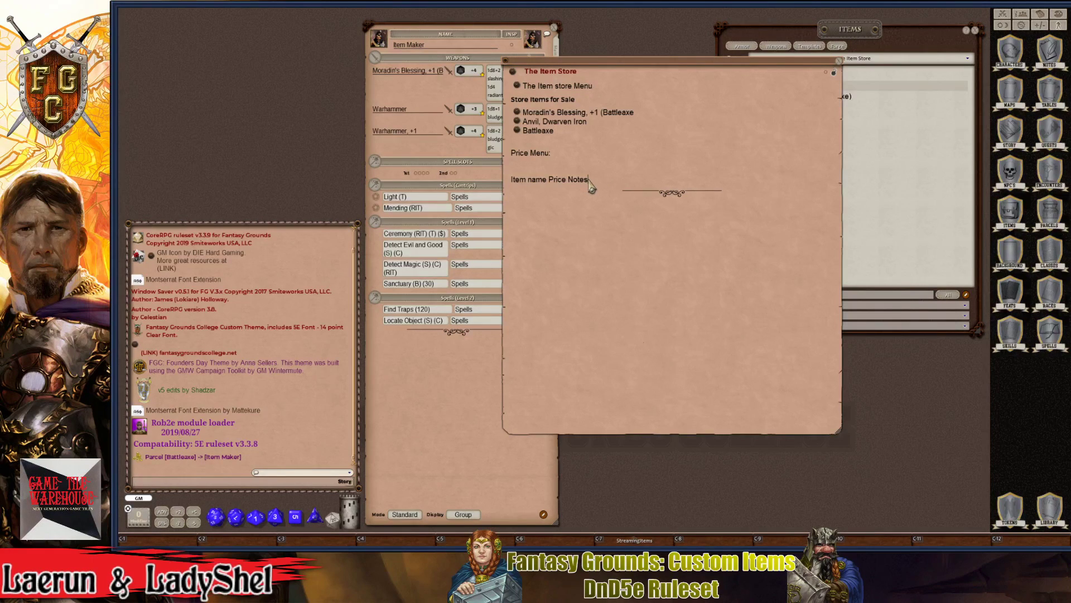
left_click_drag(589, 180, 509, 180)
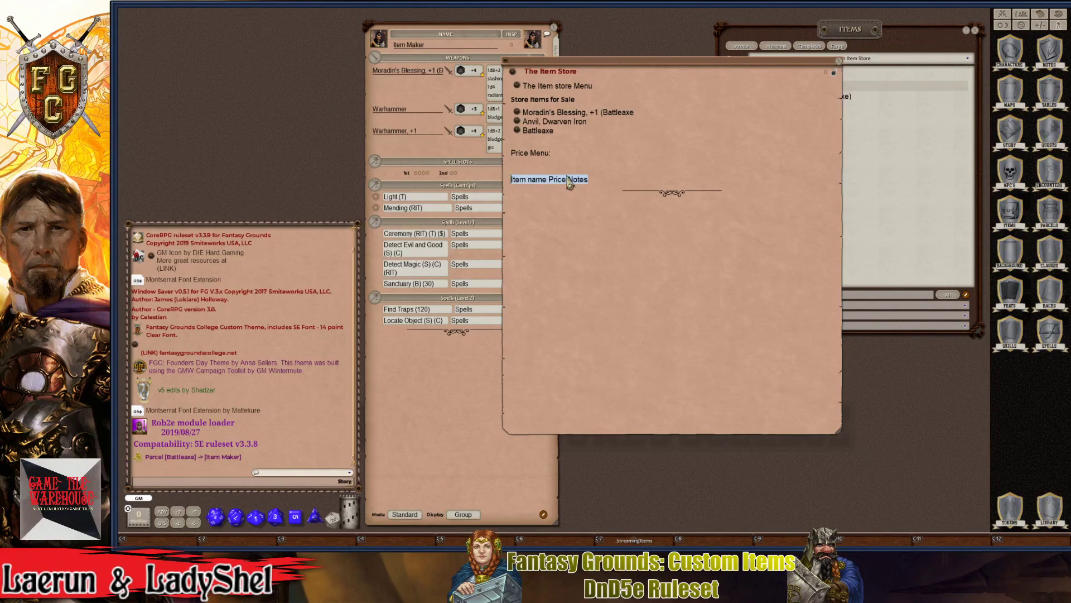
key("ctrl+c")
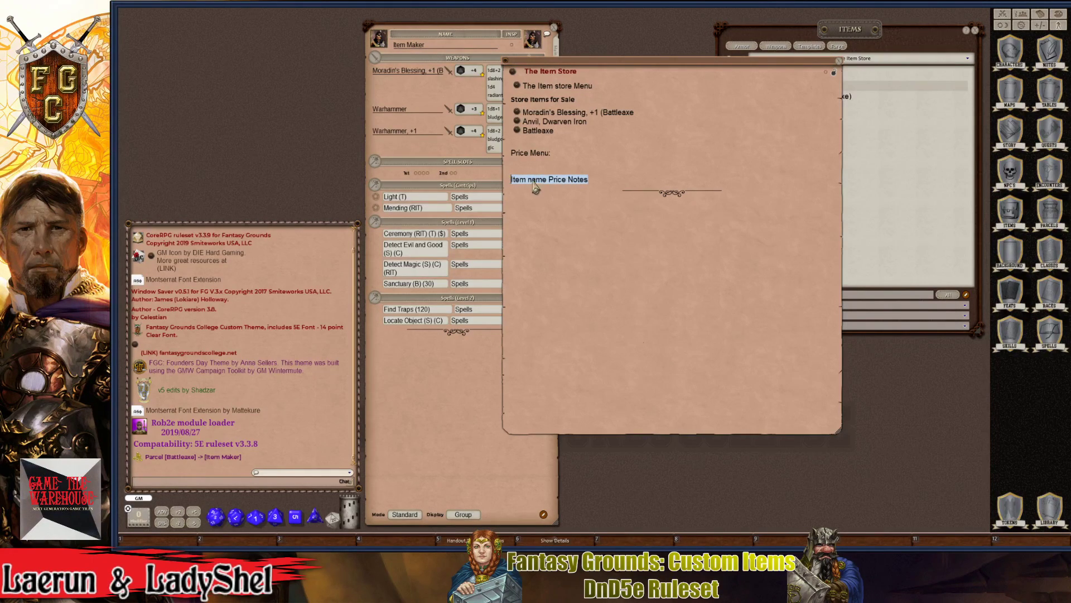
left_click(532, 181)
key("BackSpace")
type("N")
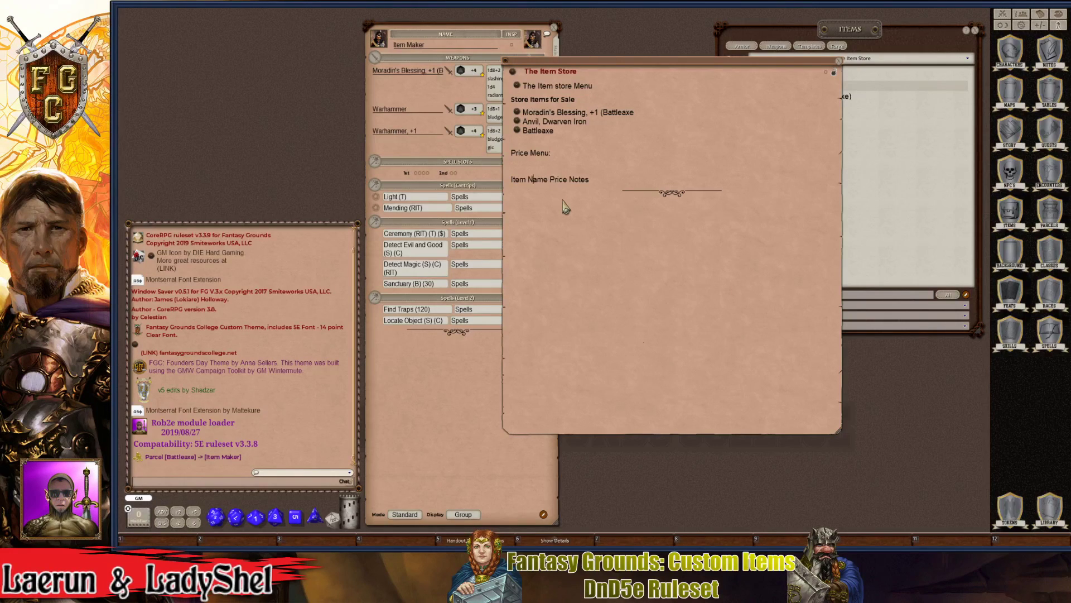
- Try to format the "Item Name Price Notes" row as a bulleted list, and undo it
key("End")
key("ctrl")
left_click(513, 188, "shift")
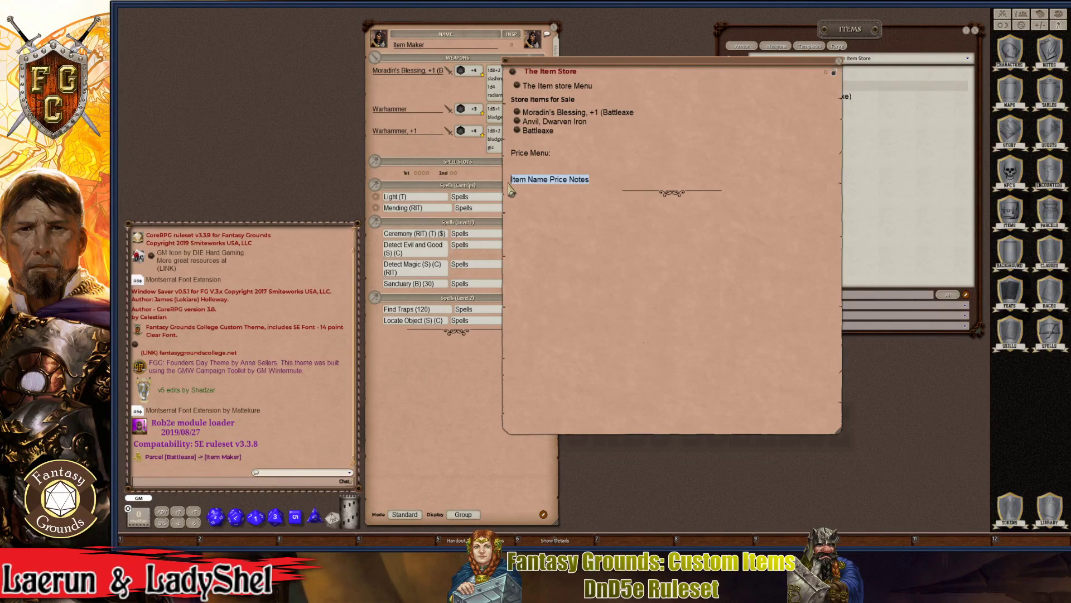
key("ctrl+3")
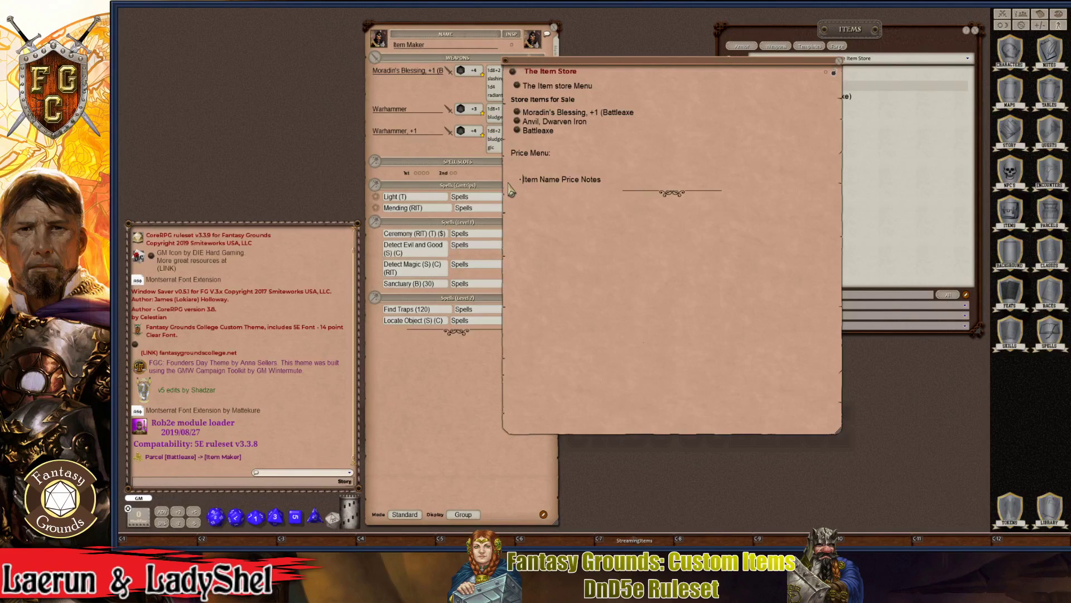
key("ctrl+z")
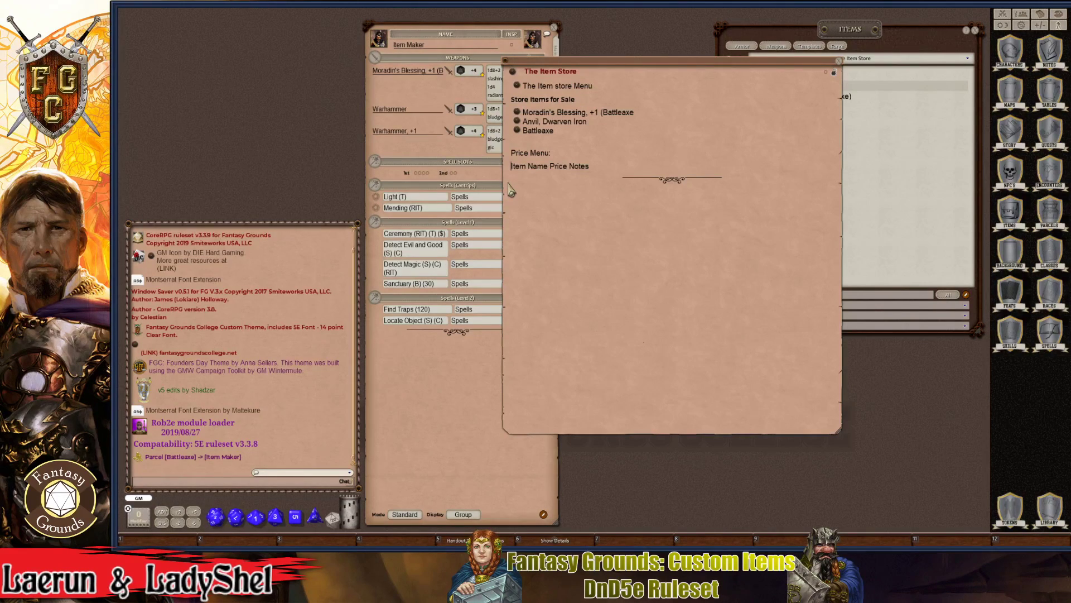
- Place the "Item Name Price Notes" row directly below "Price Menu:" and convert it into a table row
left_click(608, 173, "shift")
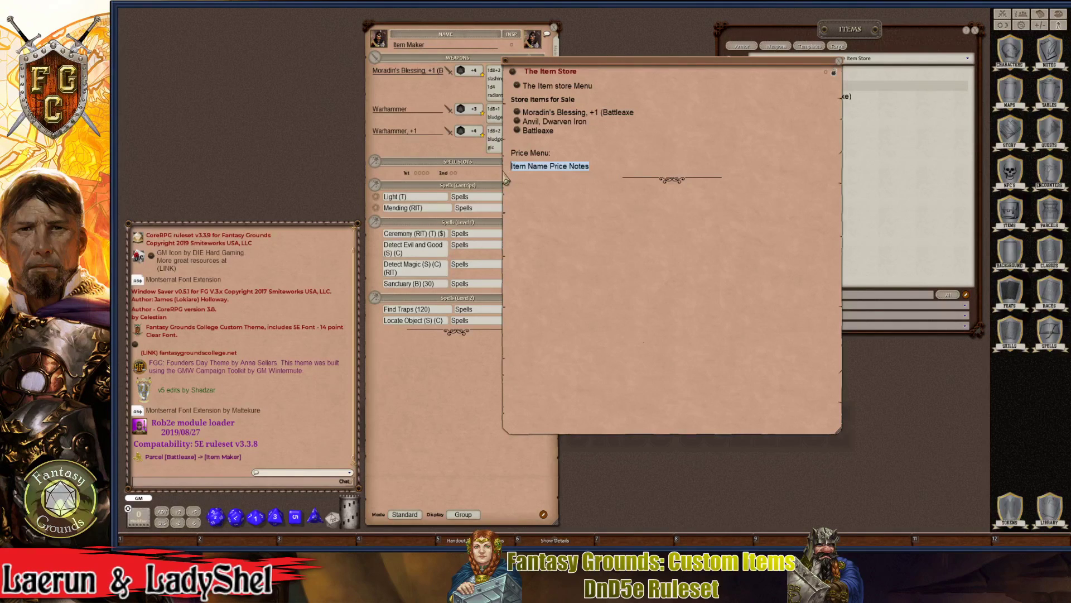
key("ctrl")
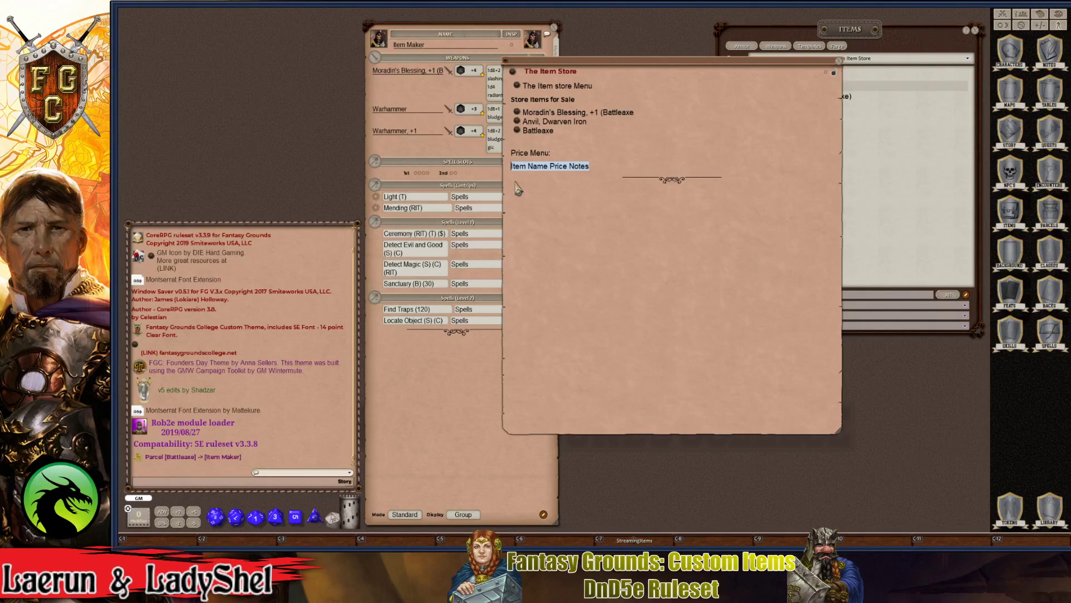
key("ctrl+6")
key("BackSpace")
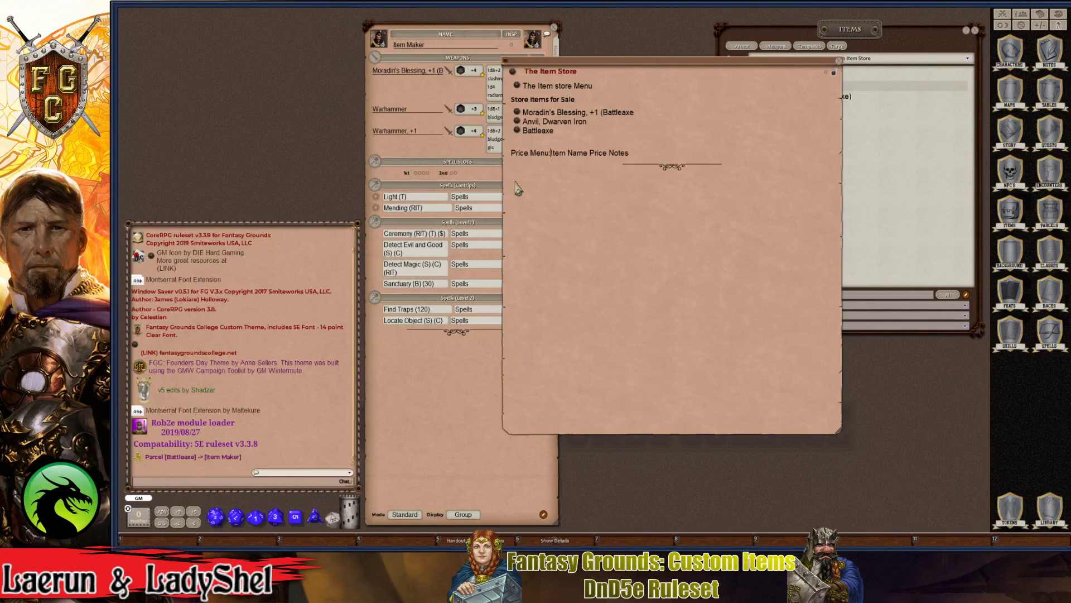
key("Return")
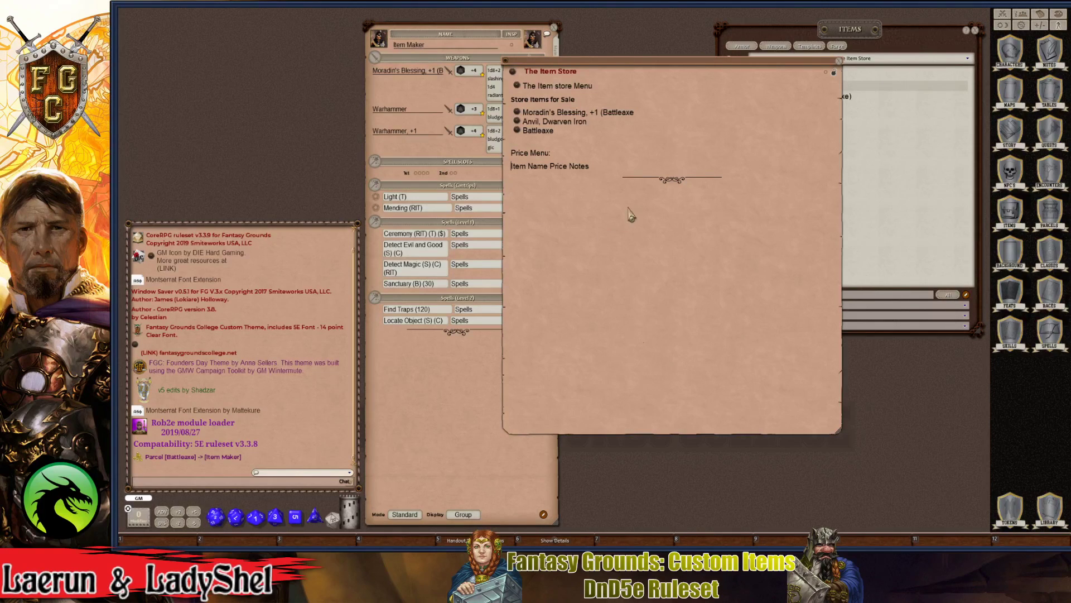
left_click_drag(608, 166, 513, 166)
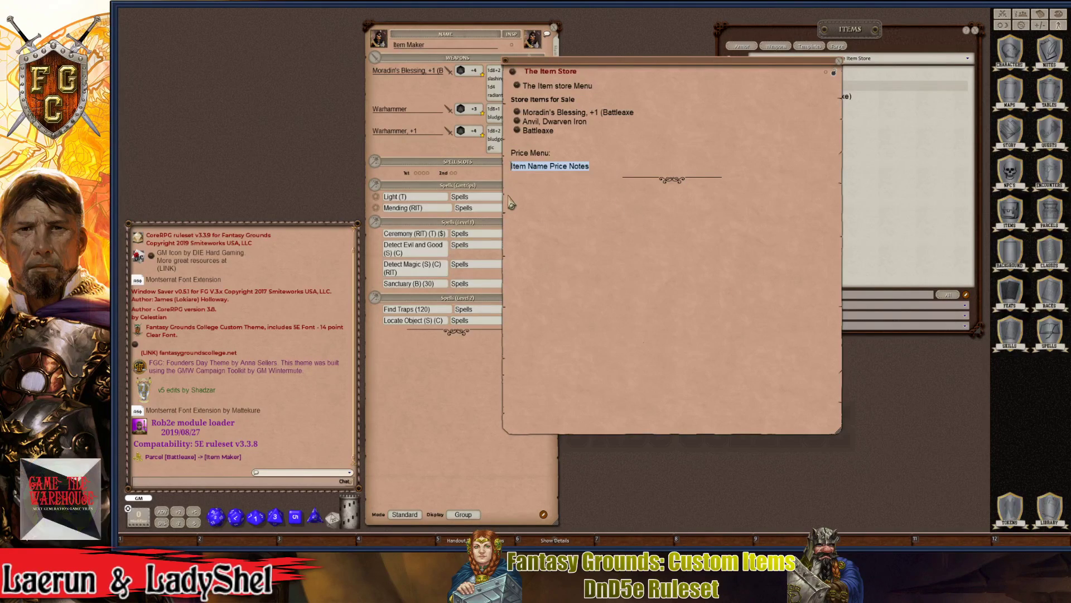
key("ctrl+5")
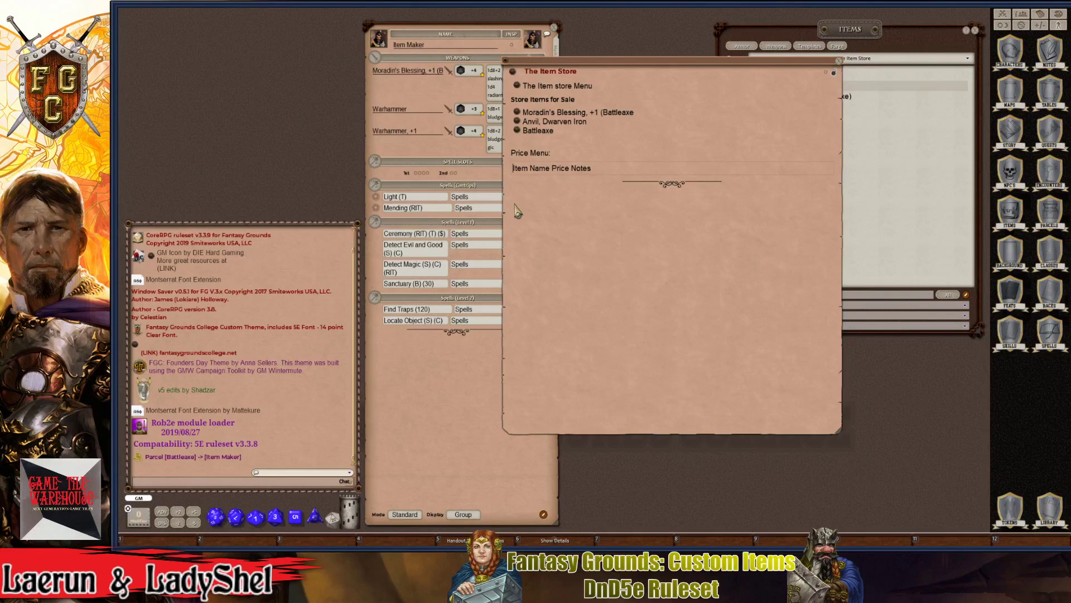
- Split the table row into three columns: "Item Name", "Price" and "Notes"
left_click(553, 170)
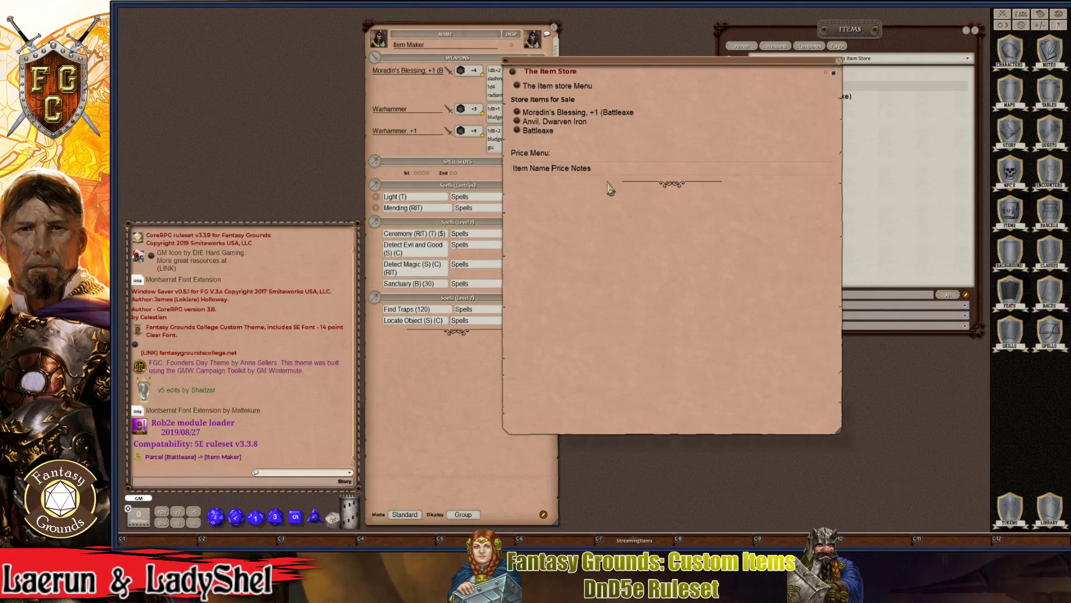
key("ctrl+Tab")
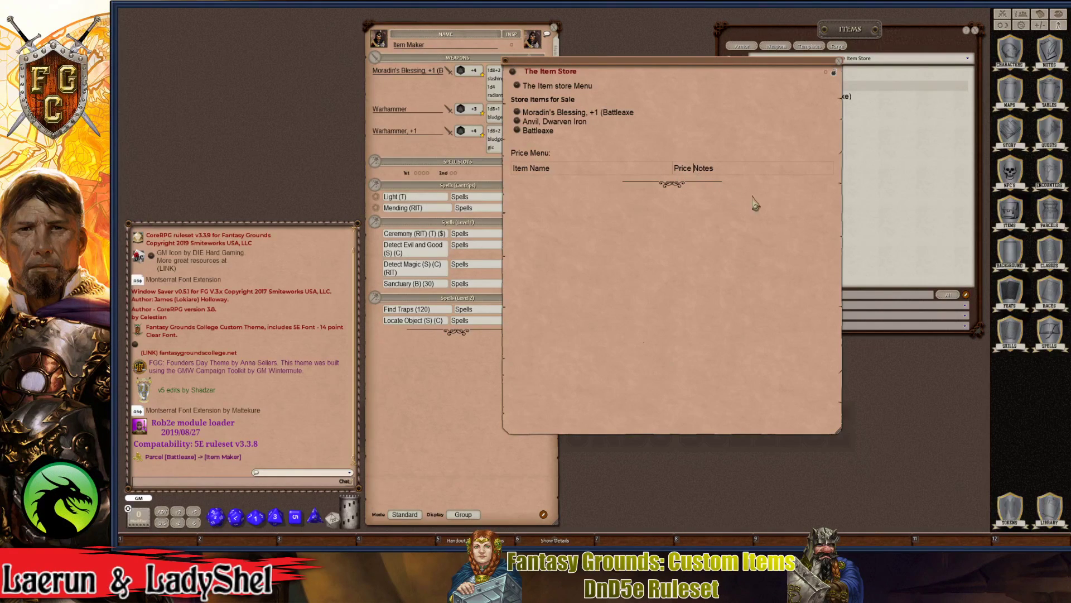
key("ctrl+Right")
key("ctrl+Tab")
key("ctrl")
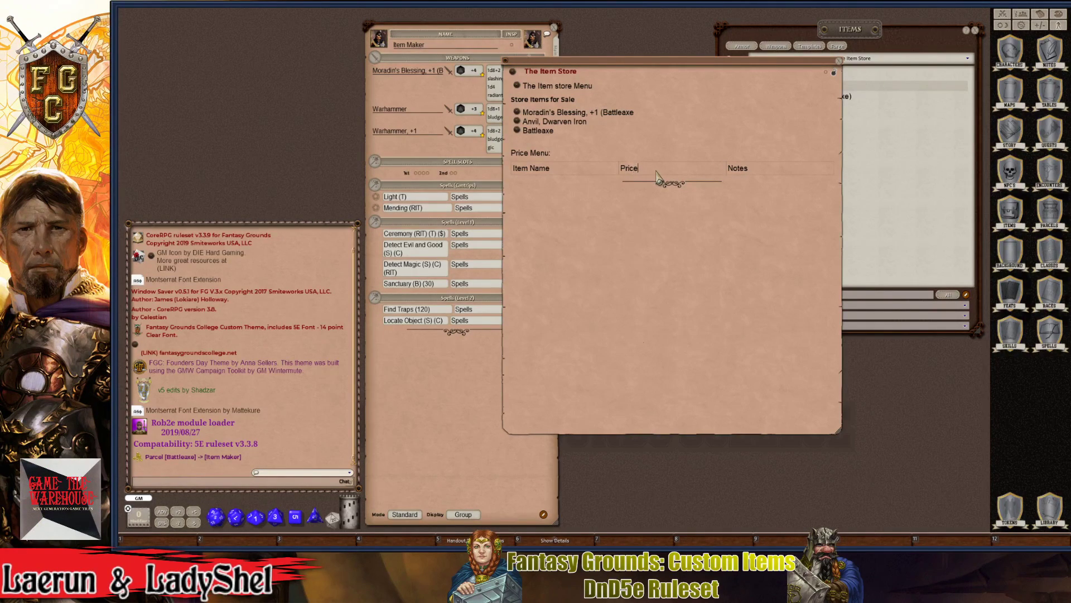
key("ctrl")
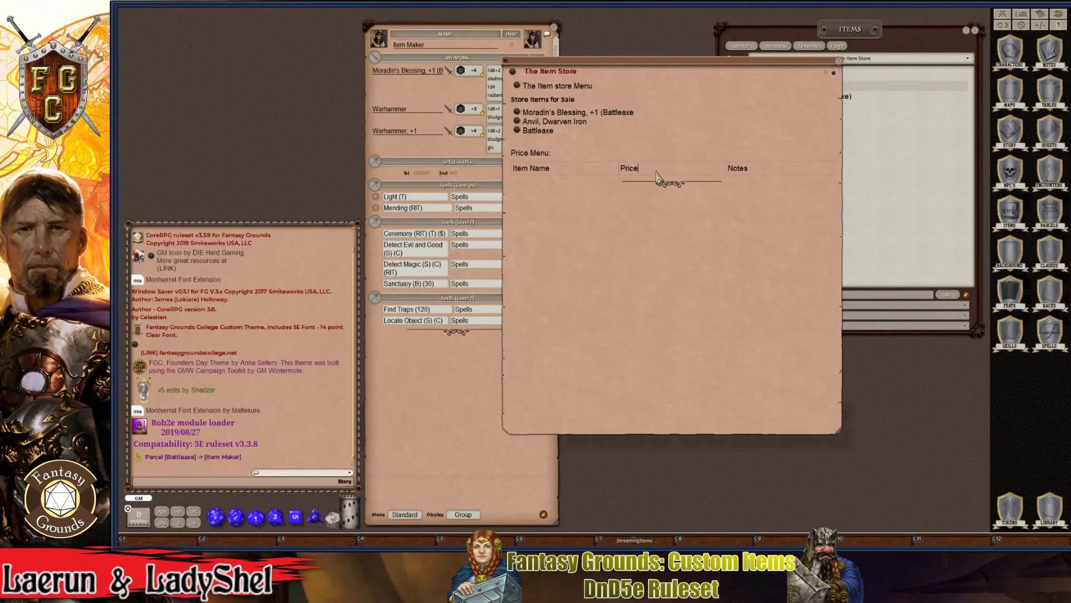
key("shift")
type("-")
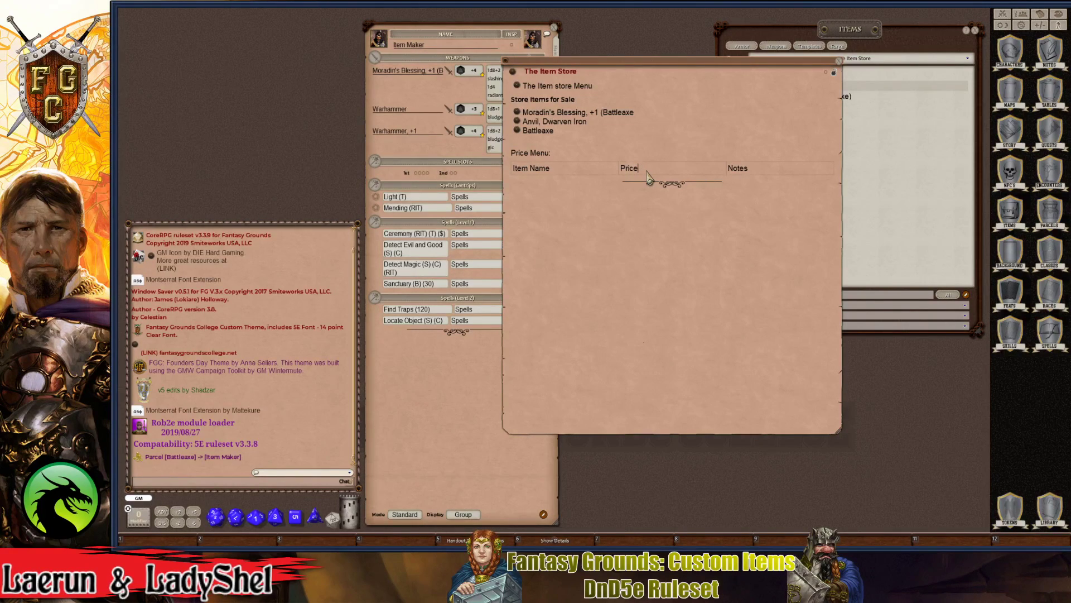
- Make the "Item Name", "Price" and "Notes" column headings of the price table bold
left_click(548, 174)
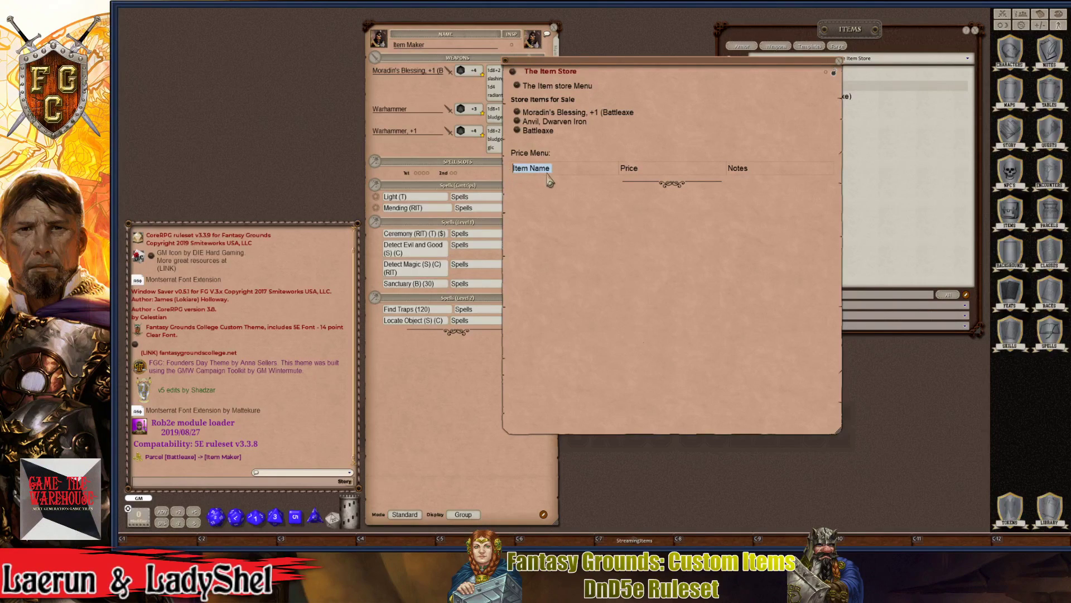
left_click(656, 172)
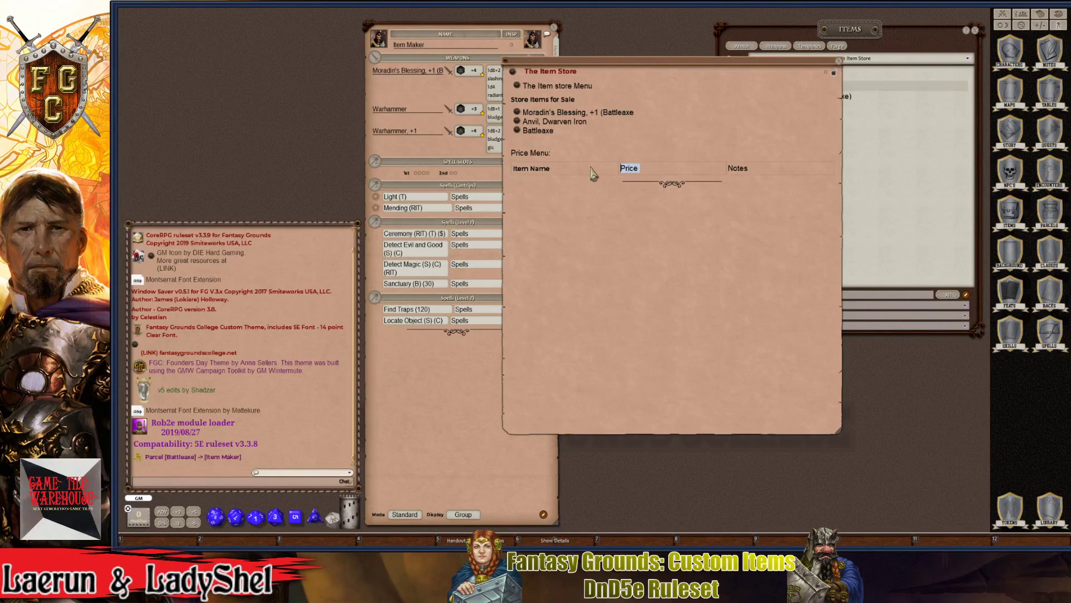
left_click(770, 171)
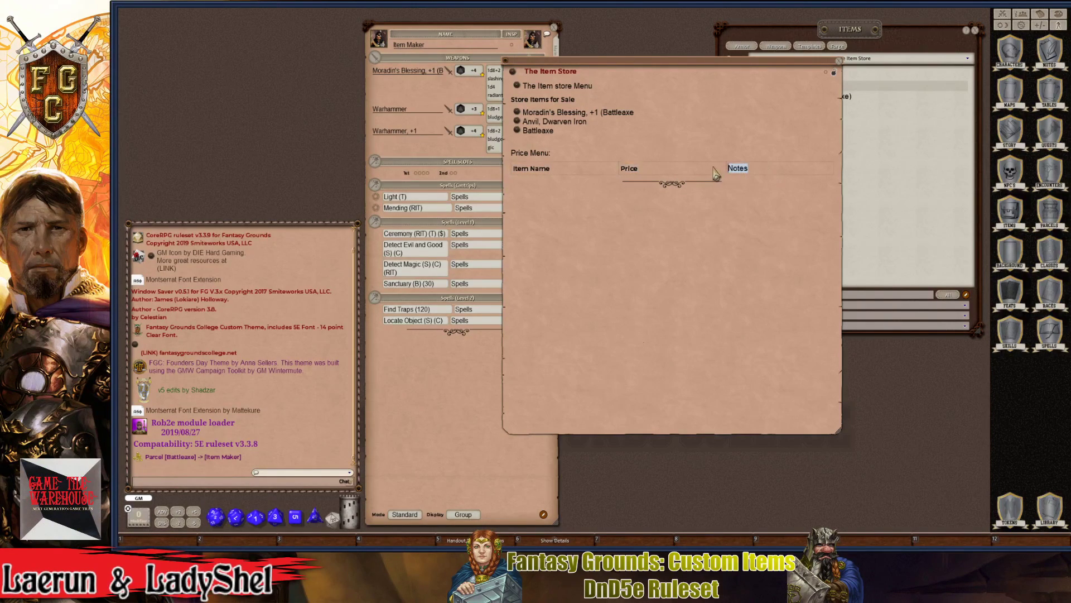
left_click(653, 166)
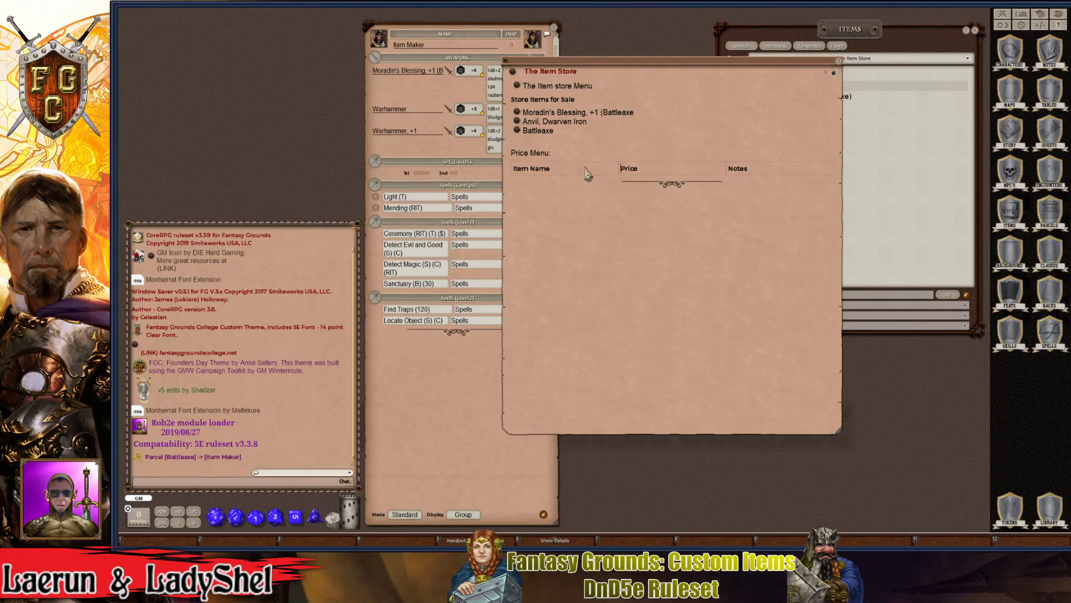
- Format the "Price Menu:" line as a heading and remove its colon
left_click_drag(558, 154, 509, 162)
key("ctrl+c")
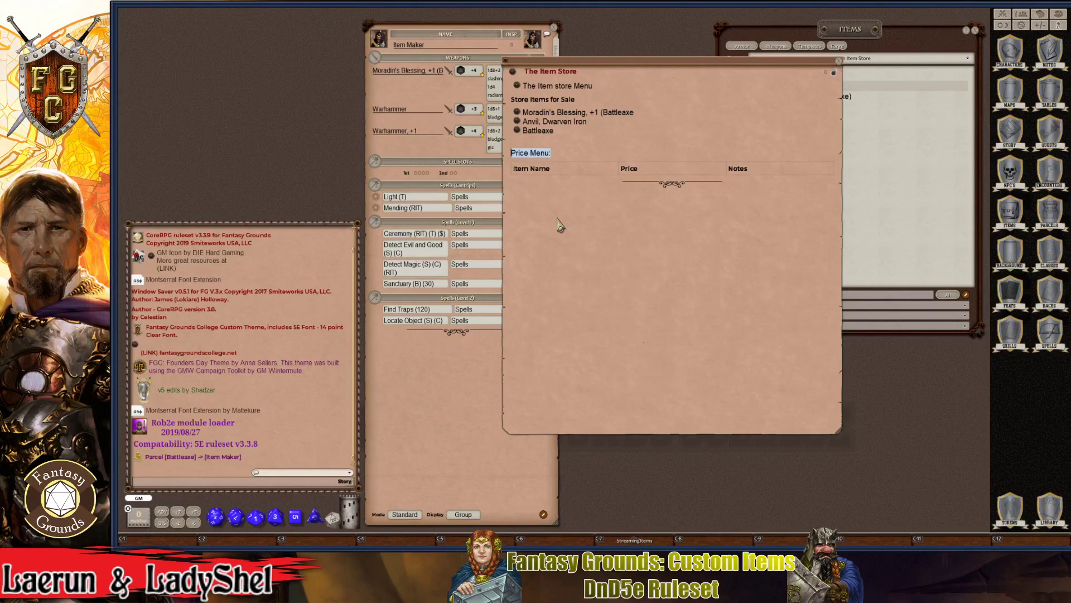
key("ctrl+h")
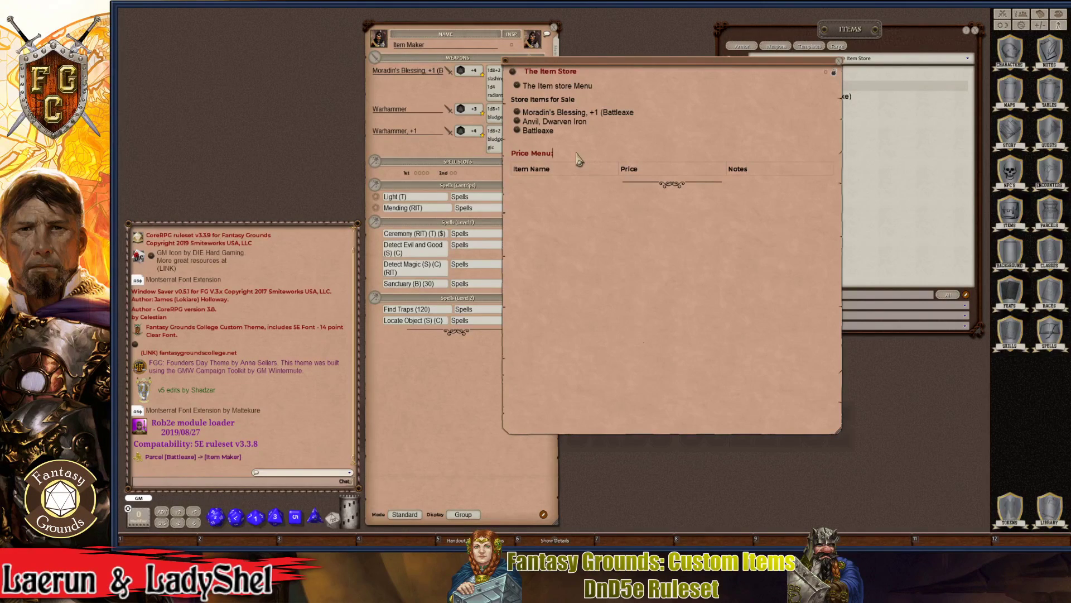
left_click(723, 198)
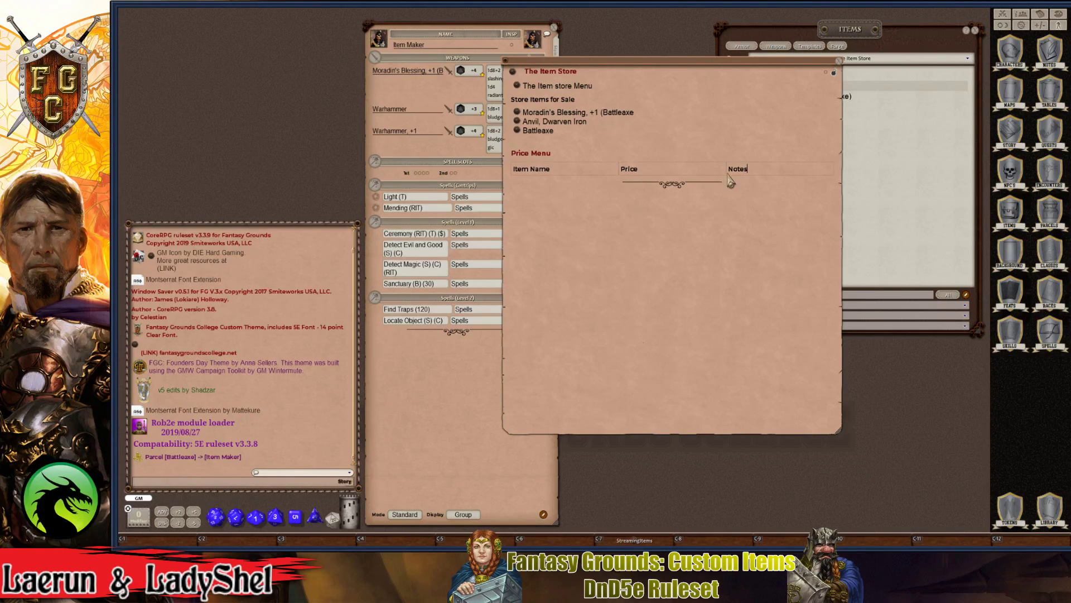
- Widen The Item Store story entry slightly to give the table columns more room
key("ctrl")
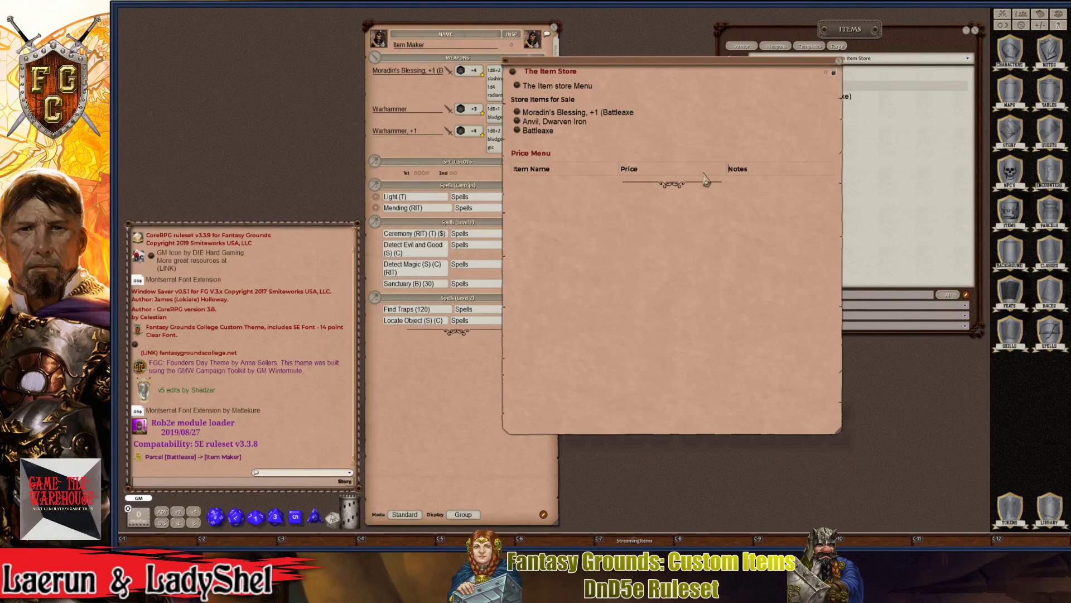
mouse_move(841, 434)
left_mouse_down()
mouse_move(993, 529)
mouse_move(873, 463)
mouse_move(720, 413)
mouse_move(799, 433)
mouse_move(862, 433)
left_mouse_up()
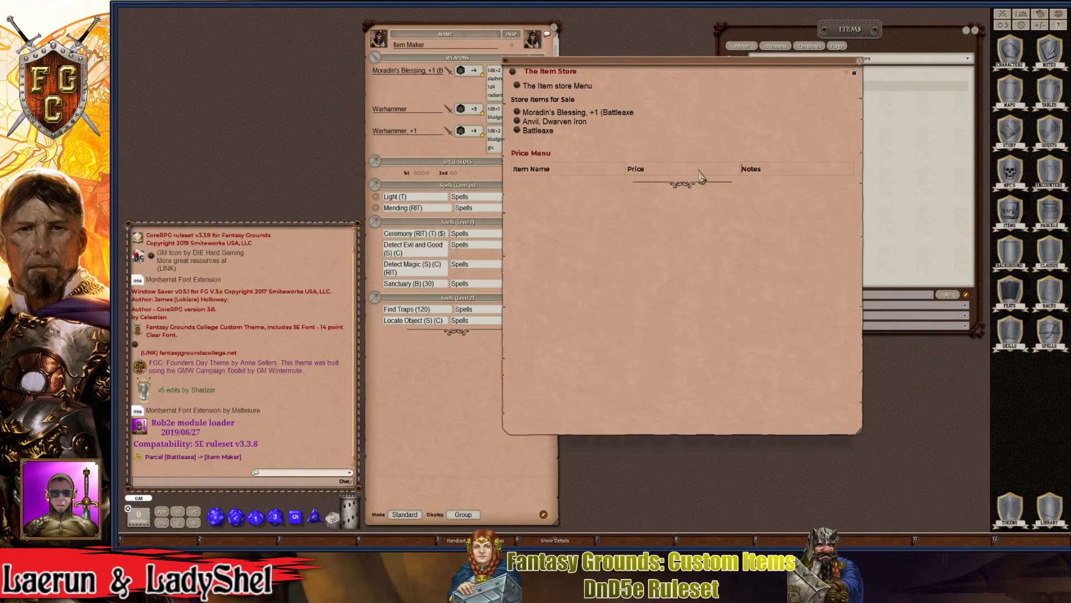
key("ctrl")
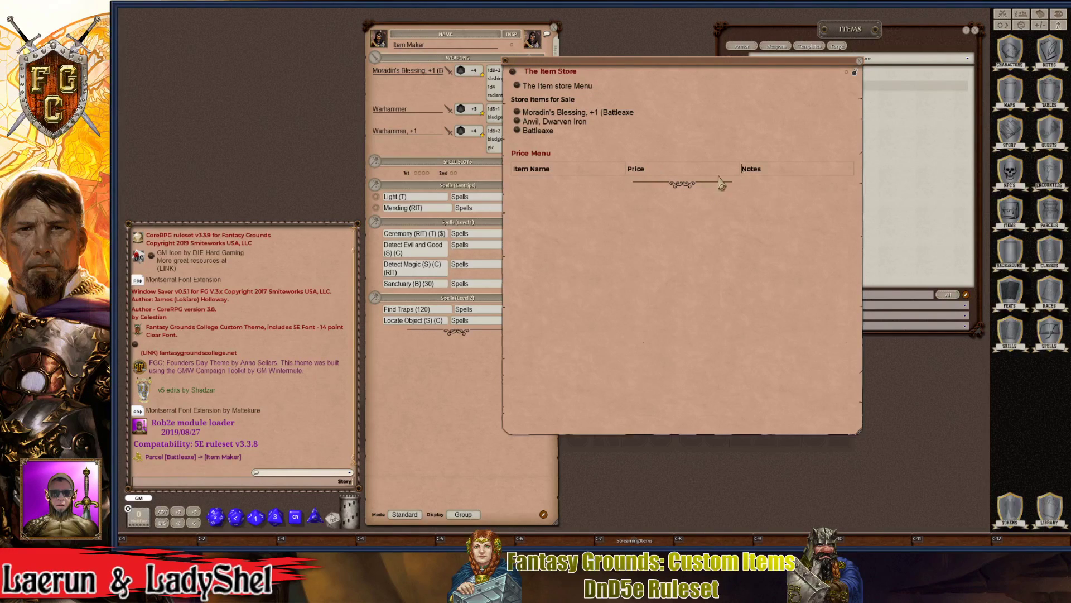
left_click(763, 169)
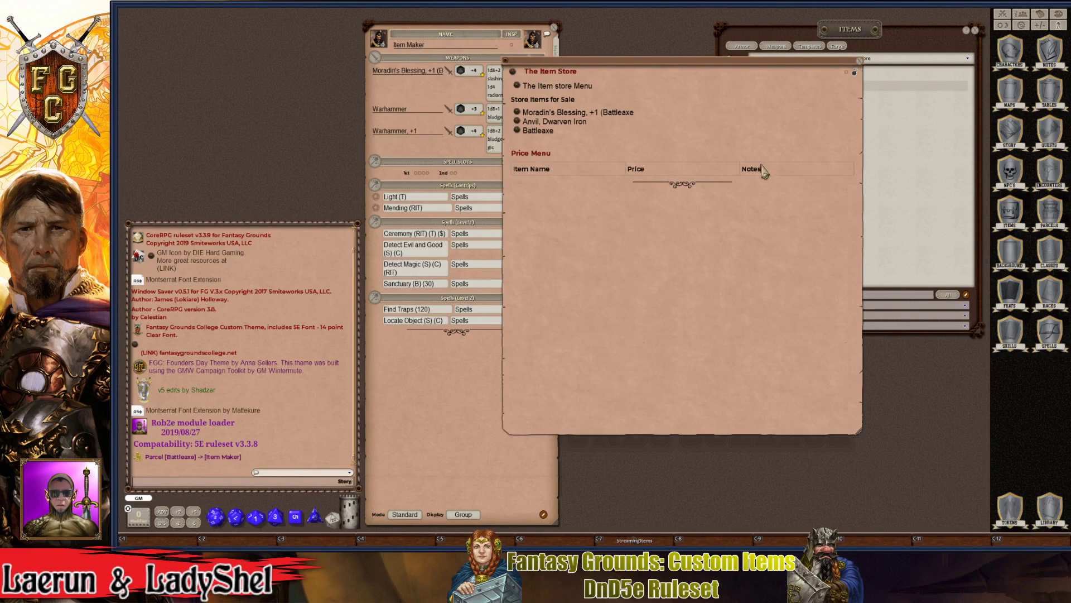
left_click(643, 169)
key("ctrl")
key("ctrl")
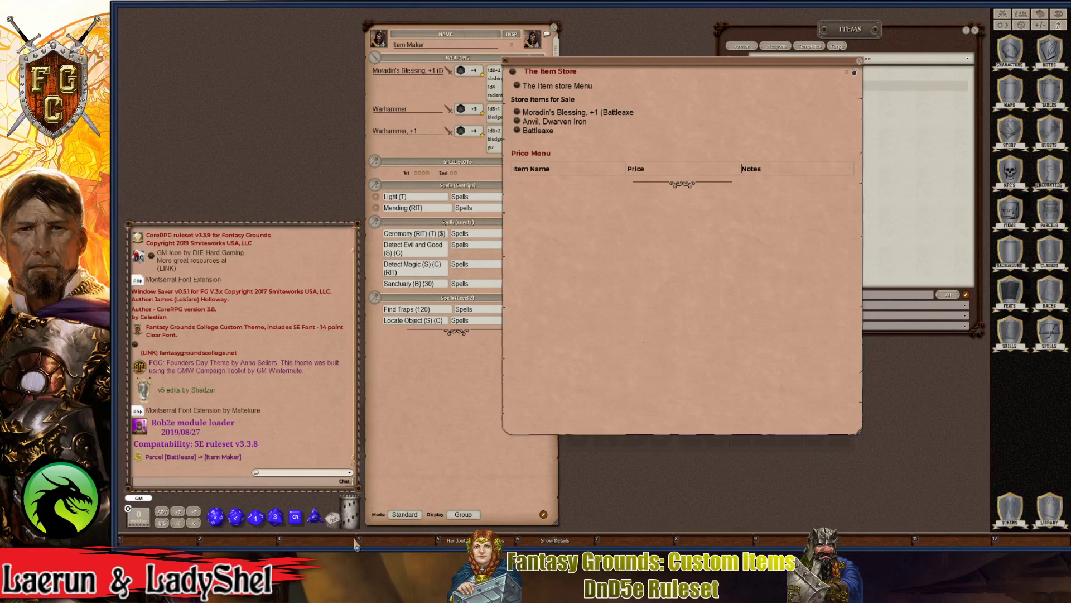
key("ctrl")
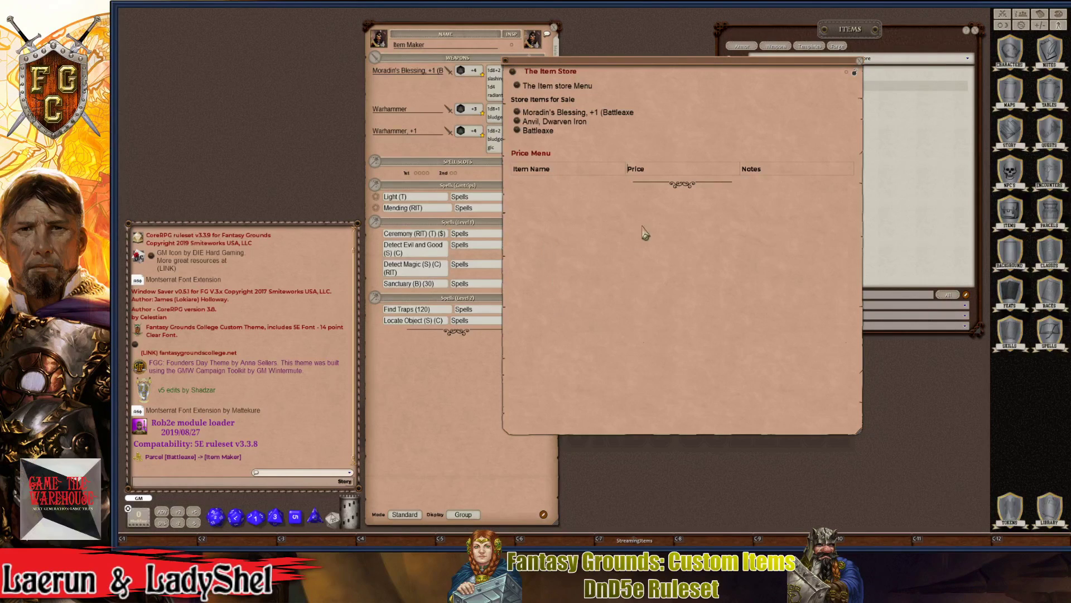
- Open the Item Store Menu handout from its link and move it and the story entry clear of the items list
left_click_drag(671, 64, 799, 141)
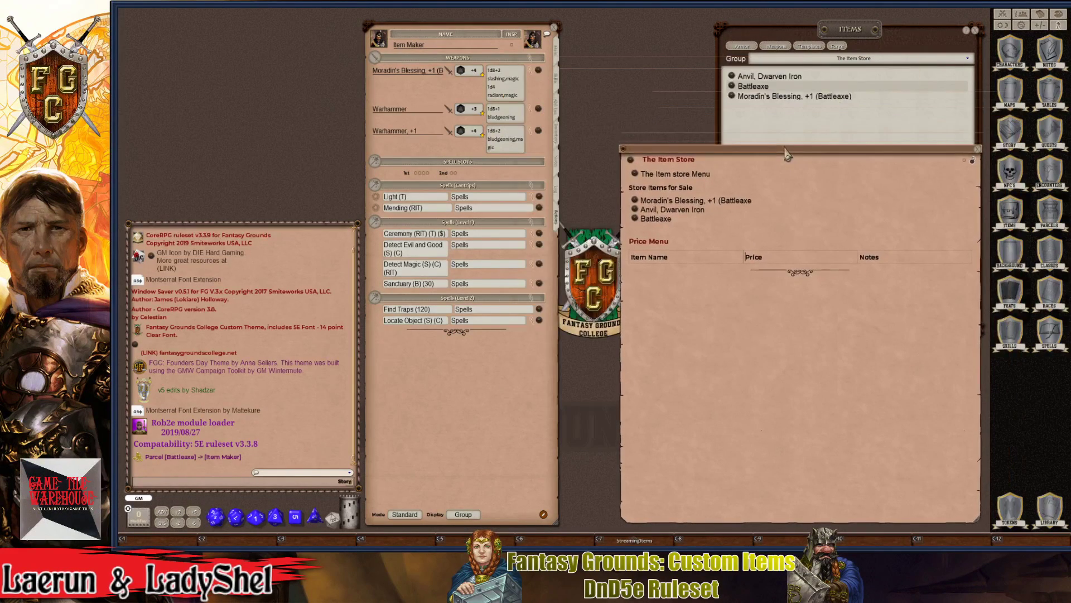
left_click(635, 174)
left_click_drag(786, 162, 384, 66)
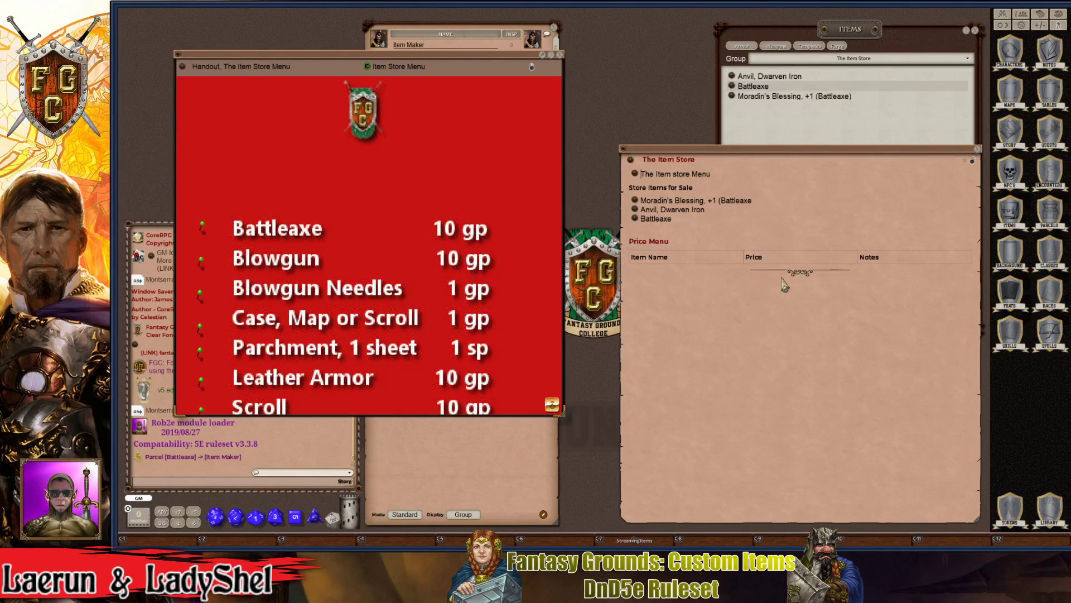
left_click_drag(753, 159, 577, 118)
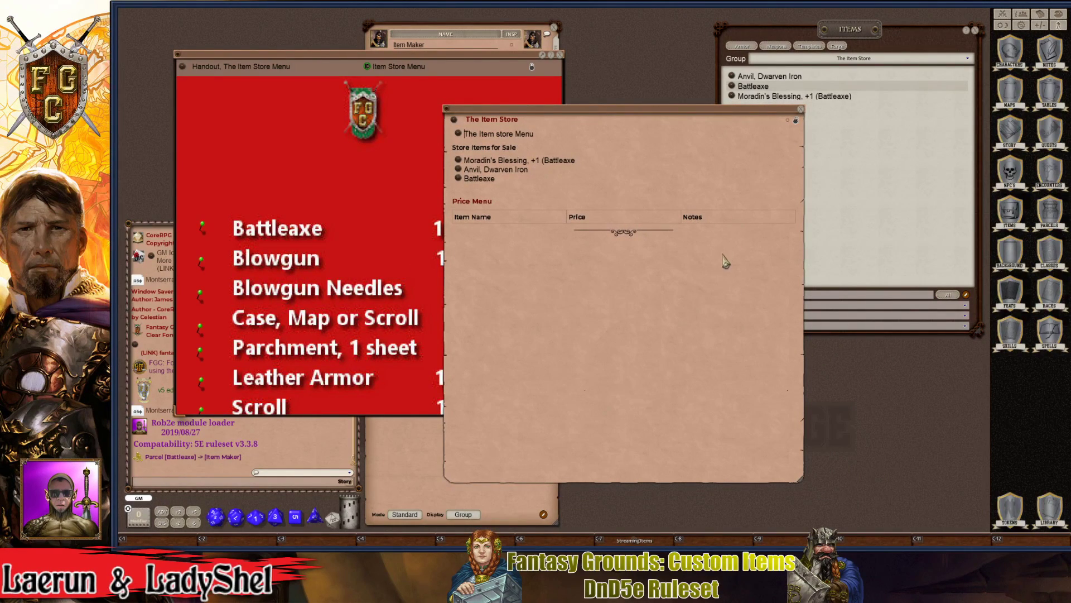
left_click_drag(734, 118, 600, 111)
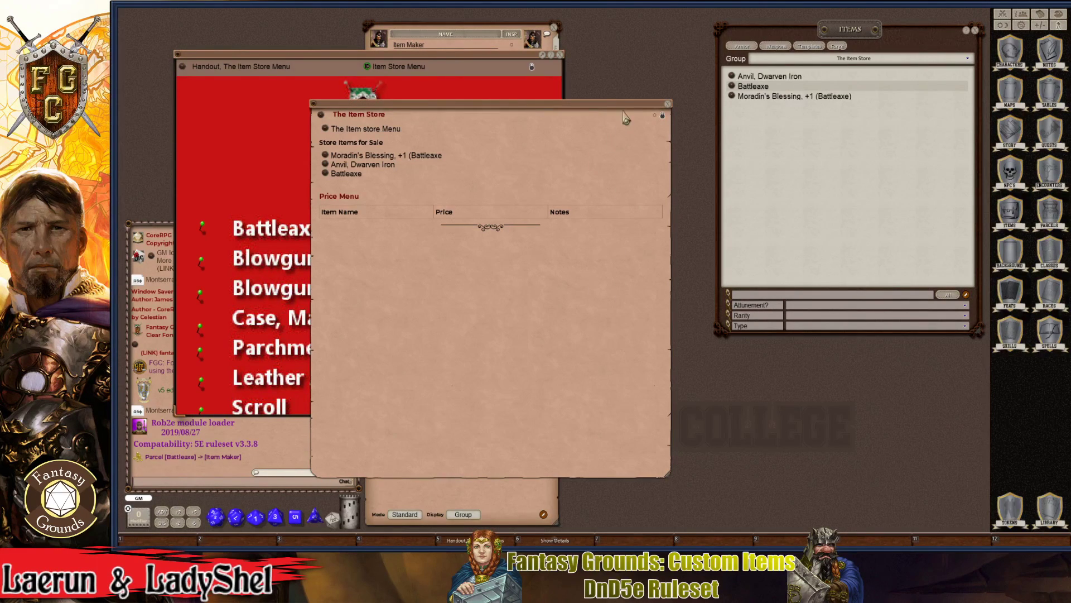
- Move the story entry aside and open The Stores Handbook's reference manual from the module library, expanding its contents
left_click_drag(625, 111, 525, 84)
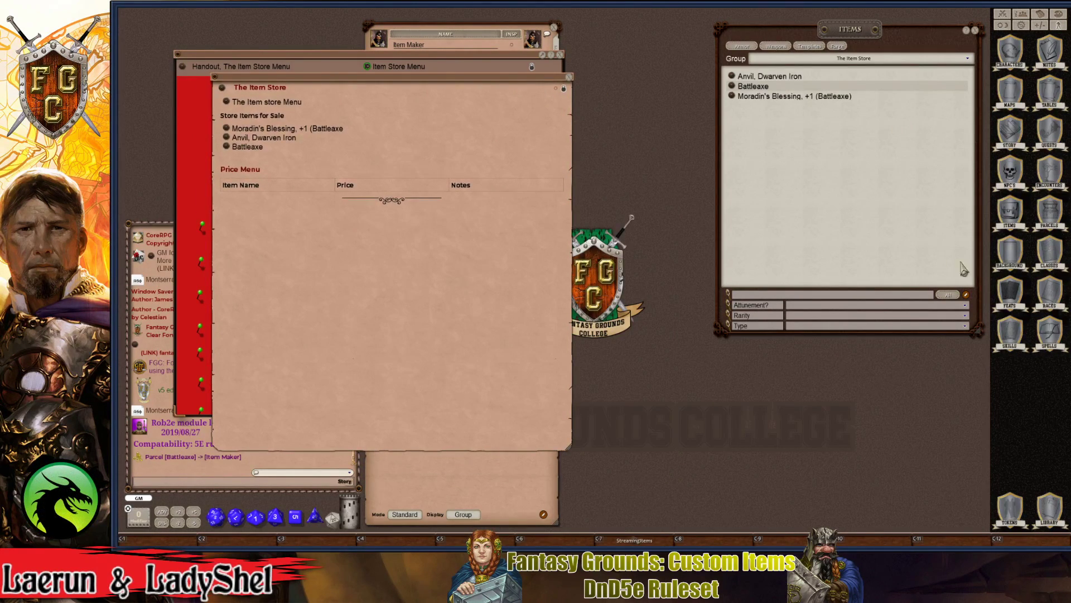
left_click(1055, 513)
scroll(544, 416, "down", 10)
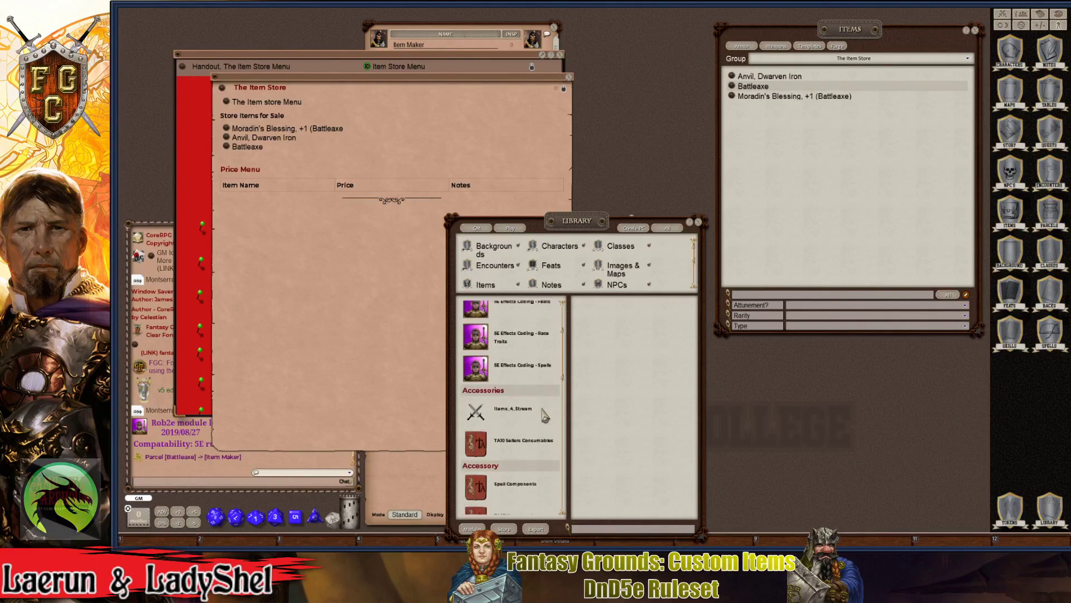
scroll(531, 423, "down", 3)
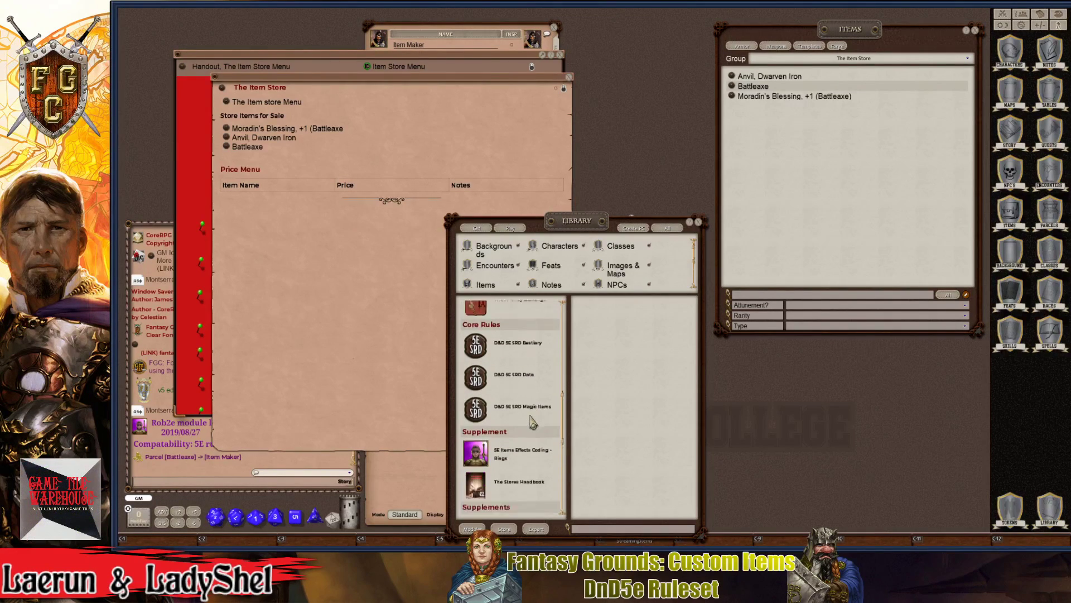
left_click(533, 439)
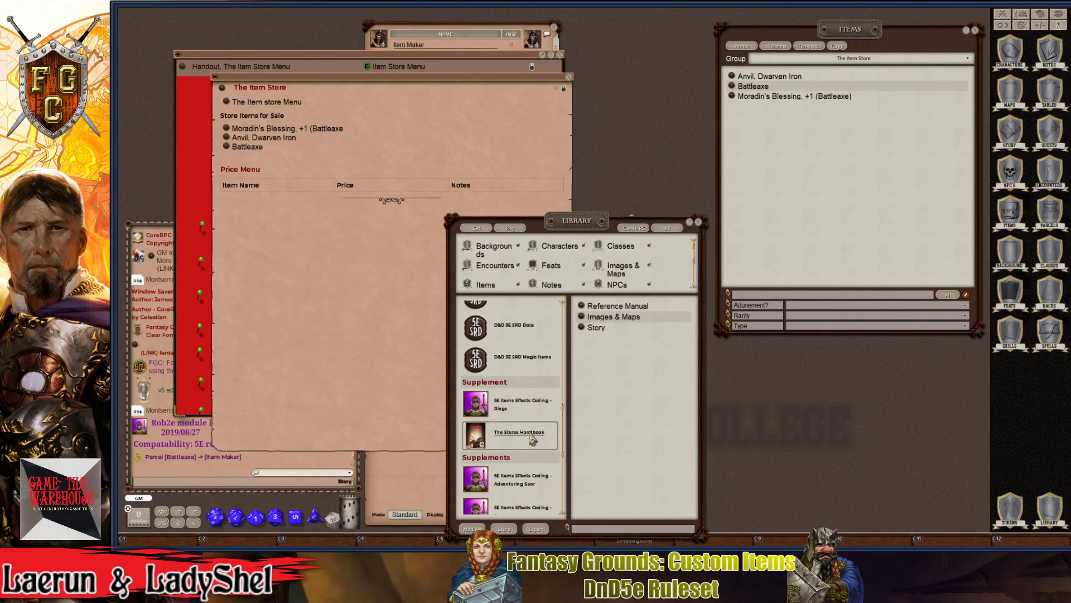
left_click(583, 305)
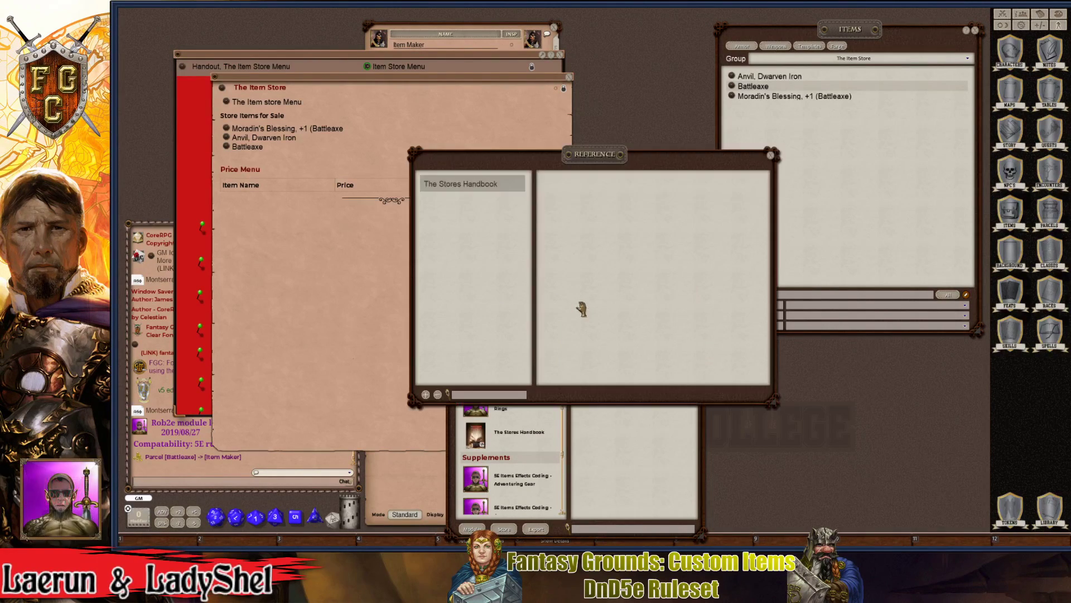
left_click(464, 184)
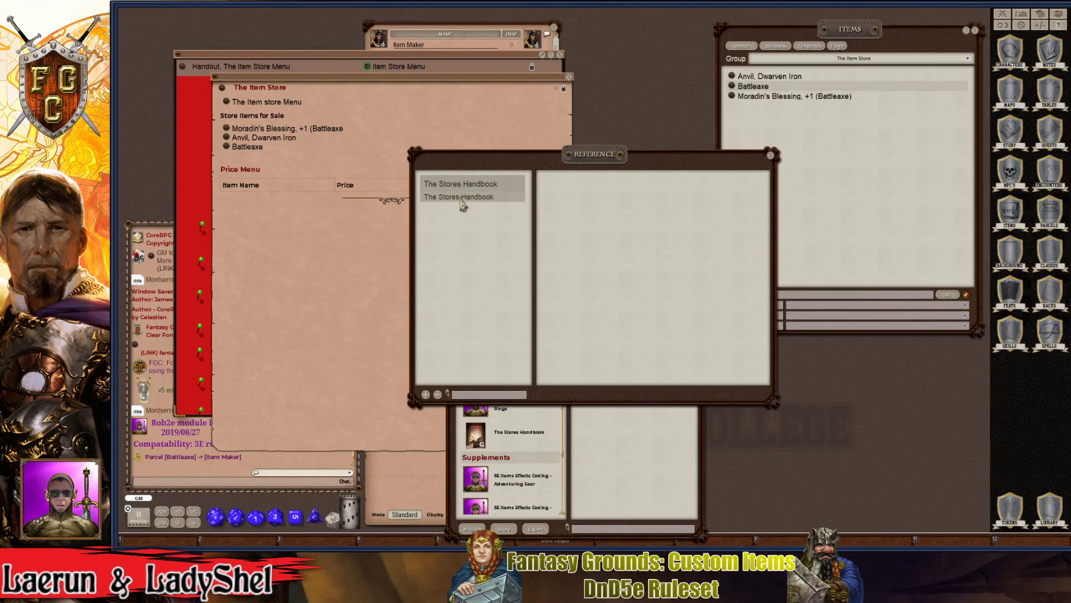
left_click(461, 197)
- Move and enlarge the reference manual window, and look through its list of stores
scroll(504, 262, "down", 2)
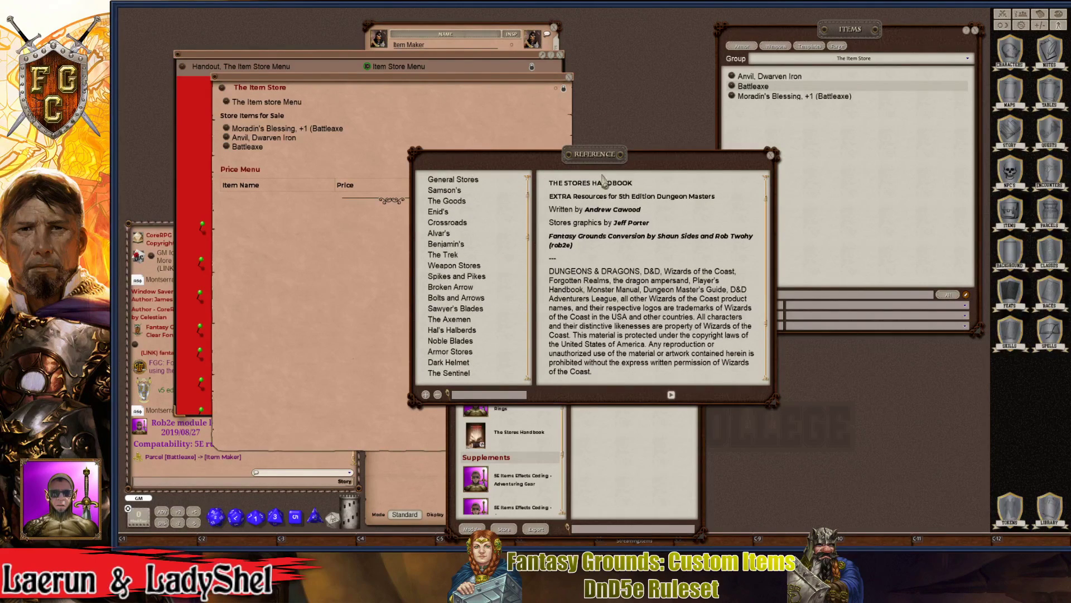
left_click_drag(594, 154, 597, 76)
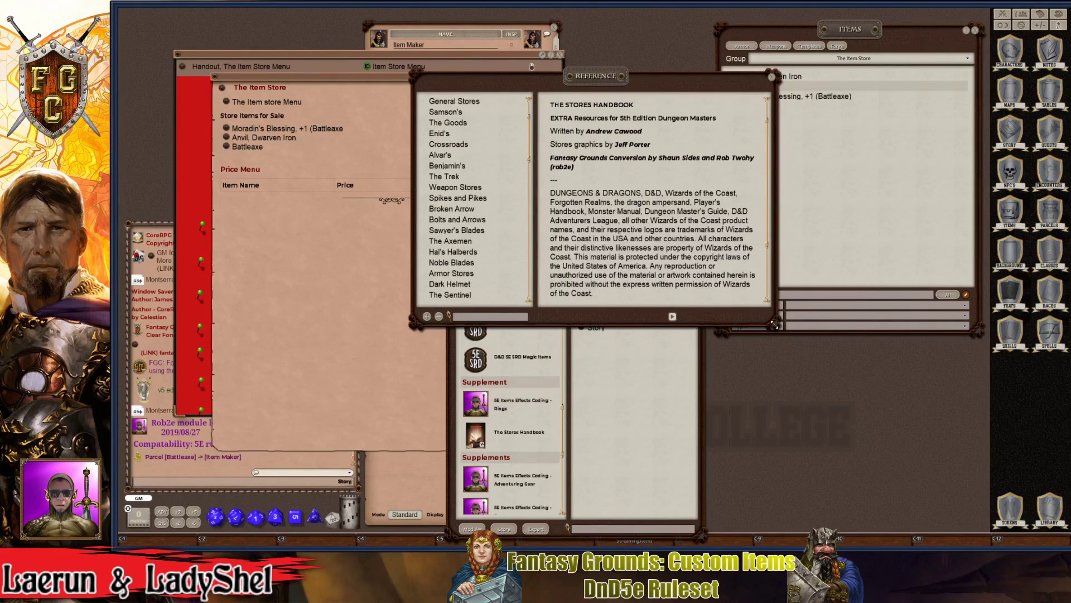
left_click_drag(775, 327, 824, 474)
scroll(471, 337, "down", 4)
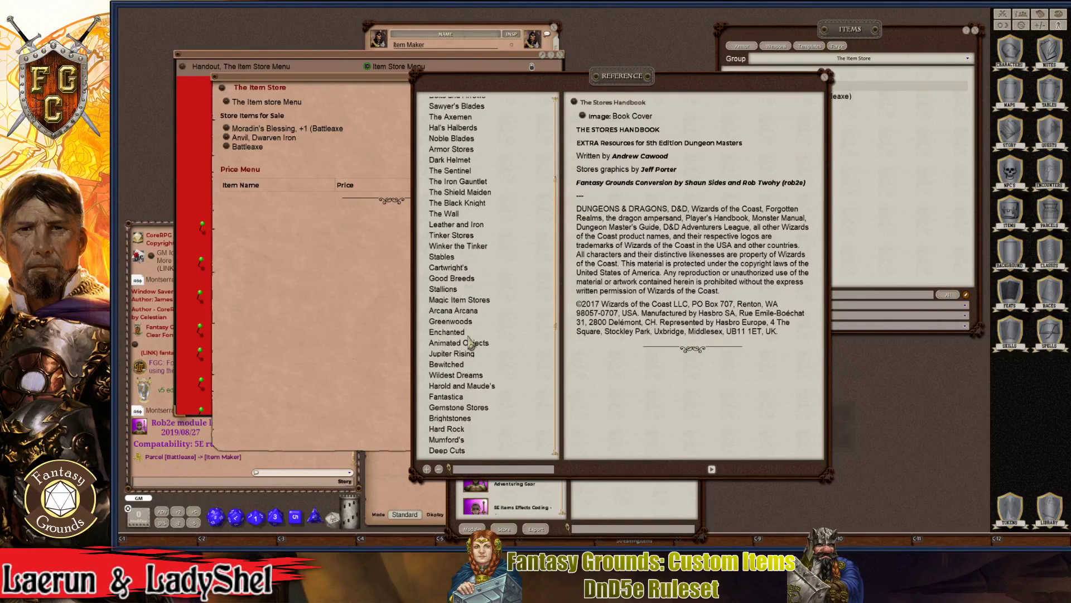
scroll(471, 338, "up", 6)
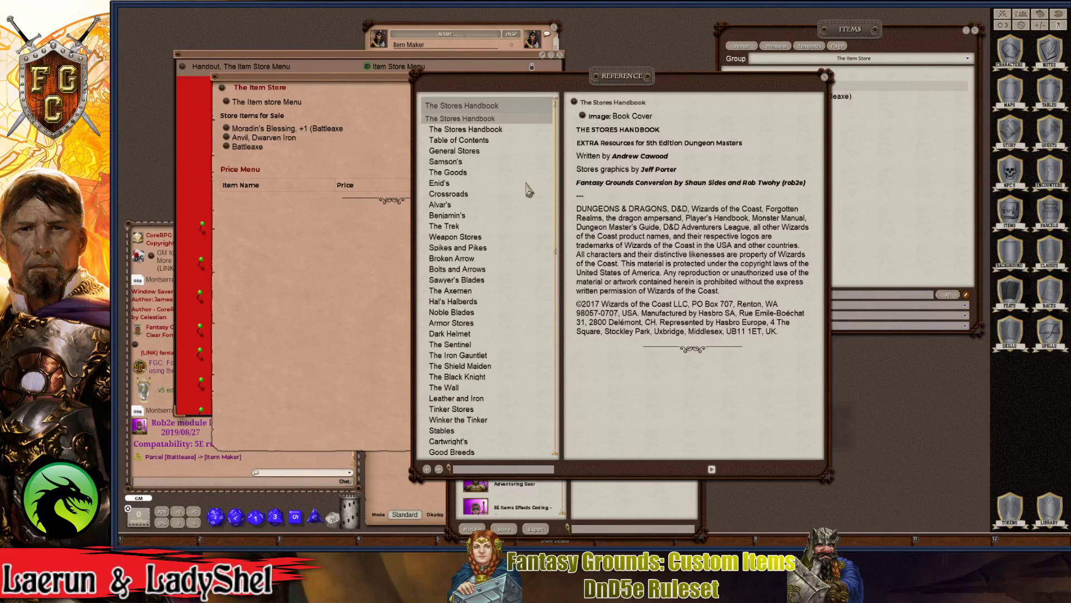
- View the handbook's Book Cover image and the General Stores Hang Sign image, closing each after viewing
left_click(584, 118)
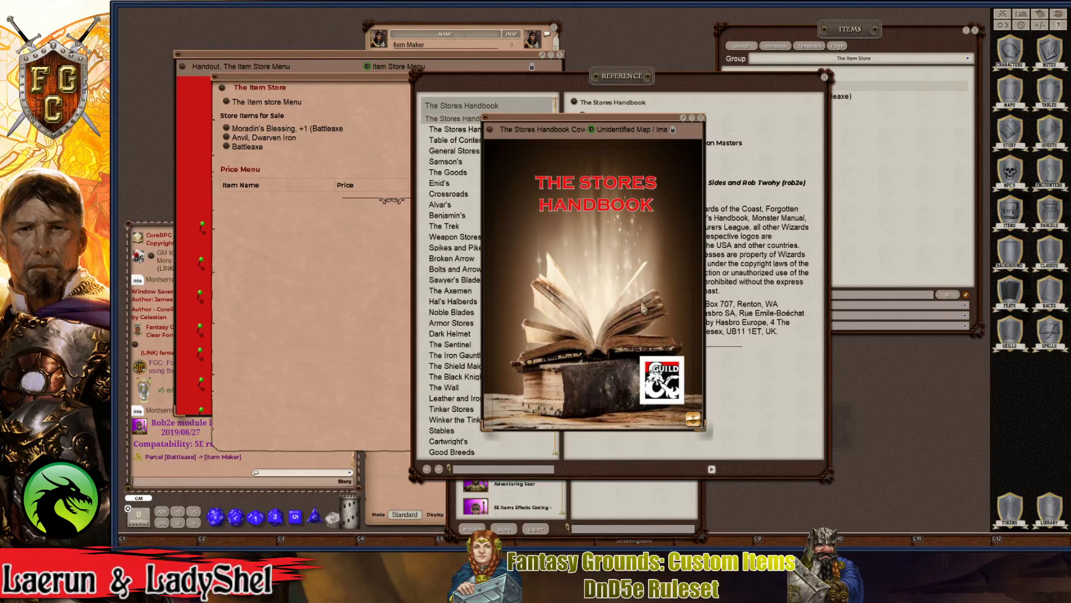
left_click(701, 117)
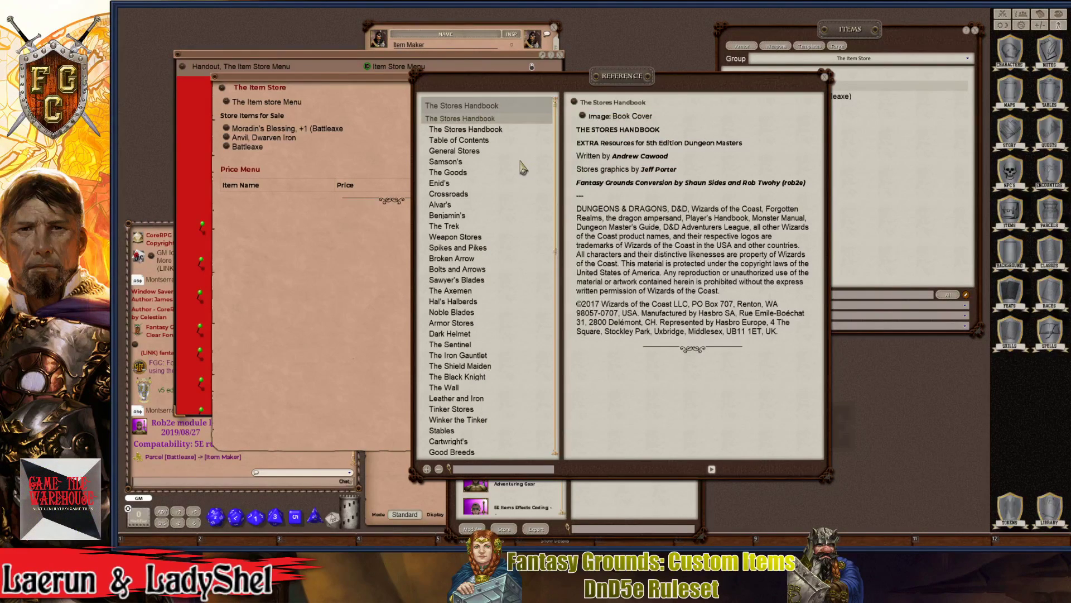
left_click(472, 152)
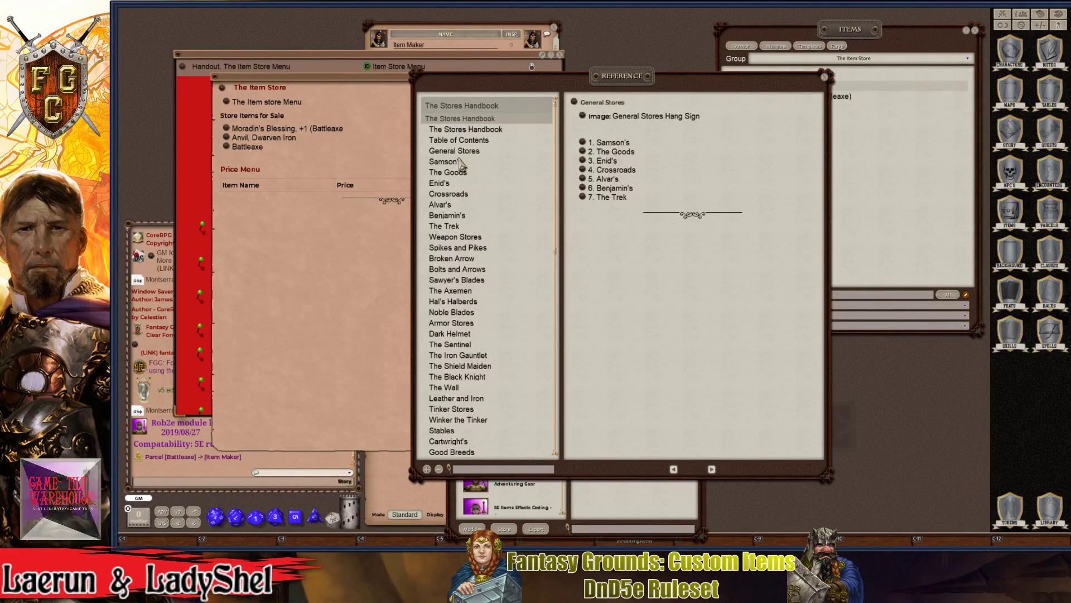
left_click(583, 117)
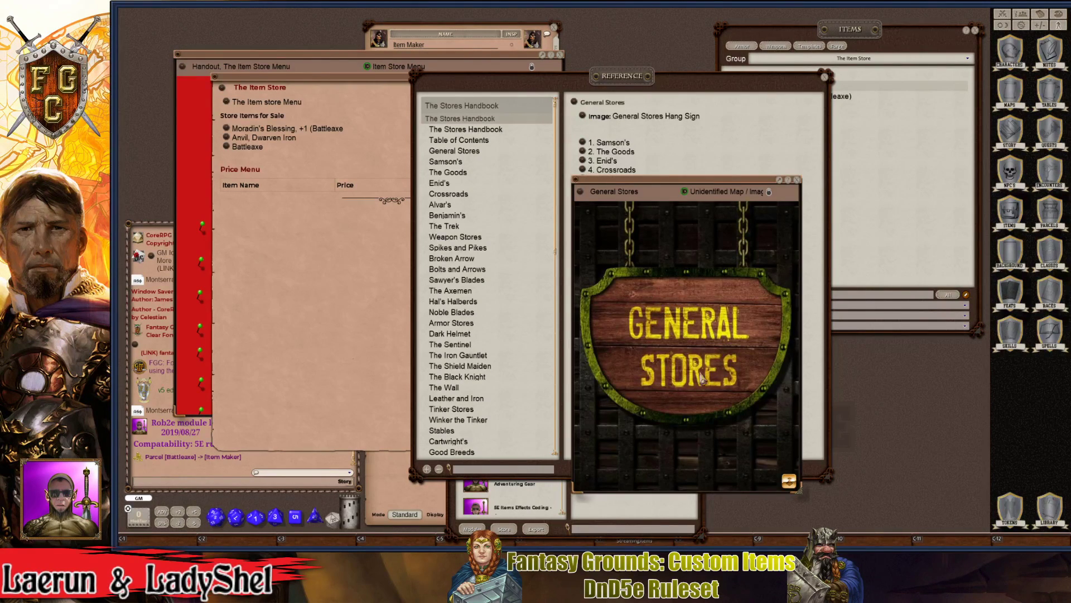
left_click(797, 181)
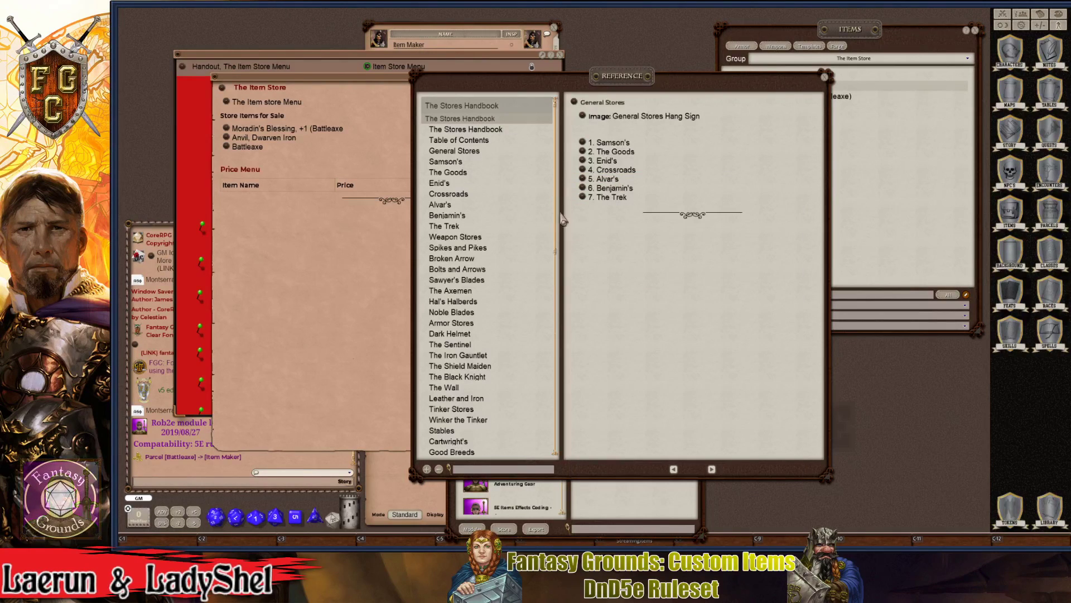
- Open the Samson's store entry beside the contents list and examine its sections and price list
left_click(582, 143)
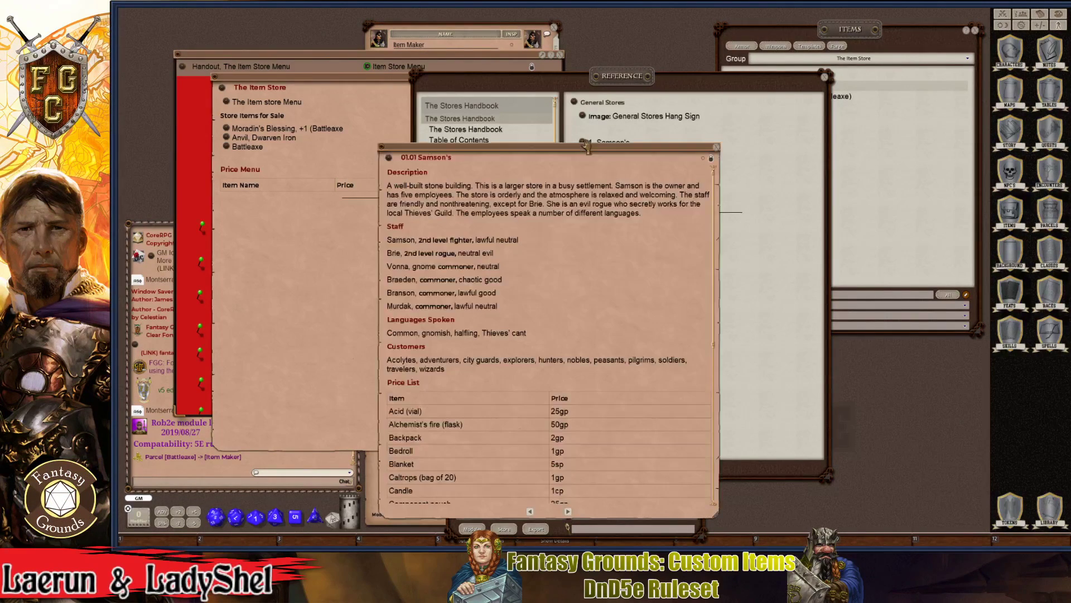
left_click_drag(580, 153, 758, 81)
scroll(789, 383, "down", 5)
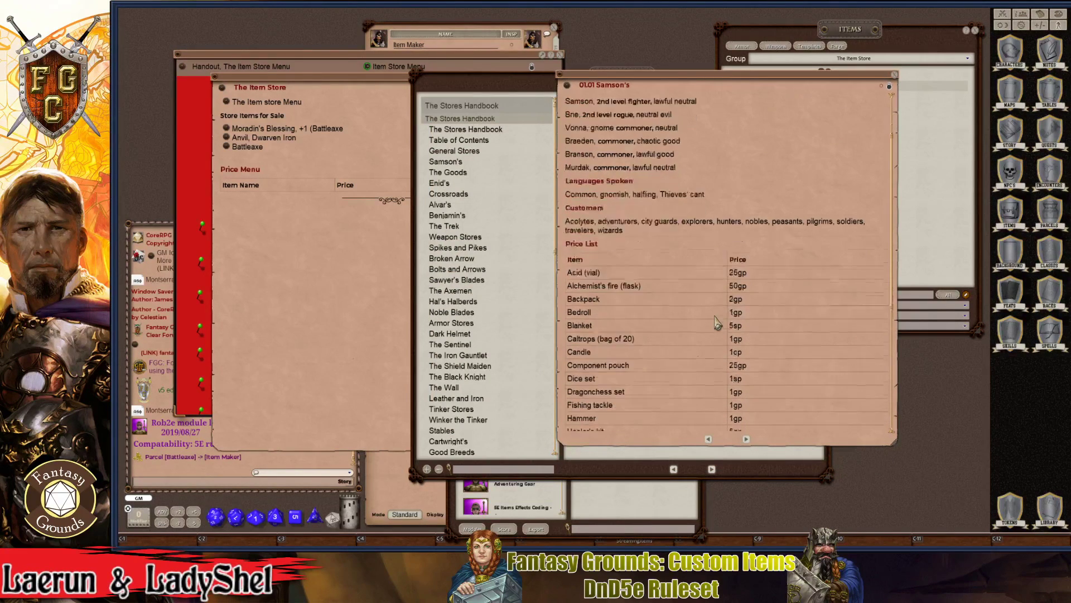
scroll(721, 318, "down", 4)
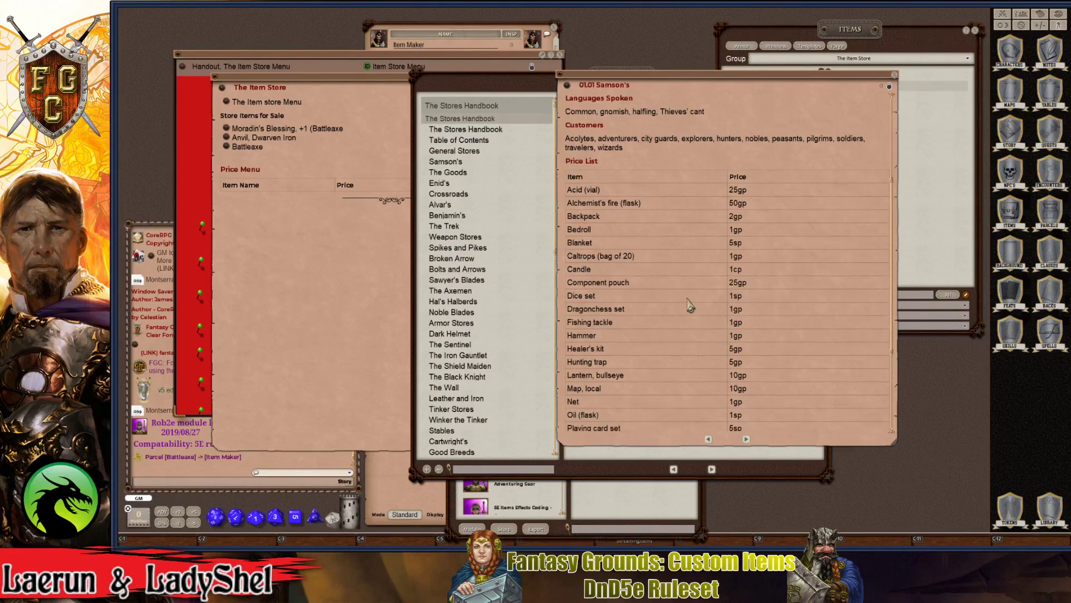
scroll(693, 310, "down", 3)
scroll(706, 329, "down", 1)
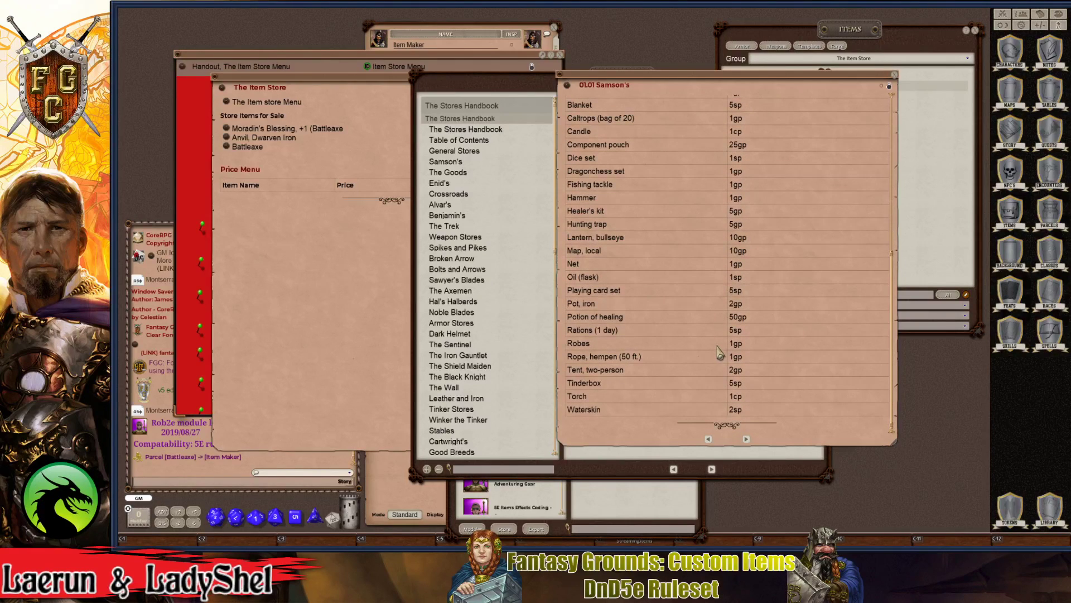
- Go to the following store entry, The Goods, and review its description, staff, customers and price list
left_click(746, 440)
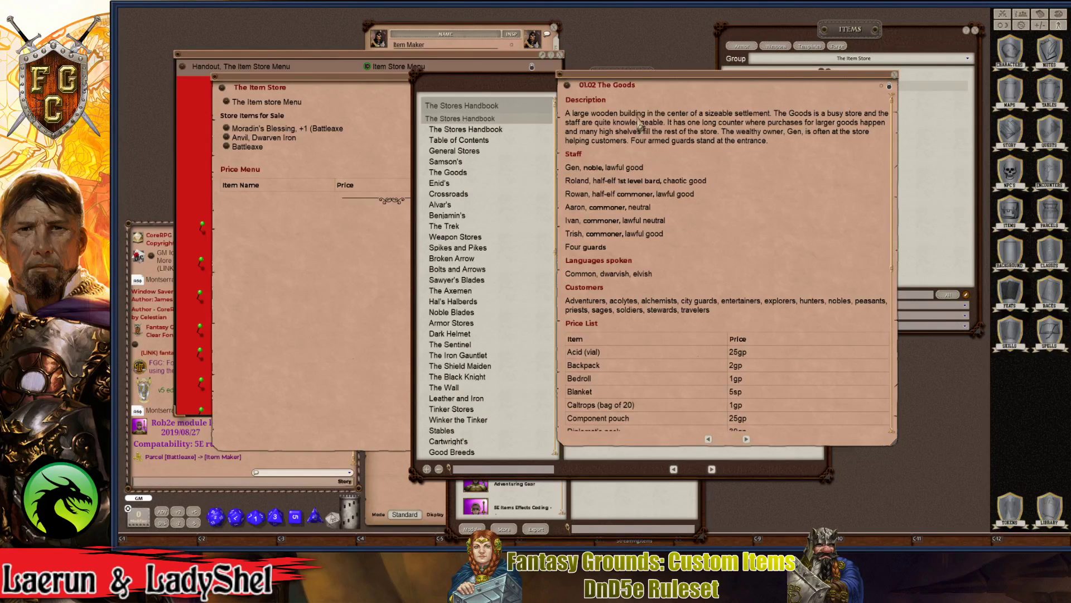
scroll(651, 136, "down", 1)
scroll(652, 137, "down", 2)
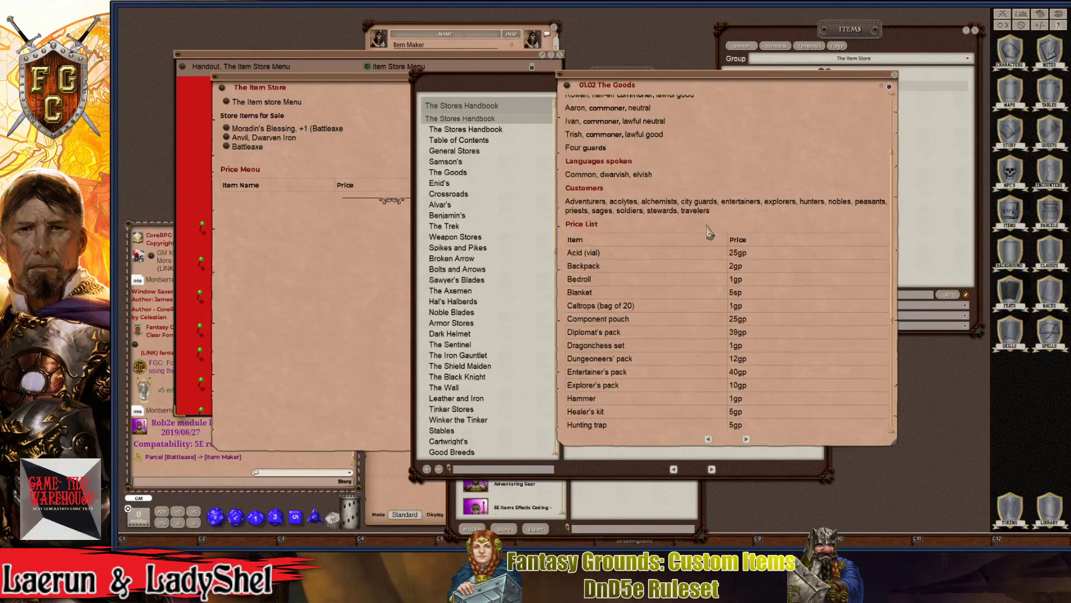
scroll(636, 155, "up", 2)
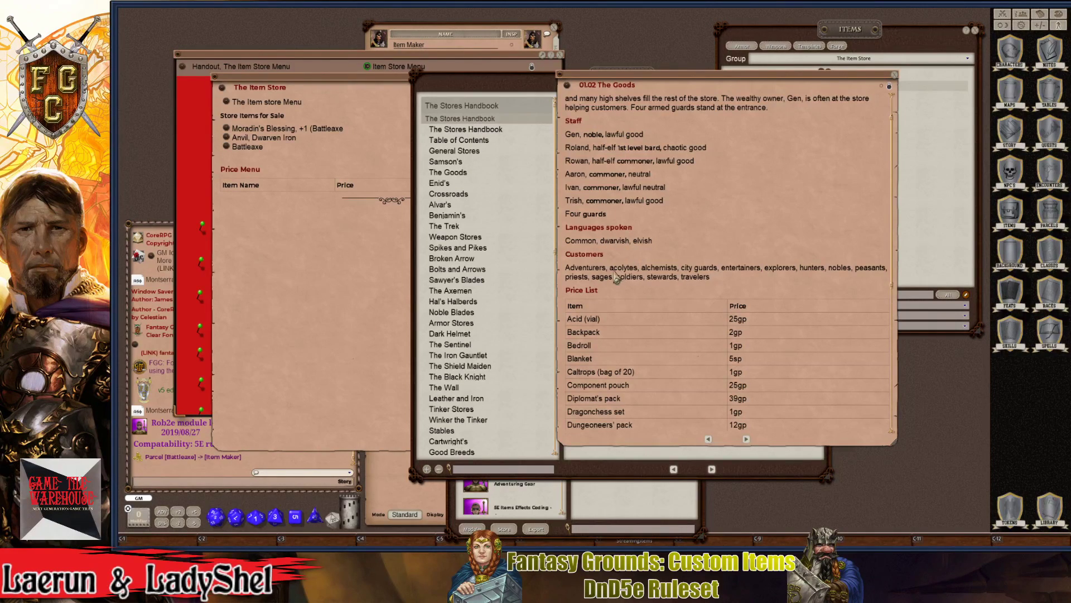
scroll(665, 287, "up", 1)
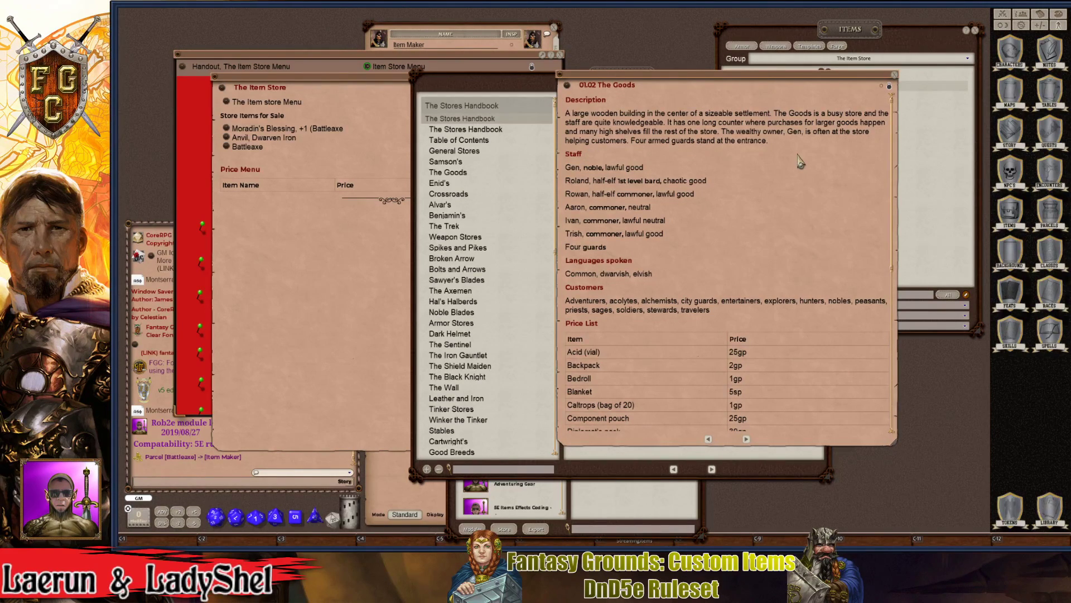
key("ctrl")
key("ctrl")
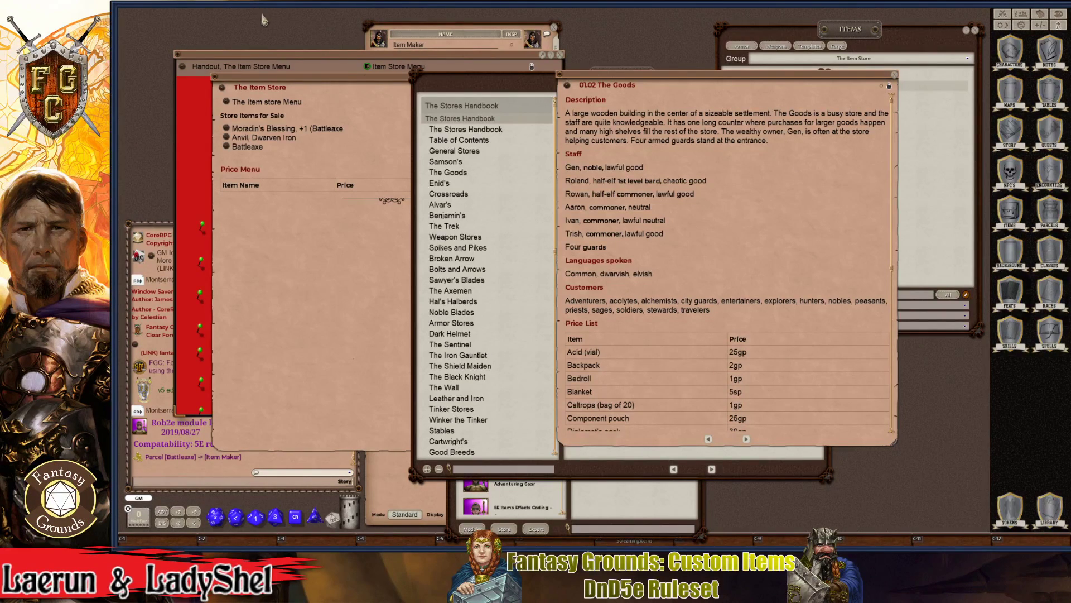
- Bring up The Item Store Menu handout, close it, and reopen it from its link in the story entry
left_click(253, 65)
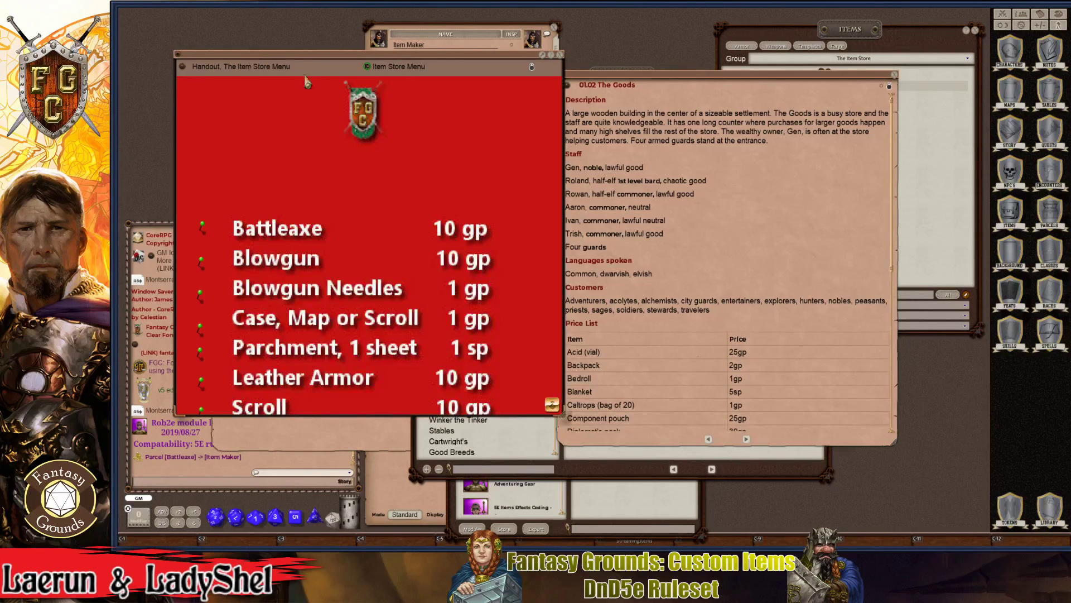
scroll(242, 228, "up", 2)
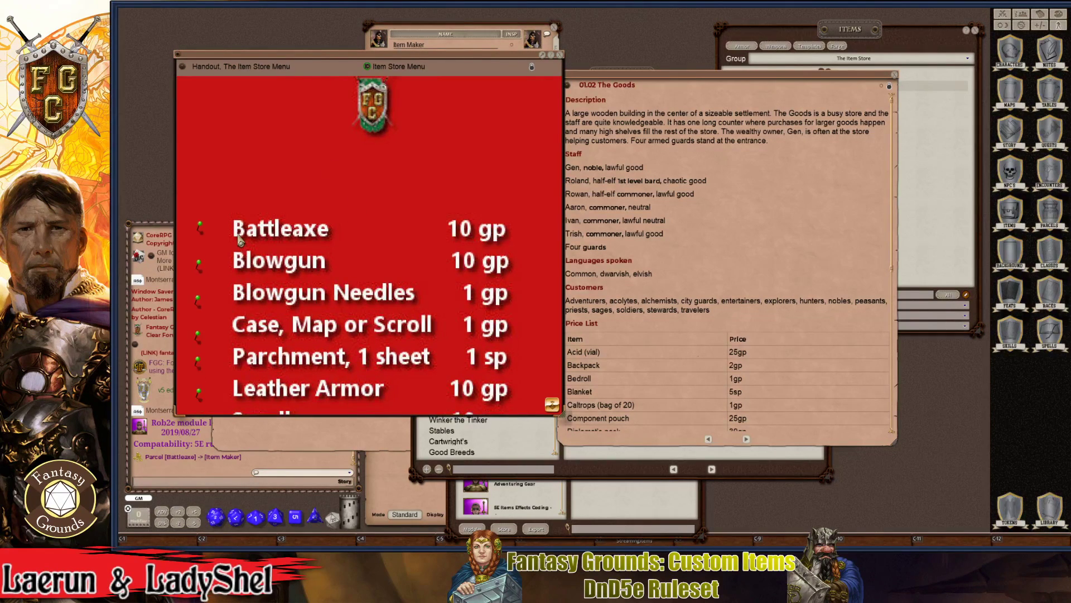
left_click(560, 55)
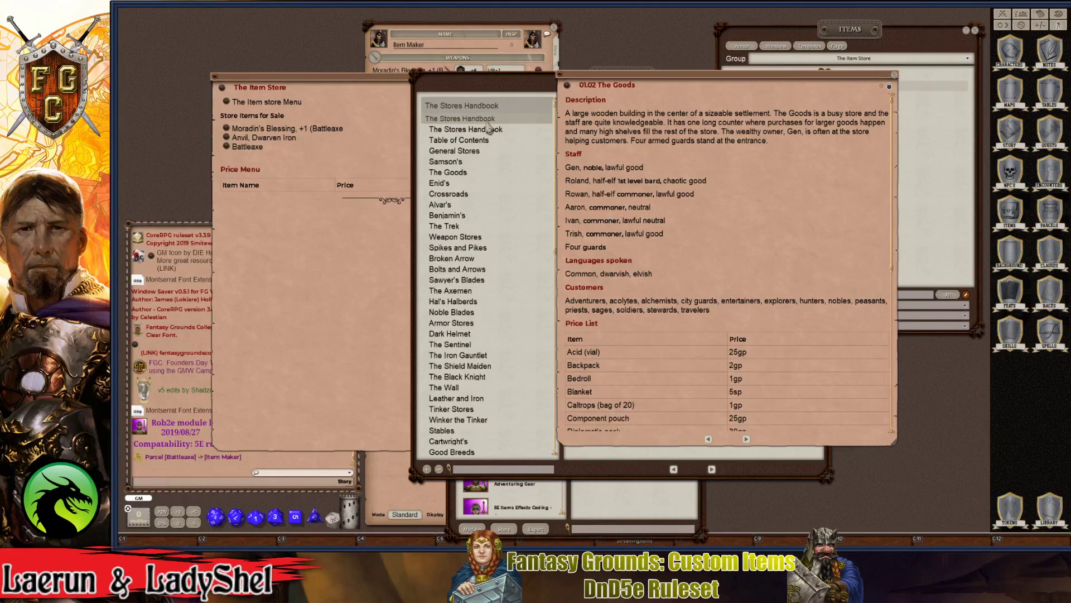
left_click(226, 103)
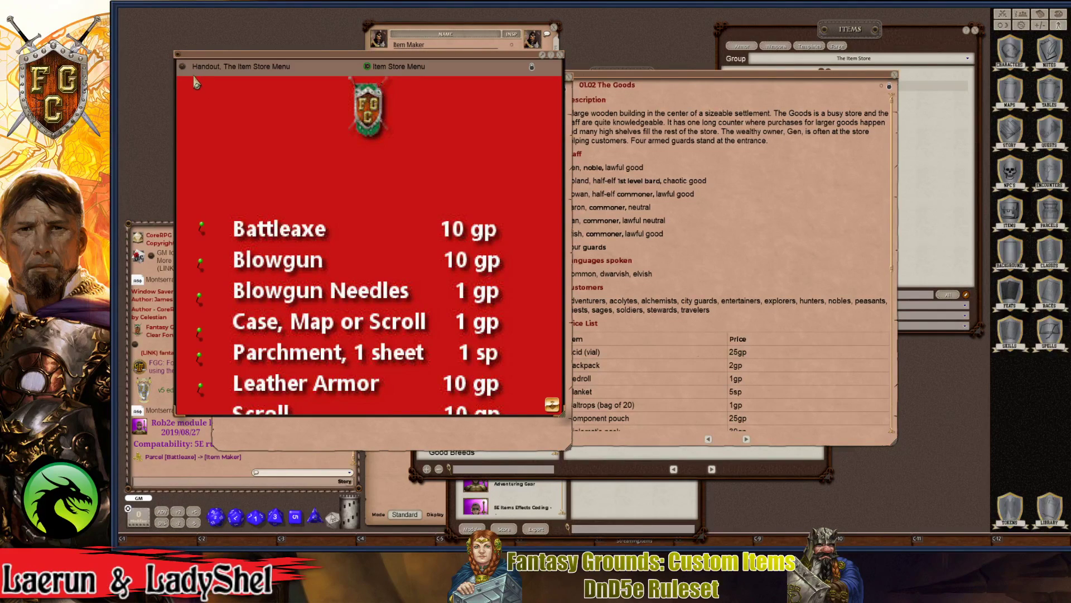
- Open the sharing options of The Item Store Menu handout
right_click(229, 133)
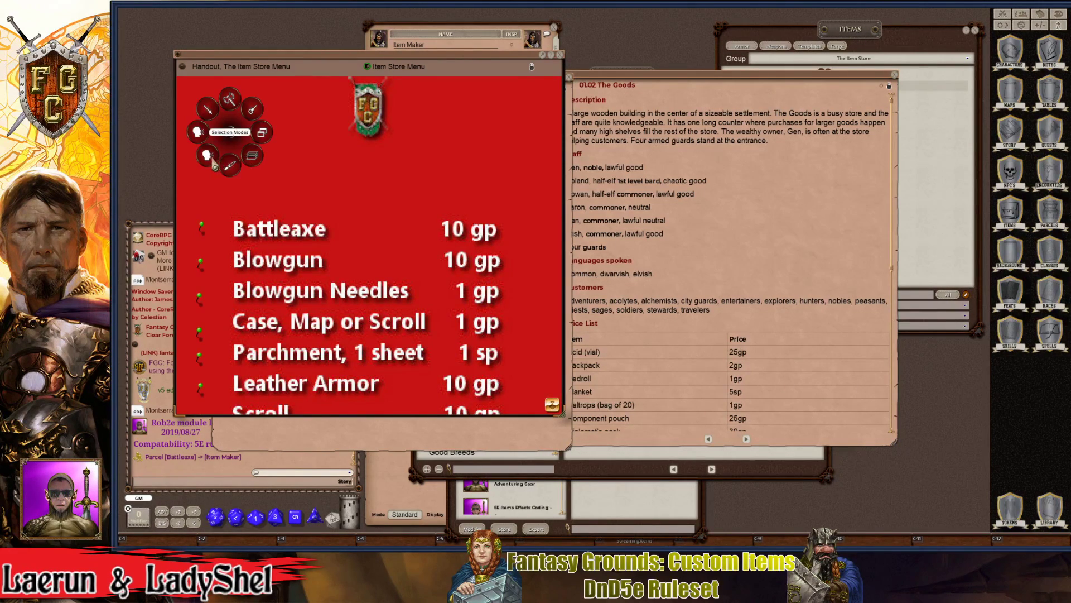
left_click(199, 134)
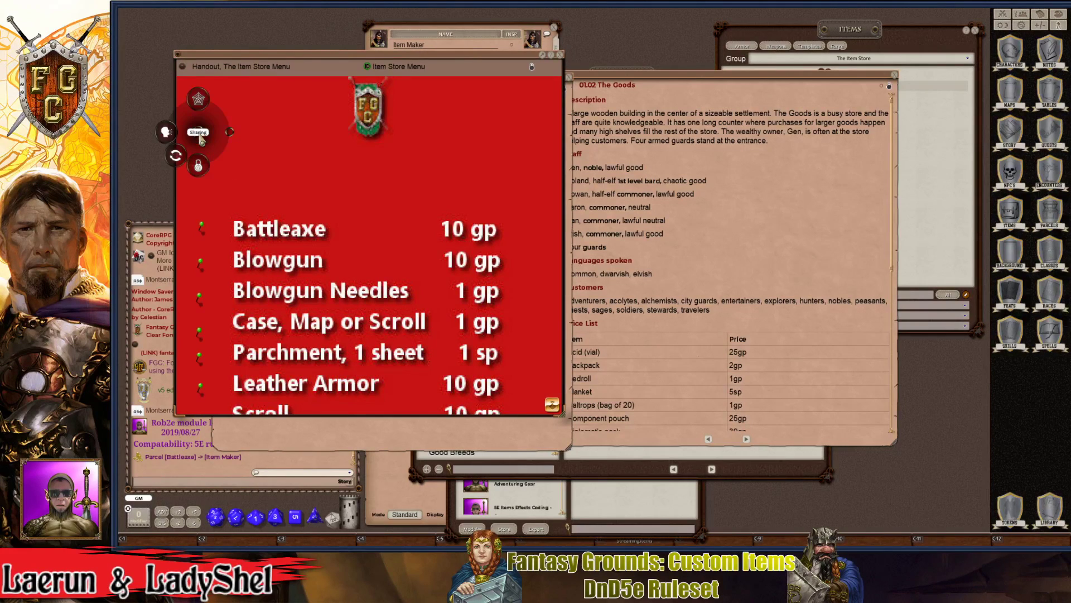
left_click(200, 107)
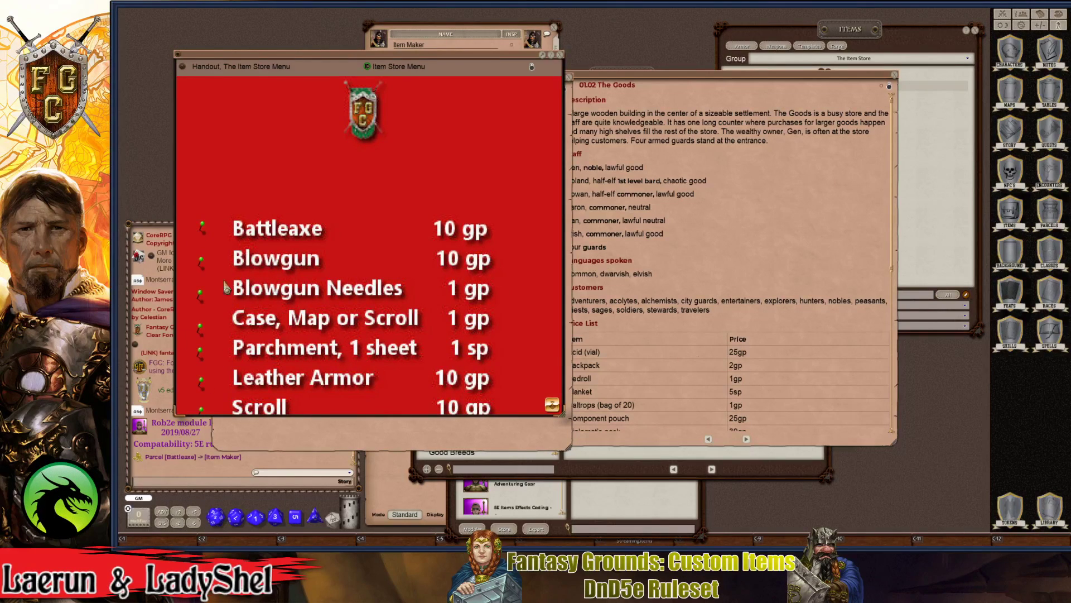
- View the Battleaxe parcel from its pin on the handout, close it, and move The Goods entry clear of the handout
left_click(202, 227)
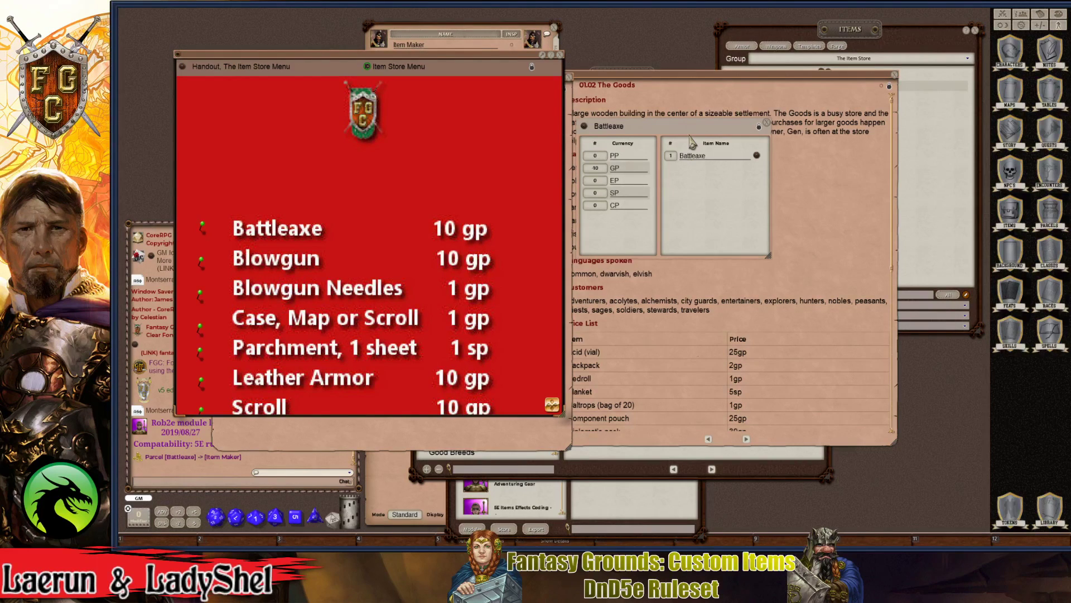
left_click_drag(690, 140, 789, 341)
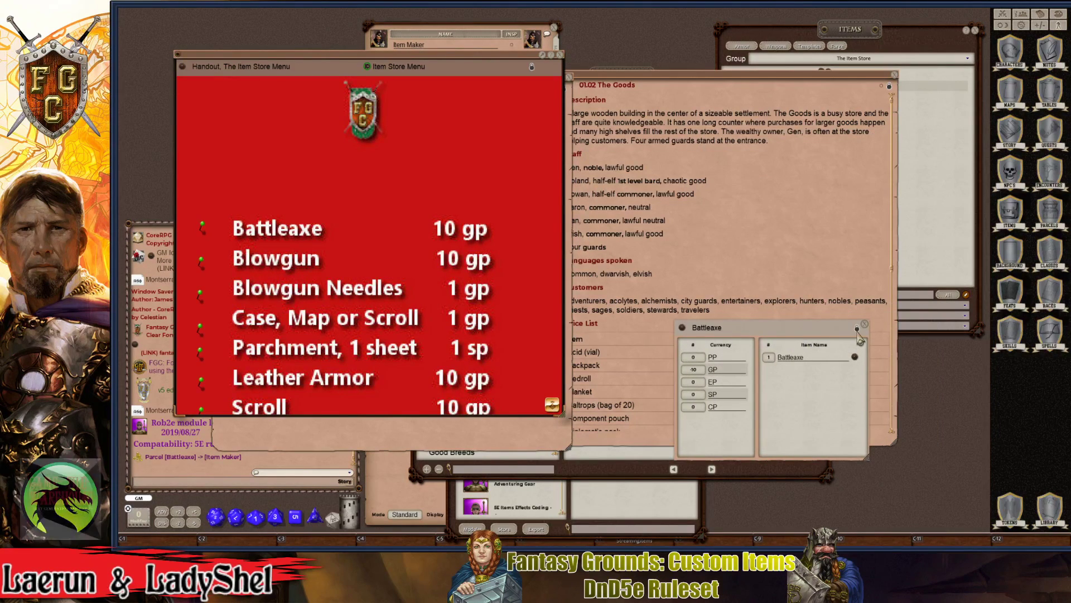
left_click(865, 323)
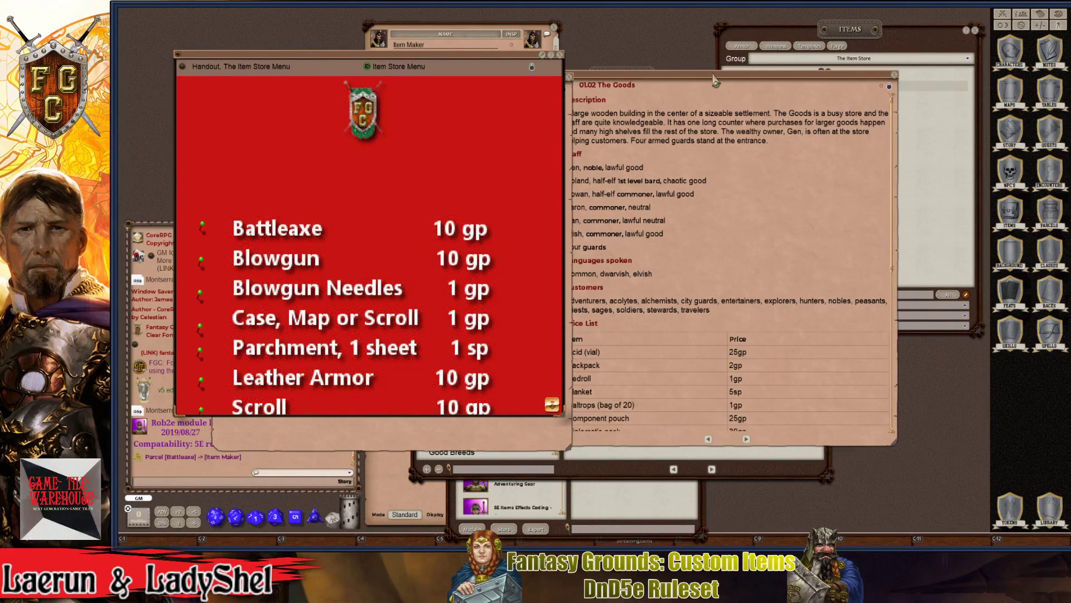
left_click_drag(716, 82, 738, 47)
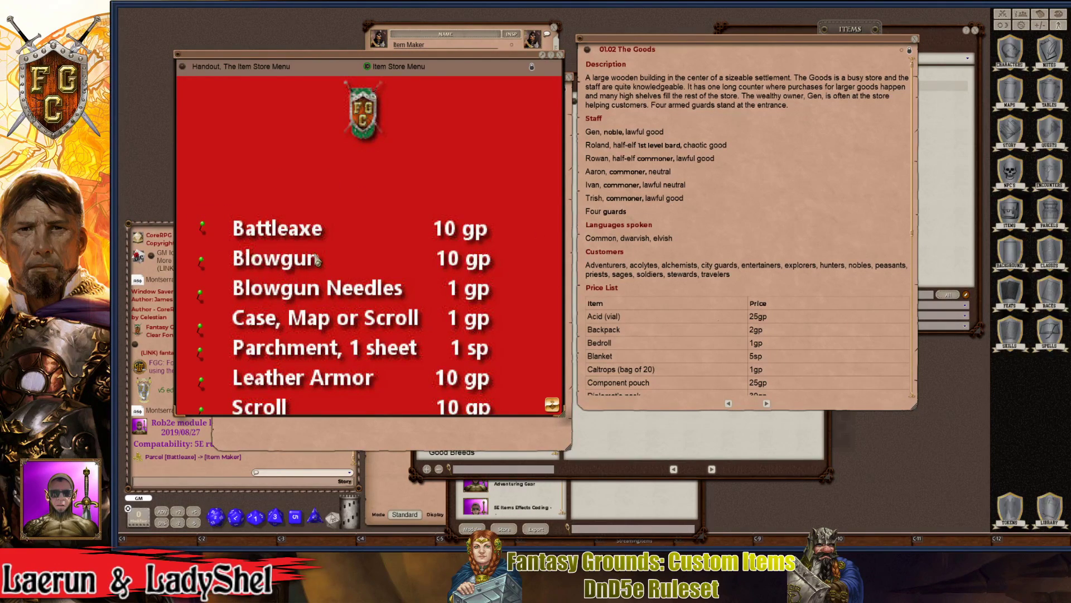
- Enlarge The Item Store Menu handout to show its full item list, and review The Goods price list beside it for comparison
scroll(641, 310, "down", 2)
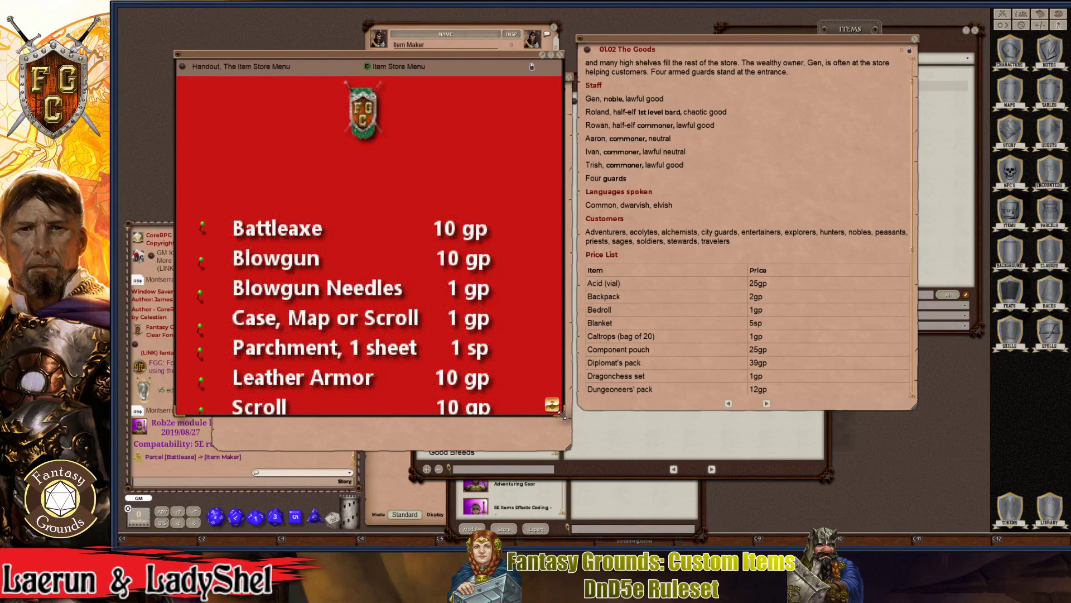
left_click_drag(562, 415, 495, 468)
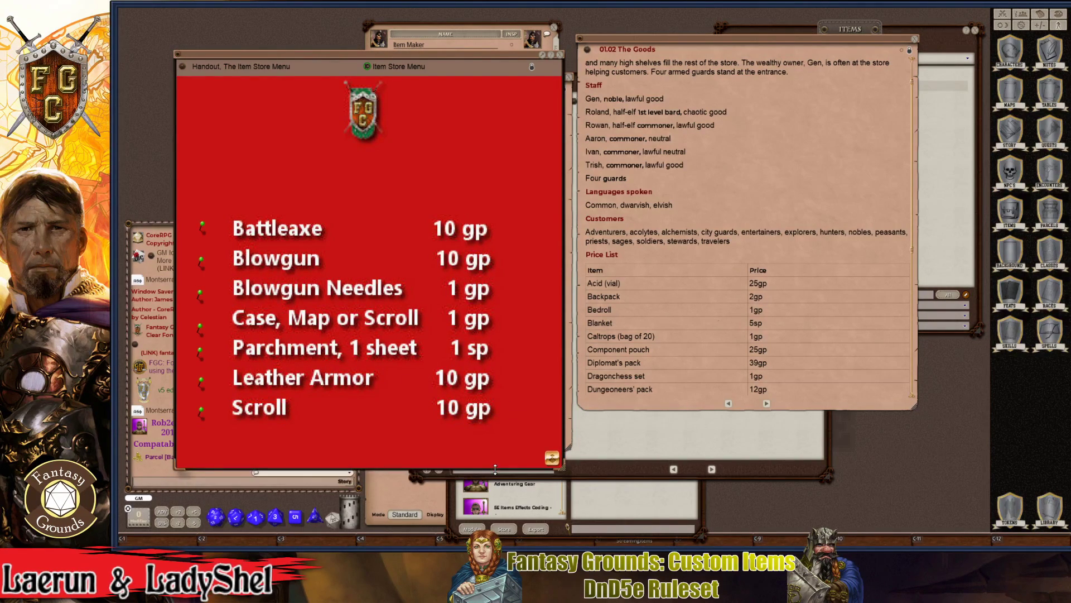
scroll(664, 393, "down", 5)
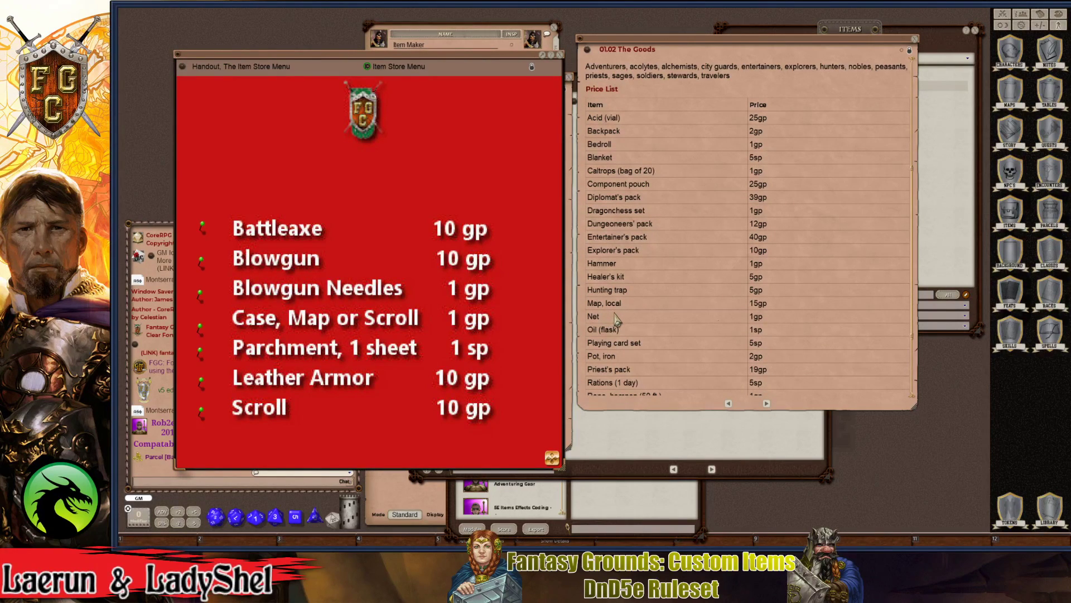
scroll(609, 319, "down", 2)
scroll(617, 319, "down", 2)
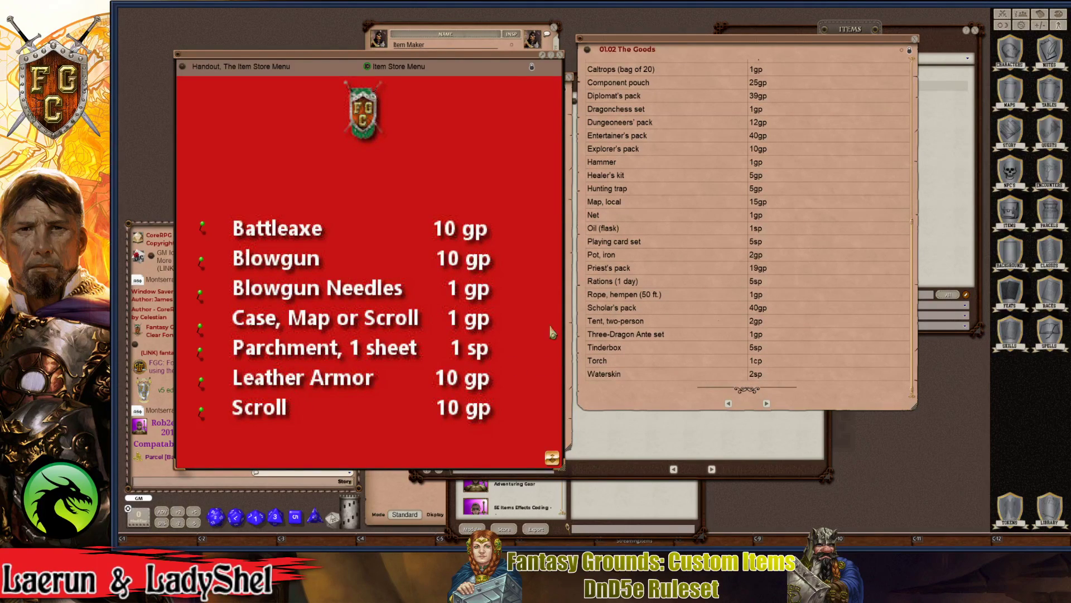
scroll(640, 337, "up", 3)
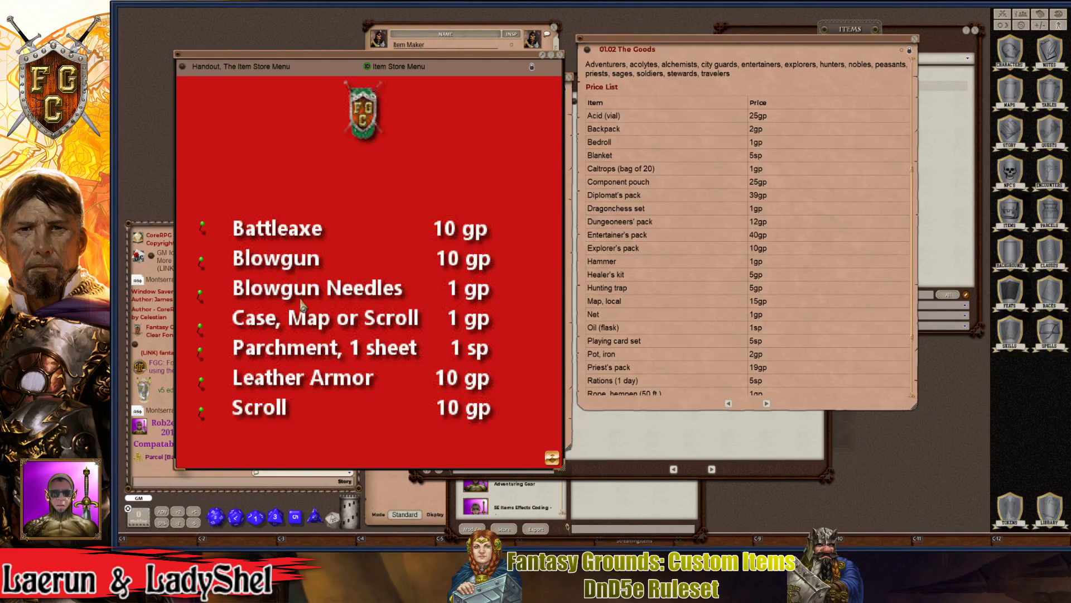
scroll(644, 271, "down", 2)
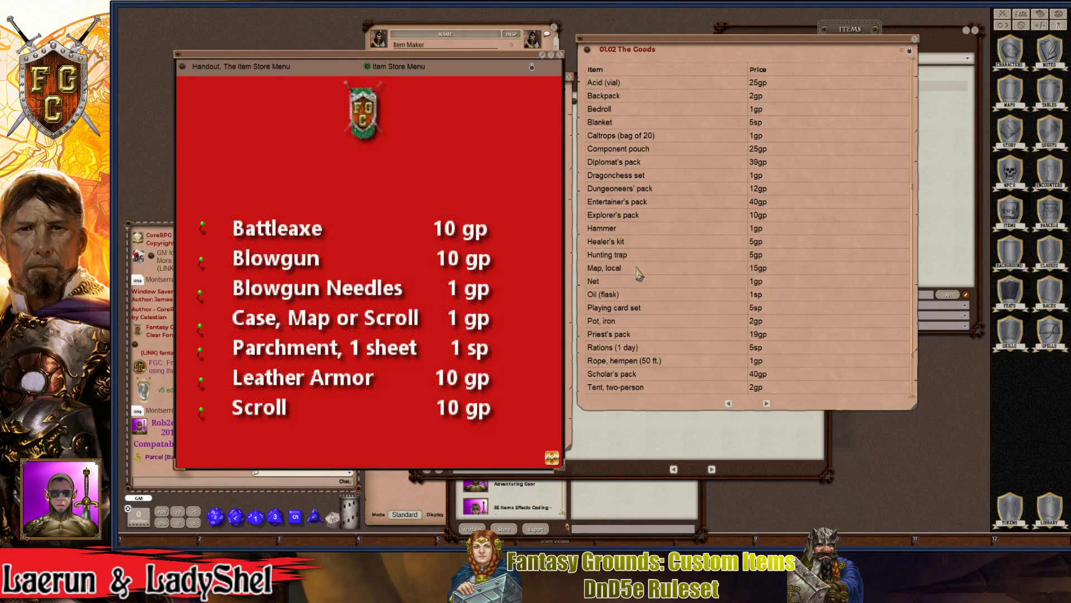
scroll(640, 272, "down", 2)
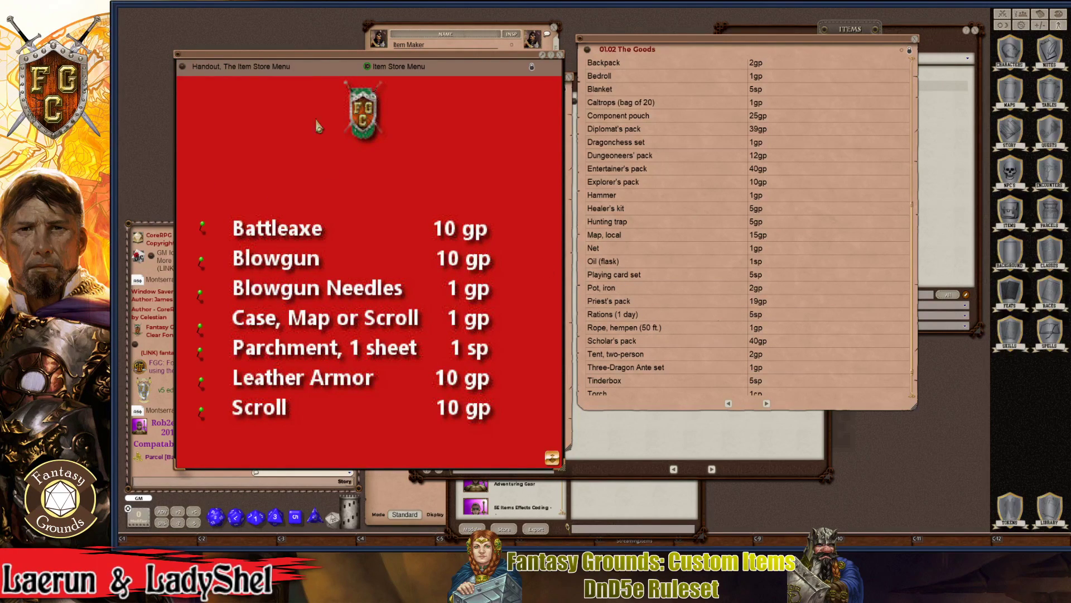
scroll(697, 140, "up", 2)
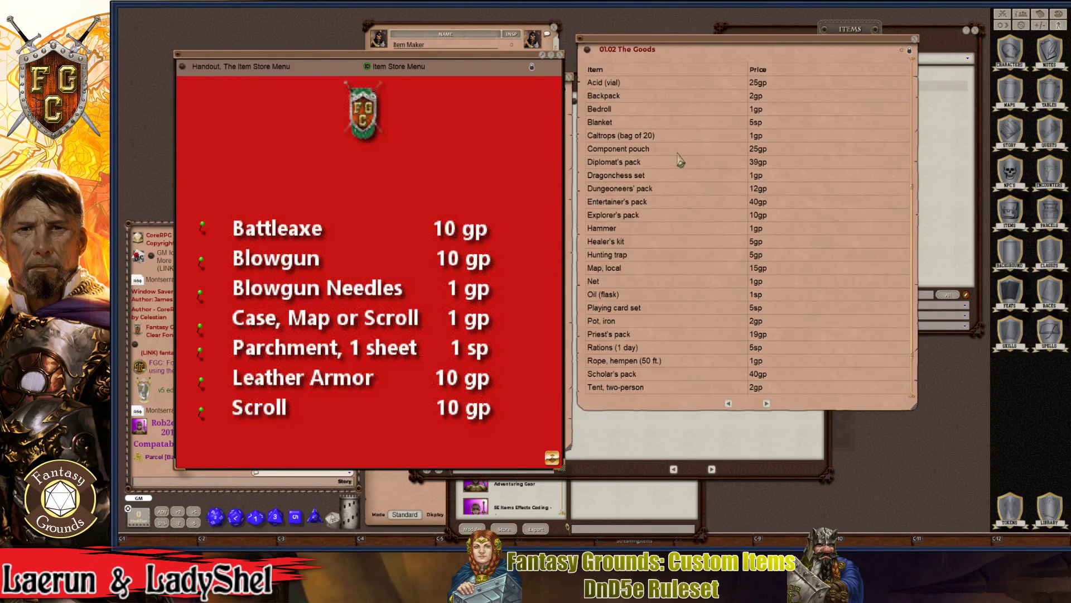
scroll(680, 161, "up", 2)
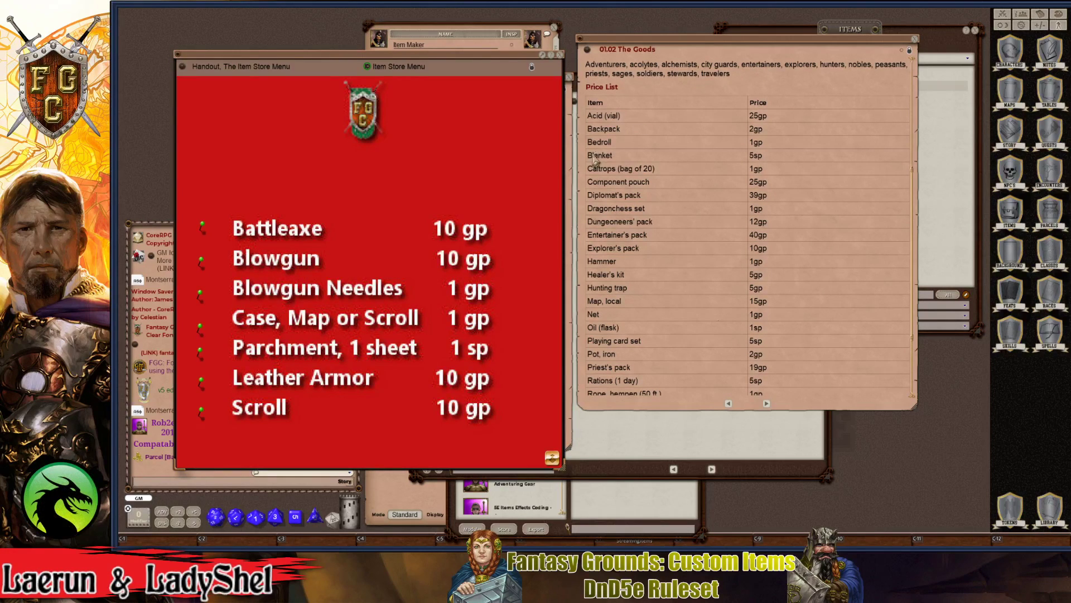
- Arrange The Goods entry and the Items list closer together, and close the Library and the window behind The Goods
left_click_drag(760, 44, 591, 75)
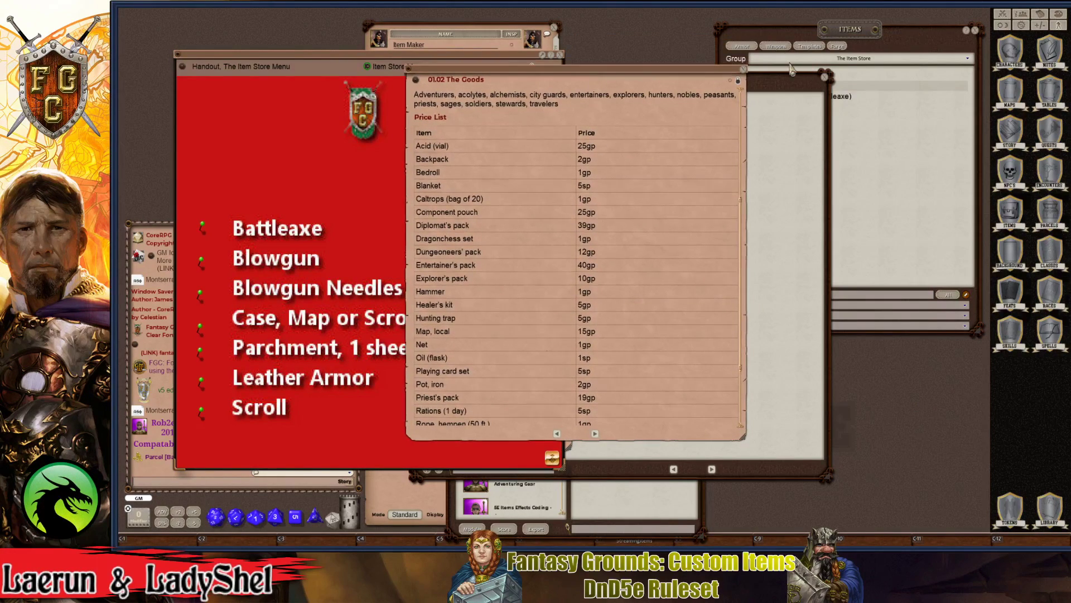
left_click(825, 77)
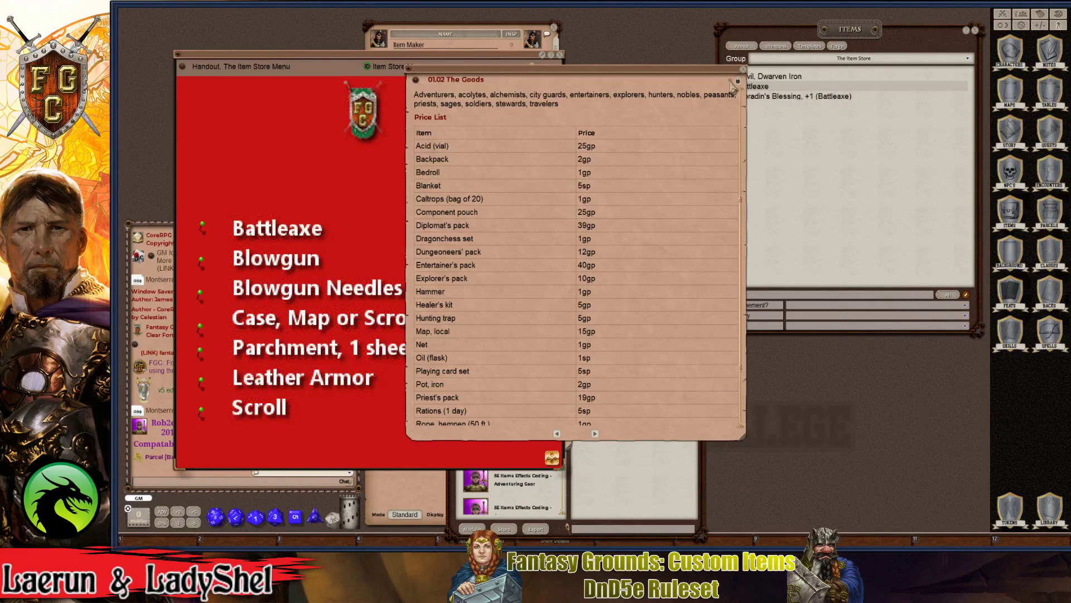
key("ctrl")
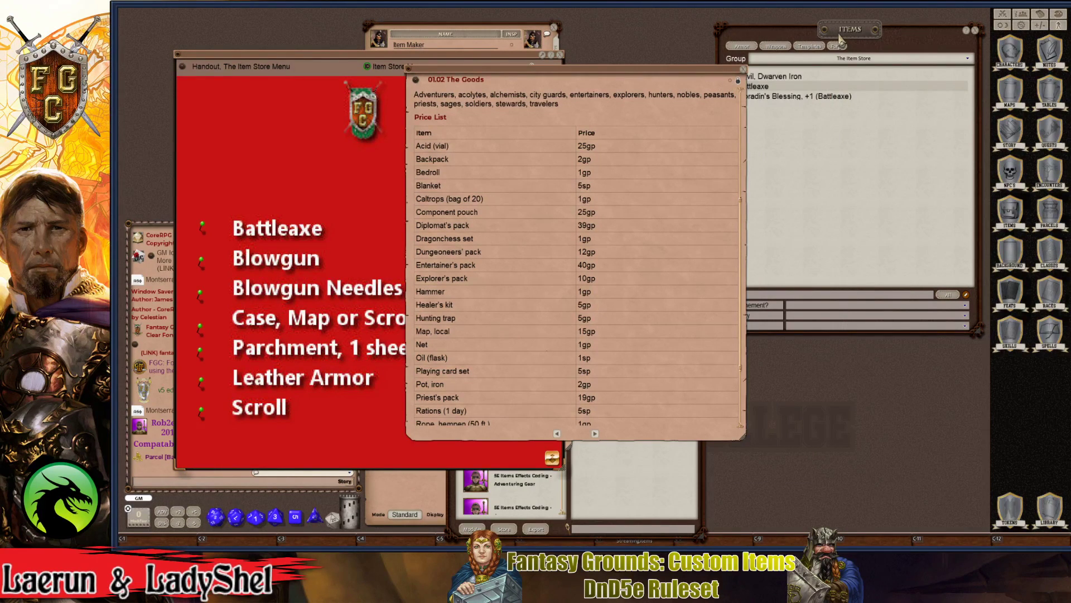
left_click_drag(840, 36, 795, 74)
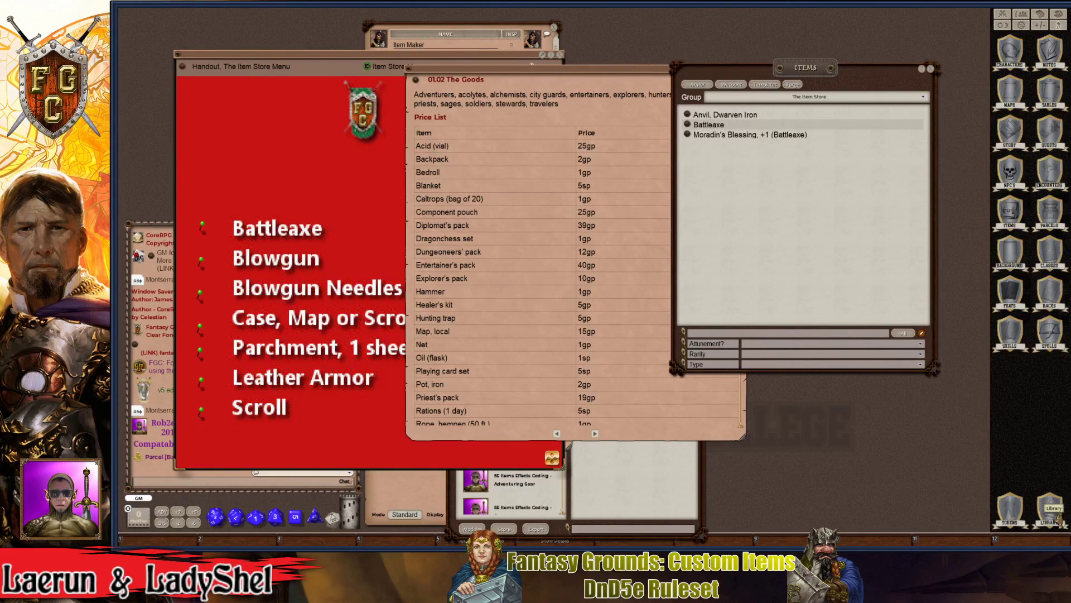
left_click(1057, 518)
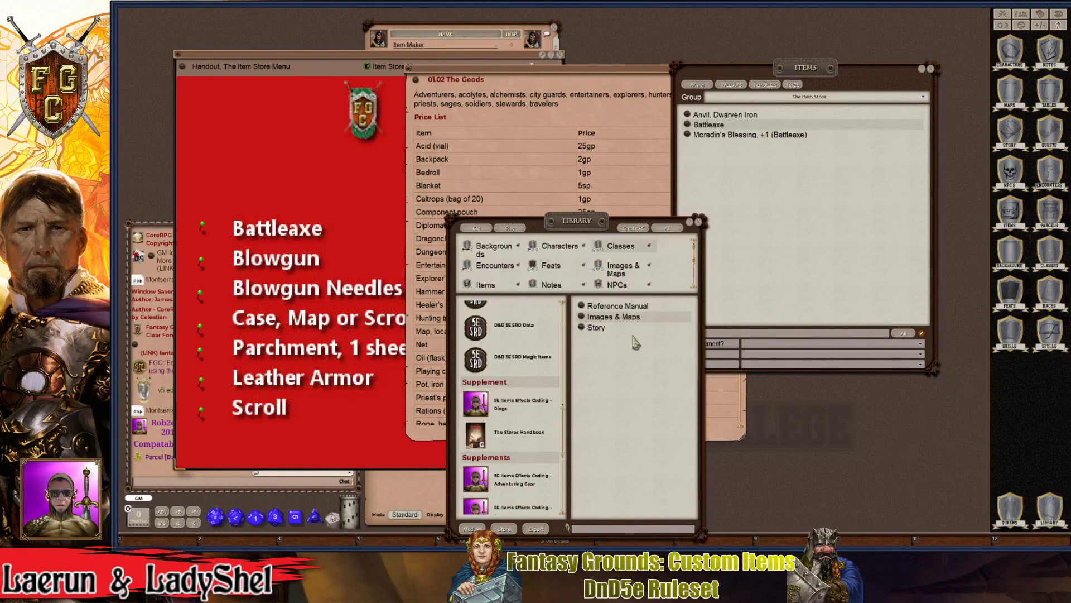
left_click(699, 222)
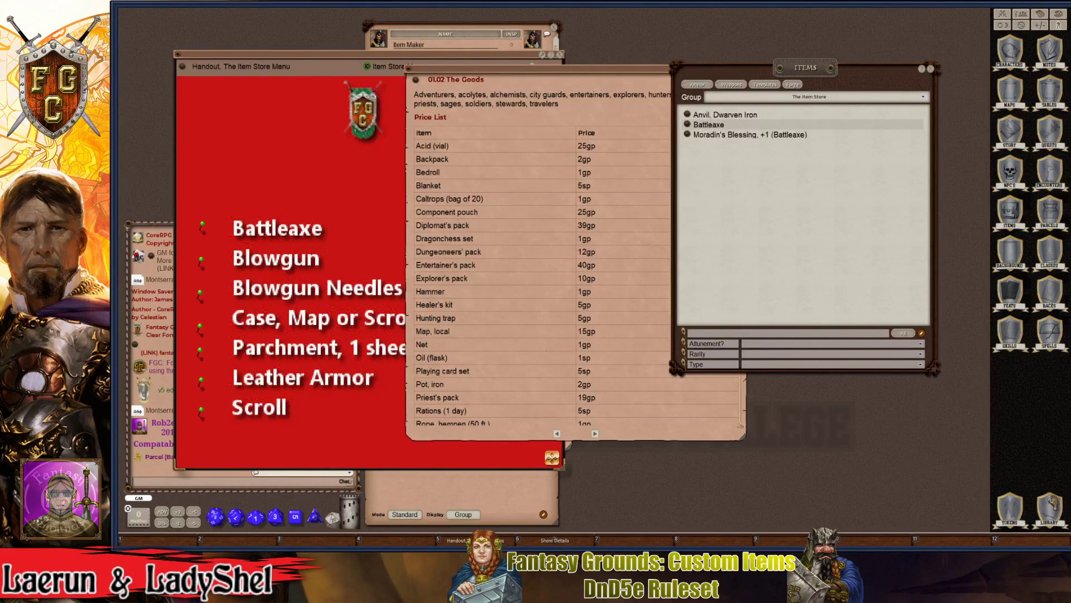
- Add a parcel group named The Item Store and filter the Parcels list to that group
left_click(1050, 215)
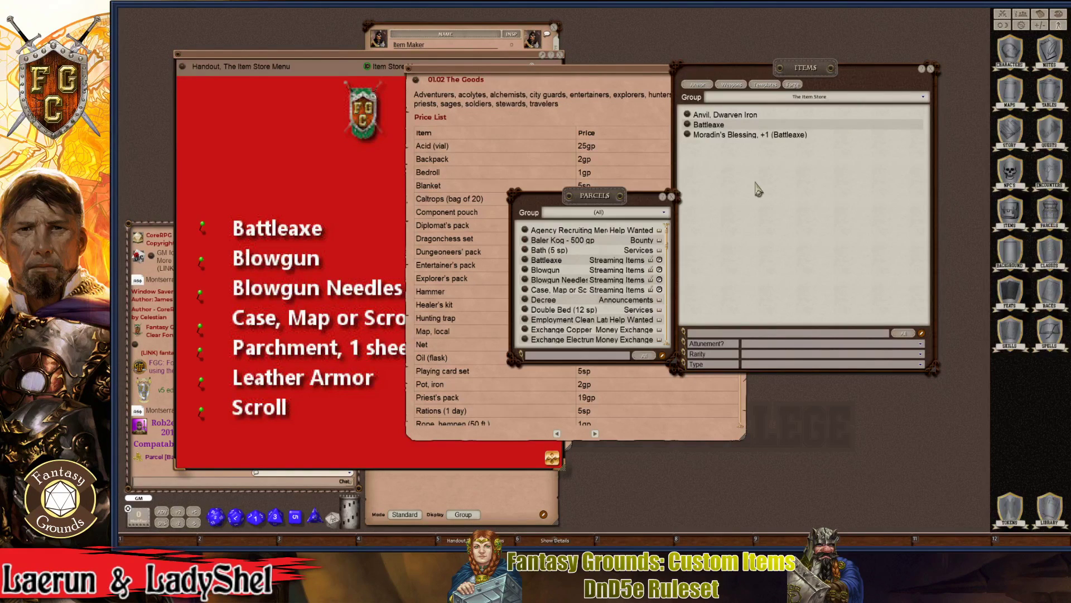
left_click(663, 215)
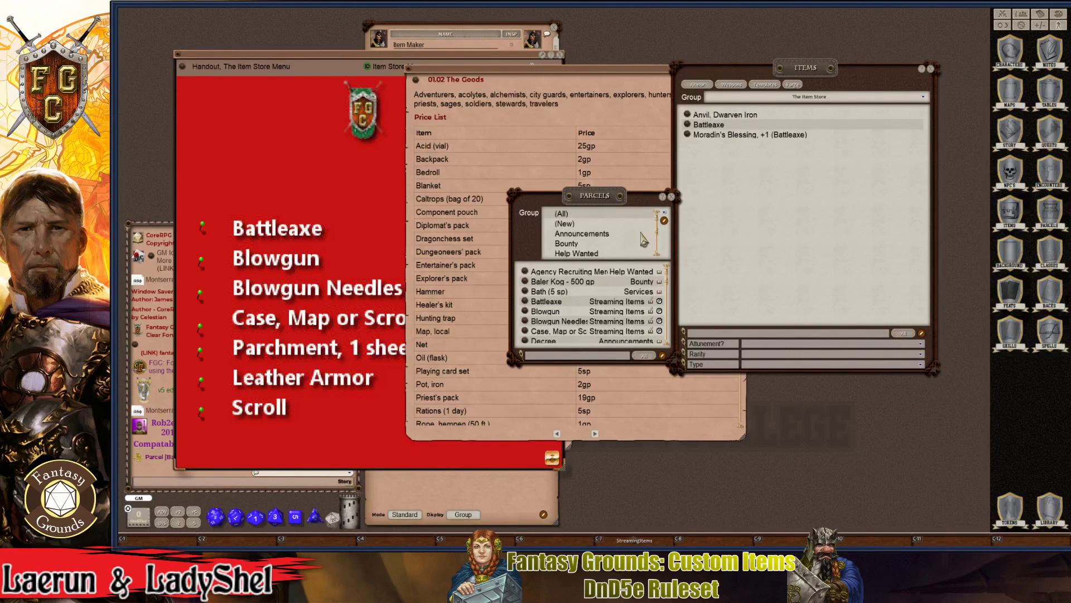
left_click(666, 223)
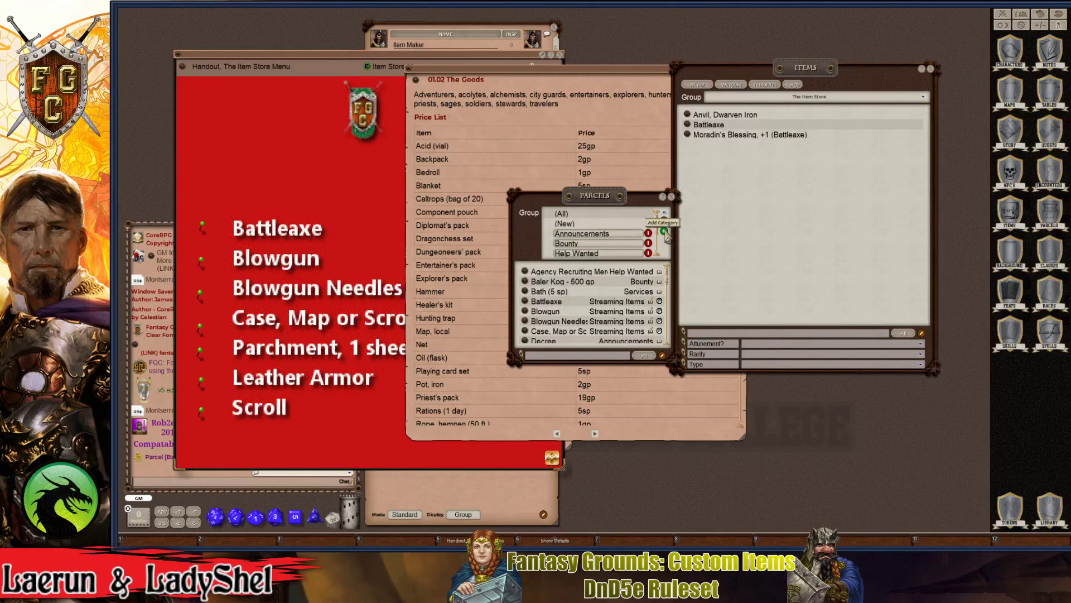
left_click(664, 231)
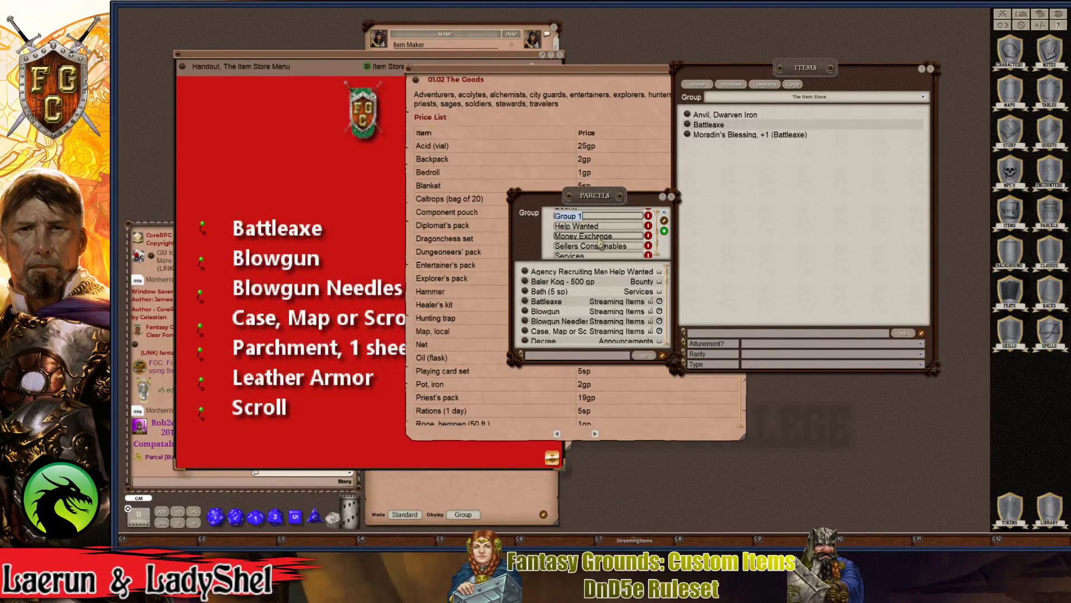
key("BackSpace")
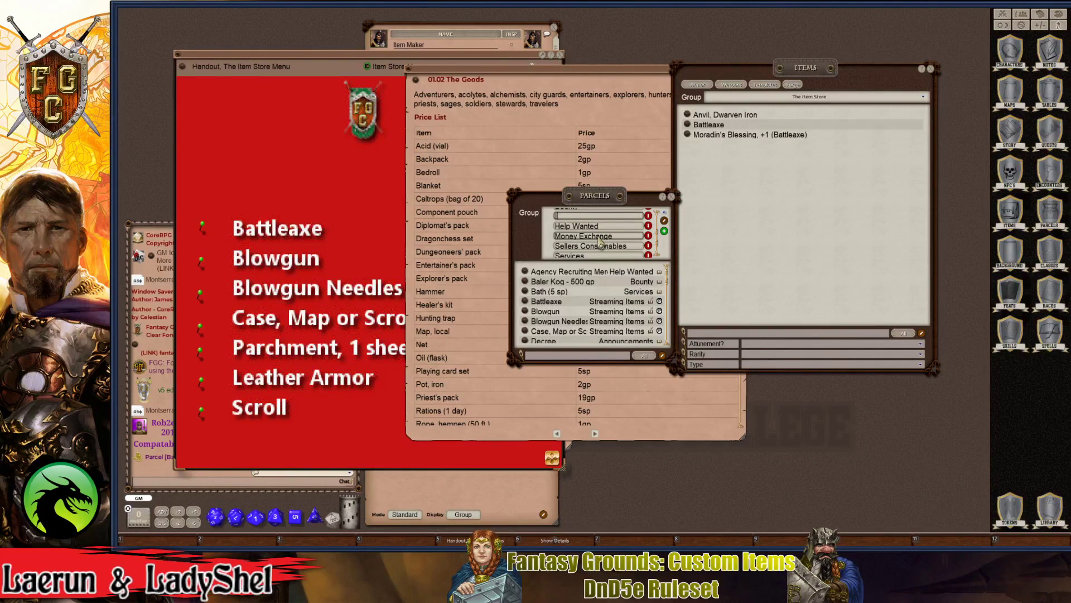
key("shift")
type("The Item")
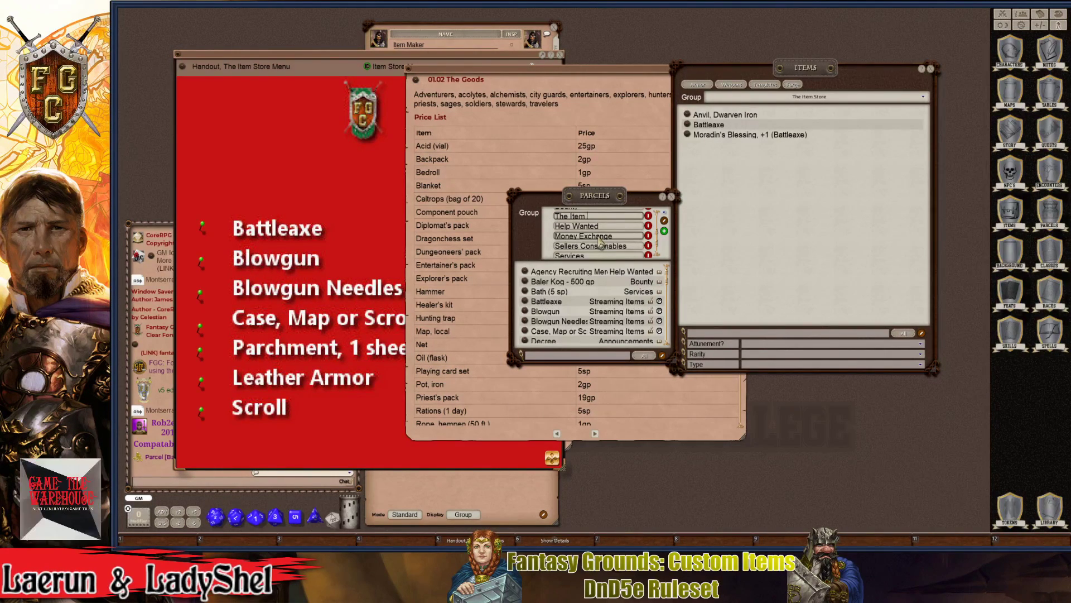
key("shift")
type("Store")
left_click(664, 231)
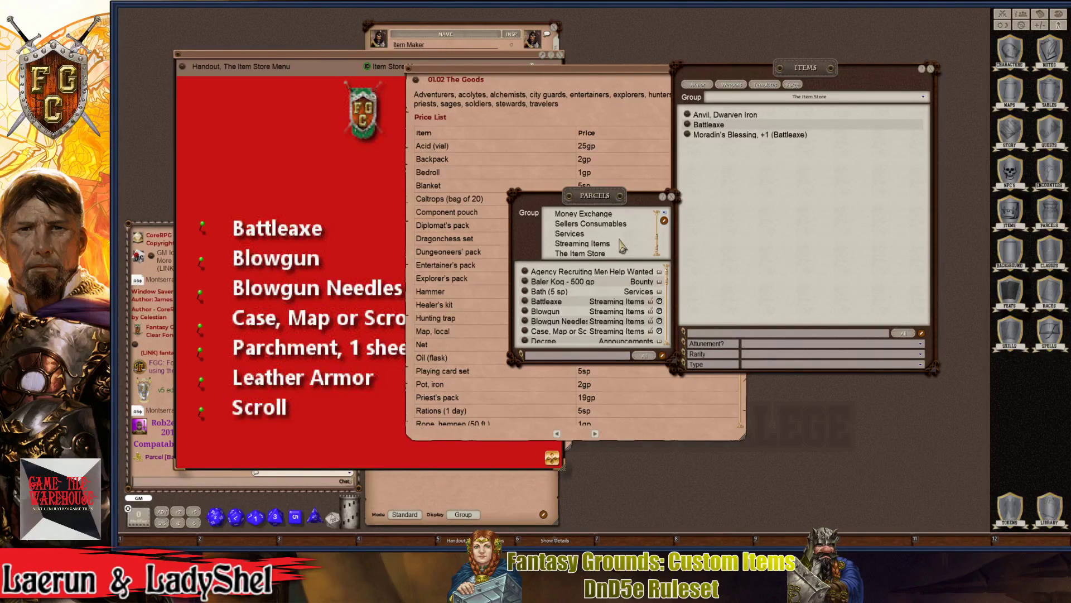
left_click(596, 253)
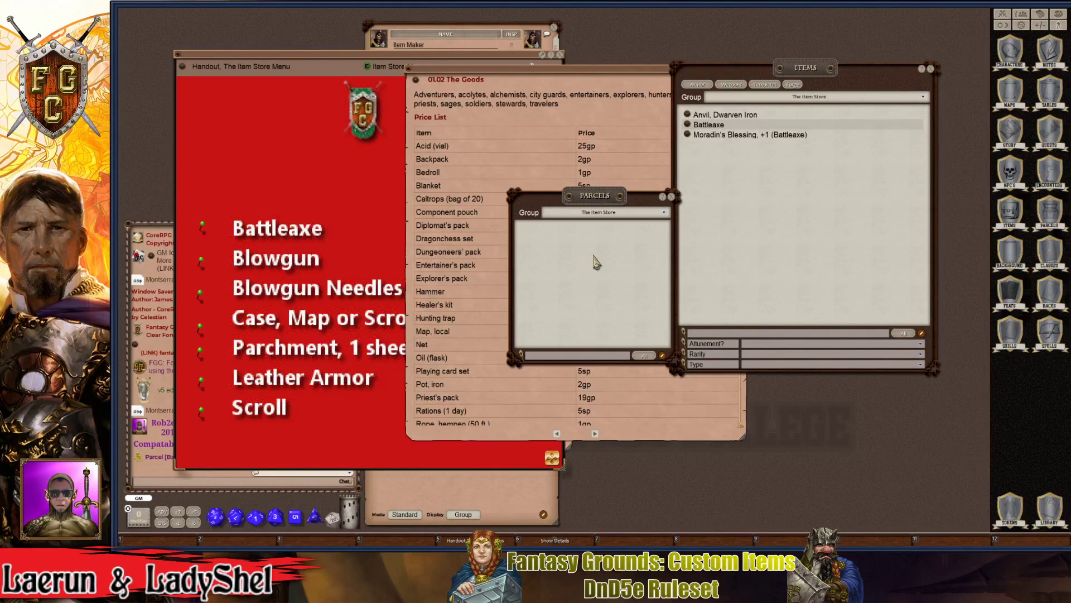
- Create a new parcel in The Item Store group and position its window over the empty area of the Items list
key("ctrl")
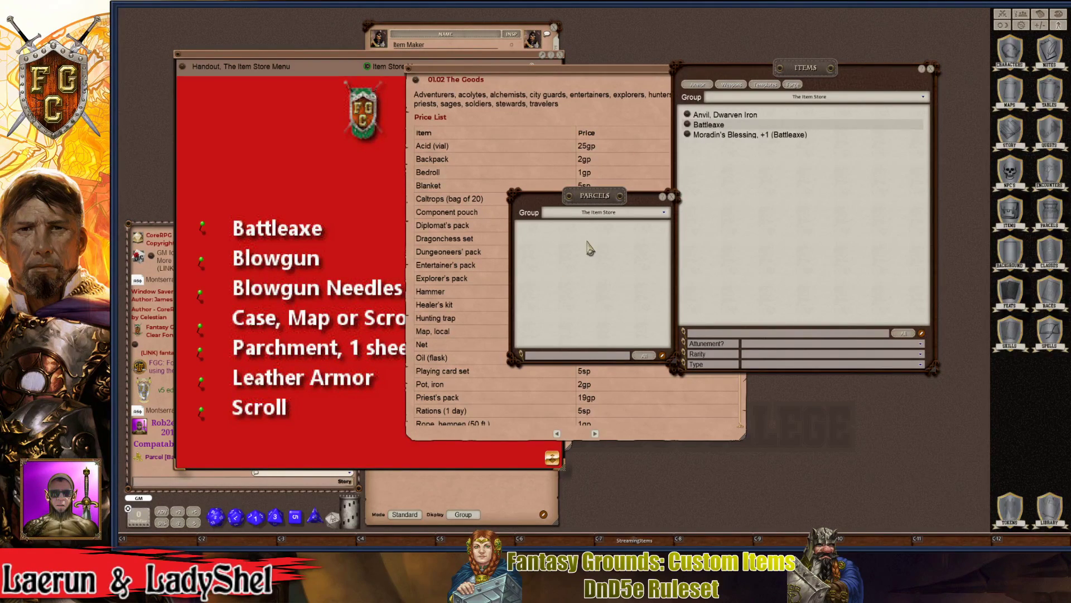
left_click_drag(597, 196, 551, 146)
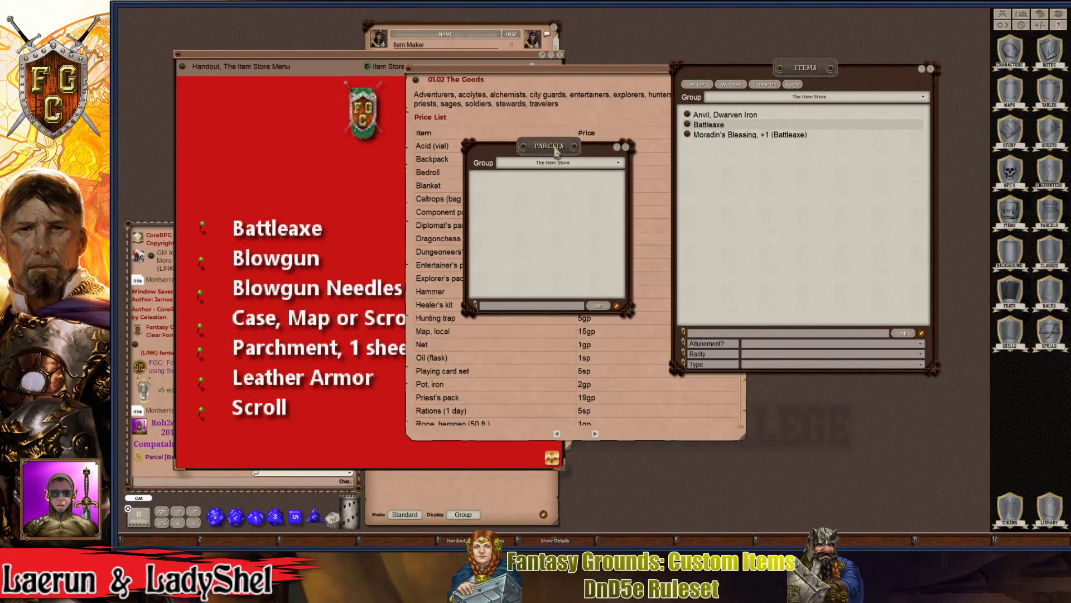
left_click(616, 305)
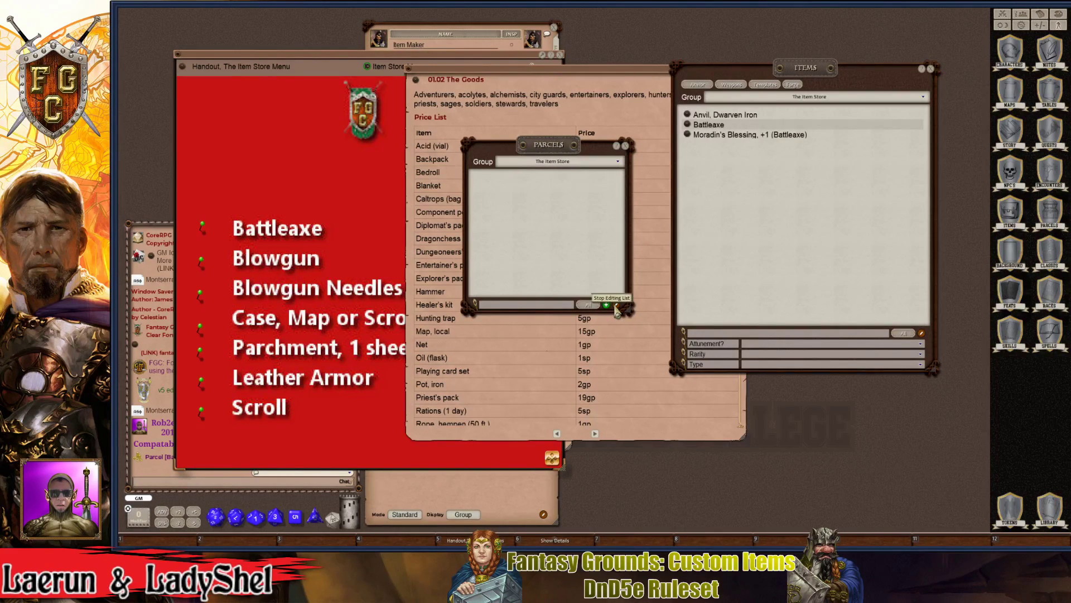
key("ctrl")
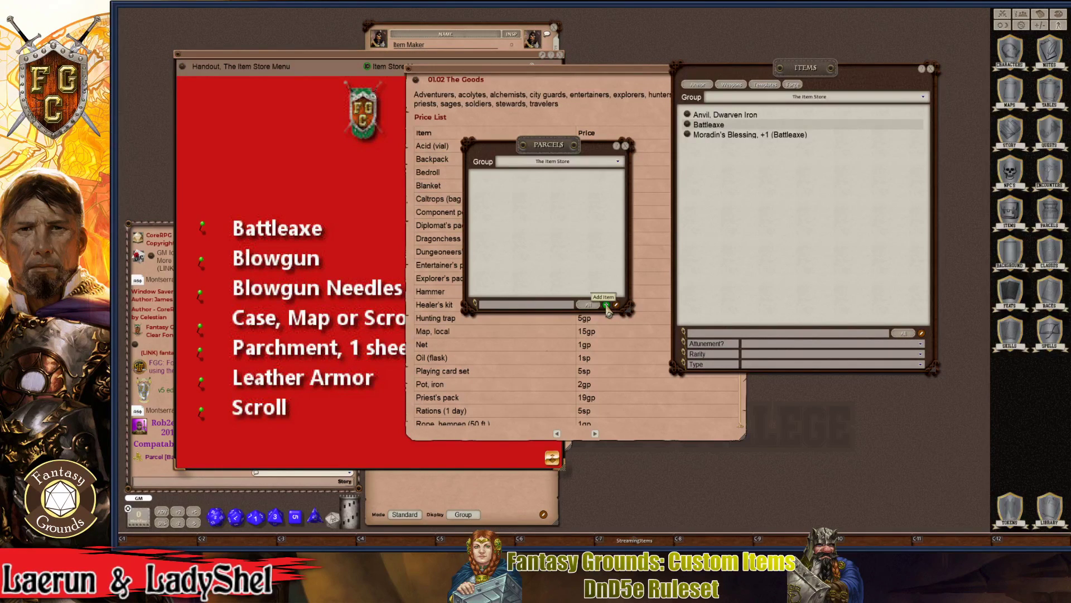
left_click(606, 306)
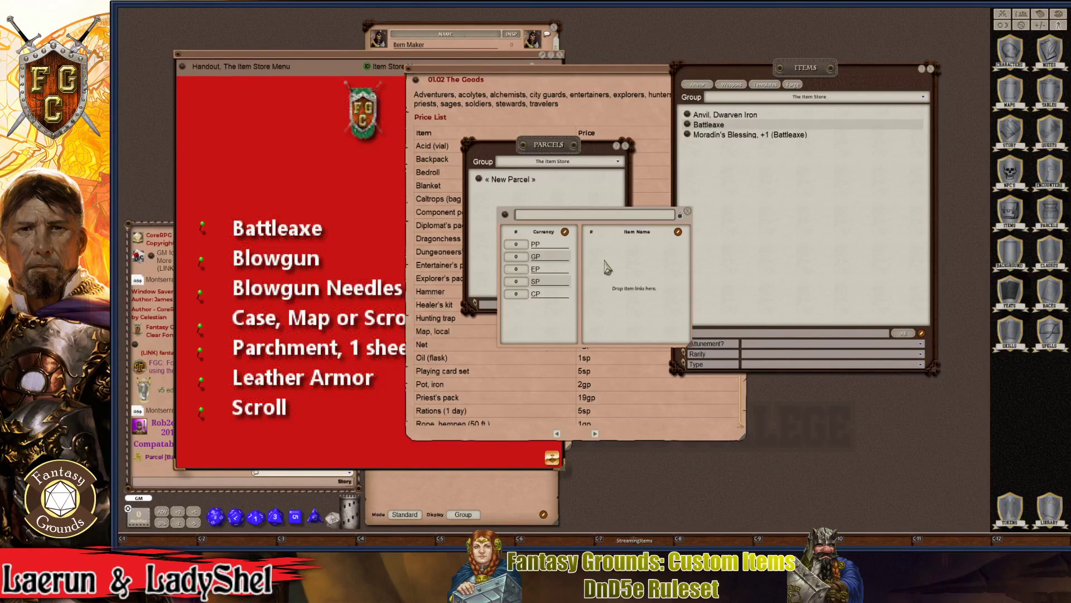
left_click_drag(608, 266, 784, 233)
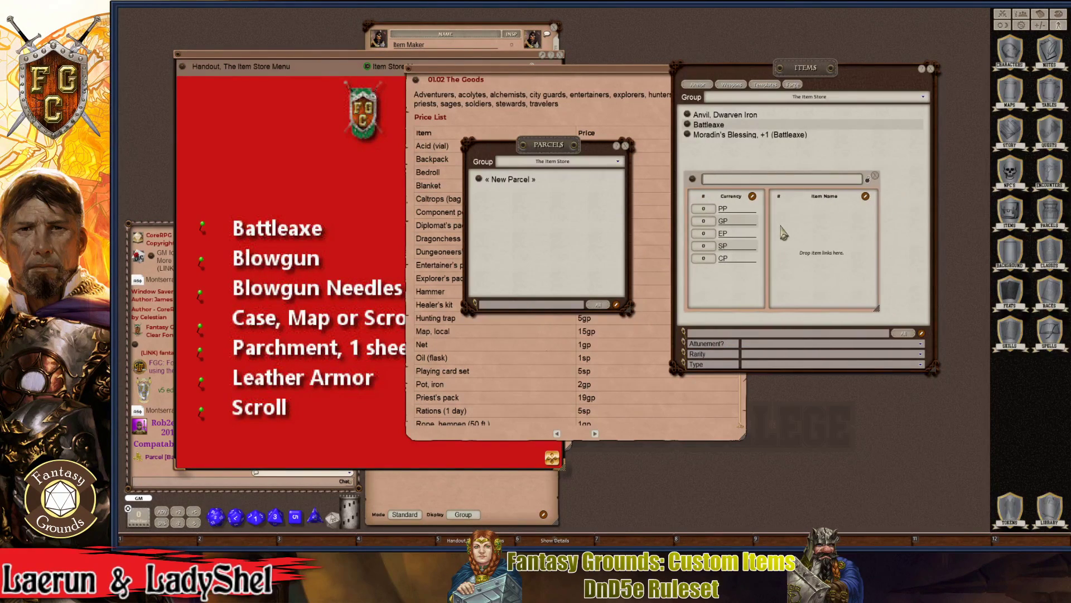
- Open the record for Moradin's Blessing, +1 (Battleaxe) and move the item list clear of the new parcel
key("ctrl")
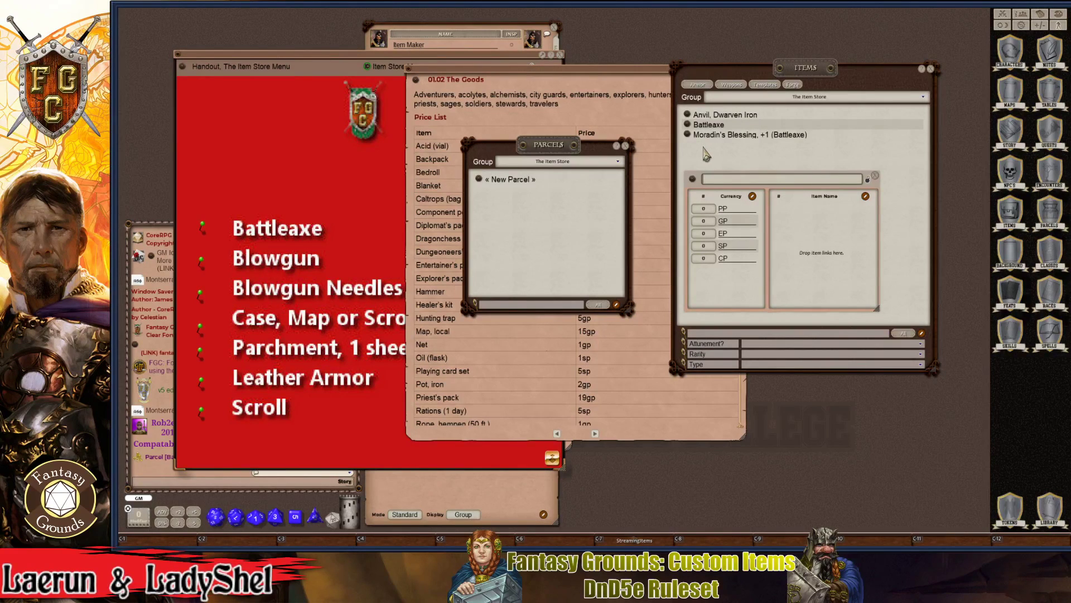
left_click_drag(690, 139, 834, 447)
left_click_drag(934, 463, 931, 468)
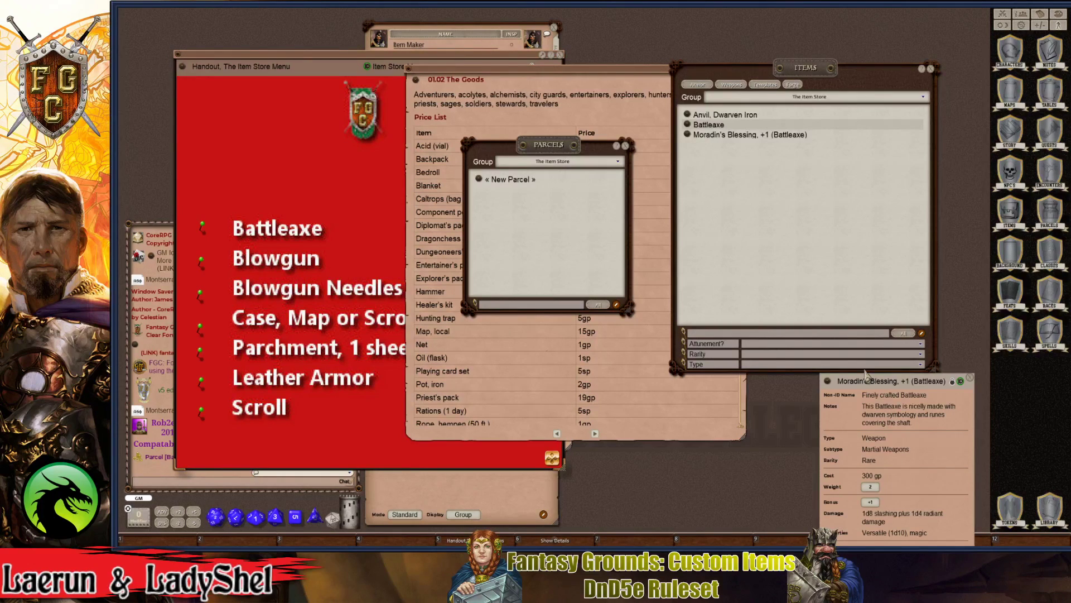
left_click_drag(797, 66, 965, 109)
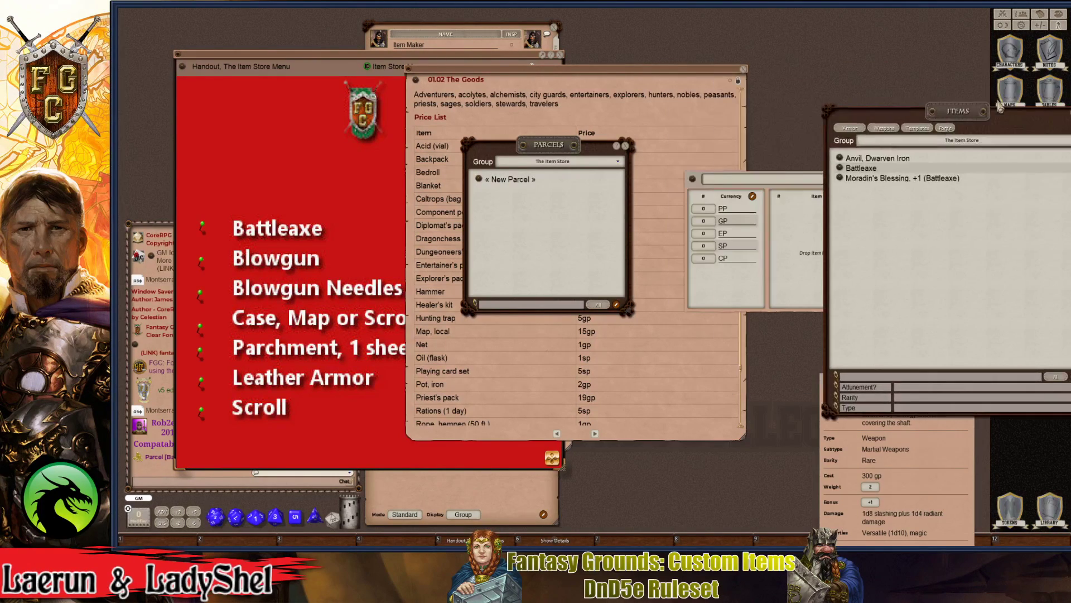
- Name the new parcel "Moradin's Blessing (Battleaxe)"
left_click(774, 192)
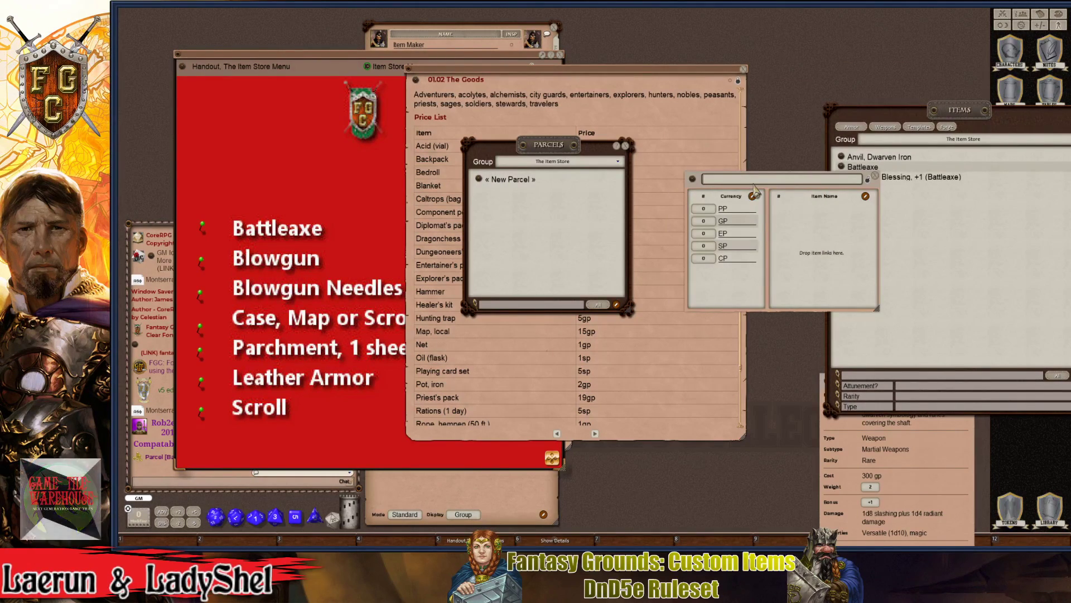
type("Moradin's")
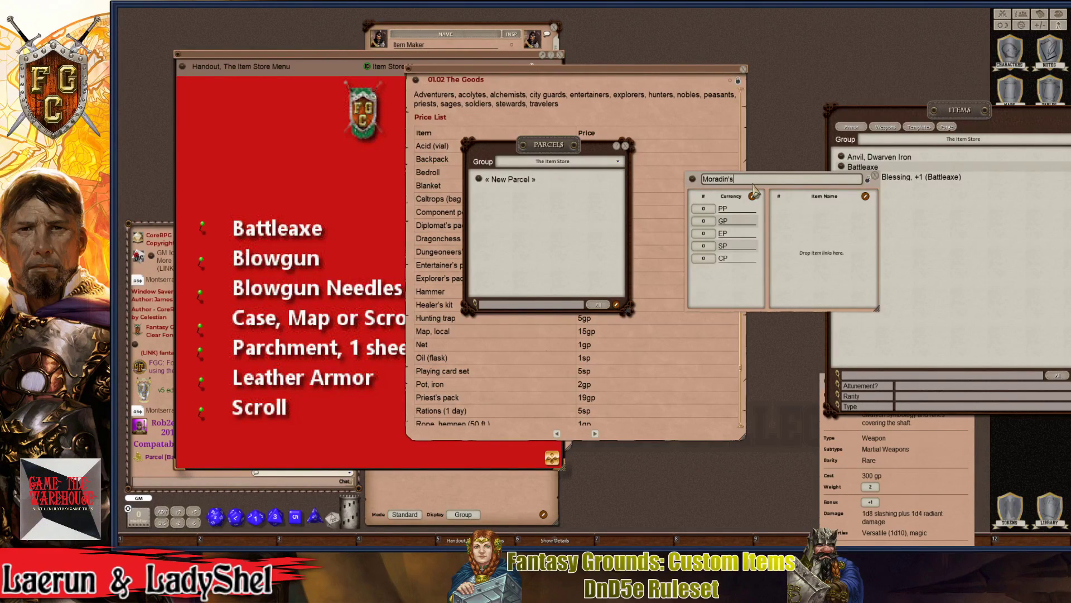
type(" Bles")
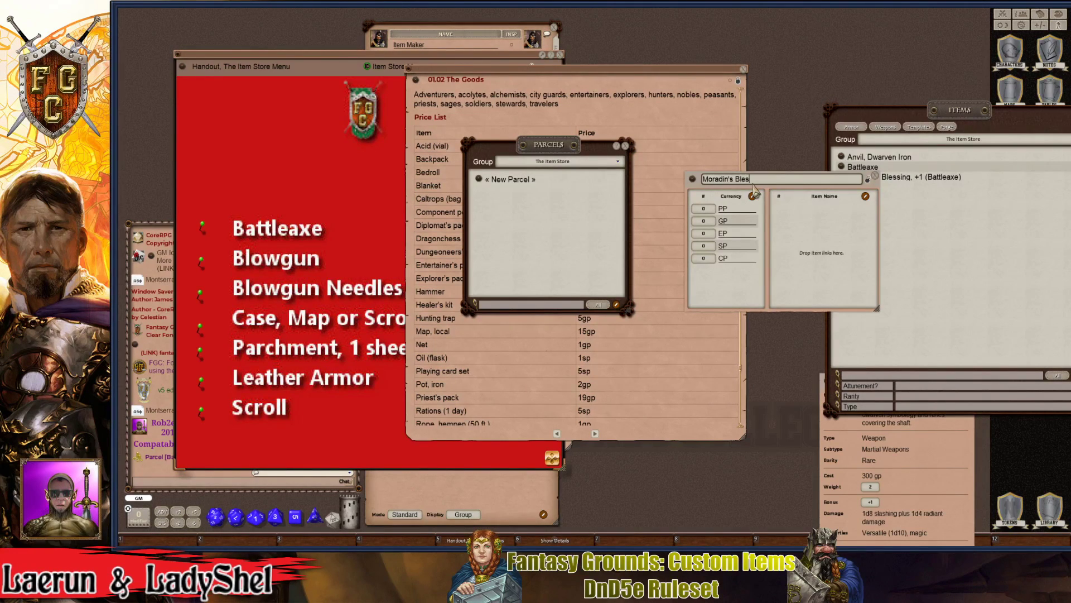
type("sing (Battleaxe)")
left_click(787, 211)
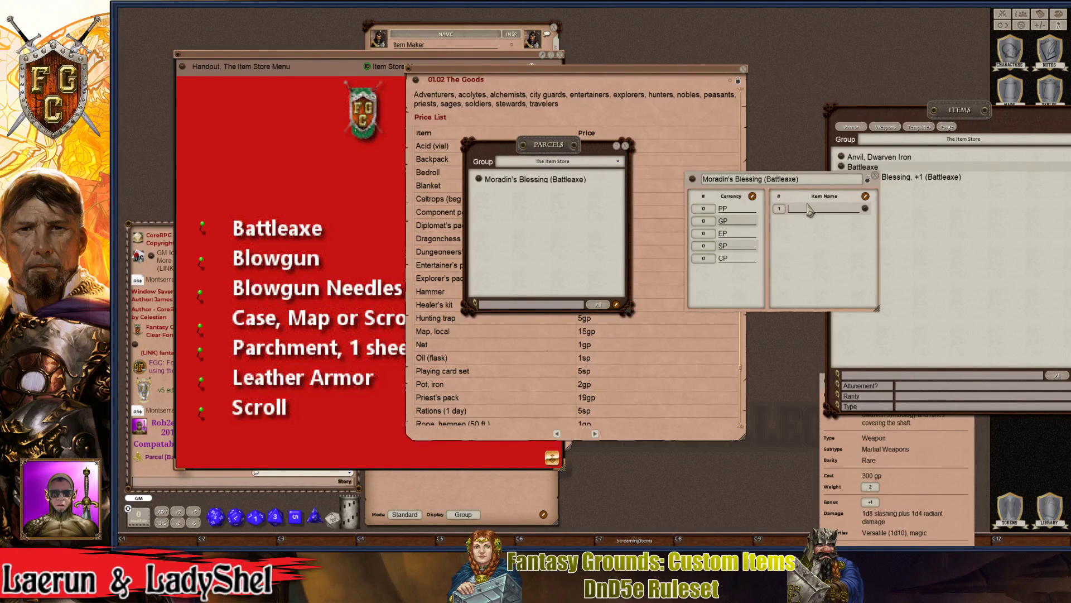
- Remove the parcel's blank item row and add Moradin's Blessing, +1 (Battleaxe) from the item list
left_click_drag(758, 191, 744, 179)
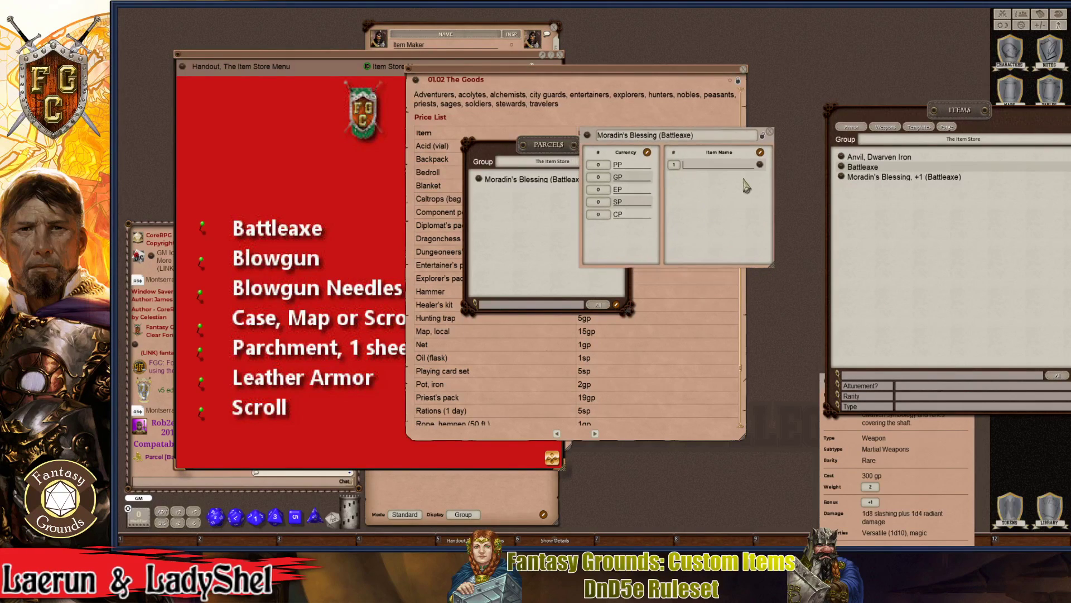
left_click(760, 152)
left_click(761, 165)
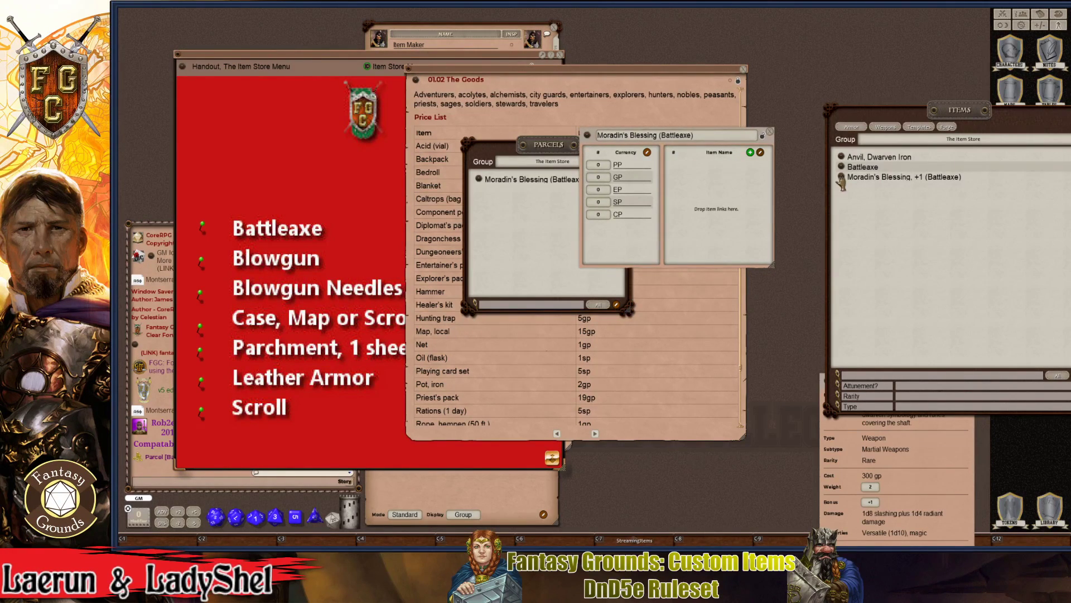
left_click_drag(842, 181, 693, 167)
key("ctrl")
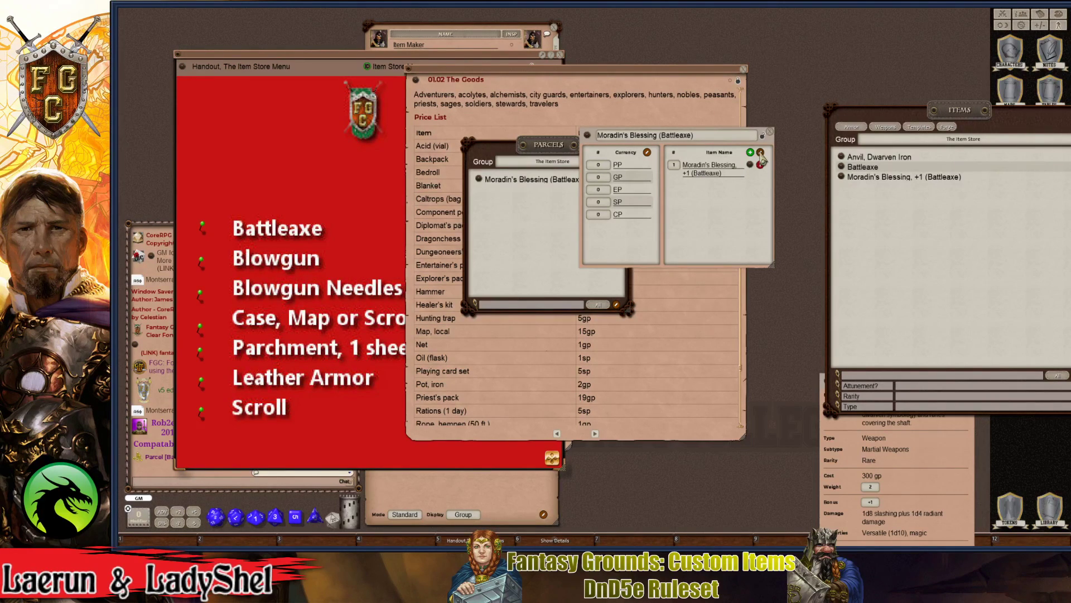
left_click(760, 152)
key("ctrl")
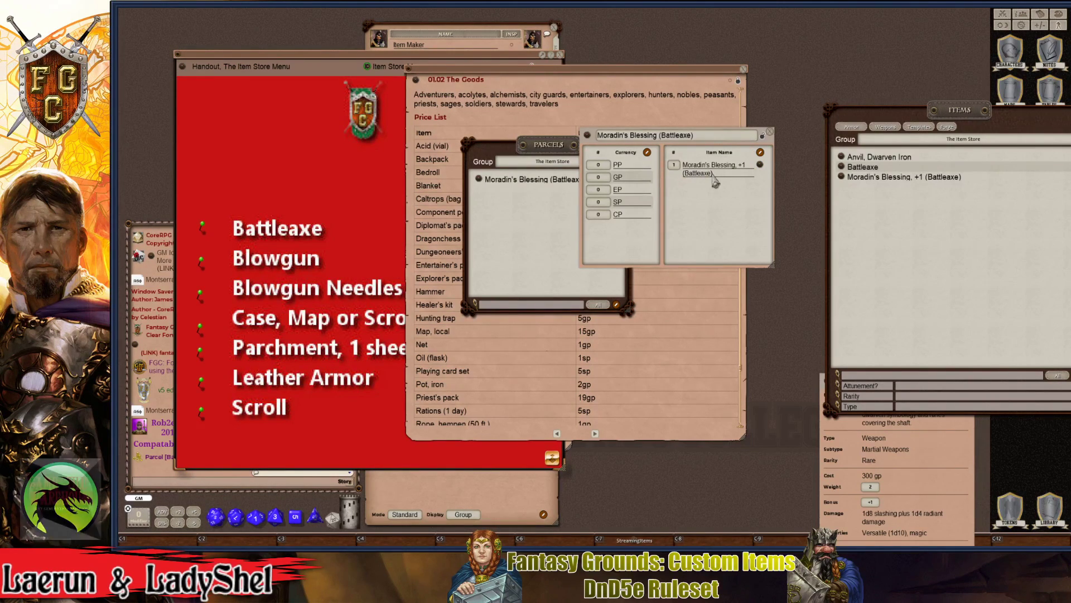
- Check the record of the item inside the parcel and set the parcel's GP currency to -300
left_click(759, 165)
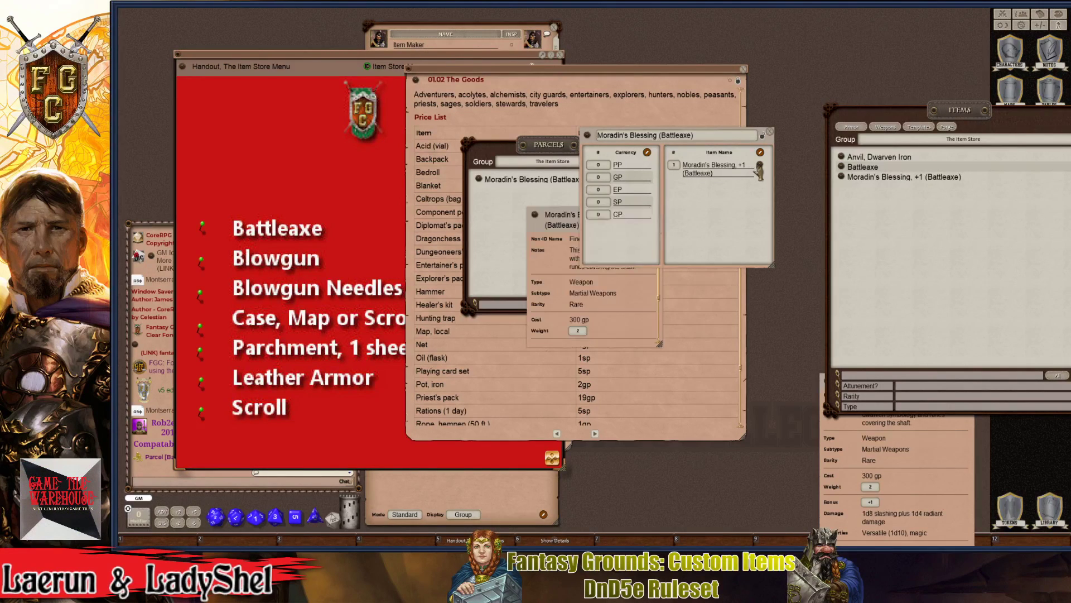
left_click(657, 211)
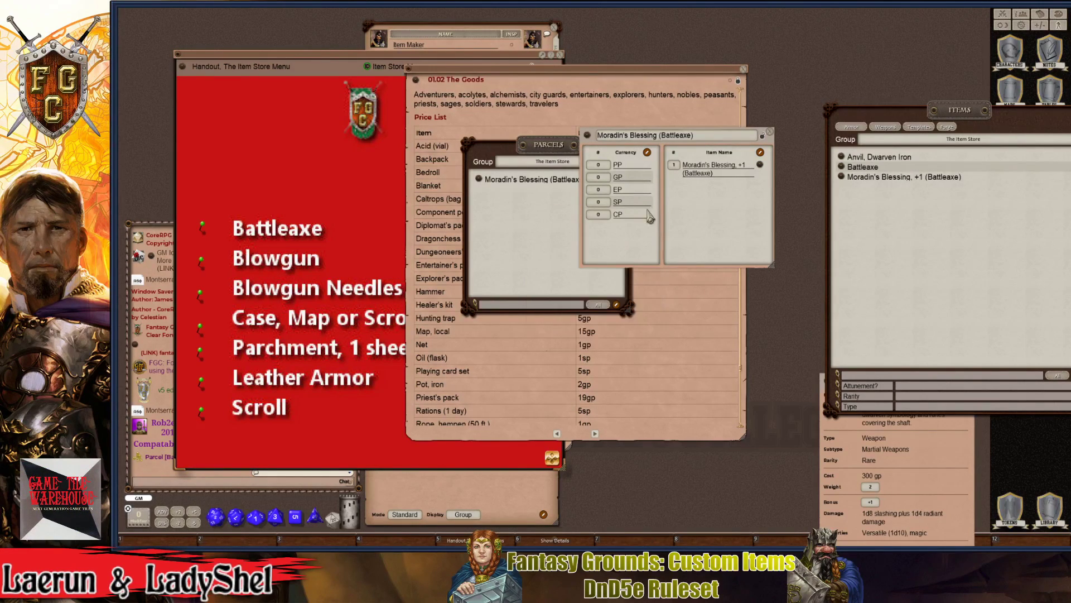
left_click(602, 191)
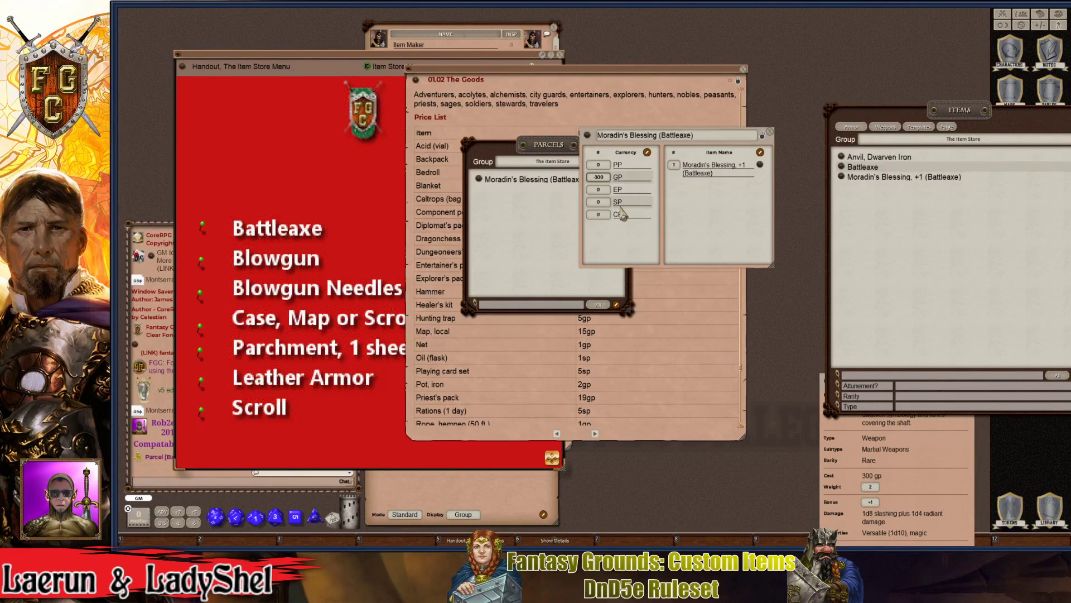
- Pin the parcel to the Item Store Menu handout above the Battleaxe entry and make the pin shareable
left_click_drag(700, 202, 847, 255)
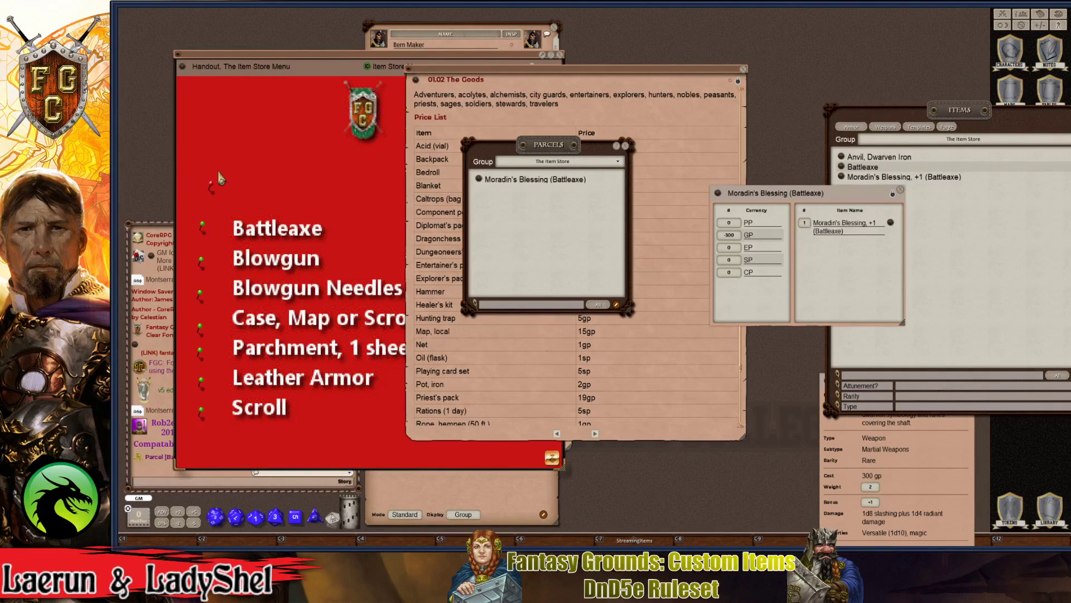
left_click(216, 187)
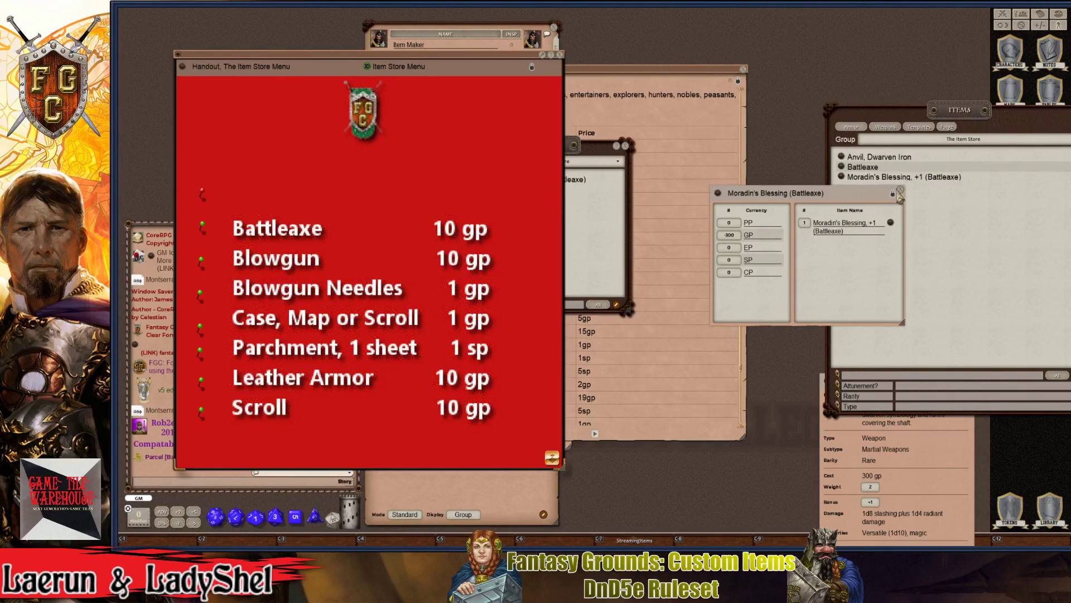
left_click(901, 190, "ctrl")
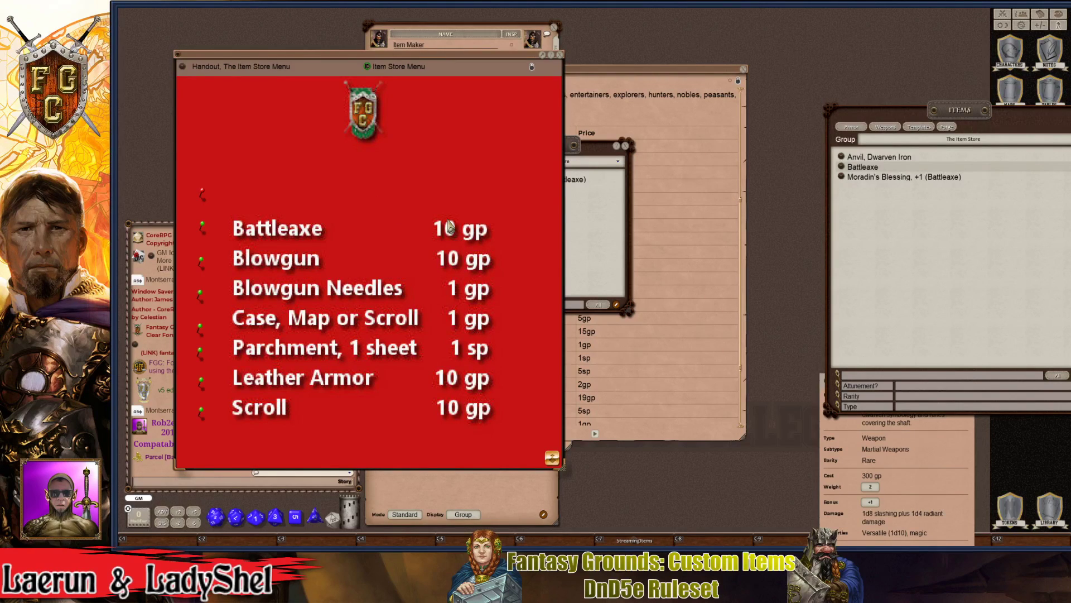
right_click(201, 193)
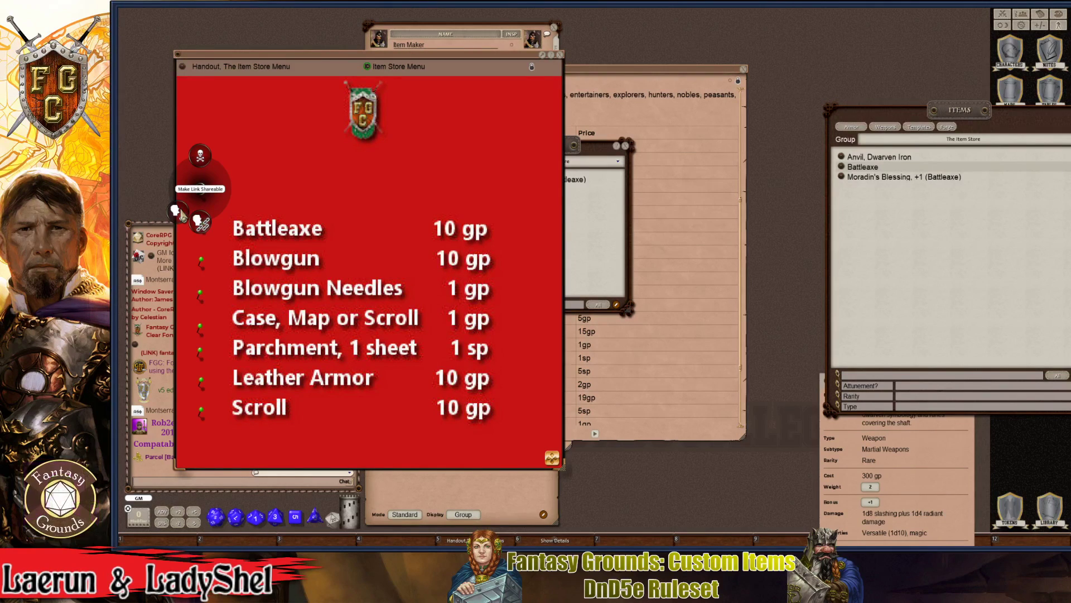
left_click(194, 212)
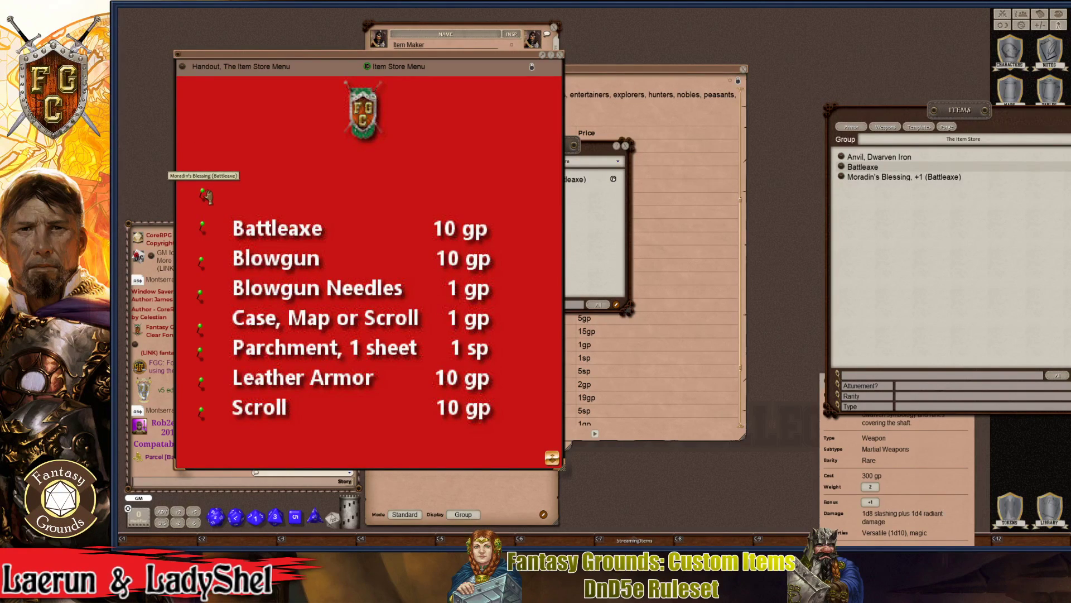
- Clear the store windows and story pages away from the Item Maker character sheet and show its inventory
left_click_drag(606, 153, 874, 109)
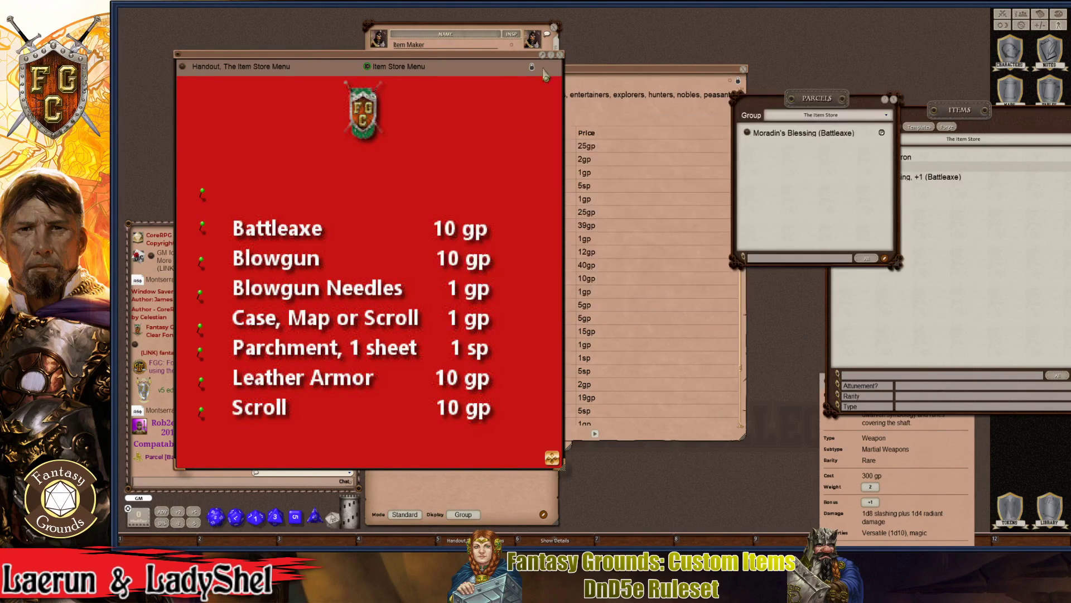
left_click_drag(472, 67, 969, 130)
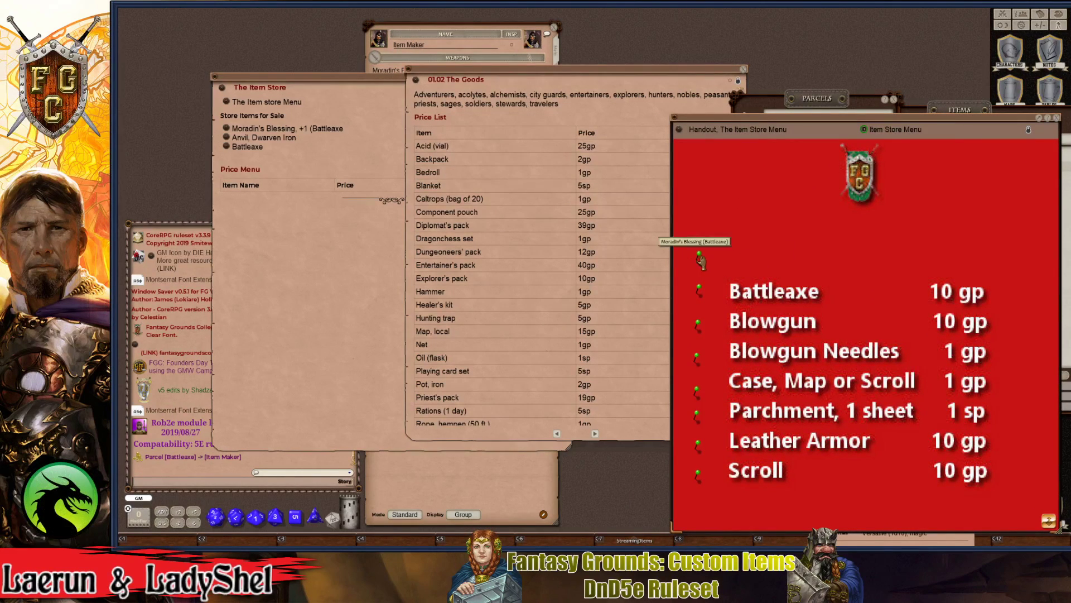
left_click(746, 71)
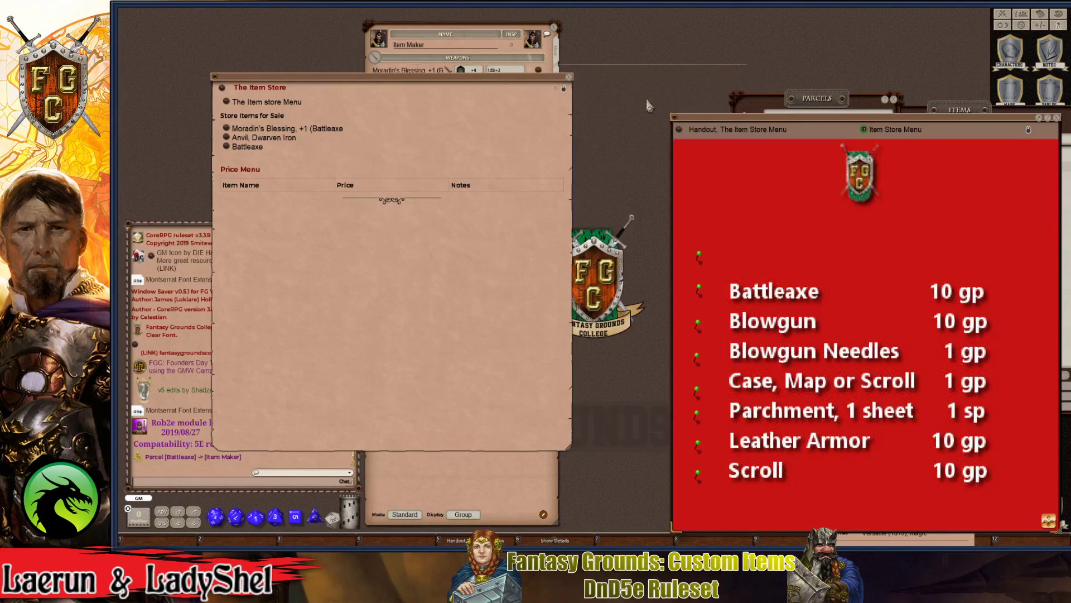
left_click(569, 77)
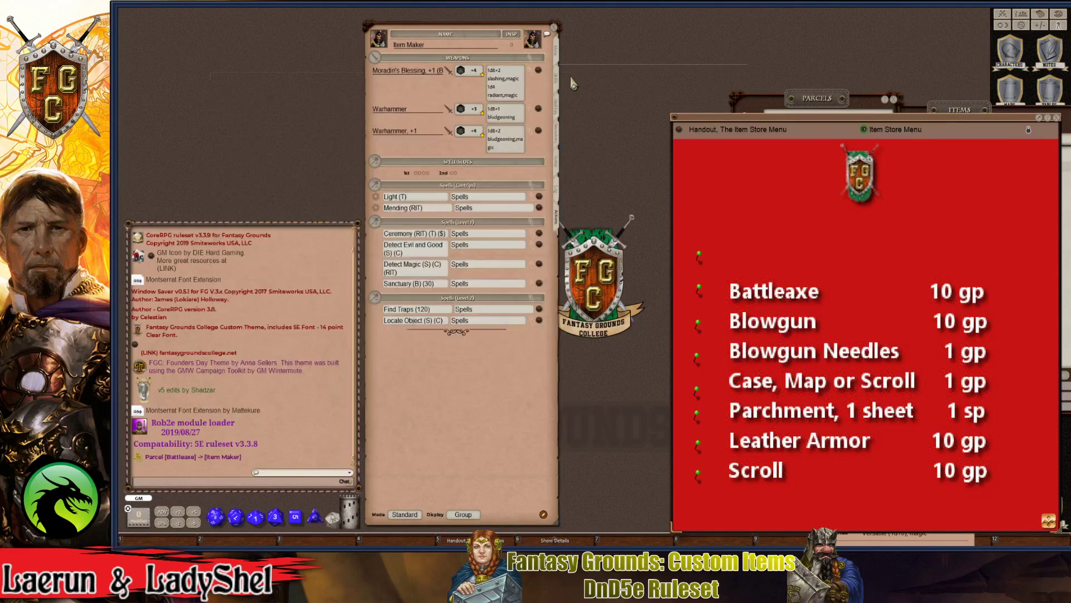
left_click(559, 140)
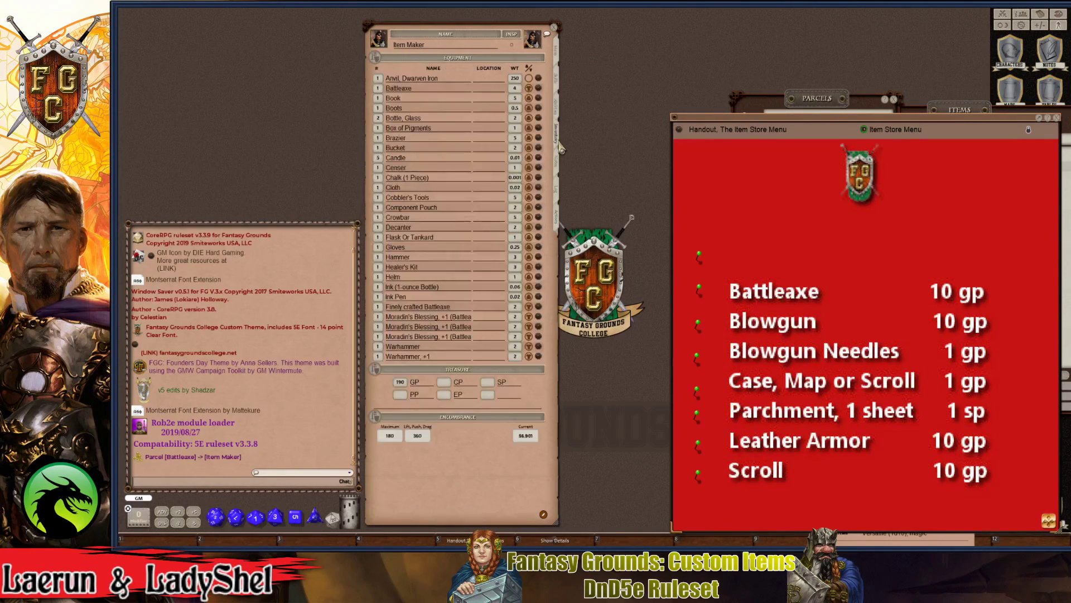
- Open the pinned Moradin's Blessing parcel and delete the three Moradin's Blessing, +1 (Battleaxe) entries from Item Maker's inventory
left_click(699, 258)
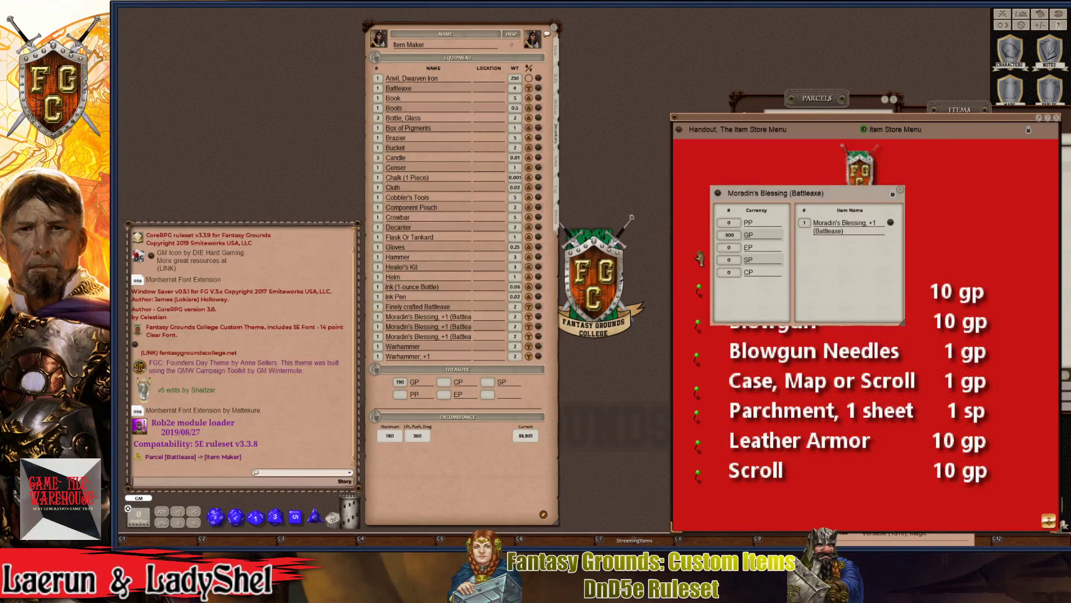
right_click(537, 314)
left_click(510, 334)
left_click(484, 336)
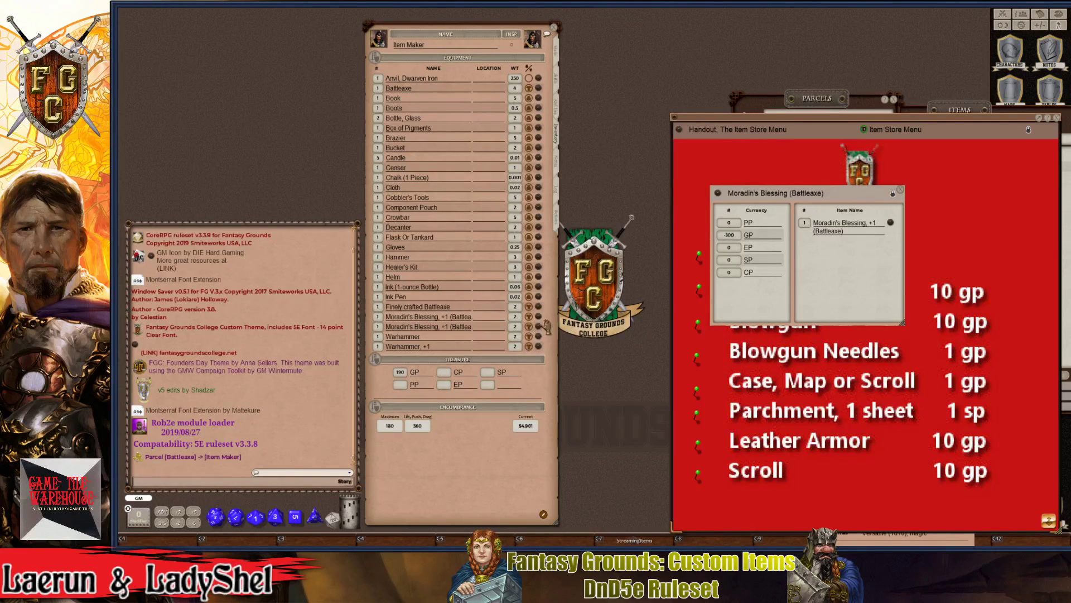
right_click(539, 316)
left_click(518, 337)
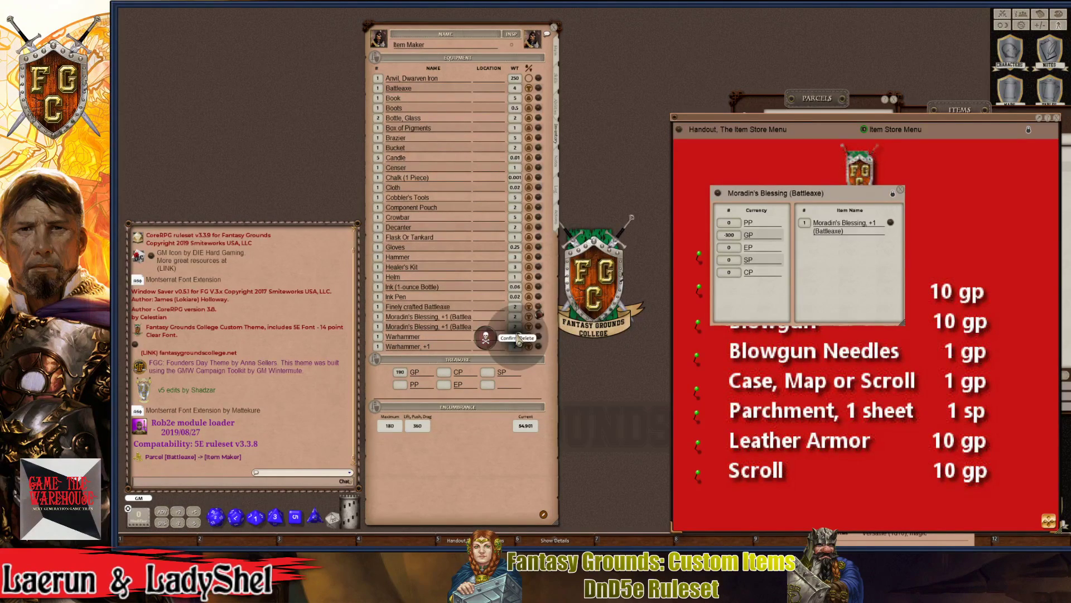
left_click(494, 339)
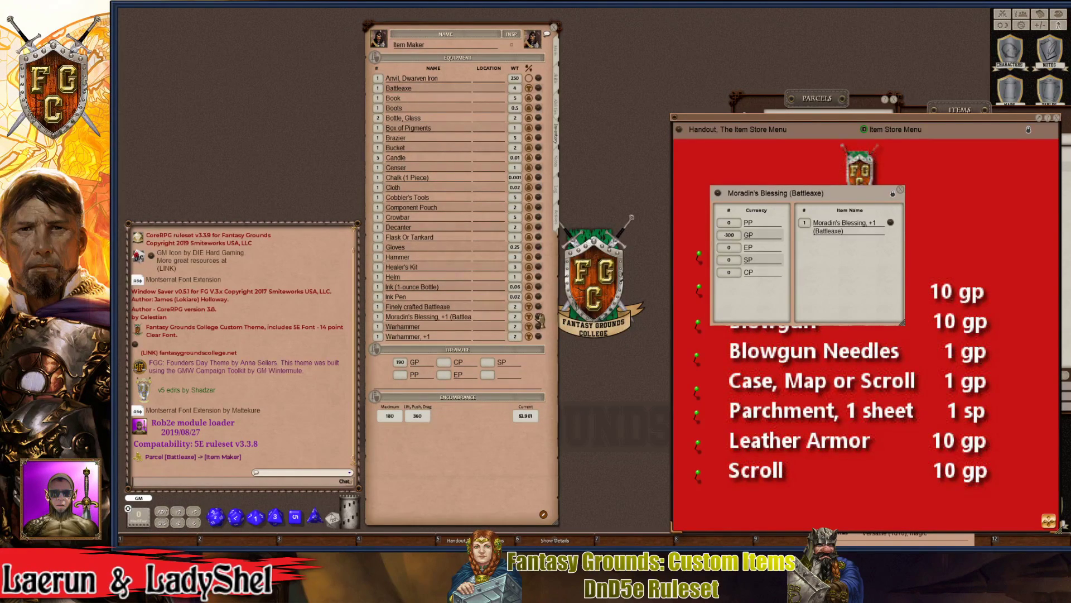
right_click(539, 316)
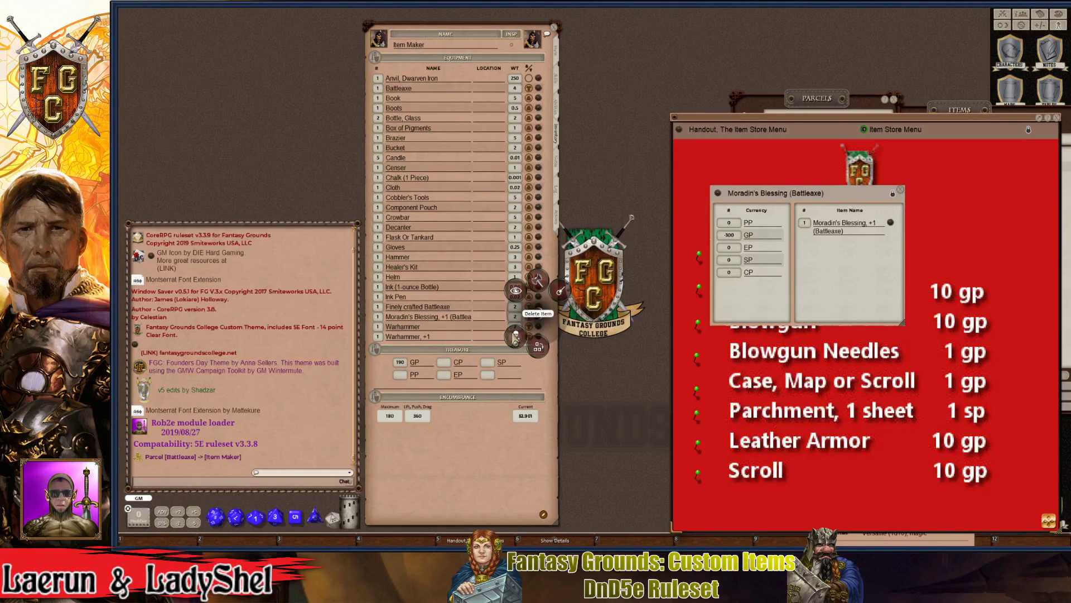
left_click(517, 337)
left_click(494, 339)
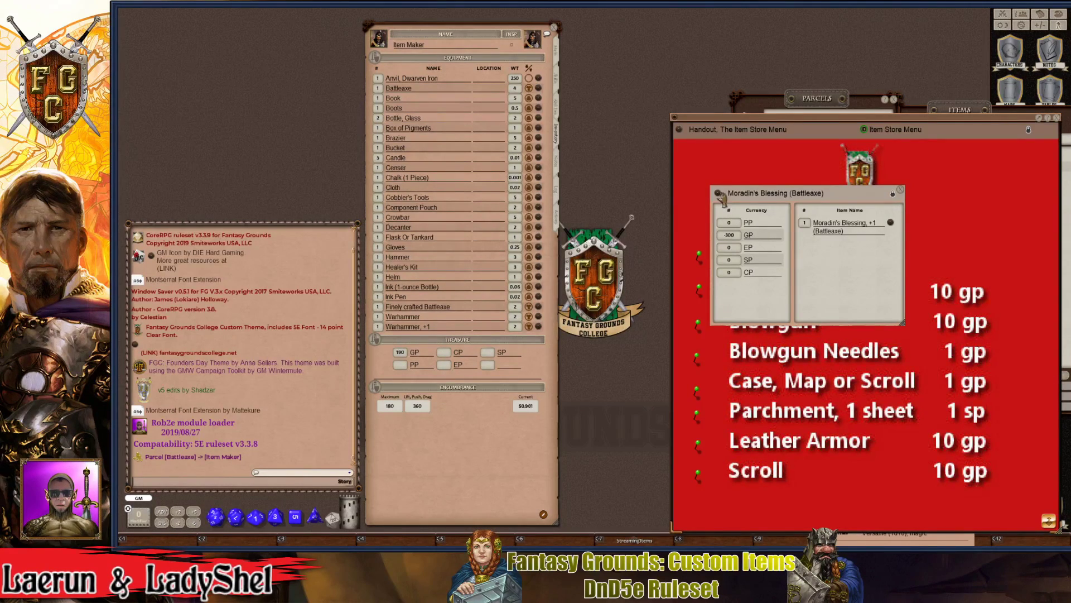
- Transfer the Moradin's Blessing (Battleaxe) parcel to the Item Maker character and move the parcel window beside the character sheet
left_click_drag(718, 194, 454, 193)
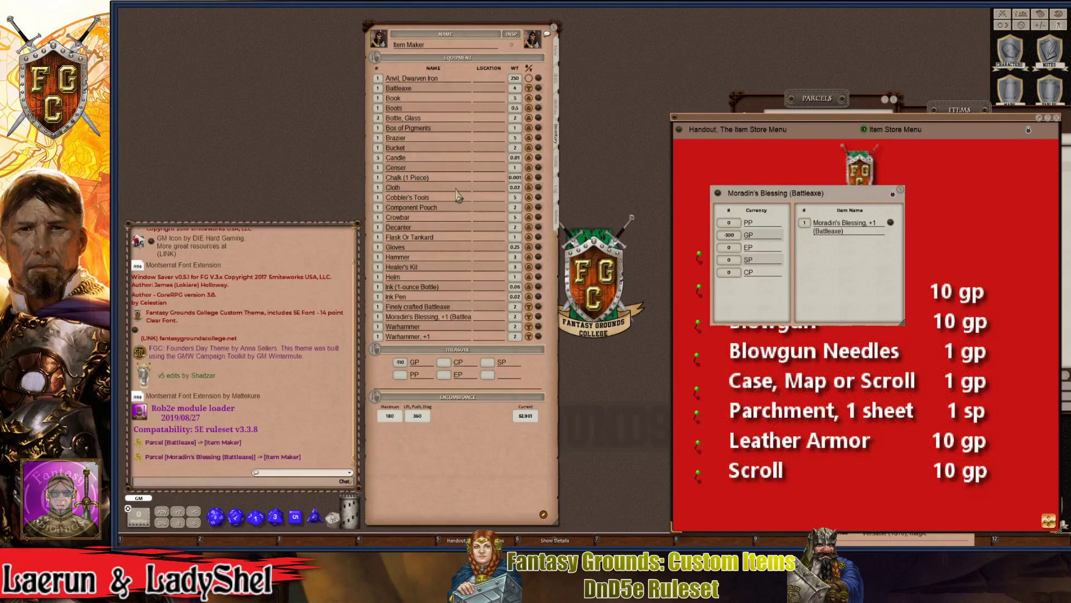
key("ctrl")
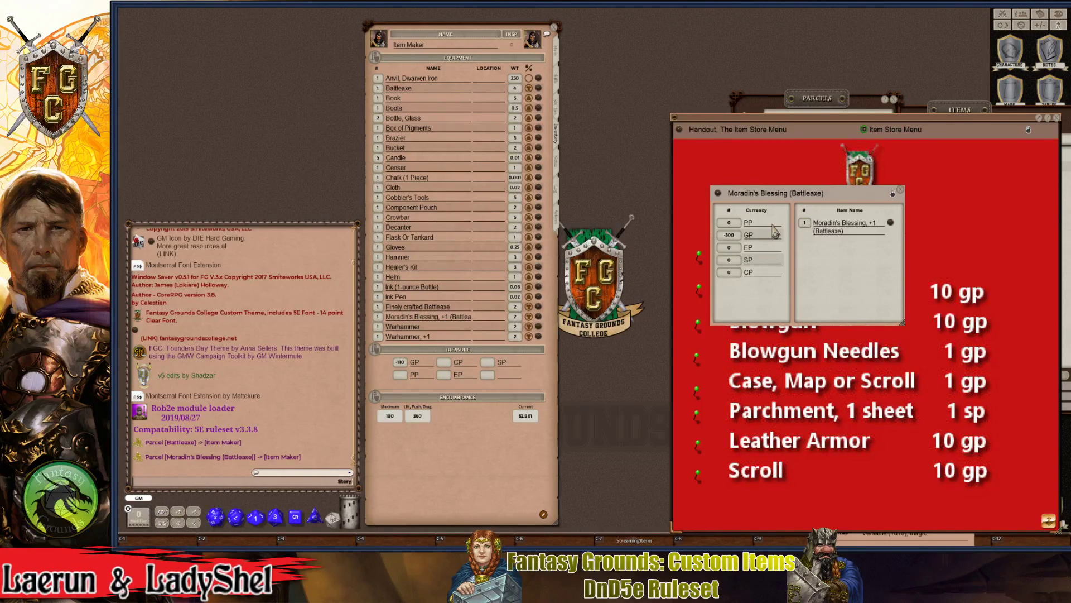
key("ctrl")
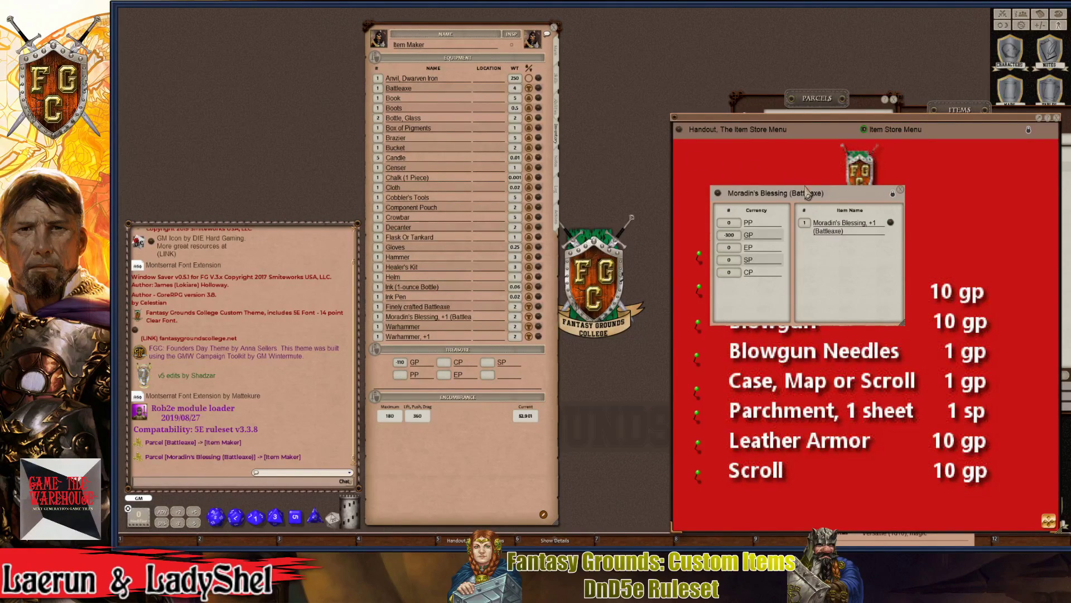
left_click_drag(806, 192, 664, 96)
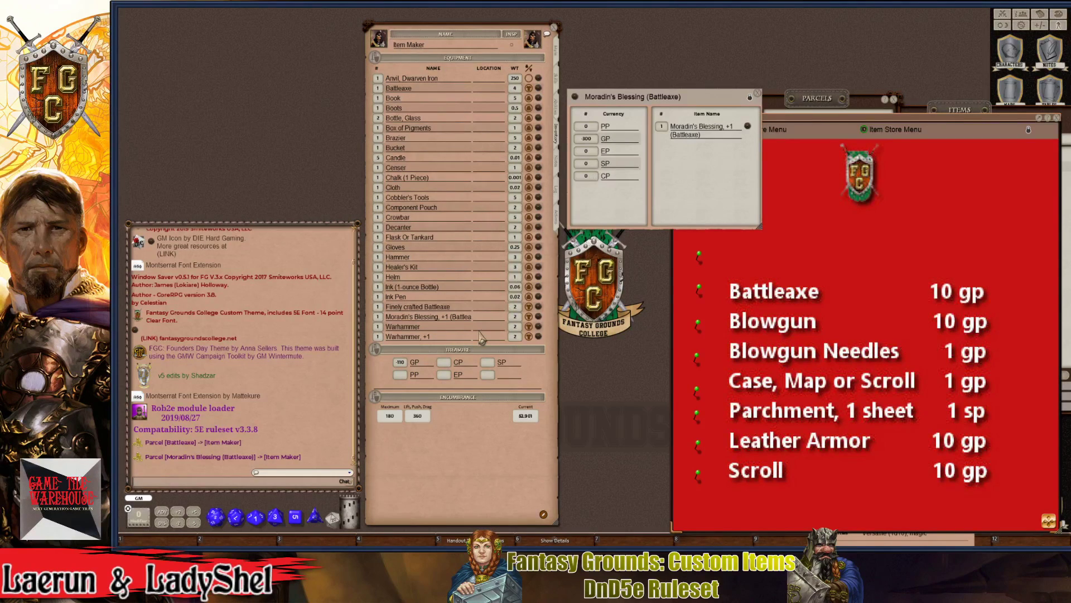
key("ctrl")
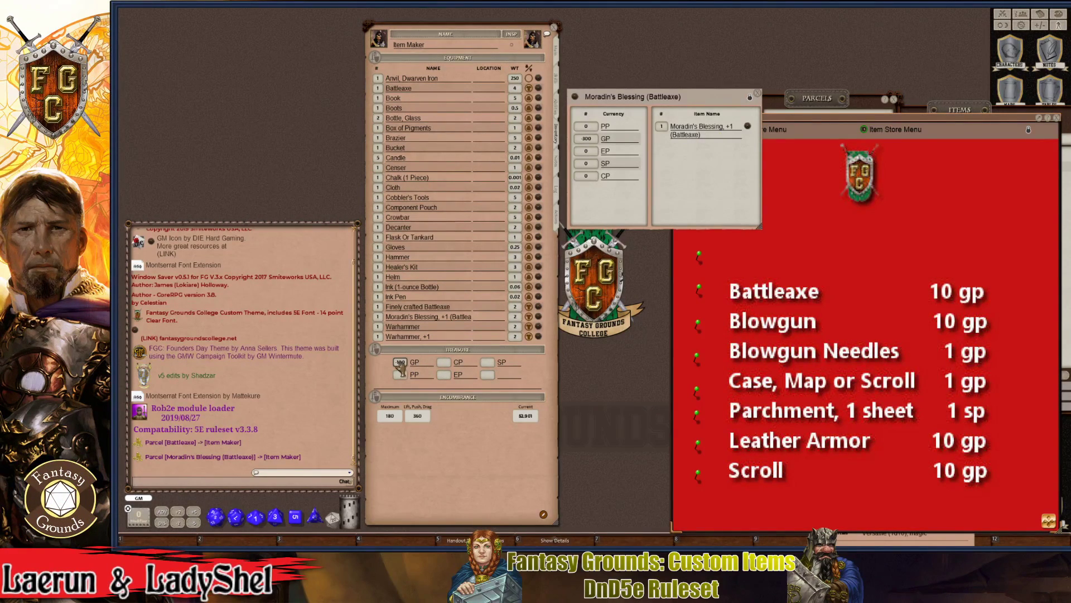
- Set the Item Maker character's gold to 50 GP to pay for the Moradin's Blessing parcel
key("ctrl")
type("100")
key("Delete")
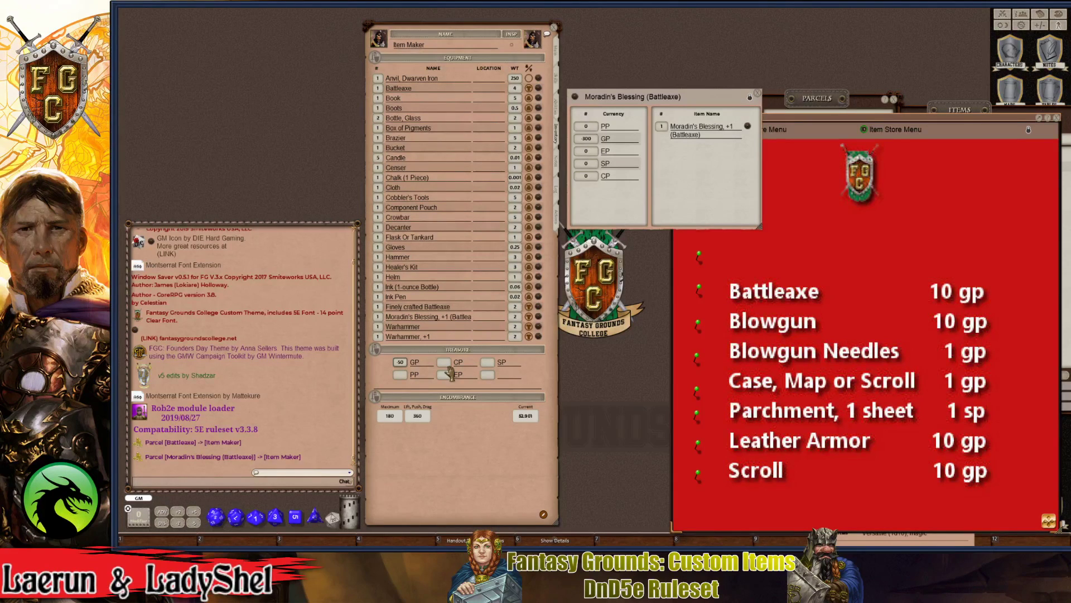
- Close the parcel, store handout, parcels list and Moradin's Blessing item windows, keeping the items list beside the character sheet
key("ctrl")
left_click_drag(696, 106, 732, 192)
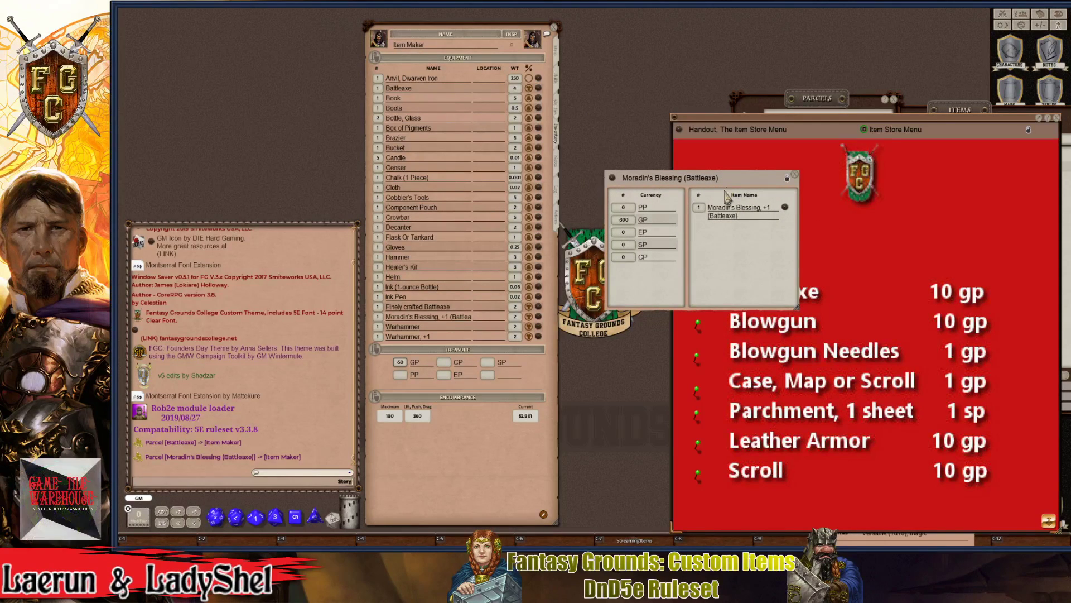
key("ctrl")
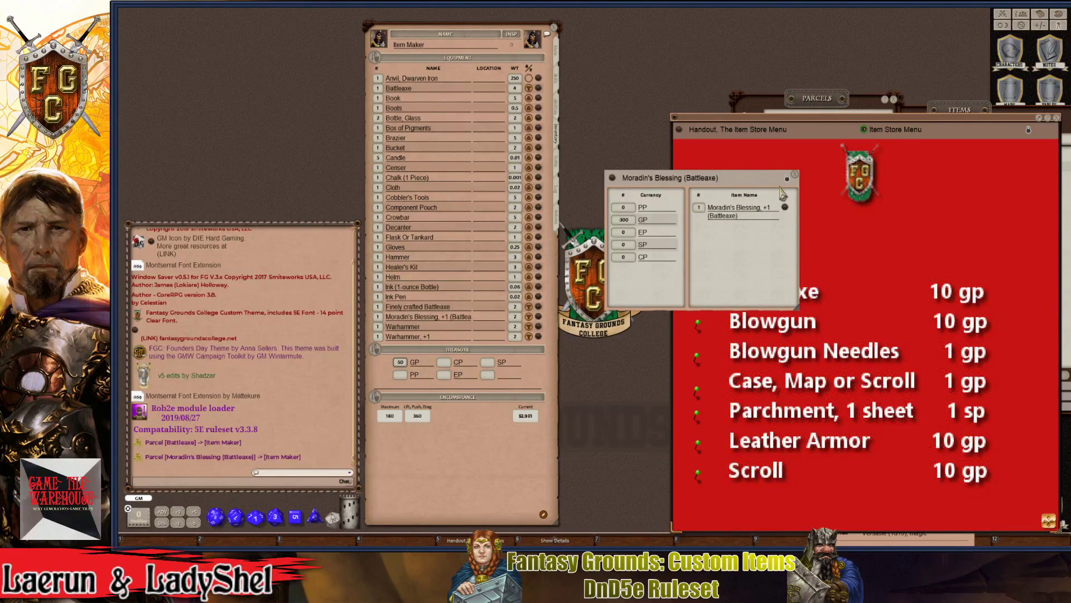
left_click(795, 175)
left_click_drag(884, 252, 802, 218)
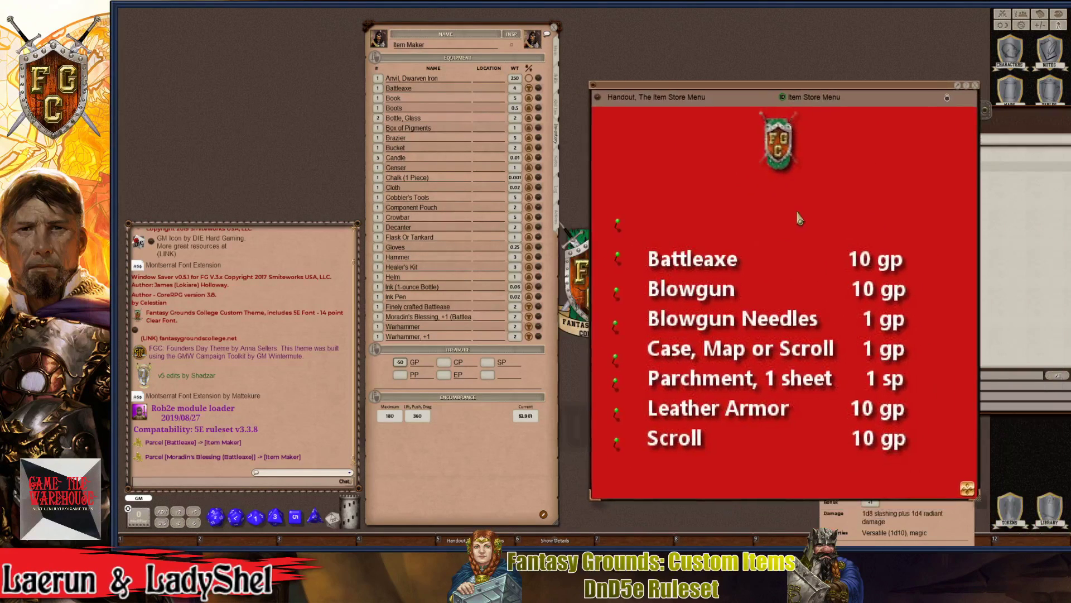
key("ctrl")
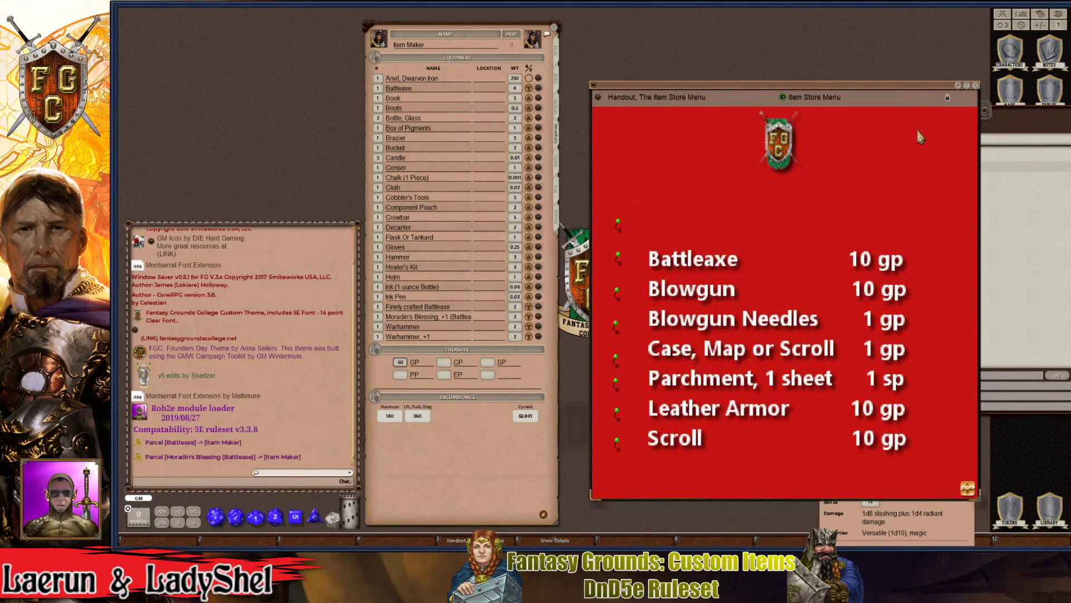
left_click(976, 86)
key("ctrl")
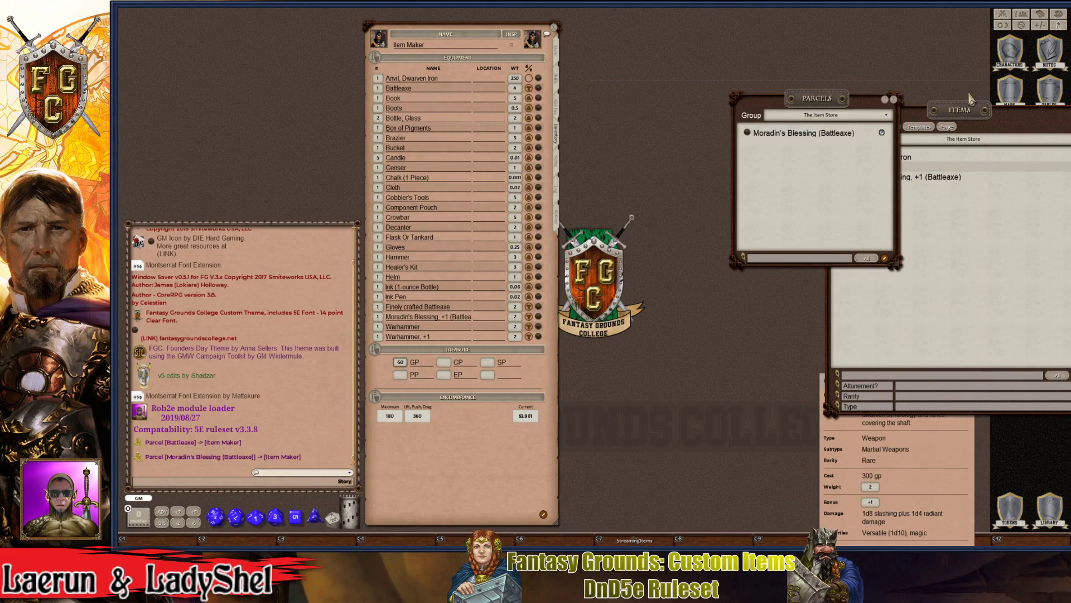
left_click(893, 99)
left_click_drag(958, 115, 740, 67)
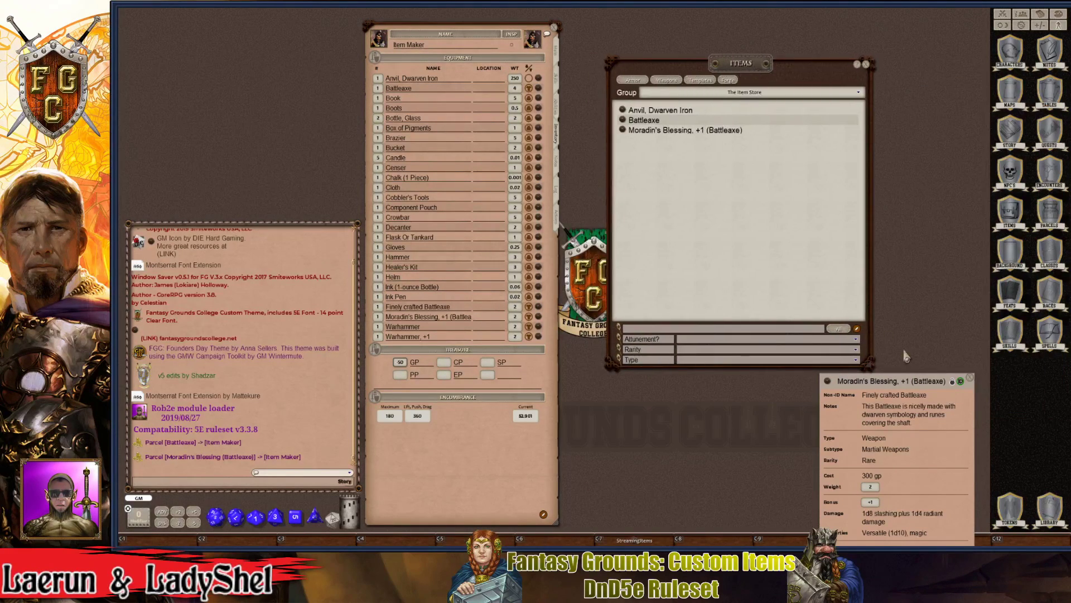
left_click(971, 379)
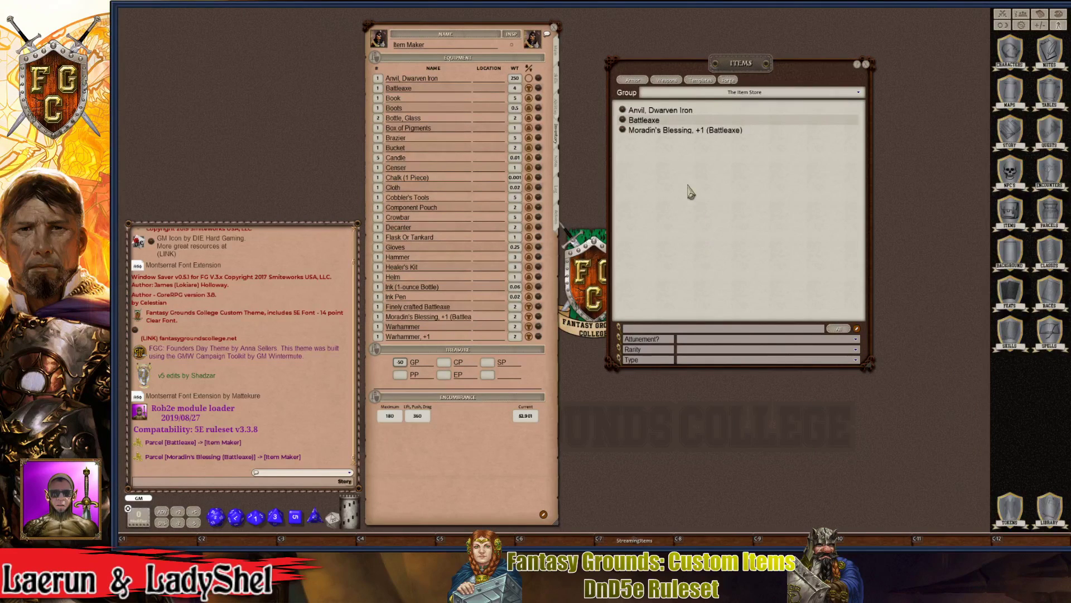
- Open the Magic Item Forge from the items list, close the list and move the forge to clear space
key("ctrl")
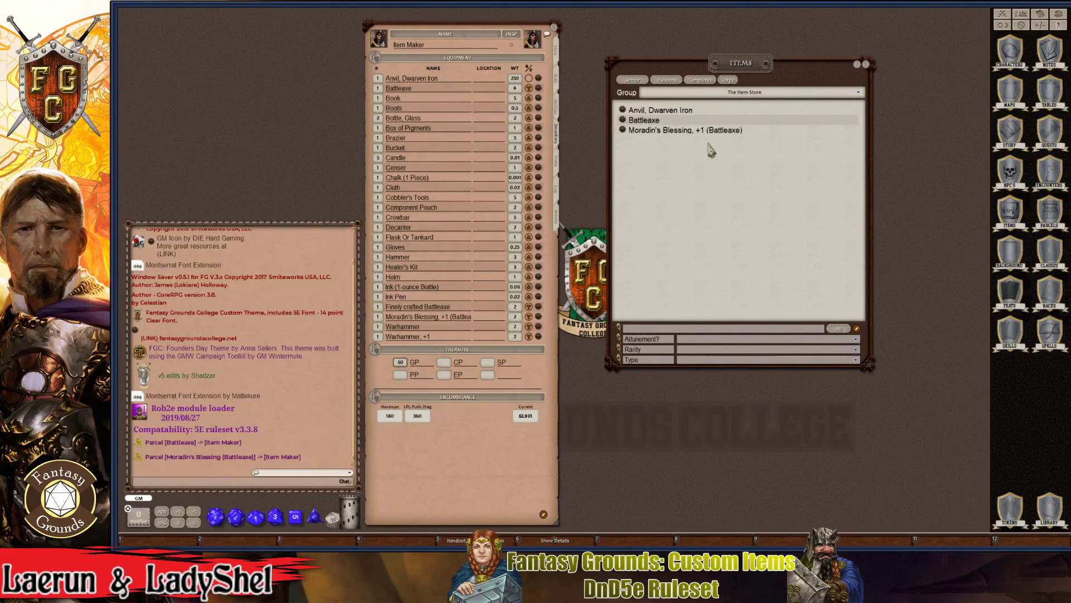
left_click(732, 82)
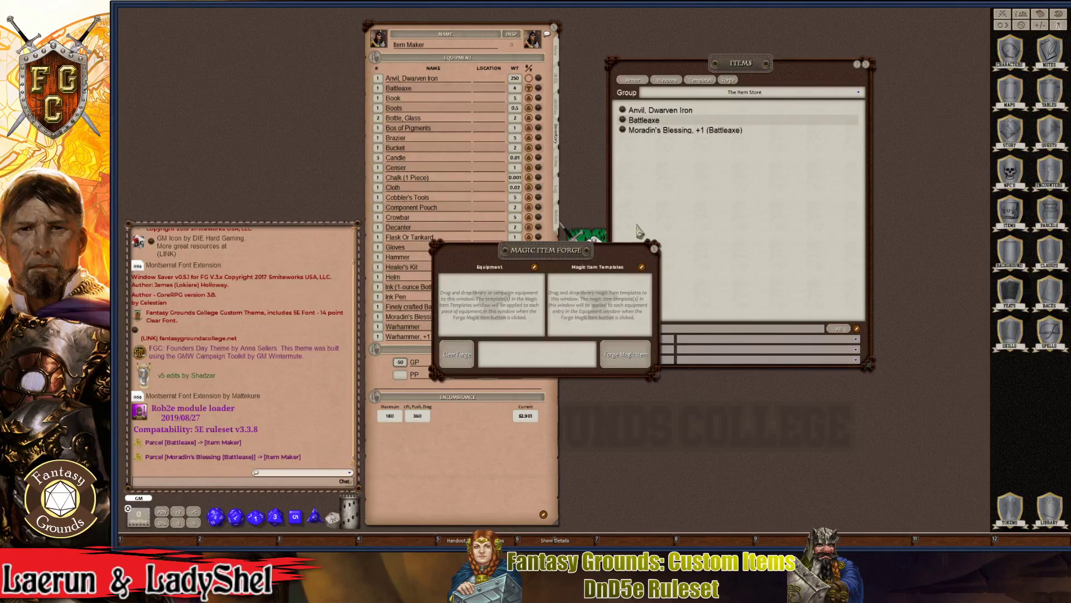
left_click_drag(567, 258, 789, 109)
left_click(866, 64)
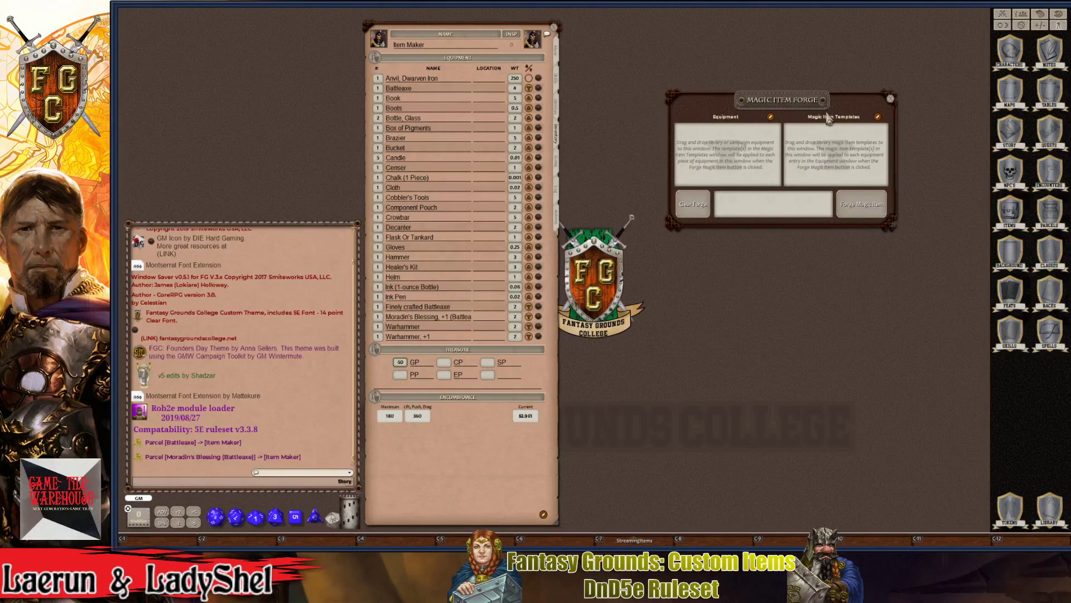
left_click_drag(813, 119, 852, 101)
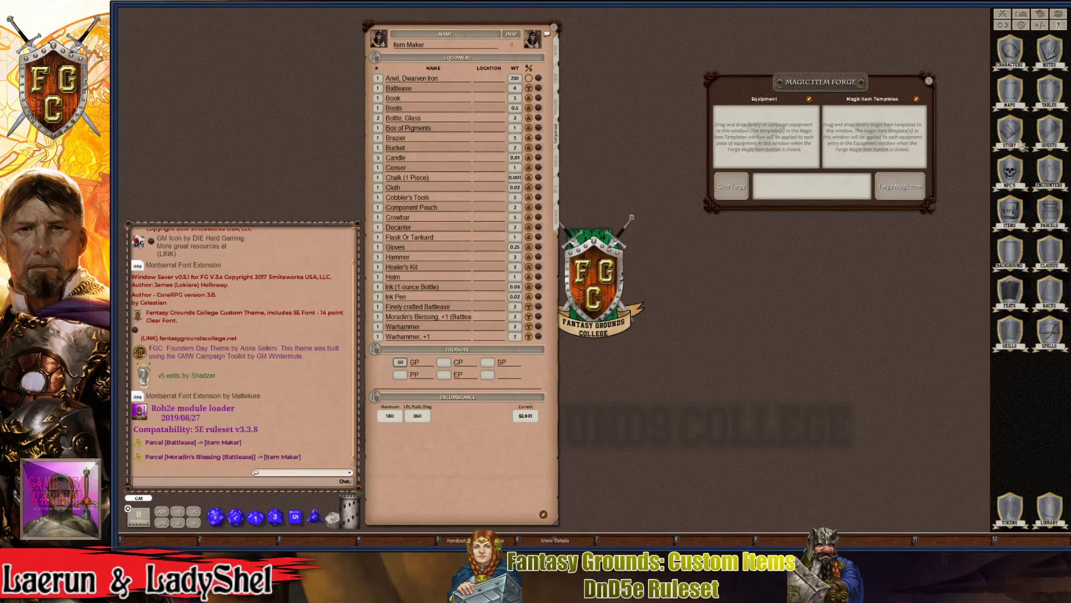
- Close the Item Maker sheet, reopen the items list beside the forge and show items from all groups
left_click(555, 34)
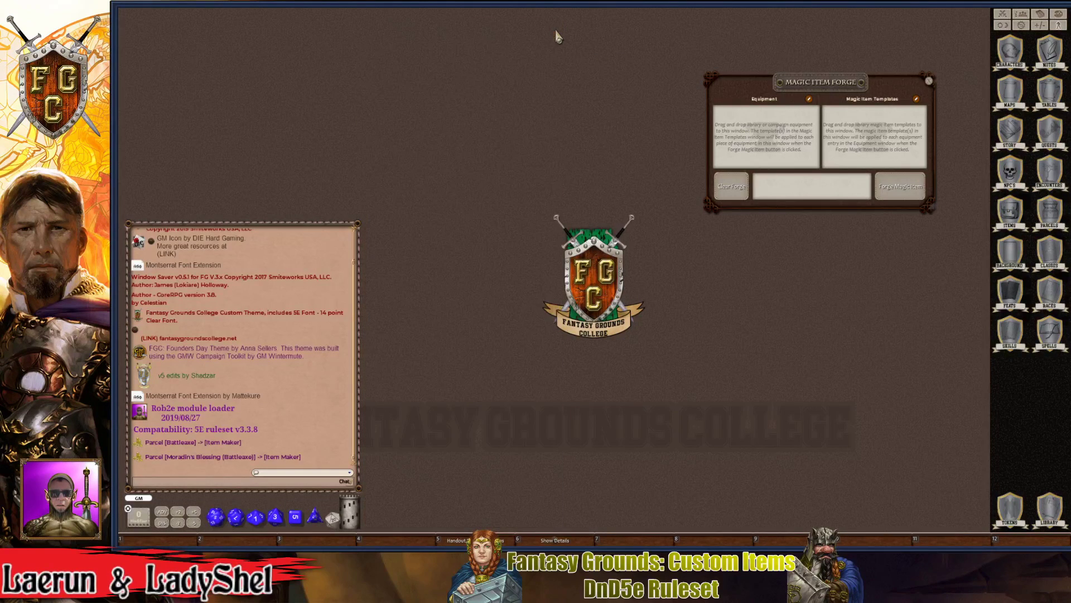
left_click(1014, 227)
left_click_drag(731, 95, 514, 95)
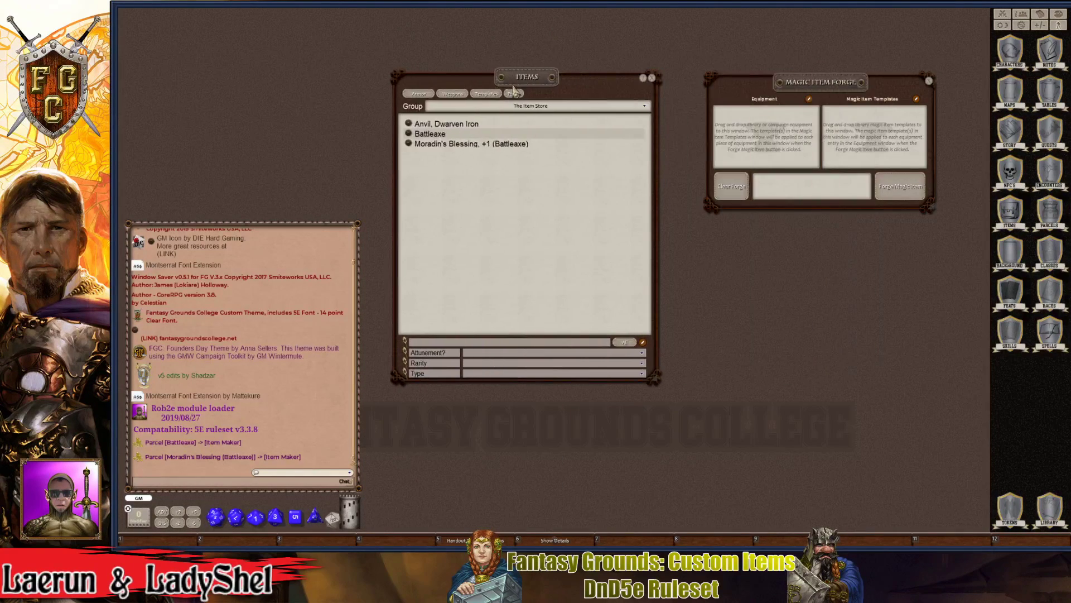
left_click(474, 106)
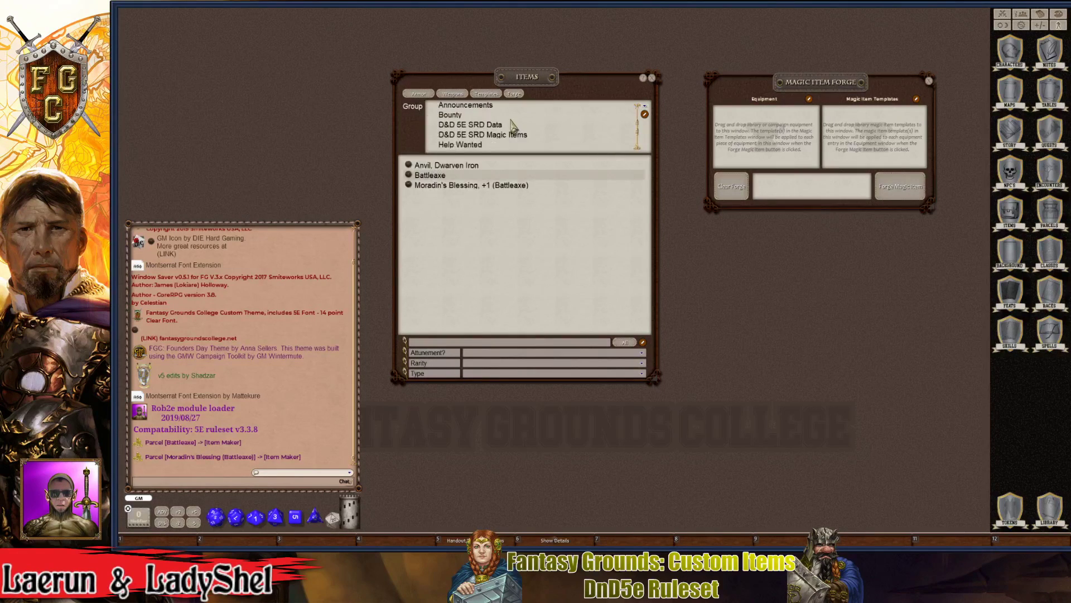
scroll(484, 137, "up", 1)
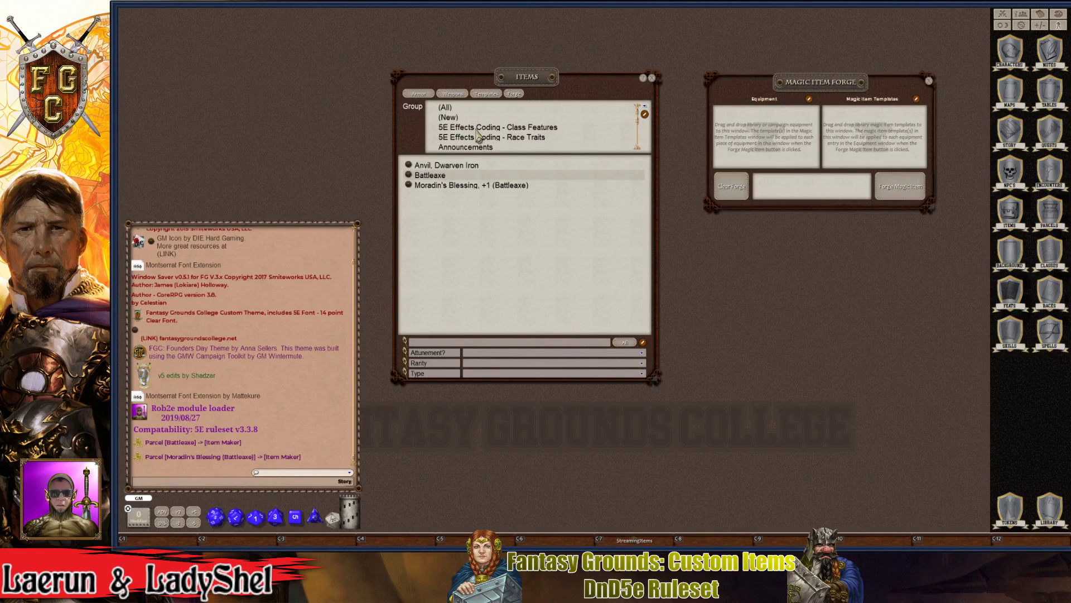
left_click(446, 108)
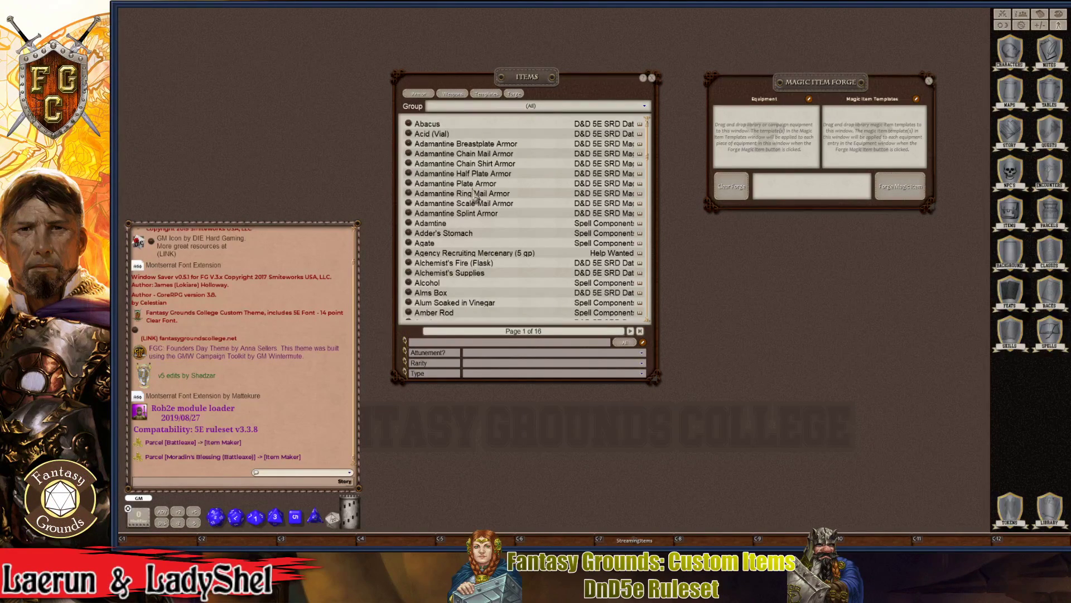
- Open the item templates list, enlarge it and place it over the items list next to the forge
left_click(494, 96)
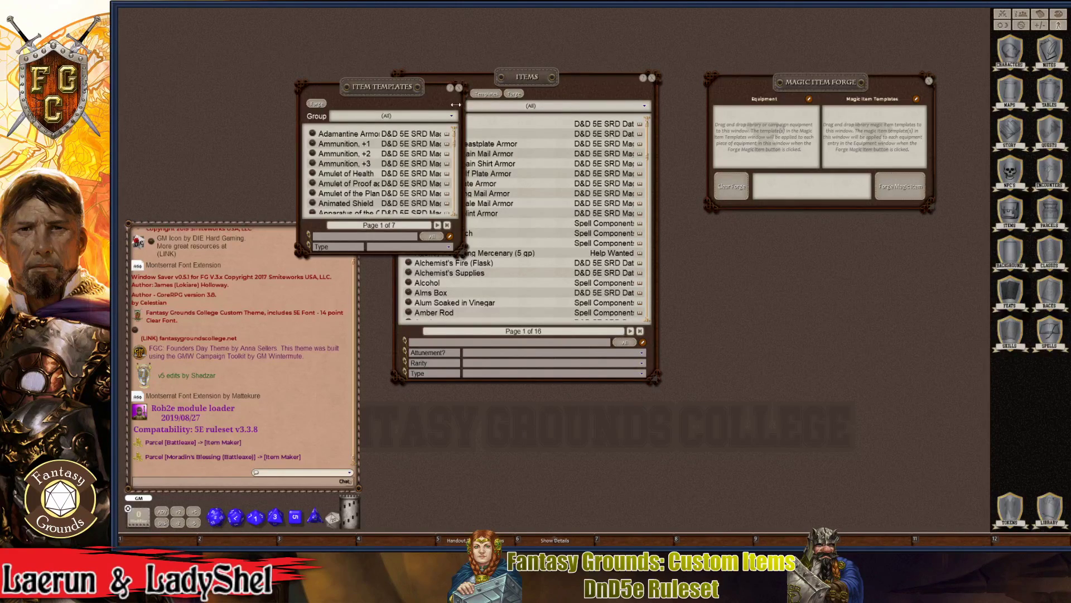
left_click_drag(379, 101, 565, 116)
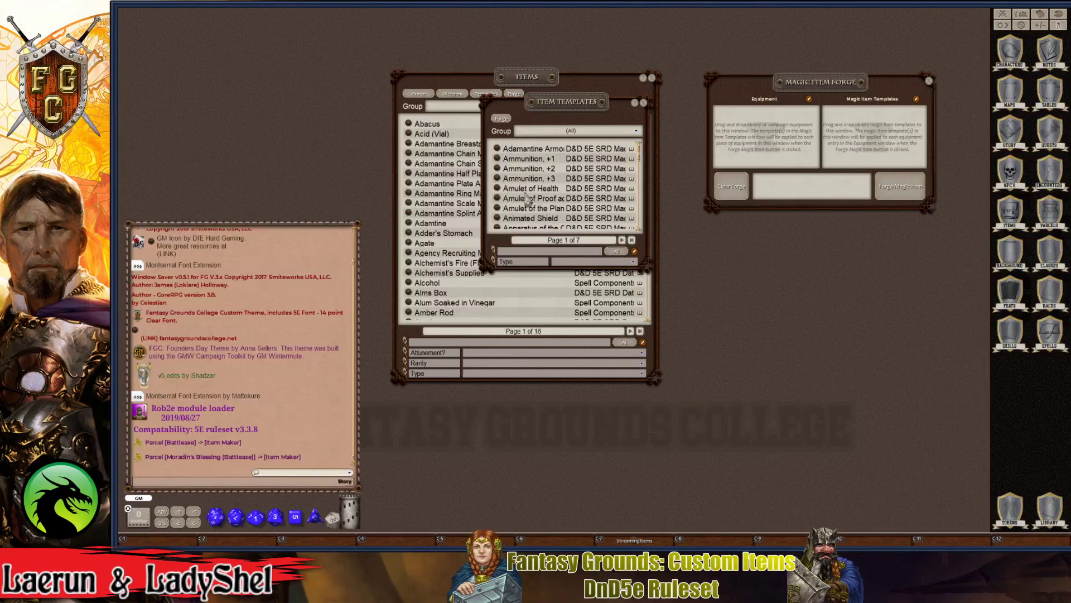
left_click_drag(646, 267, 767, 406)
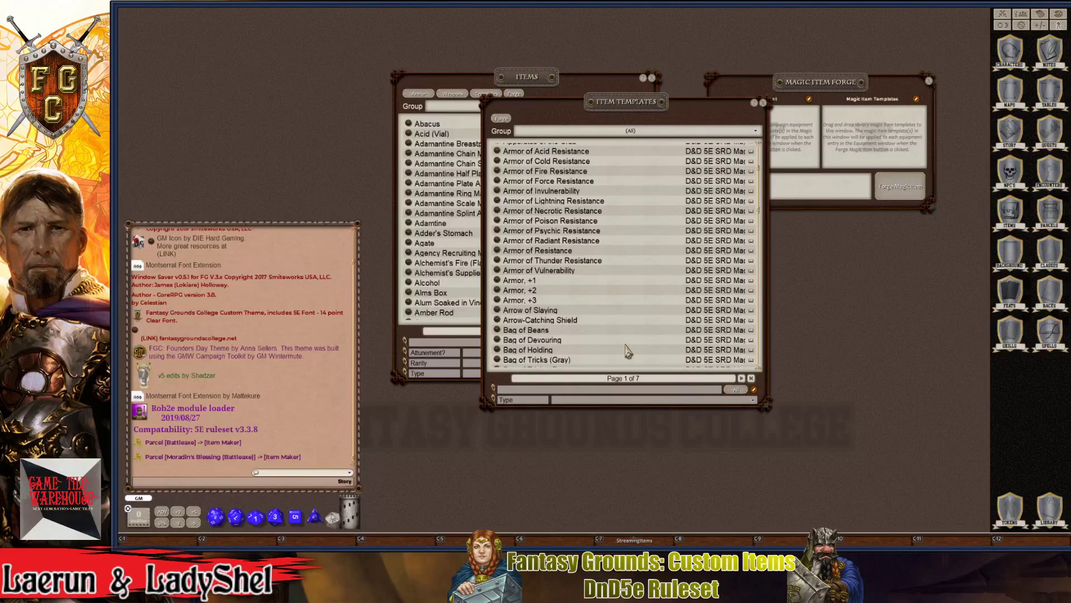
scroll(628, 350, "down", 3)
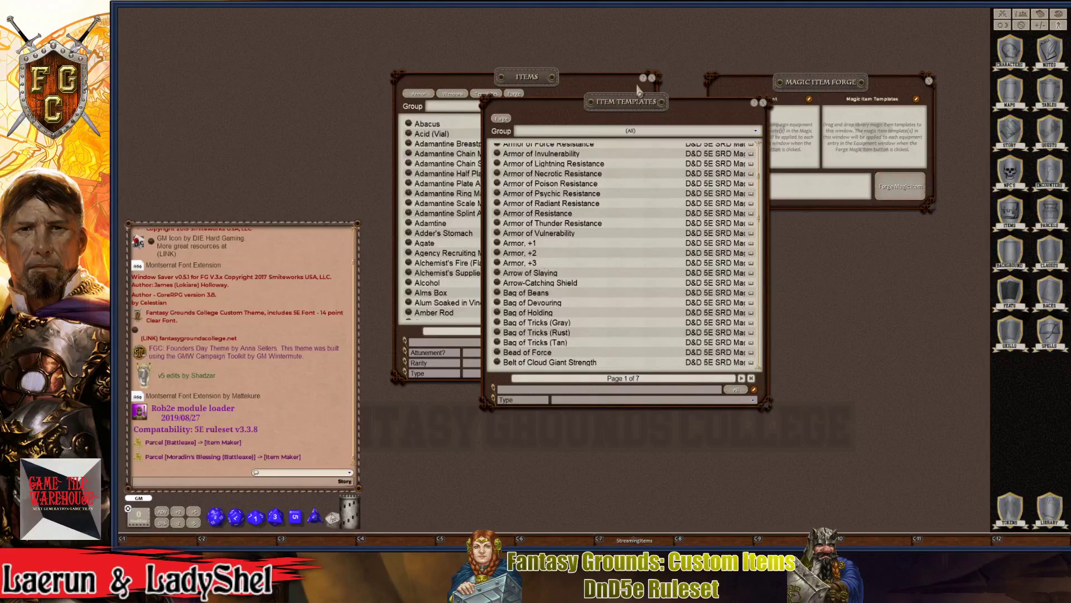
left_click_drag(632, 101, 597, 117)
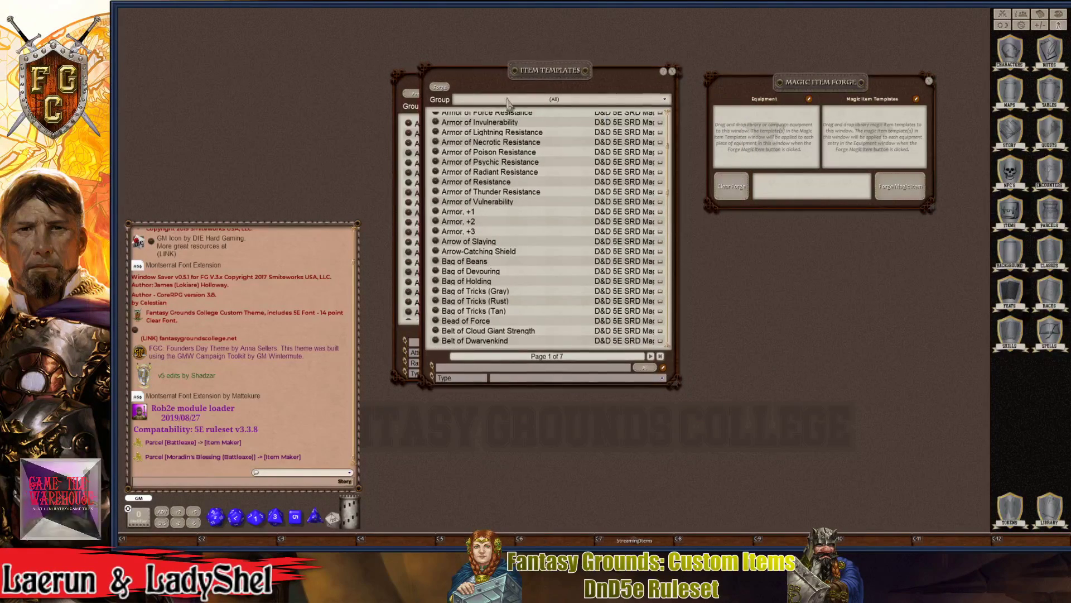
- Open the Armor, +1 template, review its description and add it to the forge's magic item templates
key("ctrl")
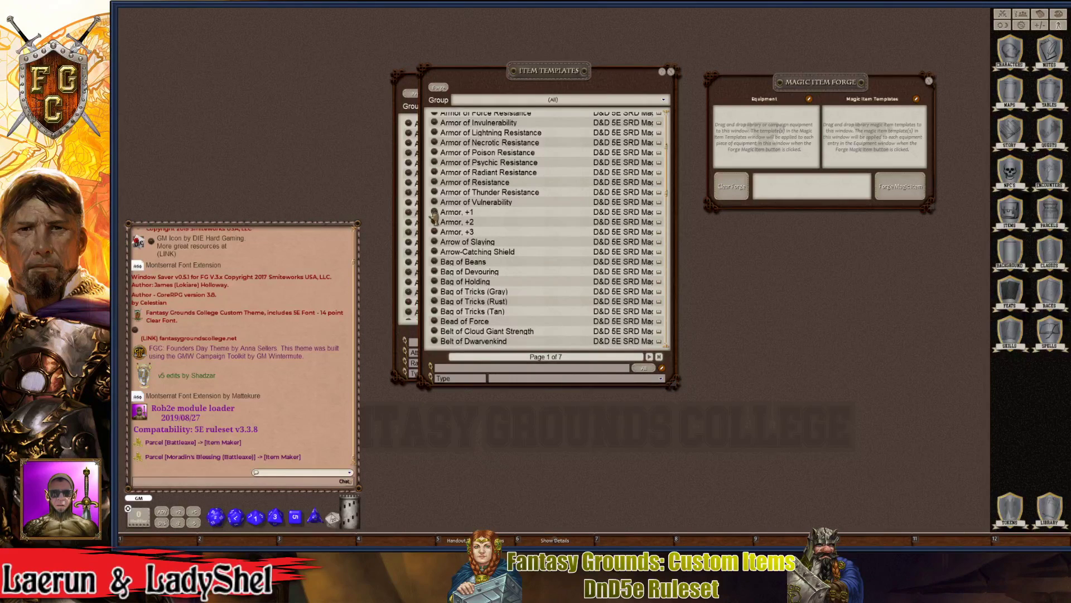
left_click(434, 215)
key("ctrl")
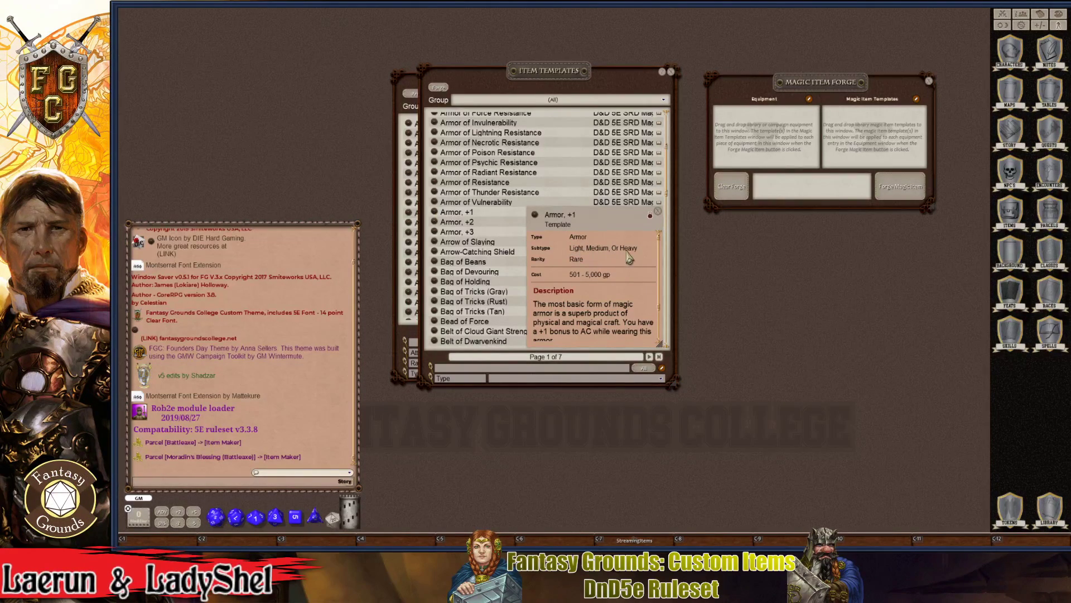
scroll(577, 282, "down", 3)
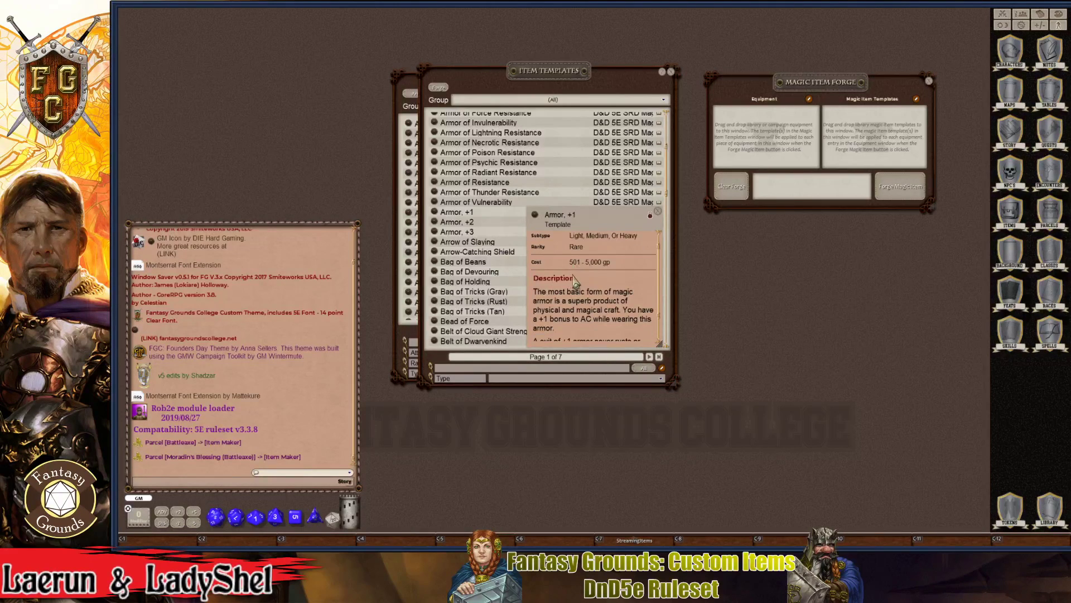
scroll(577, 282, "up", 1)
scroll(578, 285, "down", 1)
scroll(579, 290, "up", 1)
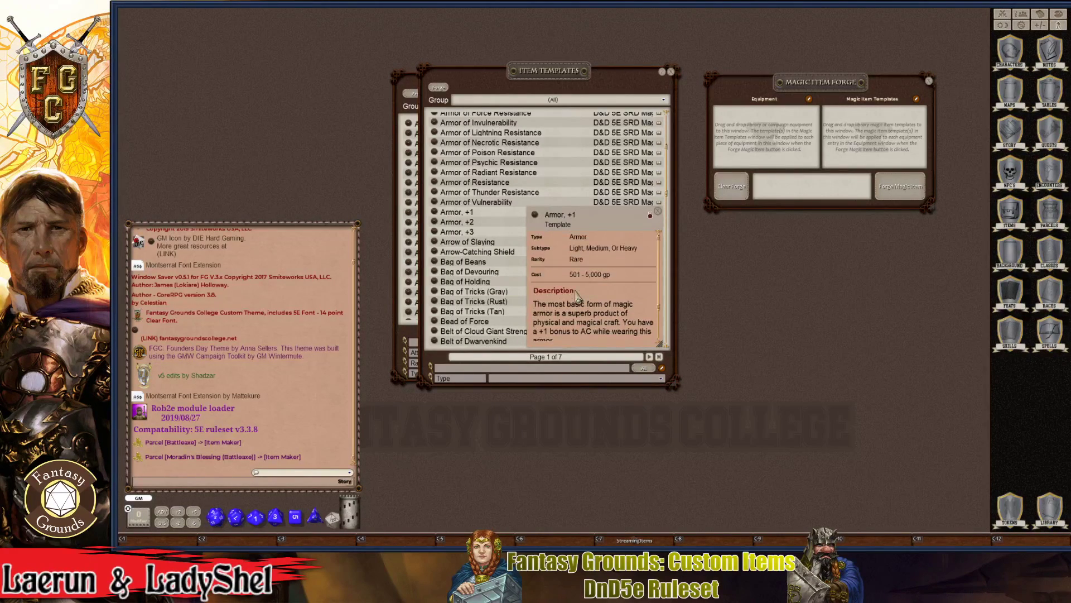
scroll(579, 296, "down", 2)
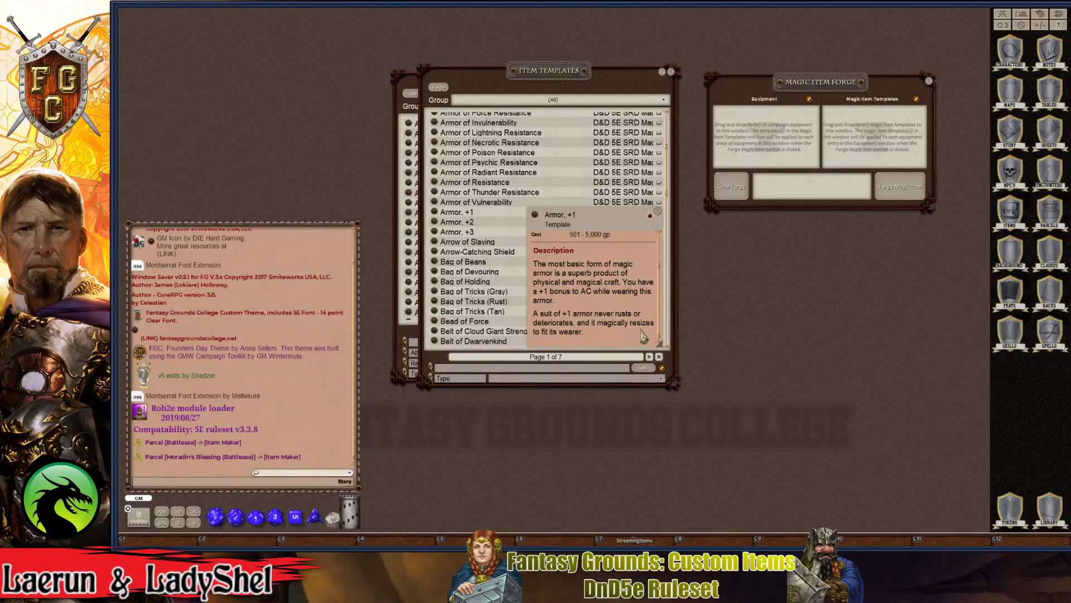
left_click_drag(604, 222, 852, 279)
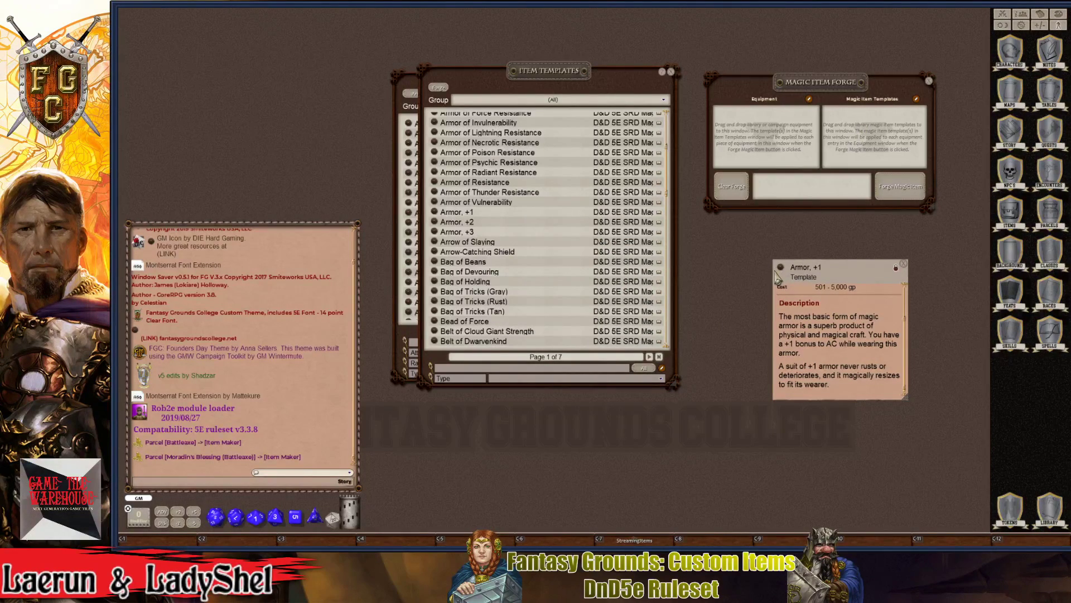
left_click_drag(790, 274, 839, 142)
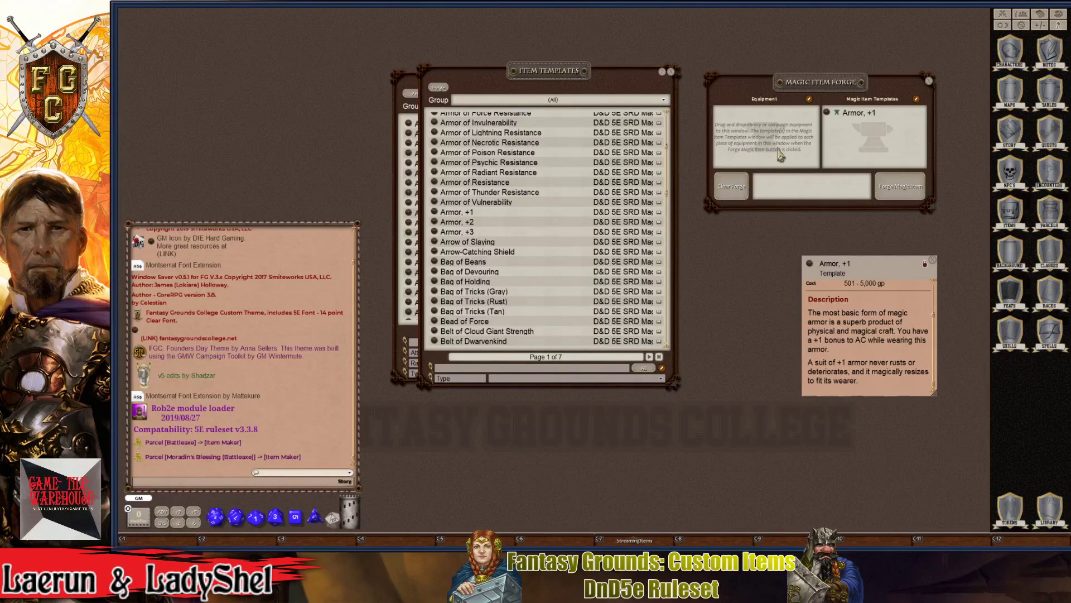
- Find the Dwarven Plate template in the list, examine its type, rarity, cost and description, and close it
scroll(488, 317, "down", 6)
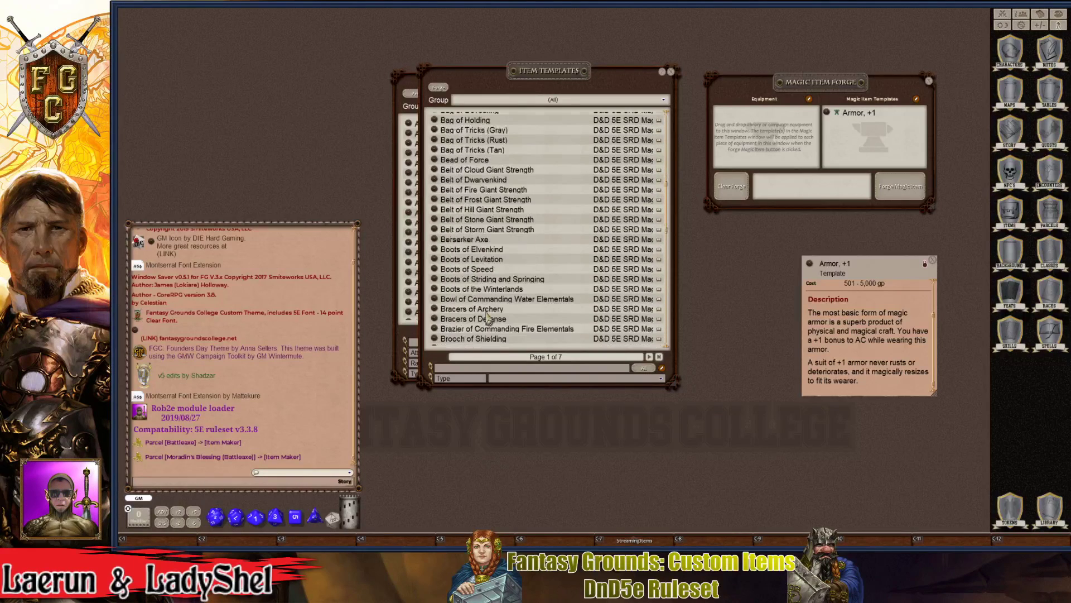
scroll(487, 317, "down", 10)
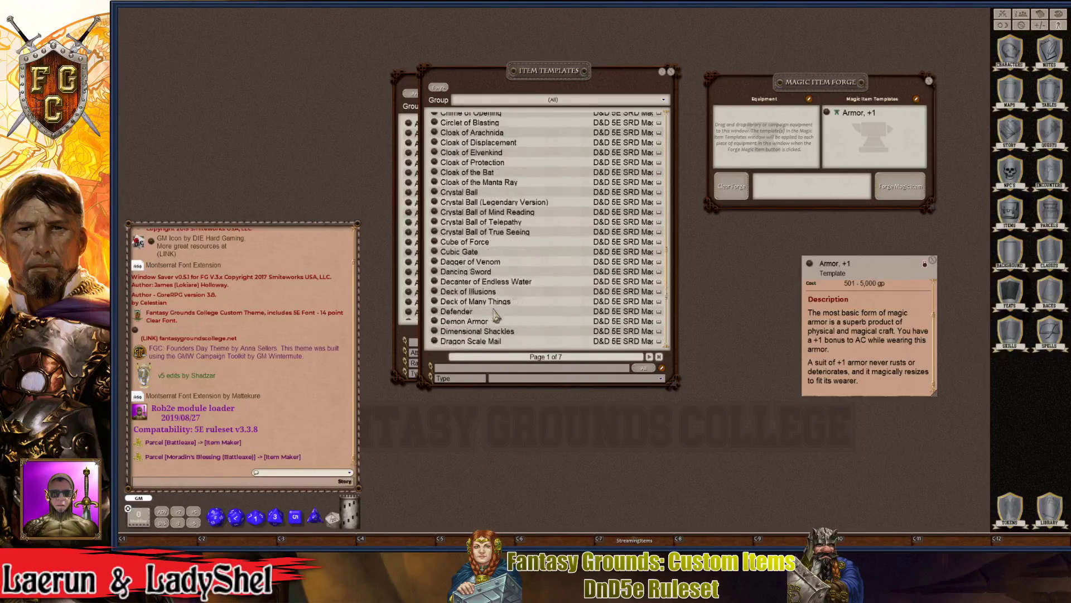
scroll(494, 315, "down", 8)
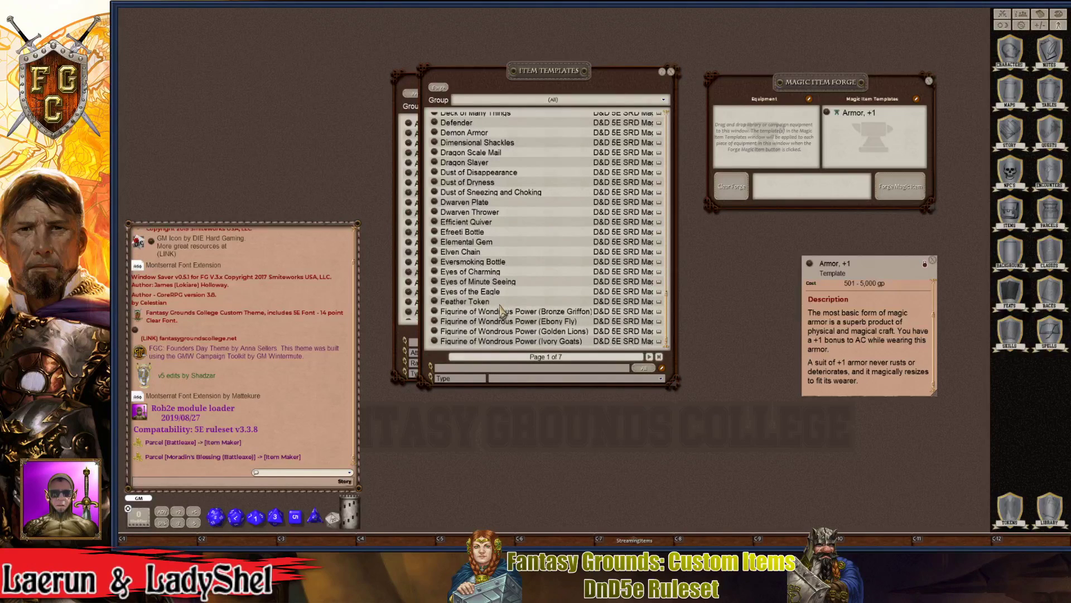
left_click(434, 203)
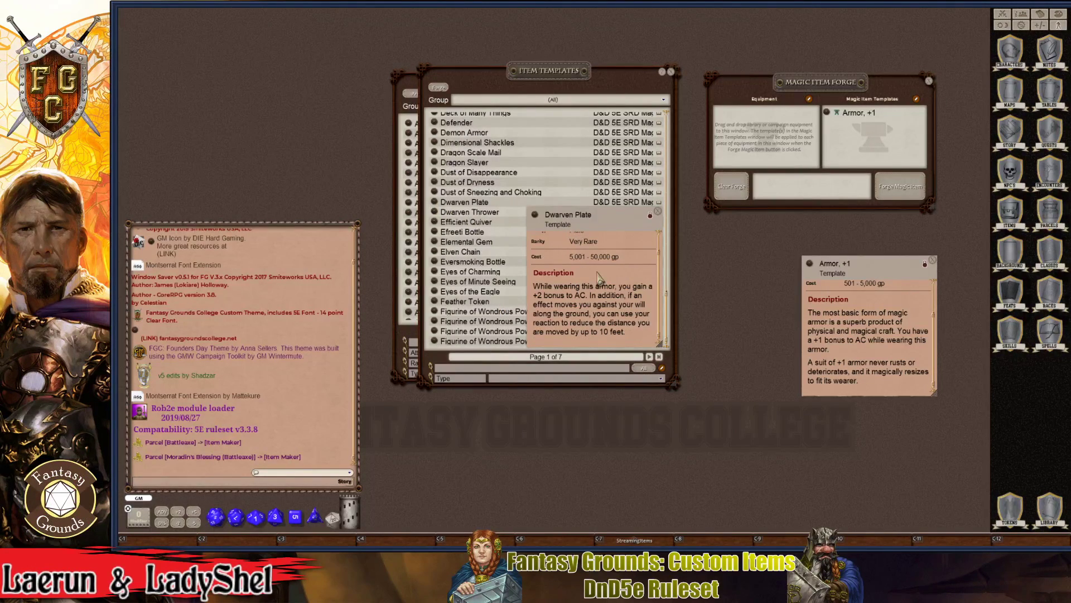
scroll(571, 309, "up", 2)
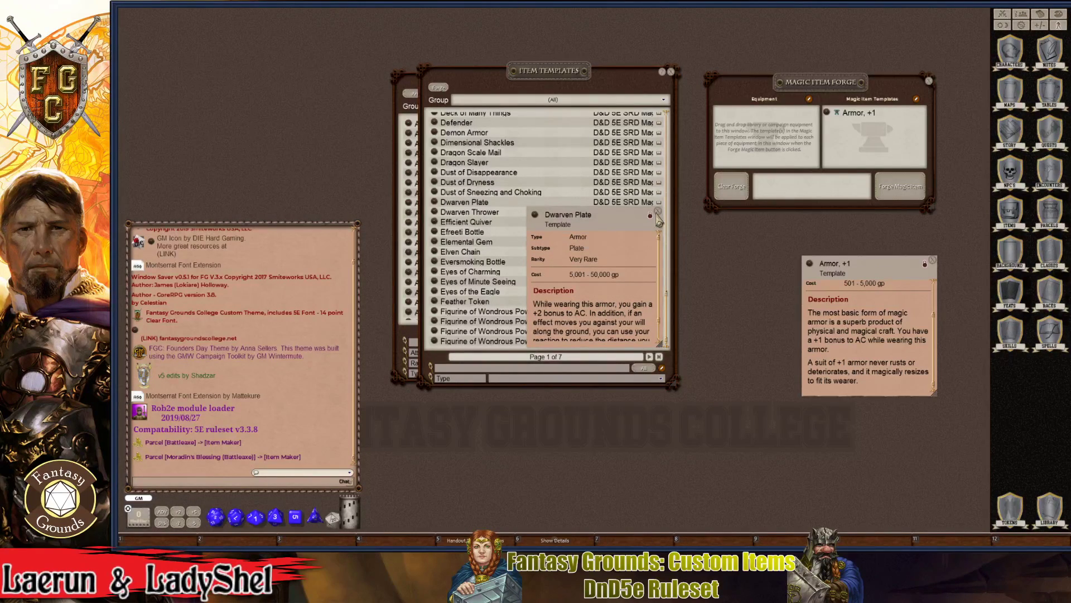
left_click(658, 212)
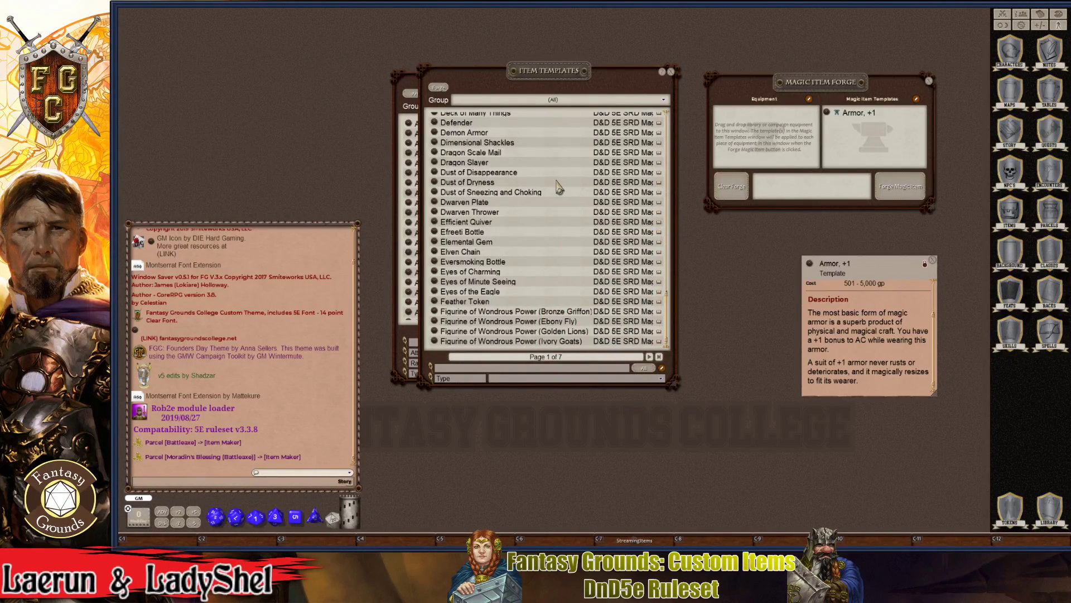
- Close the item templates list and filter the items list by the name "chain"
left_click(671, 72)
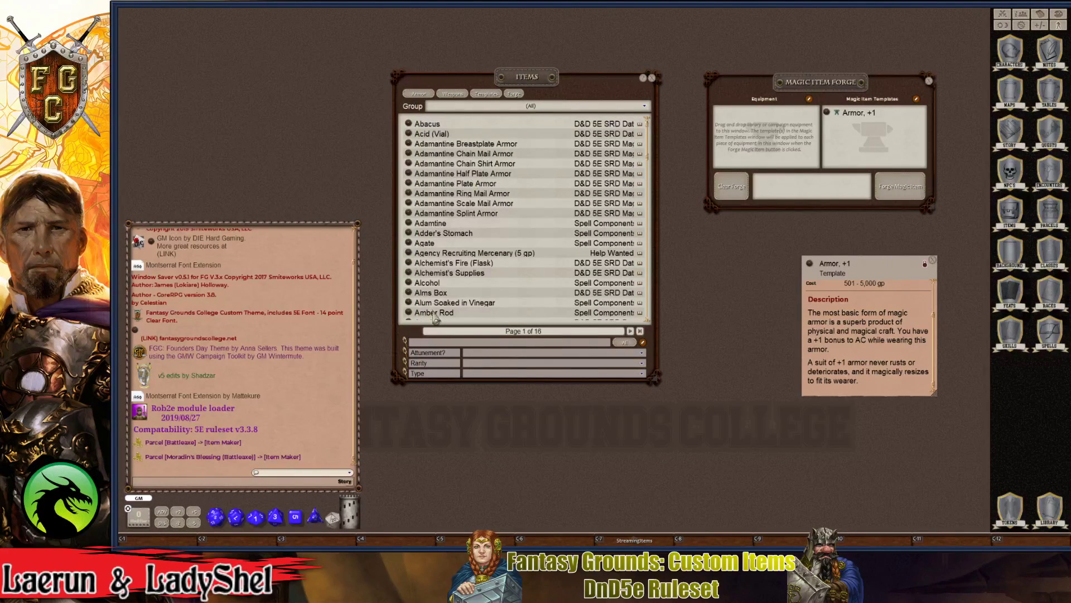
key("ctrl")
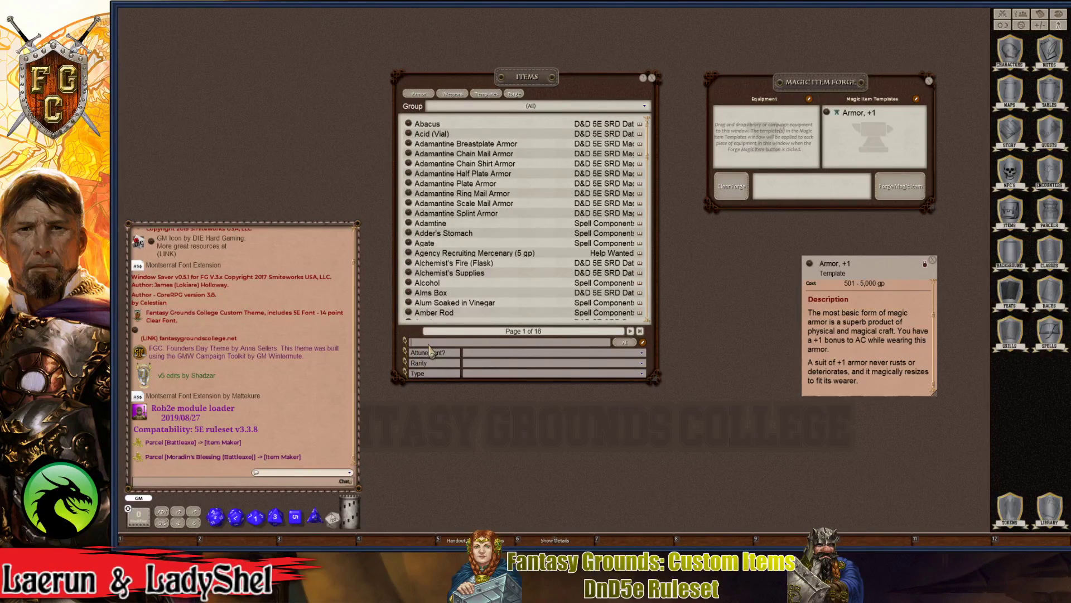
key("ctrl")
key("ctrl")
type("ini")
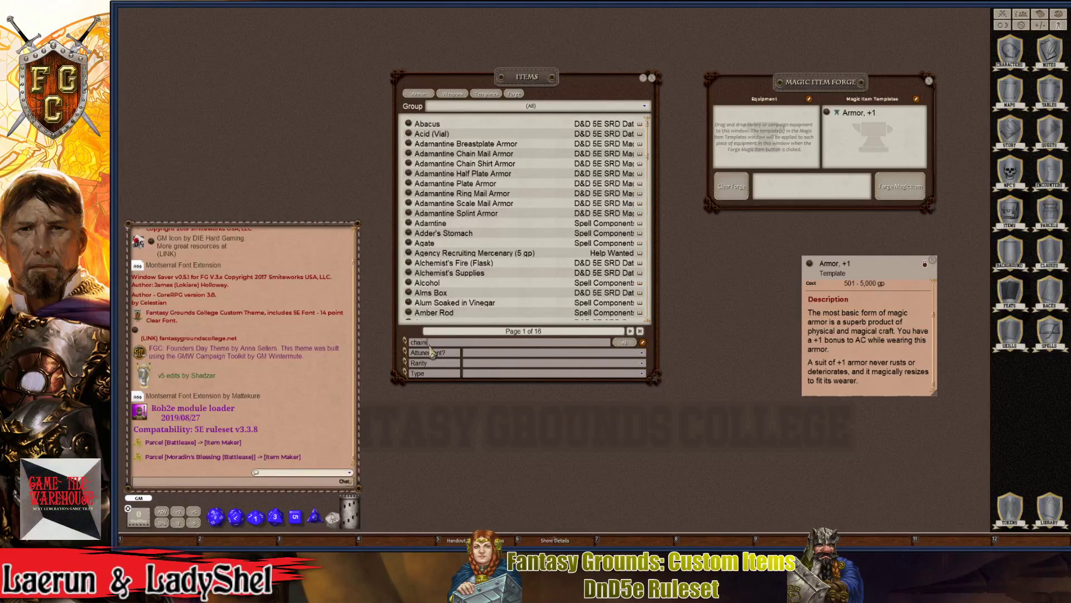
key("BackSpace")
key("Return")
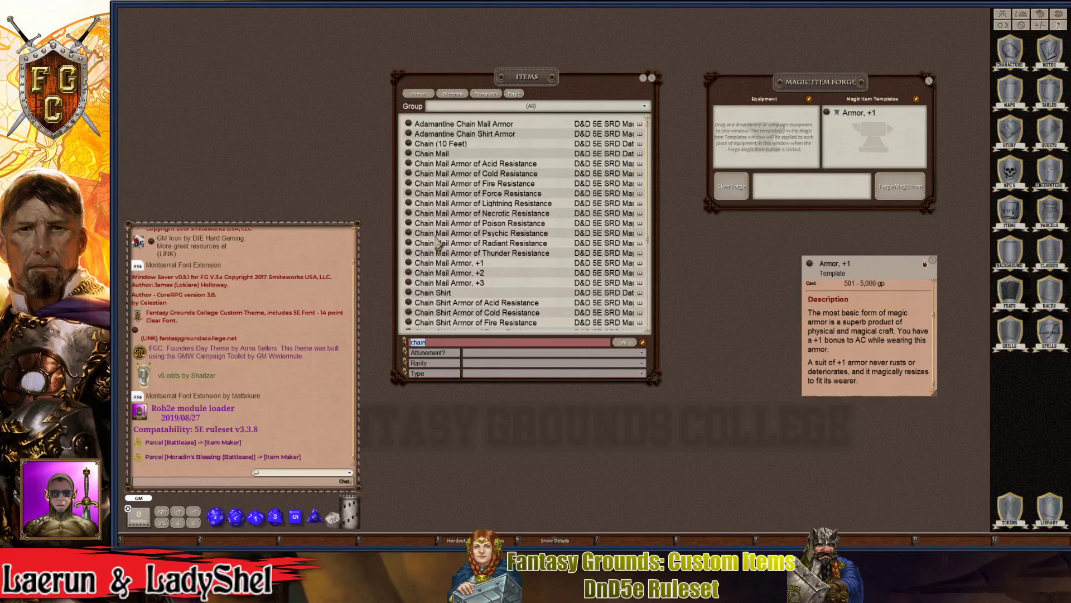
- Add the plain Chain Mail item to the Magic Item Forge as its equipment
key("ctrl")
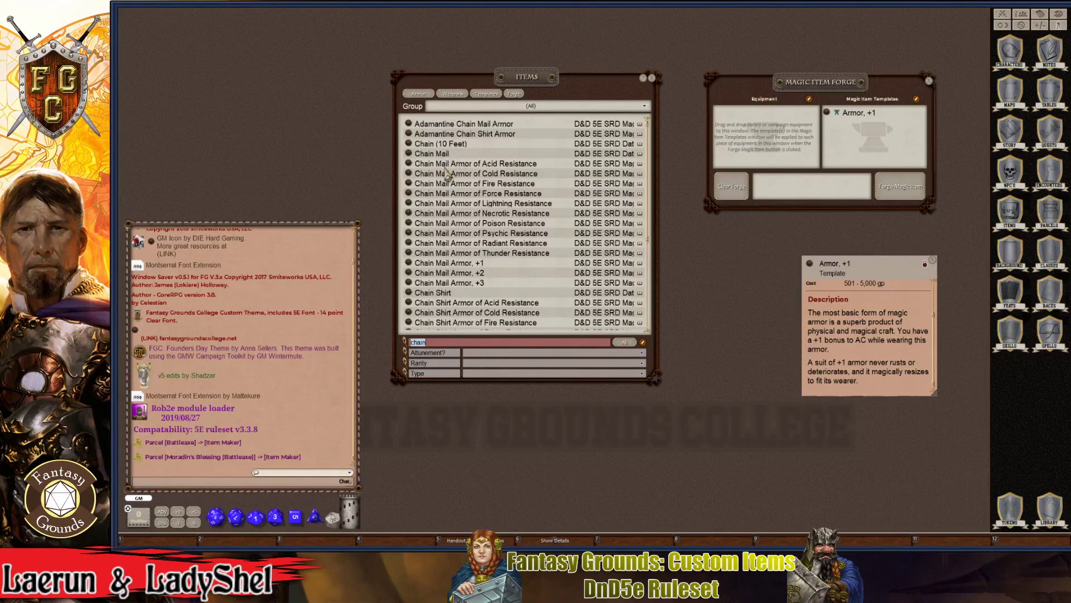
key("ctrl")
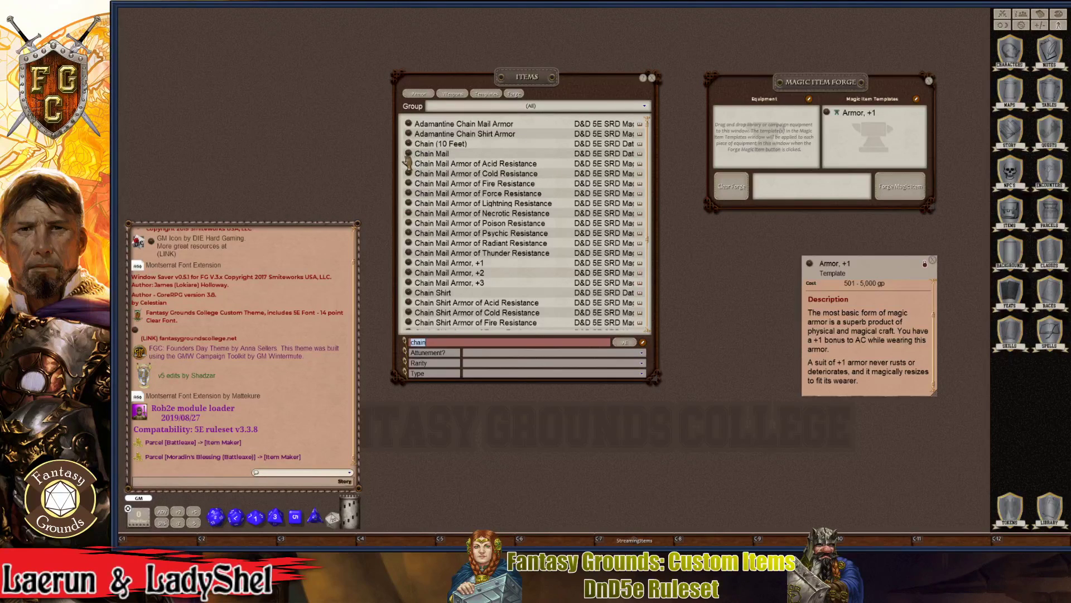
left_click_drag(408, 156, 772, 137)
key("ctrl")
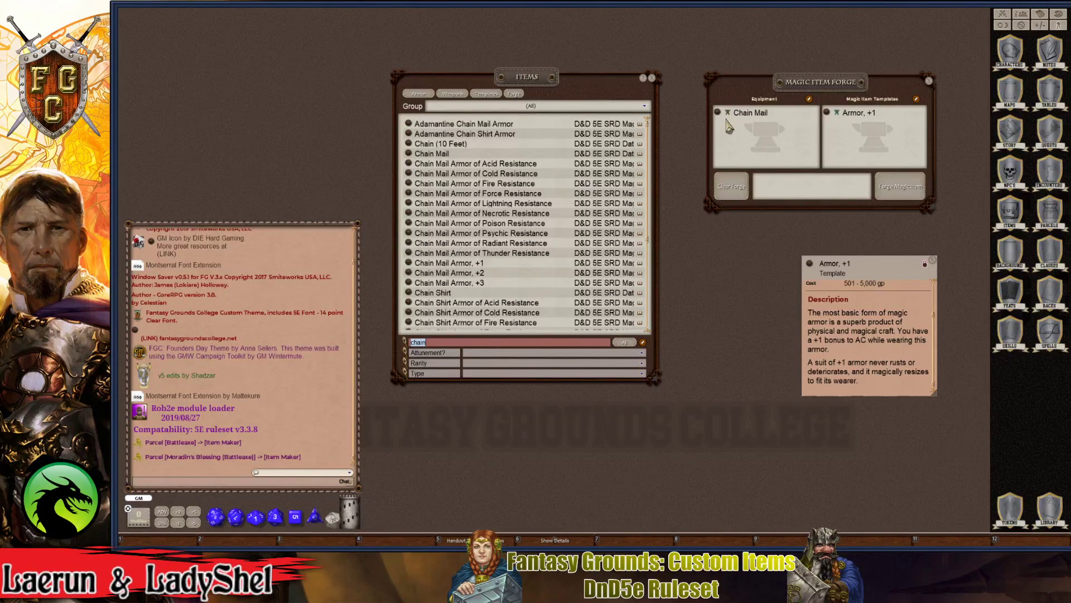
- Open Chain Mail from the items list, review its stats and description, and close it along with the Armor, +1 template sheet
left_click(410, 155)
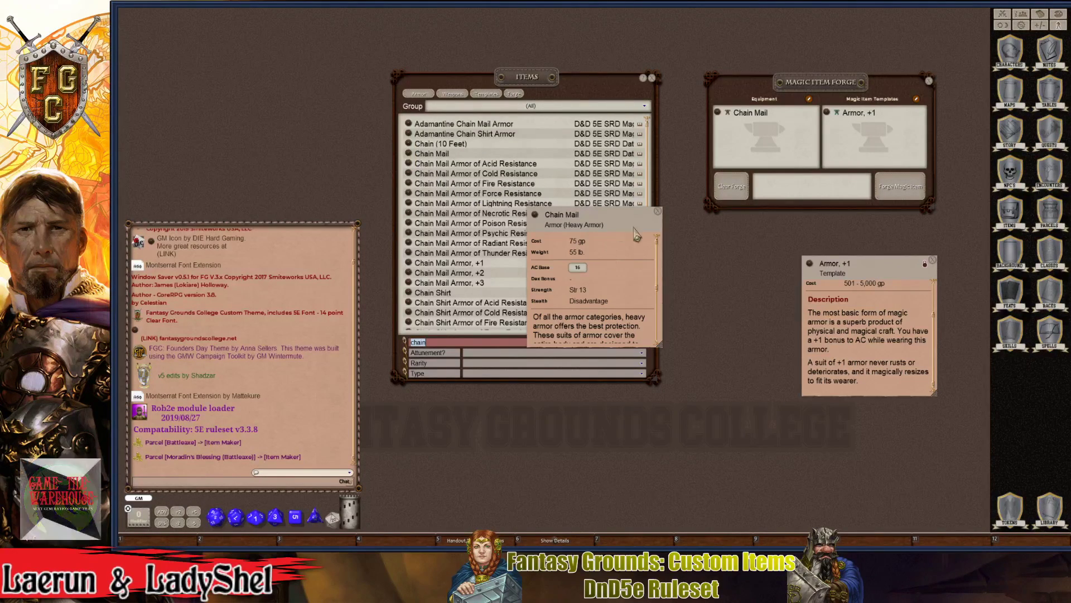
left_click_drag(616, 237, 758, 287)
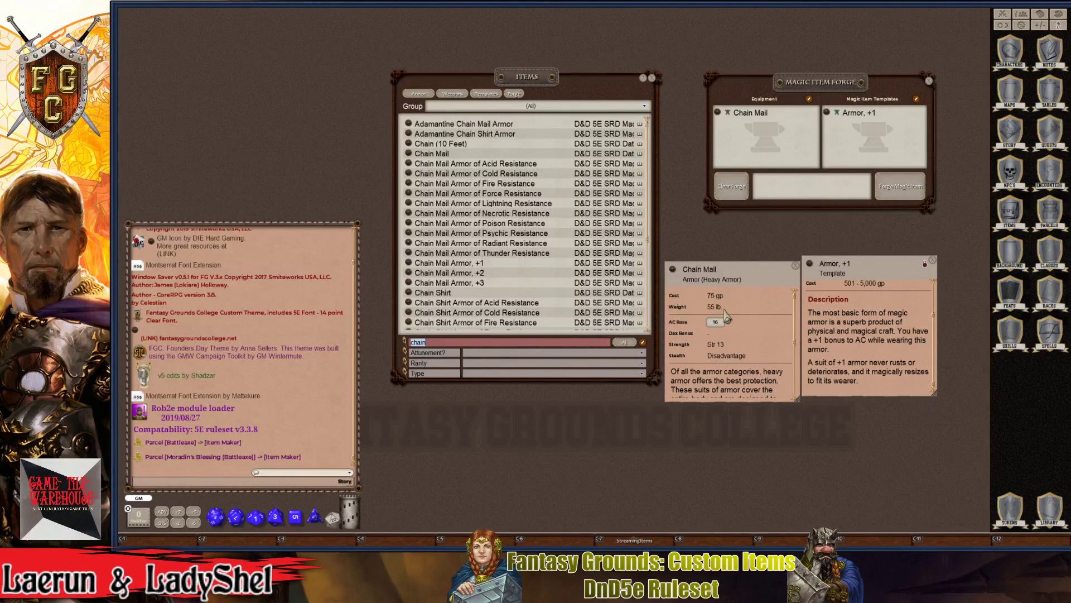
scroll(718, 320, "down", 1)
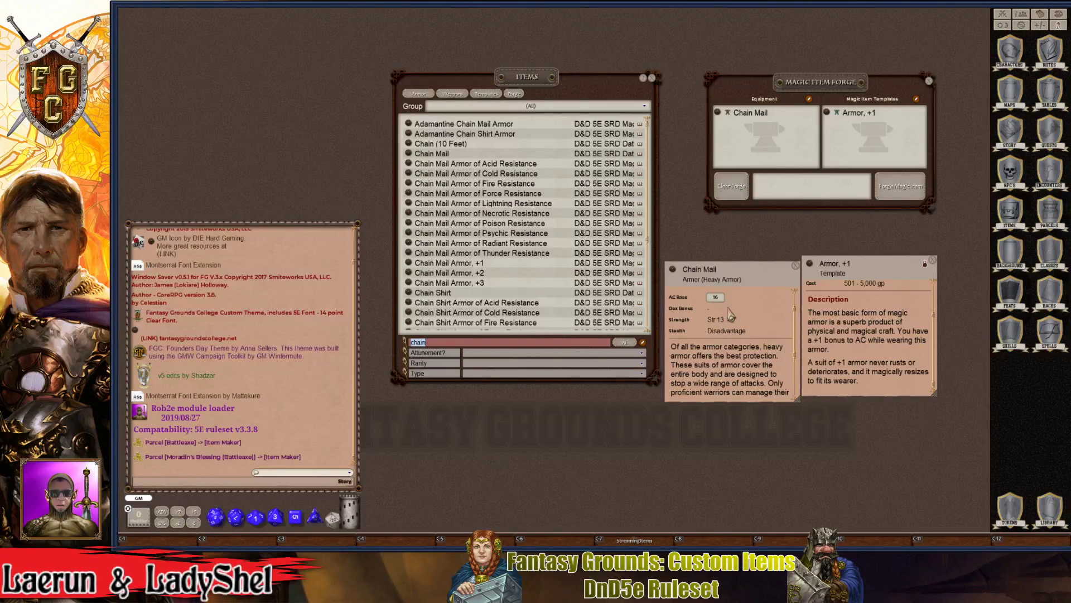
left_click_drag(750, 278, 729, 262)
scroll(727, 306, "down", 1)
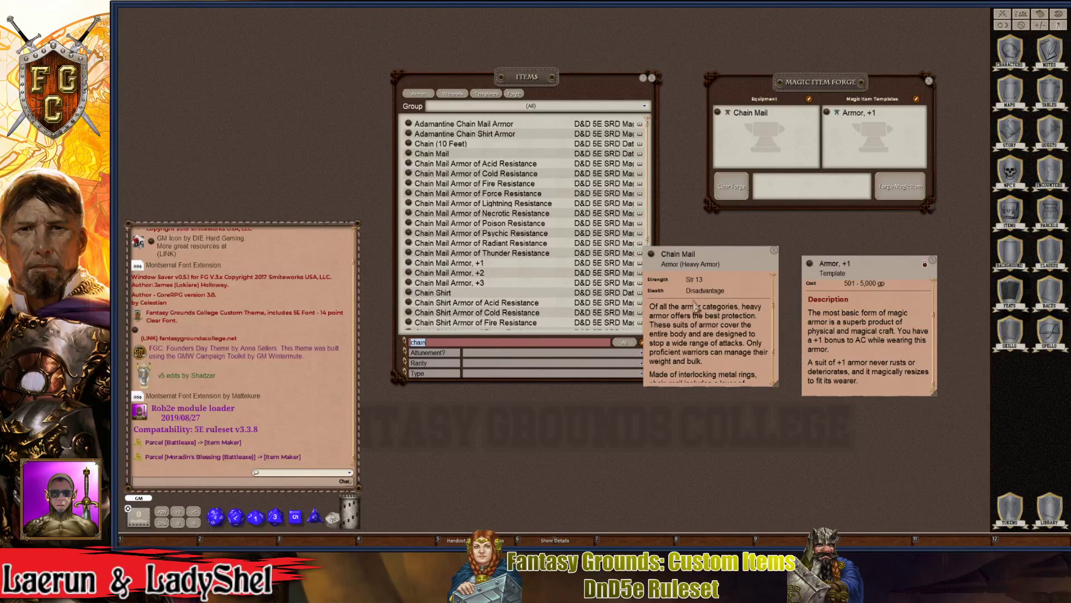
scroll(727, 306, "down", 3)
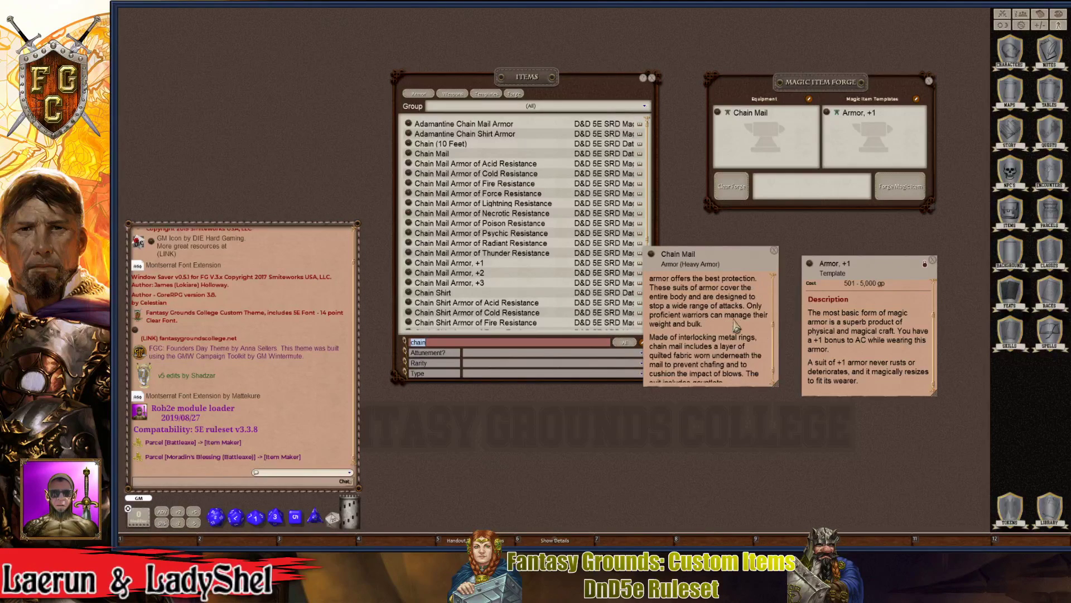
scroll(697, 345, "up", 5)
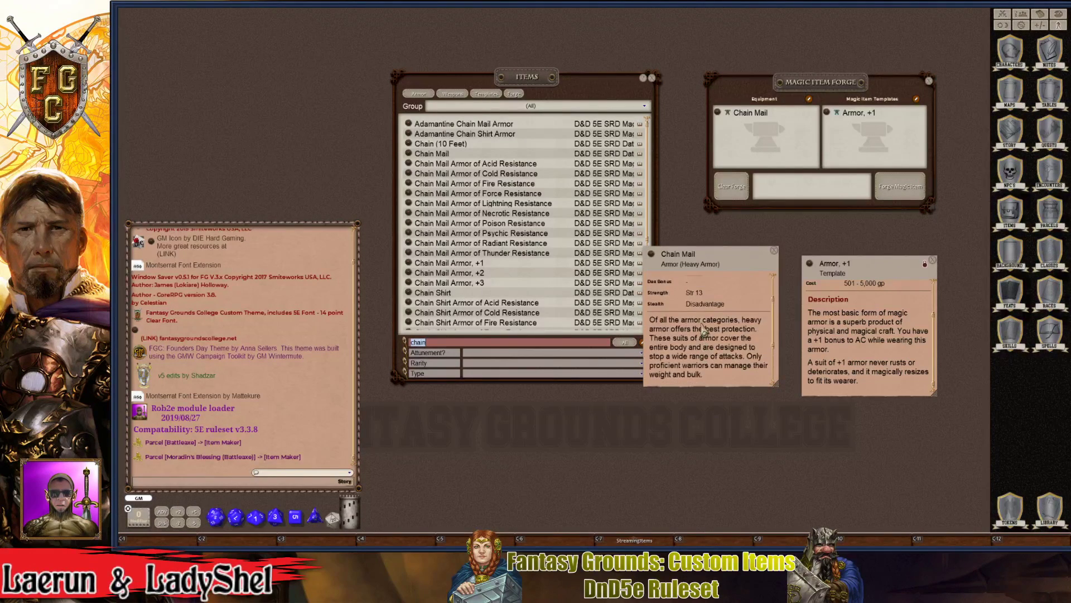
left_click(774, 251)
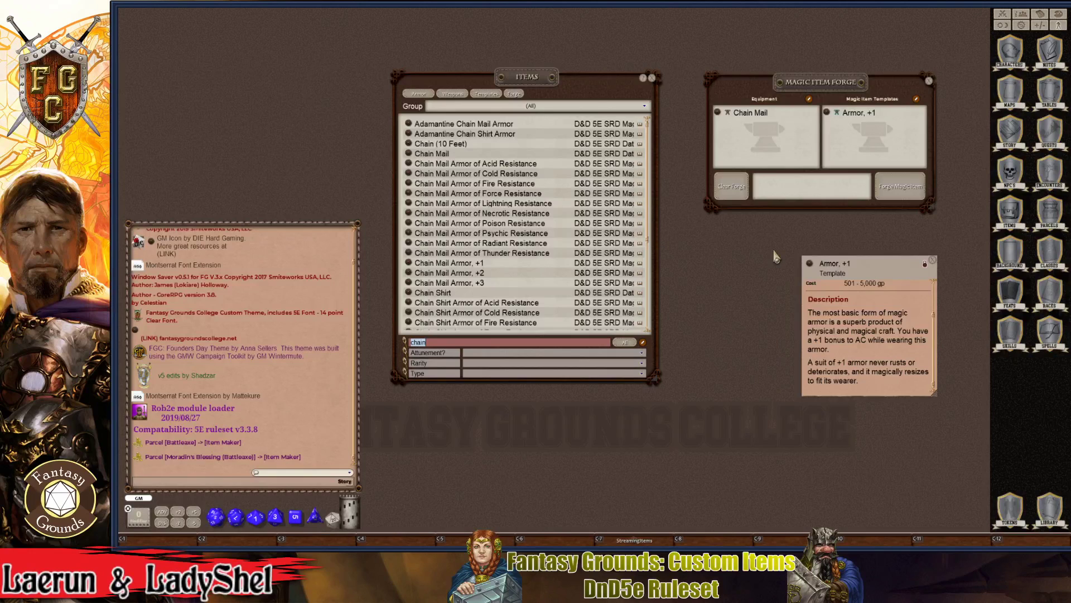
left_click(934, 260)
- Open the forge's Chain Mail and Armor, +1 entries and place their sheets side by side below the forge
left_click(718, 112)
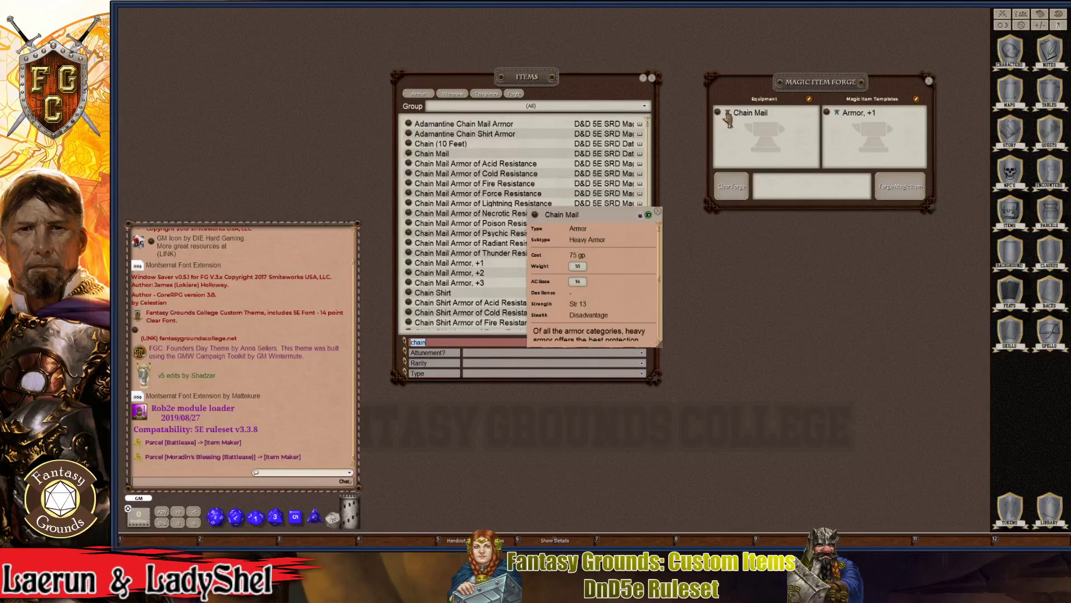
left_click(827, 113)
left_click_drag(625, 226, 954, 270)
left_click_drag(605, 223, 776, 265)
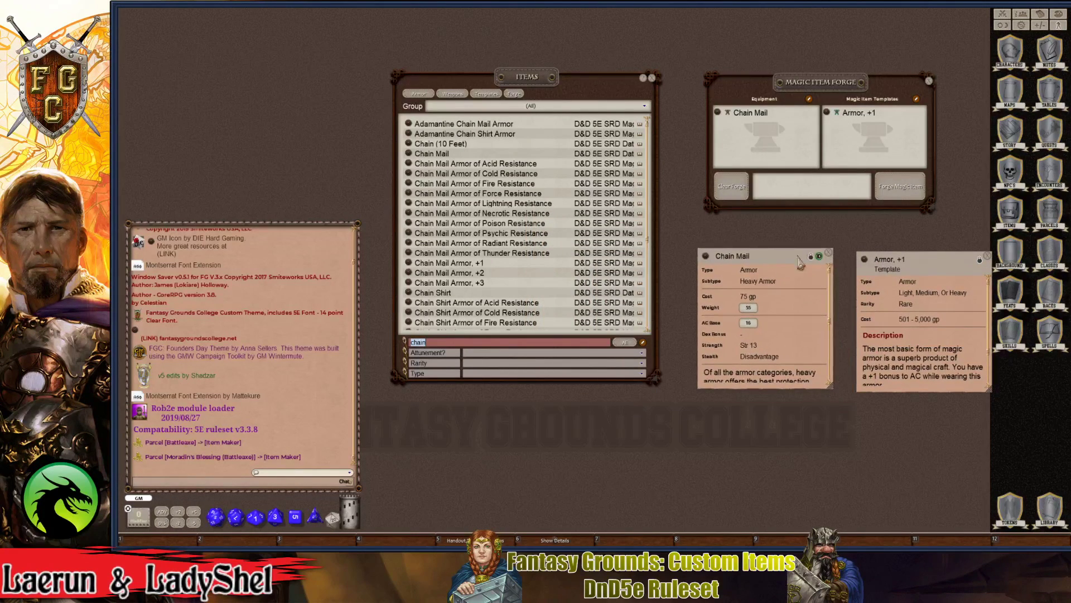
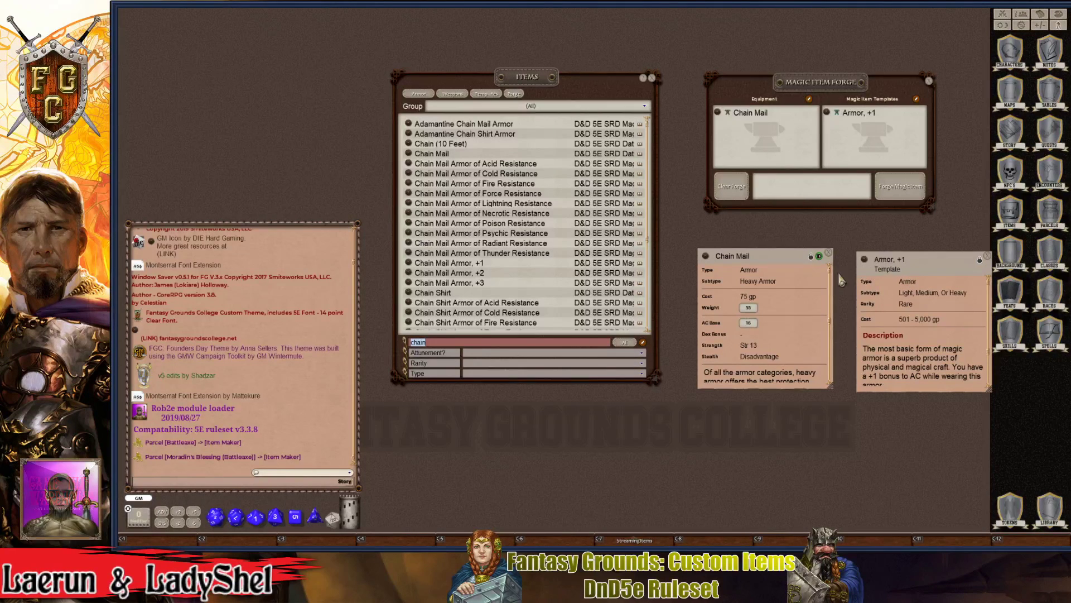
- Forge the magic item from Chain Mail and Armor, +1, and move and enlarge the new item's sheet to show its full description
left_click(885, 196)
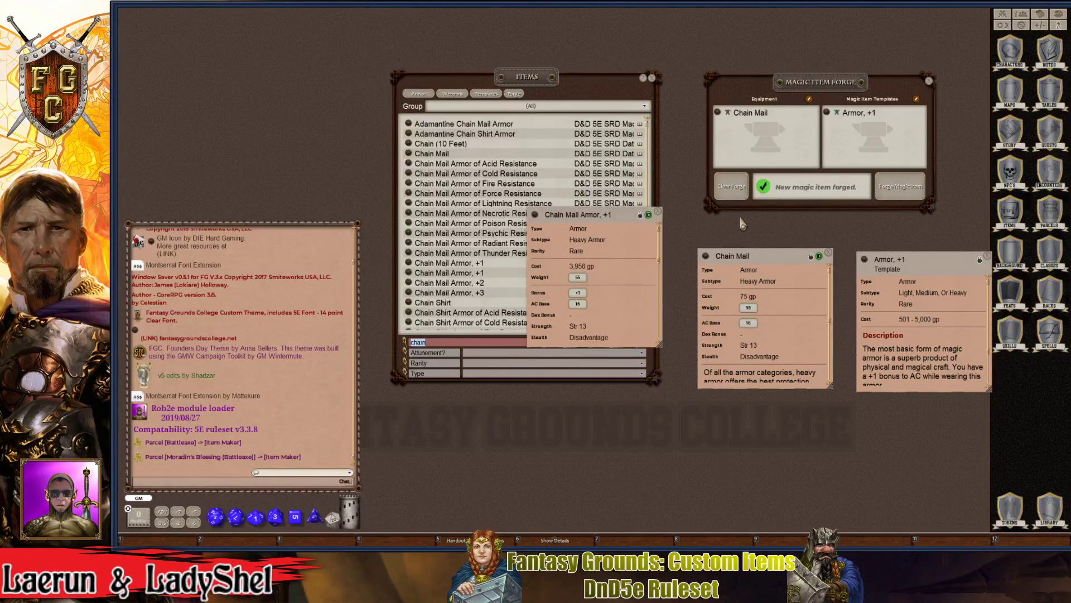
key("ctrl")
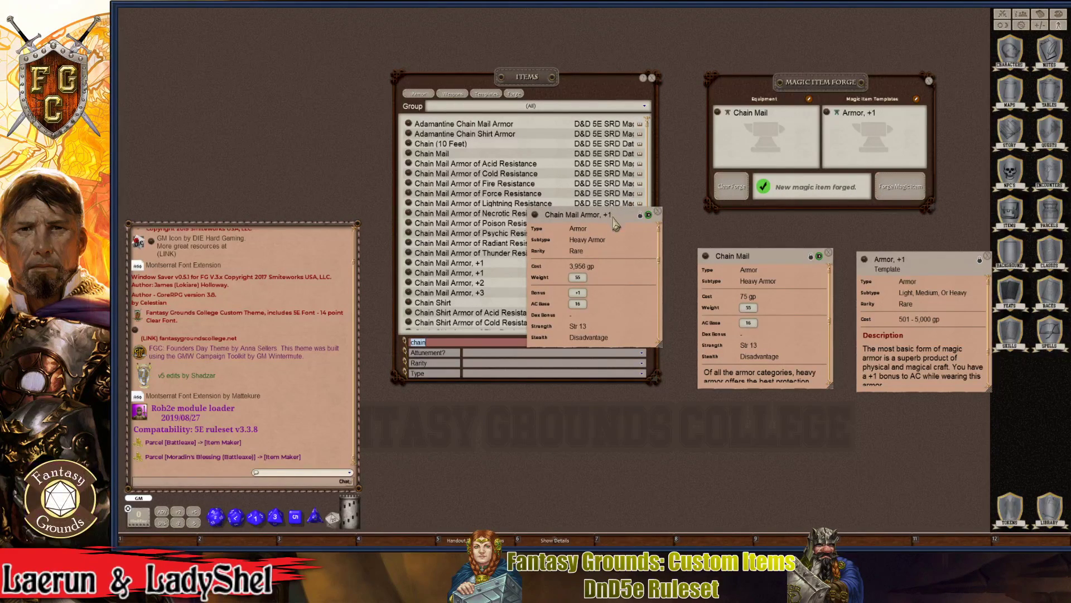
left_click_drag(622, 256, 654, 138)
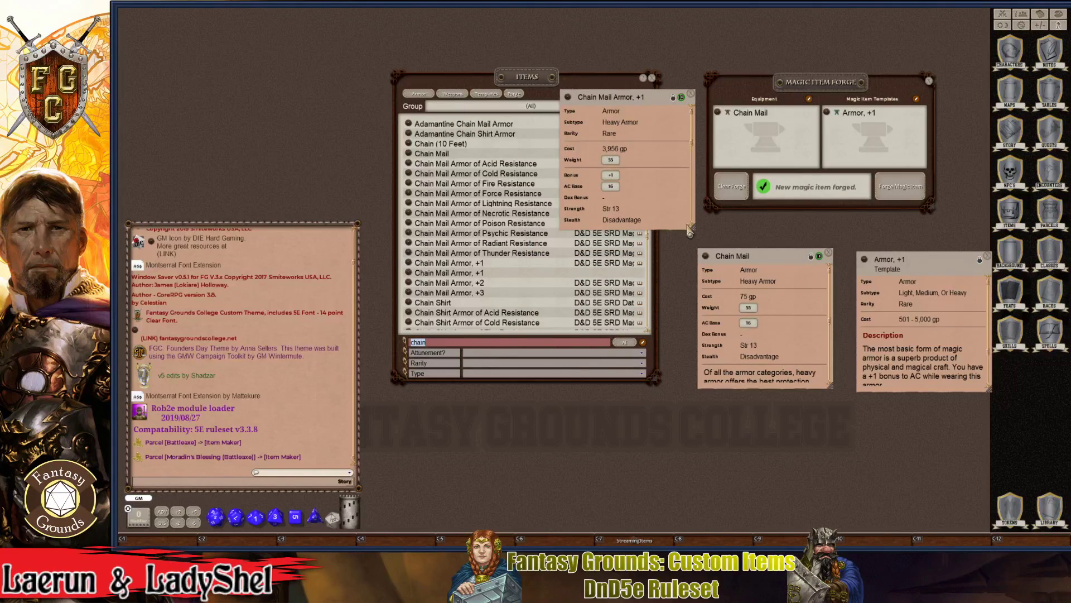
left_click_drag(694, 233, 816, 454)
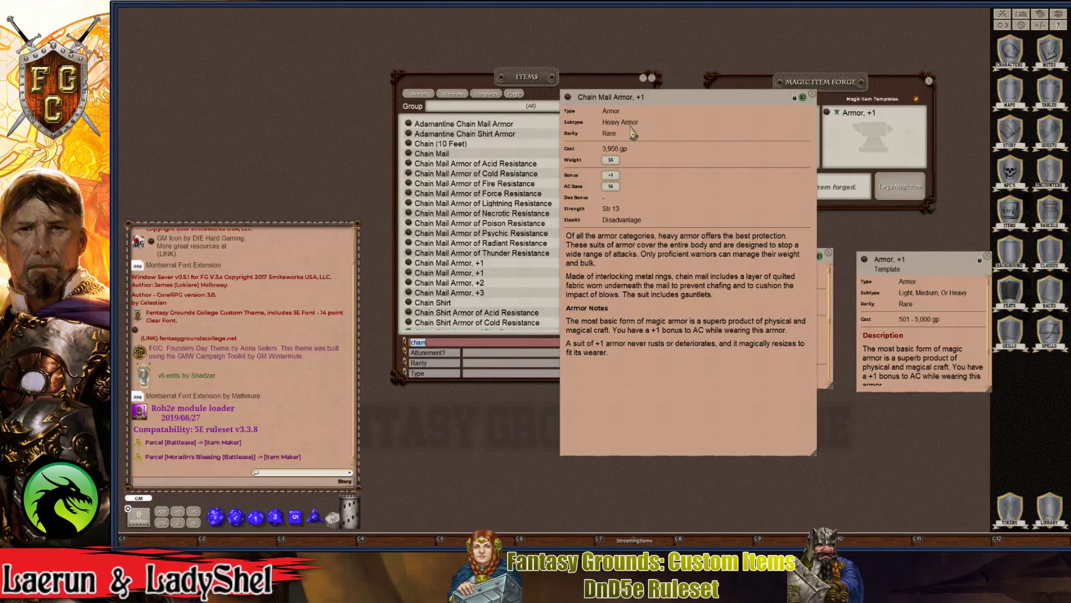
- Unlock the forged Chain Mail Armor, +1 sheet, inspect its Dex Bonus and Armor Notes, and relock and close it
left_click(795, 98)
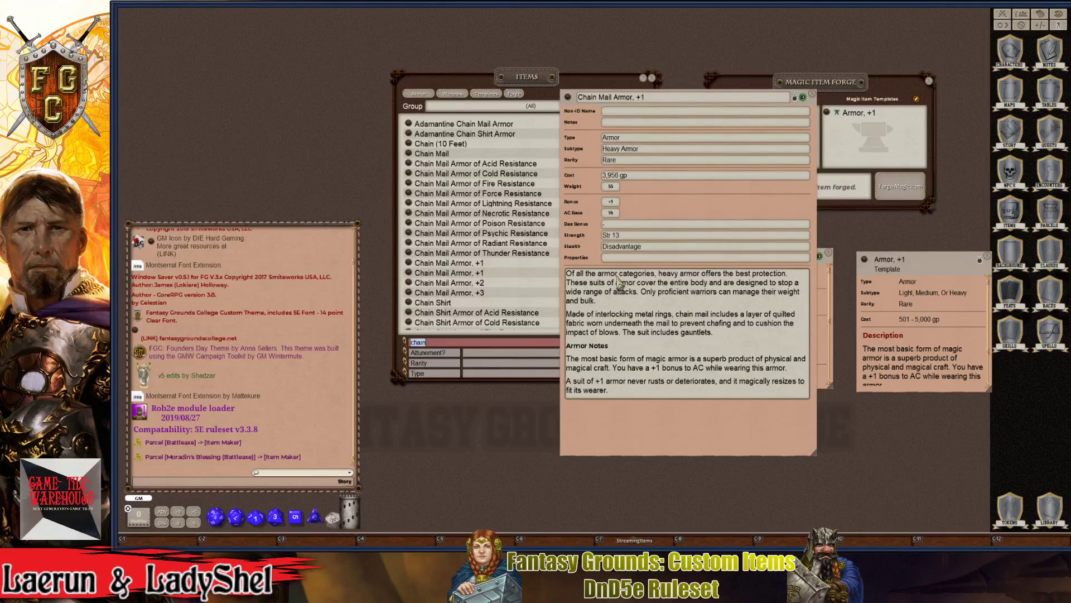
key("ctrl")
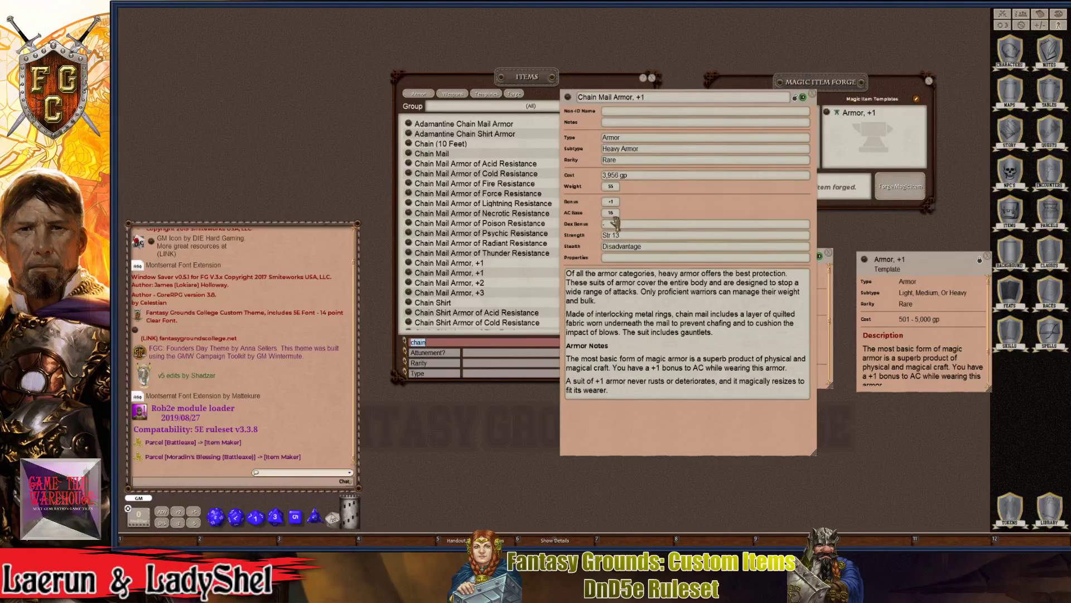
key("ctrl")
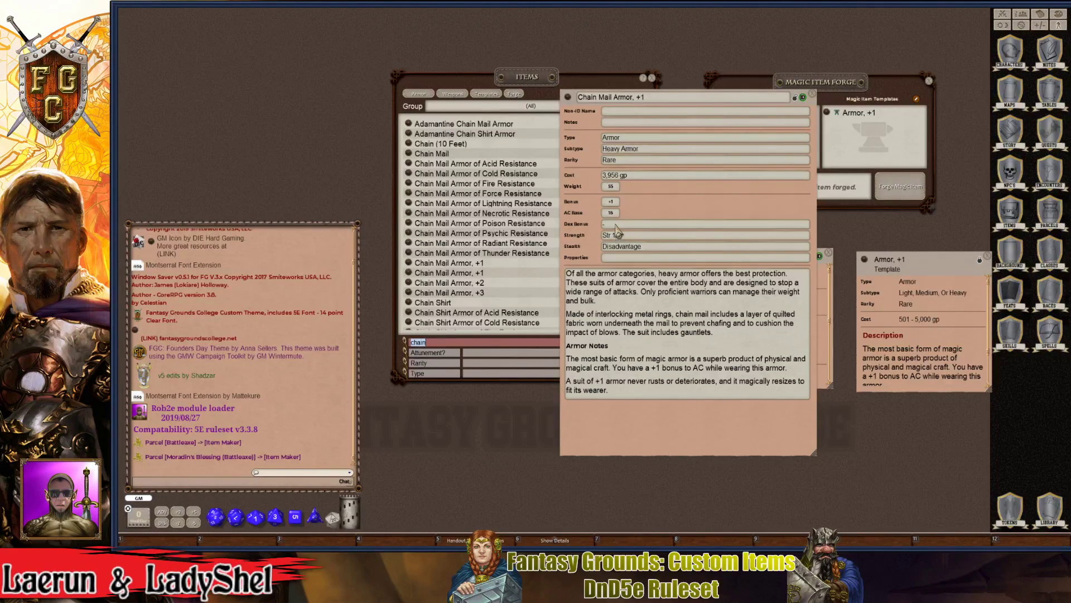
left_click(623, 223)
key("ctrl")
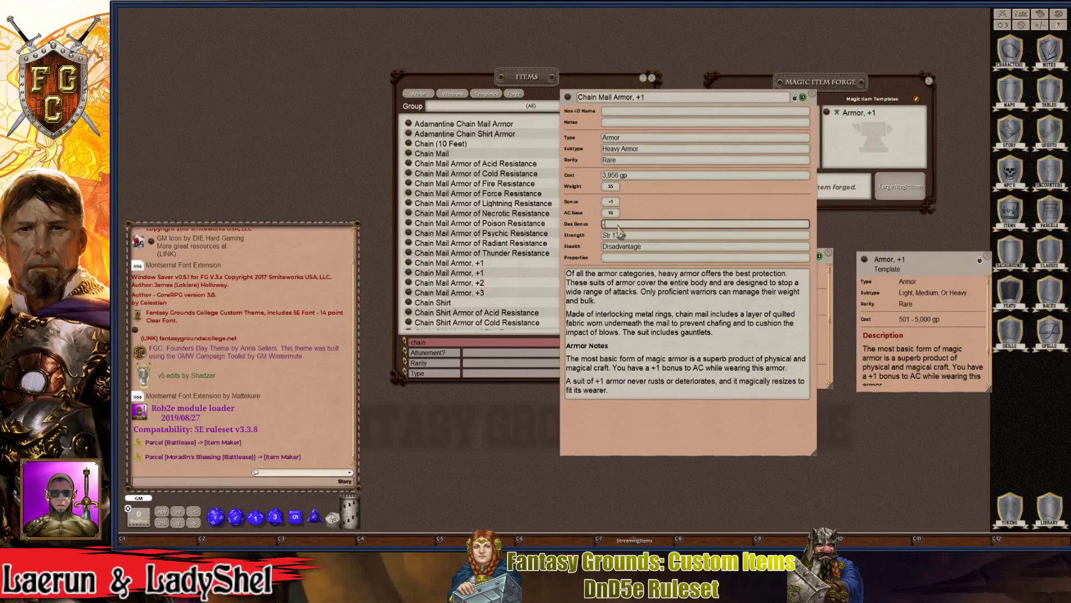
type("-")
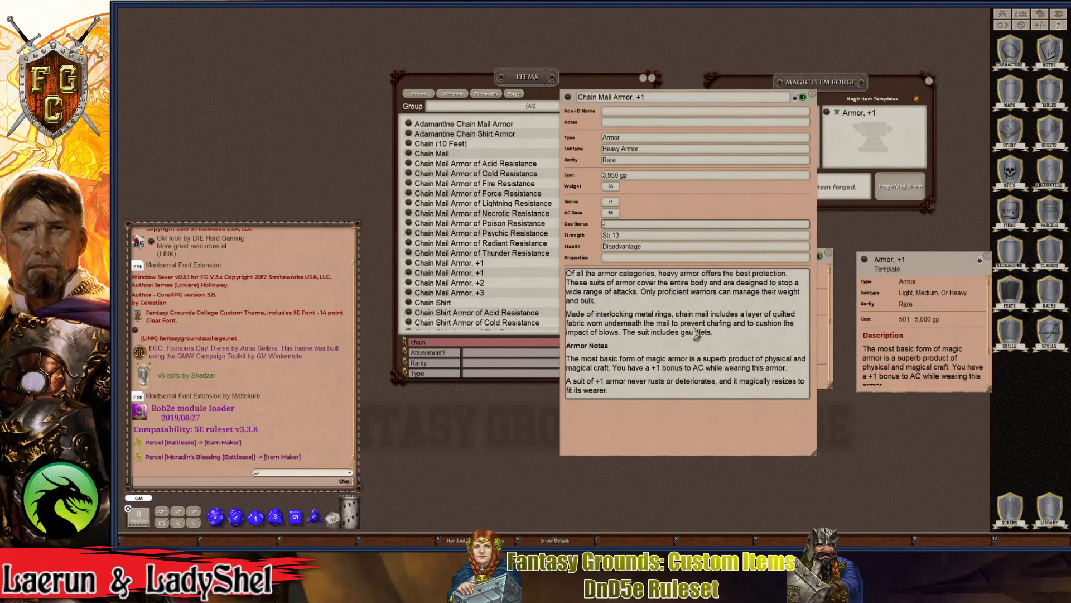
left_click_drag(653, 345, 558, 353)
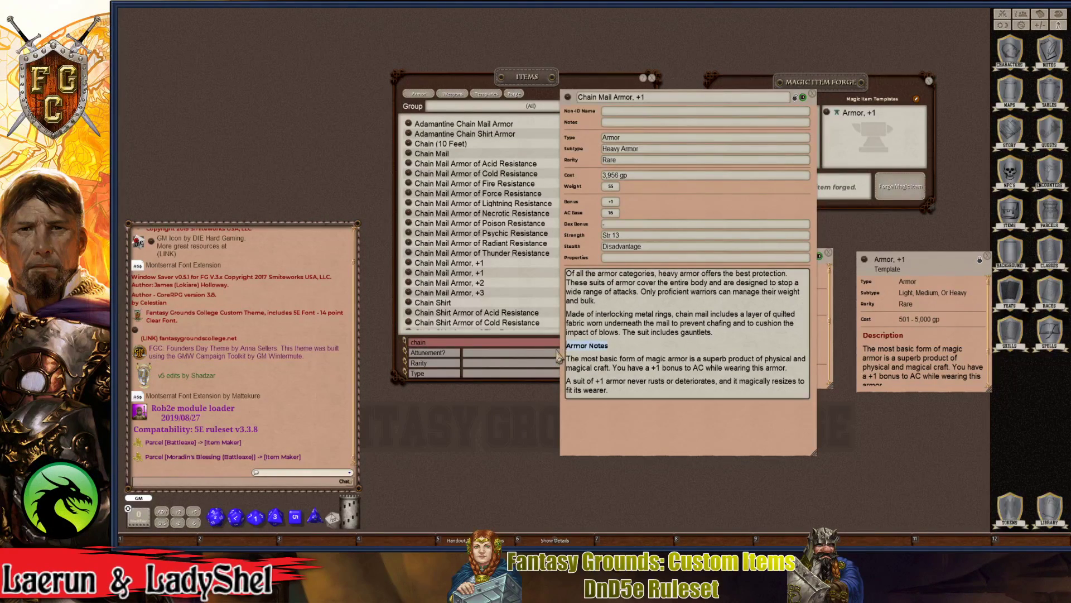
left_click(796, 99)
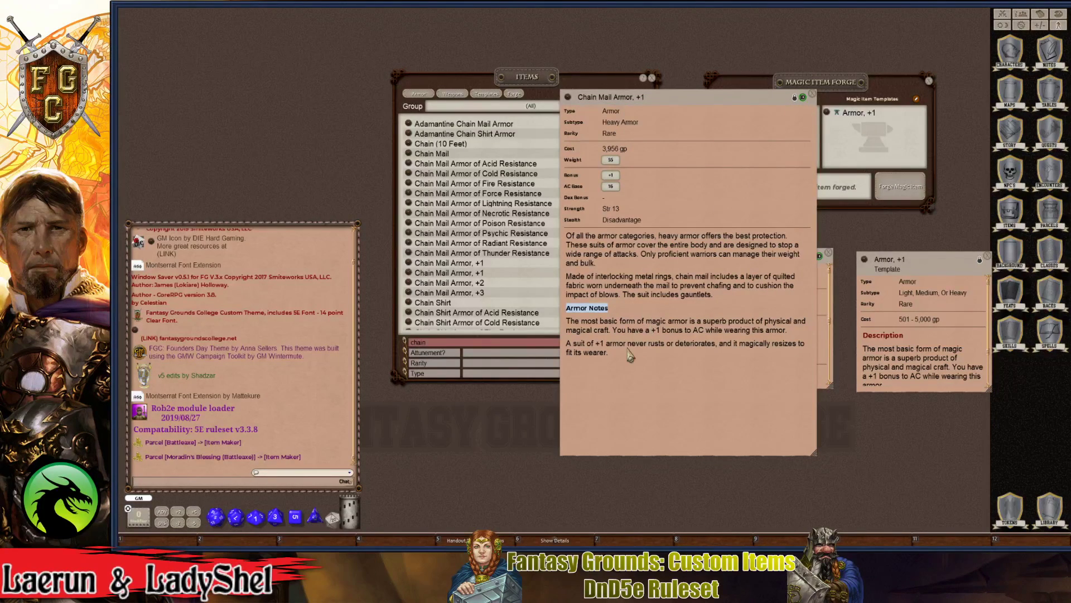
left_click(812, 94)
- Read through the stats and description on the forge's Chain Mail sheet
key("ctrl")
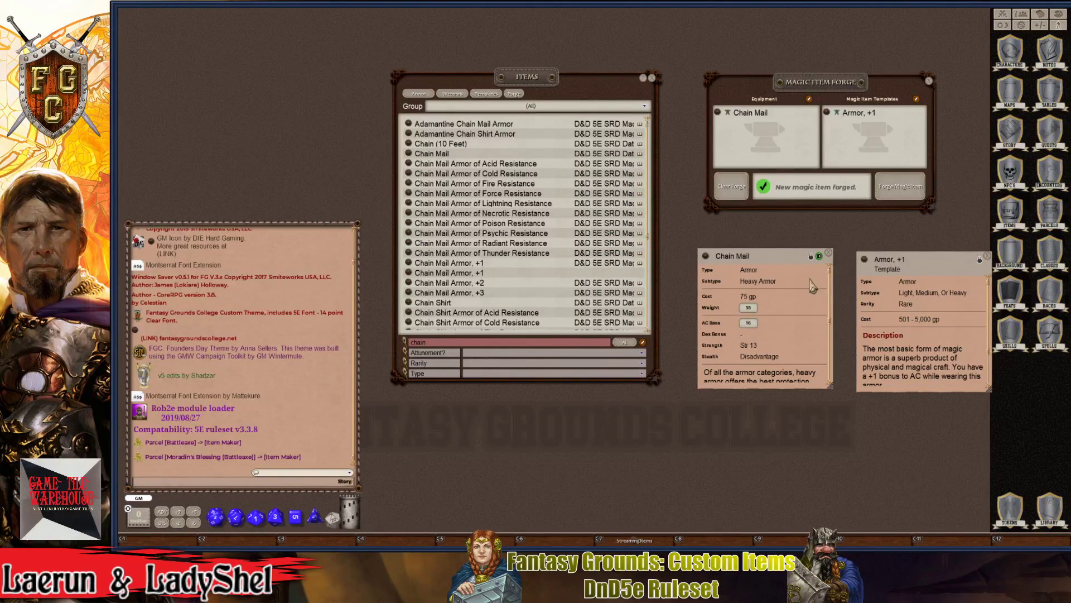
scroll(788, 334, "down", 3)
scroll(789, 335, "up", 3)
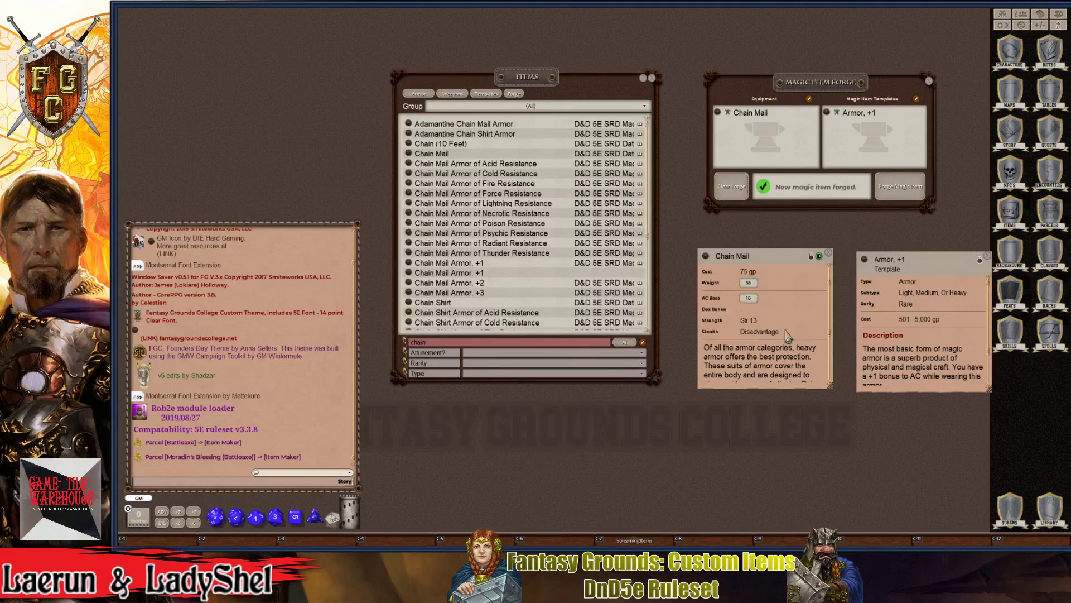
scroll(788, 326, "down", 4)
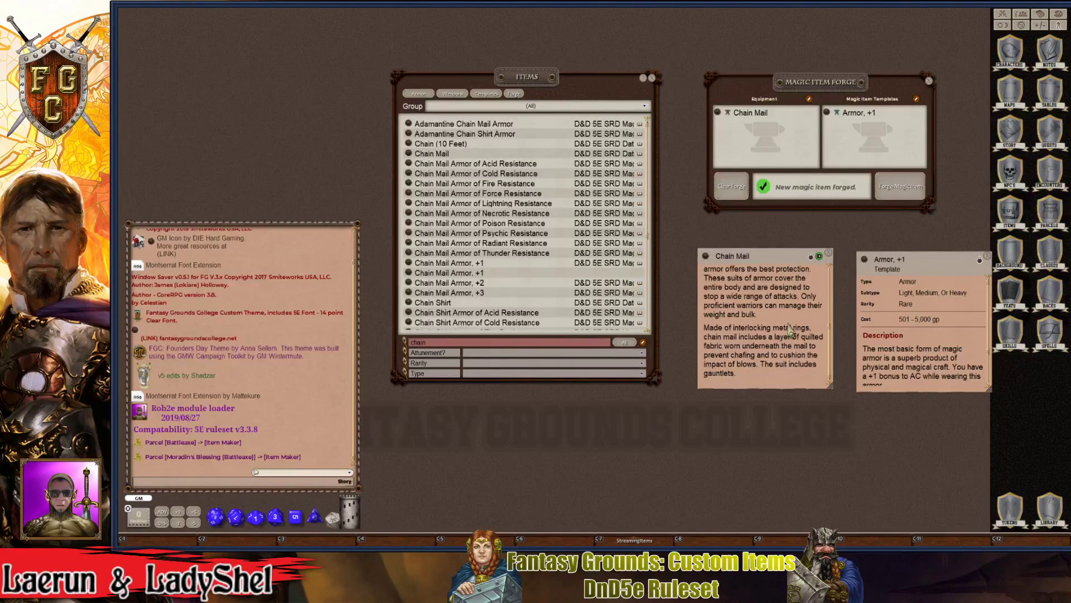
scroll(788, 326, "up", 4)
scroll(788, 326, "up", 2)
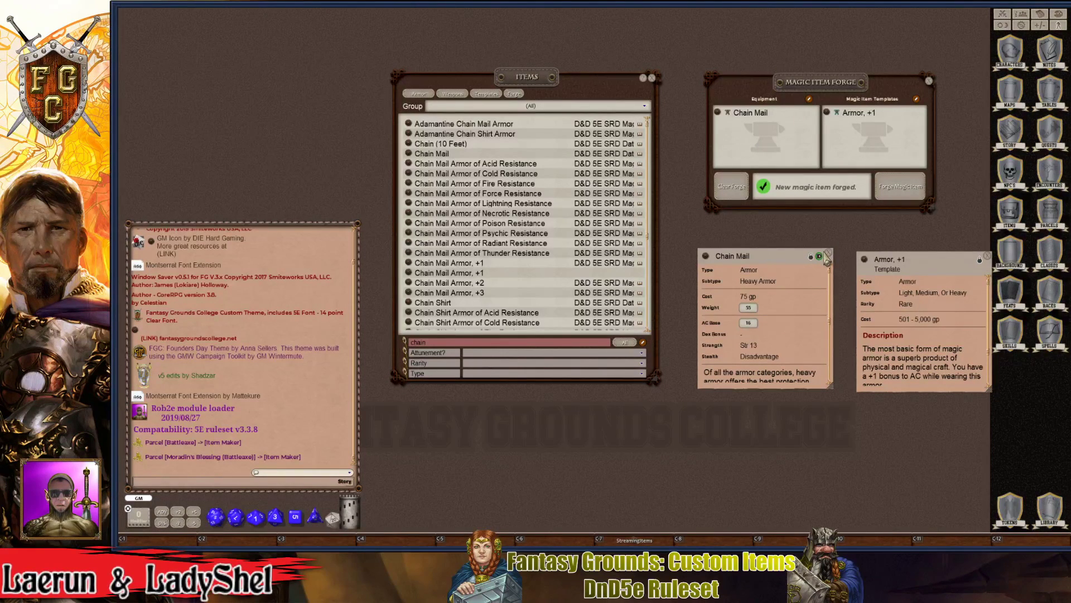
- Close the Chain Mail and Armor, +1 sheets and the Magic Item Forge, leaving the items list open
left_click(827, 255)
left_click(987, 256)
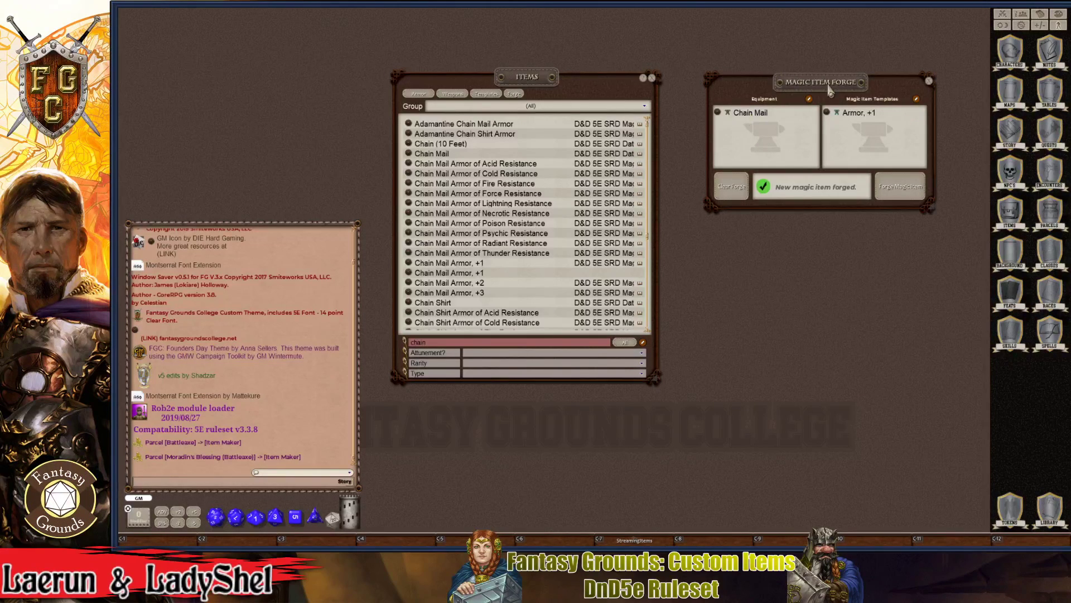
left_click_drag(830, 90, 800, 56)
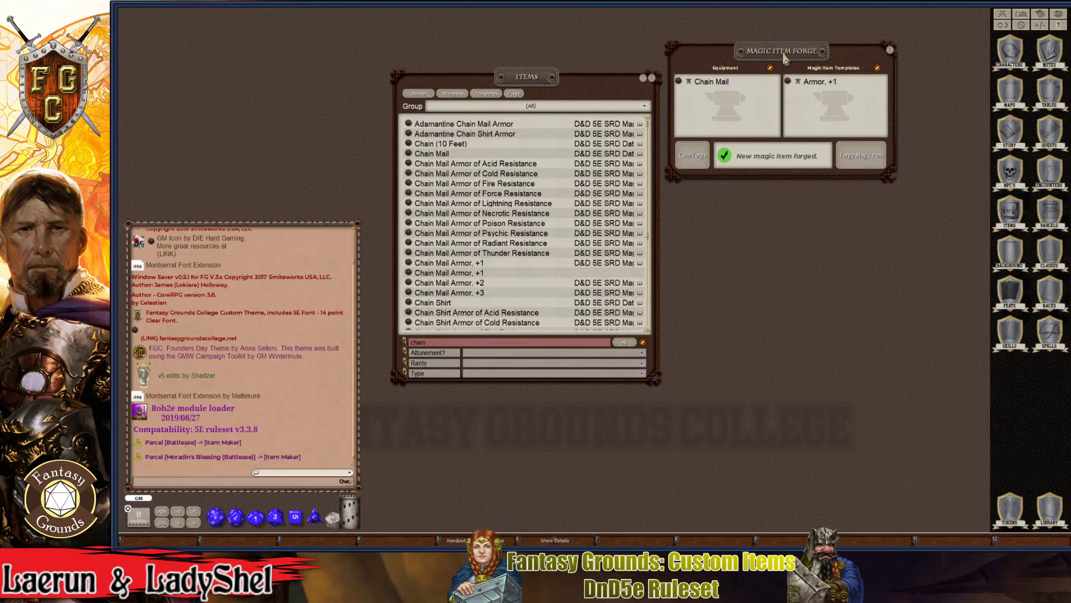
left_click(890, 51)
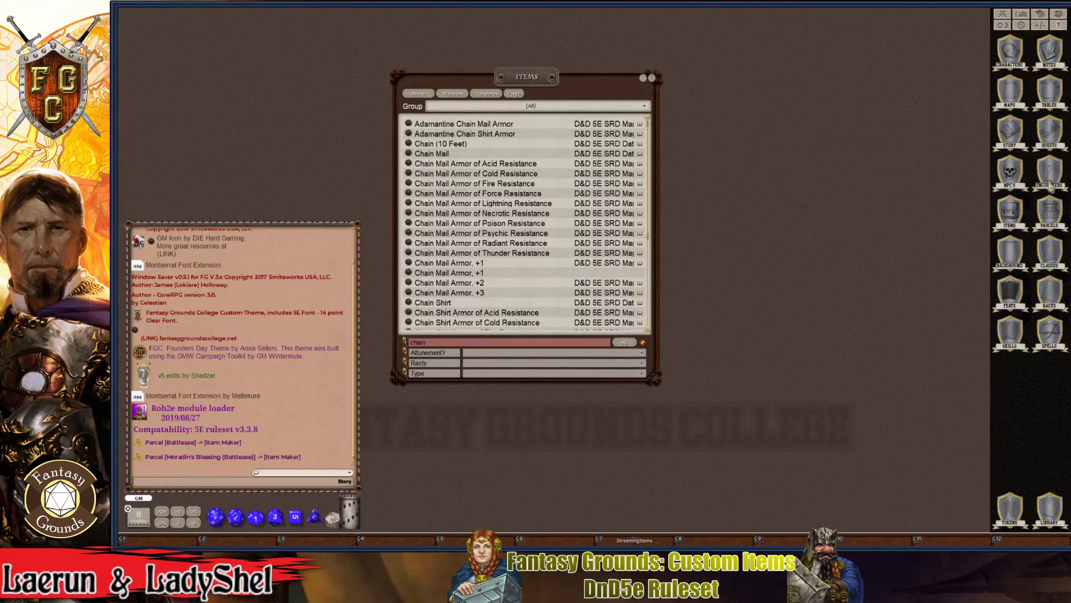
- Open the story list and arrange it beside the items list near the top of the tabletop
left_click(1011, 132)
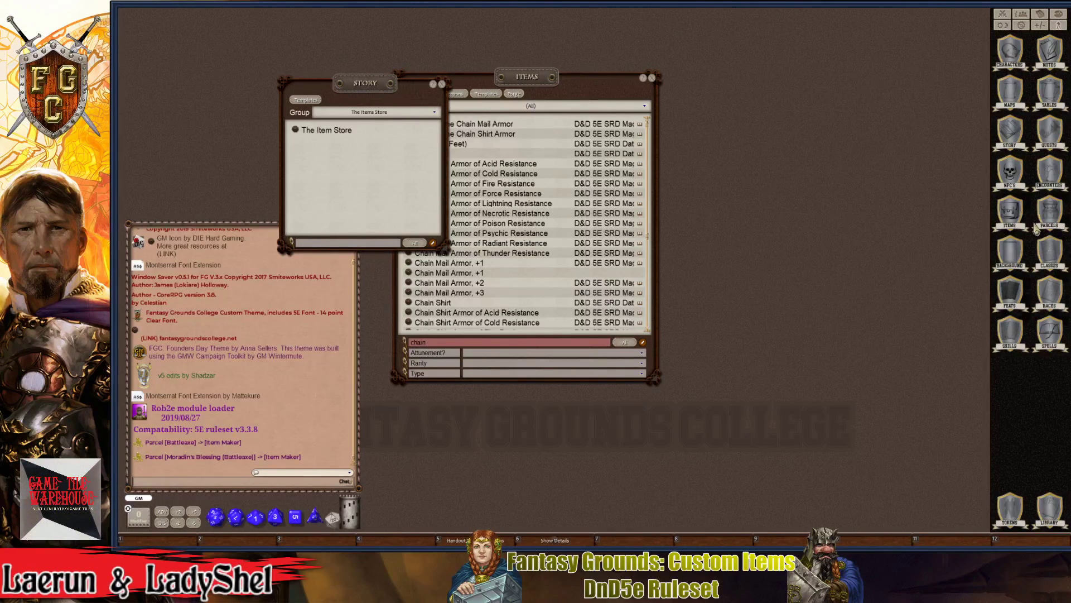
left_click(394, 100)
left_click_drag(346, 86, 232, 55)
left_click_drag(523, 93, 539, 44)
left_click_drag(335, 84, 393, 59)
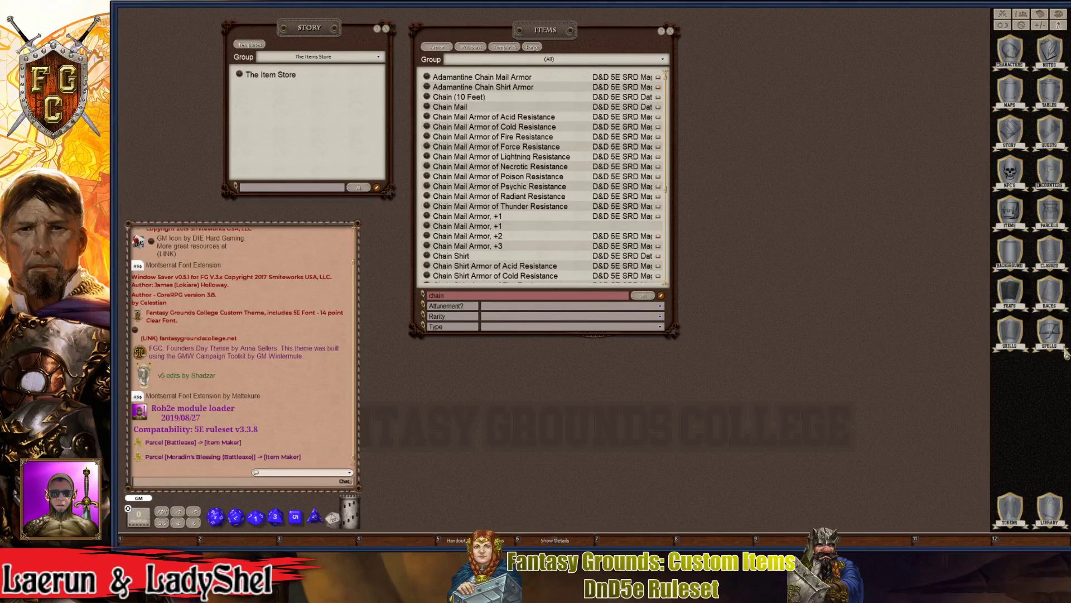
- Open the parcels list and the images and maps list, arranging them beside the items list
key("ctrl")
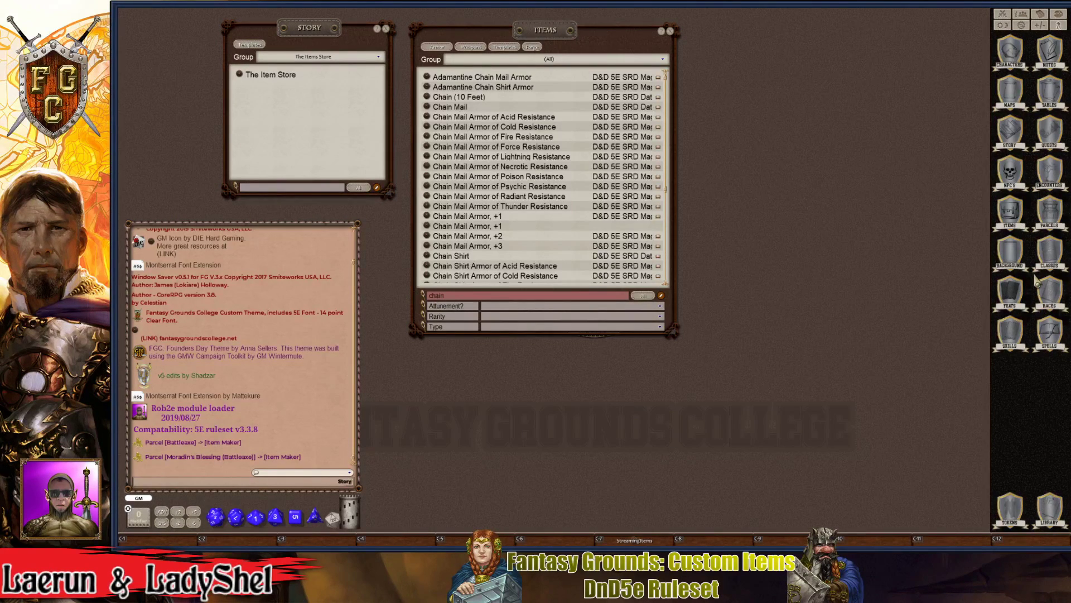
left_click(1046, 218)
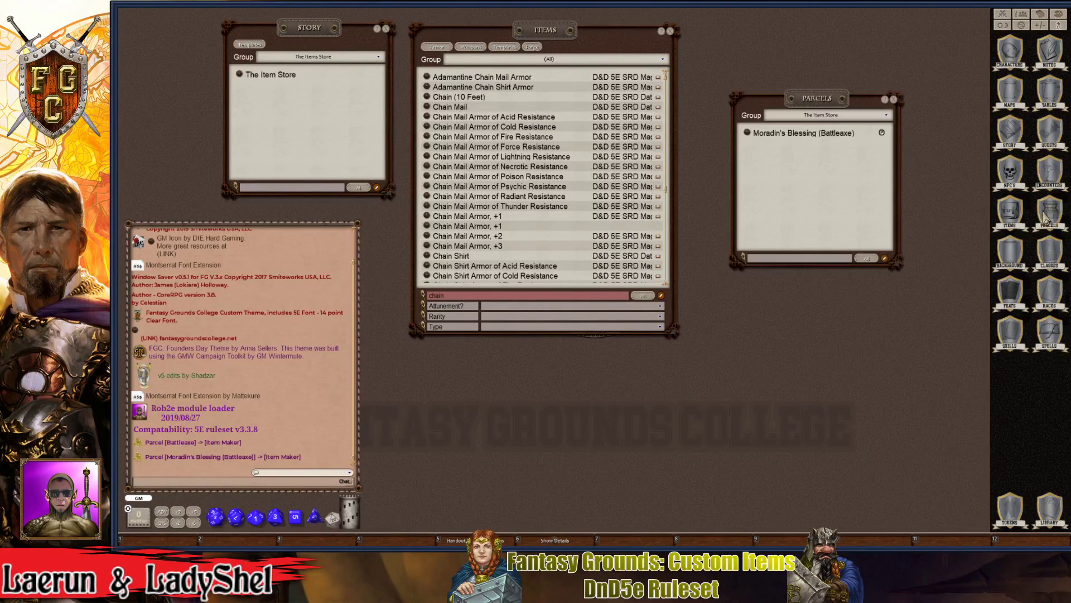
left_click_drag(779, 107, 770, 229)
left_click(1010, 92)
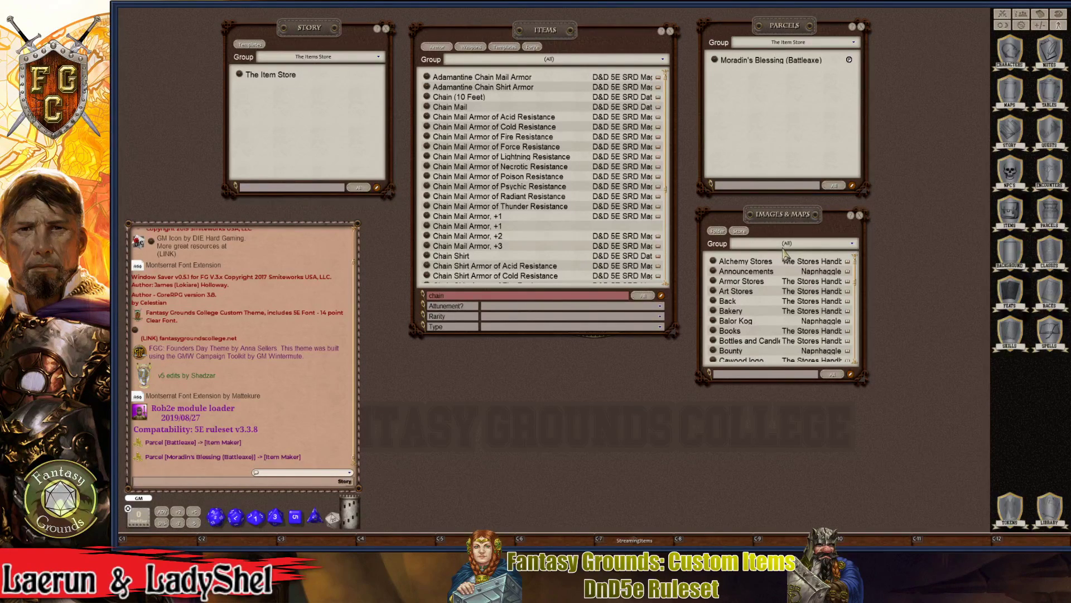
- Browse the chain items, then replace the items list search with "scroll"
key("ctrl")
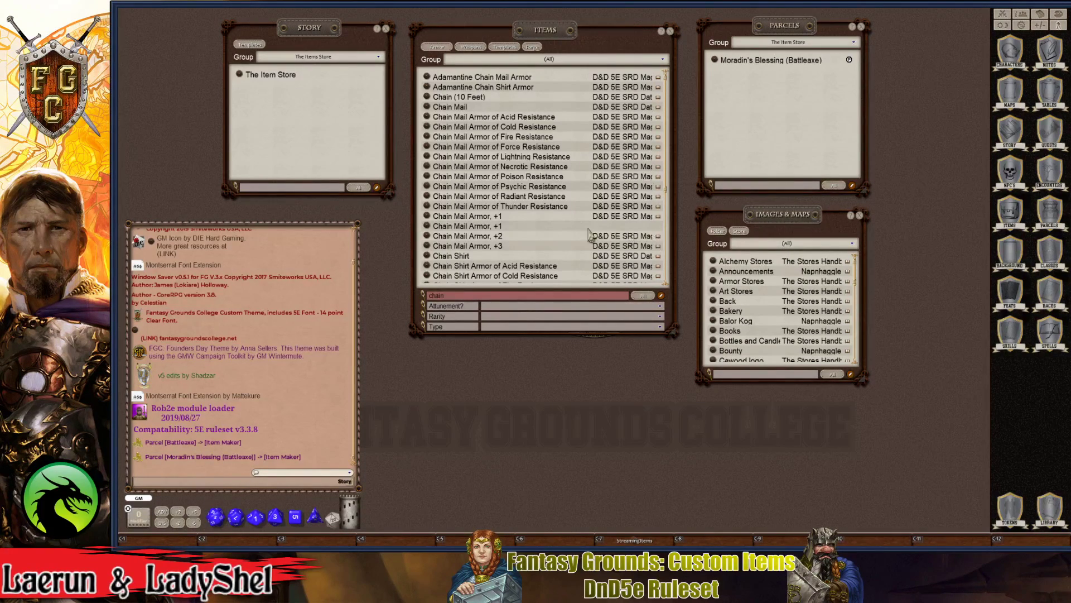
scroll(578, 217, "down", 5)
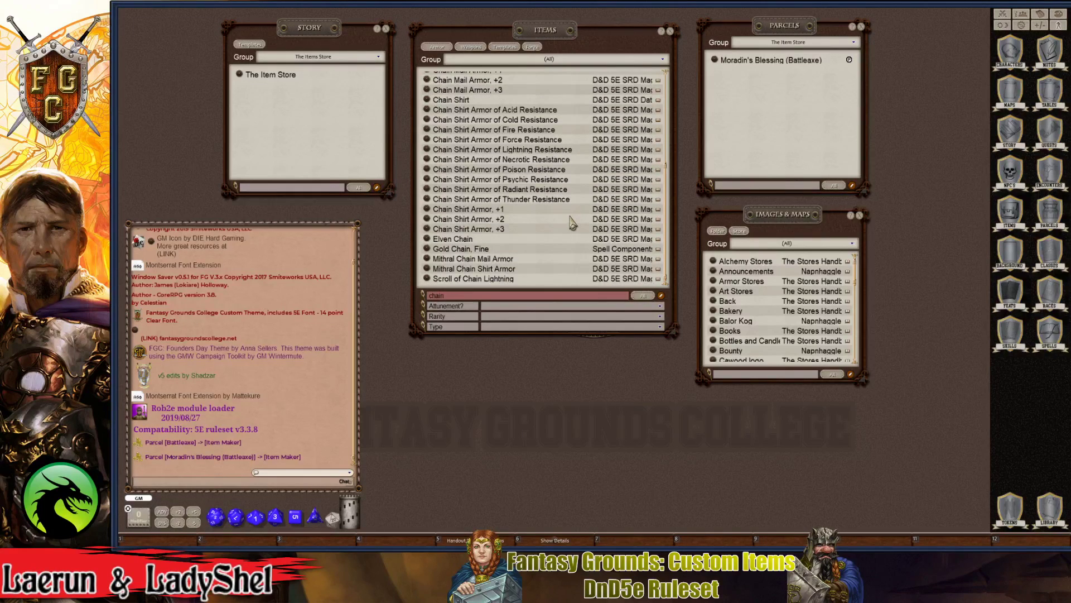
scroll(574, 207, "up", 4)
key("ctrl")
scroll(575, 193, "up", 1)
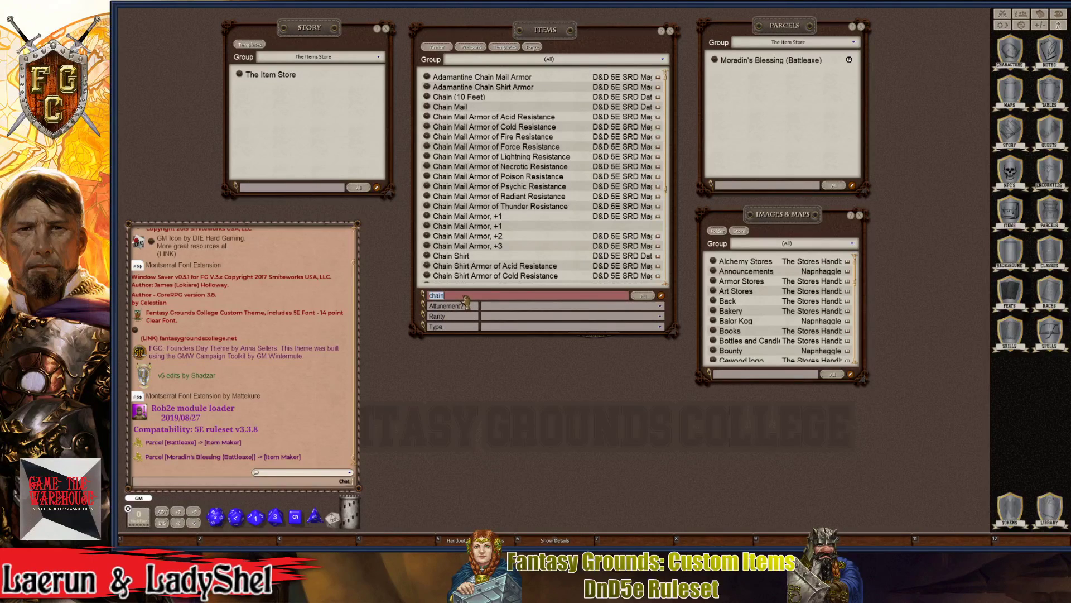
key("BackSpace")
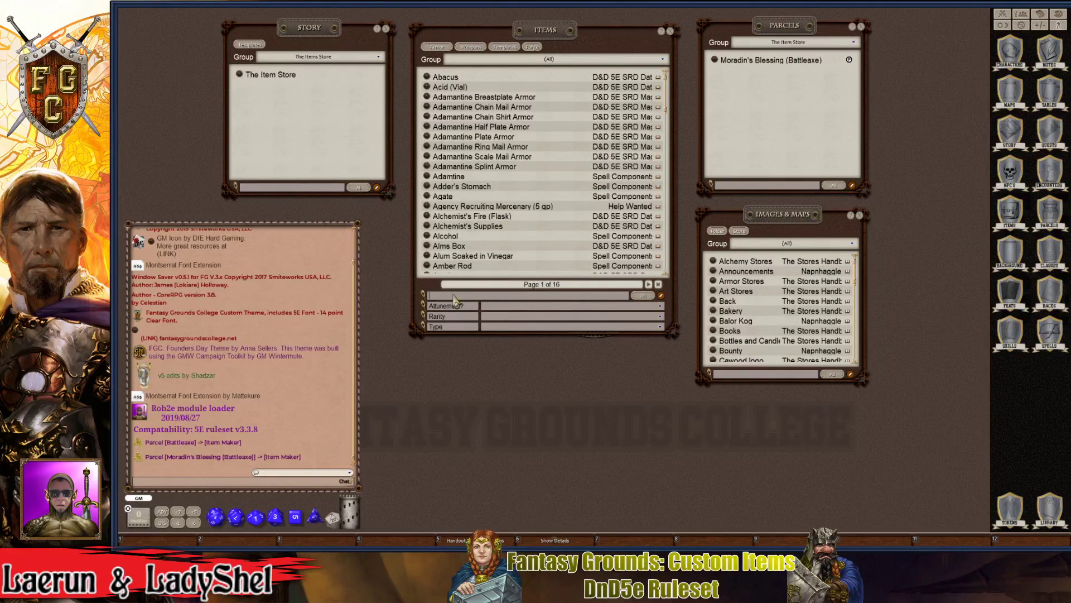
key("ctrl")
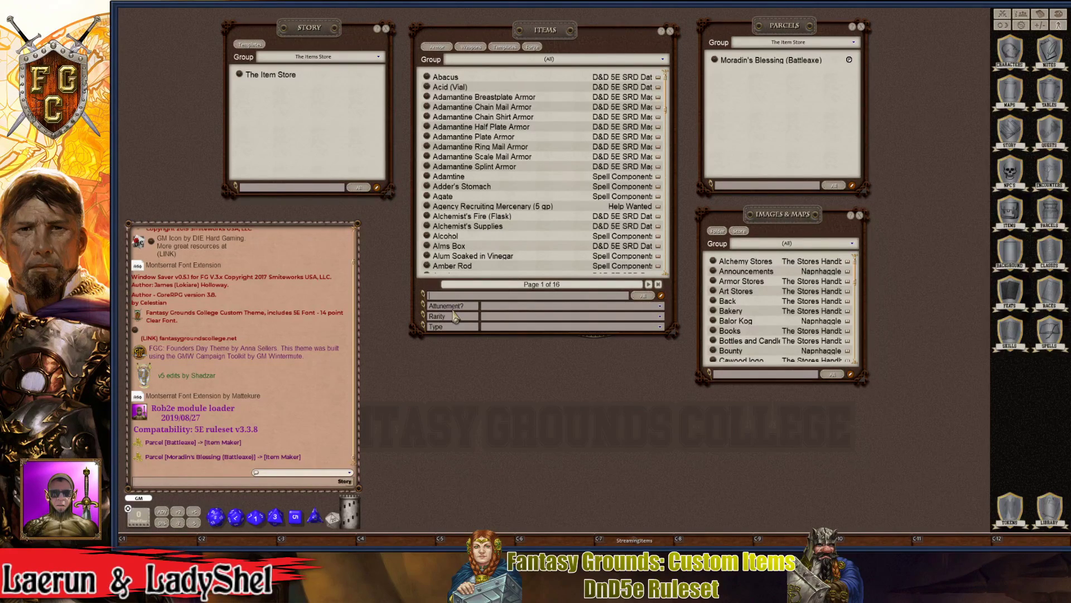
type("scr")
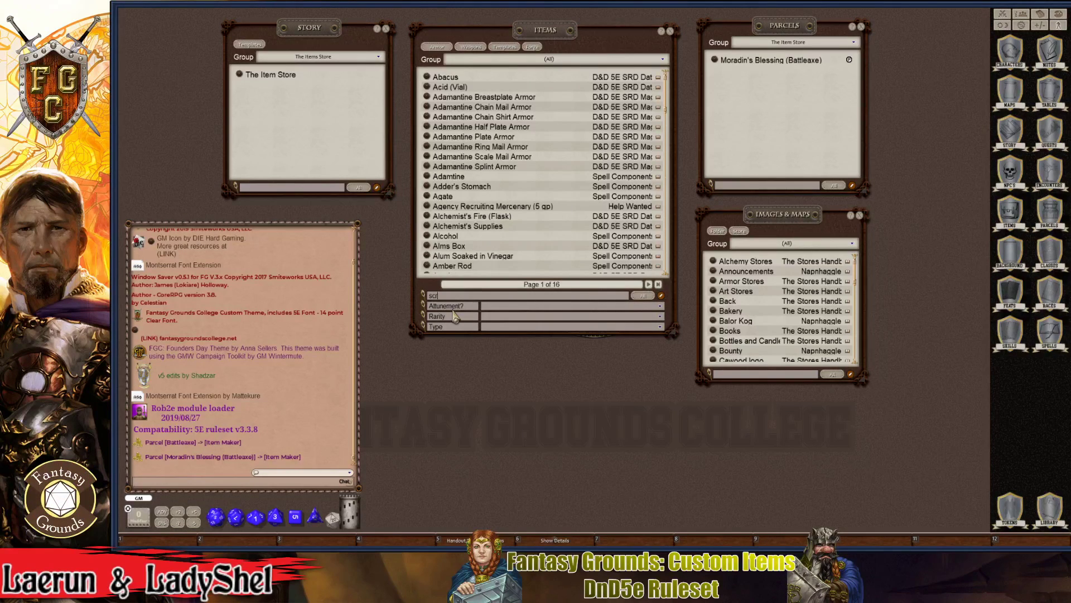
type("oll")
key("Return")
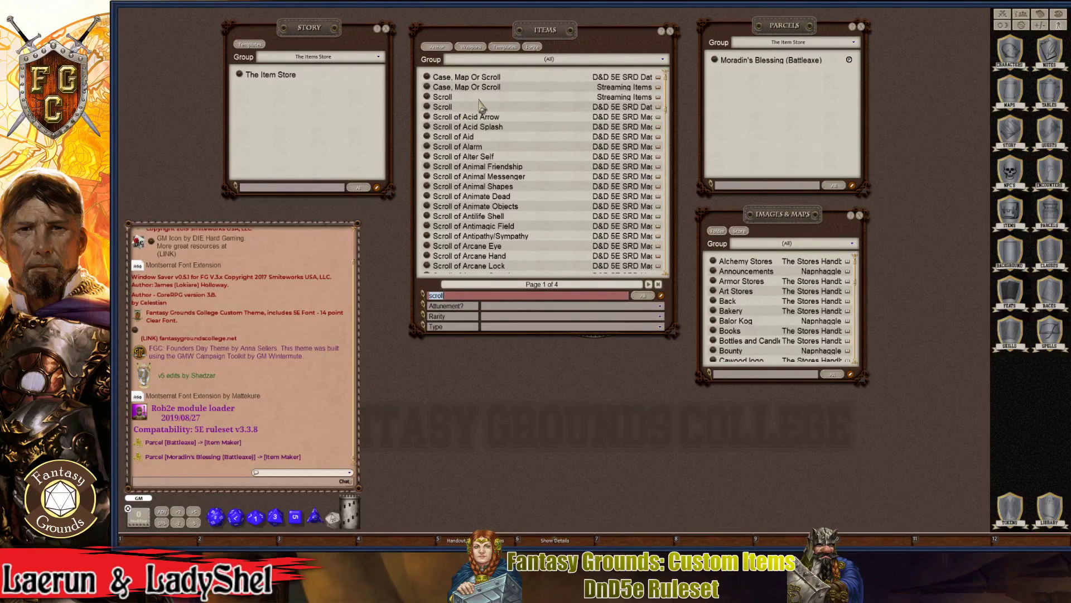
- Open the Scroll item from Streaming Items, move its sheet clear of the lists, and close the items list
key("ctrl")
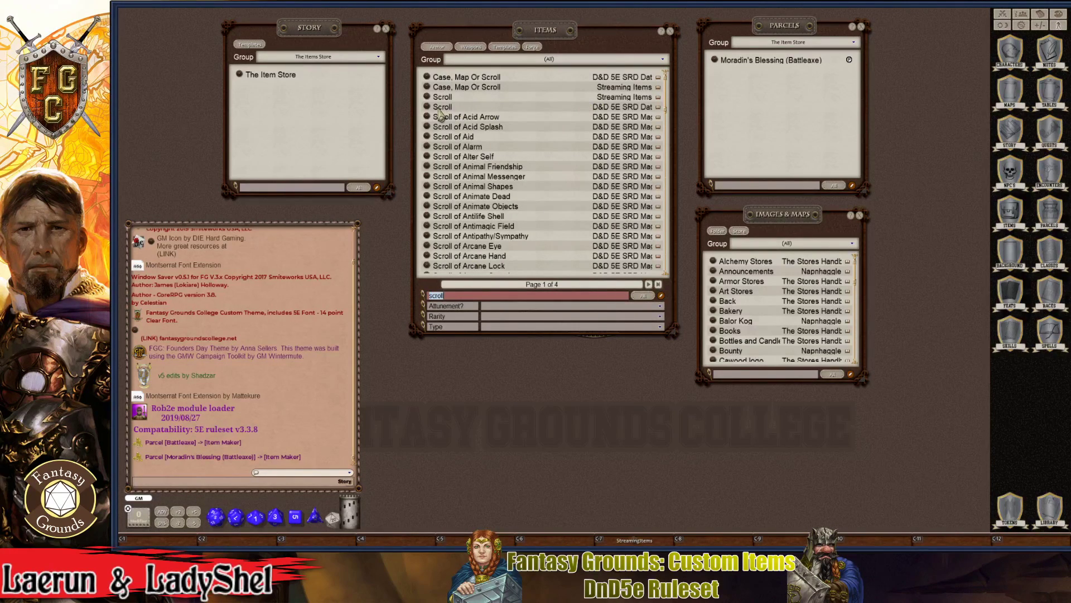
left_click(427, 97)
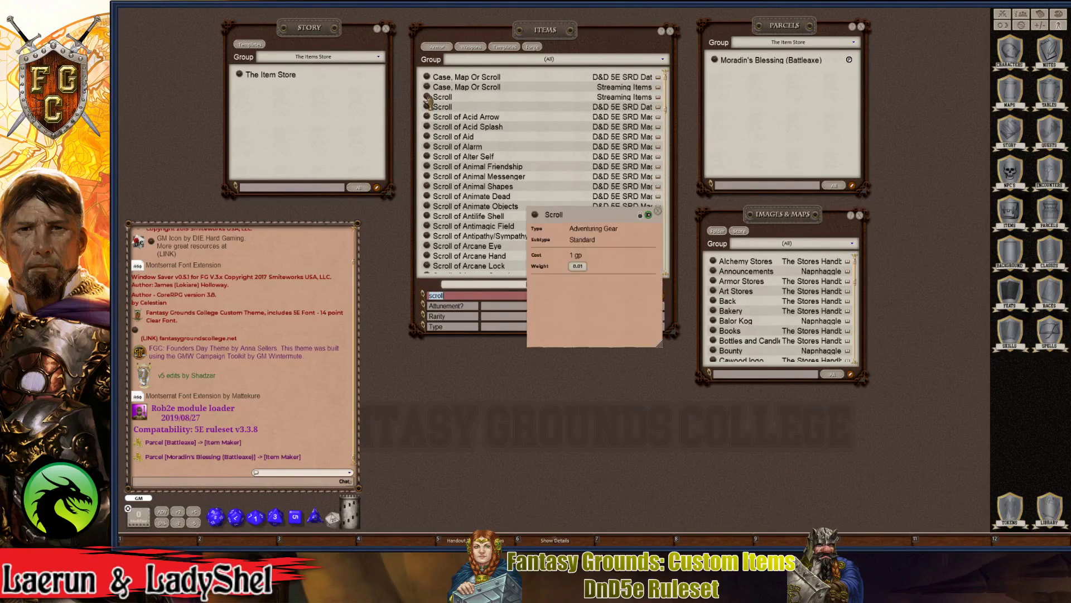
left_click_drag(620, 225, 954, 118)
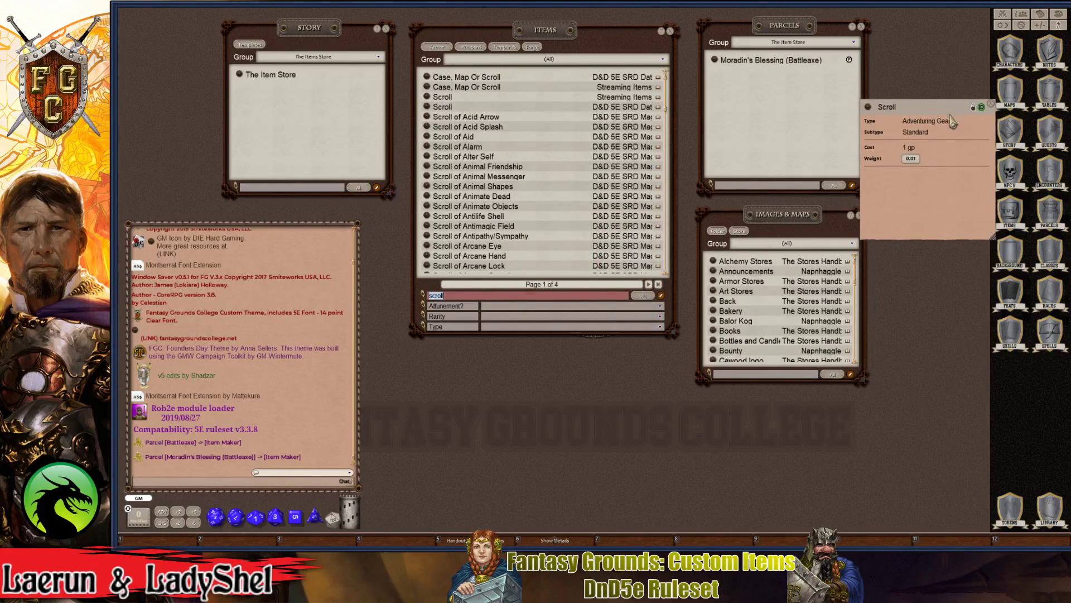
left_click(670, 31)
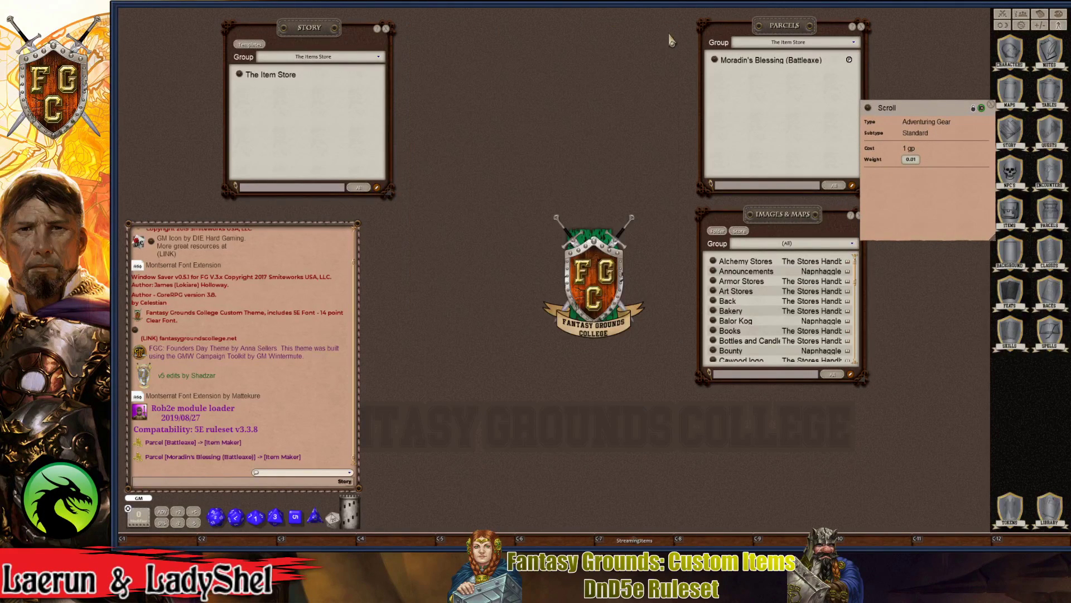
- Open The Item Store story and its menu handout, inspect the linked Scroll parcel, and close the parcel and handout
left_click(238, 74)
left_click_drag(394, 88, 465, 86)
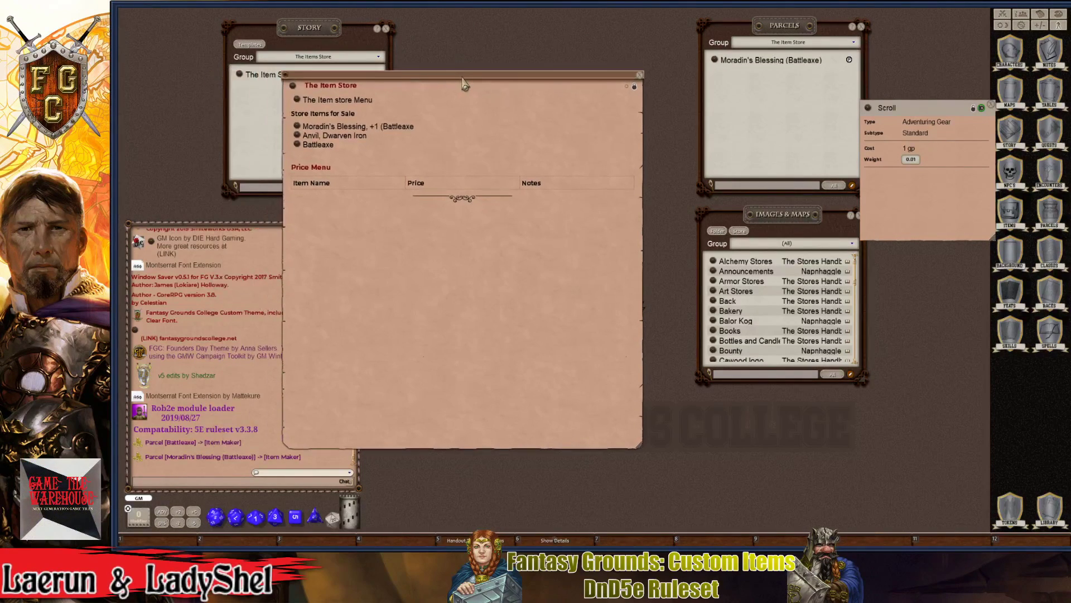
left_click(297, 100)
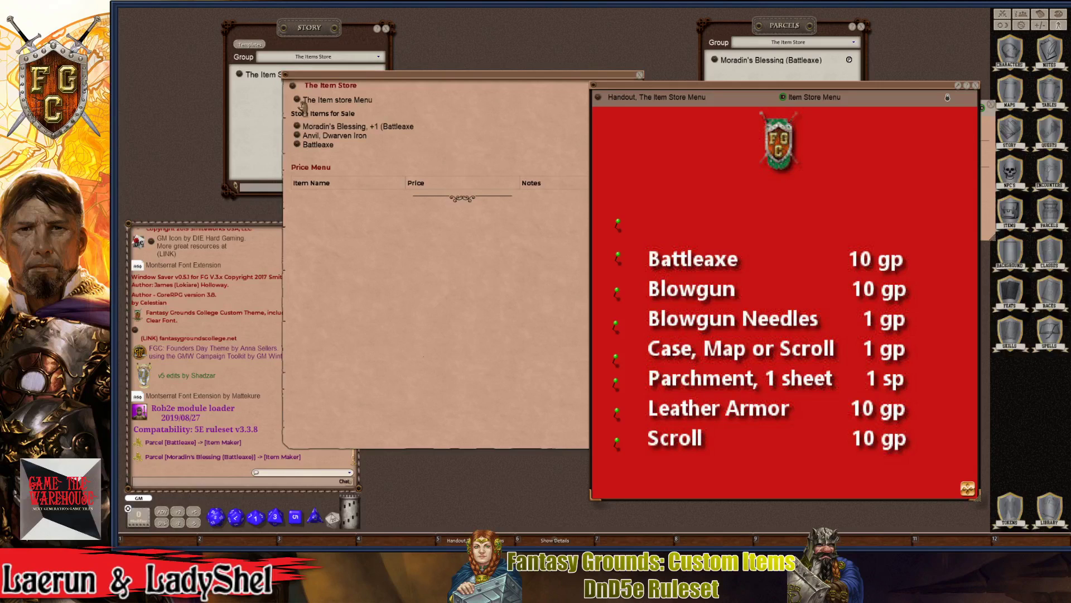
left_click(618, 444)
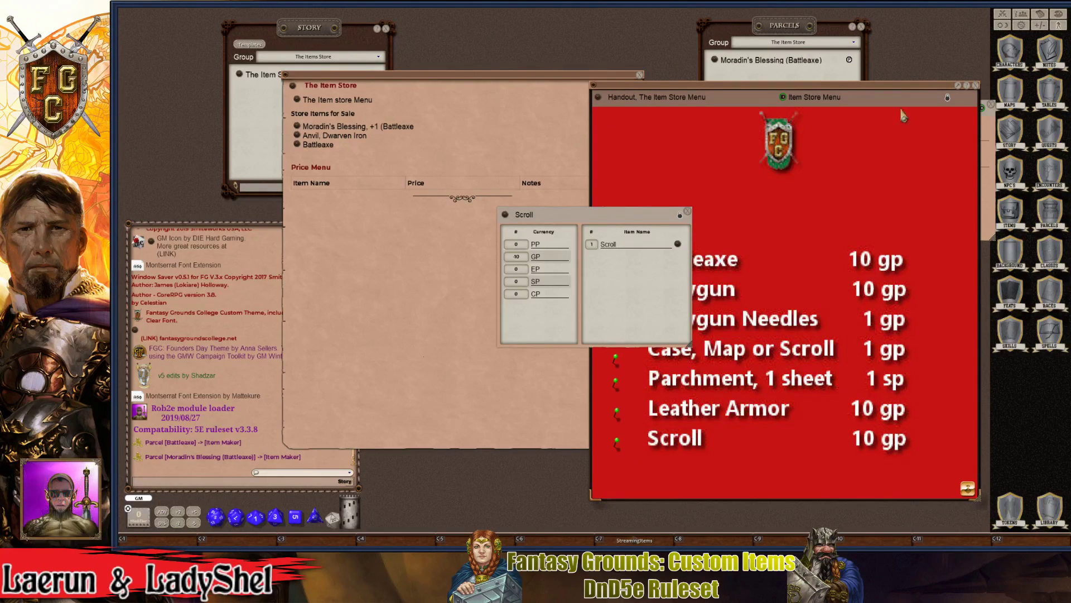
left_click(687, 212)
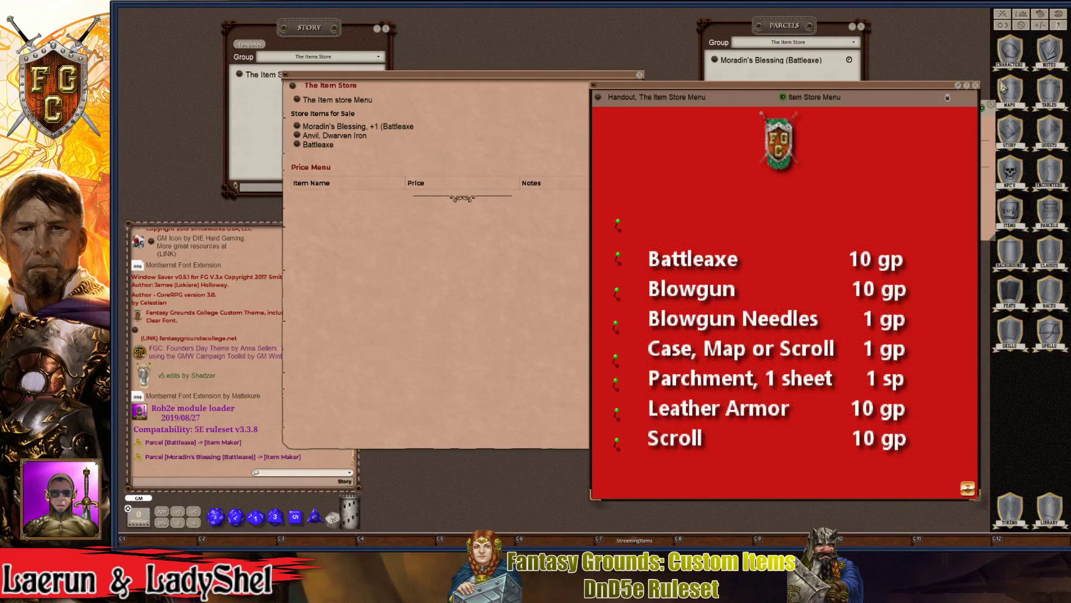
left_click(976, 86)
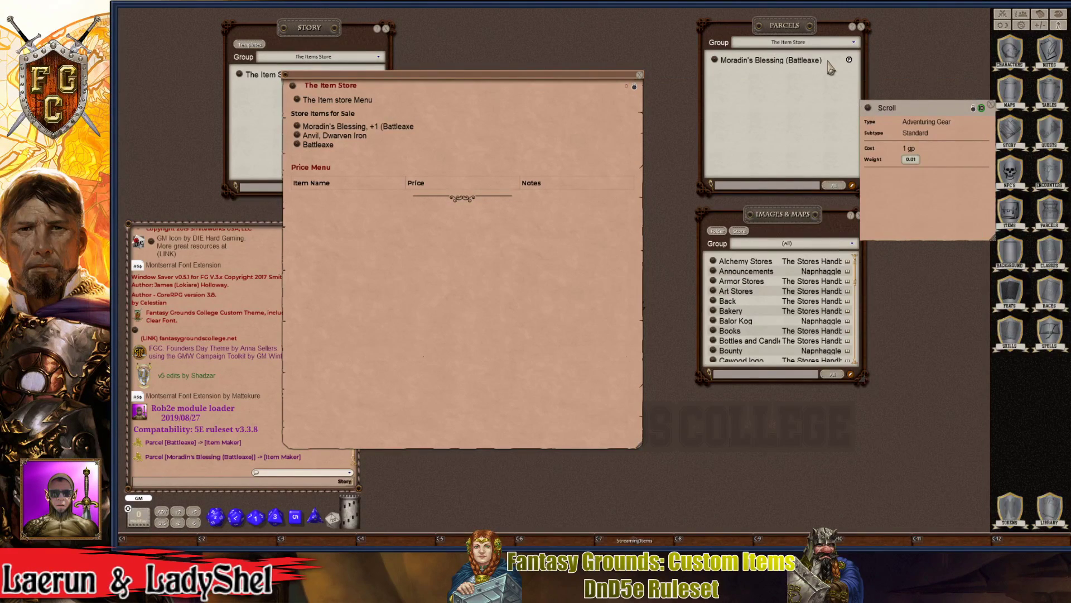
- Filter the images and maps list to the Items_4_Stream group and move the list next to the story
key("ctrl")
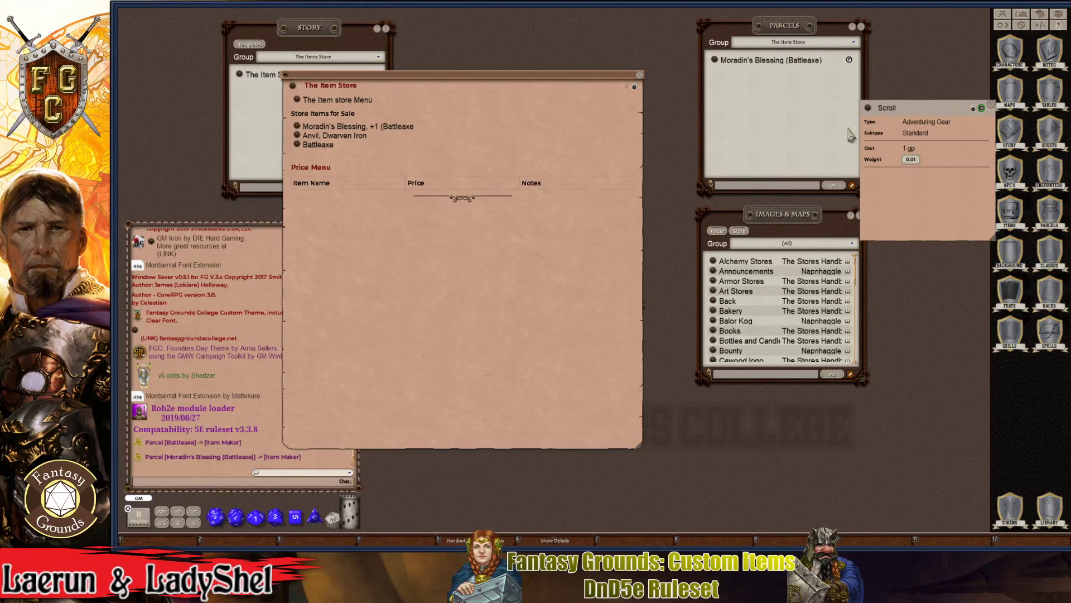
left_click(797, 229)
left_click(813, 246)
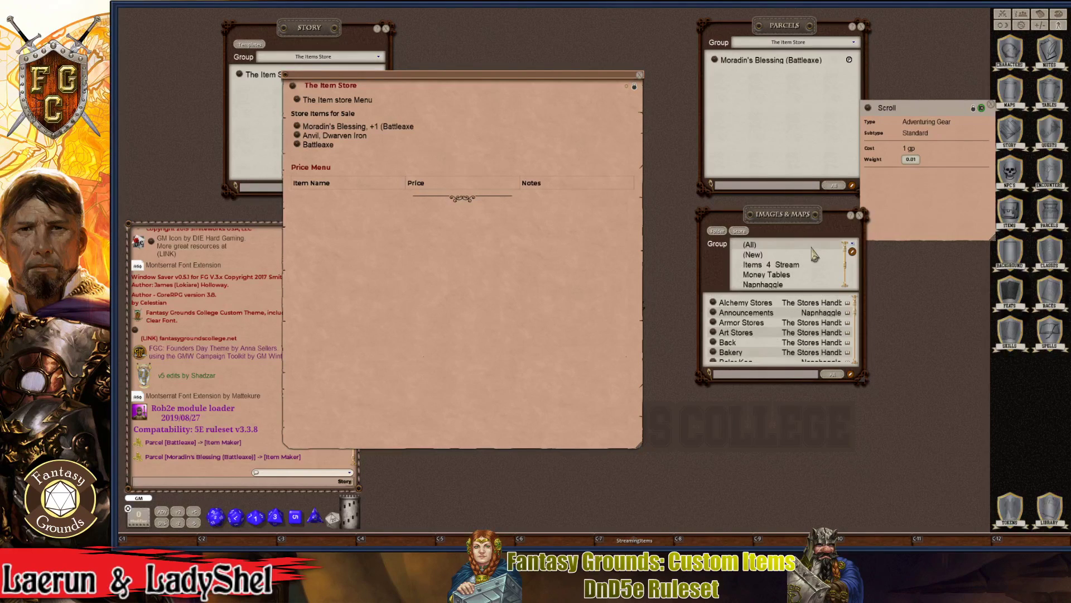
scroll(789, 265, "down", 2)
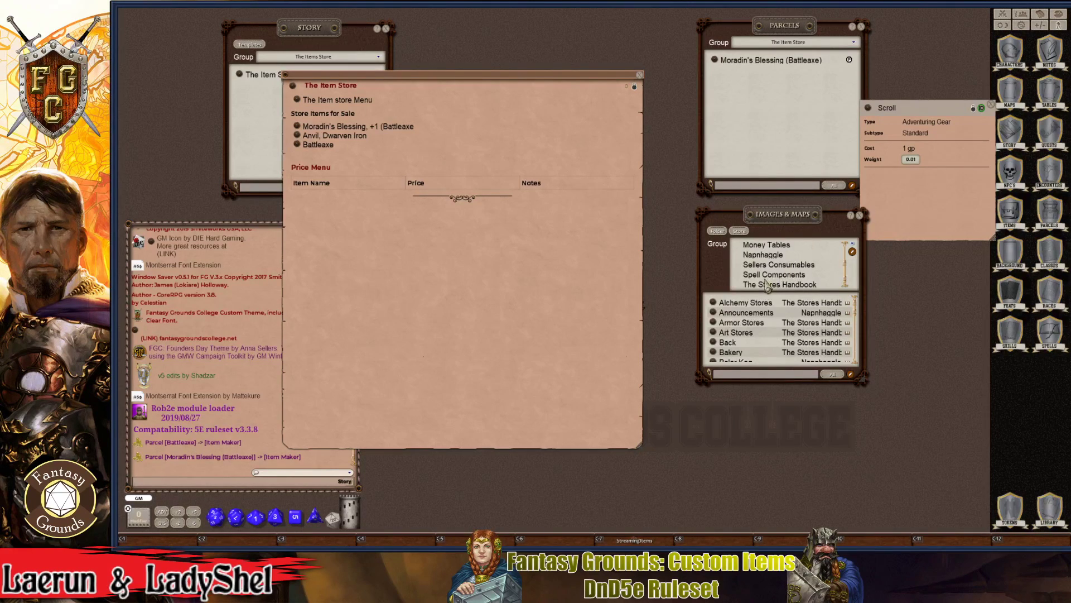
scroll(769, 273, "up", 2)
scroll(771, 272, "down", 1)
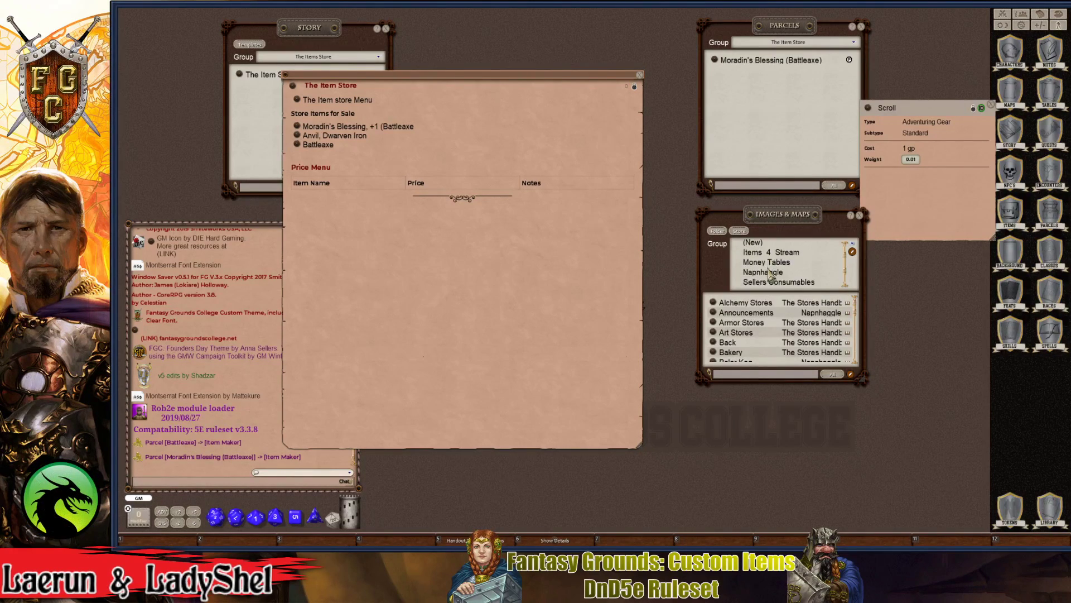
scroll(771, 272, "down", 2)
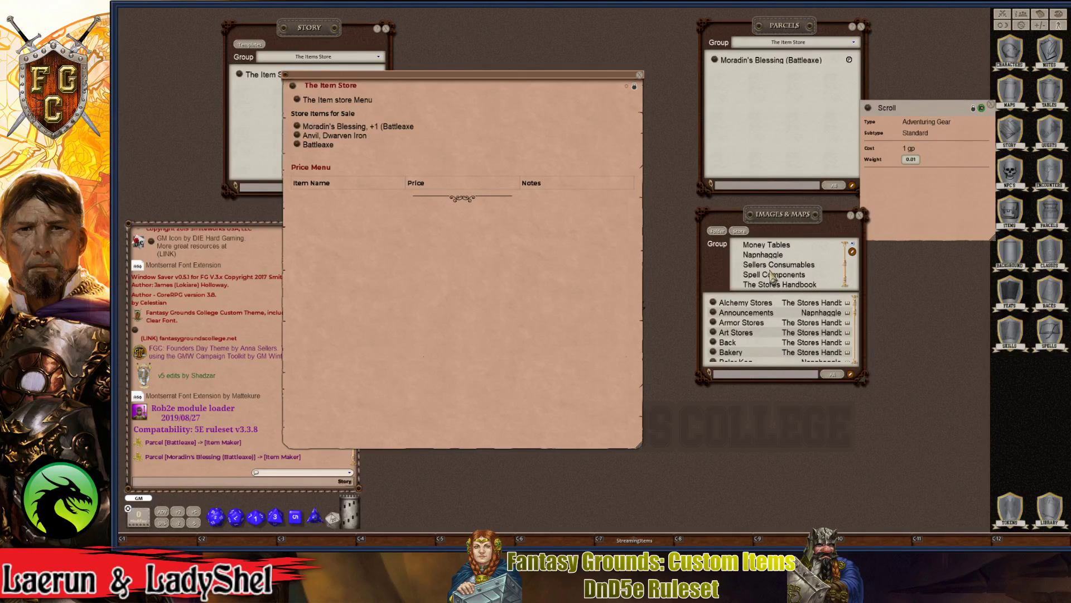
scroll(772, 275, "up", 3)
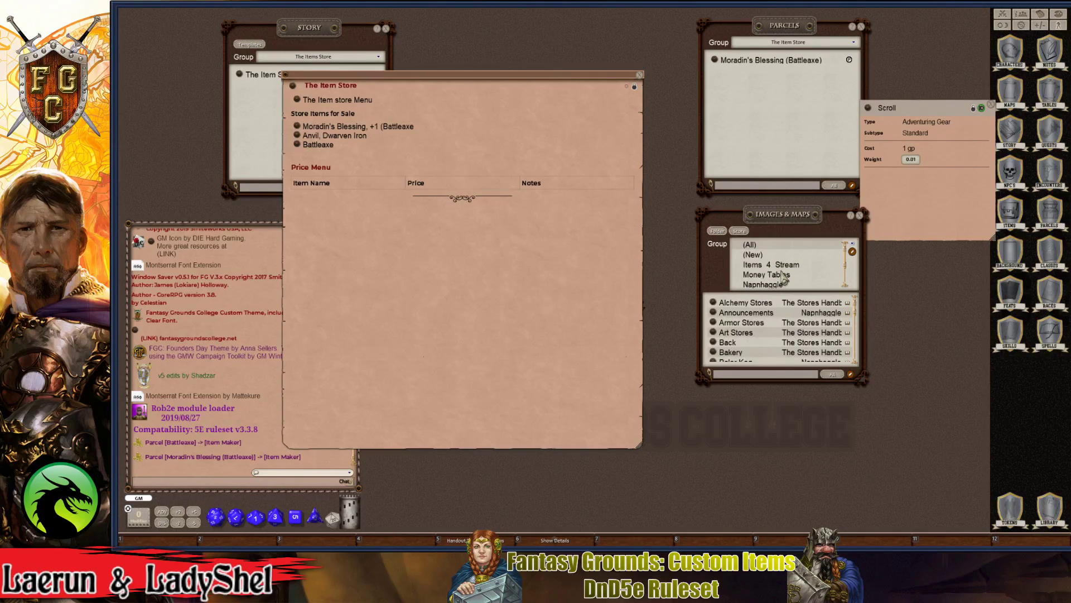
scroll(770, 270, "down", 3)
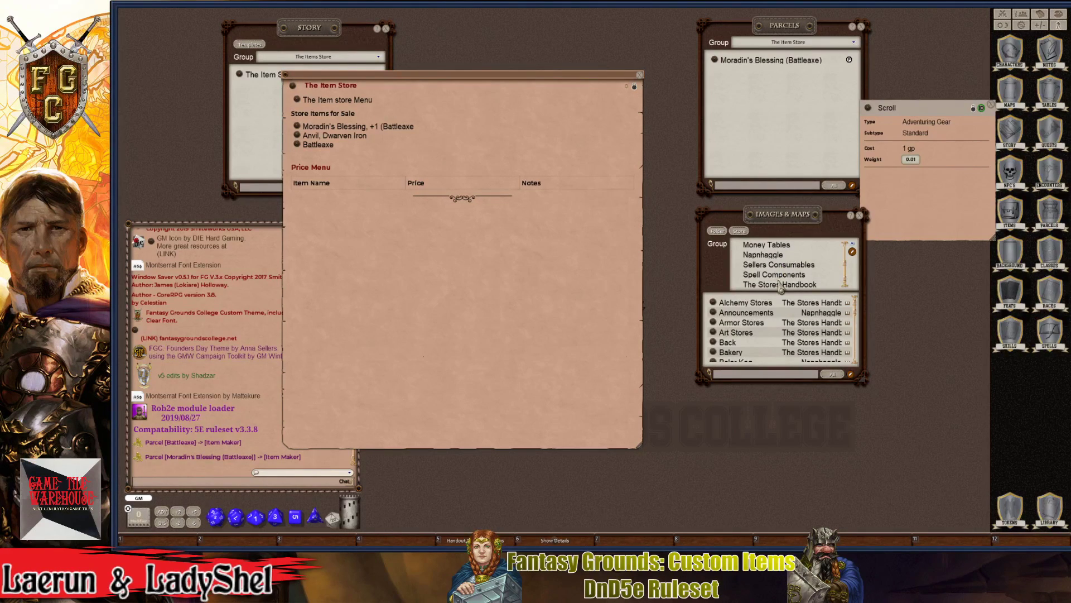
scroll(780, 285, "up", 3)
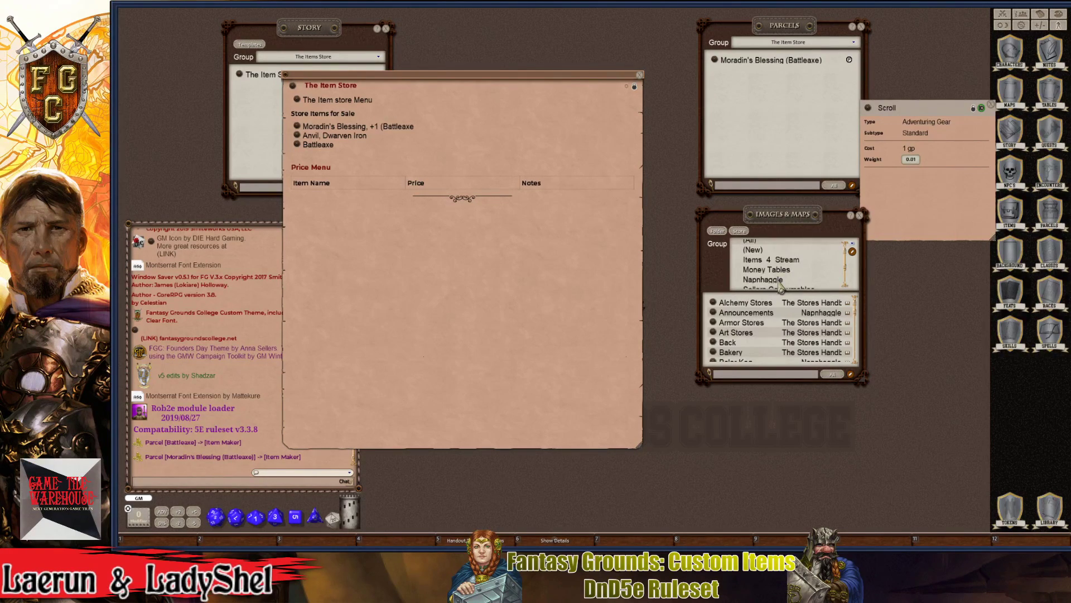
left_click(776, 259)
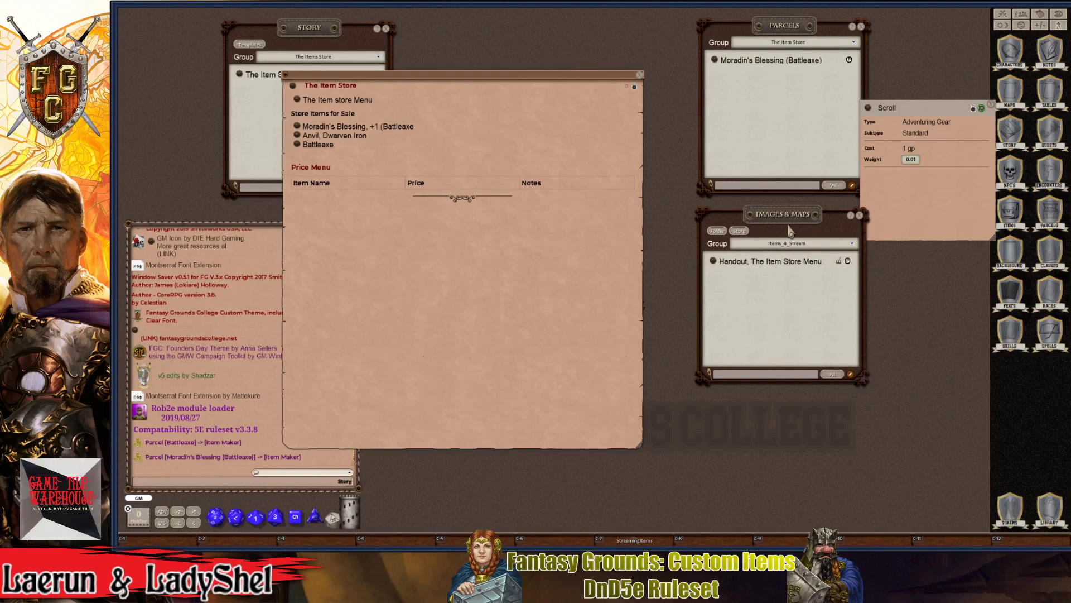
left_click_drag(789, 228, 713, 222)
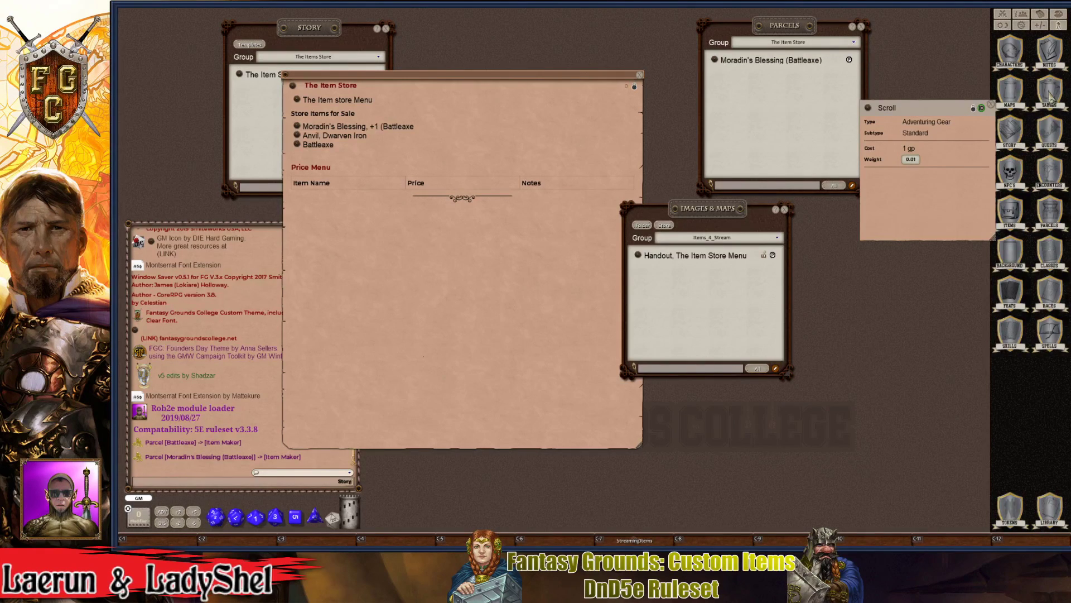
- Filter the items list to The Item Store group and clear its "scroll" search
left_click(1010, 211)
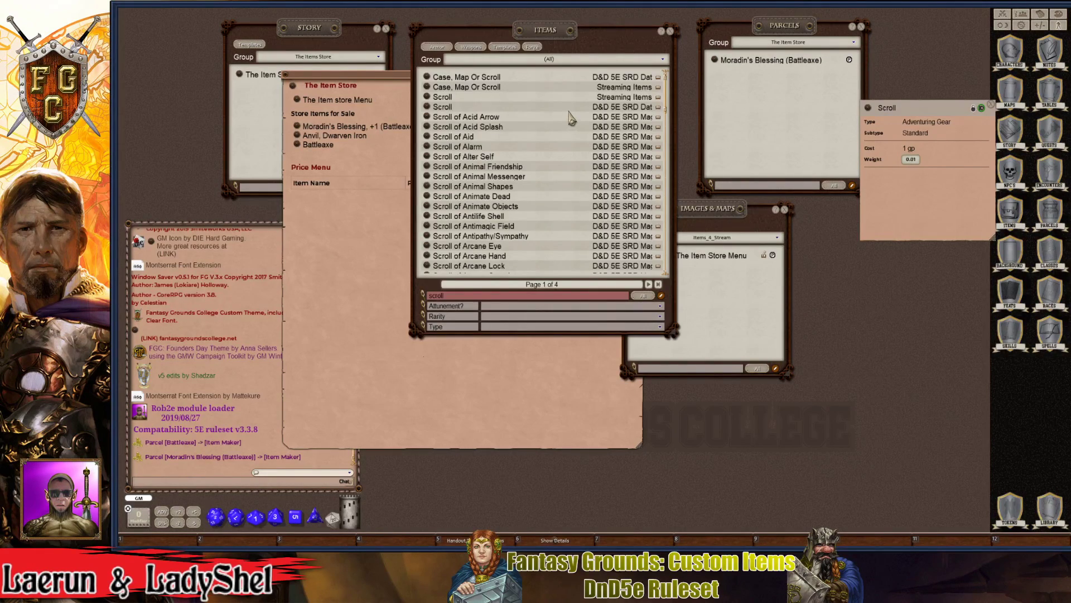
left_click(600, 60)
scroll(566, 66, "down", 3)
scroll(537, 89, "down", 3)
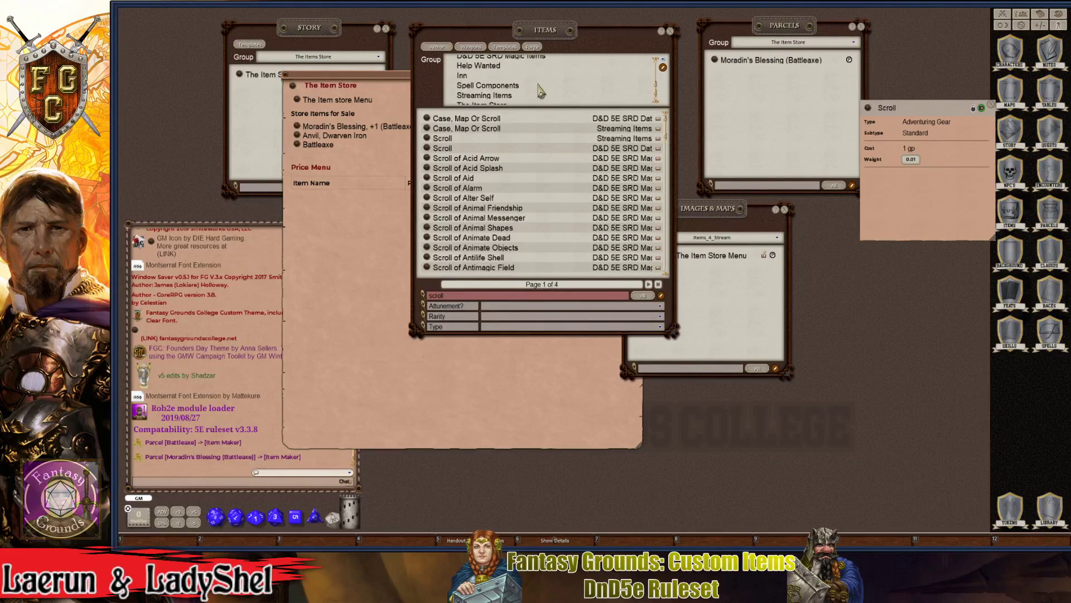
scroll(521, 92, "up", 3)
scroll(503, 95, "up", 4)
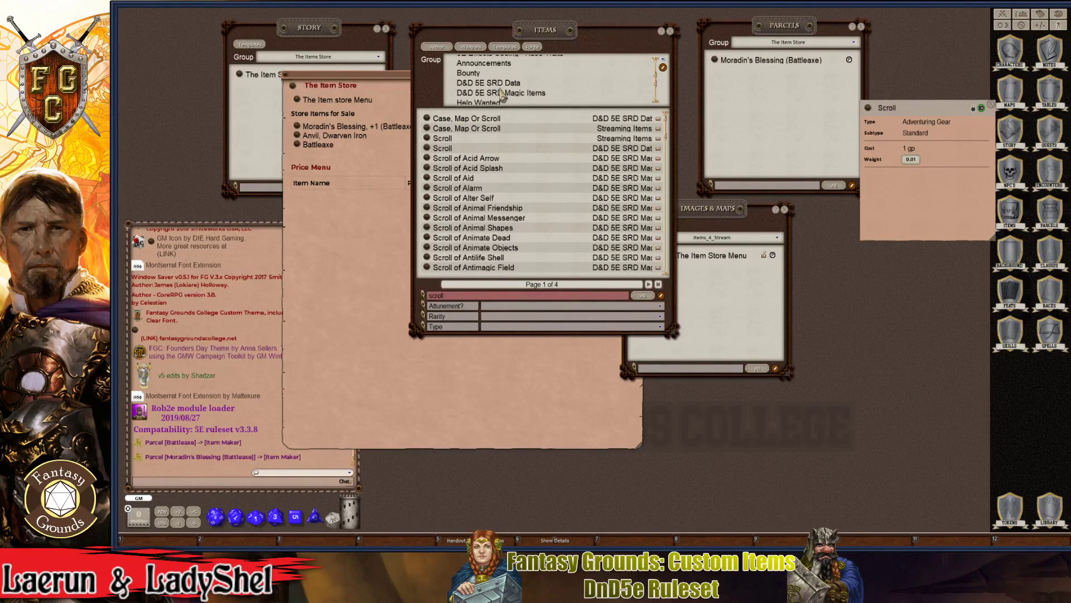
scroll(501, 94, "down", 5)
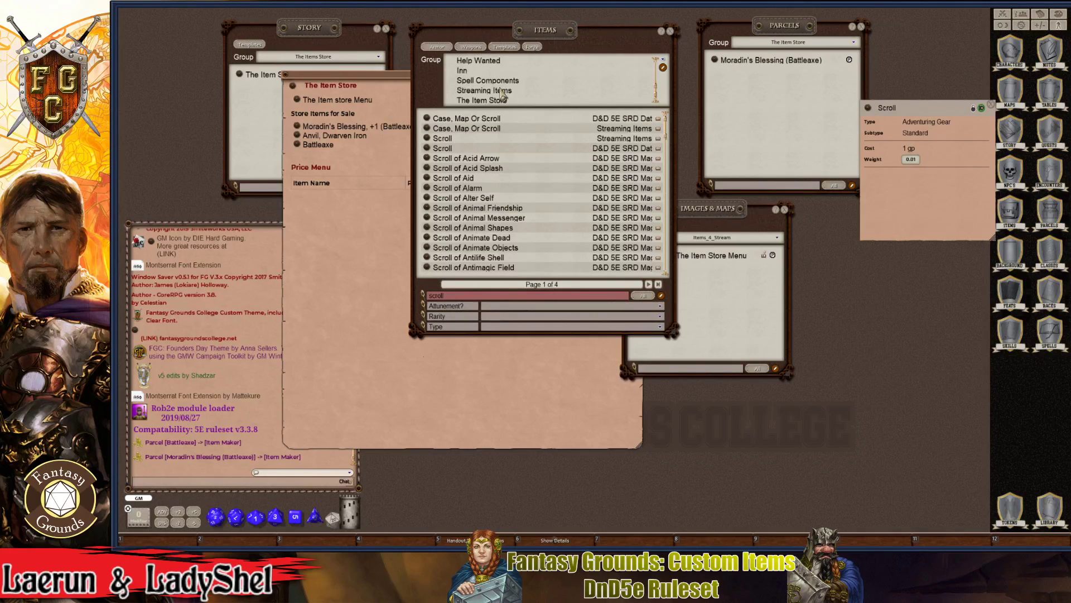
left_click(502, 100)
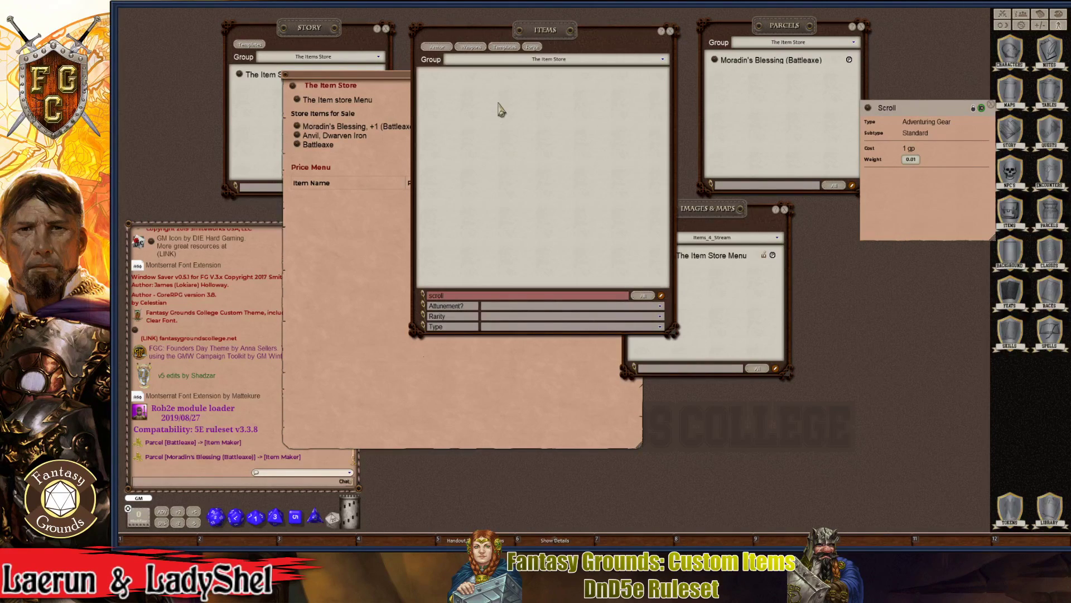
double_click(503, 296)
key("BackSpace")
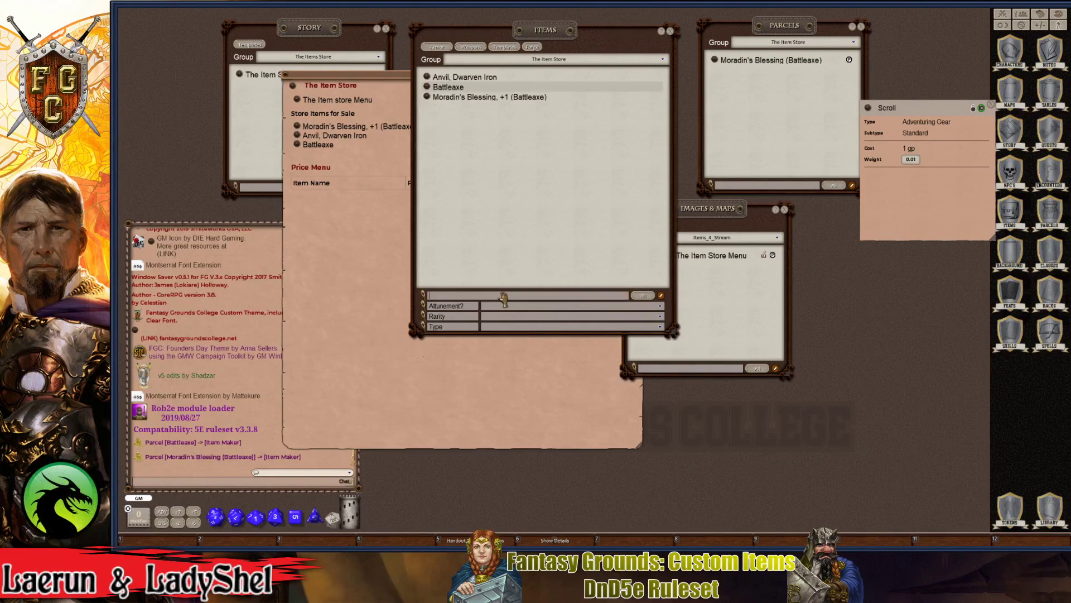
- Copy the open Scroll item into The Item Store items group and close the images and maps list
key("ctrl")
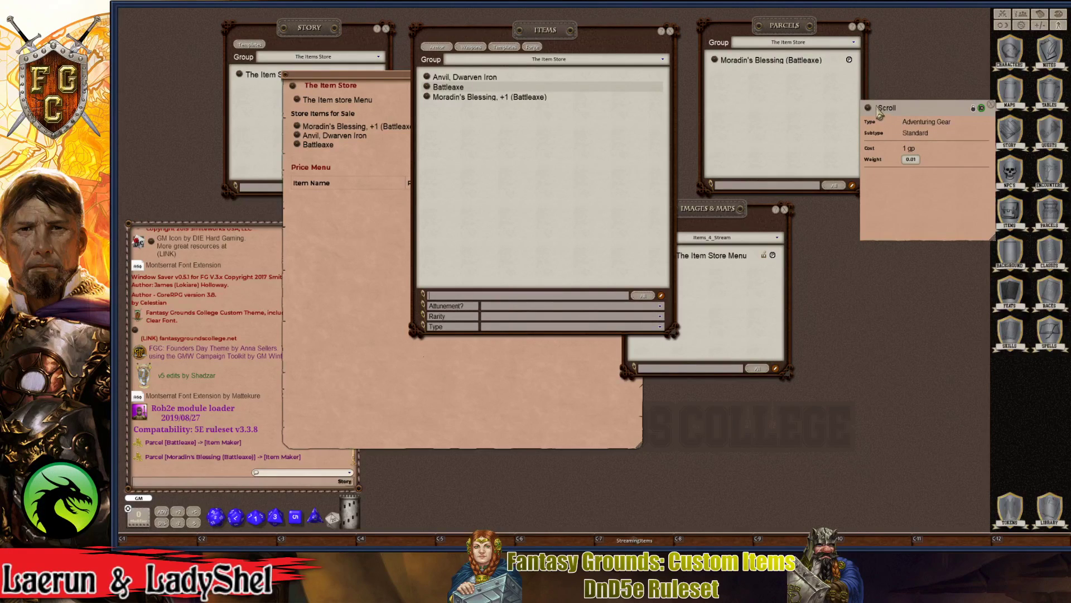
left_click_drag(871, 111, 480, 159)
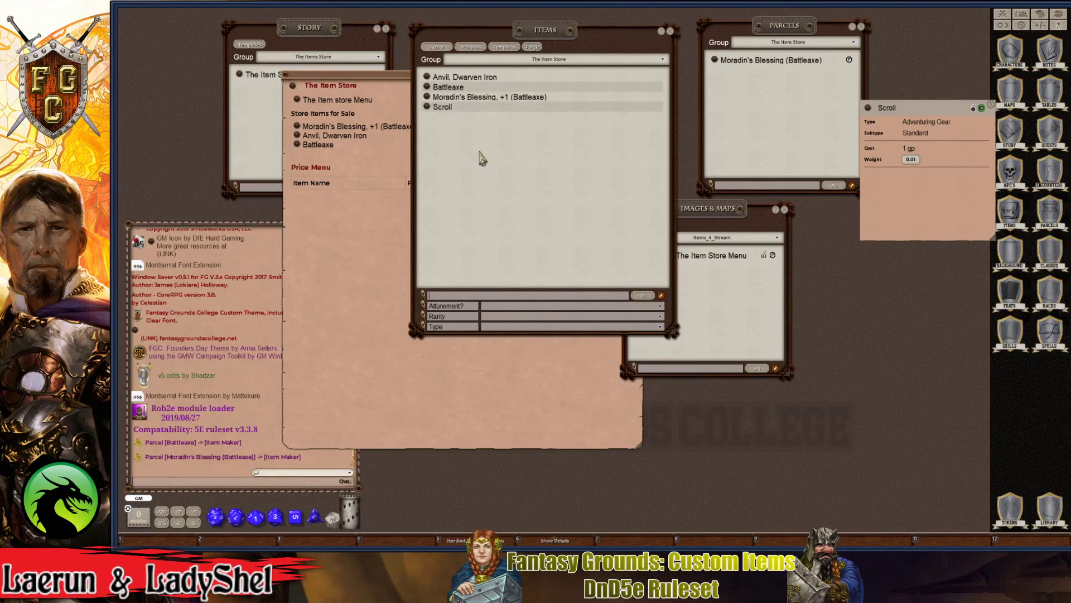
key("ctrl")
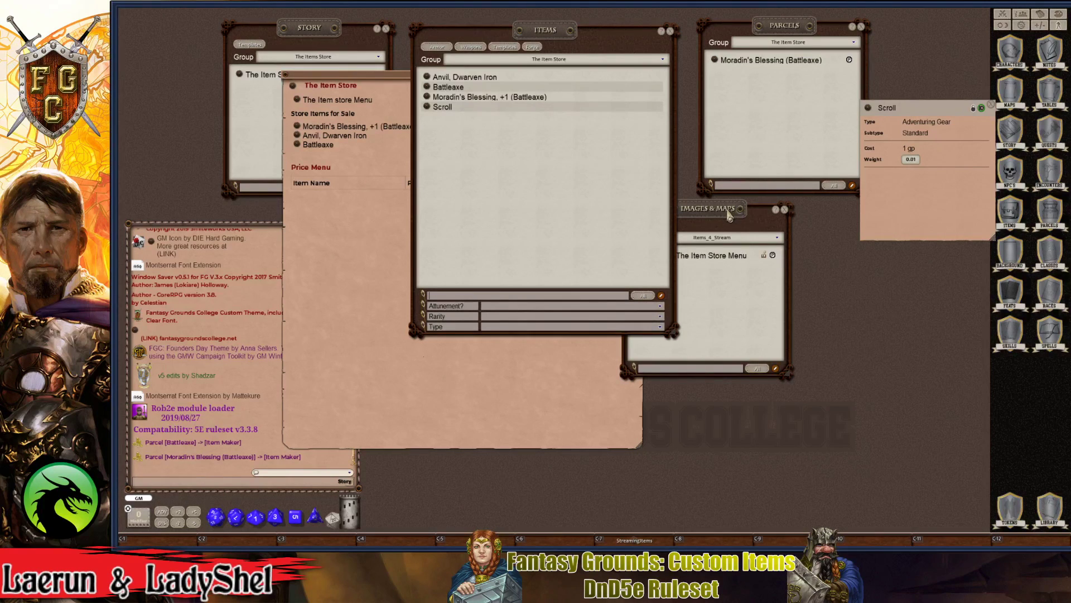
left_click_drag(722, 221, 779, 250)
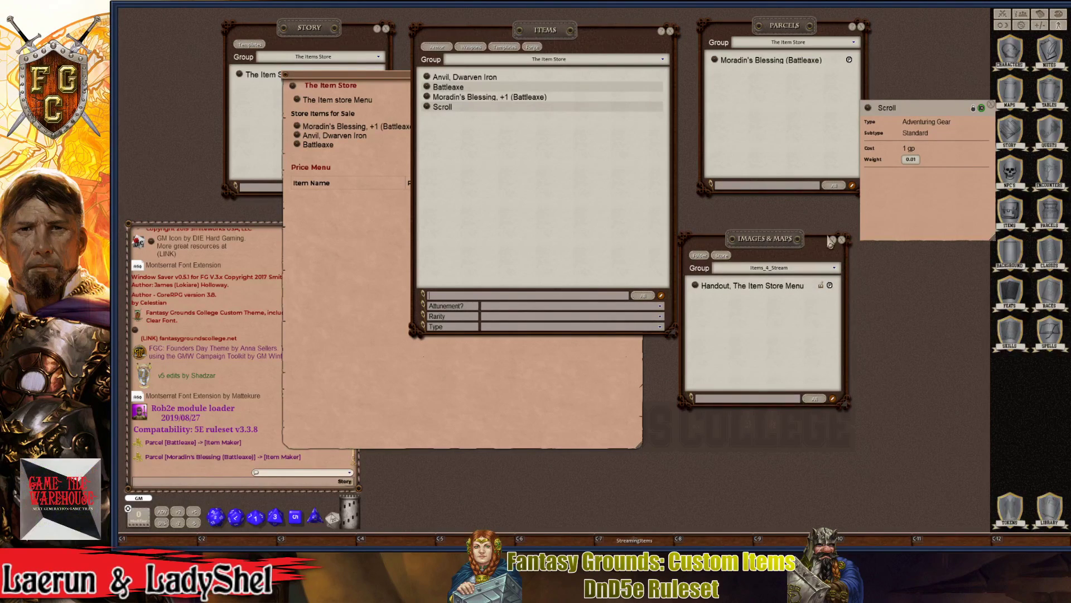
left_click(842, 241)
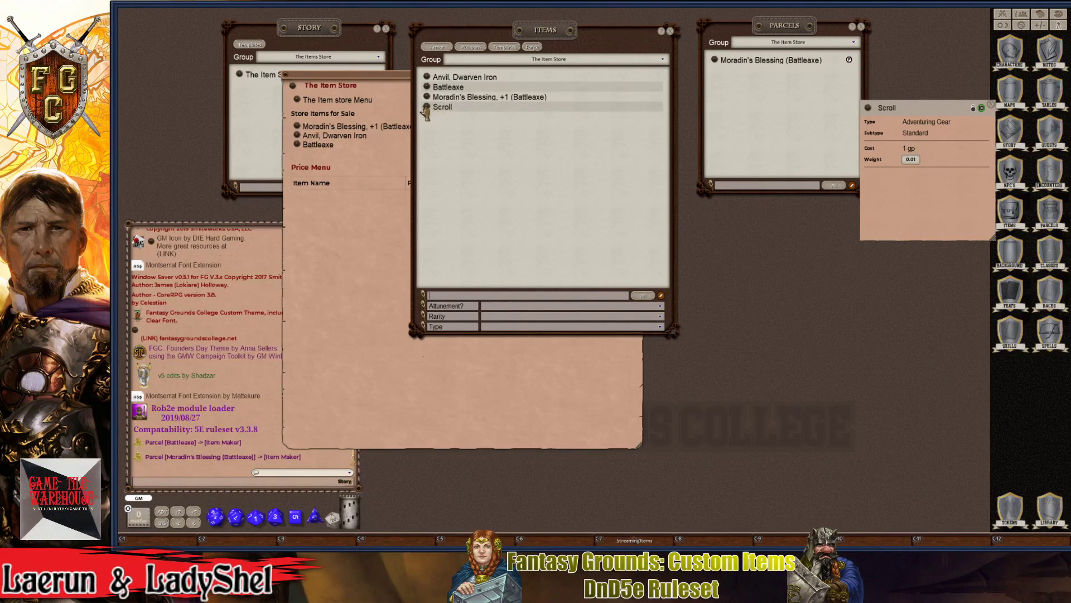
- Unlock the Scroll copy in The Item Store items group and rename it "Scroll, Map"
key("ctrl")
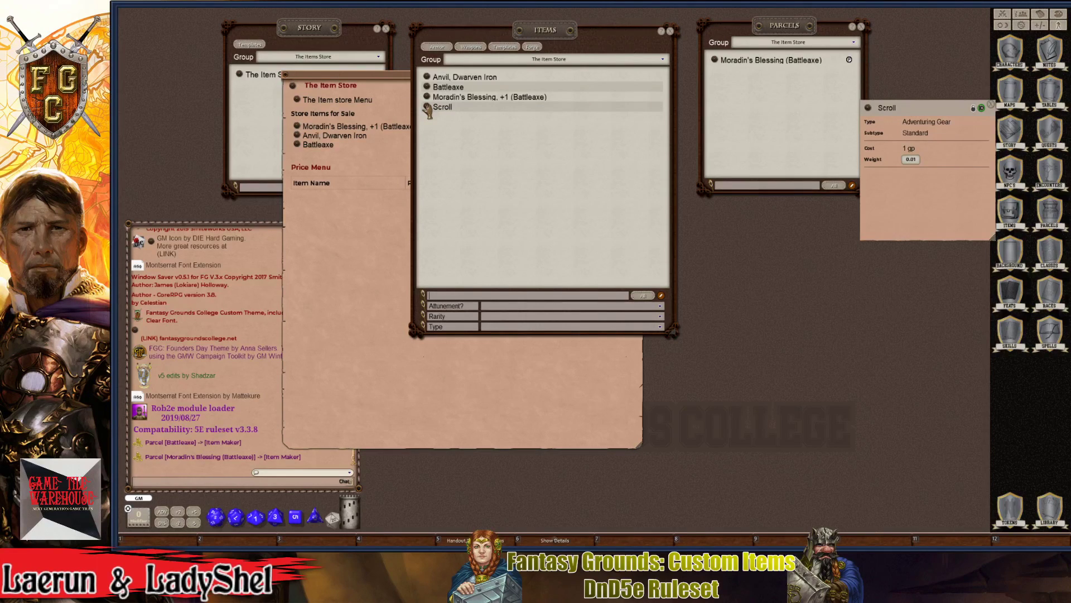
left_click(427, 107)
left_click(640, 215)
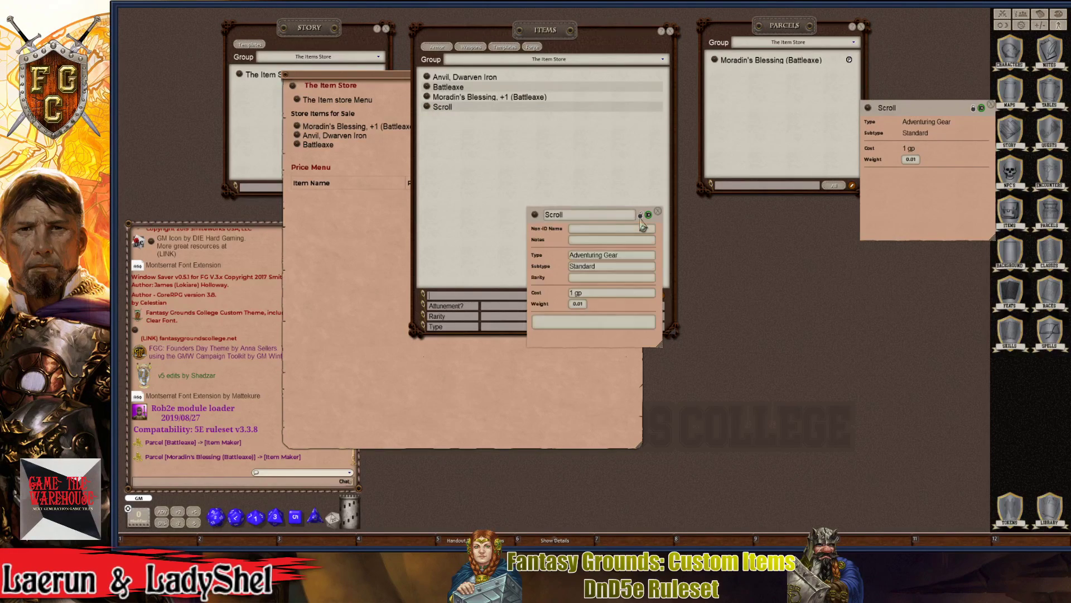
key("ctrl")
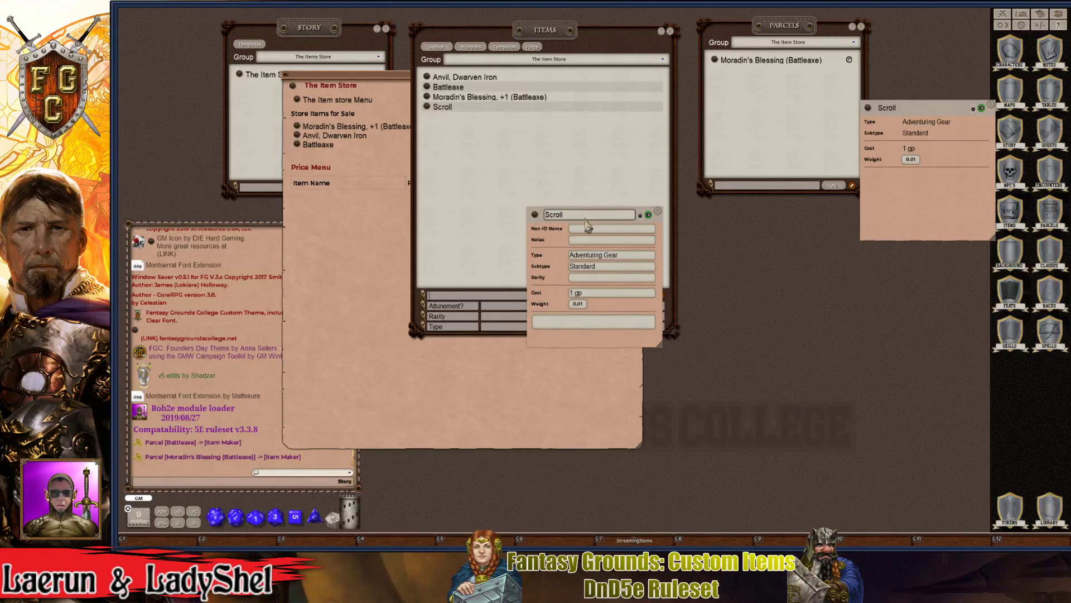
left_click_drag(585, 218, 544, 217)
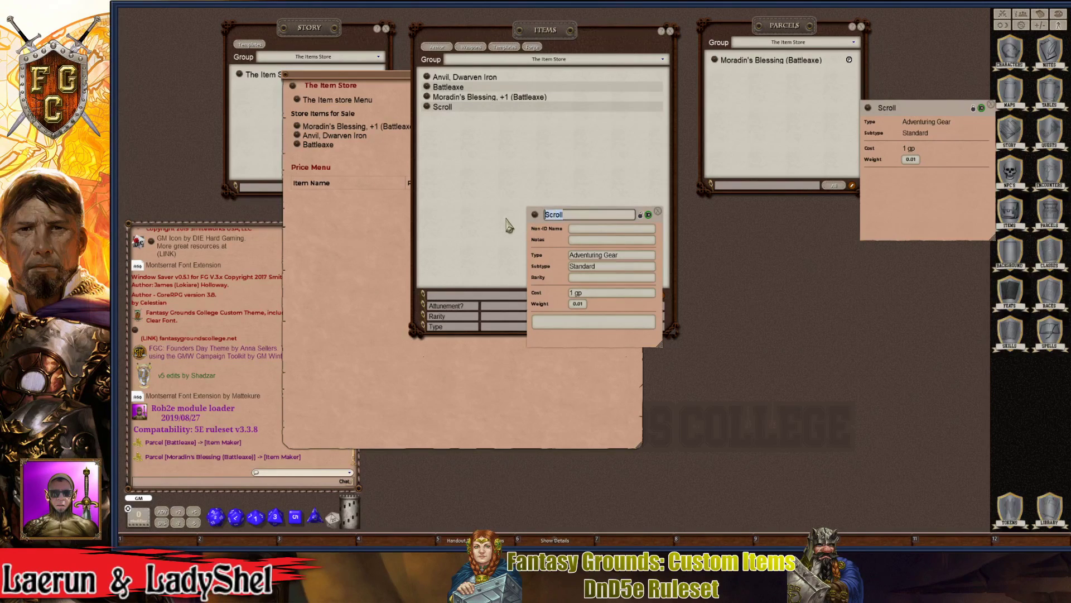
left_click(573, 216)
type("m")
key("BackSpace")
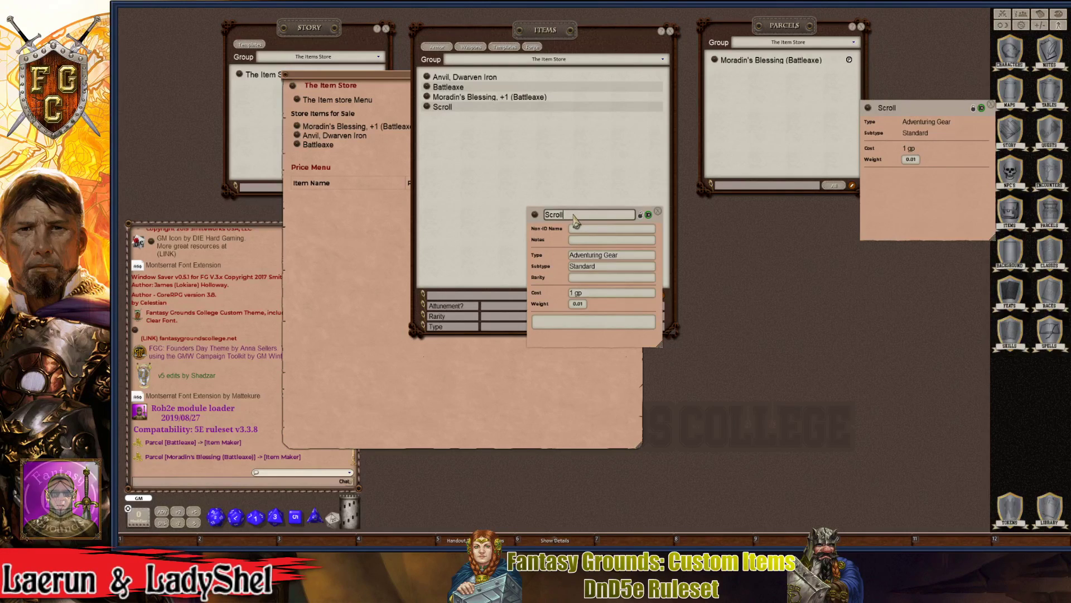
type(", Map")
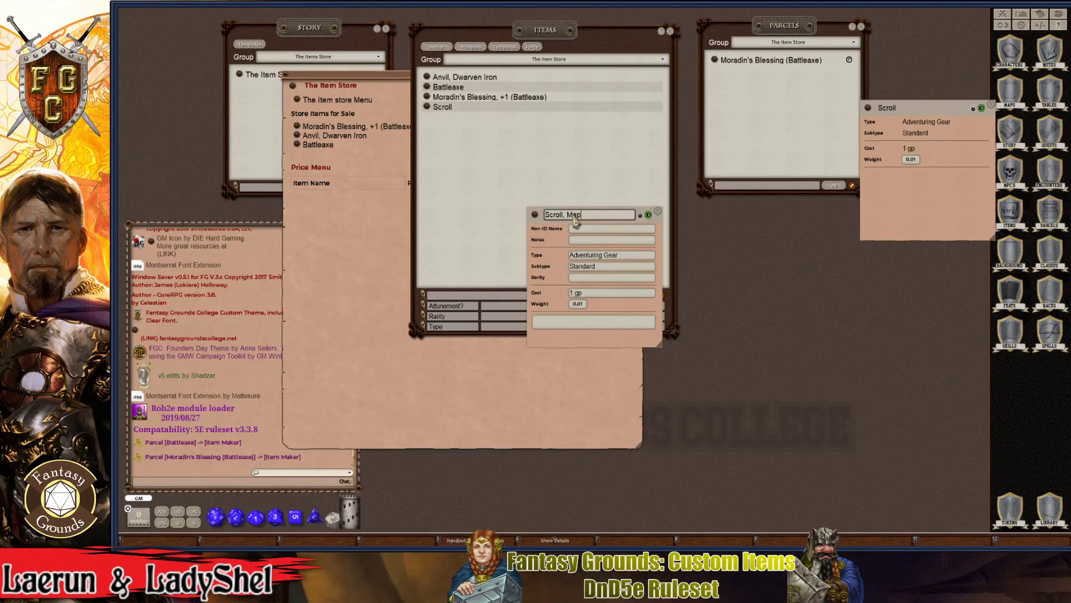
key("ctrl")
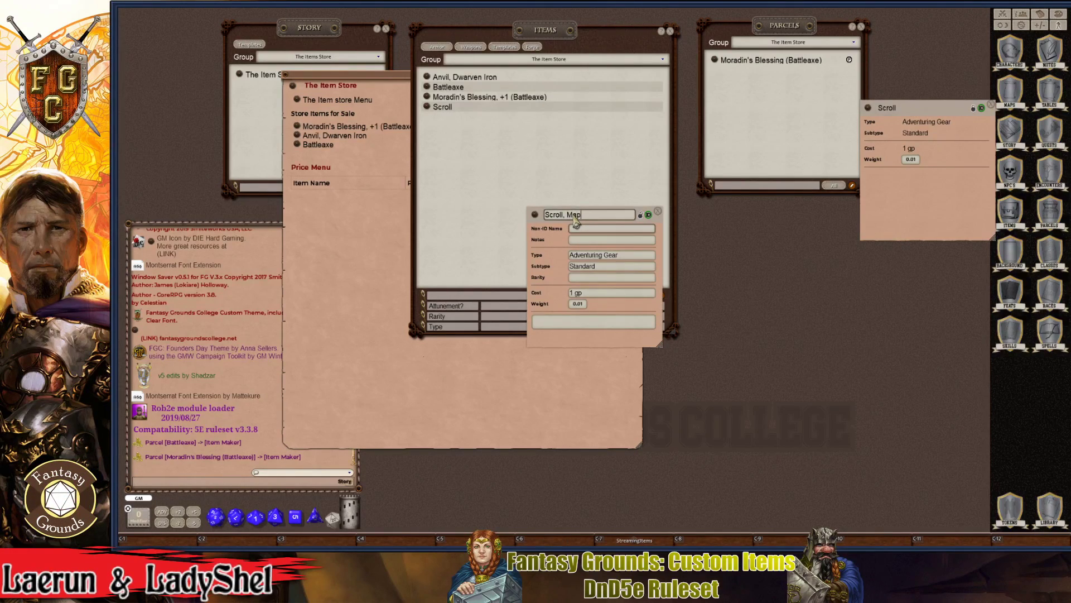
- Enter "Ancient Map" as the map item's non-identified name, then replace it with "Old Map"
left_click(601, 230)
key("shift")
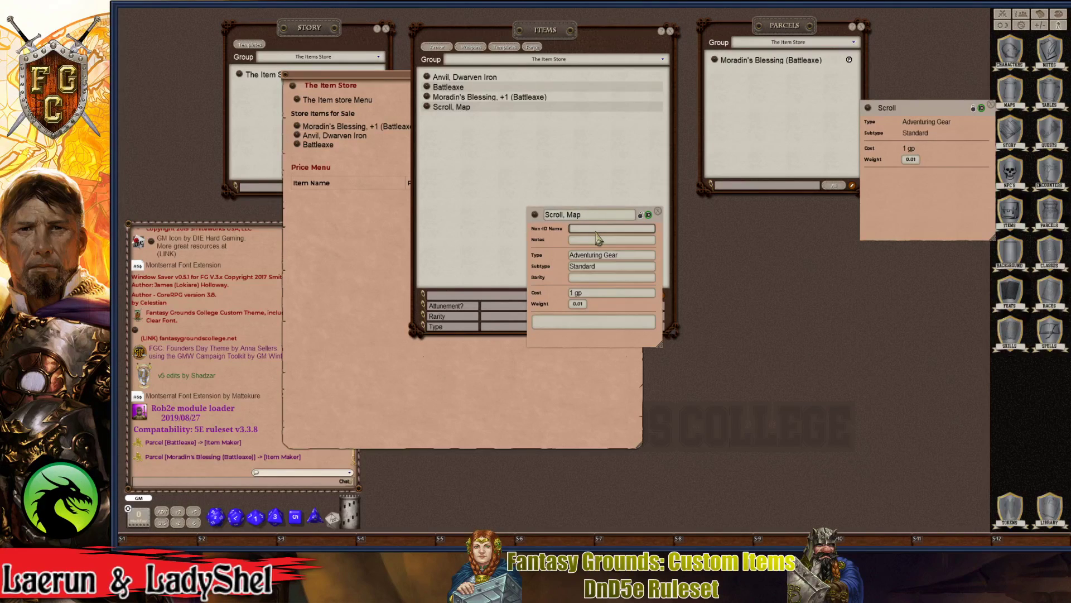
type("Ancient Map")
key("ctrl")
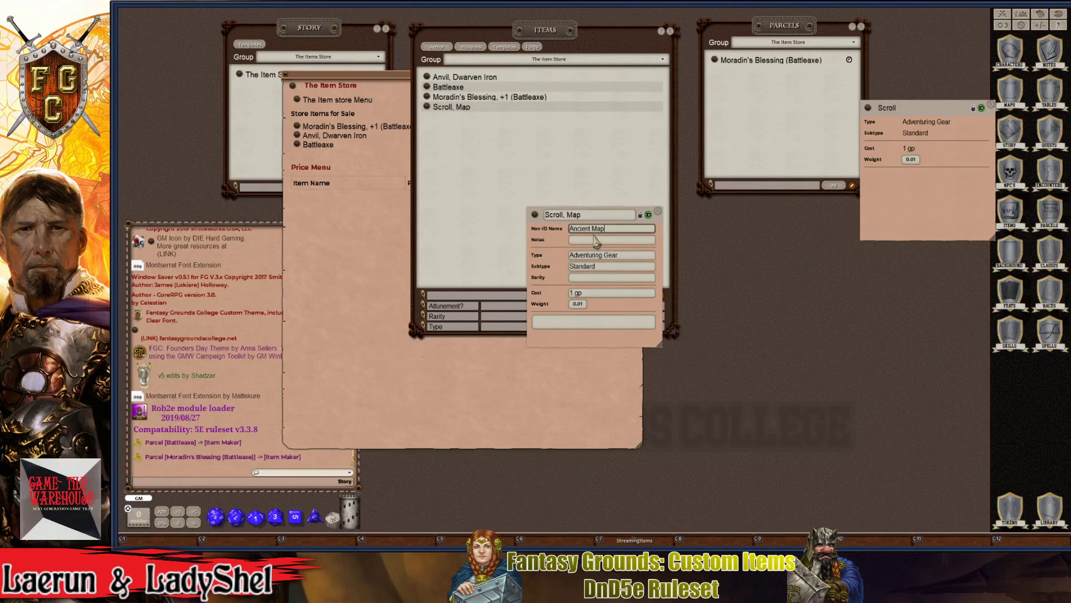
double_click(578, 229)
type("Ol")
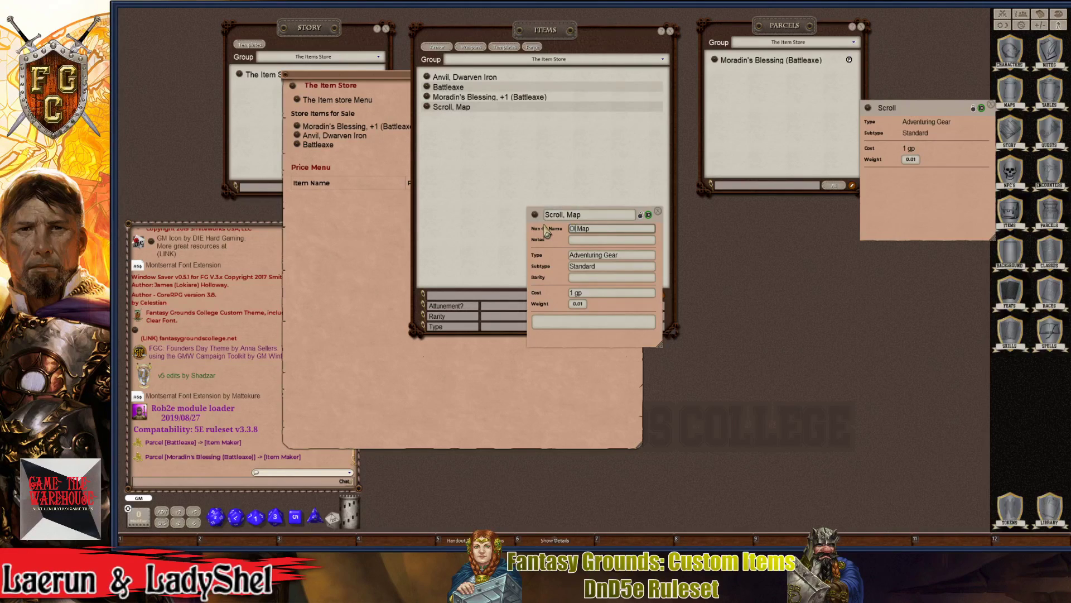
type("d")
- Set the map item's rarity to "rare"
left_click(605, 266)
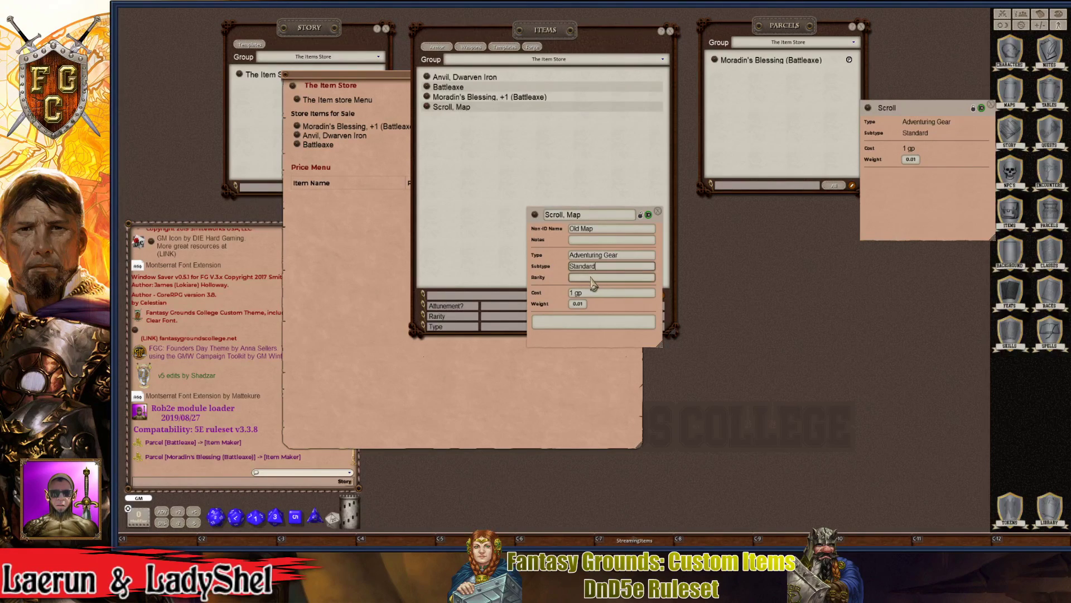
left_click(590, 278)
type("rare")
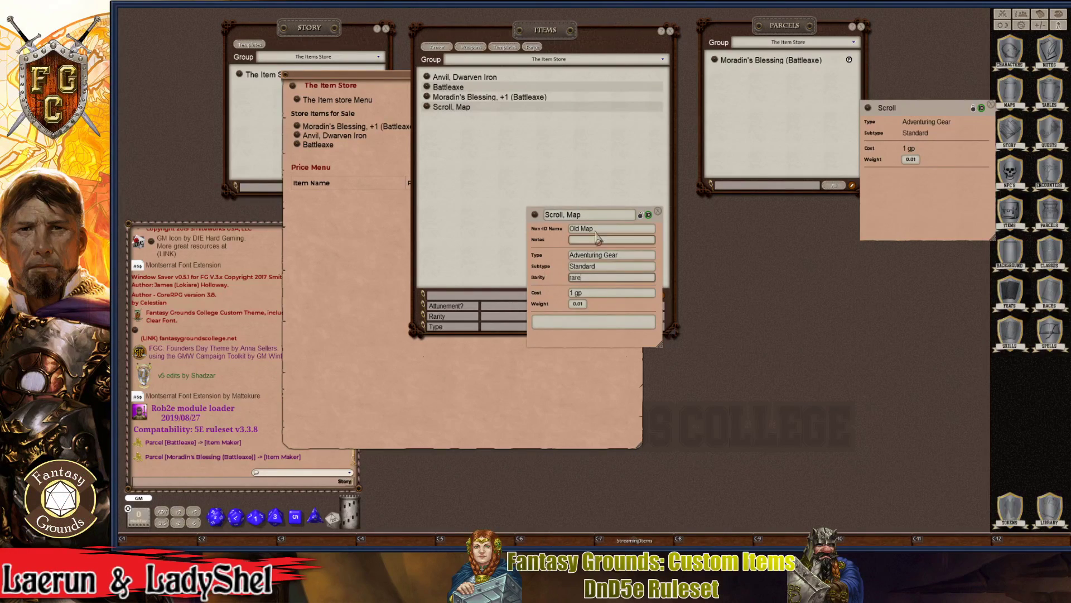
- Extend the map item's name to "Scroll, Map Regional Map"
key("Tab")
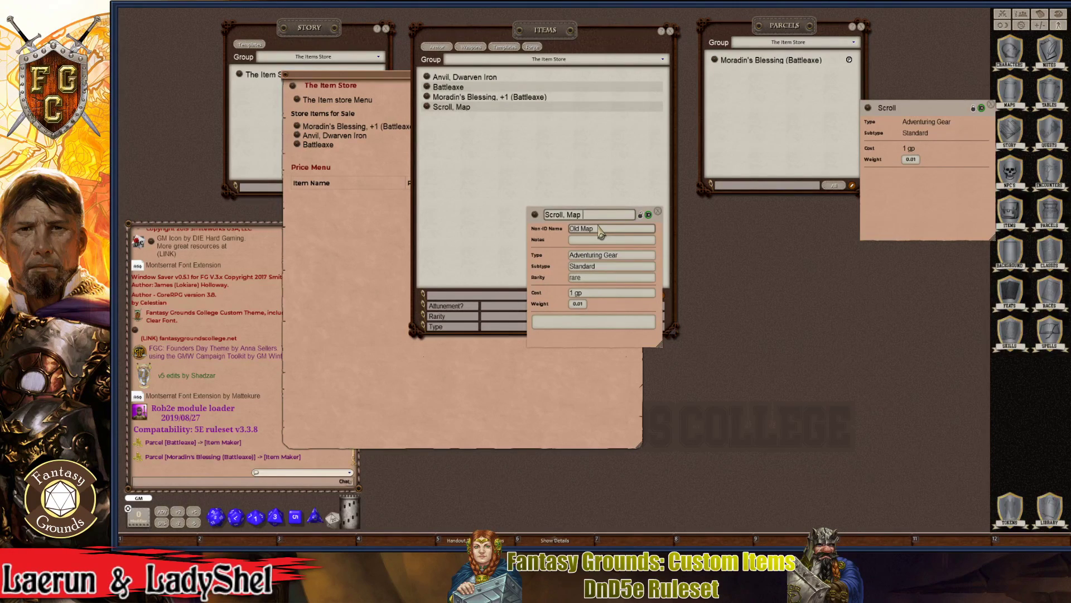
type("Re")
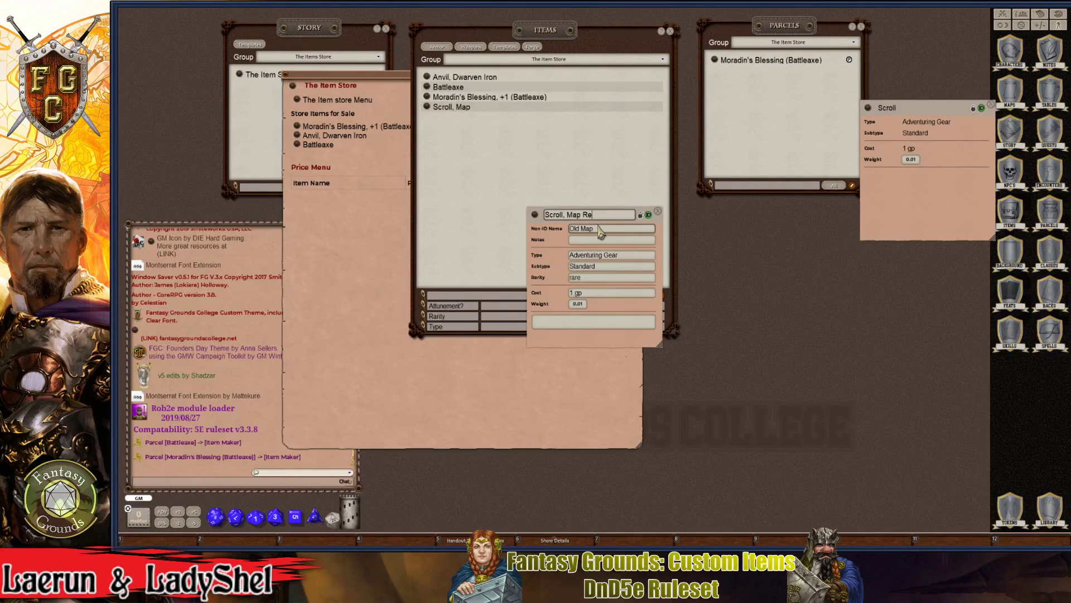
type("gional")
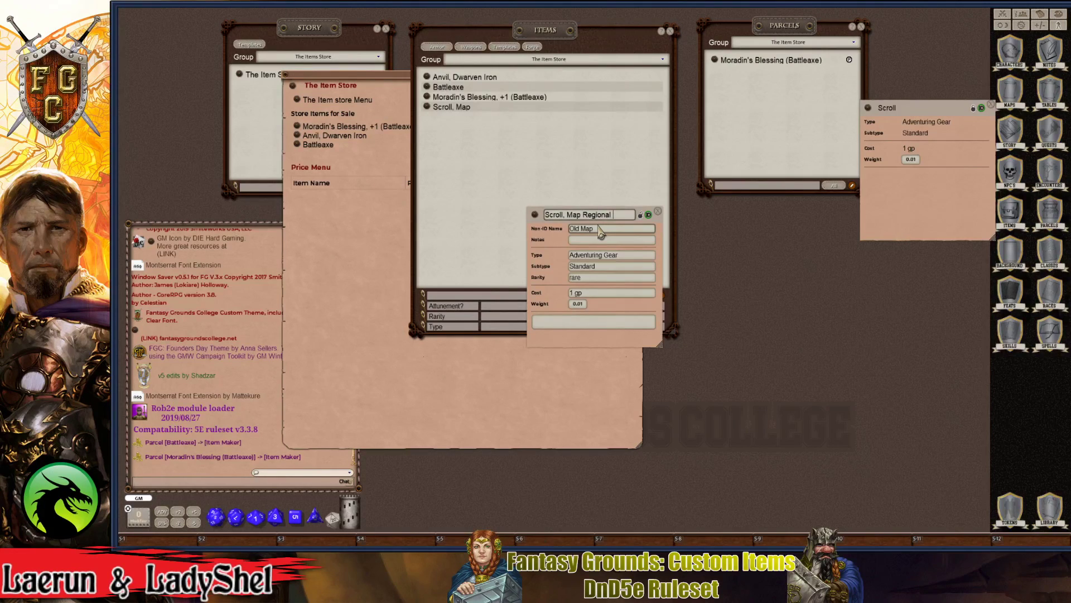
type(" map")
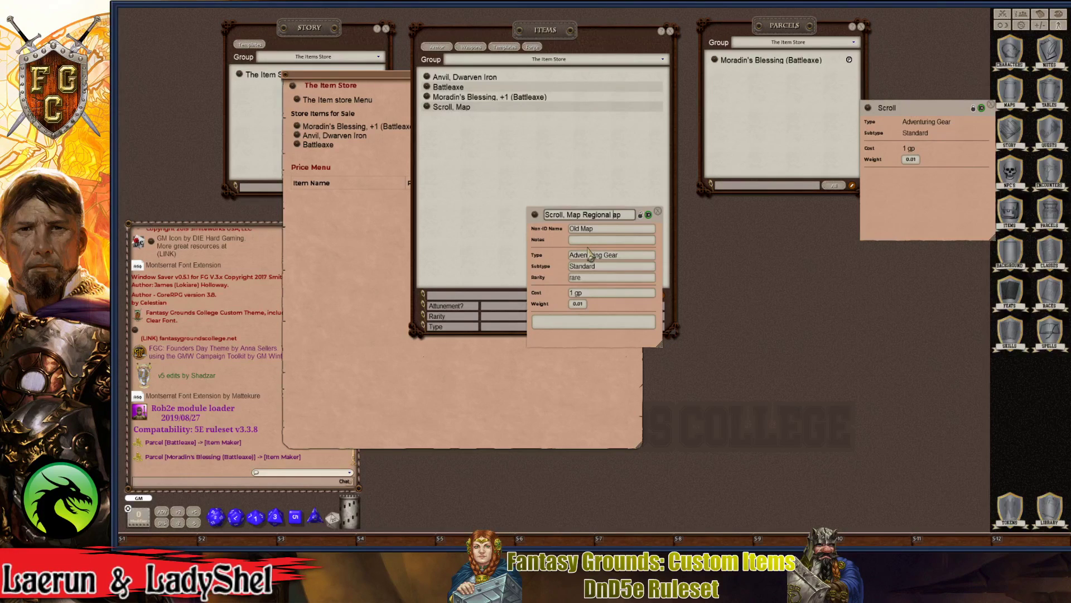
type("M")
left_click(609, 228)
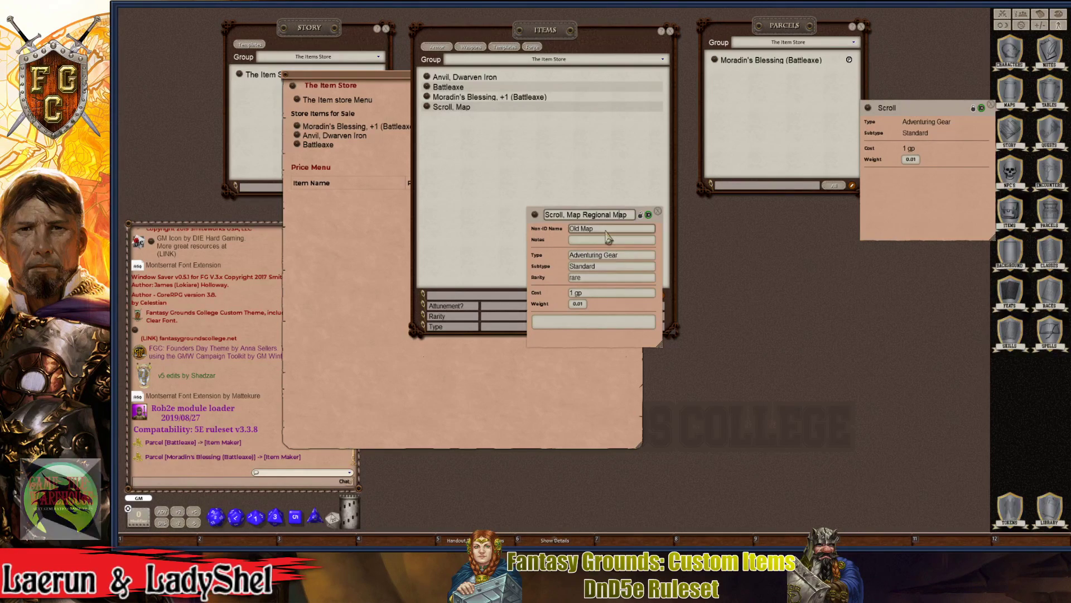
- Set the map item's rarity to "uncommon" and its cost to 2 gp
key("ctrl")
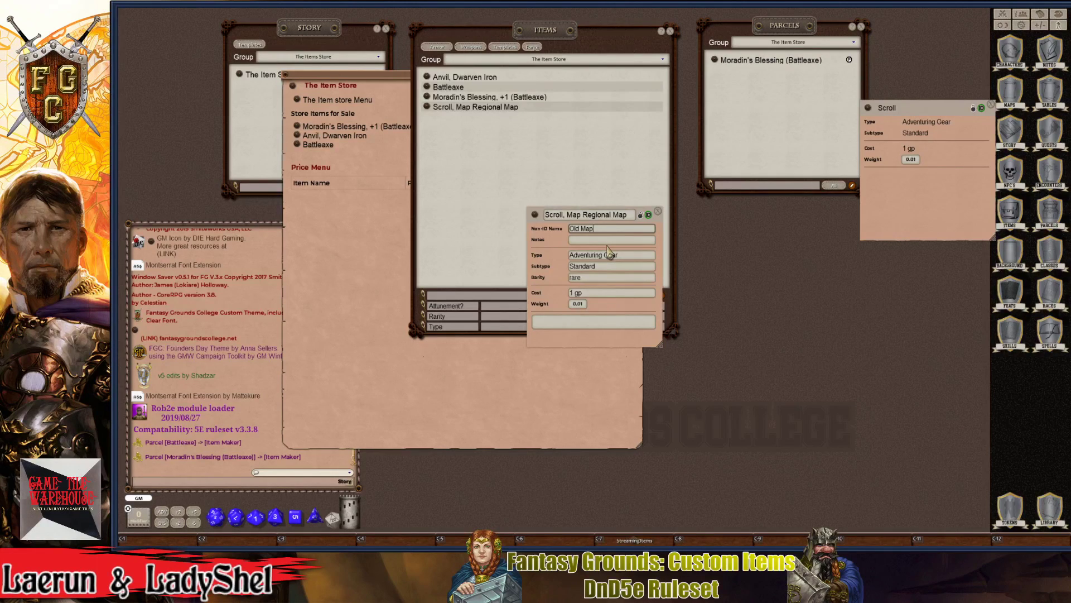
double_click(575, 278)
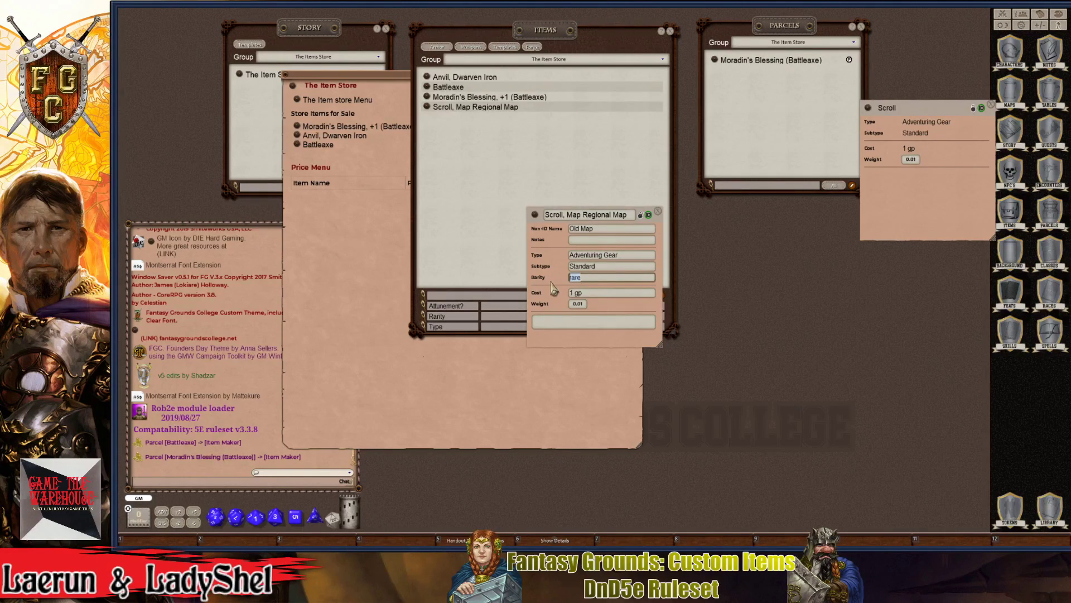
type("p")
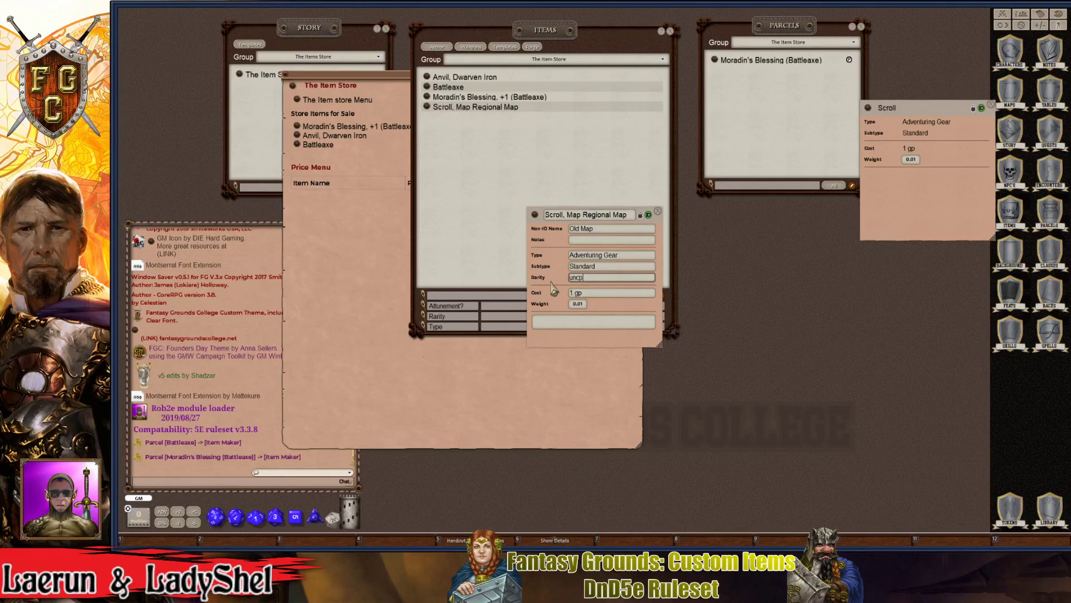
key("BackSpace")
type("ommon")
double_click(571, 292)
type("2")
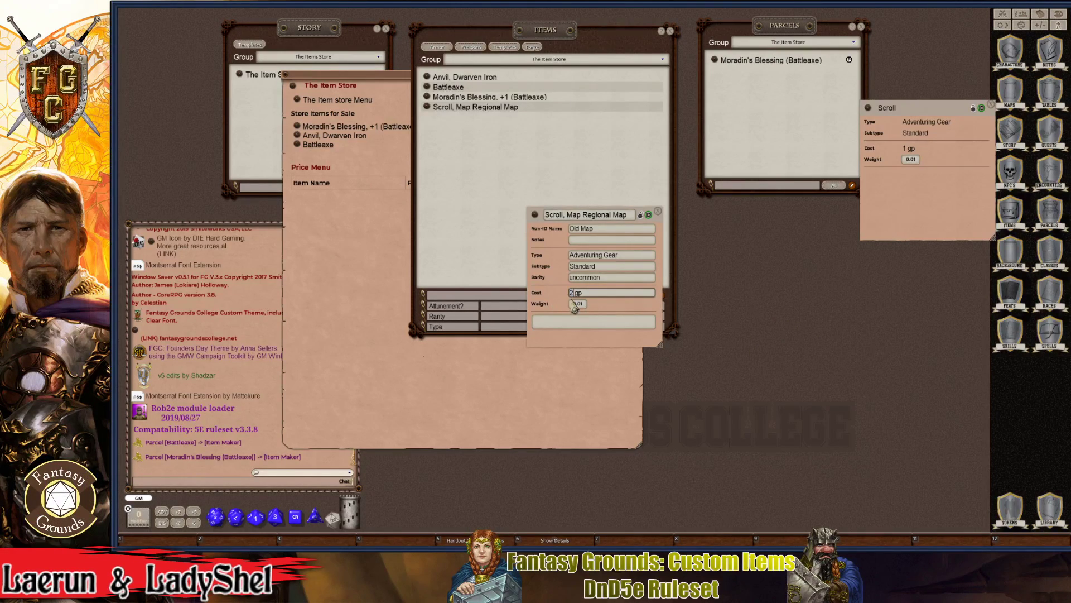
- Close the items list and move the map item's sheet clear of The Item Store story
left_click(589, 322)
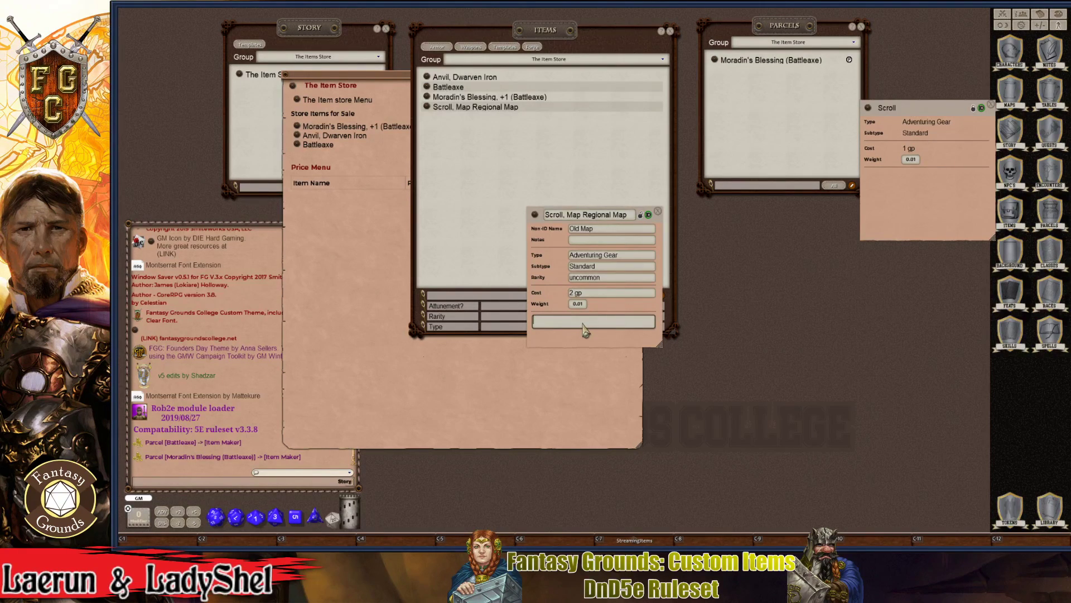
left_click(670, 30)
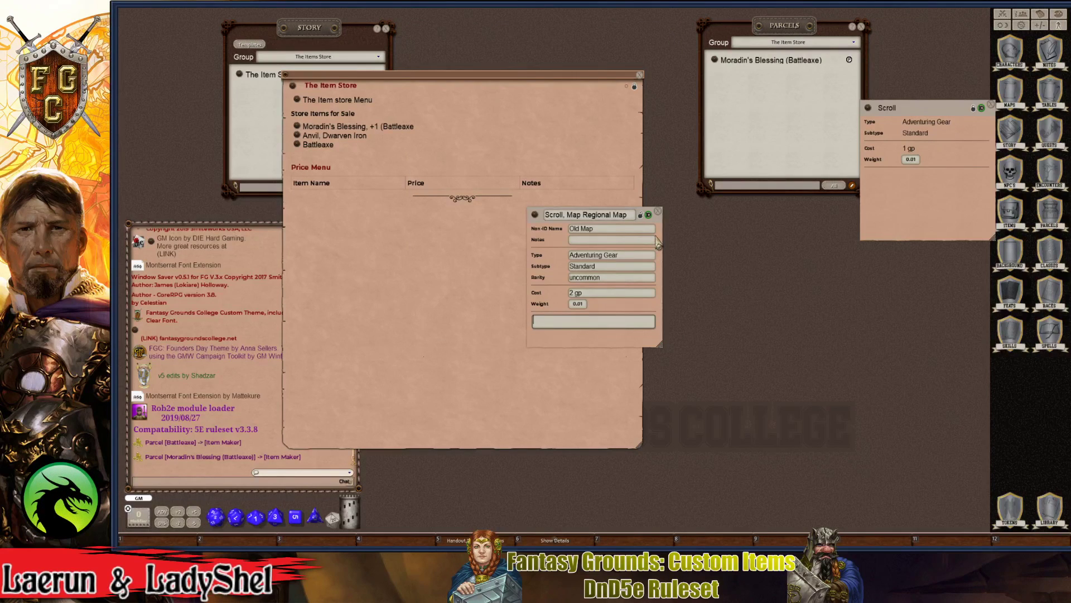
left_click_drag(657, 241, 783, 236)
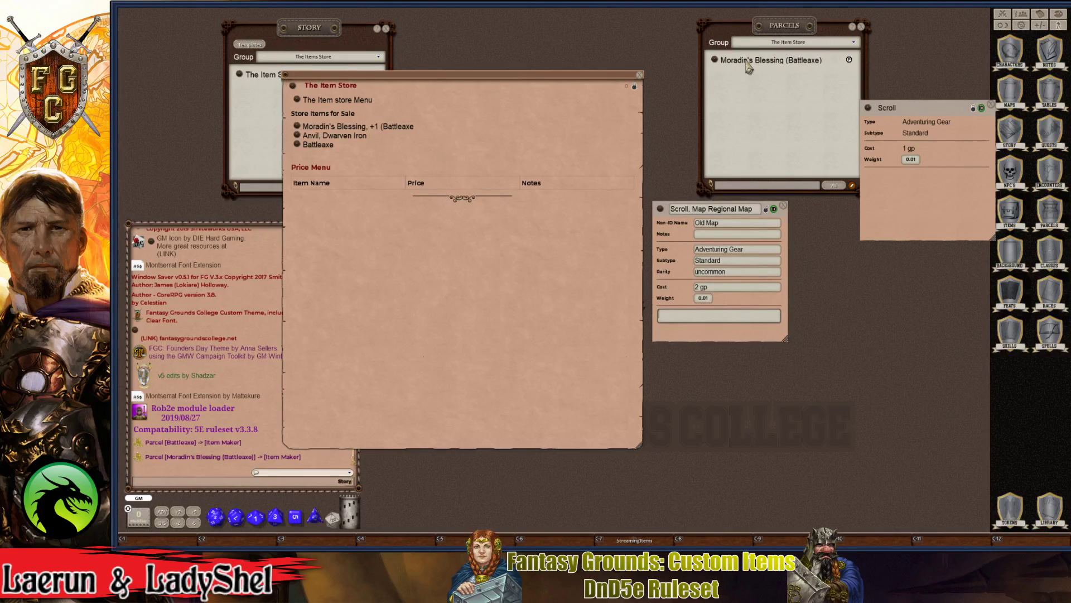
- Open the story list and place it over the empty lower part of The Item Store story
left_click(1010, 142)
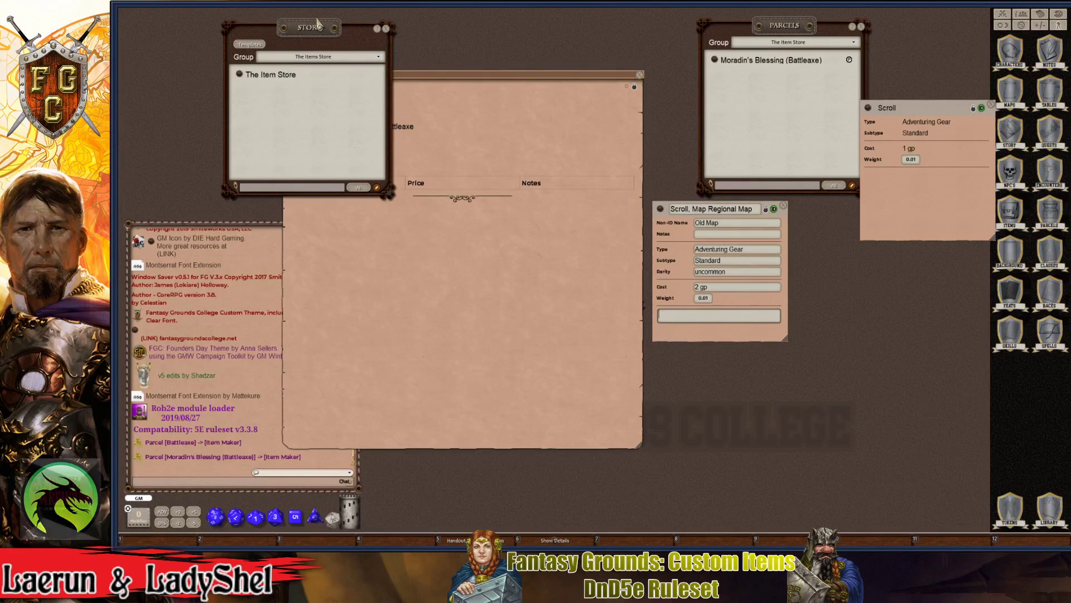
left_click_drag(317, 22, 465, 130)
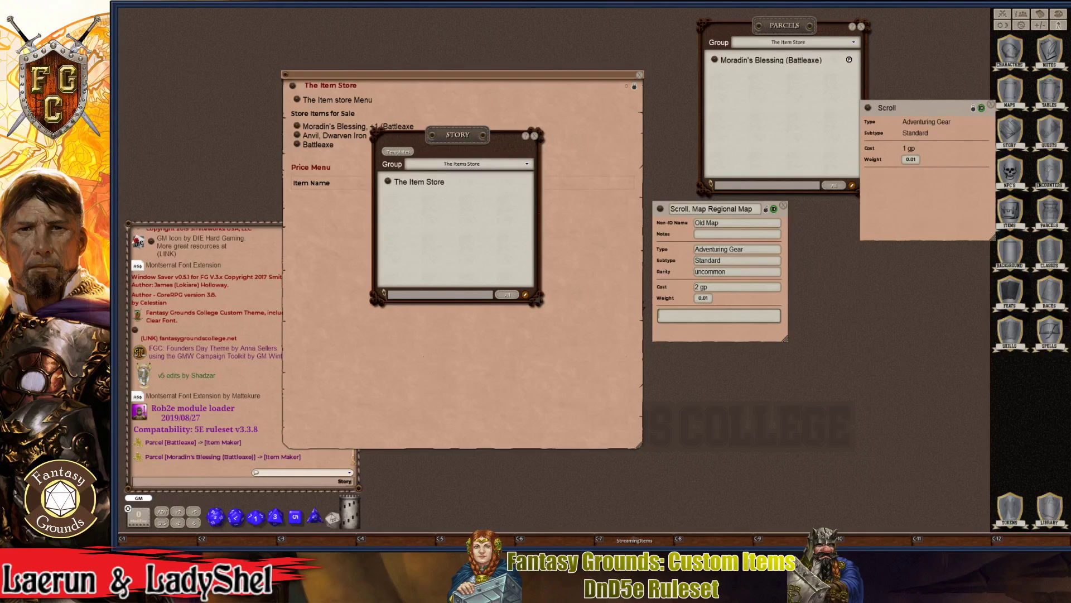
right_click(206, 288)
left_click(381, 516)
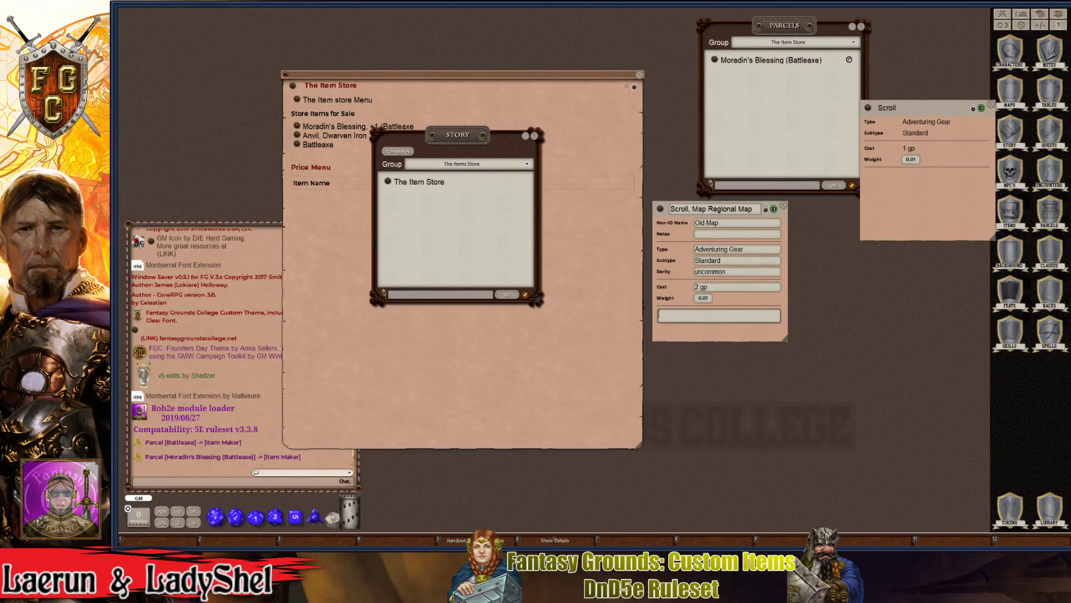
left_click_drag(458, 134, 384, 229)
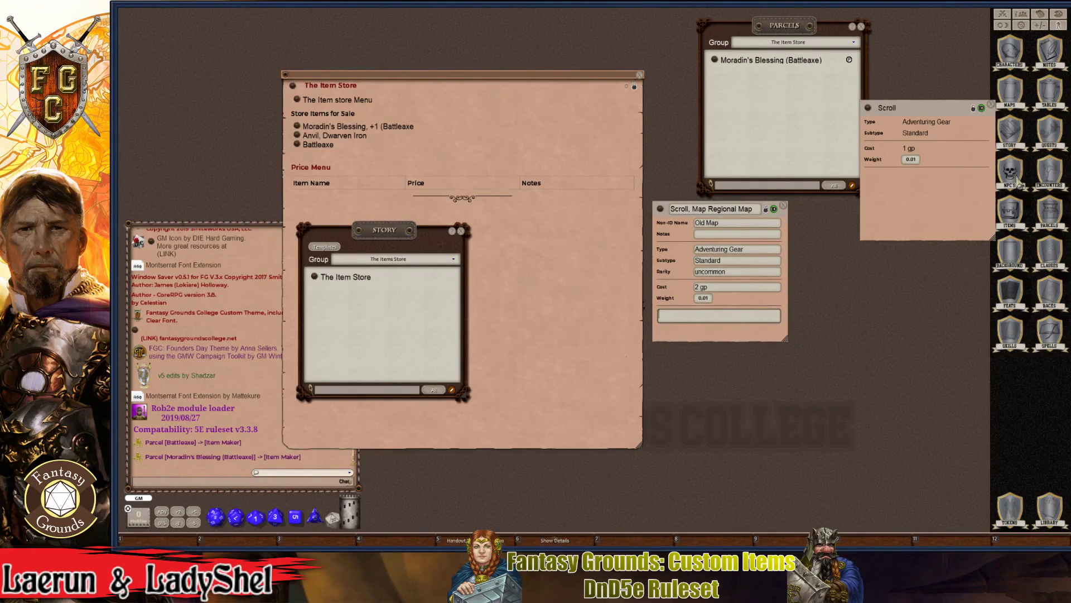
- Open the images and maps list, move it clear of the map item's sheet, and bring FGC-iceworld 2 into the Items_4_Stream group
left_click(1018, 106)
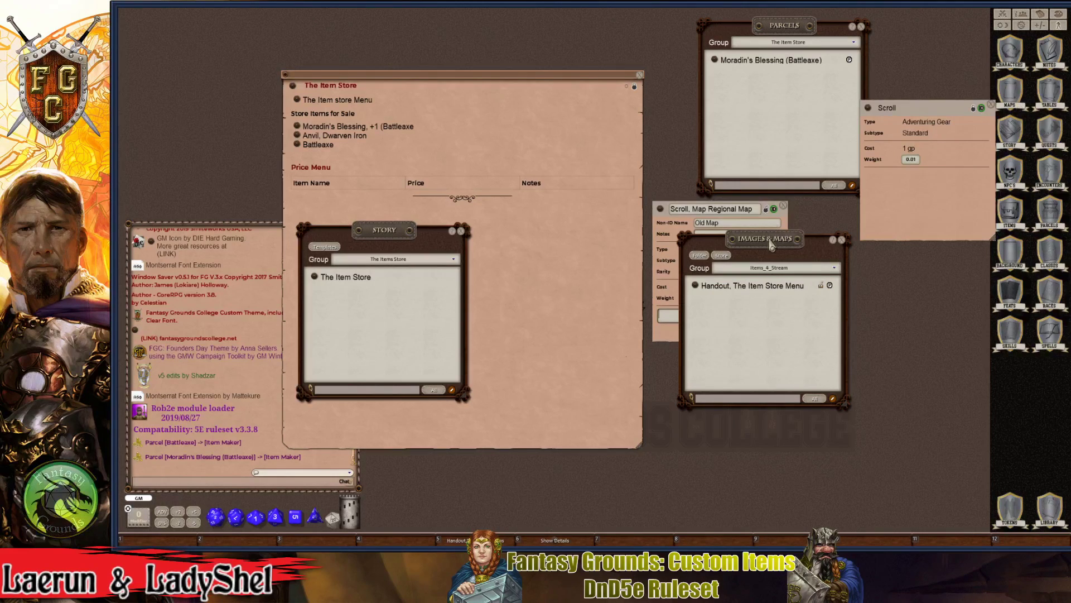
left_click_drag(764, 238, 539, 52)
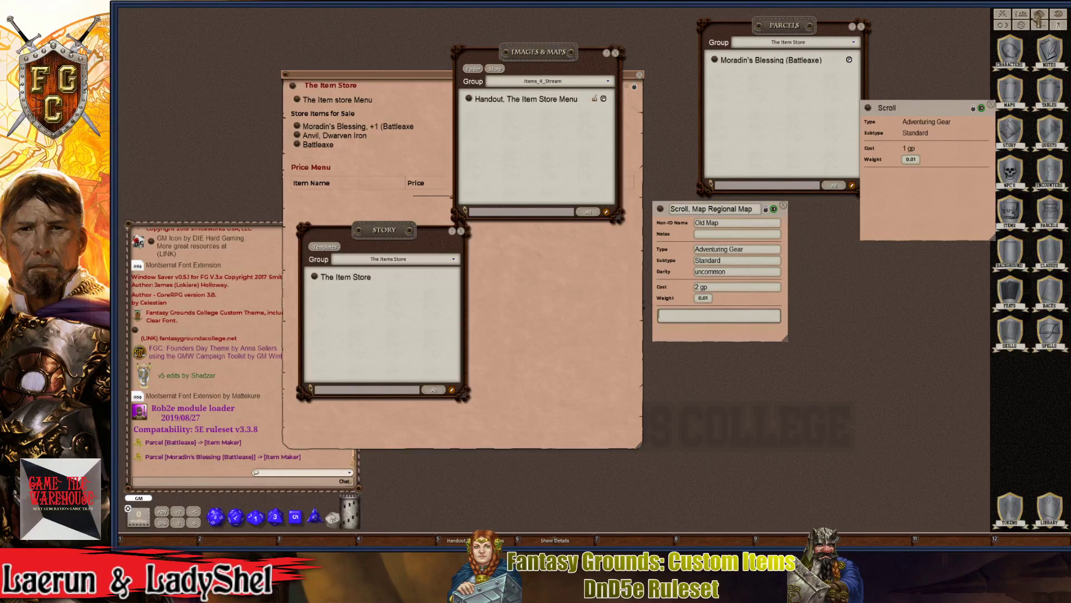
key("ctrl")
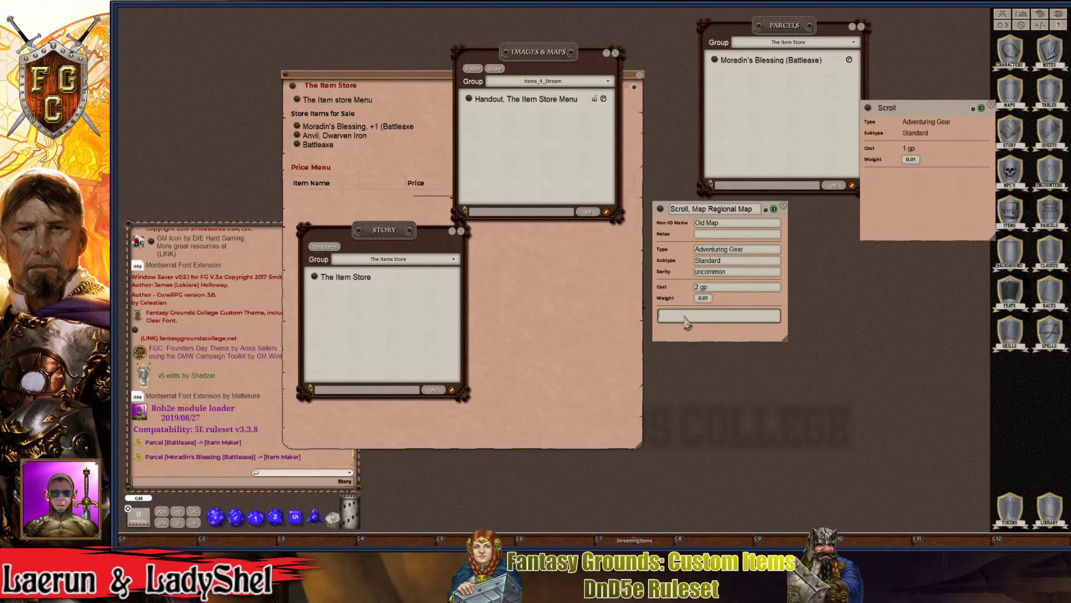
key("ctrl")
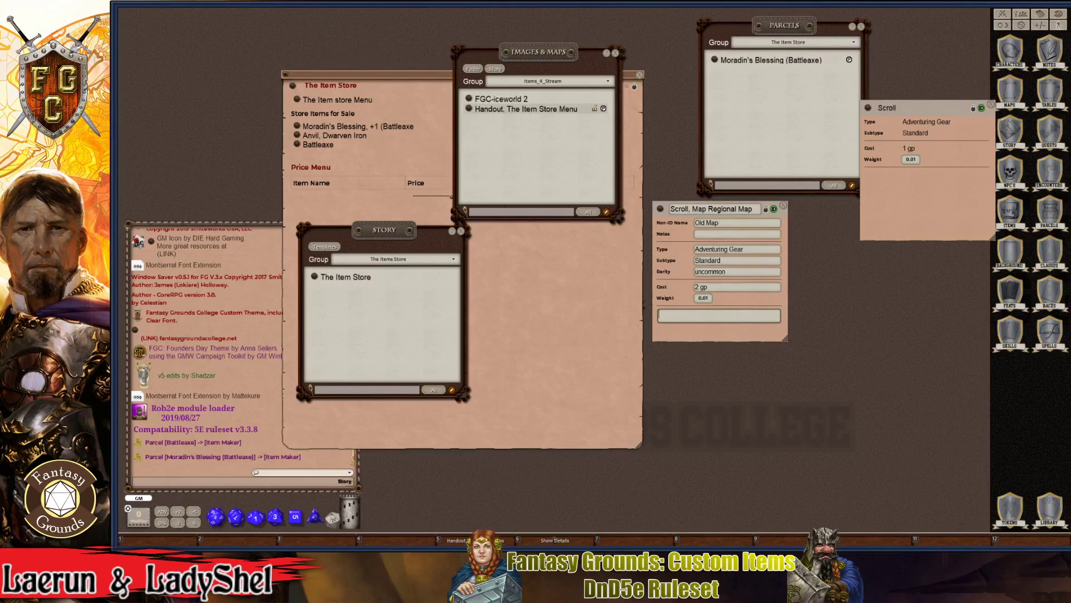
- Open the FGC-iceworld 2 map and rename it "Handout, Iceworld Regional map"
left_click(470, 103)
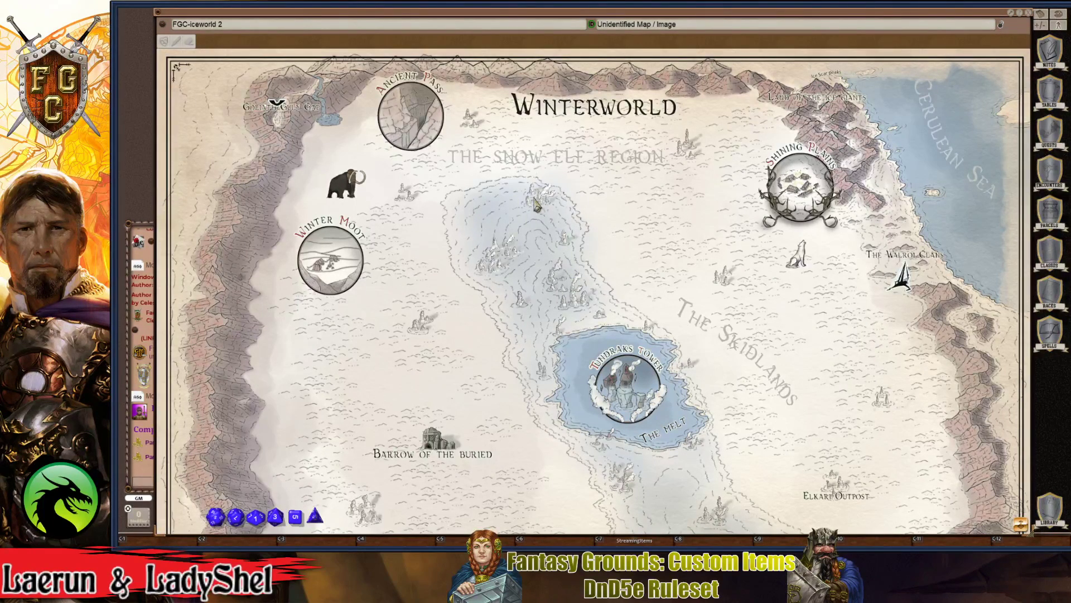
left_click_drag(235, 25, 163, 32)
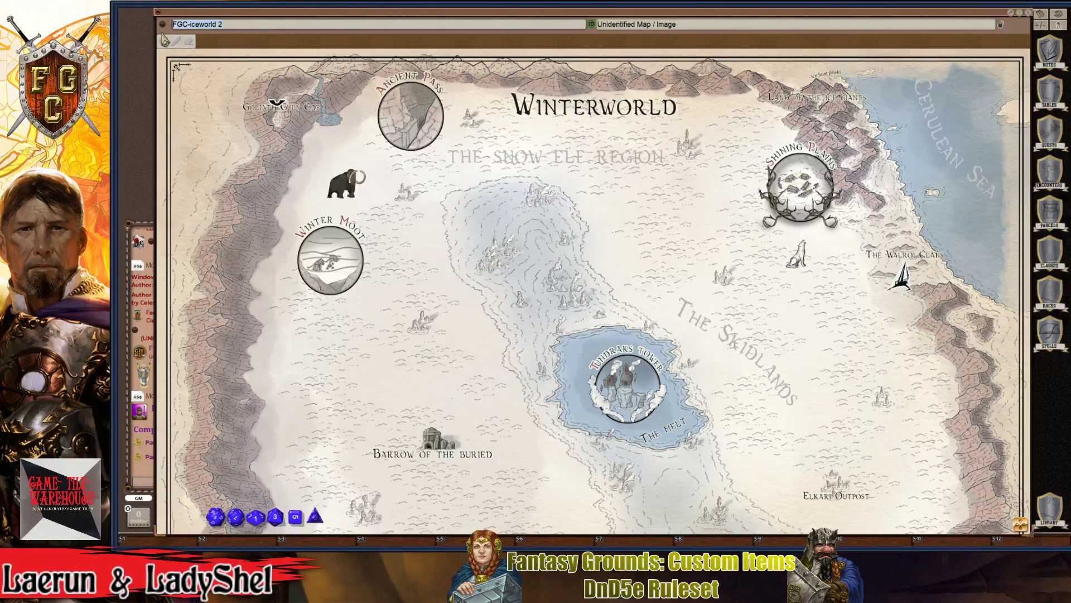
type("Handout, Iceworld Reg")
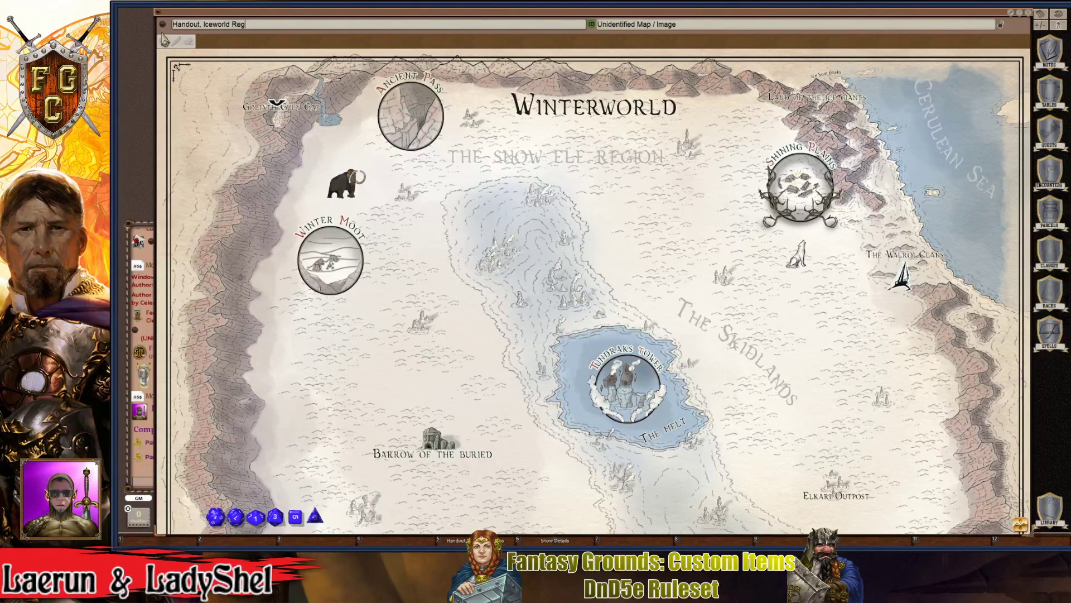
type("ional map")
- Set the map's unidentified name to "Regional Map"
left_click(627, 28)
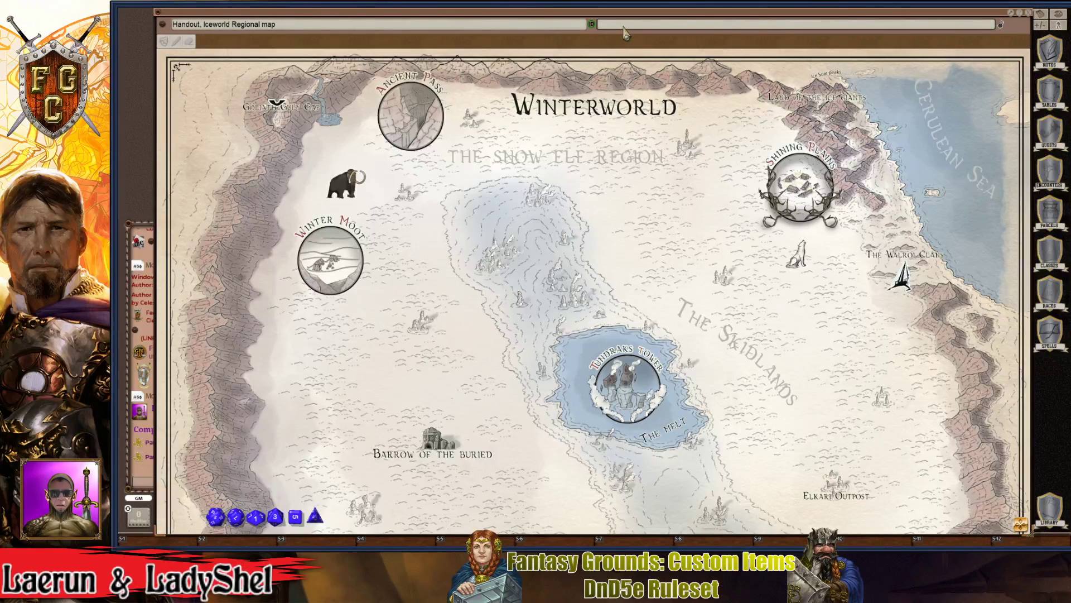
type("Regional map")
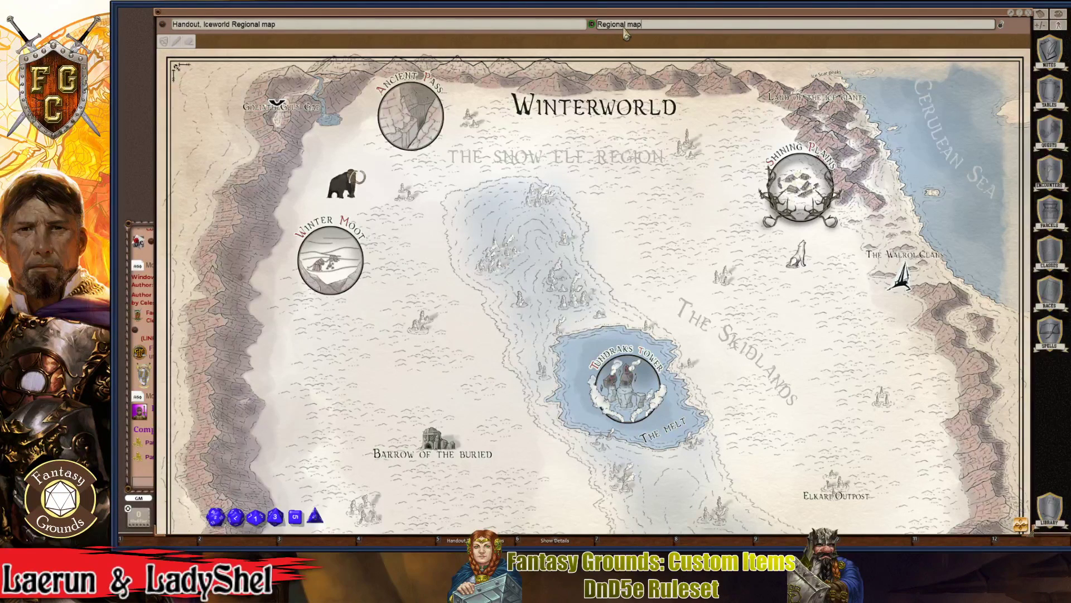
key("BackSpace")
key("BackSpace")
key("BackSpace")
key("BackSpace")
type("Map")
- Mark the Iceworld map as unidentified and lock its record
left_click(591, 25)
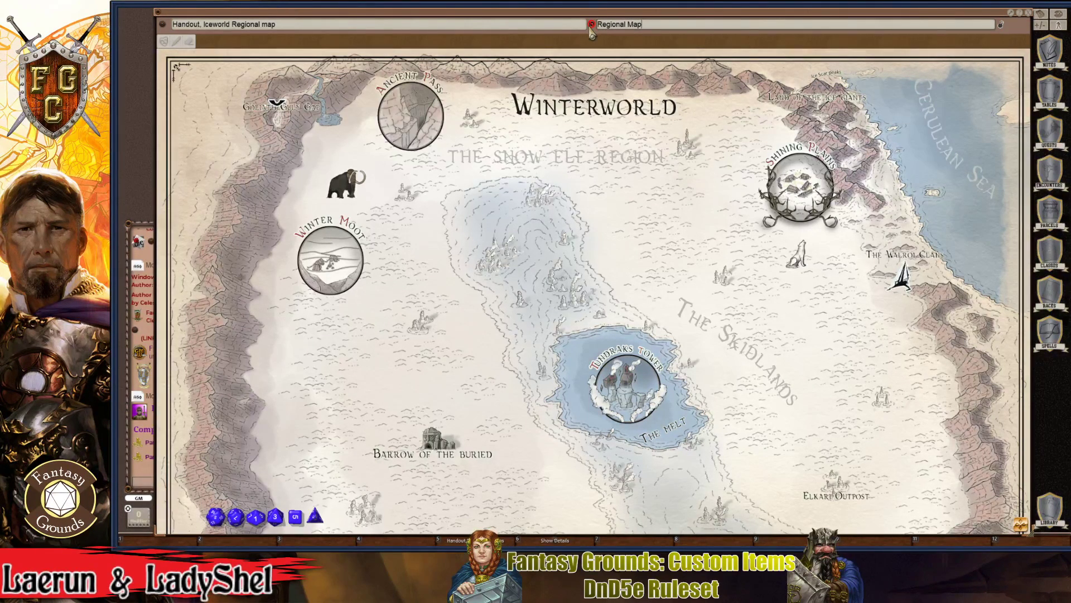
key("Tab")
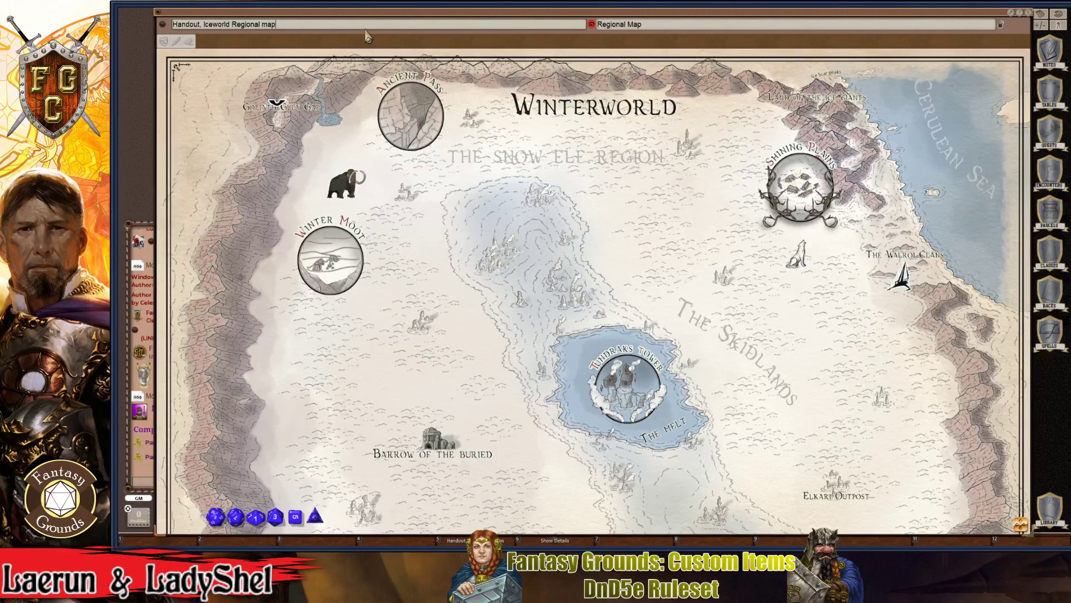
left_click(1000, 25)
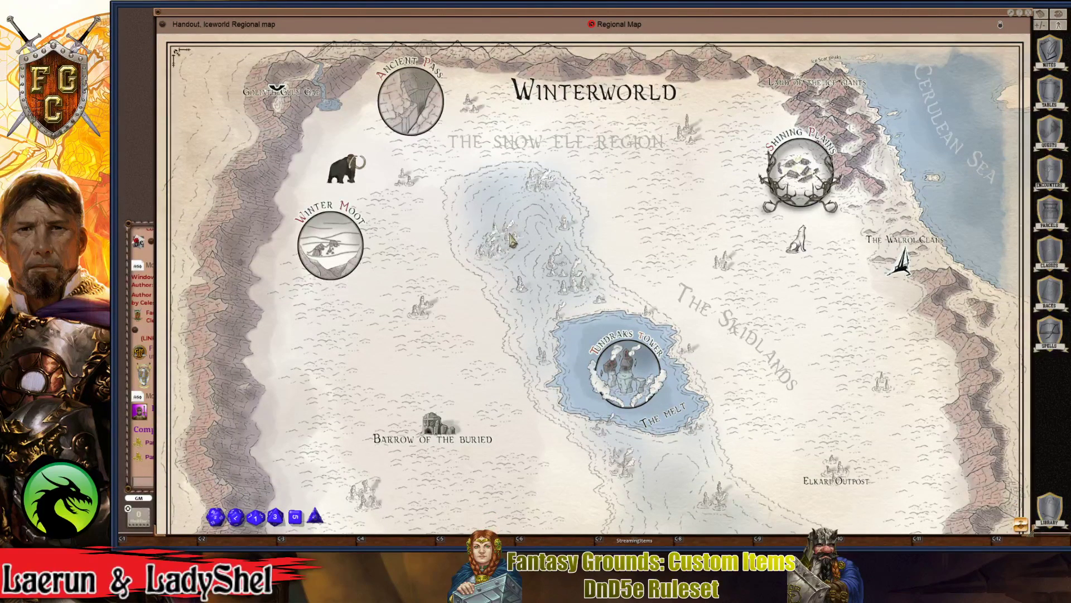
- Overlay a small-celled hexagonal grid on the Iceworld regional map and close the map
right_click(636, 174)
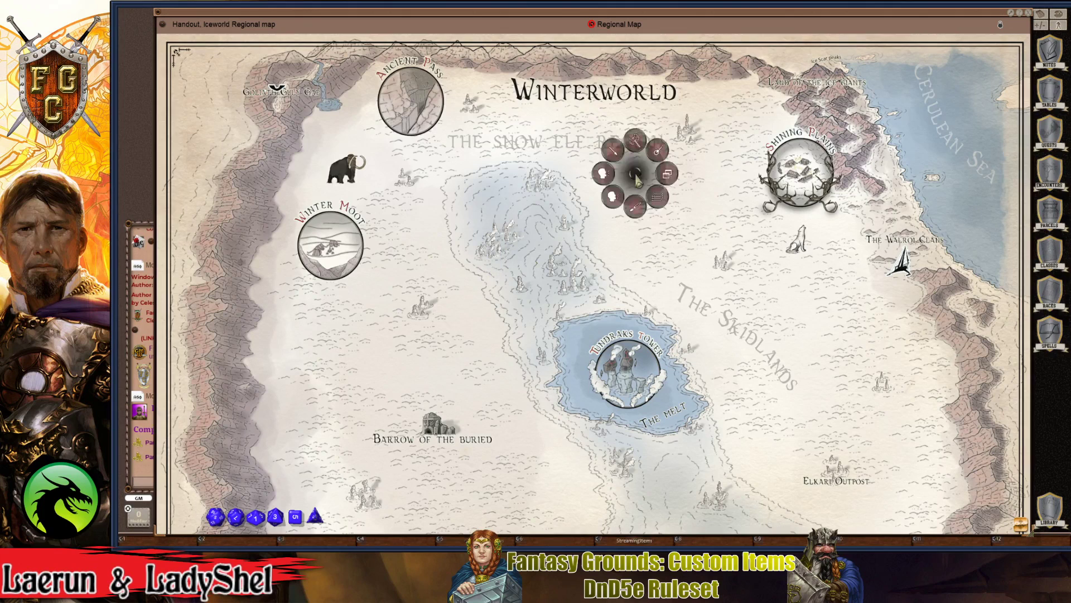
left_click(658, 202)
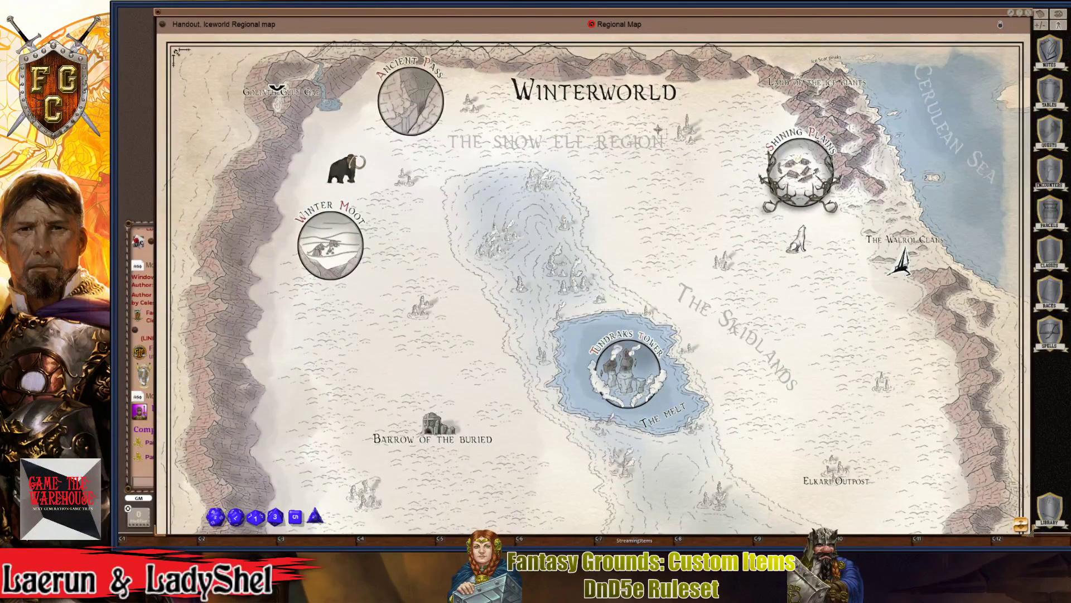
right_click(658, 131)
right_click(676, 154)
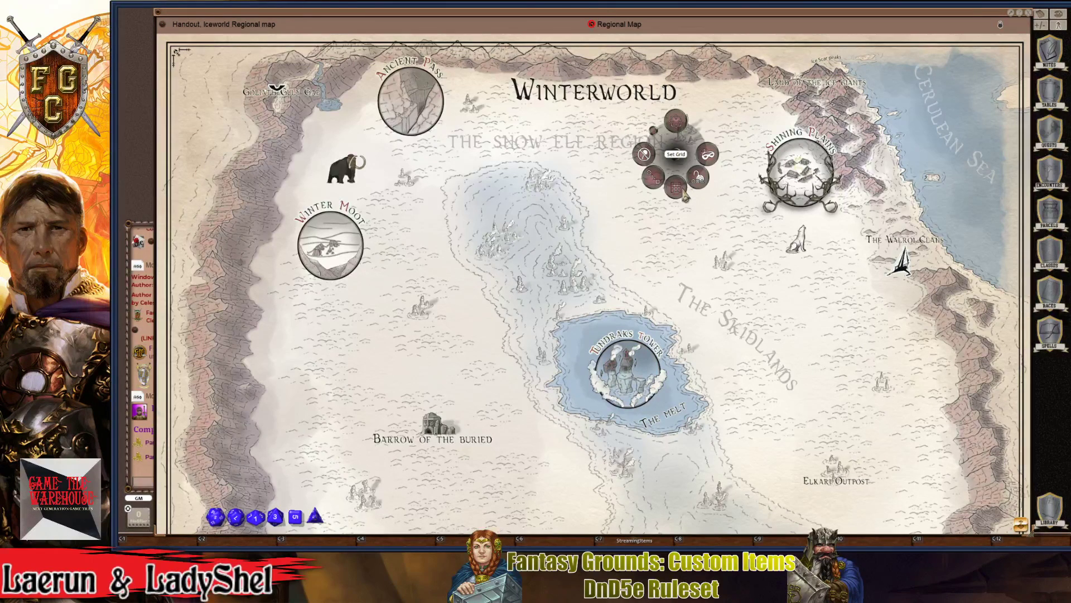
left_click(680, 191)
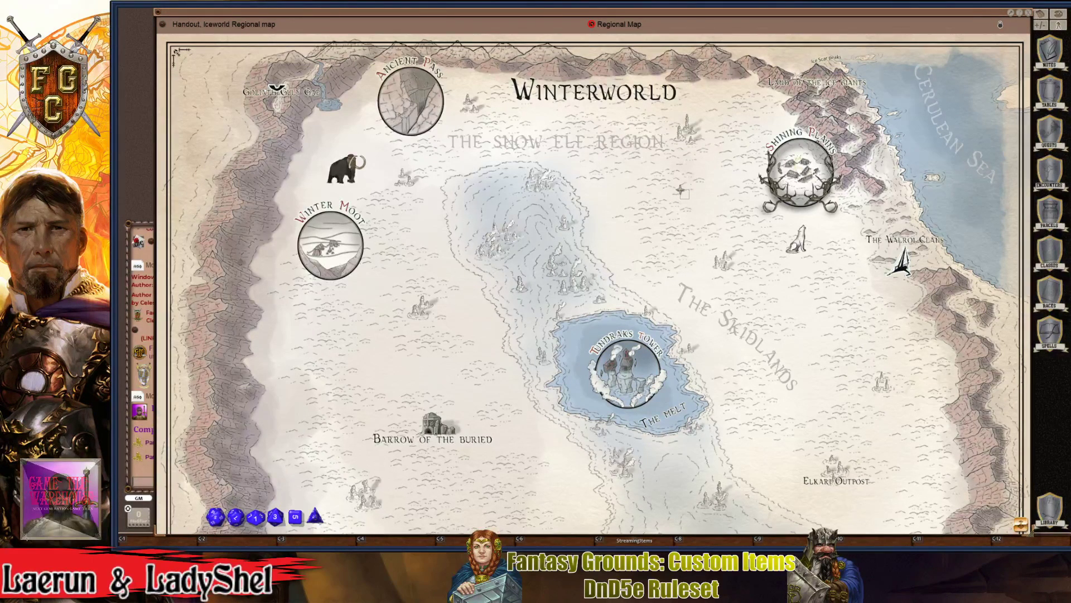
right_click(679, 188)
right_click(701, 209)
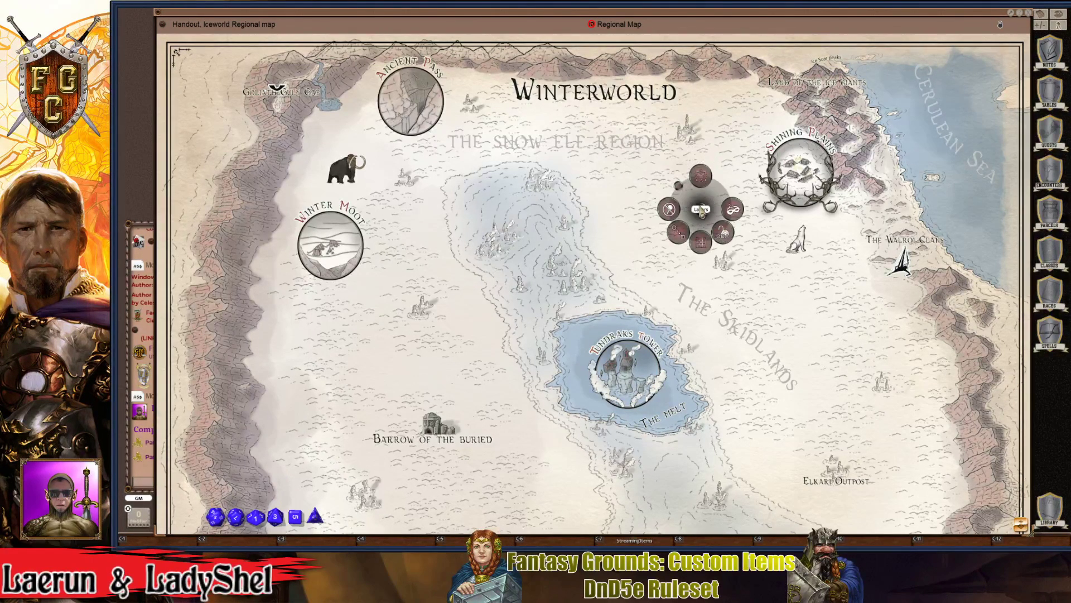
left_click(685, 233)
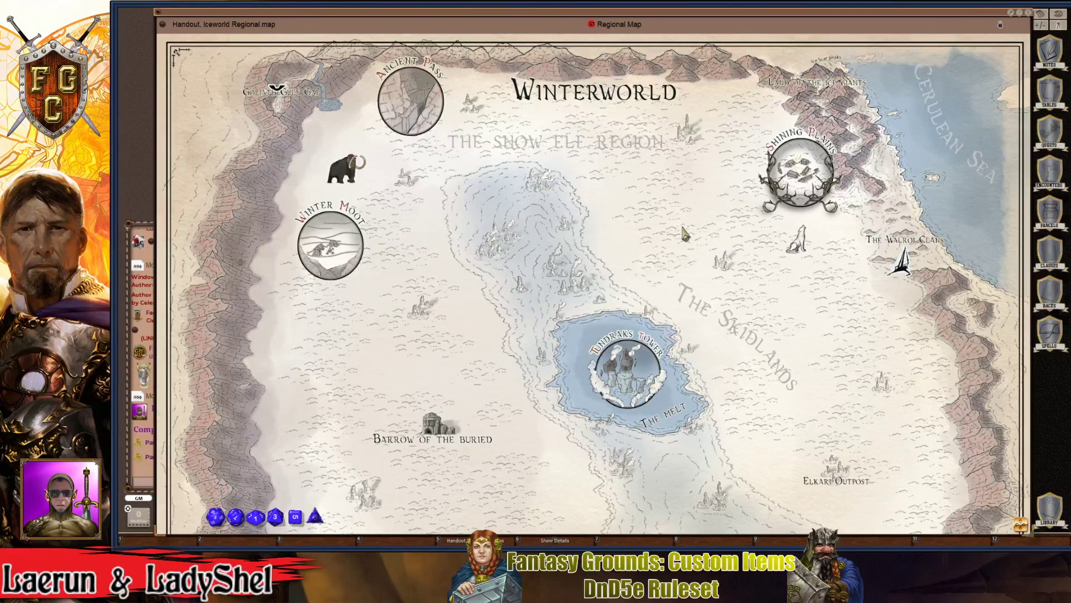
scroll(660, 195, "up", 2)
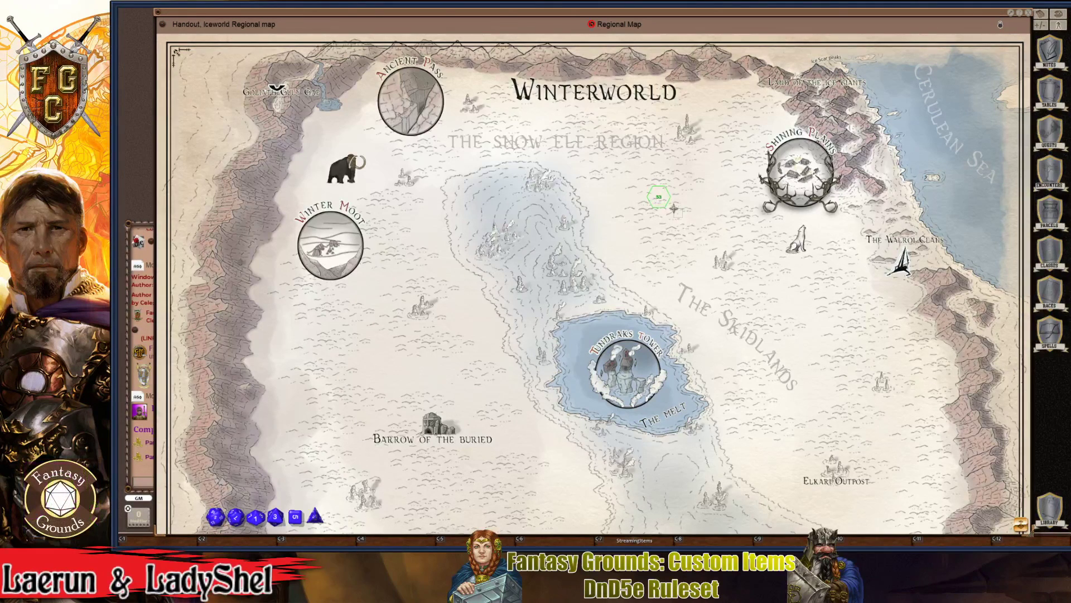
scroll(674, 209, "down", 1)
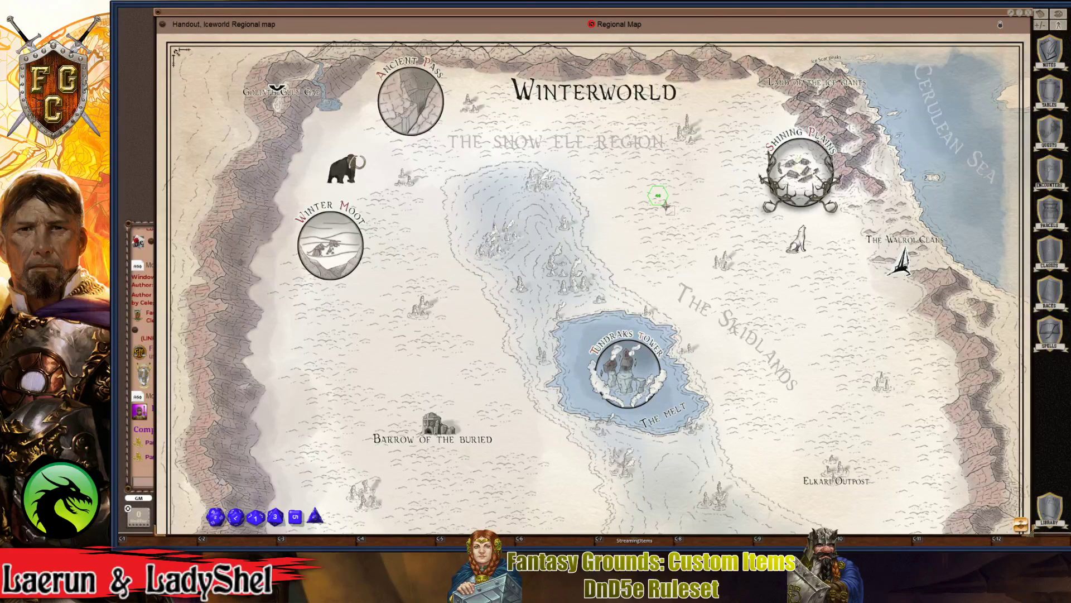
left_click_drag(665, 206, 666, 207)
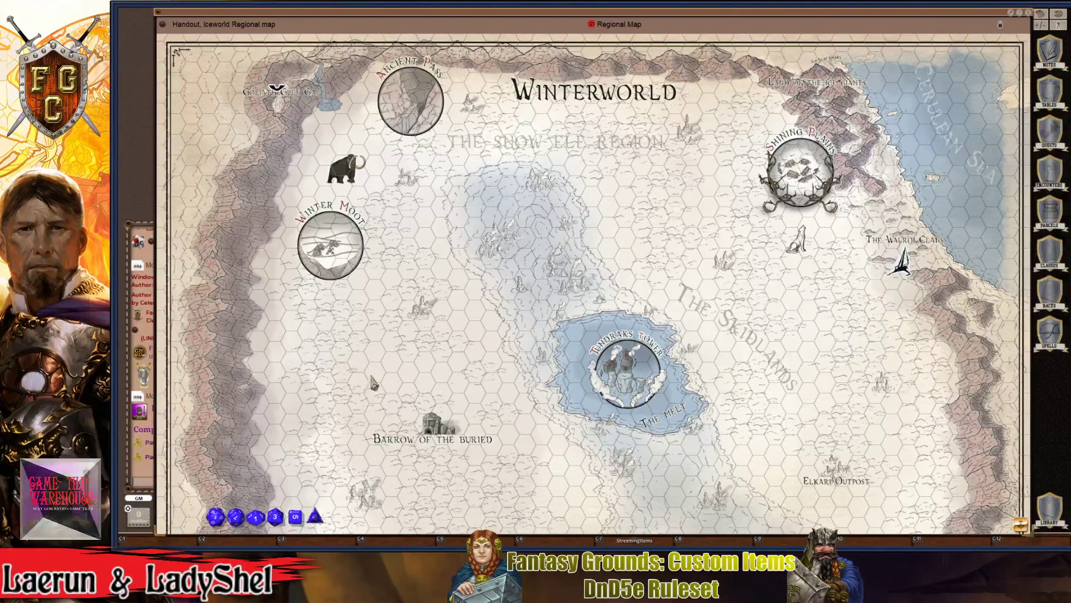
scroll(432, 230, "up", 1)
scroll(433, 230, "down", 1)
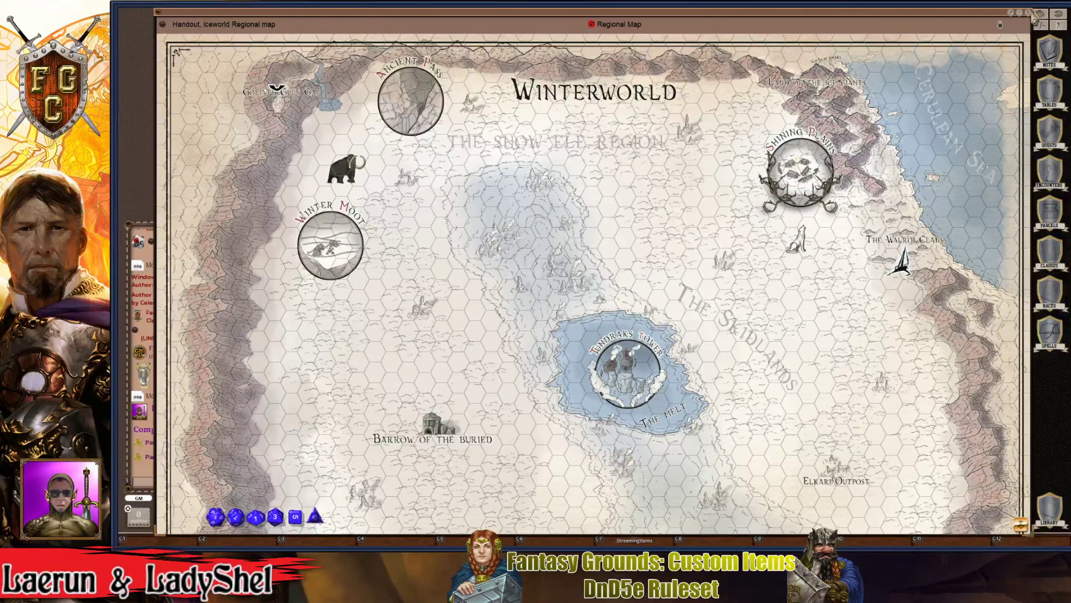
left_click(1030, 12)
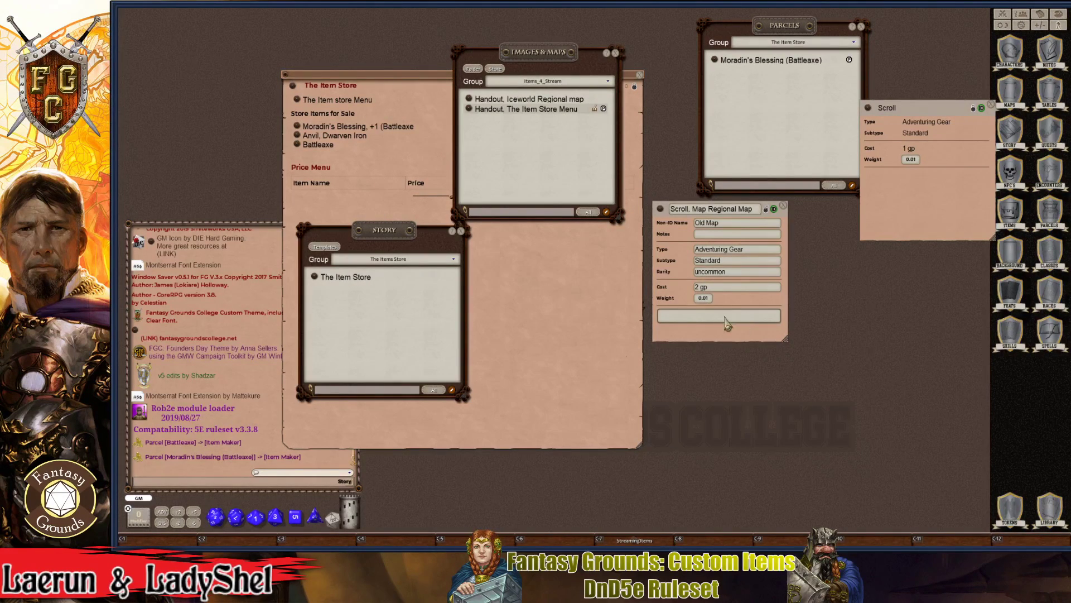
- Reopen the Iceworld regional map, share it with the players, and close it
right_click(469, 100)
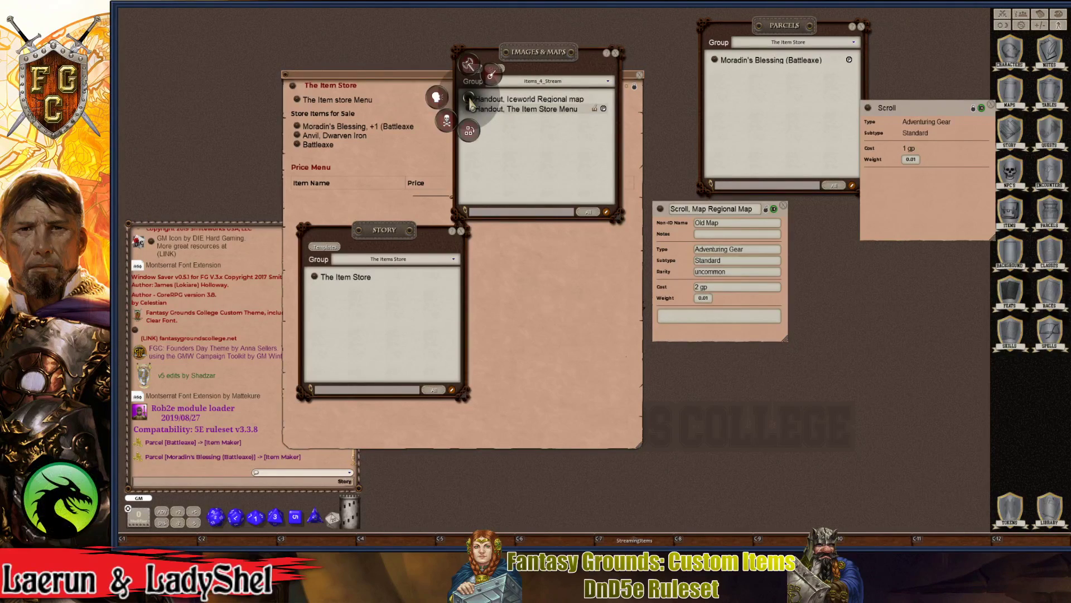
left_click(540, 157)
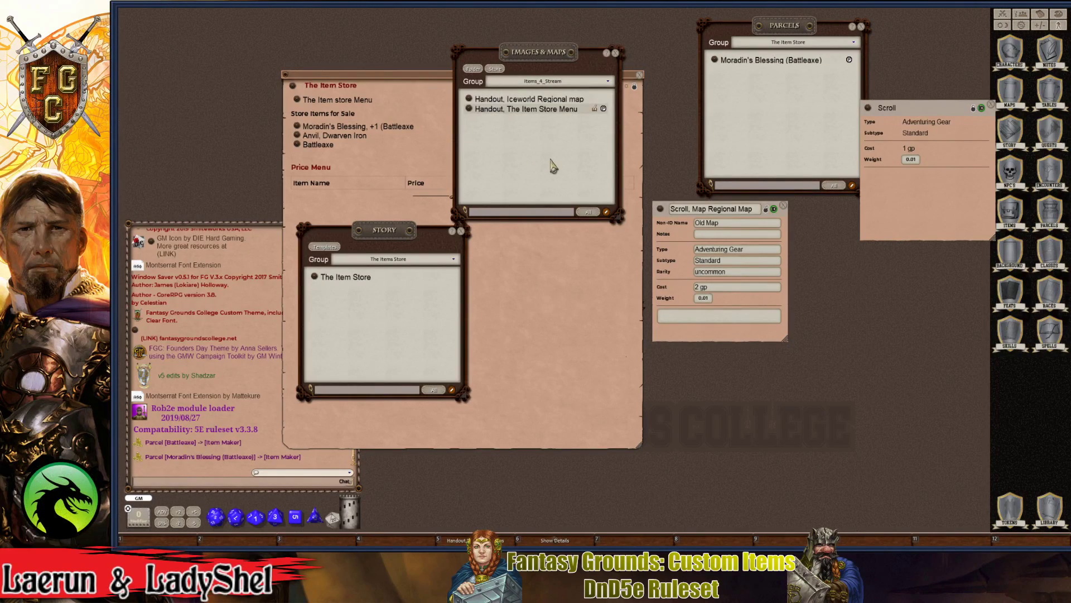
left_click(474, 101)
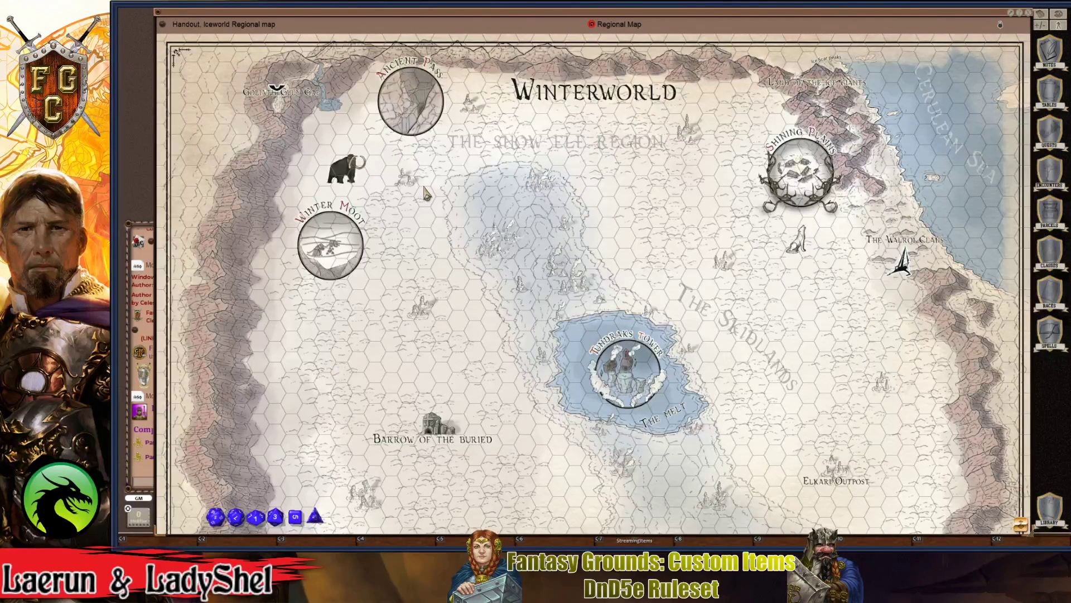
right_click(347, 119)
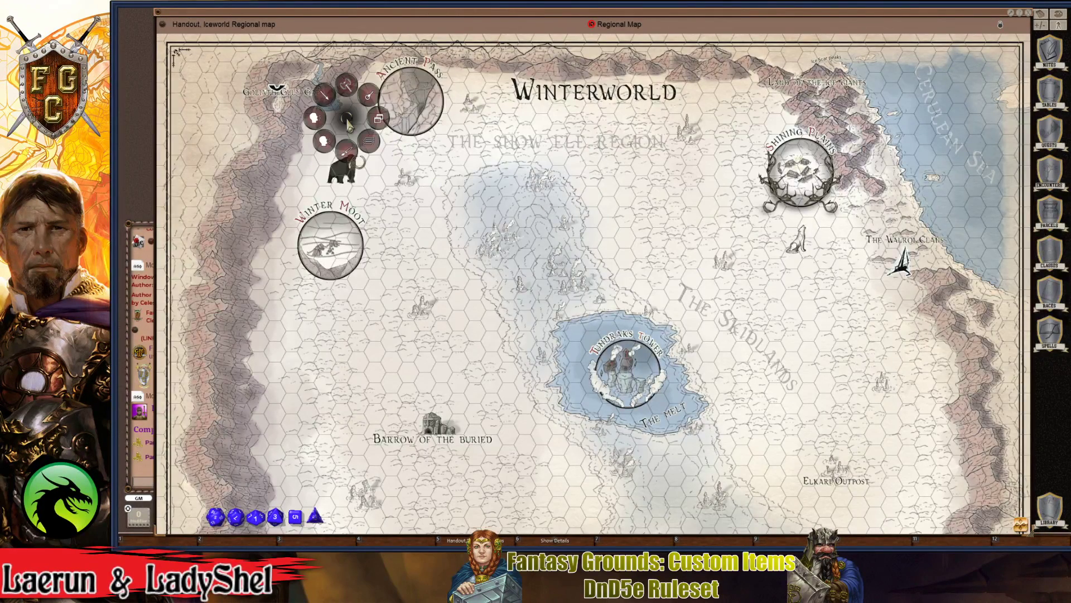
left_click(314, 118)
left_click(315, 87)
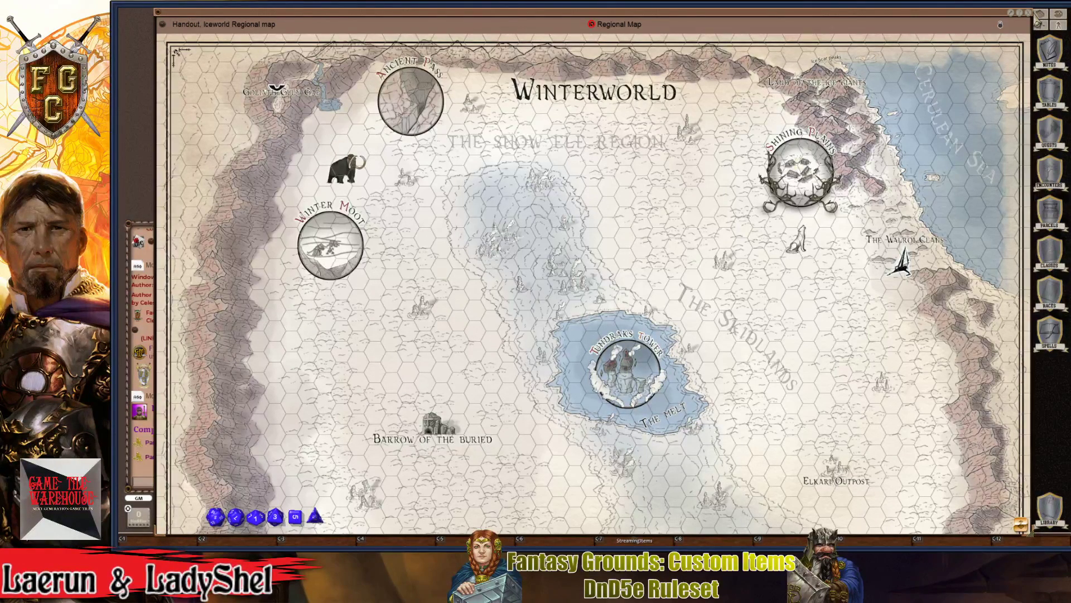
left_click(1028, 12)
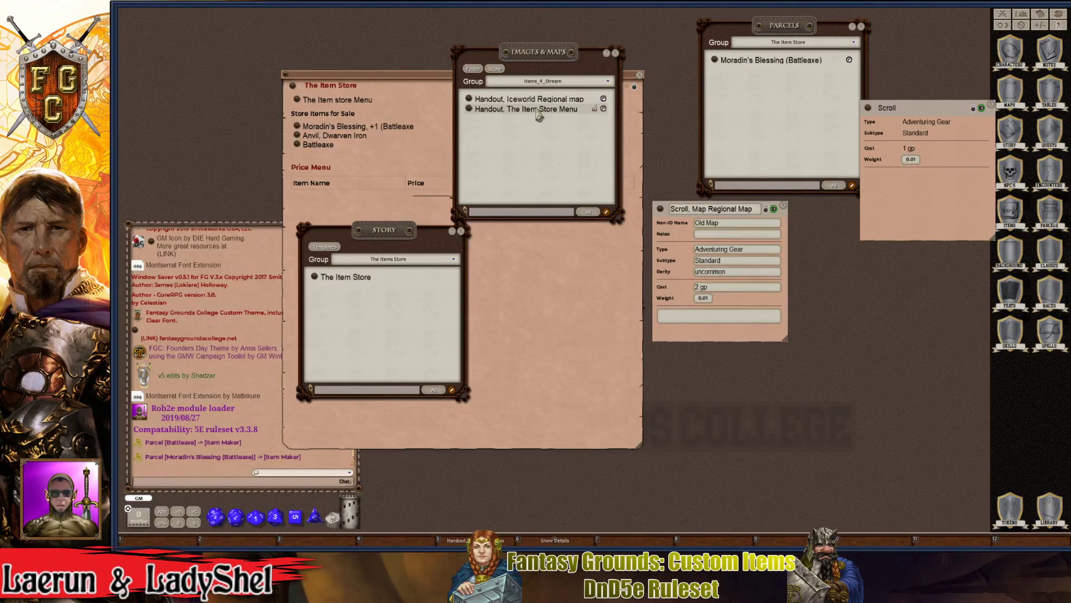
- Enlarge the Scroll, Map Regional Map item's sheet to give its description area more room
key("ctrl")
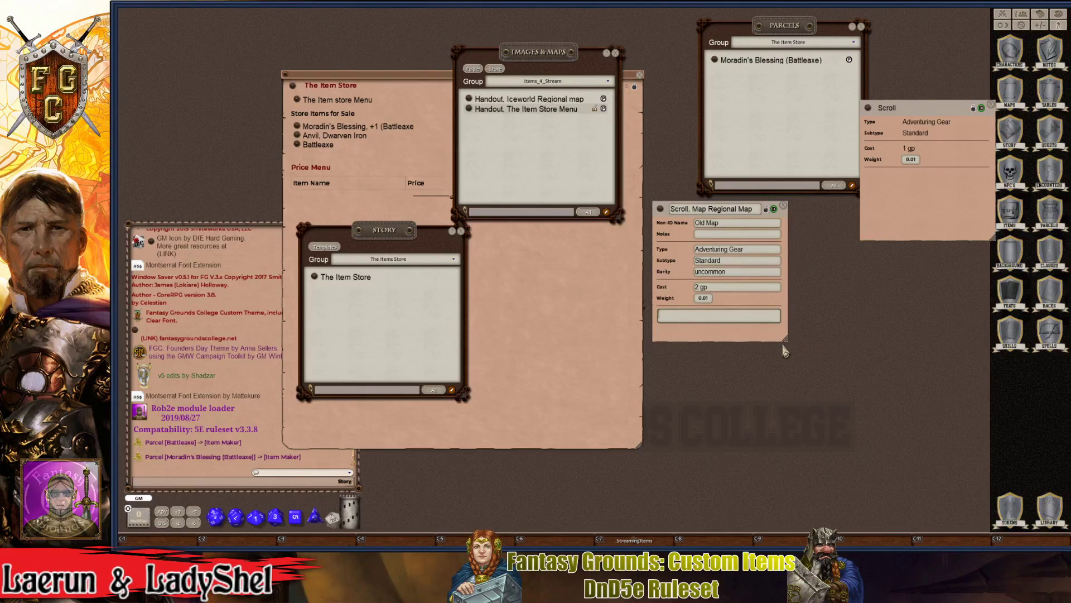
left_click_drag(785, 339, 885, 425)
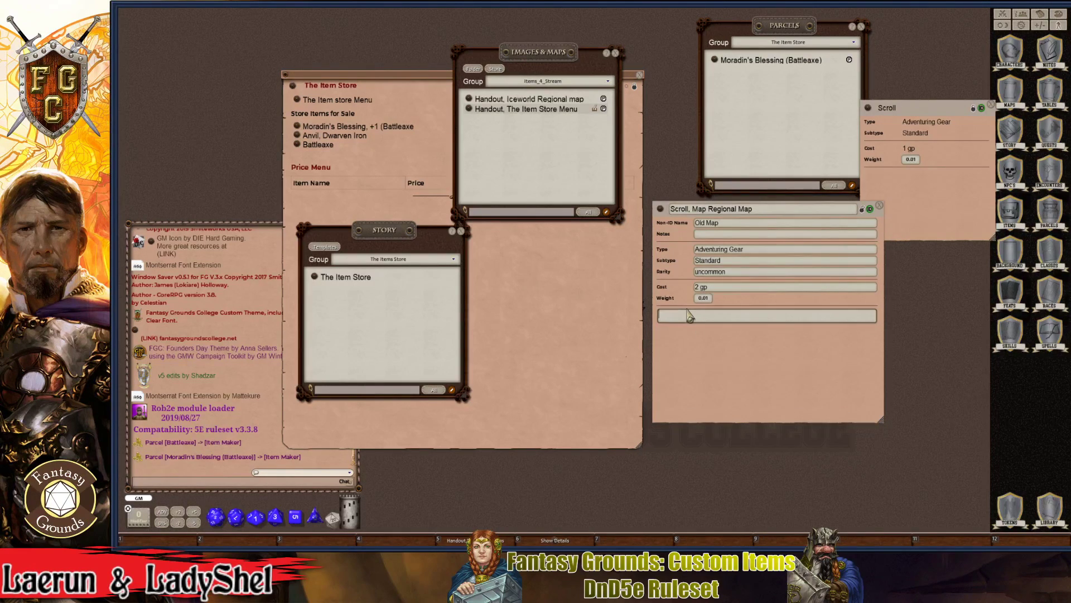
- Enter "Regional Map of Iceworld" as the scroll item's description, followed by blank lines
key("shift")
type("Regional map")
key("Return")
key("Return")
key("BackSpace")
key("BackSpace")
key("BackSpace")
key("BackSpace")
key("BackSpace")
key("BackSpace")
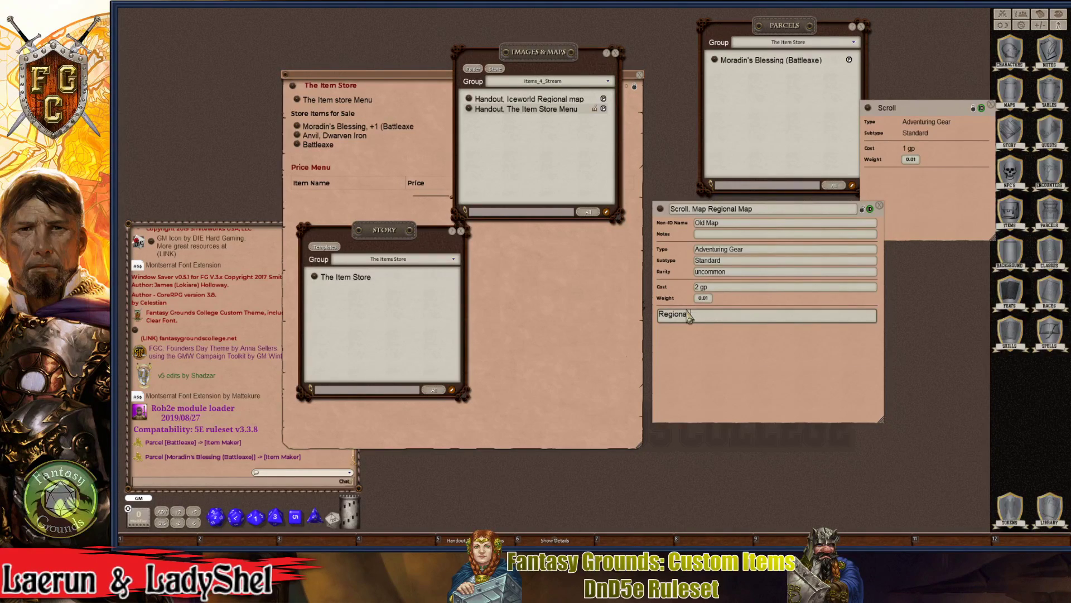
type("Map")
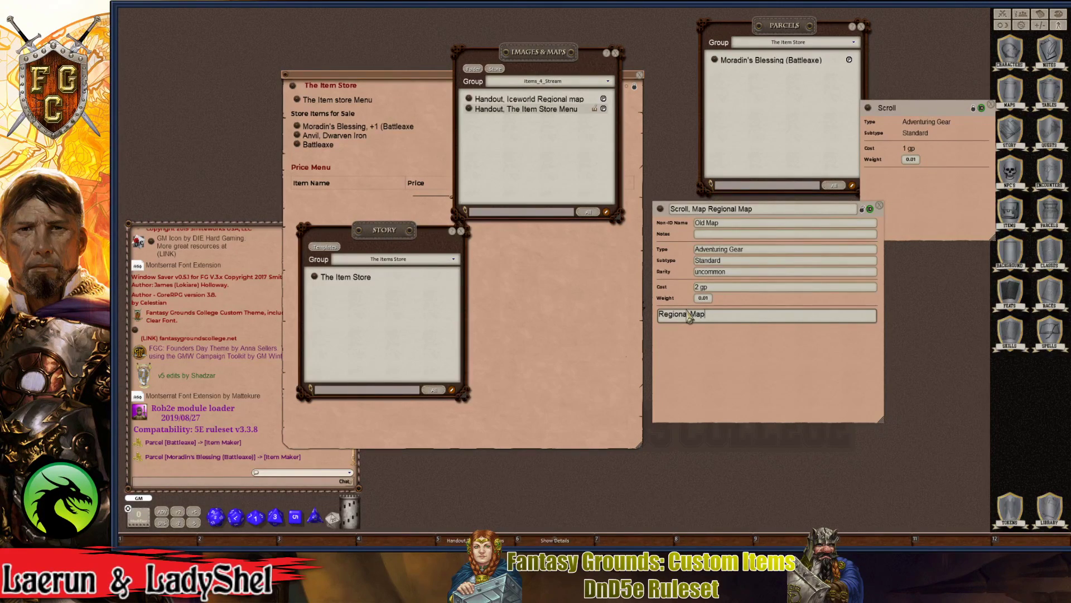
type("o")
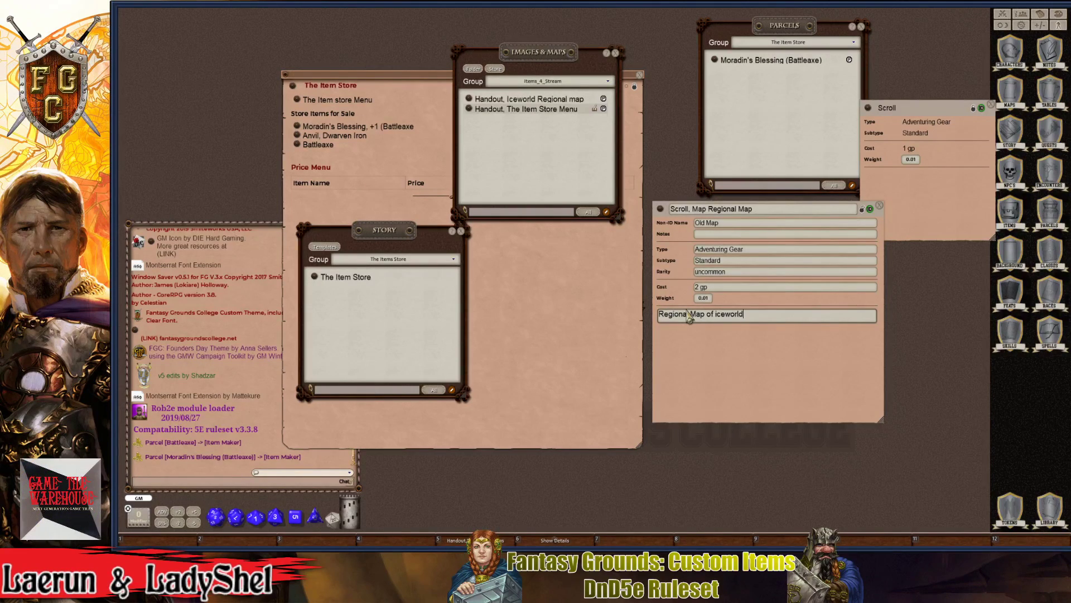
type("f iceworld:Iceworl")
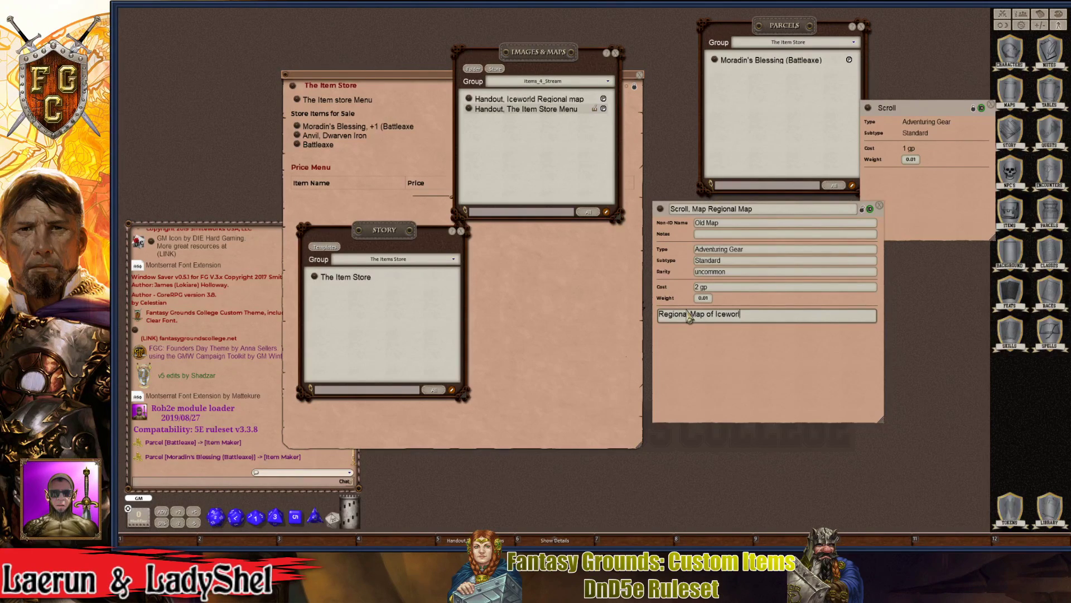
type("d")
key("Return")
key("Return")
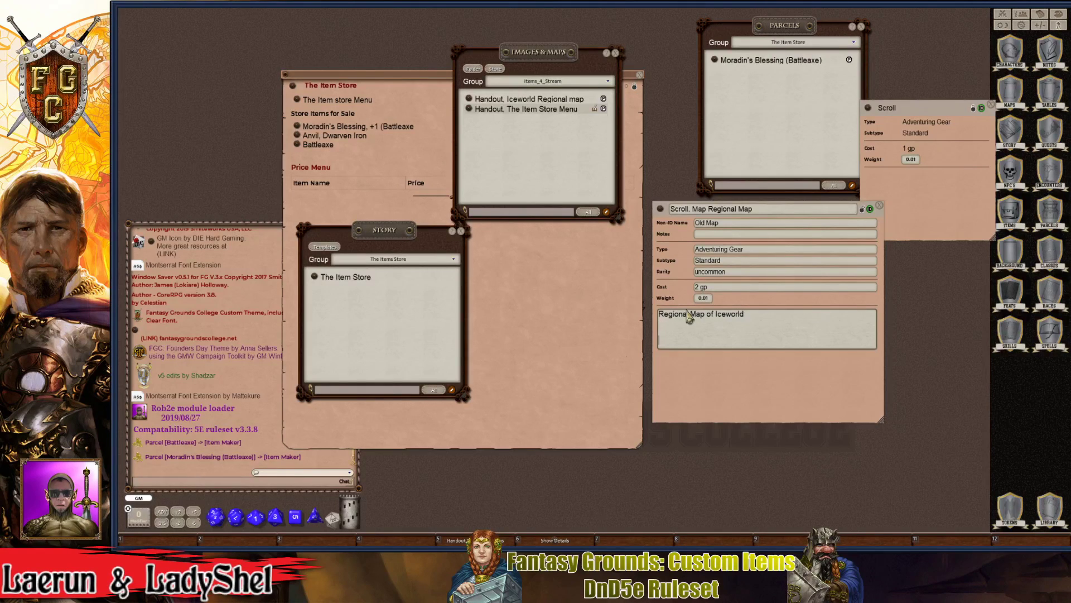
- Open the Iceworld regional map handout, shrink its window to a small size and place it beside the scroll's item sheet
key("ctrl")
left_click(473, 101)
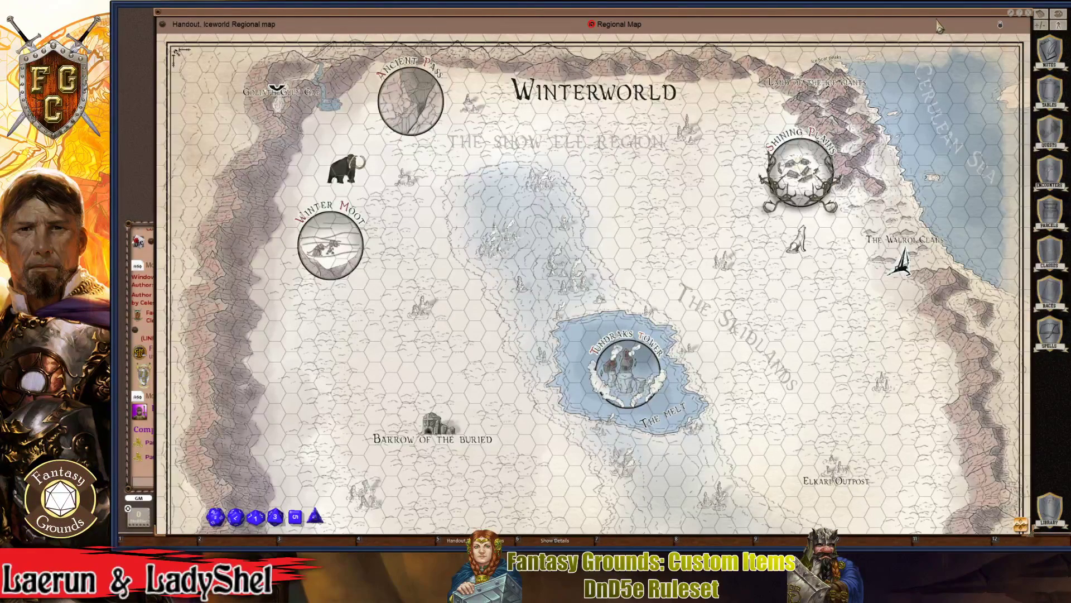
right_click(742, 275)
key("ctrl")
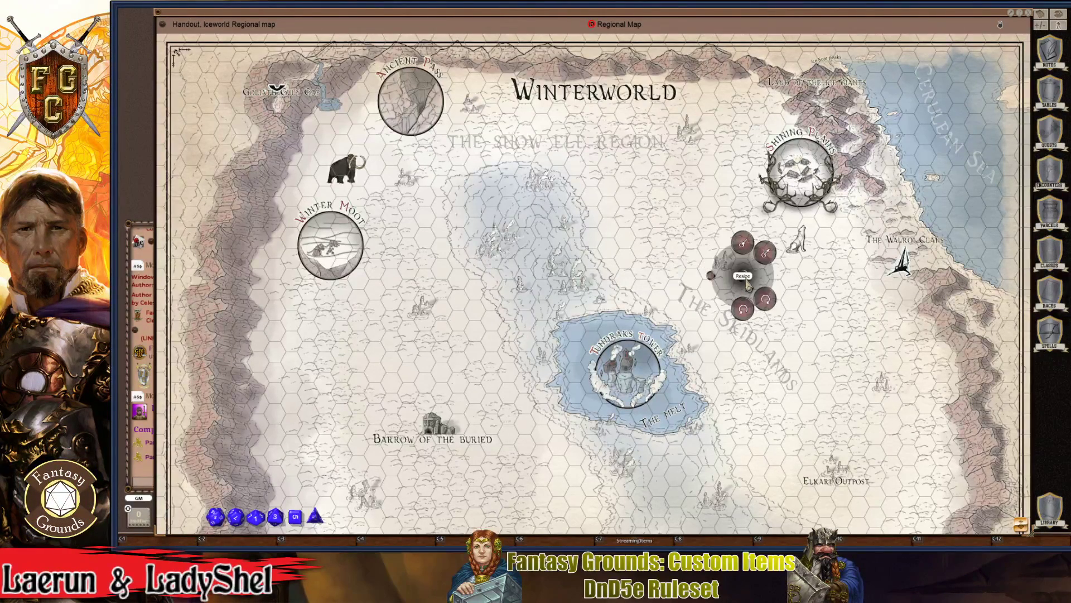
left_click(748, 284)
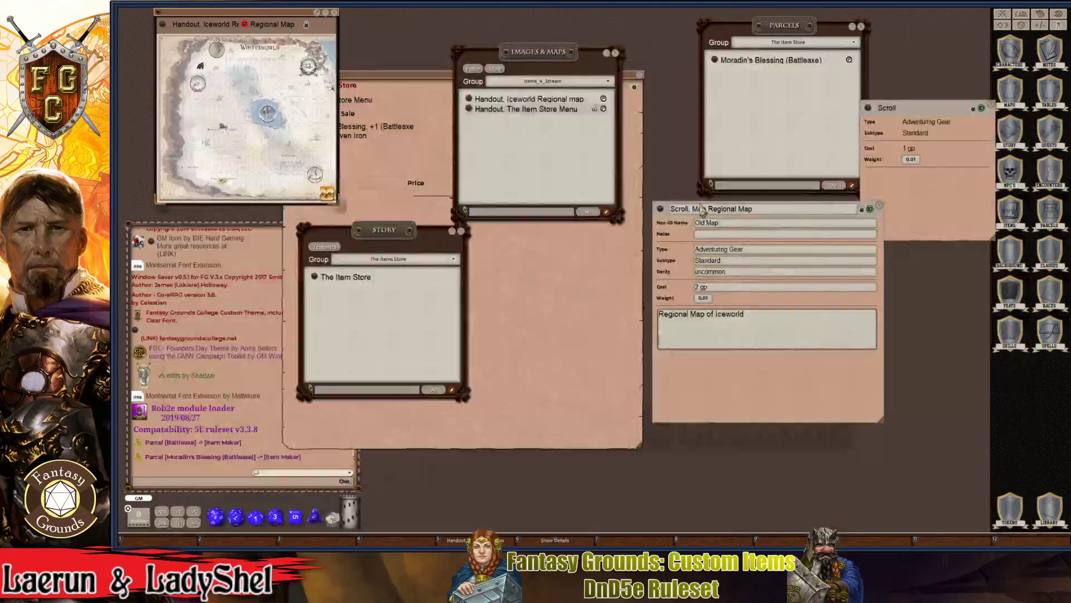
left_click_drag(261, 19, 535, 213)
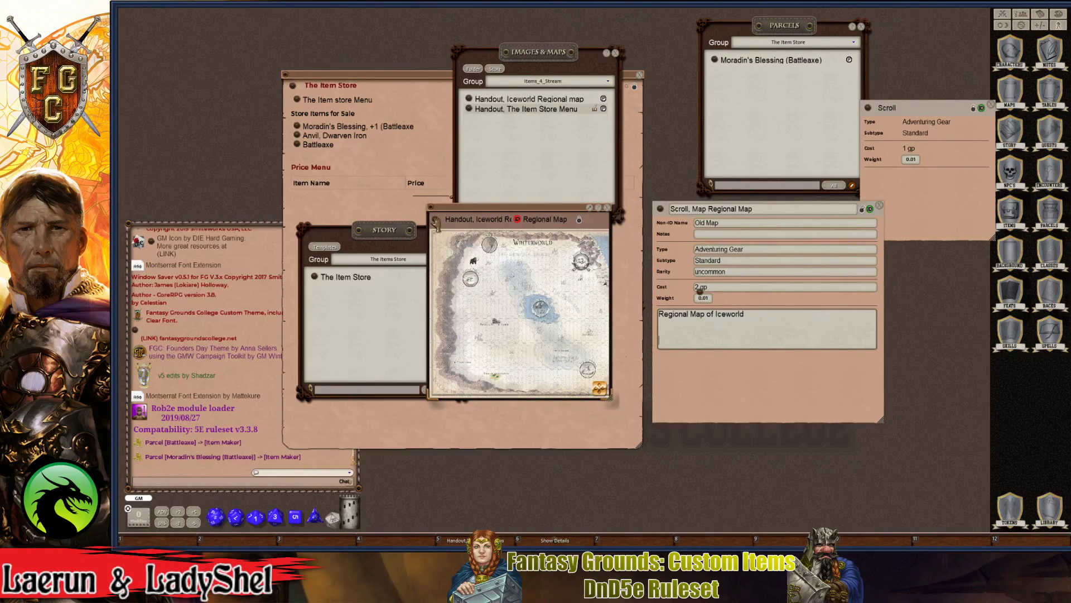
- Link the regional map handout below the text in the scroll's description, close the map and lock the item record
left_click_drag(700, 290, 696, 326)
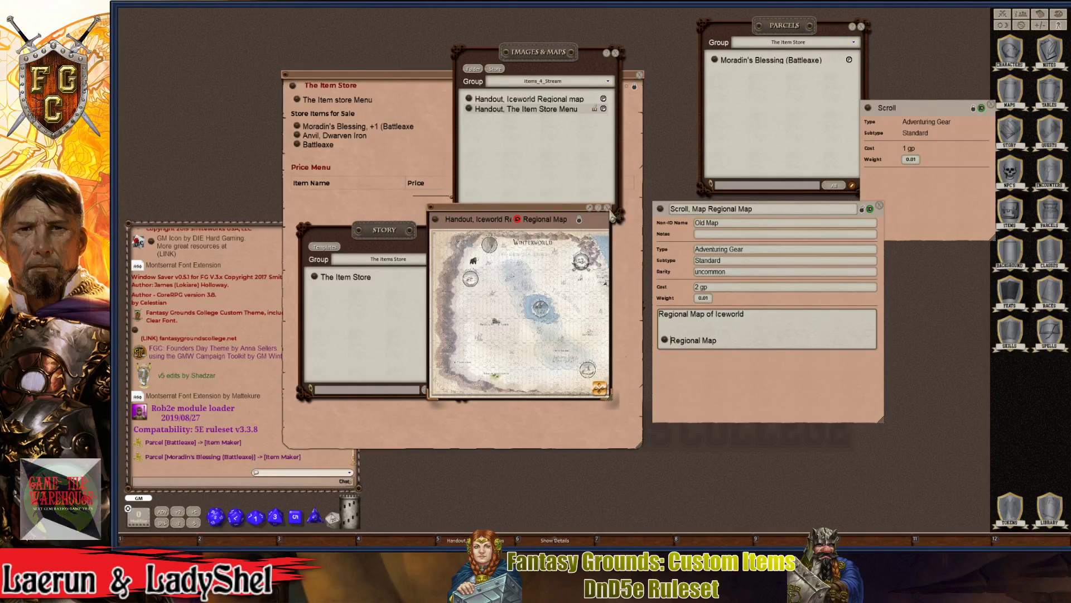
left_click(608, 208)
left_click(862, 211)
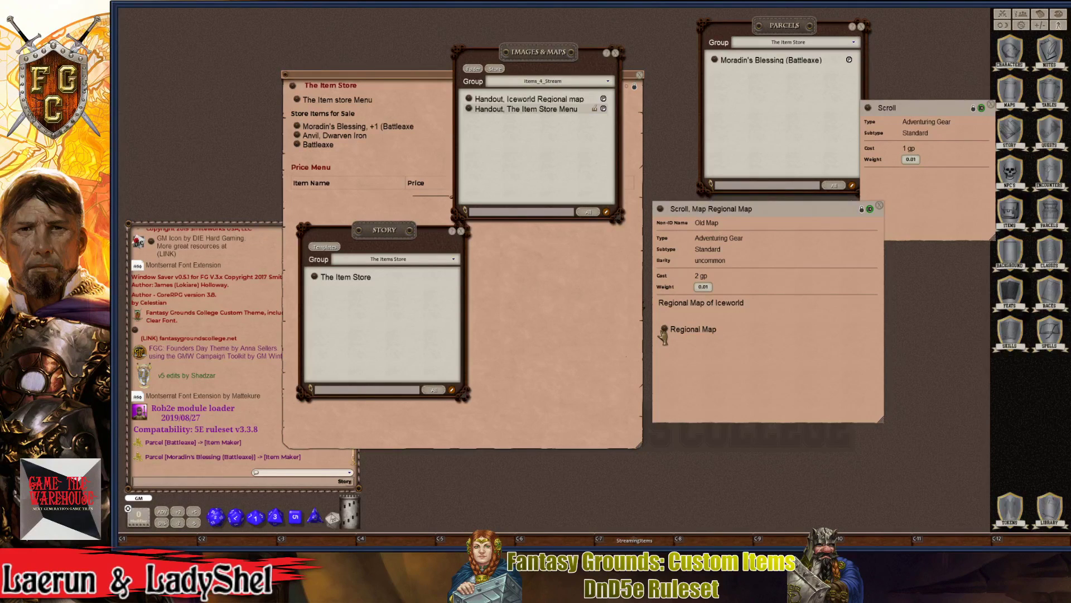
- Open the Item Maker character's inventory and add the Scroll, Map Regional Map item to it
left_click(1013, 53)
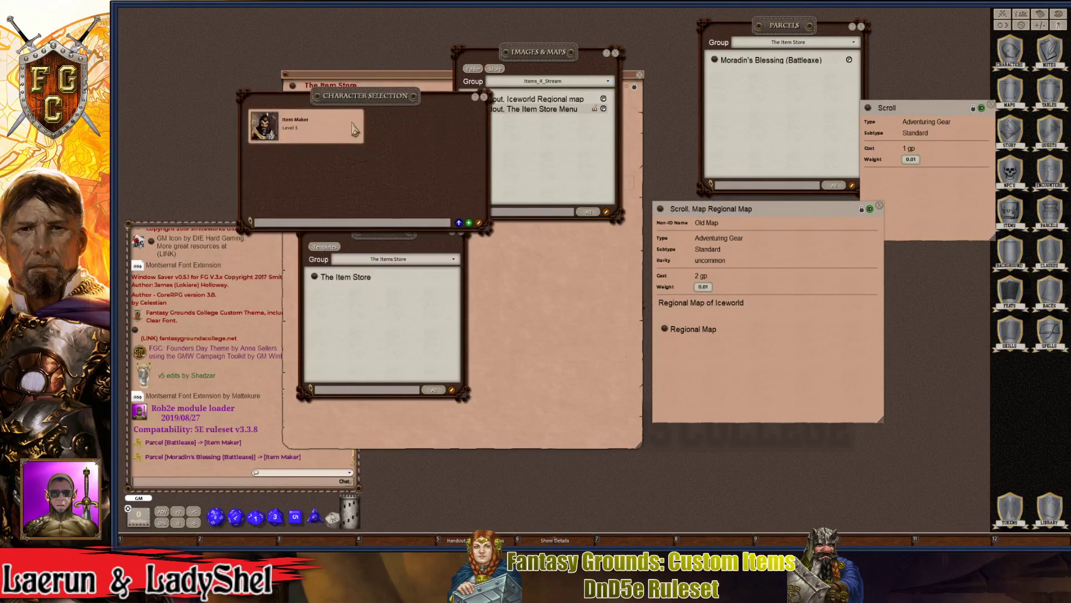
left_click(274, 137)
key("ctrl")
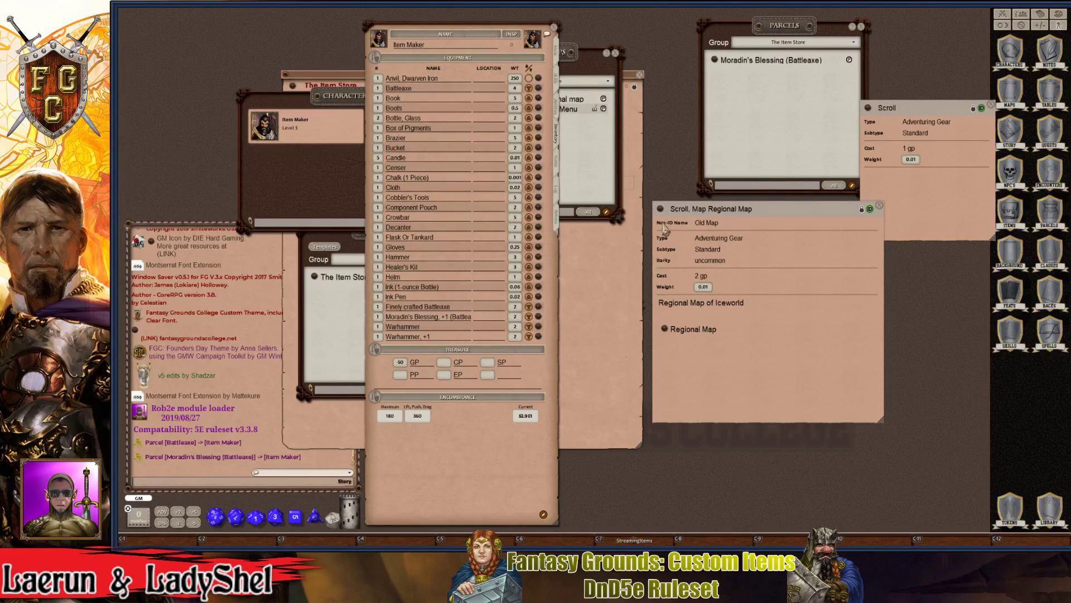
left_click_drag(660, 210, 434, 217)
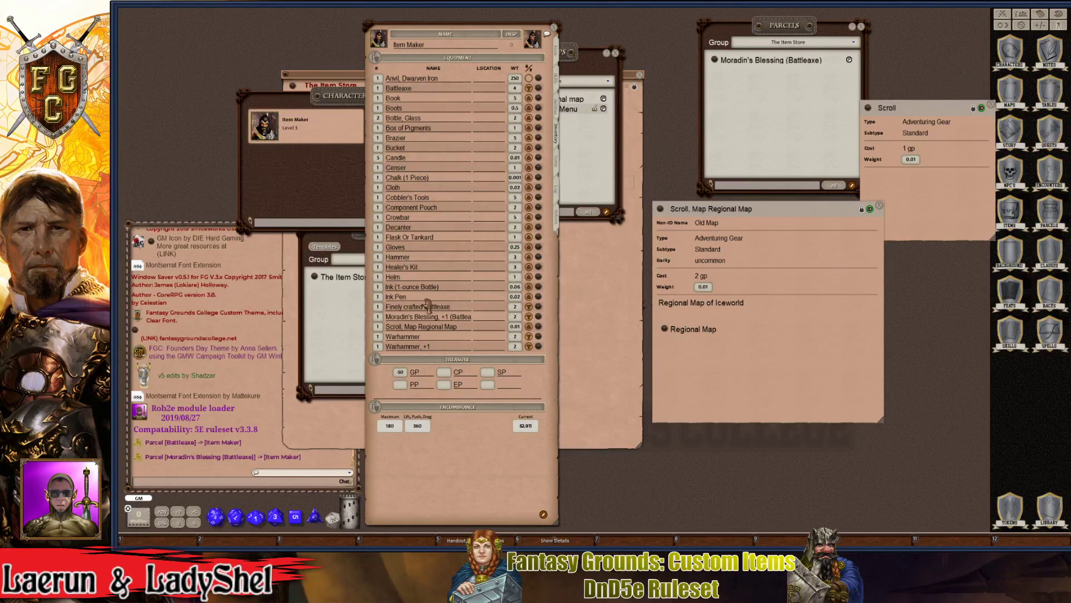
key("ctrl")
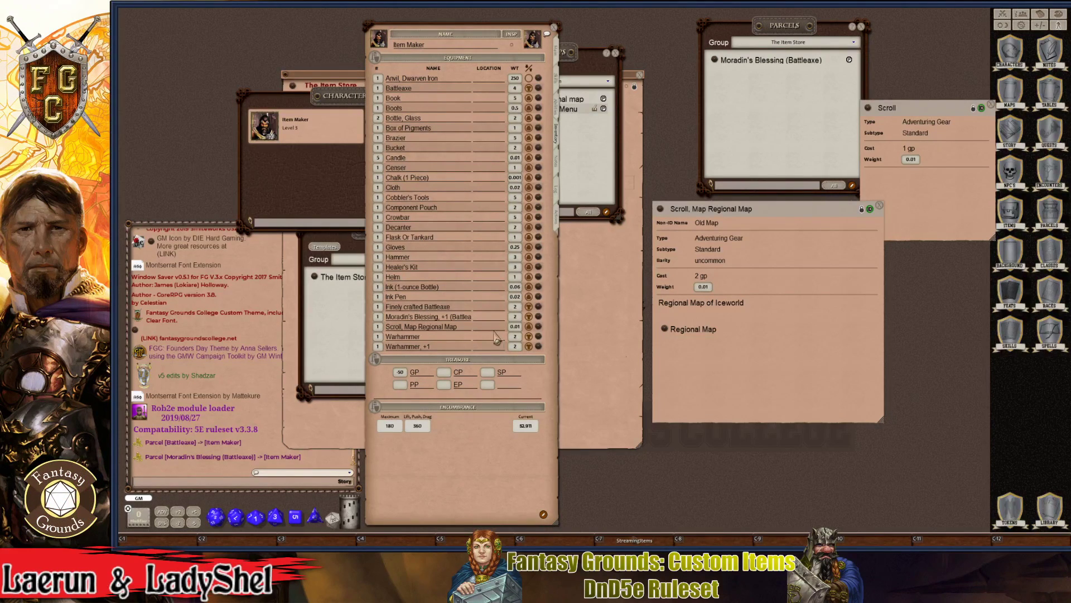
- Open the character's copy of the scroll, close the original item sheet and open the linked Regional Map from the description
left_click(540, 328)
key("ctrl")
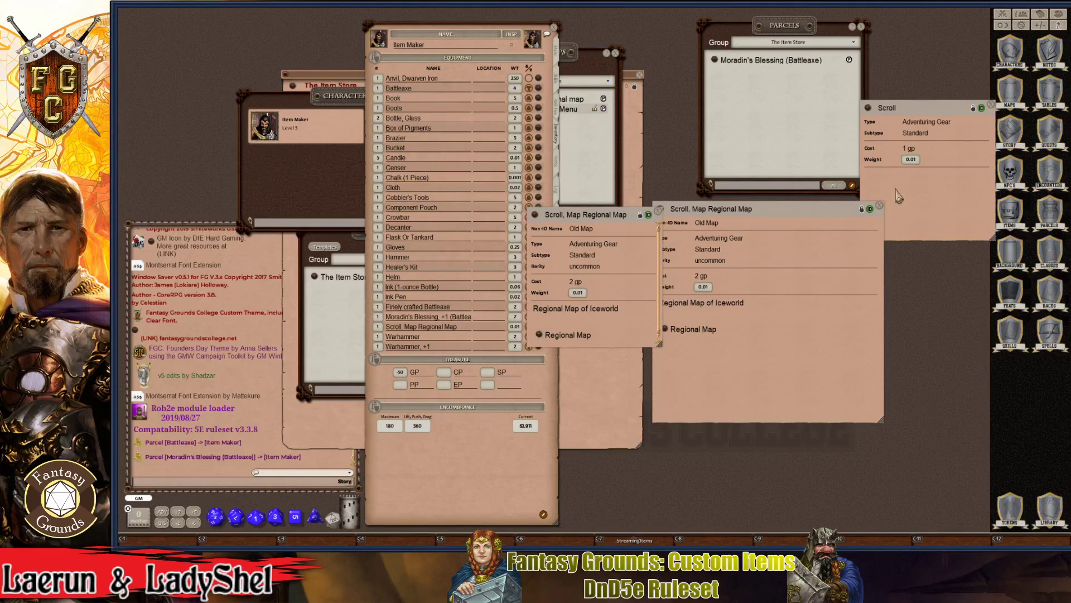
left_click(880, 205)
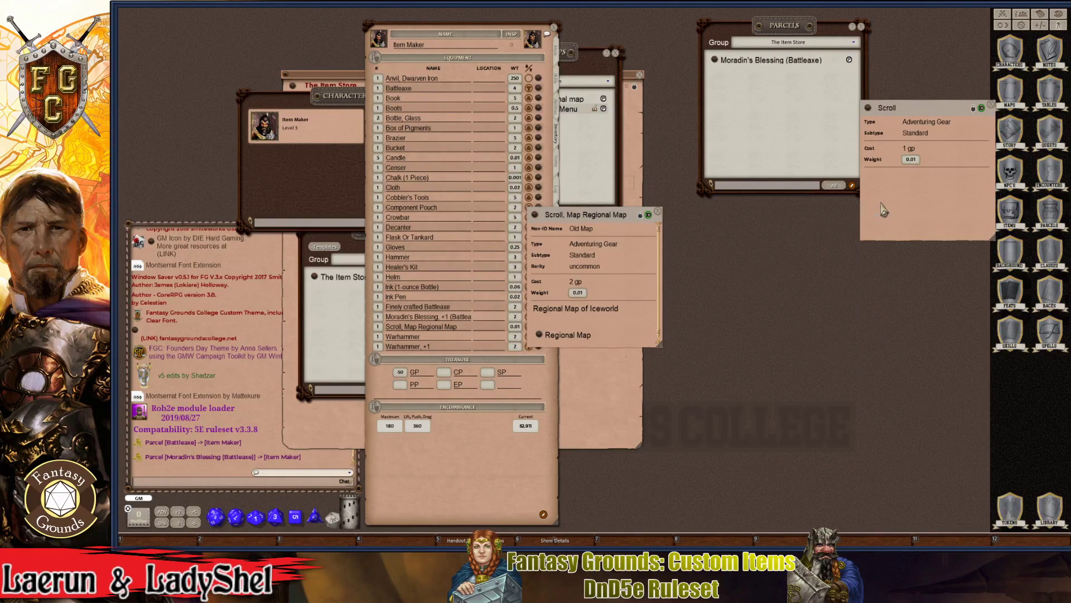
left_click(539, 335)
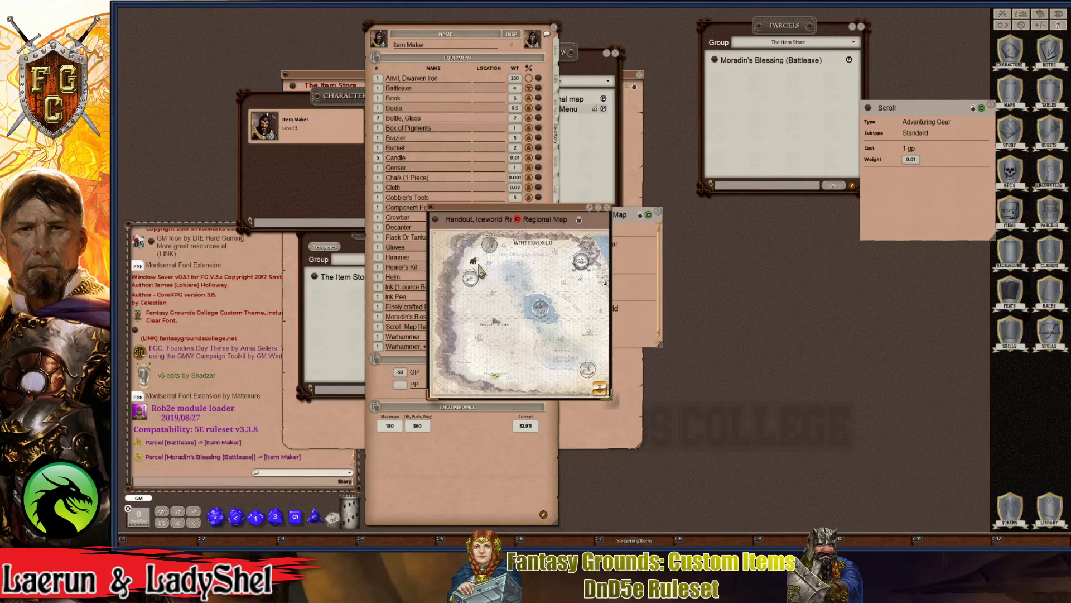
- Examine the linked Iceworld map at several zoom levels, from the full region to individual landmarks, and close it
scroll(487, 321, "up", 4)
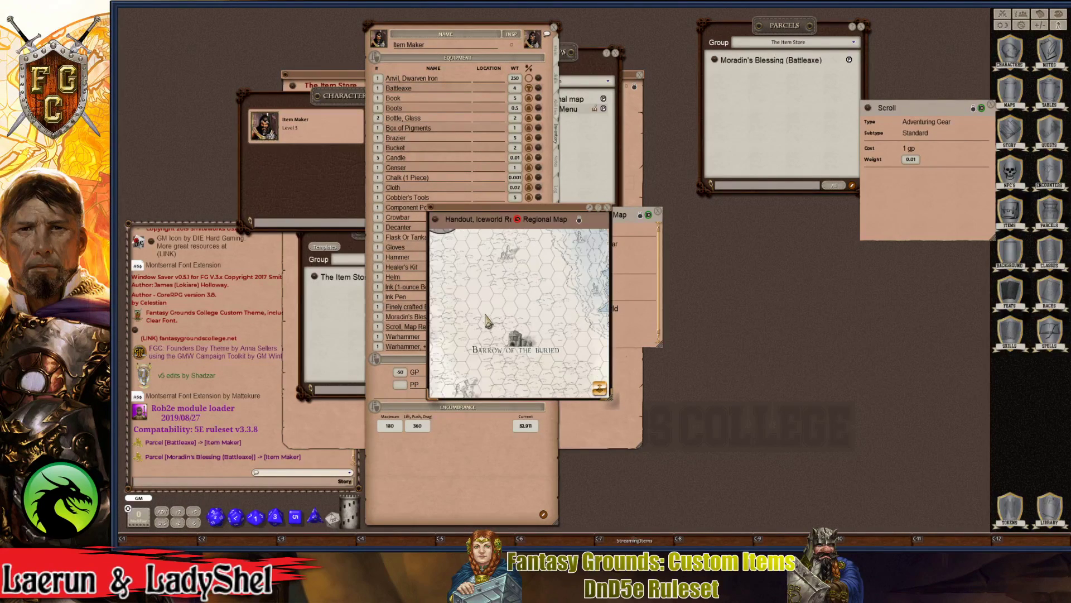
scroll(527, 306, "down", 4)
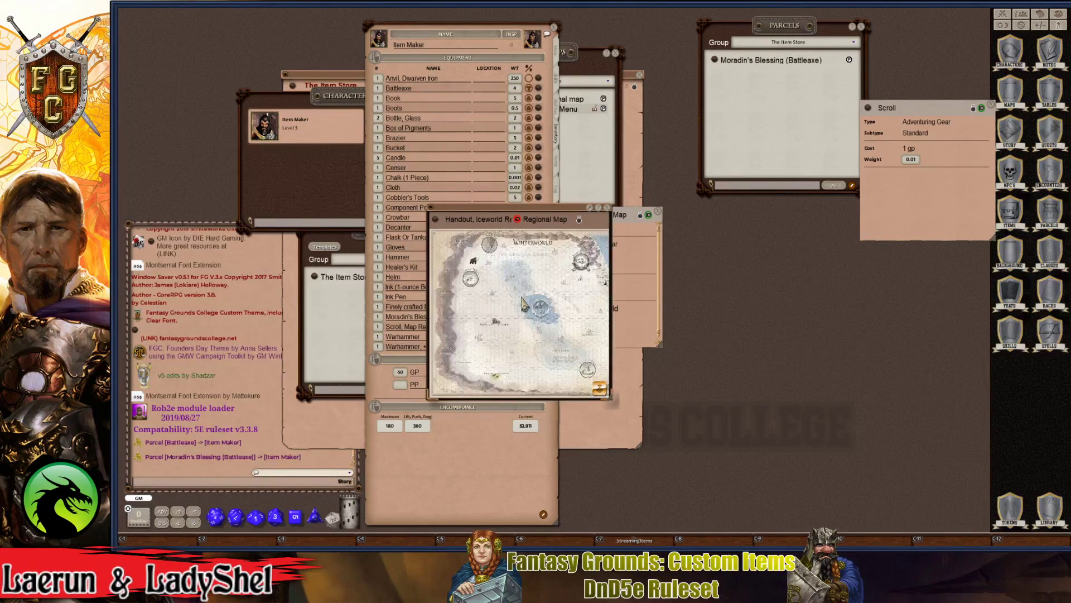
scroll(496, 300, "up", 3)
scroll(500, 299, "down", 1)
scroll(502, 297, "up", 2)
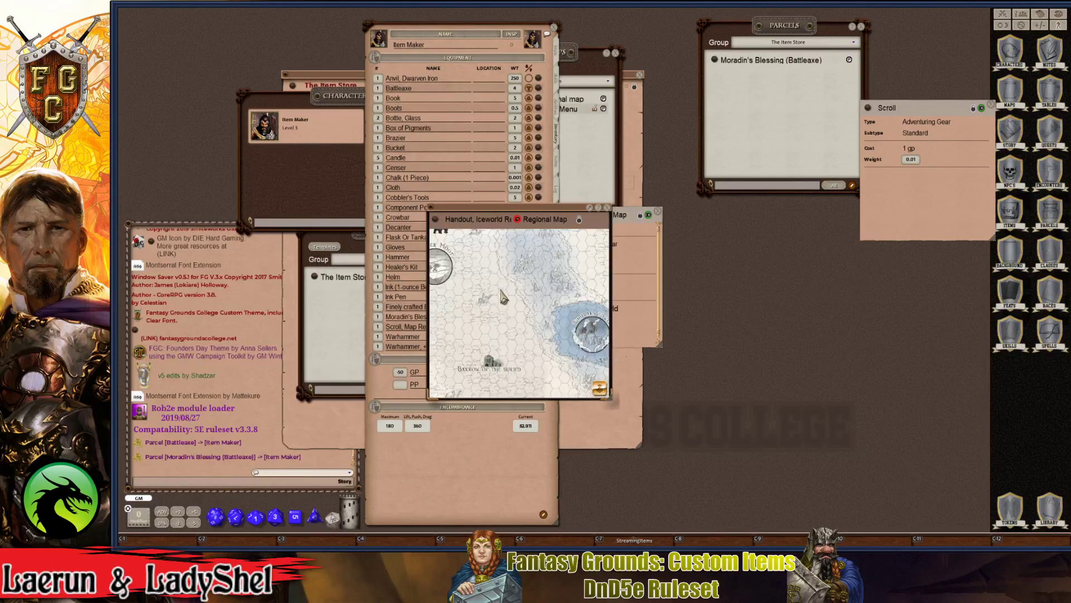
scroll(502, 297, "down", 4)
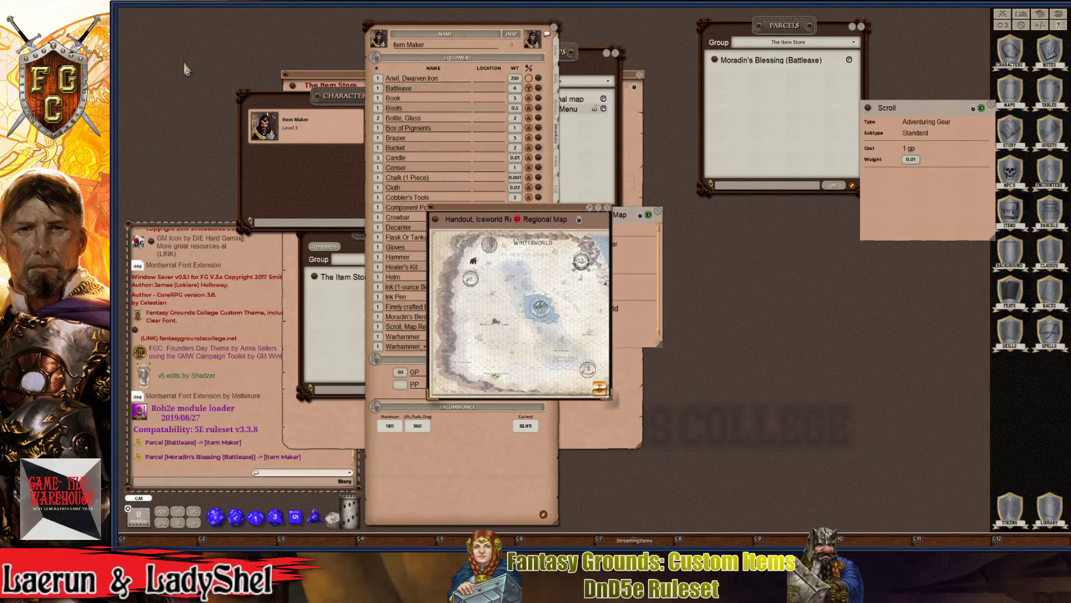
scroll(520, 303, "up", 3)
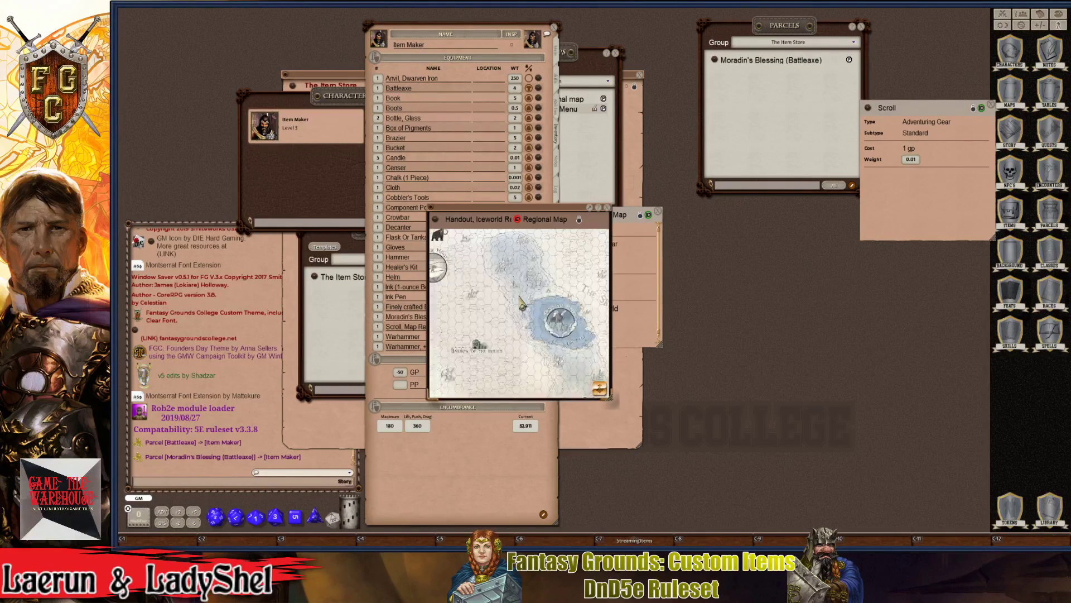
scroll(521, 303, "down", 3)
scroll(479, 289, "up", 5)
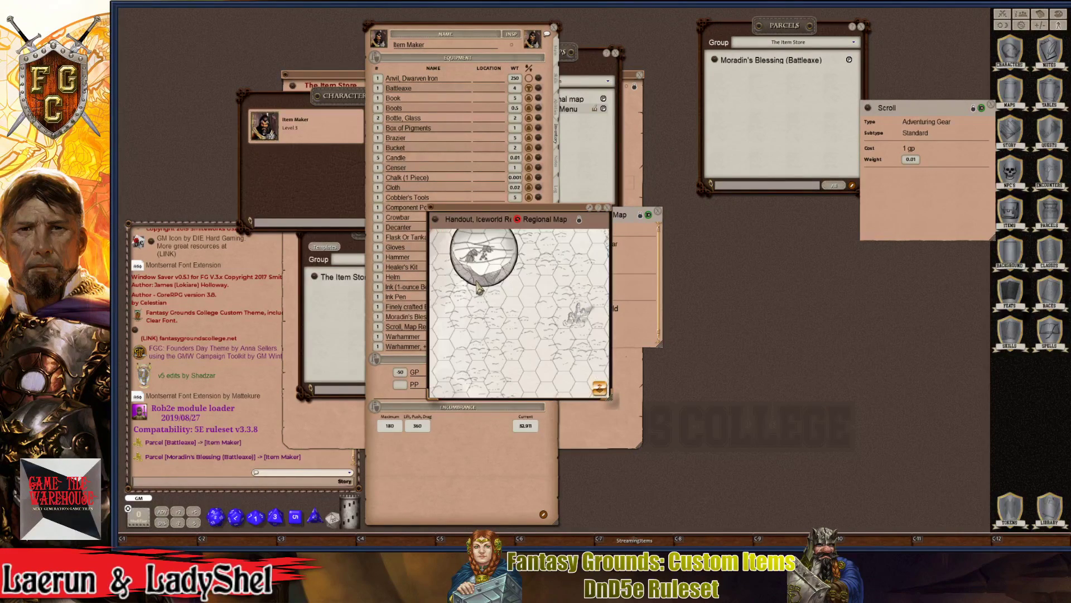
scroll(479, 287, "down", 5)
scroll(483, 288, "up", 2)
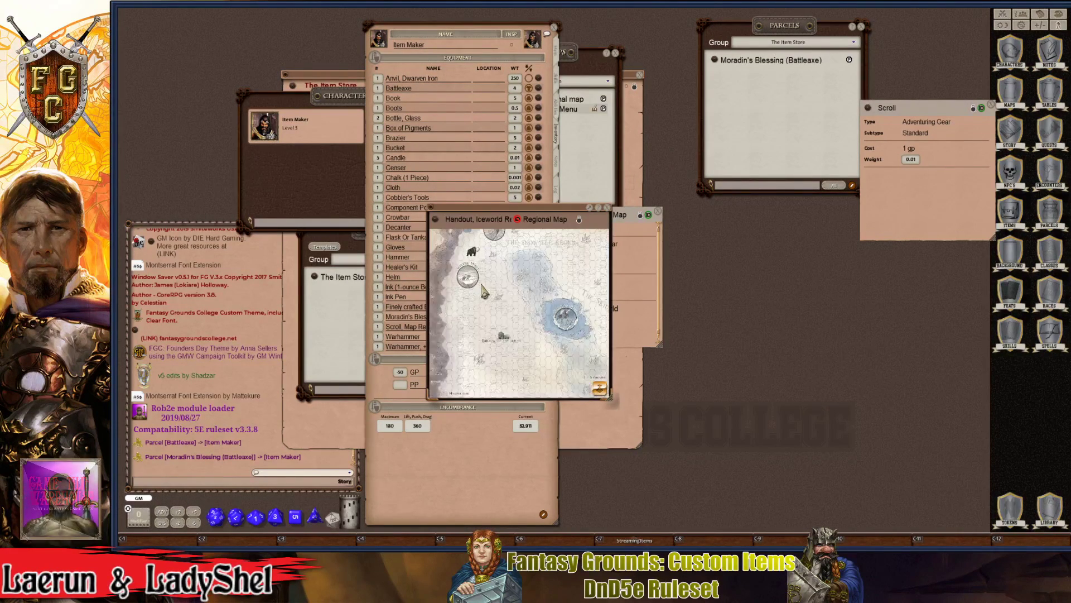
scroll(485, 289, "down", 2)
left_click(607, 207)
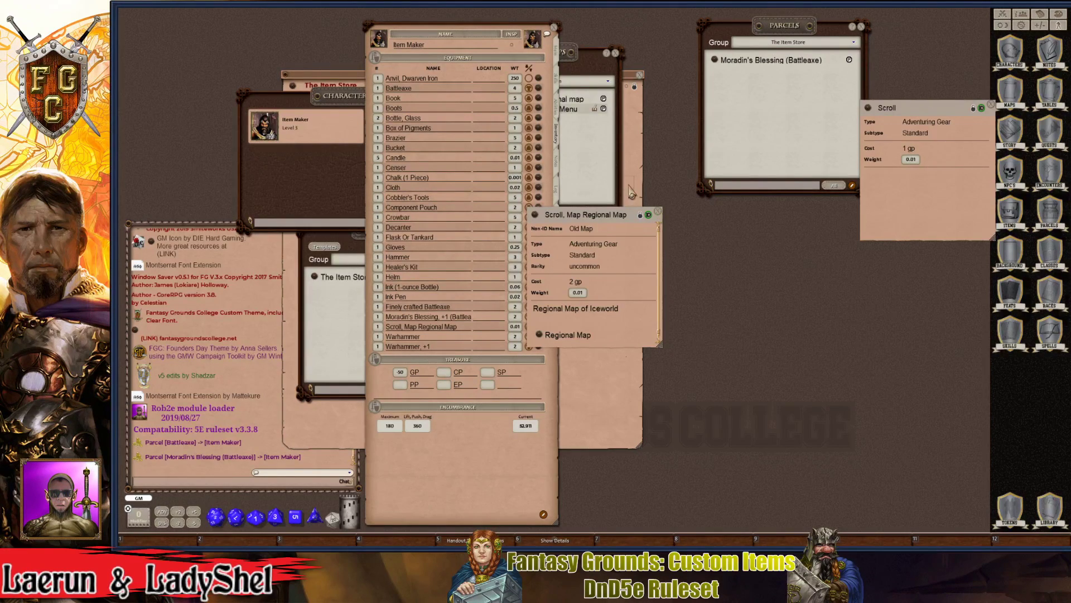
- Close all open character, item, story, image and parcel windows and clear the chat log
left_click(557, 36)
left_click(554, 27)
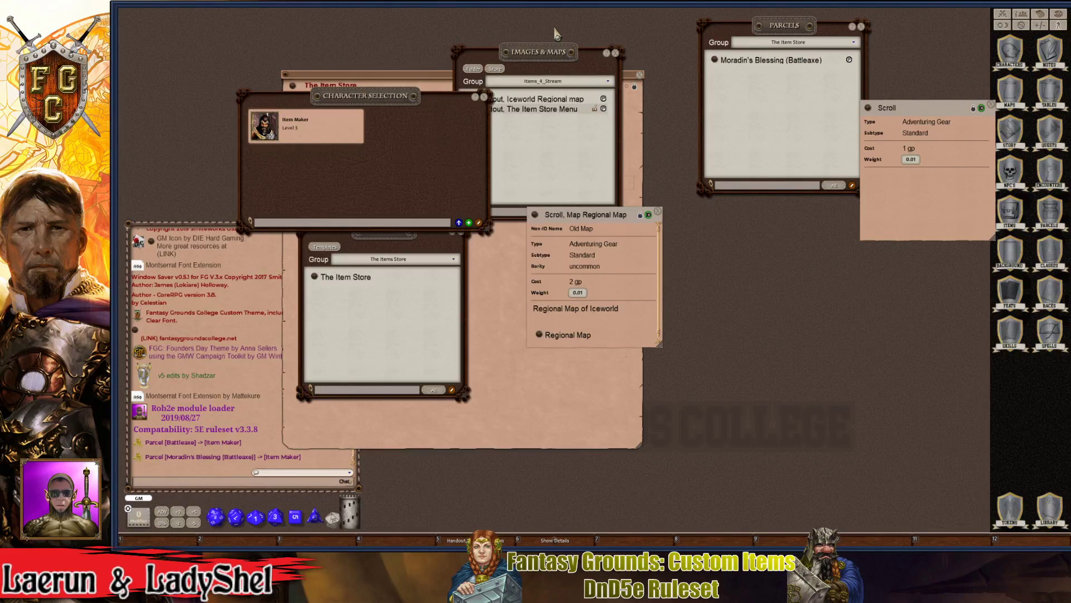
left_click(659, 213)
left_click(484, 98)
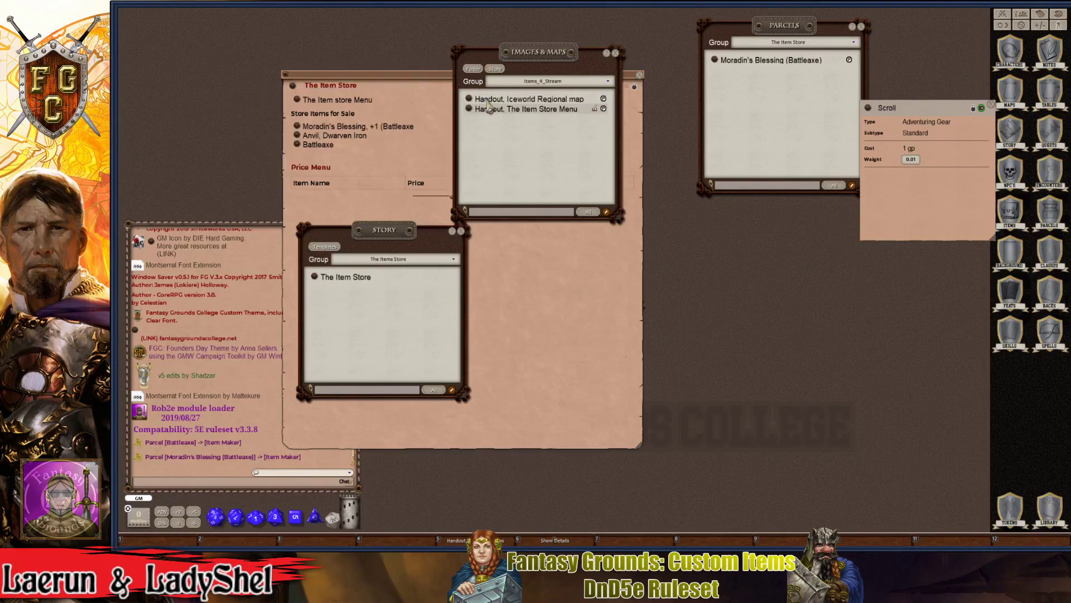
left_click(464, 231)
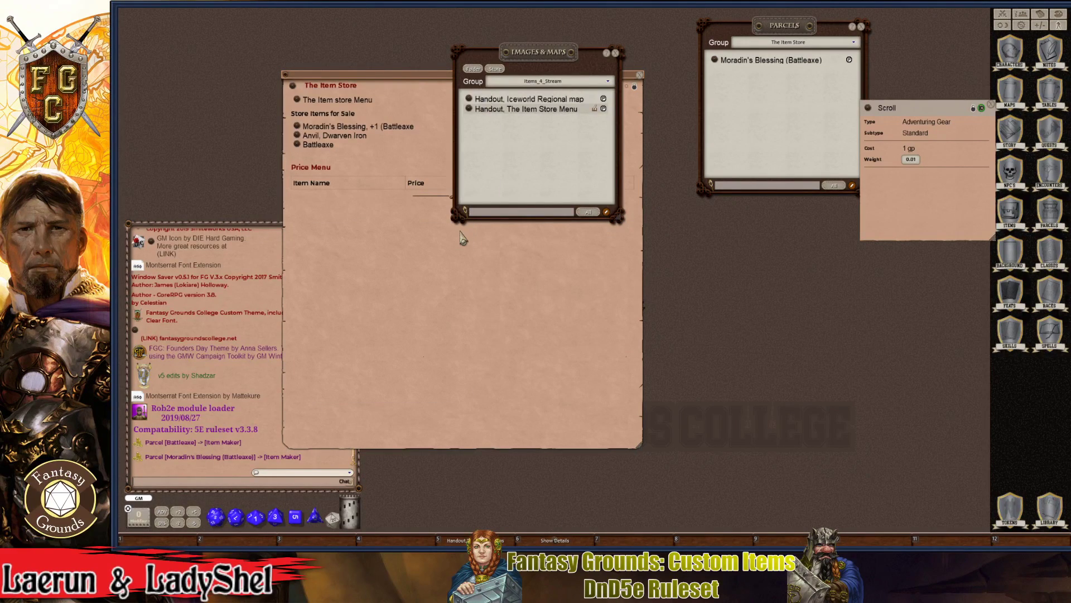
left_click(615, 53)
left_click(641, 75)
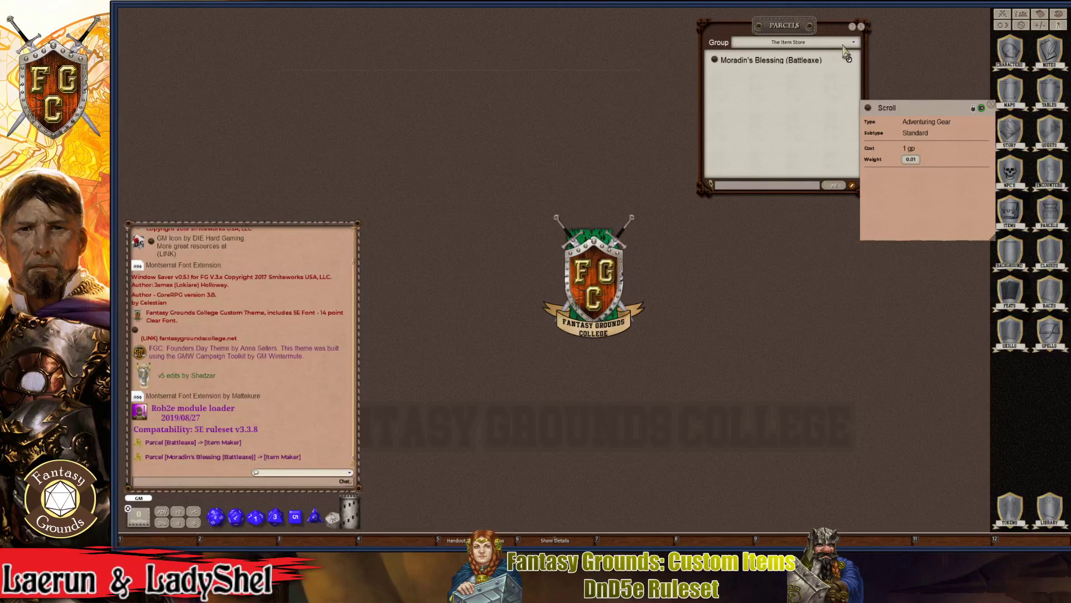
left_click(861, 26)
left_click(991, 106)
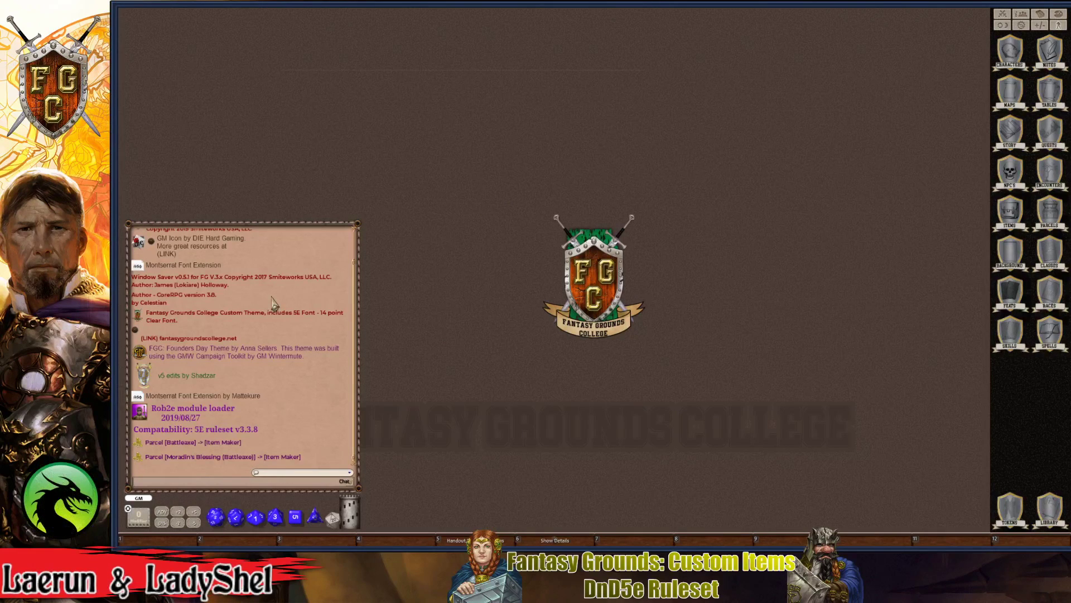
right_click(308, 254)
left_click(306, 257)
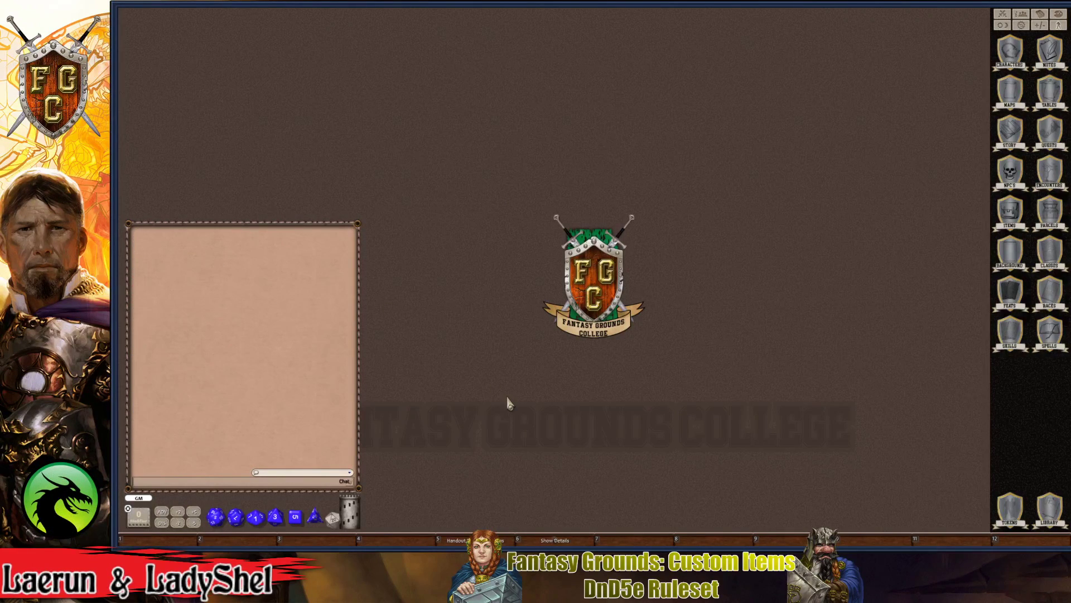
key("ctrl")
key("ctrl")
left_click(1010, 512)
key("ctrl")
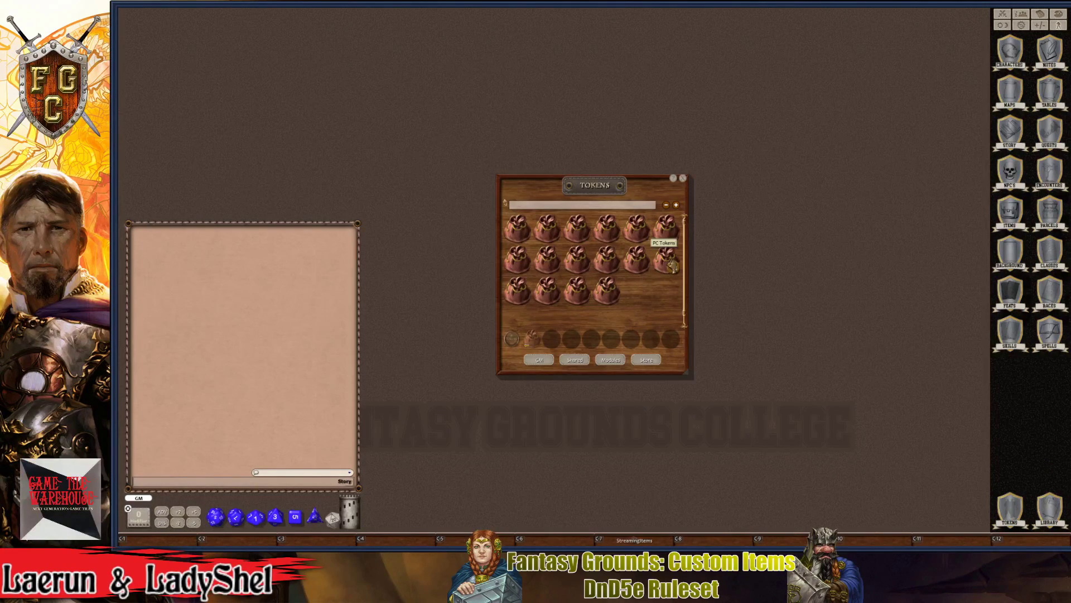
left_click(683, 178)
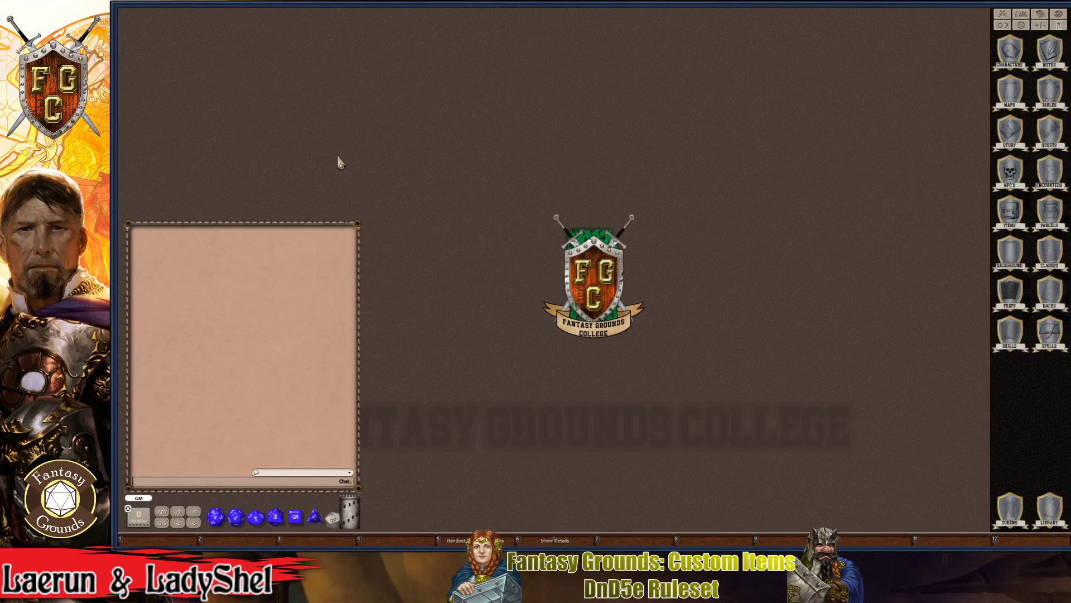
key("ctrl")
key("ctrl")
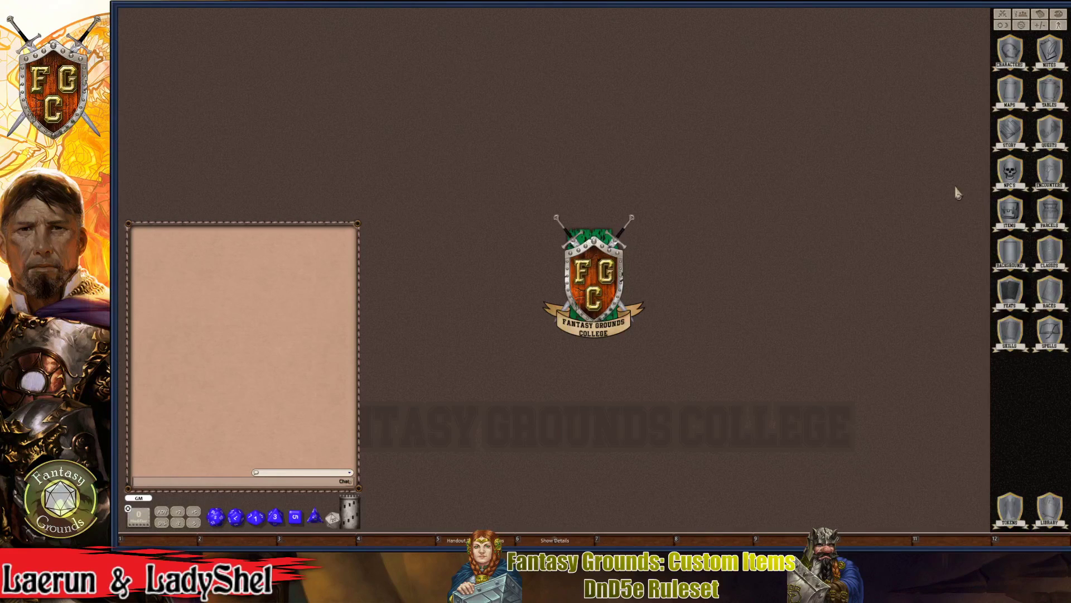
key("ctrl")
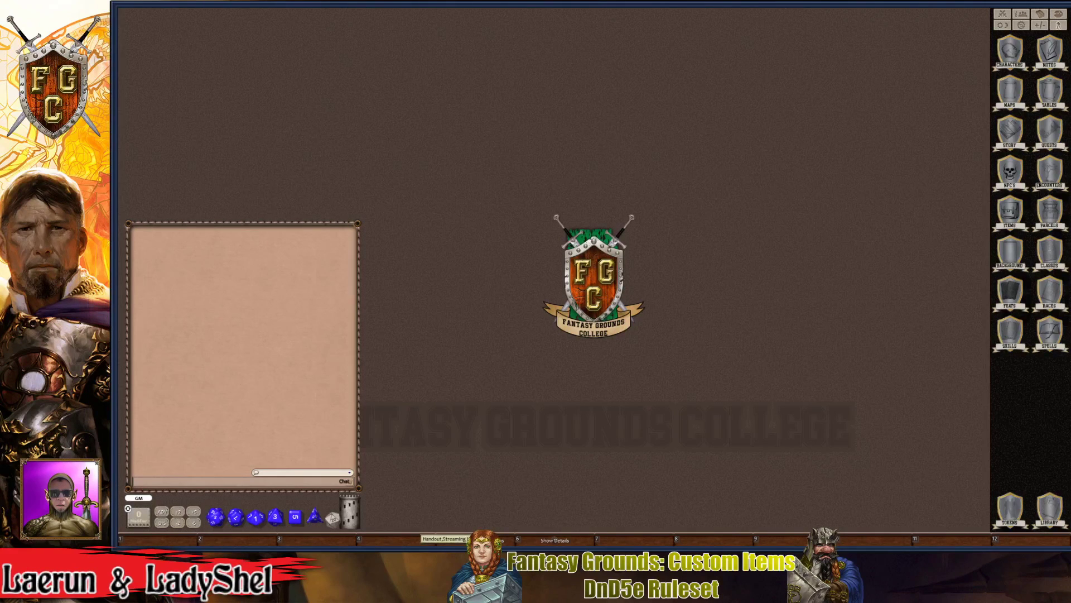
key("ctrl")
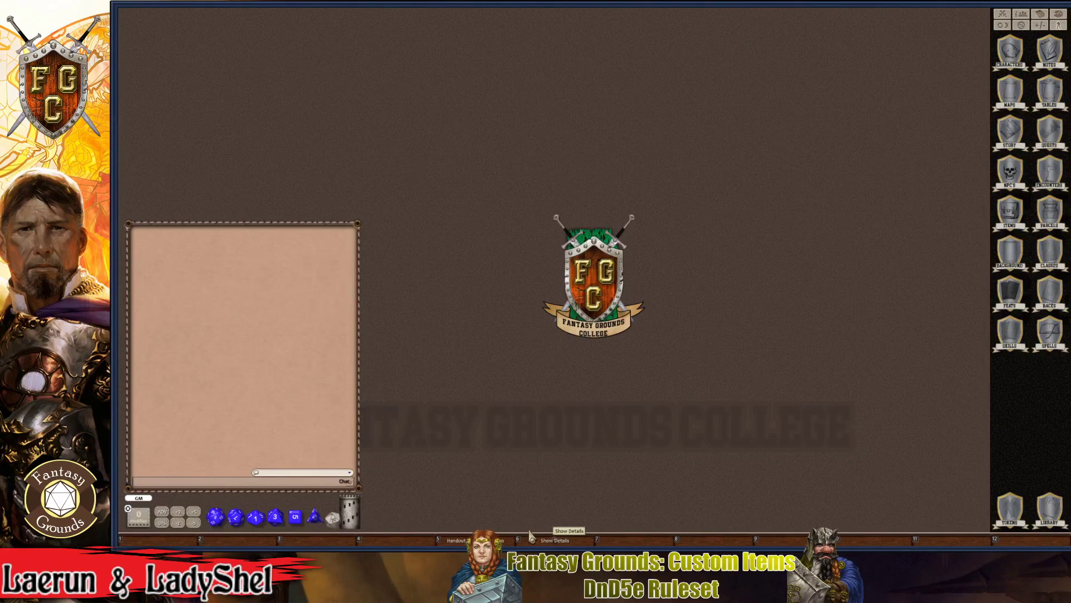
key("ctrl")
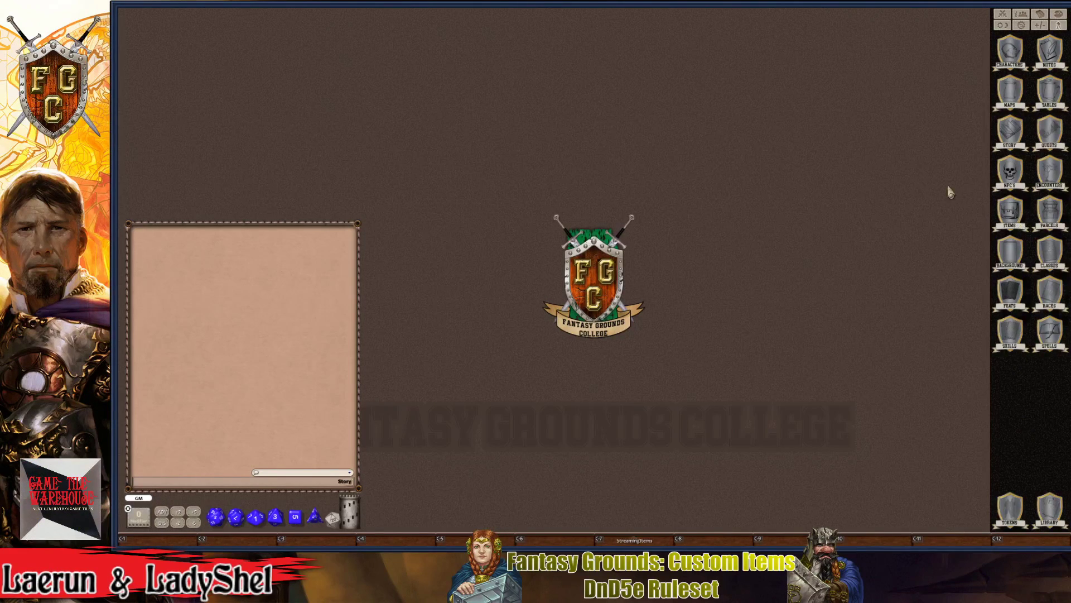
- Open the library and select the 5E Items Effects Coding - Wands module
left_click(1049, 512)
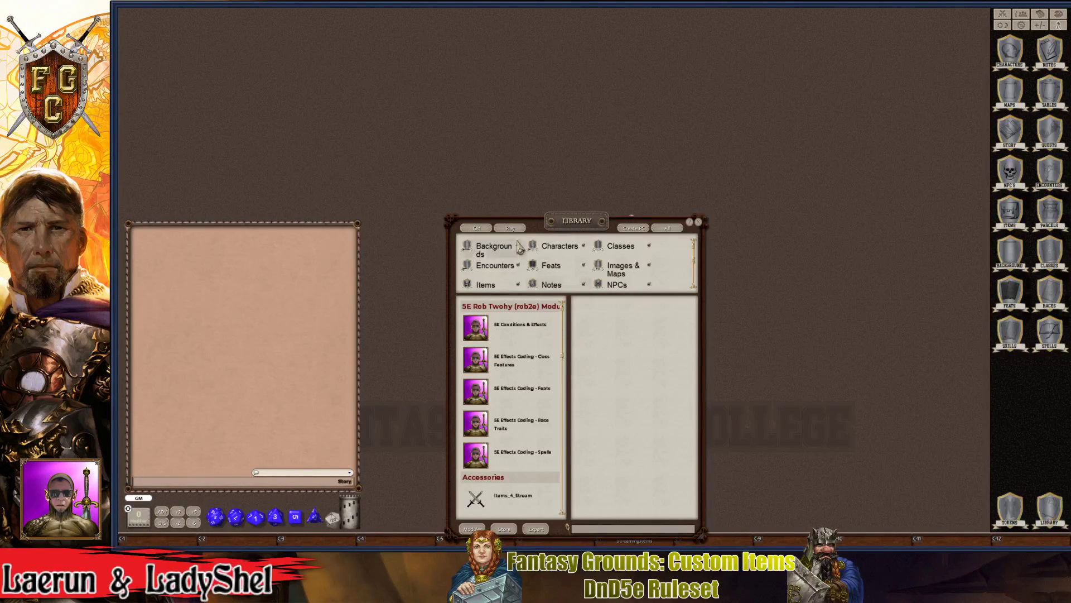
left_click_drag(559, 226, 585, 123)
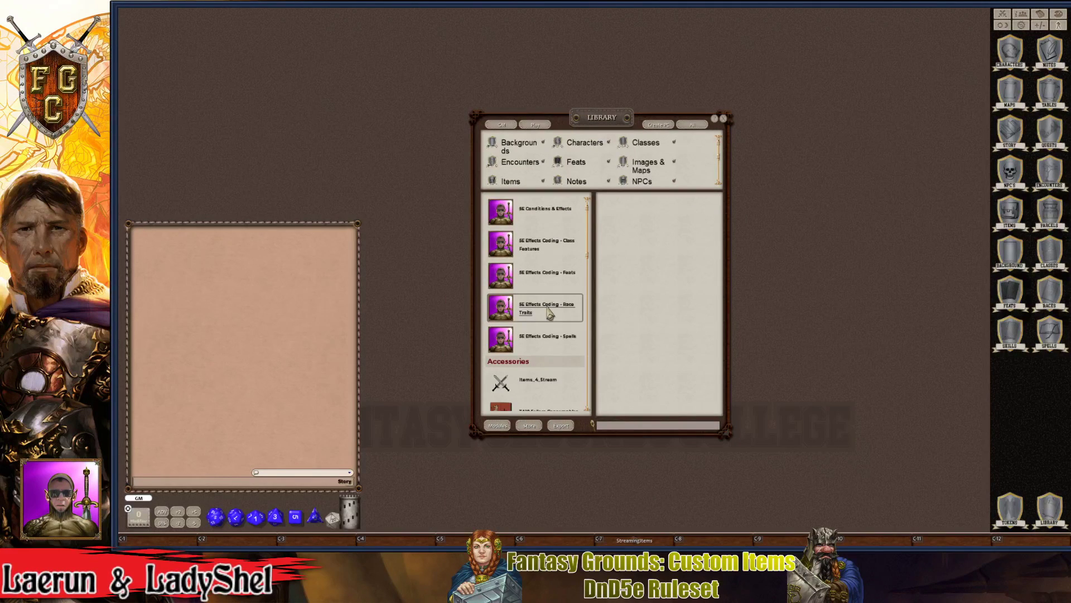
scroll(548, 329, "down", 3)
scroll(550, 366, "down", 3)
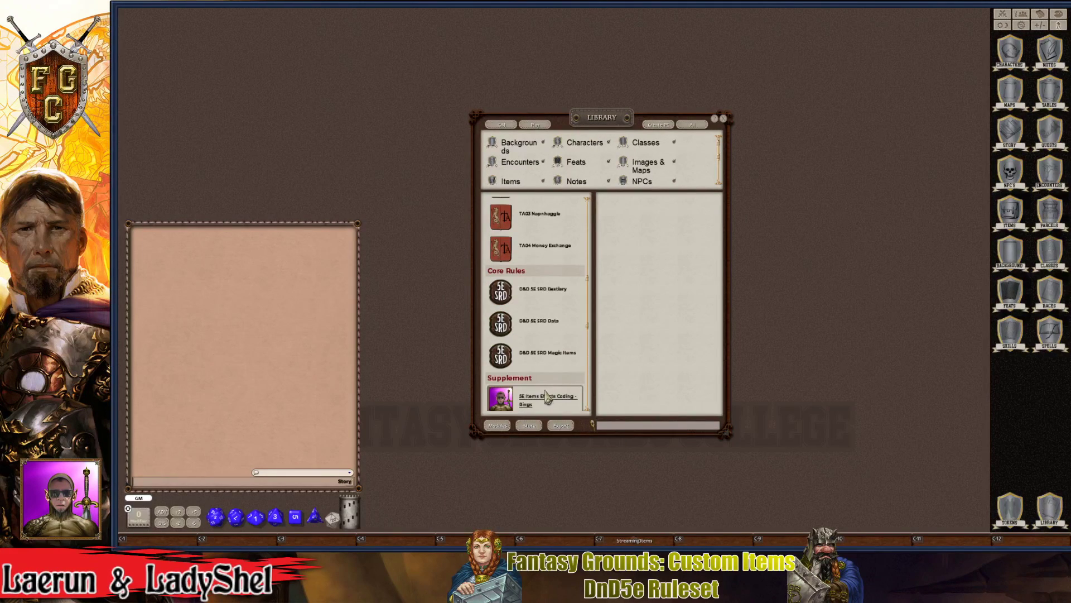
scroll(547, 398, "down", 3)
scroll(546, 398, "down", 5)
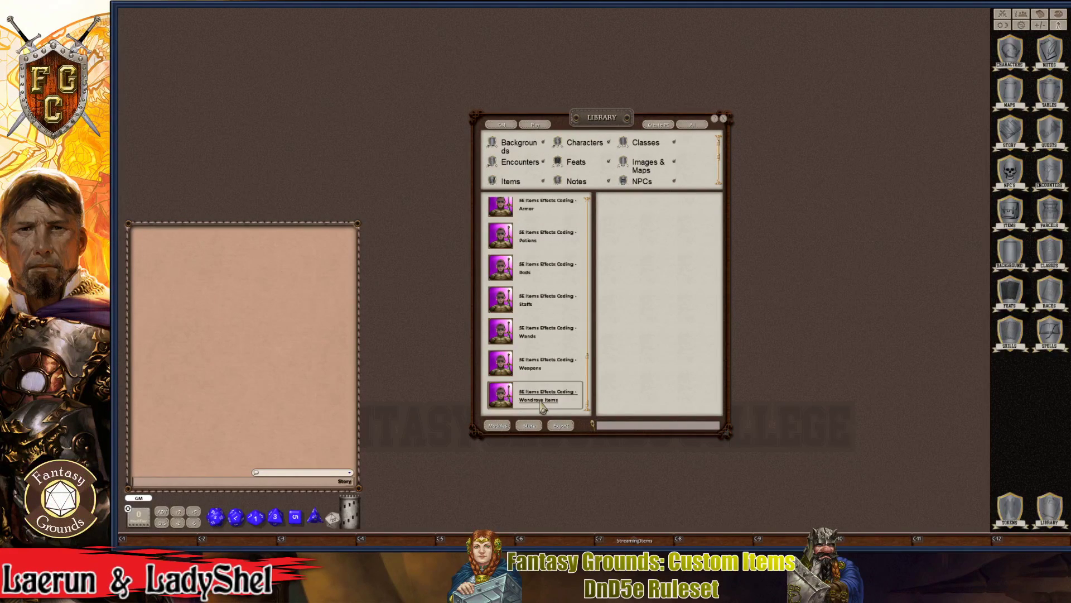
left_click(536, 328)
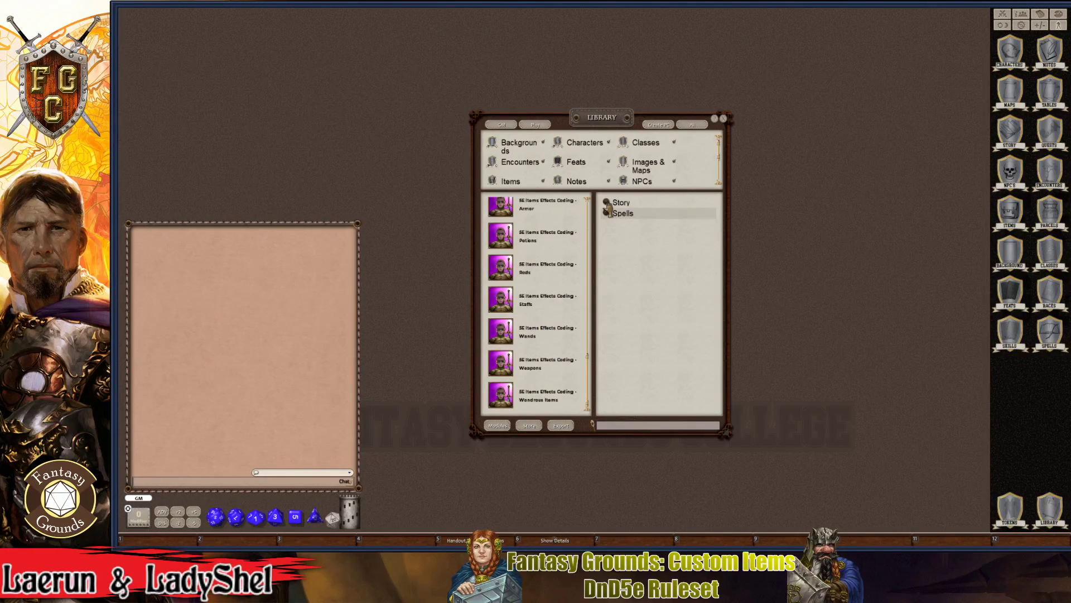
- Open the Wands module's Instructions story entry to read its usage notes, and close it along with the story list
left_click(614, 202)
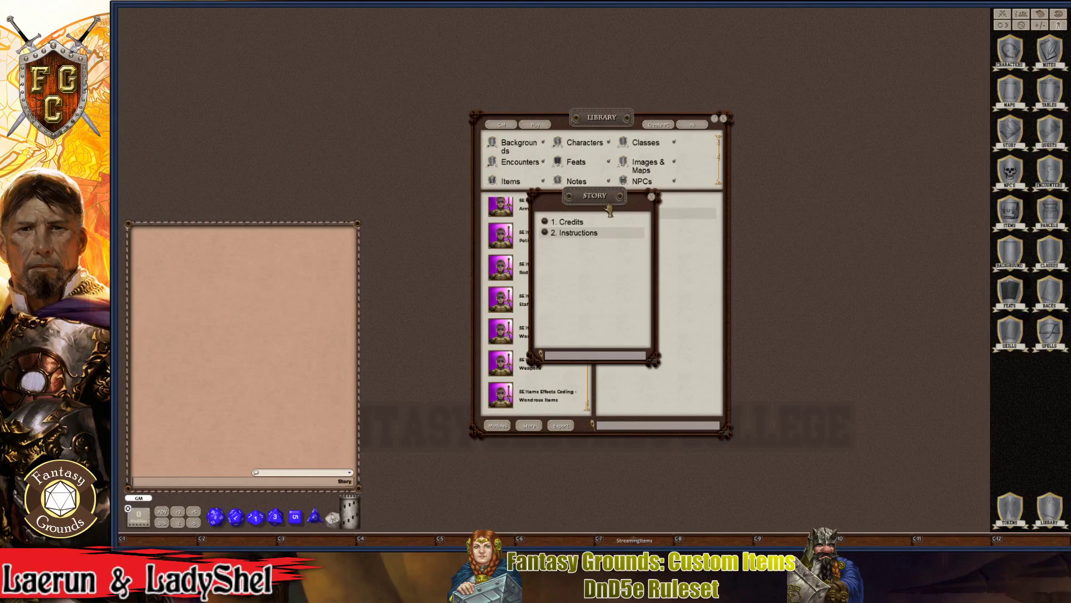
left_click(544, 234)
scroll(598, 293, "down", 3)
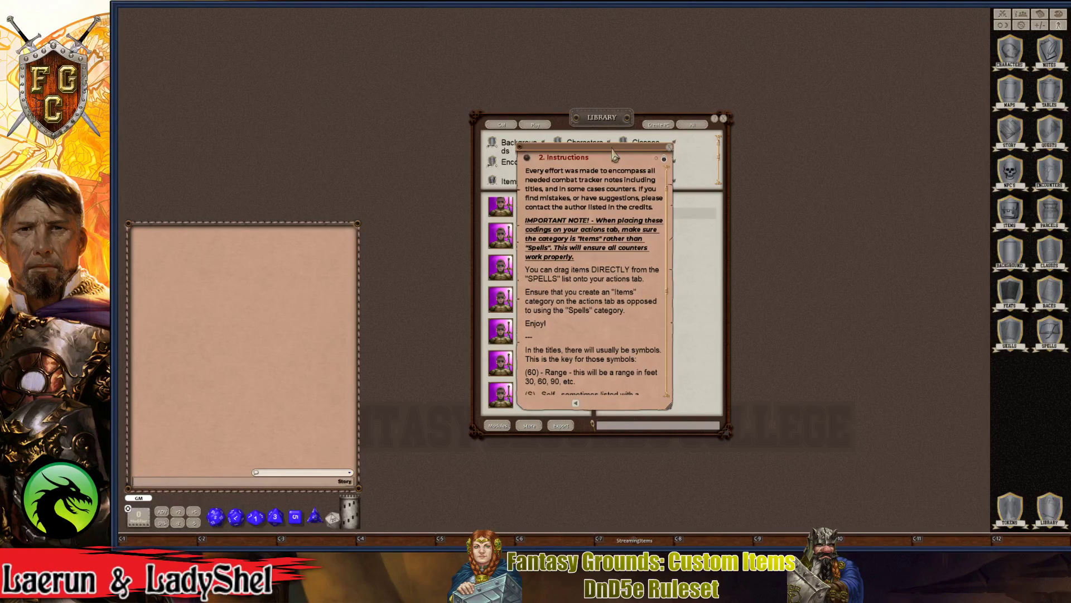
left_click_drag(613, 153, 382, 124)
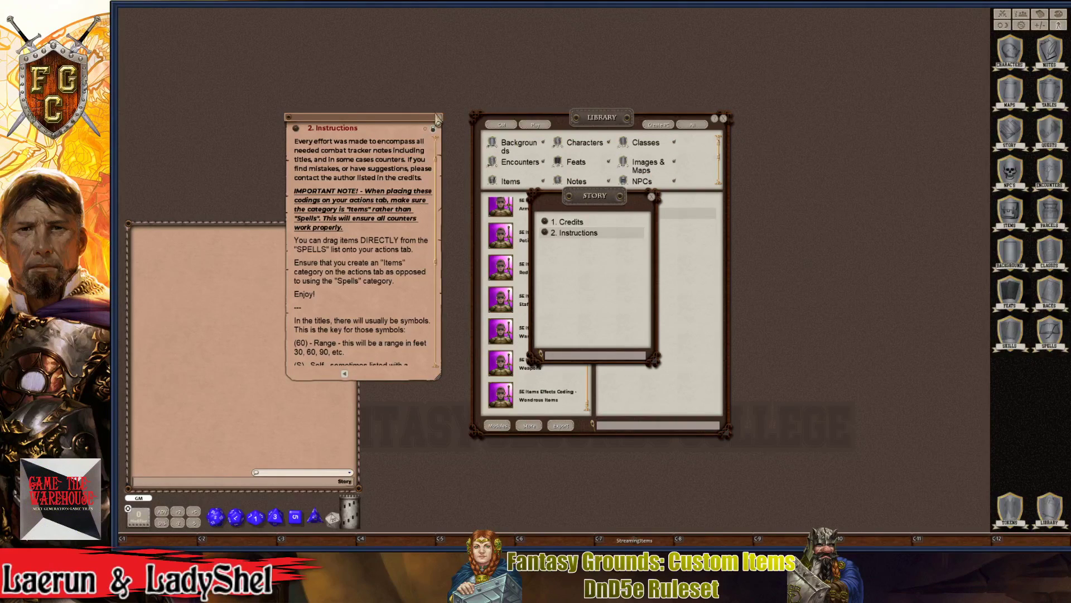
left_click(651, 197)
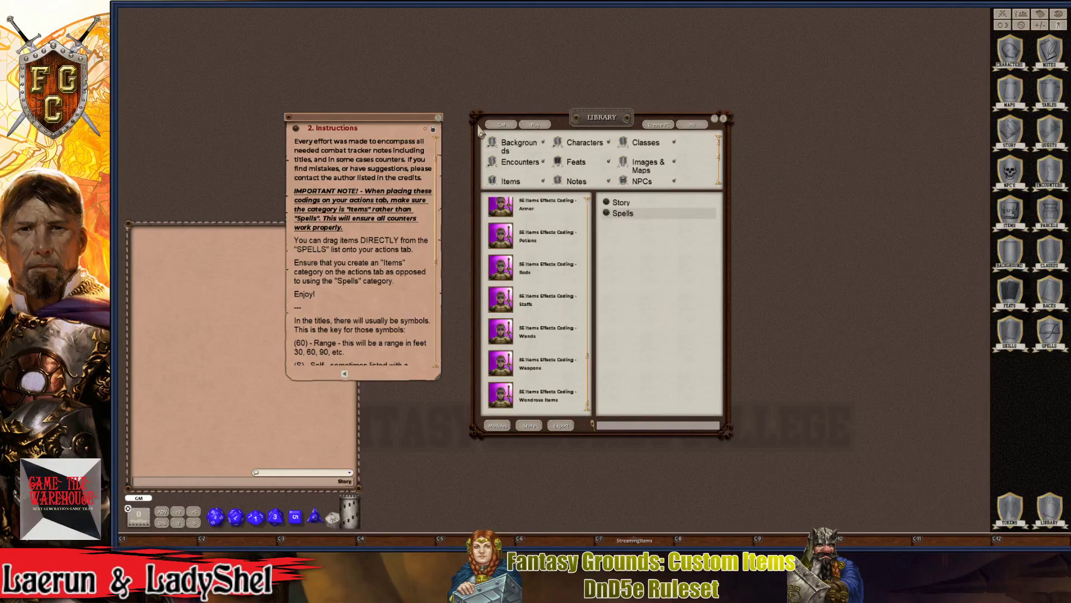
left_click(439, 117)
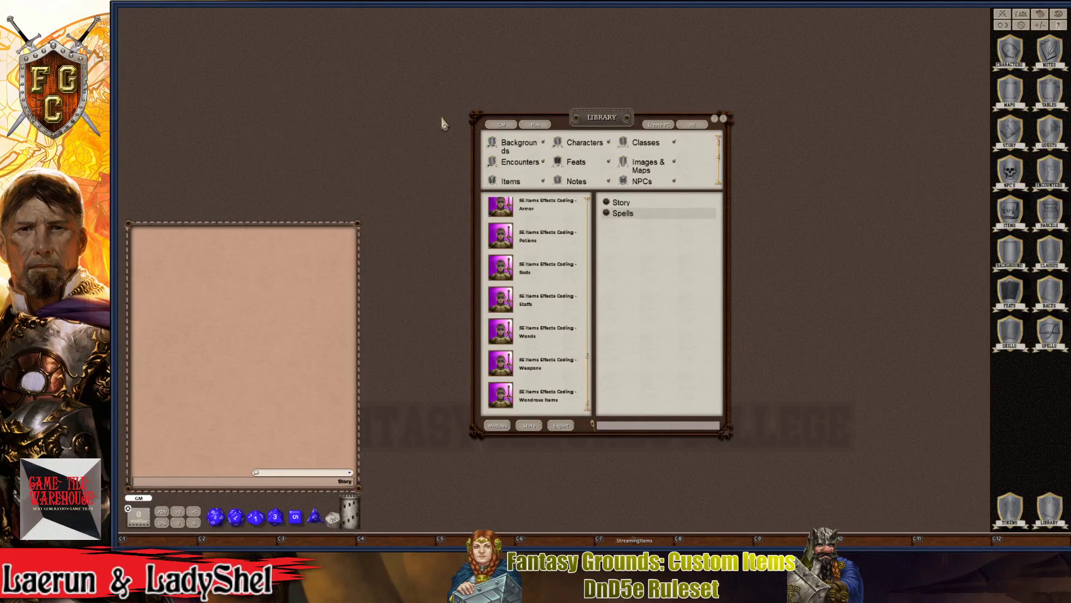
- Close the library, open the Item Maker character sheet and close the character selection
left_click(724, 118)
left_click(1010, 54)
left_click(490, 246)
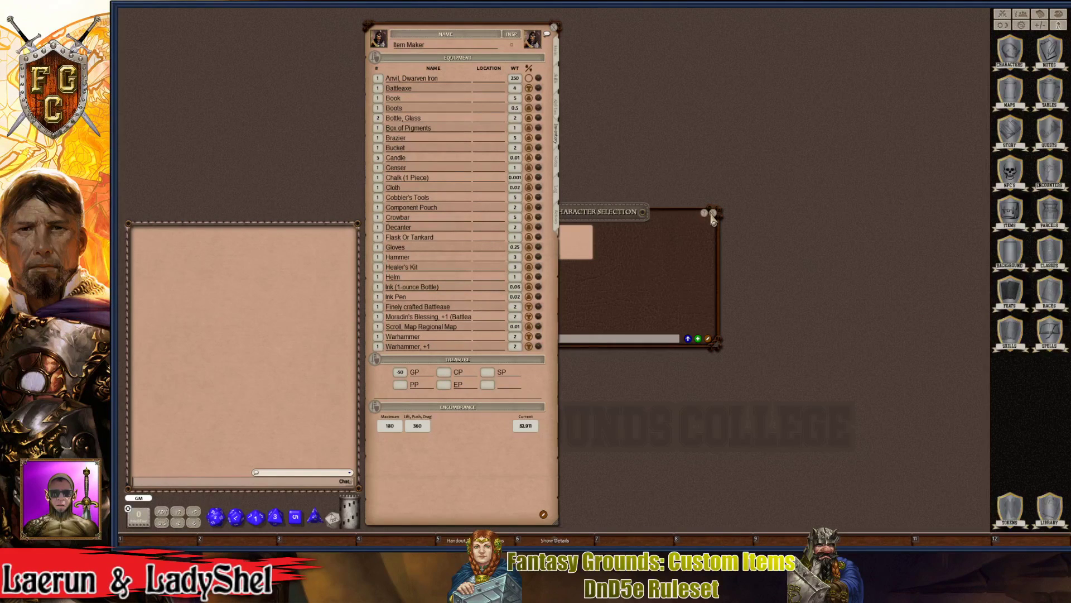
left_click(713, 212)
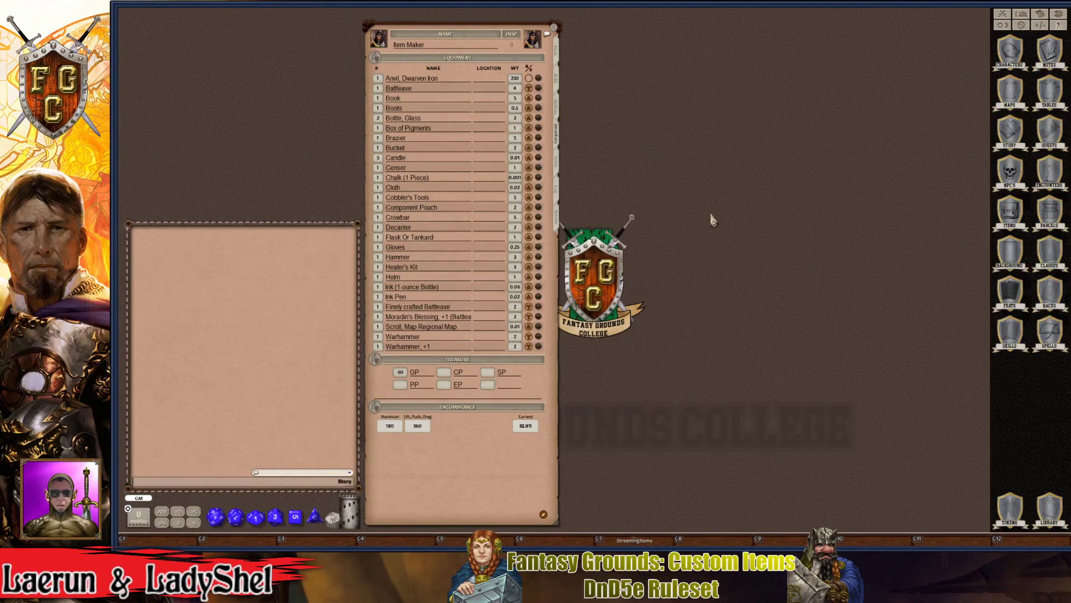
- Open the spells list, enlarge its window and filter it to the 5E Items Effects Coding - Wands group
left_click(1049, 334)
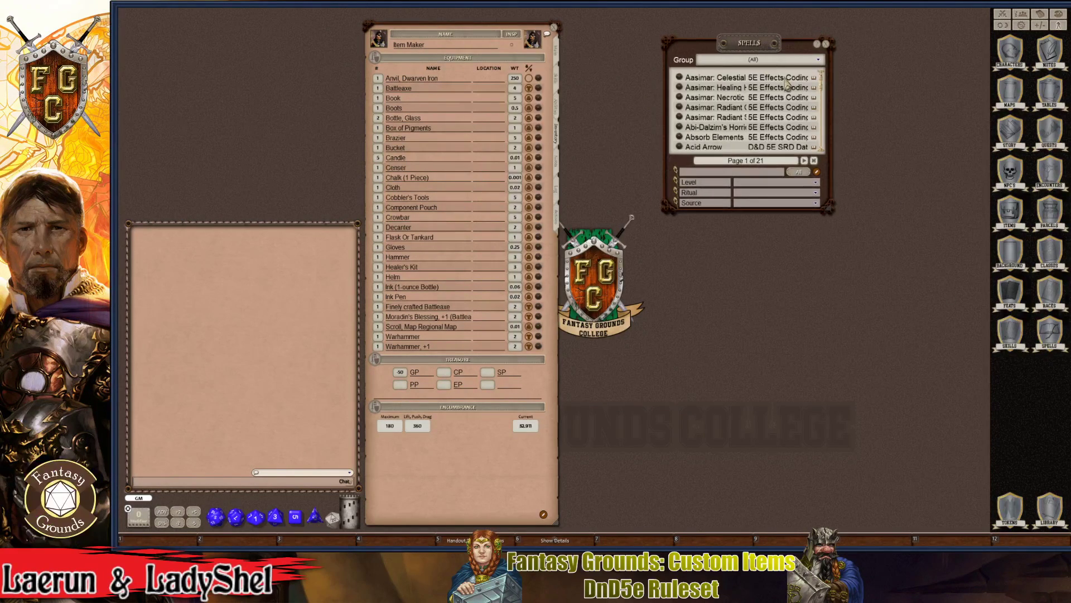
left_click(782, 62)
scroll(784, 79, "down", 6)
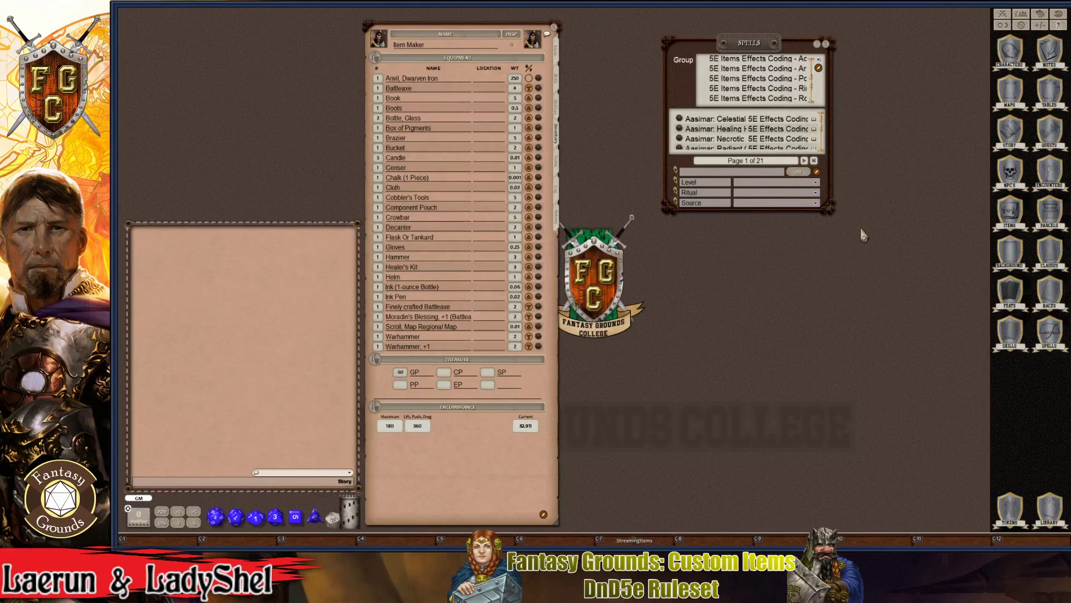
left_click_drag(830, 206, 962, 379)
scroll(802, 96, "down", 3)
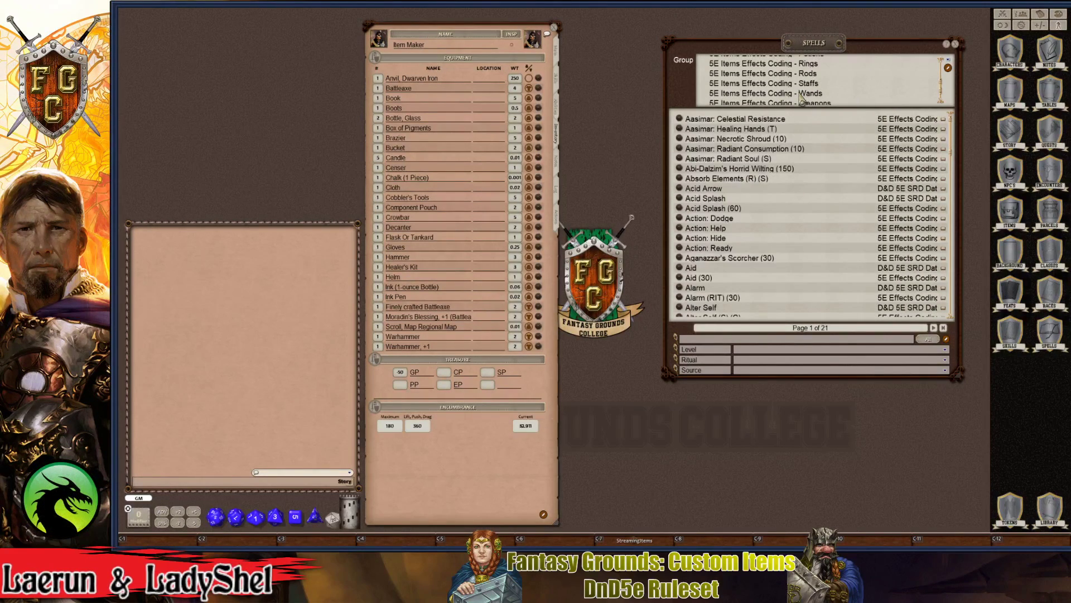
left_click(801, 94)
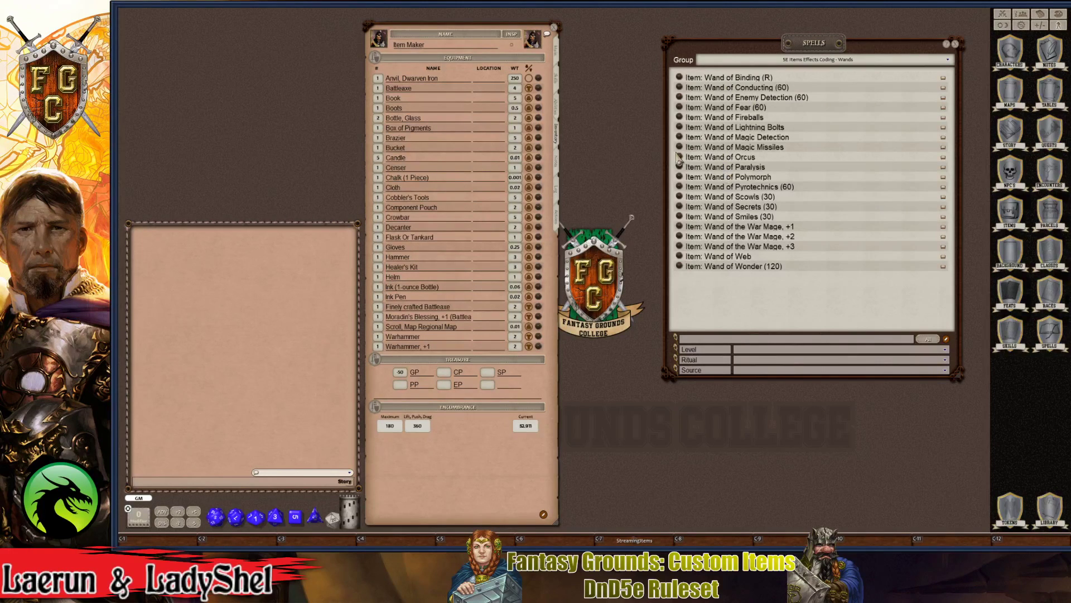
- Open the Item: Wand of Magic Missiles entry, review its description and show the Item Maker's actions
key("ctrl")
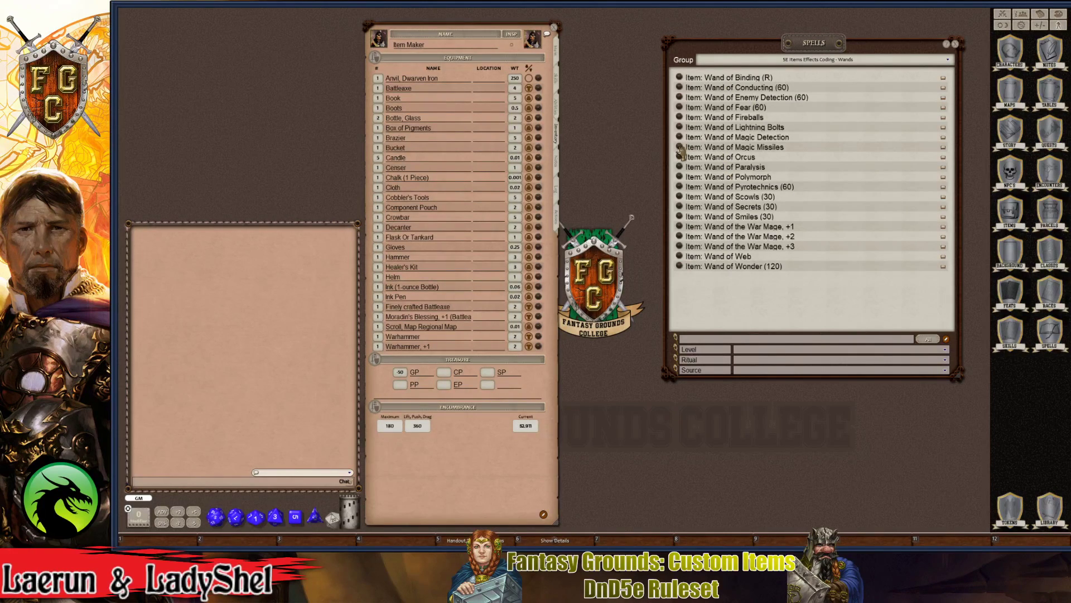
left_click(679, 148)
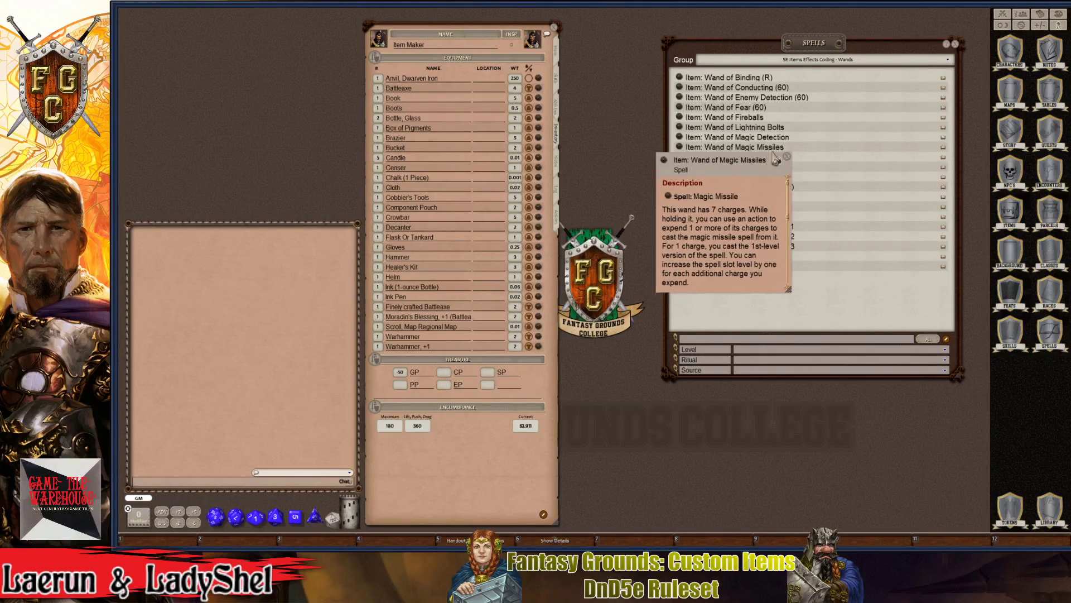
key("ctrl")
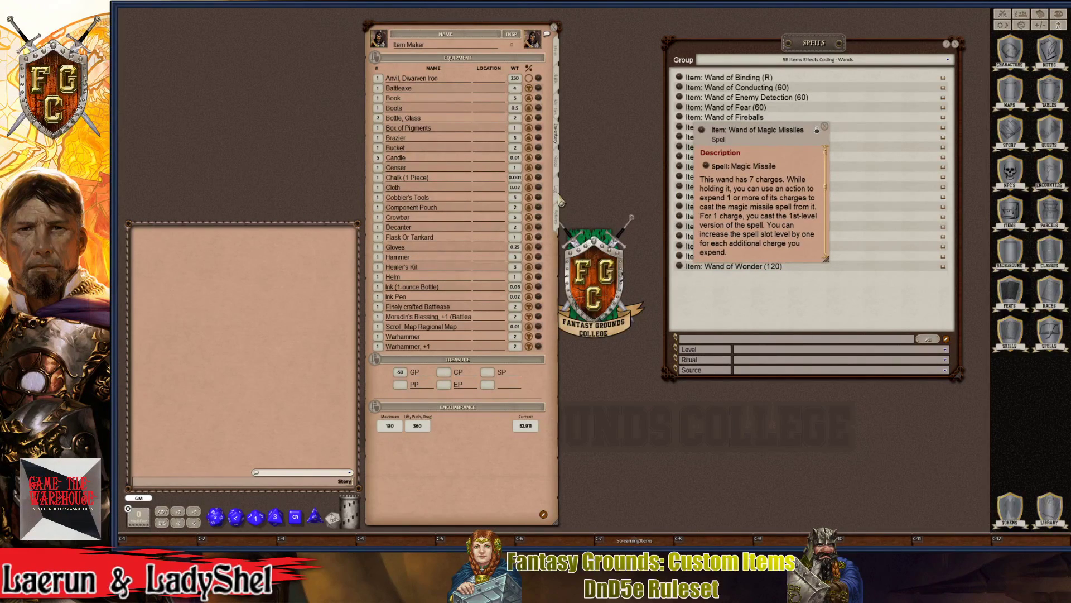
key("ctrl")
key("ctrl")
left_click(556, 222)
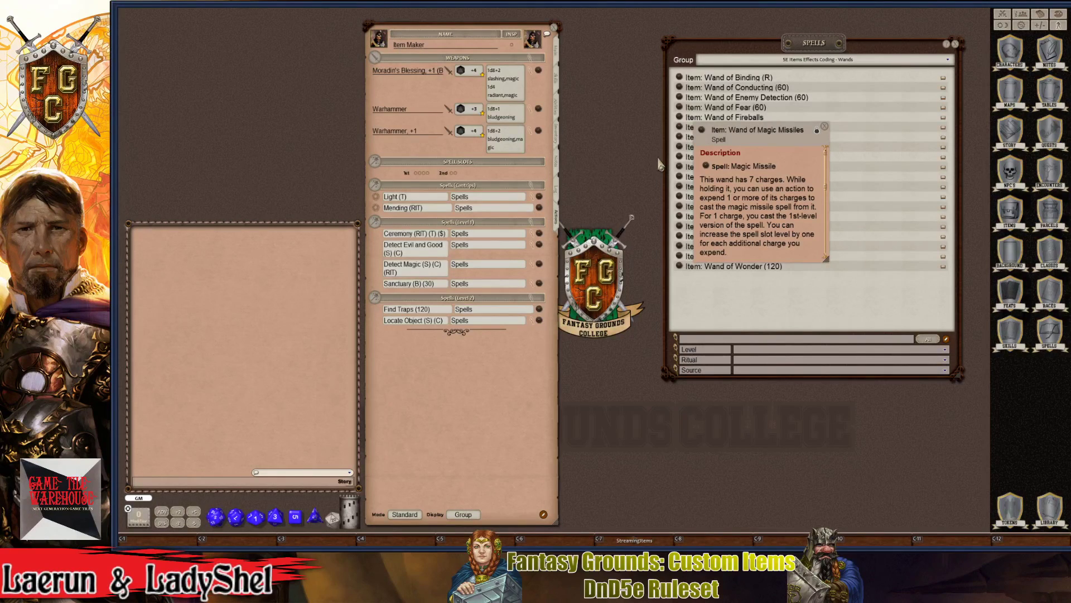
scroll(710, 145, "down", 1)
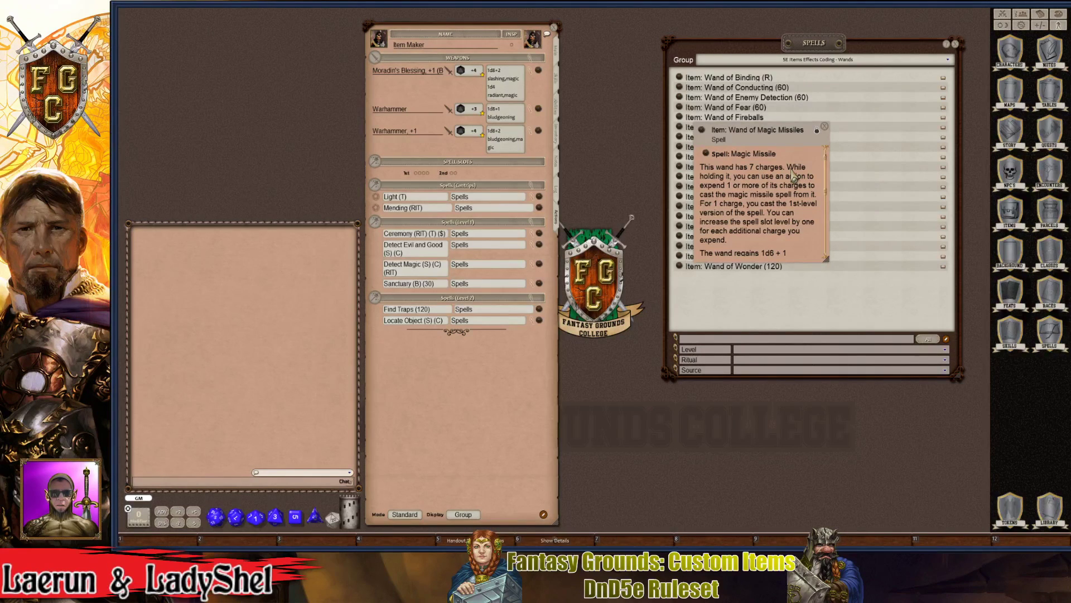
scroll(722, 160, "up", 1)
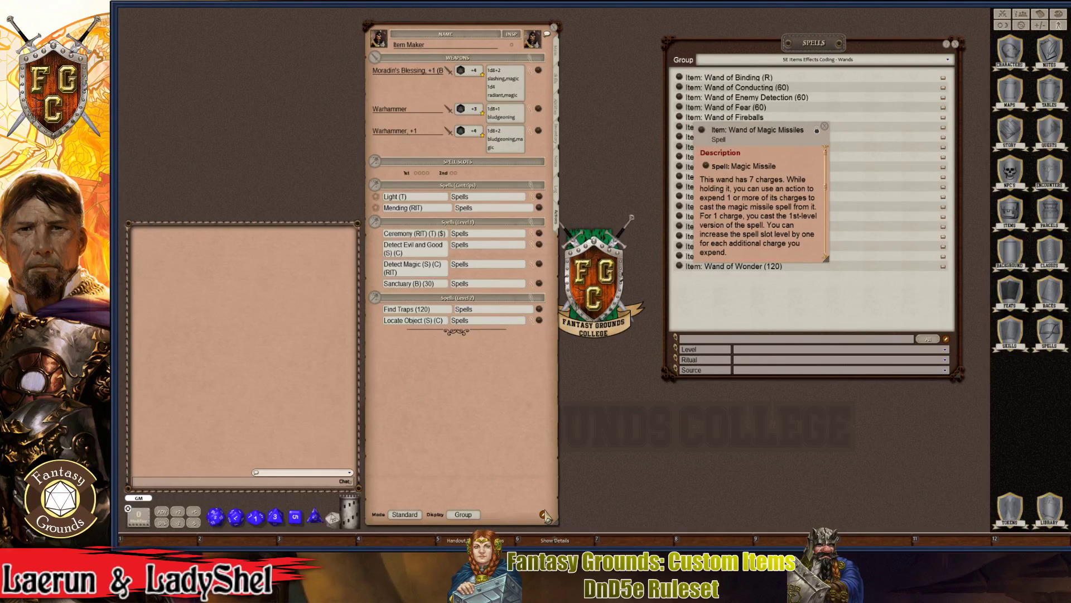
- Add a new power to the Item Maker's actions, assign it to a Magic Items group and clear its name
left_click(543, 514)
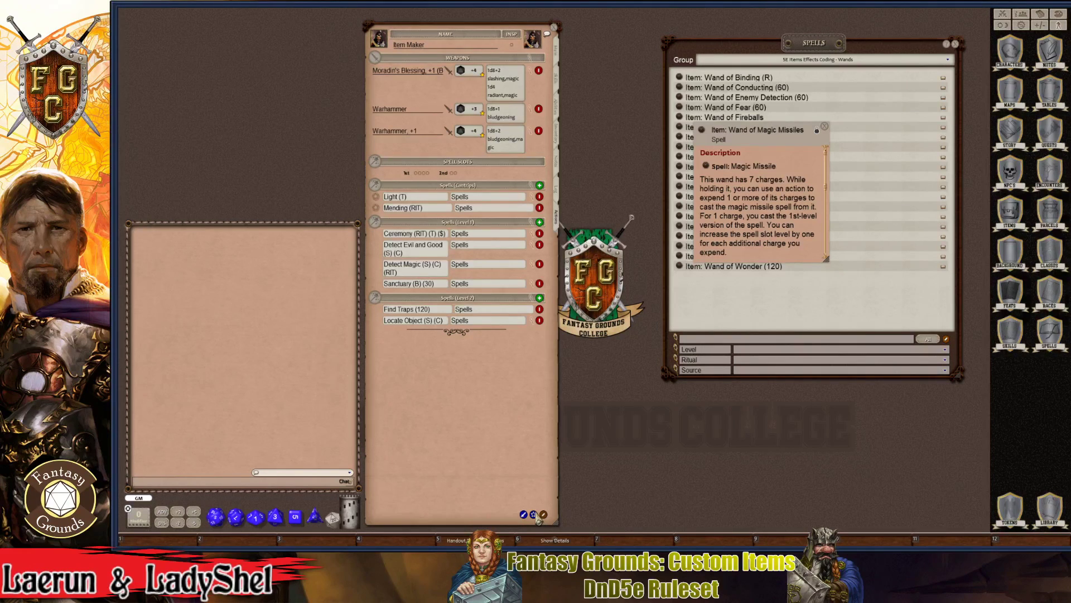
left_click(535, 515)
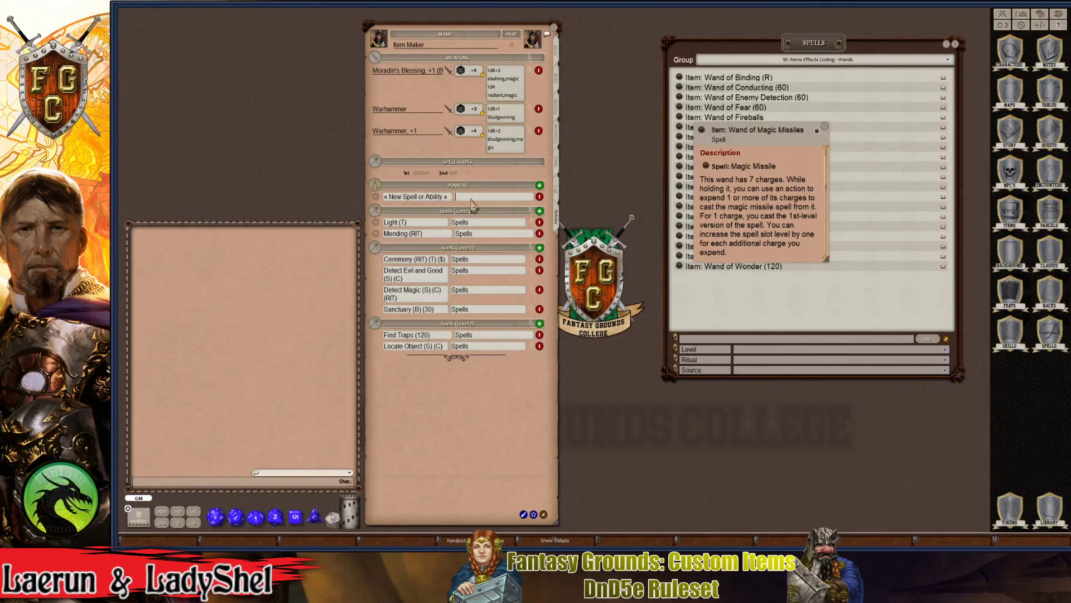
type("Magic Items")
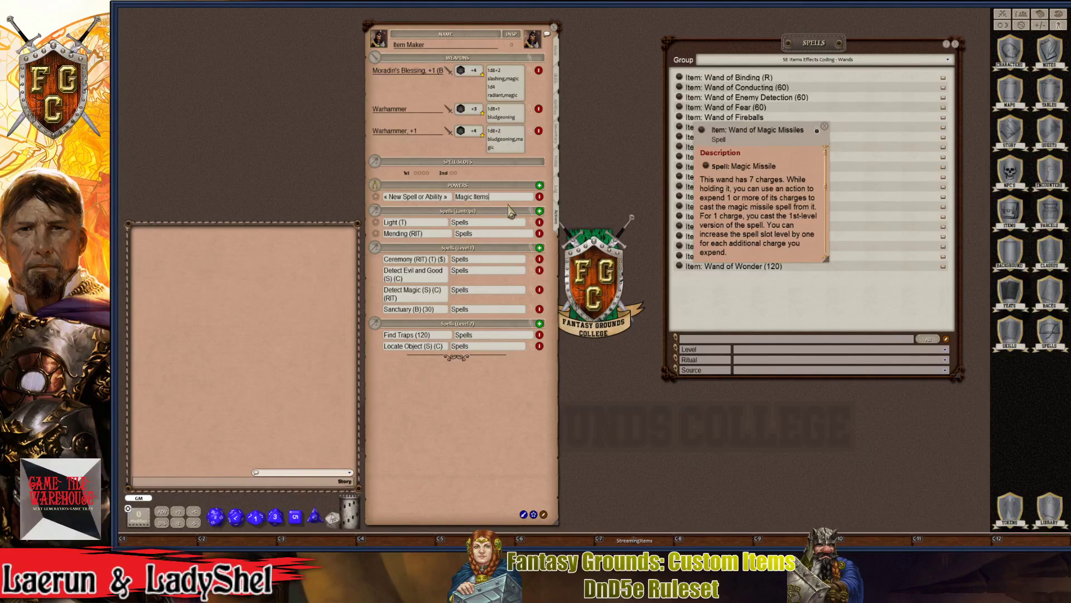
left_click(407, 198)
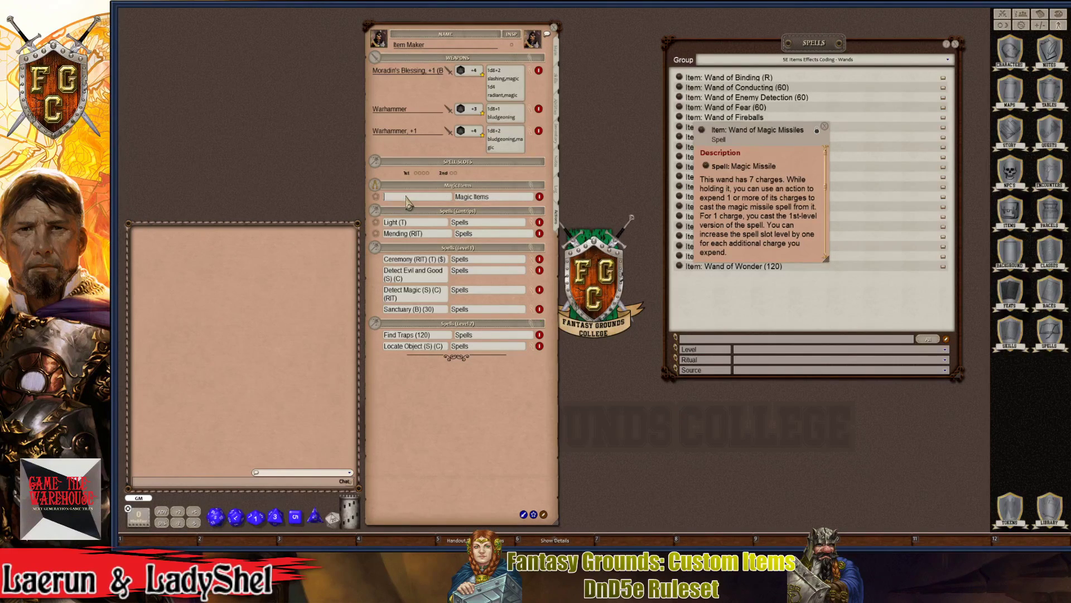
- Add the Wand of Magic Missiles entry to the character's Magic Items power group
key("ctrl")
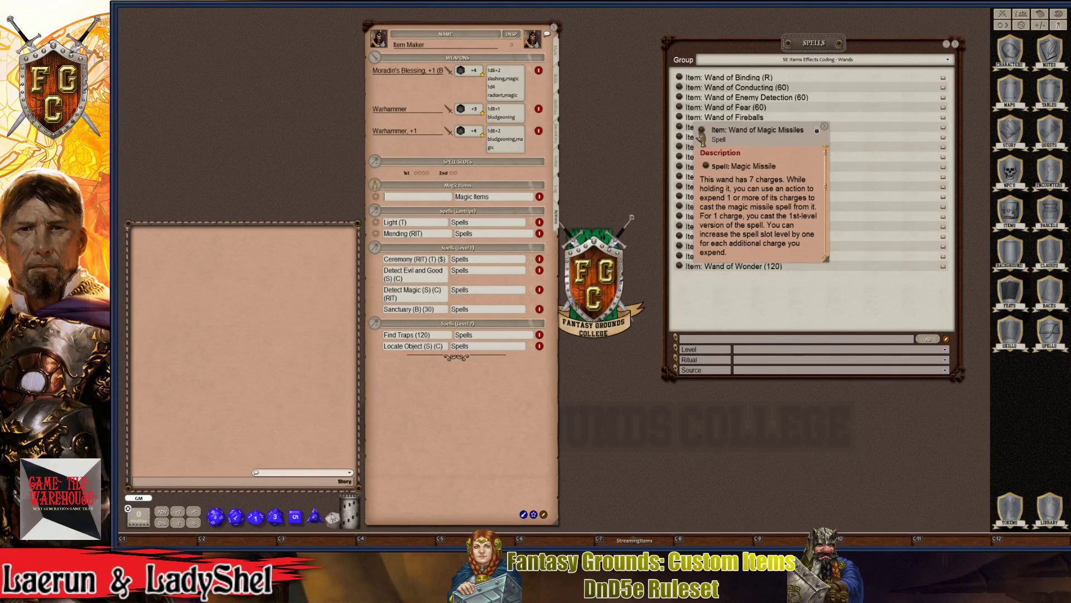
left_click_drag(701, 134, 427, 210)
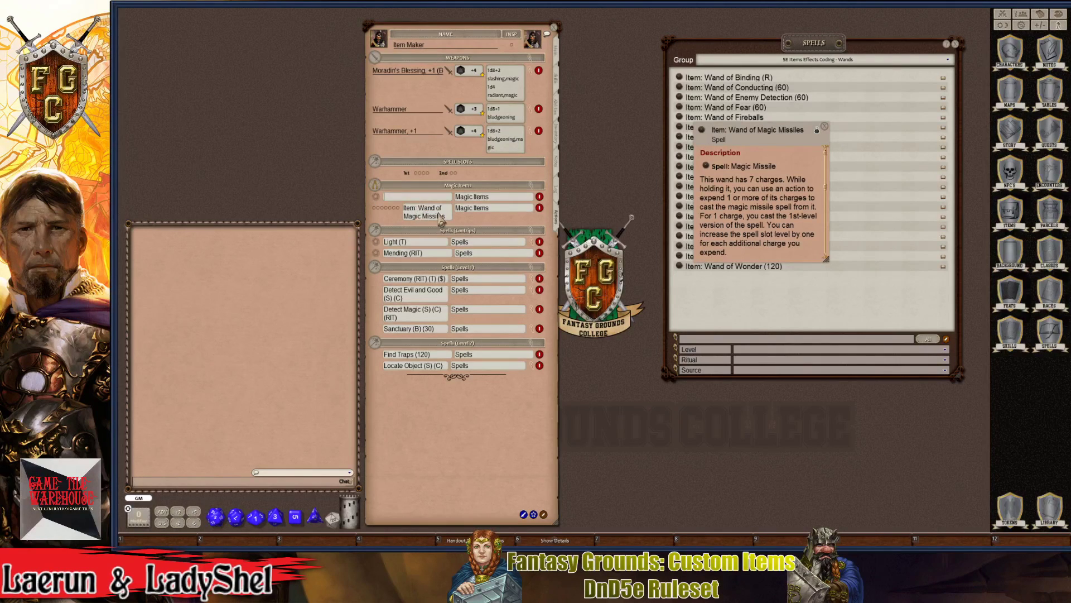
key("ctrl")
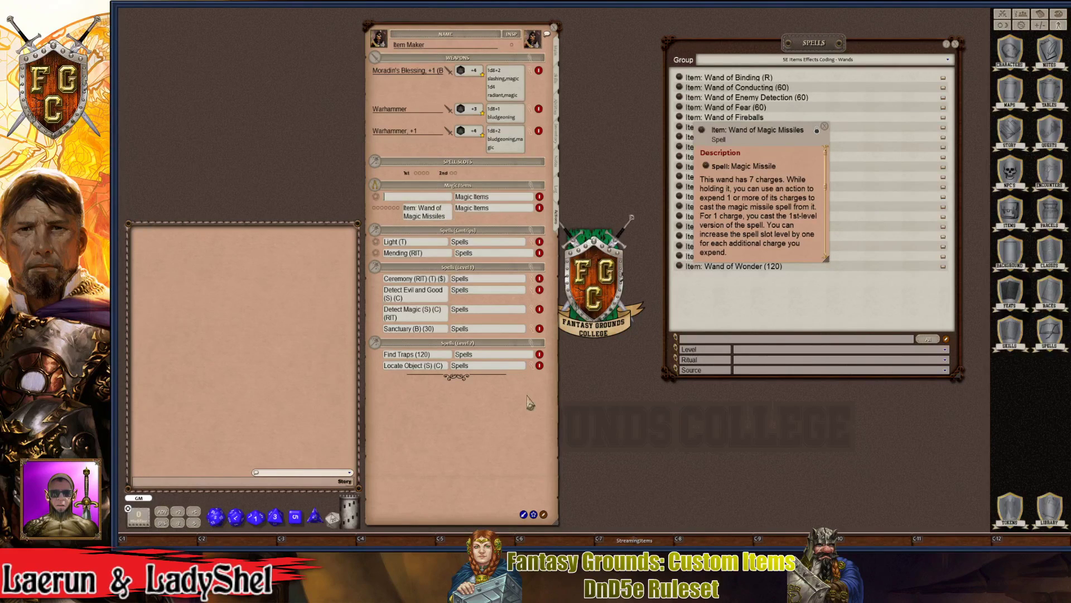
- Finish editing the Item Maker's actions and set the mode to Combat and the display to Actions
left_click(544, 514)
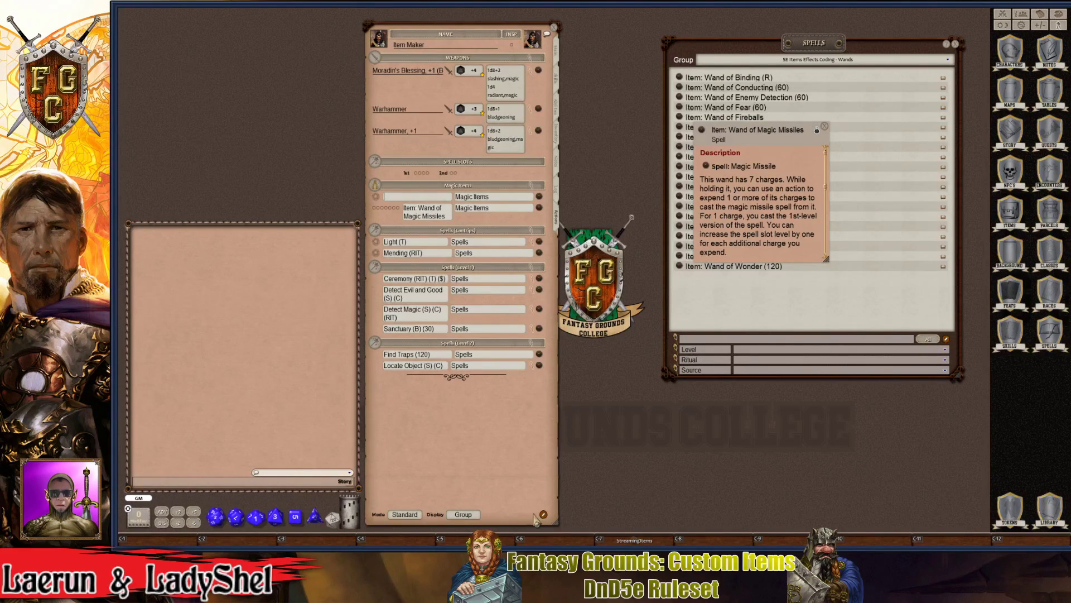
left_click(405, 514)
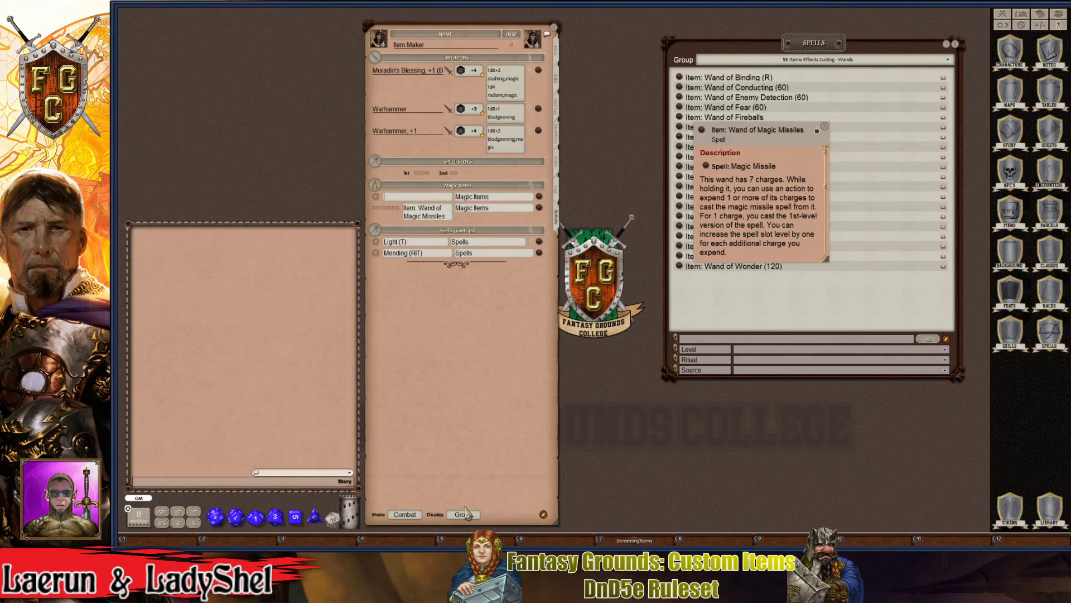
left_click(465, 514)
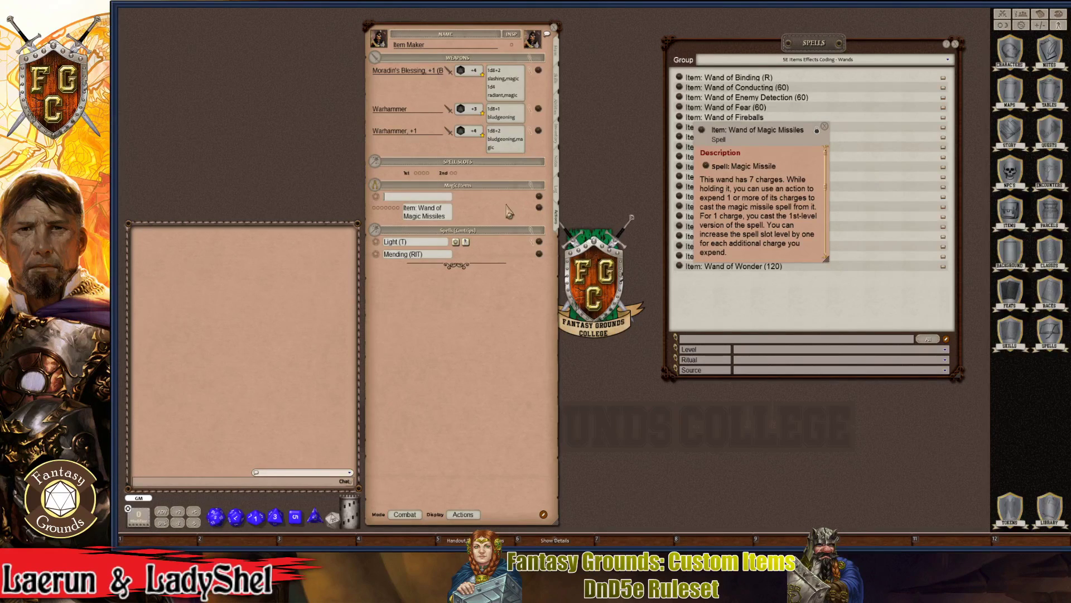
- Delete the blank power from the Item Maker's Magic Items group
right_click(539, 200)
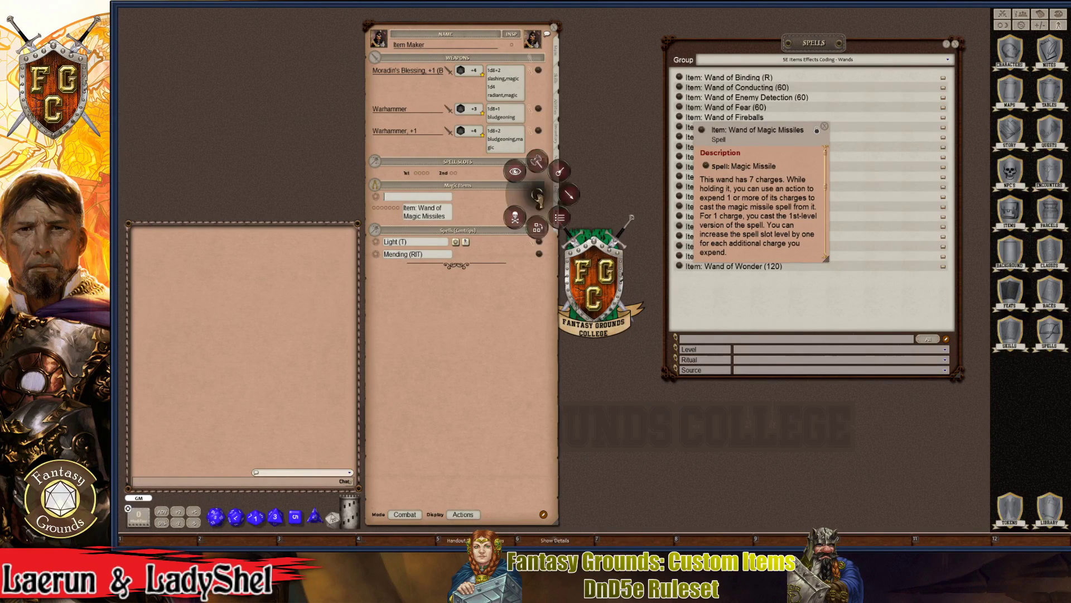
left_click(513, 218)
left_click(484, 217)
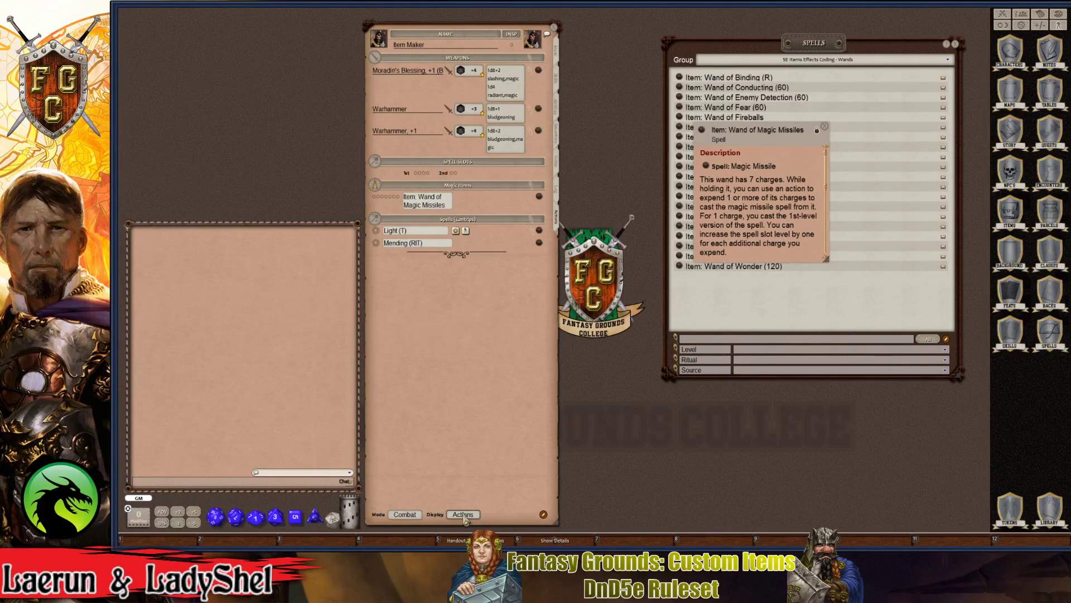
- View the actions in Preparation mode, return the mode to Combat and set the display to Group
left_click(408, 515)
left_click(411, 515)
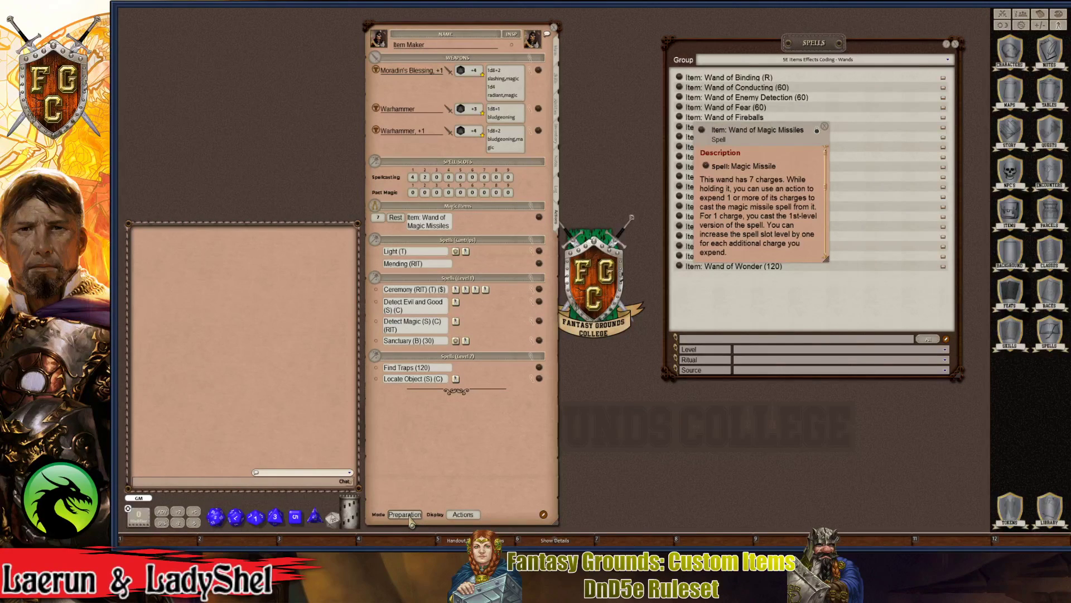
left_click(407, 514)
left_click(463, 515)
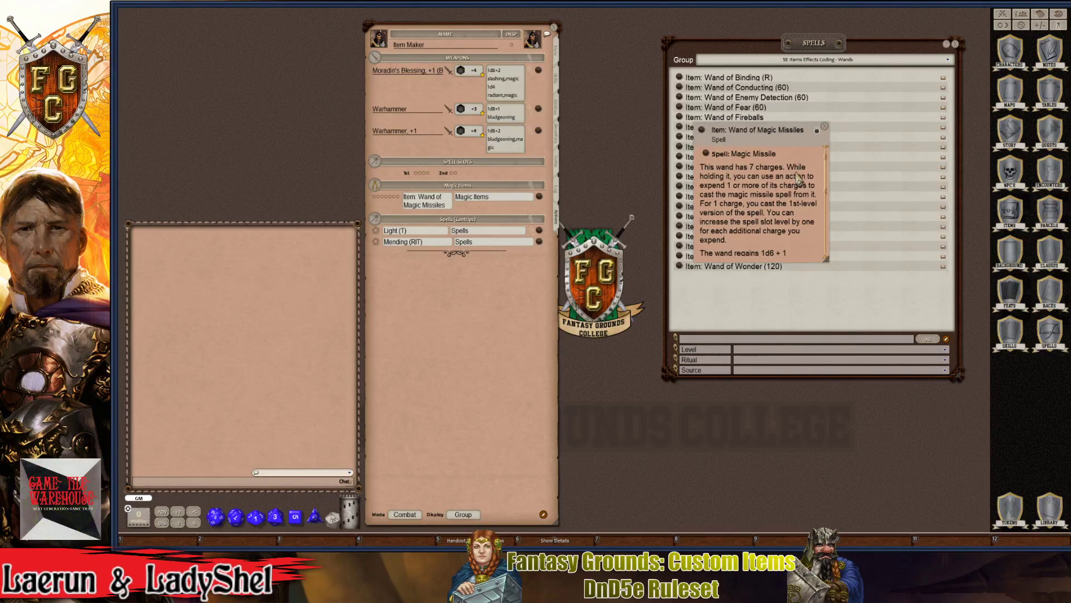
- Read the Wand of Magic Missiles description for its charge use, daily recharge and Wand Notes
scroll(753, 192, "down", 2)
scroll(758, 231, "down", 2)
key("ctrl")
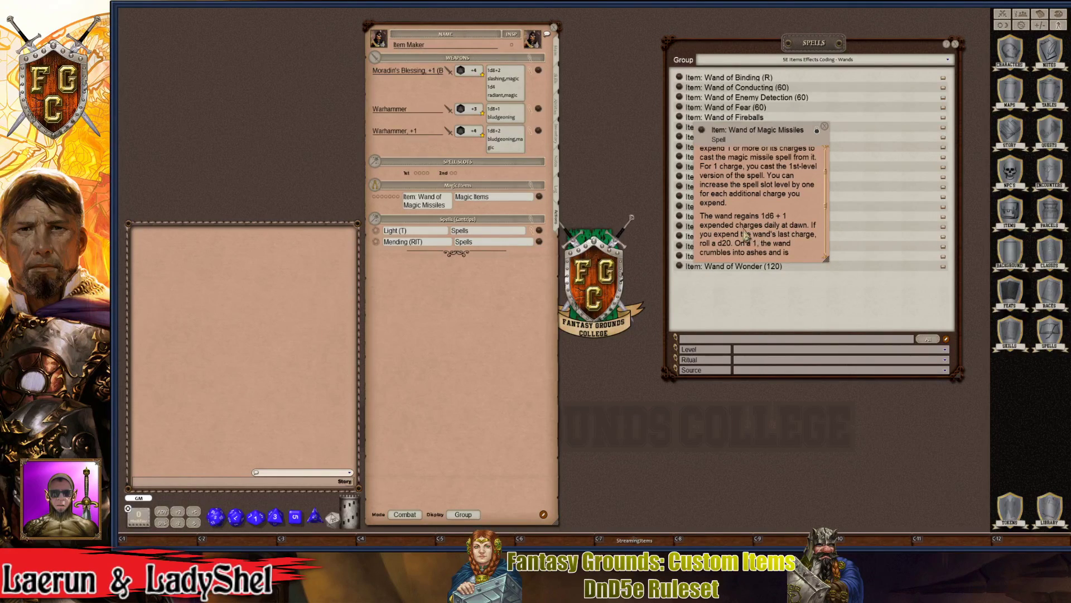
scroll(764, 251, "down", 1)
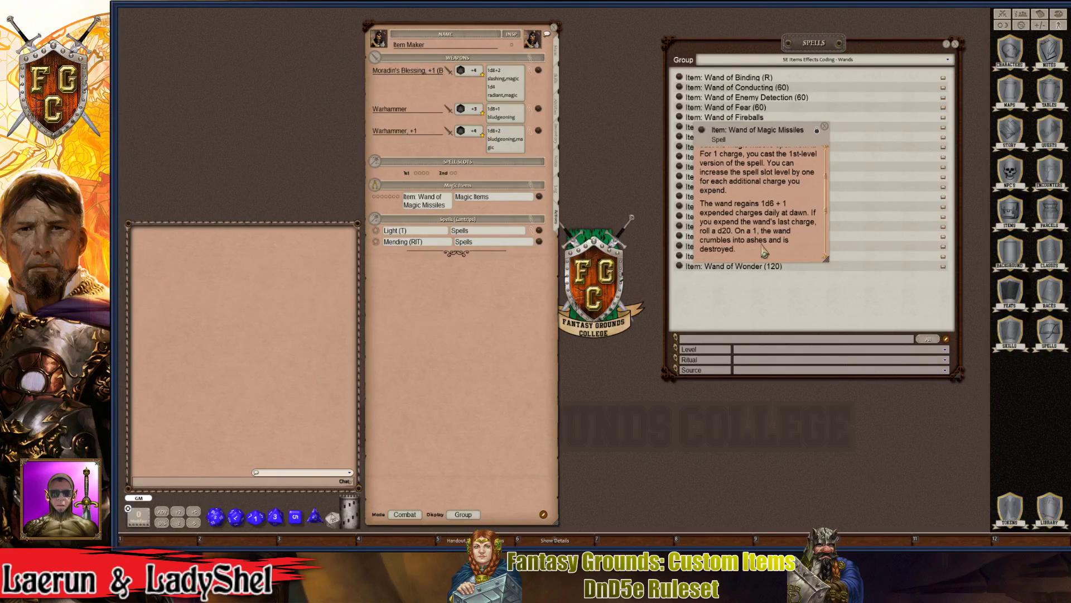
scroll(765, 251, "down", 3)
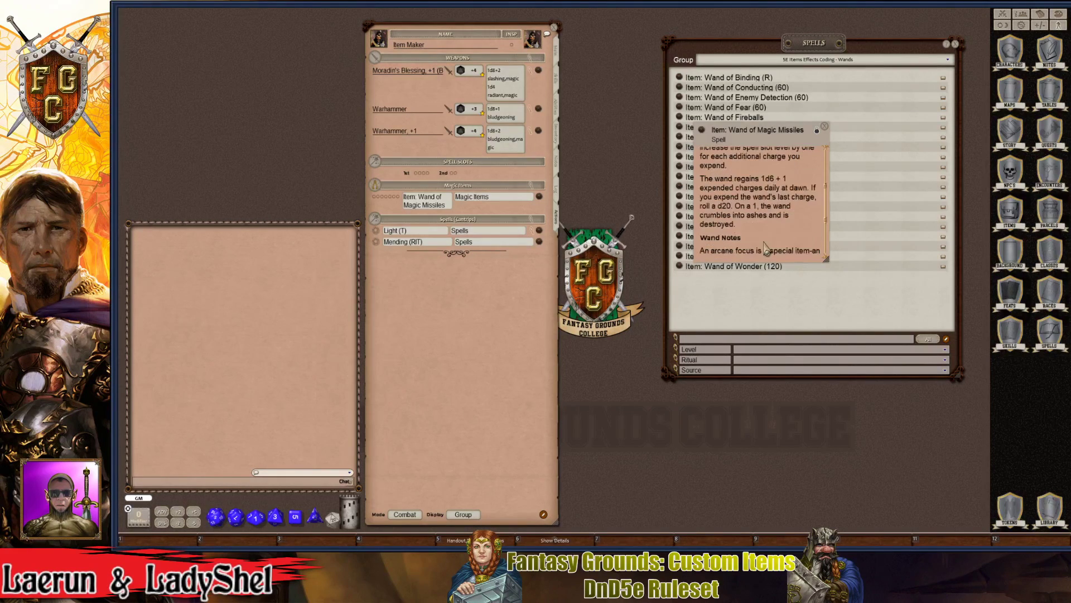
scroll(766, 251, "down", 3)
scroll(766, 254, "up", 7)
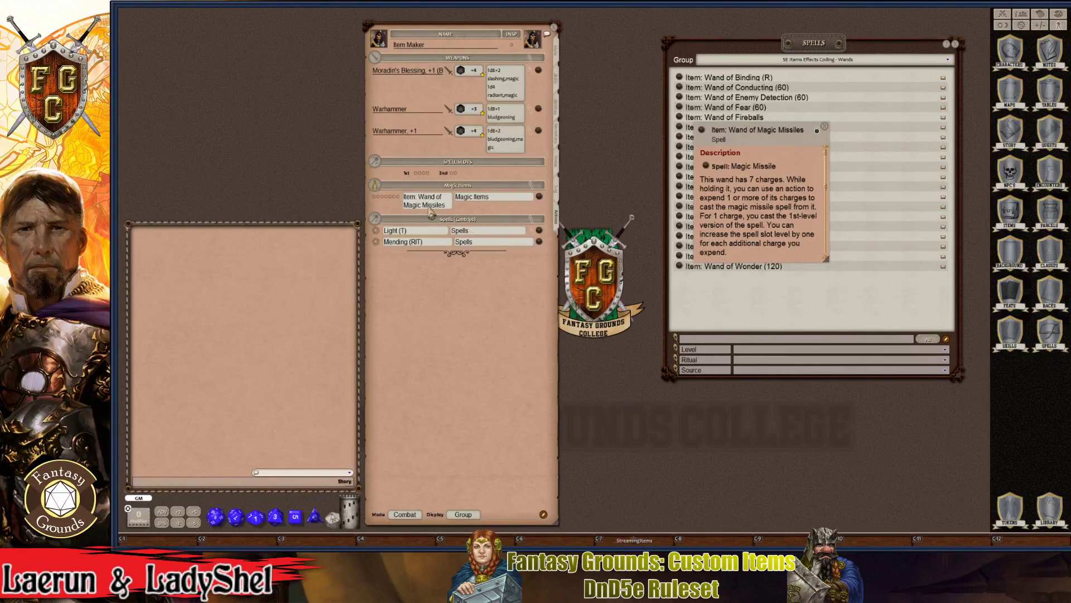
key("ctrl")
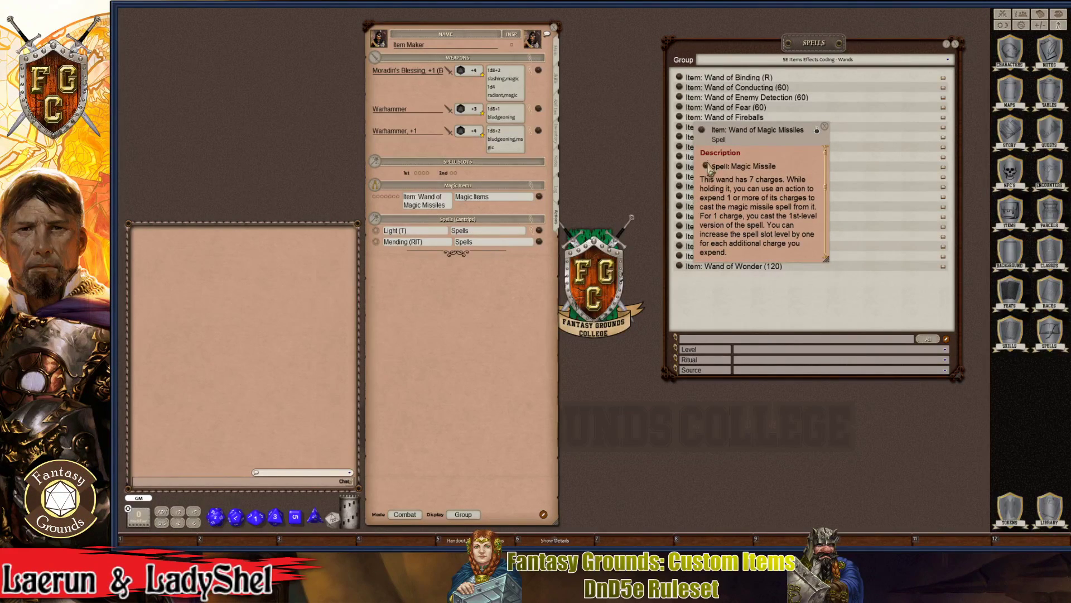
- Add the wand's linked Magic Missile spell to the Magic Items group and close the spell's window
left_click(706, 166)
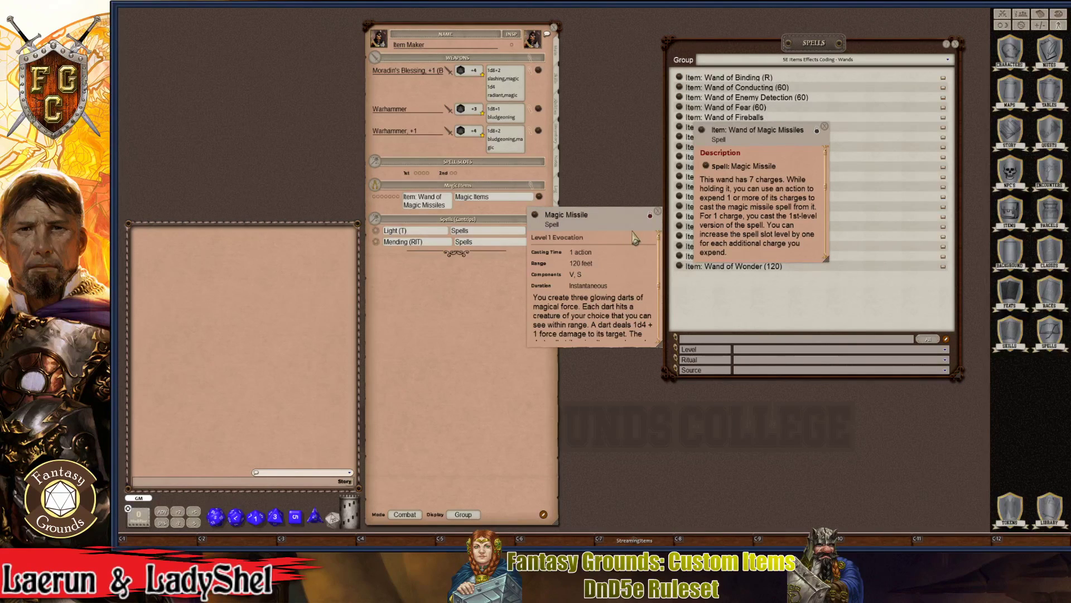
left_click_drag(633, 238, 776, 191)
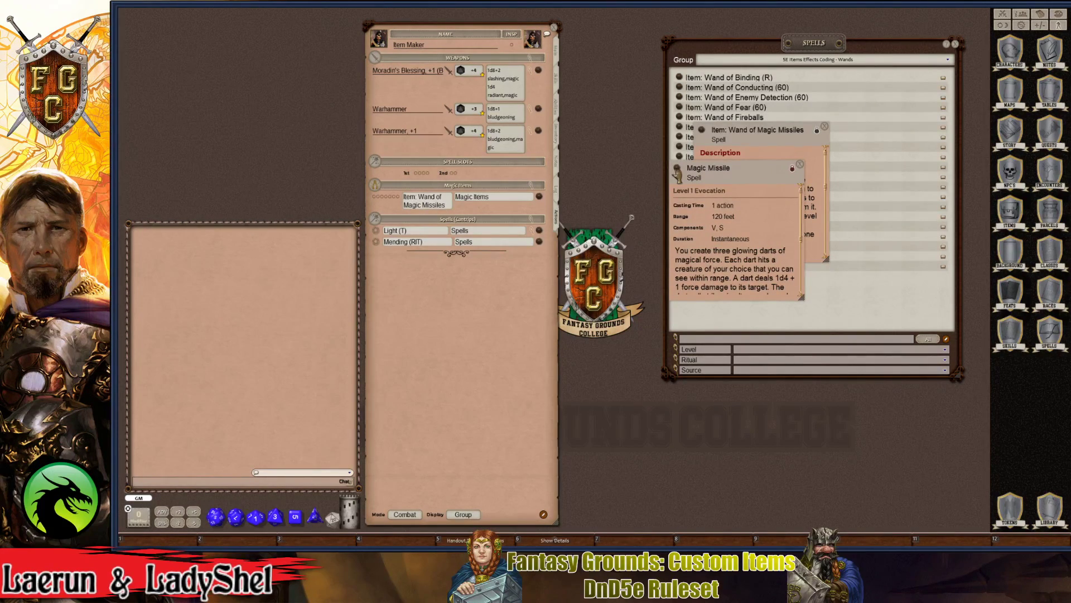
left_click_drag(676, 173, 437, 207)
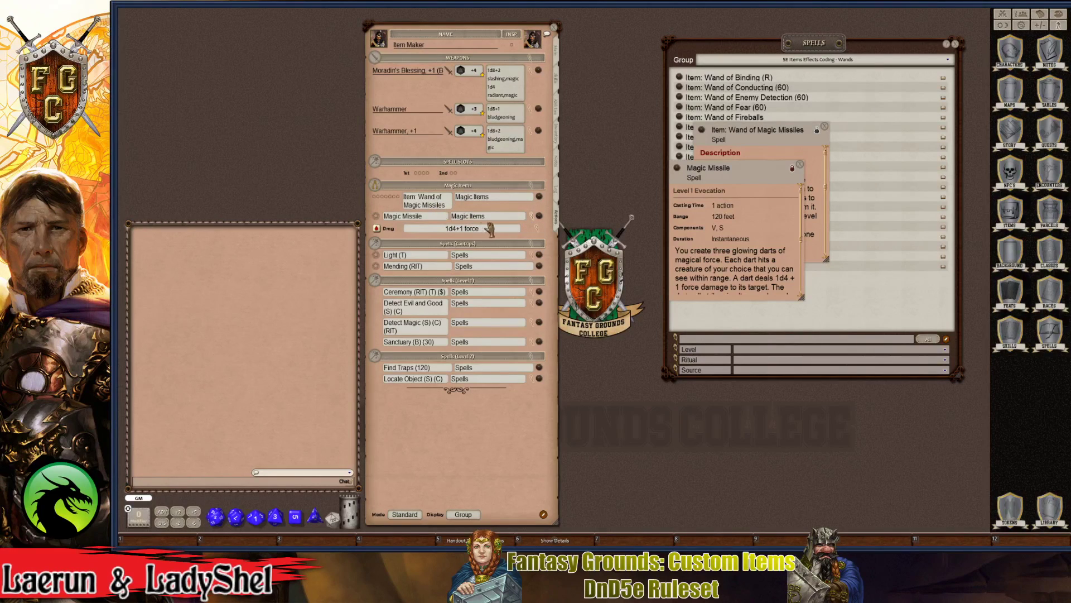
key("ctrl")
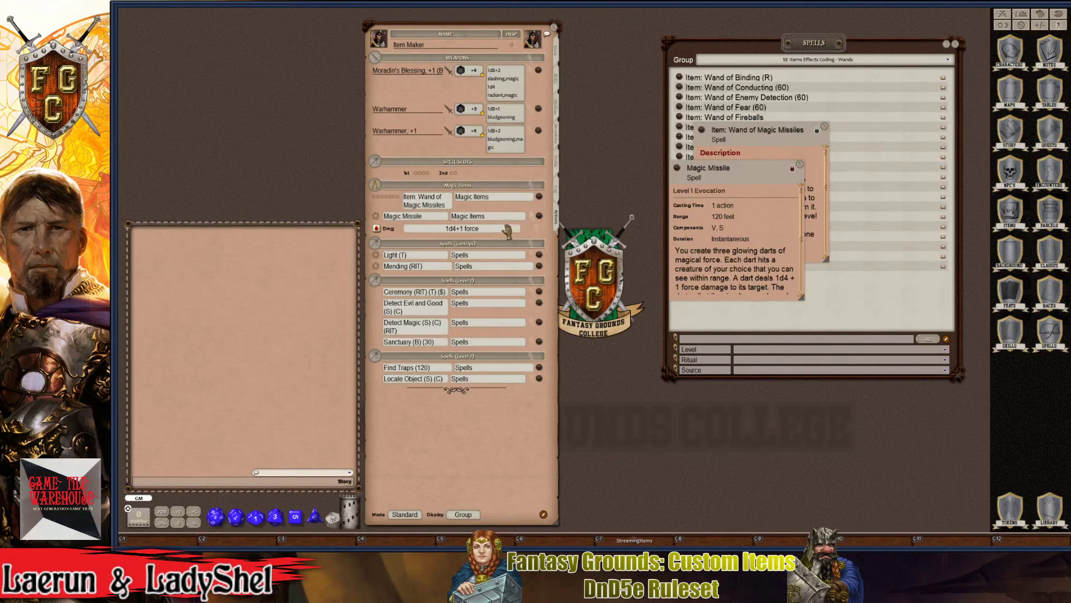
left_click(532, 219)
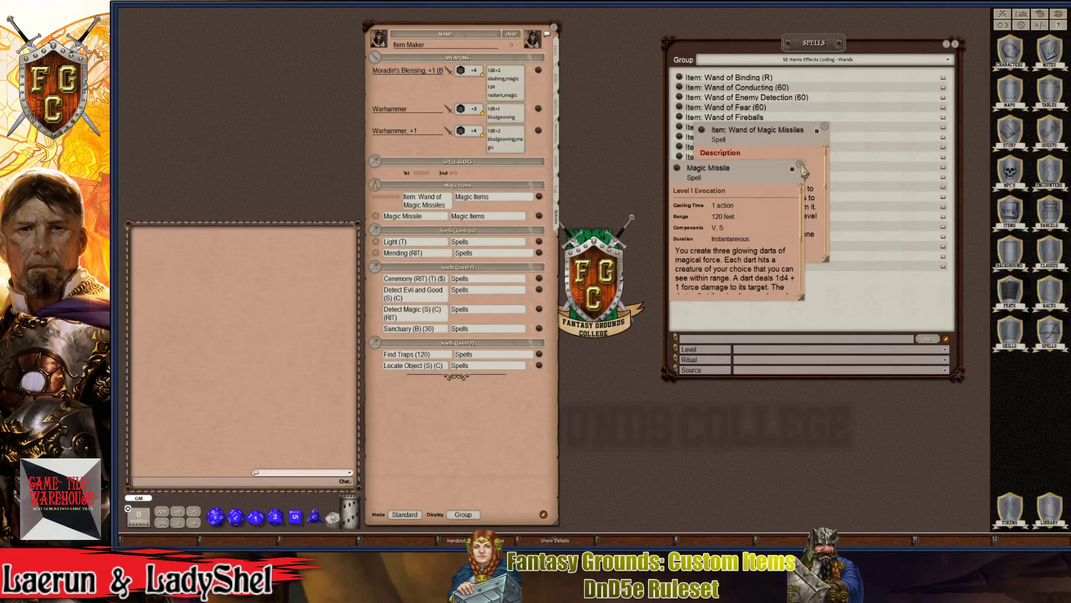
left_click(801, 165)
- Mark four charges of the Wand of Magic Missiles as used in the Magic Items group
left_click(382, 197)
left_click(382, 197)
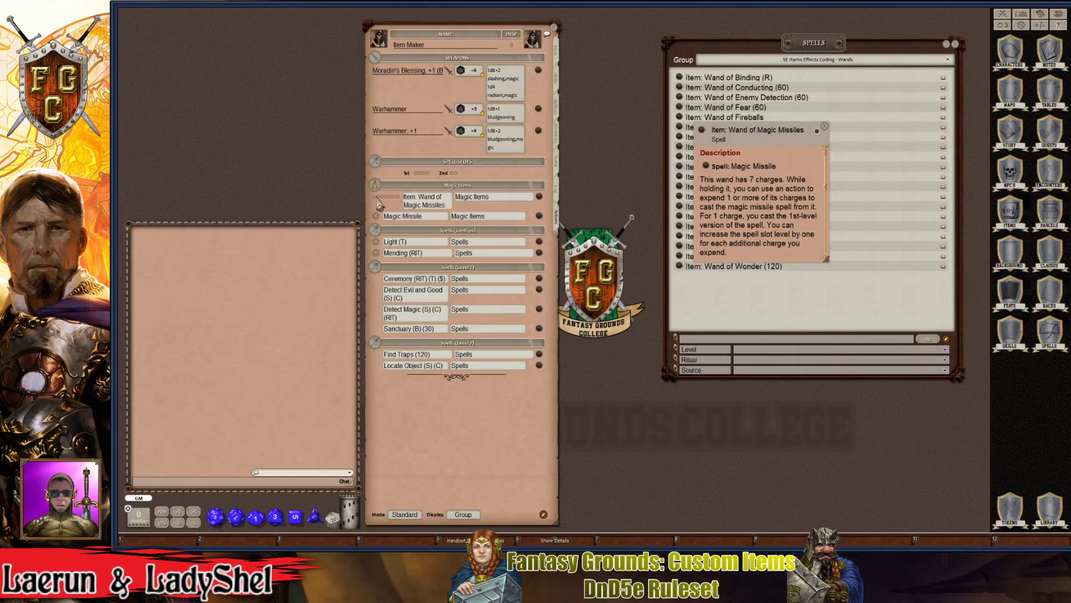
left_click(389, 197)
left_click(389, 197)
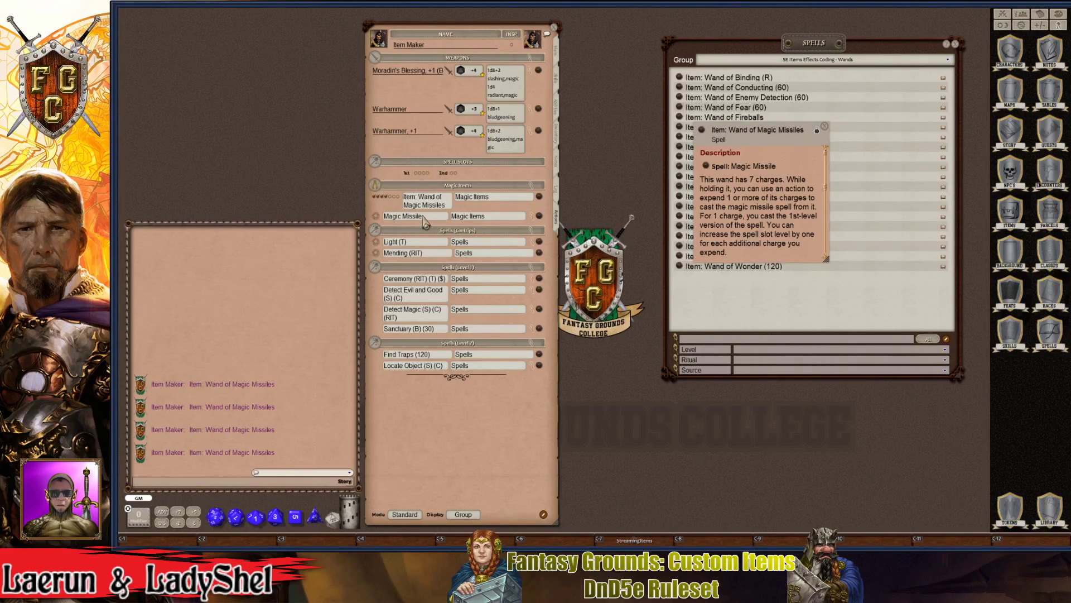
- Expand the Magic Missile power's actions, recheck the wand's description and close the Wand of Magic Missiles entry
left_click(535, 216)
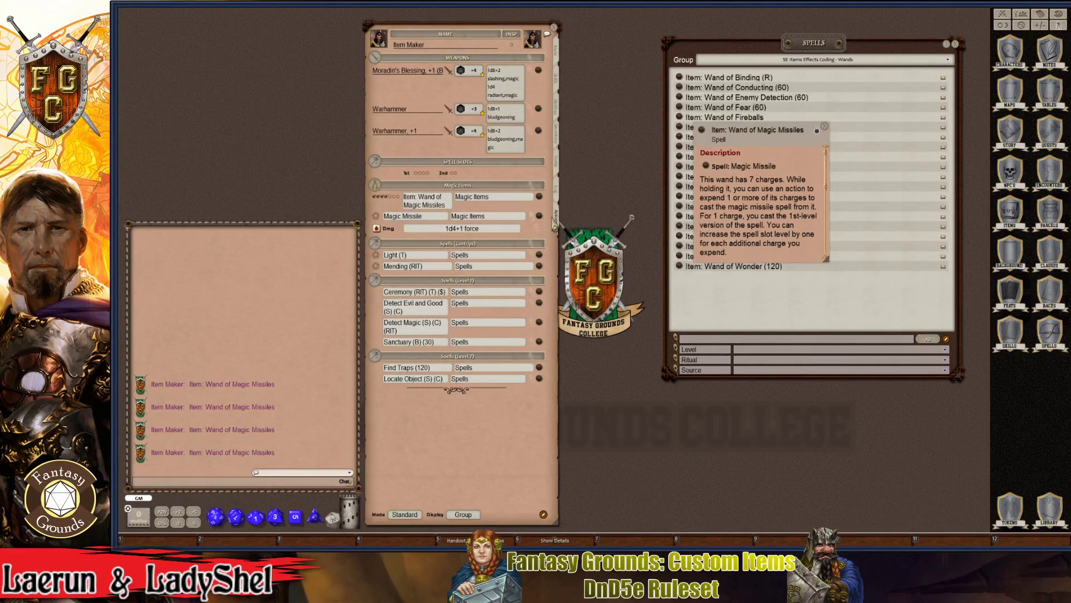
scroll(760, 218, "down", 8)
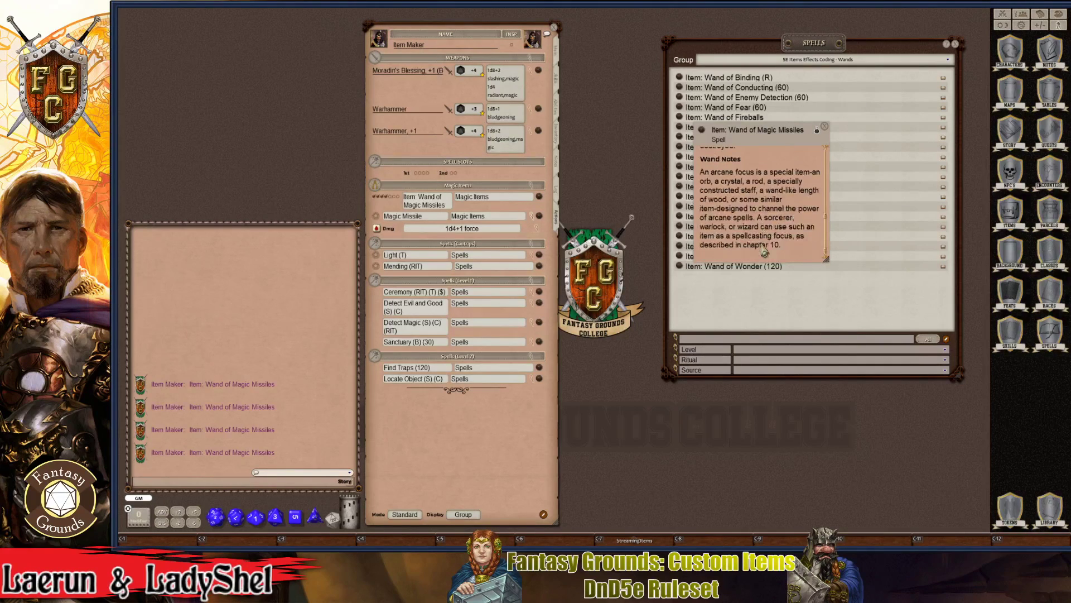
scroll(763, 245, "up", 8)
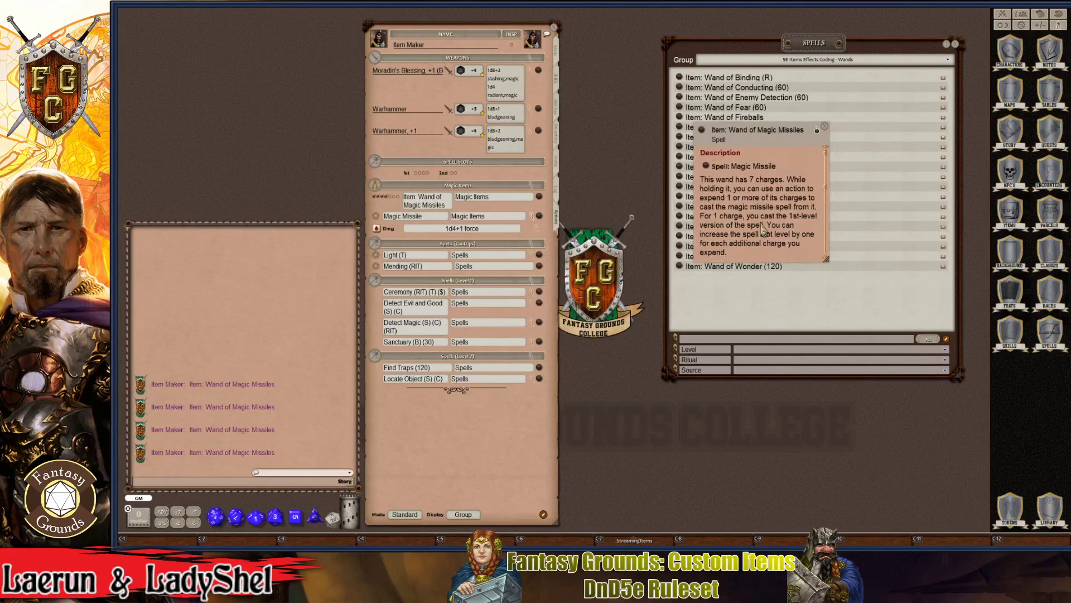
left_click(824, 128)
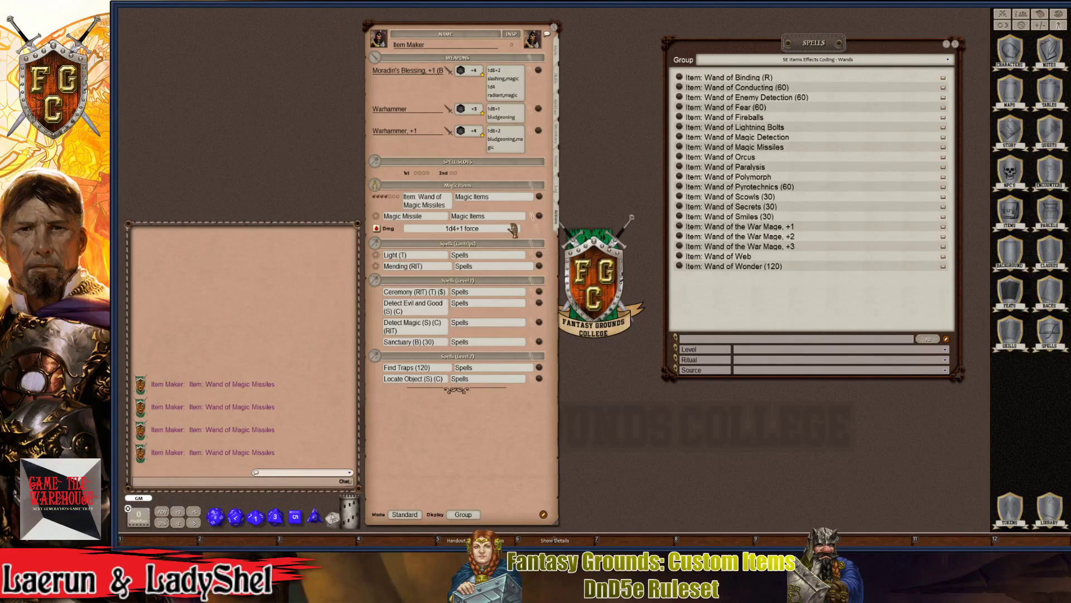
- Inspect the Magic Missile power's damage settings and close the damage window, leaving the power's actions expanded
left_click(538, 230)
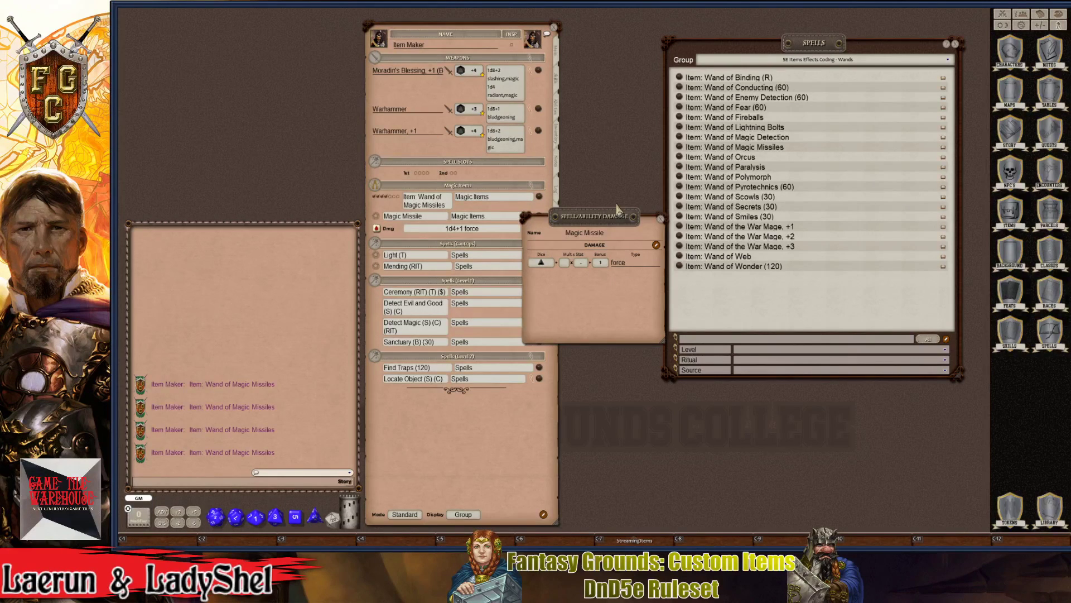
left_click_drag(616, 215, 678, 159)
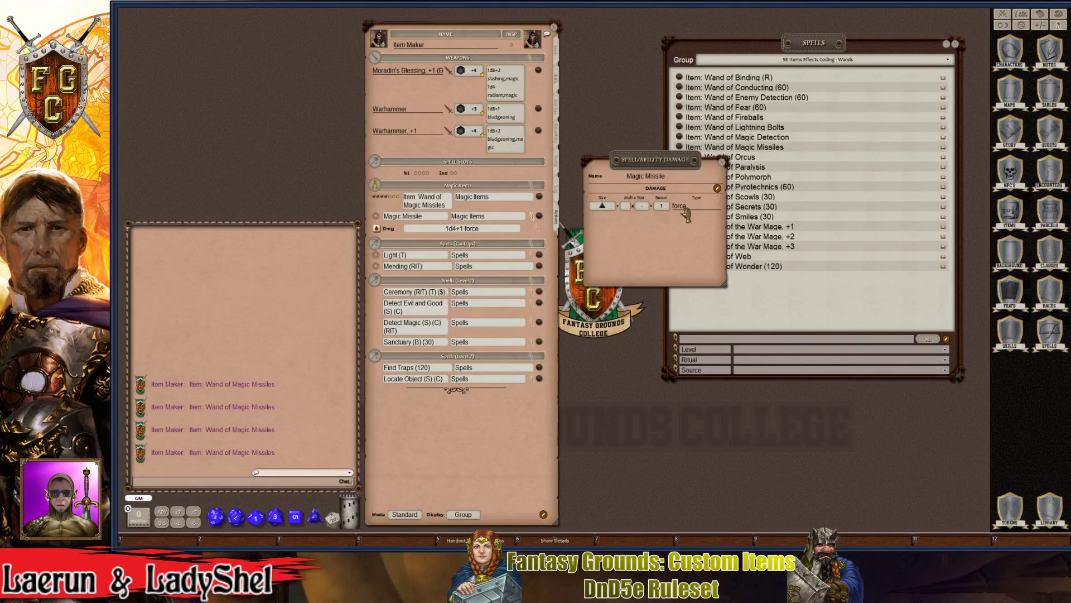
left_click(534, 222)
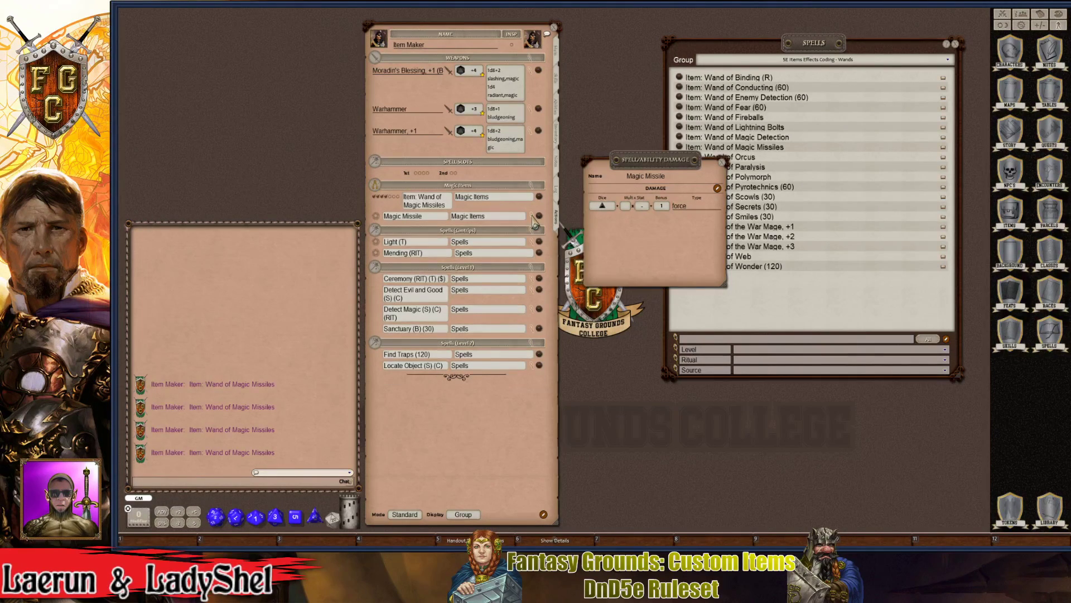
left_click(530, 217)
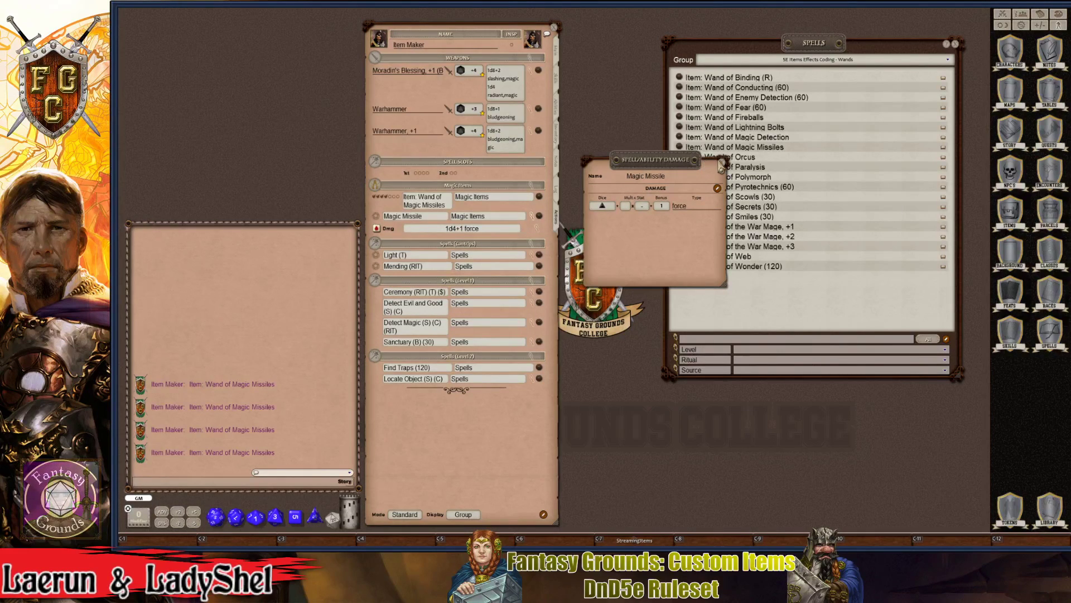
left_click(720, 163)
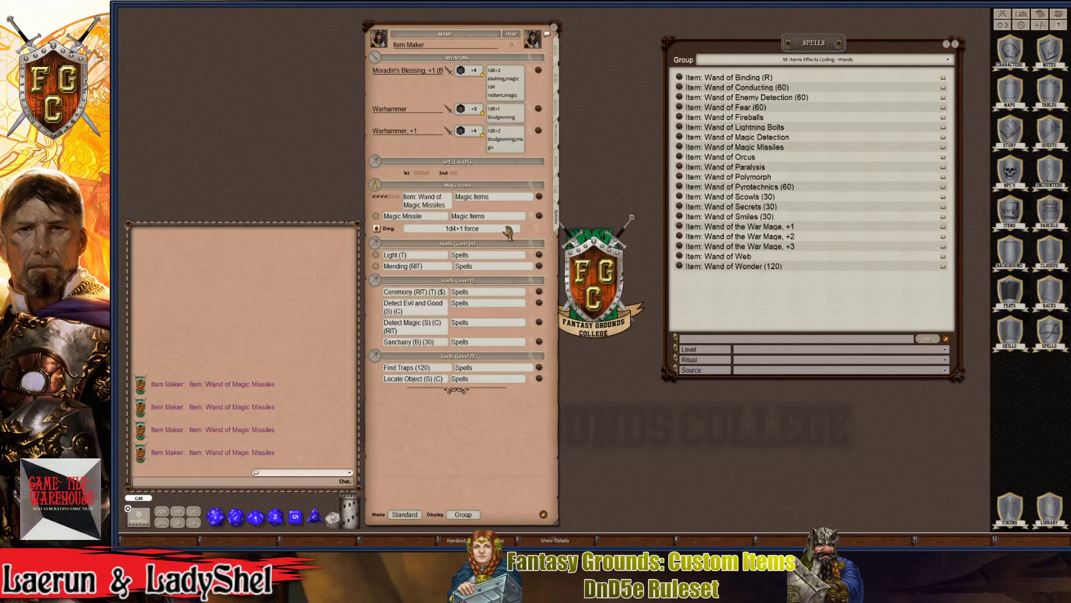
key("ctrl")
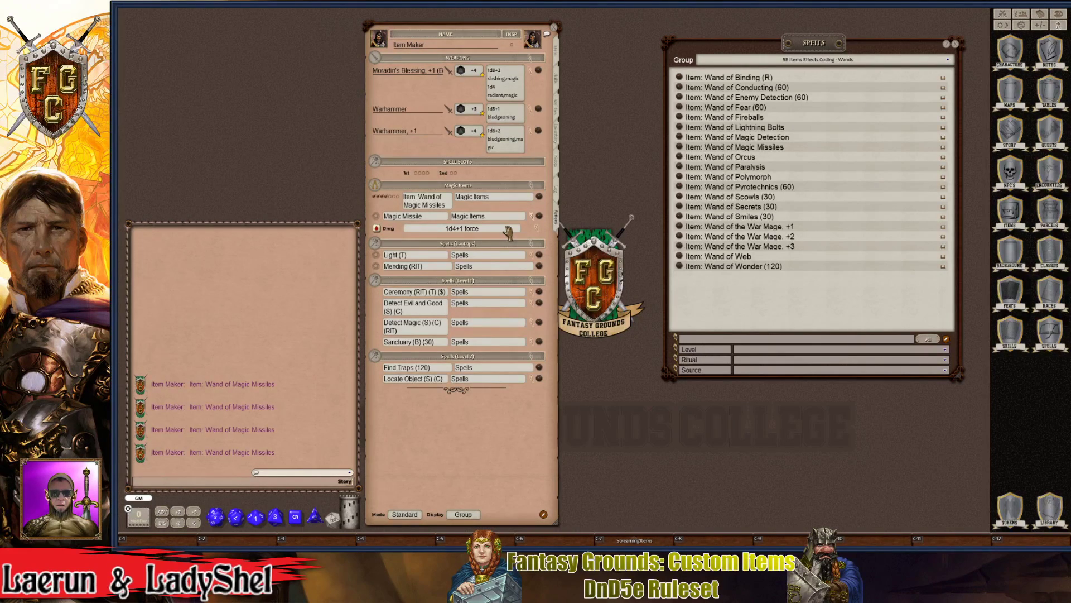
key("ctrl")
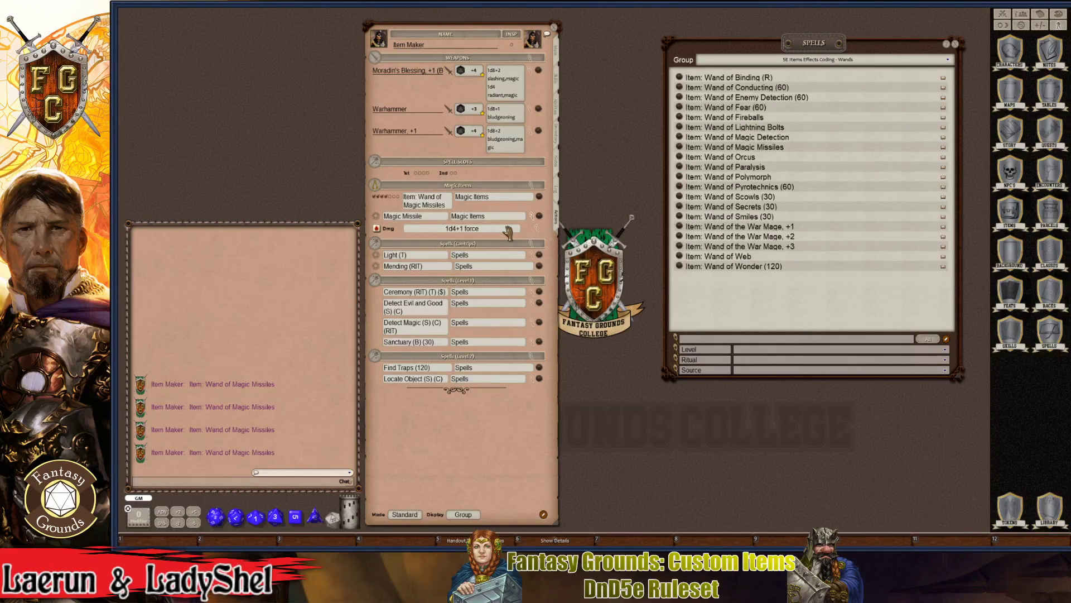
key("ctrl")
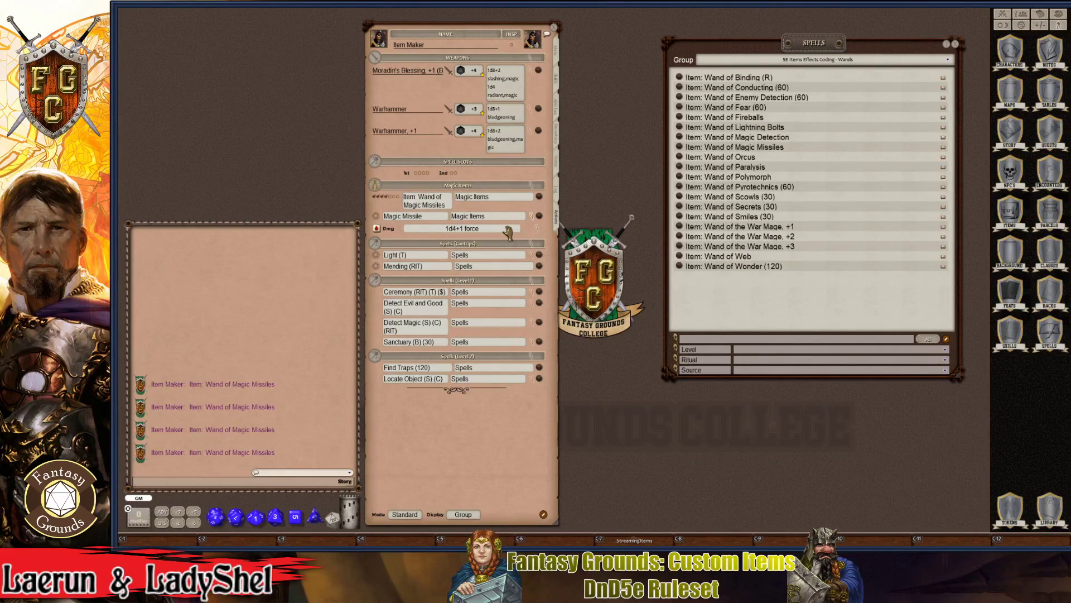